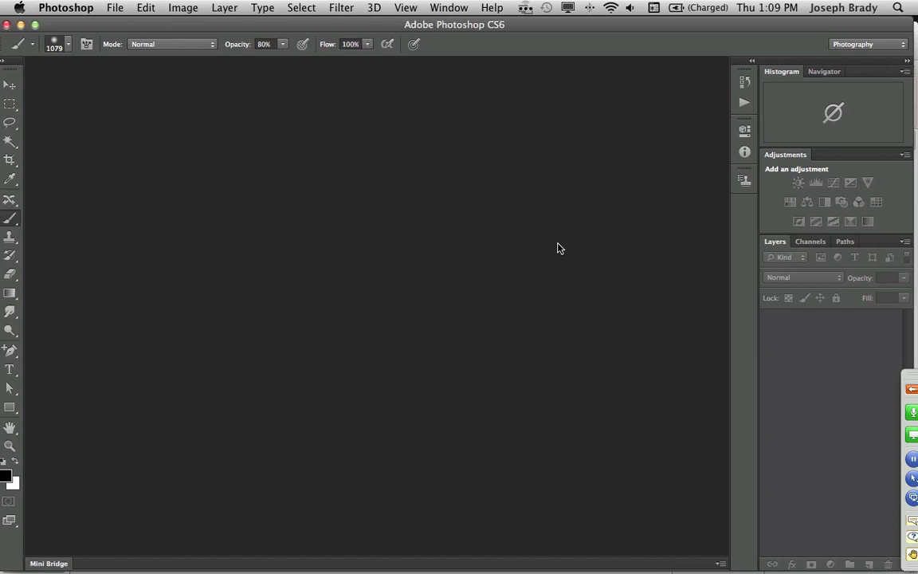
Try the lightest interface color theme in the preferences, then restore the second-darkest theme and accept.
click(83, 10)
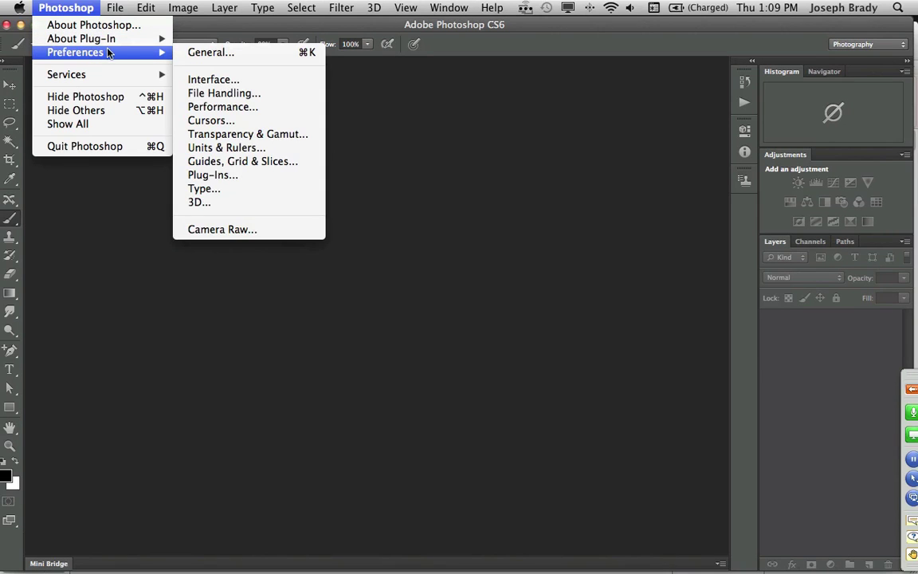
mouse_move(164, 53)
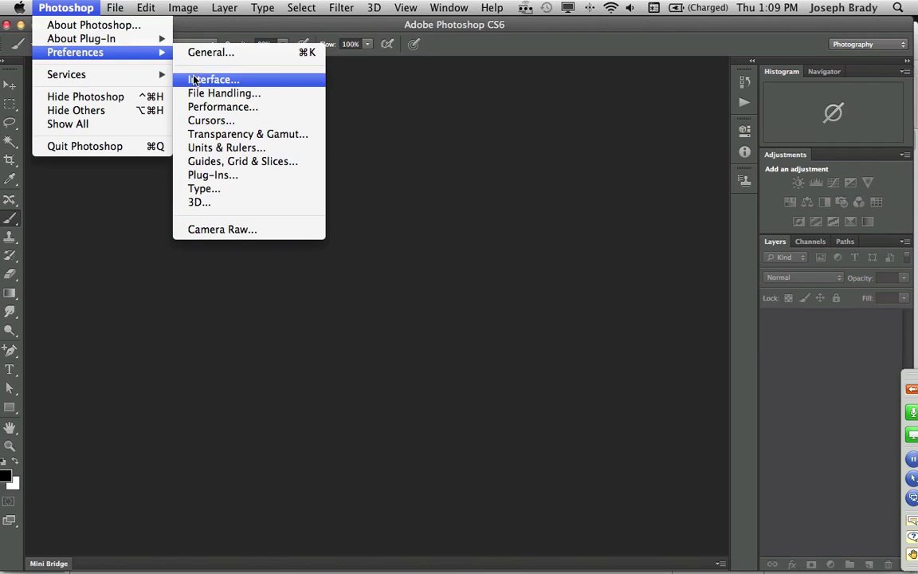
click(195, 79)
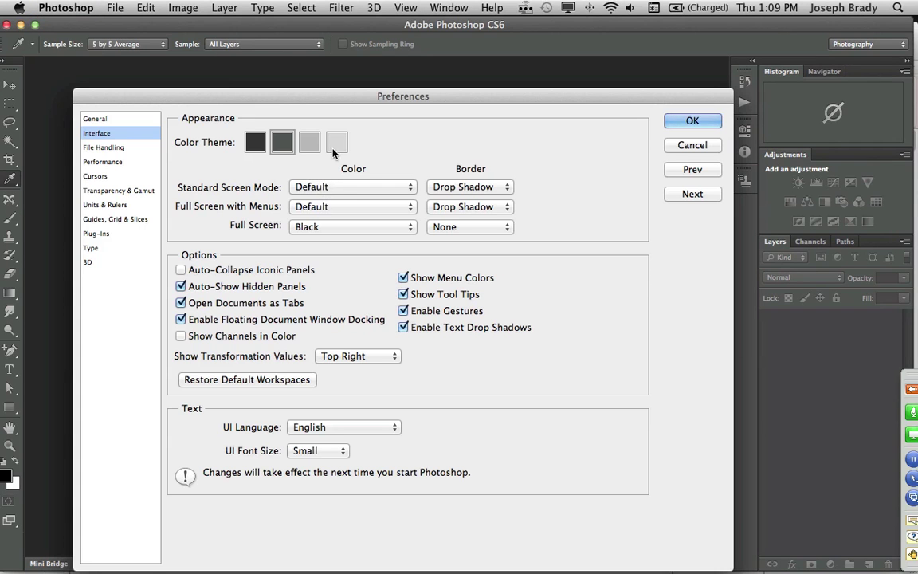
click(336, 142)
drag(335, 100, 301, 75)
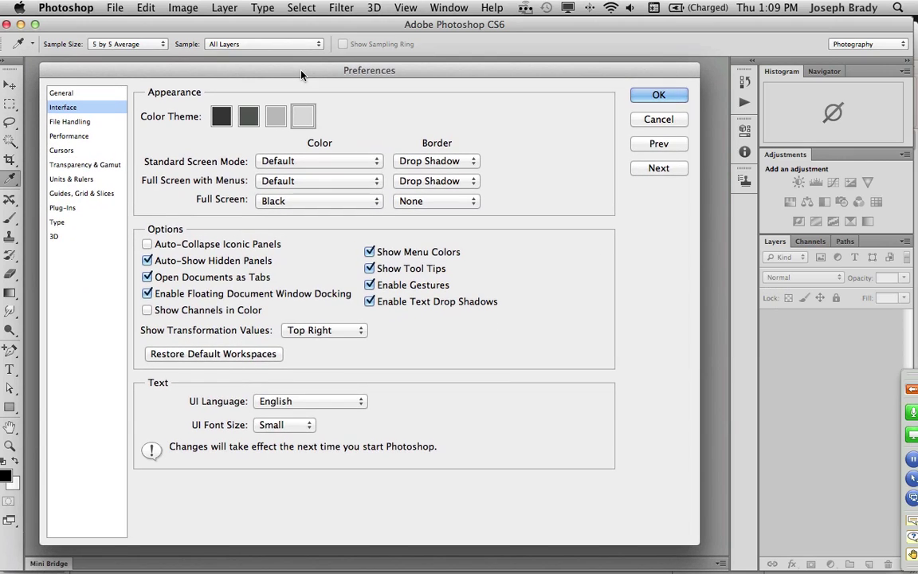
click(250, 118)
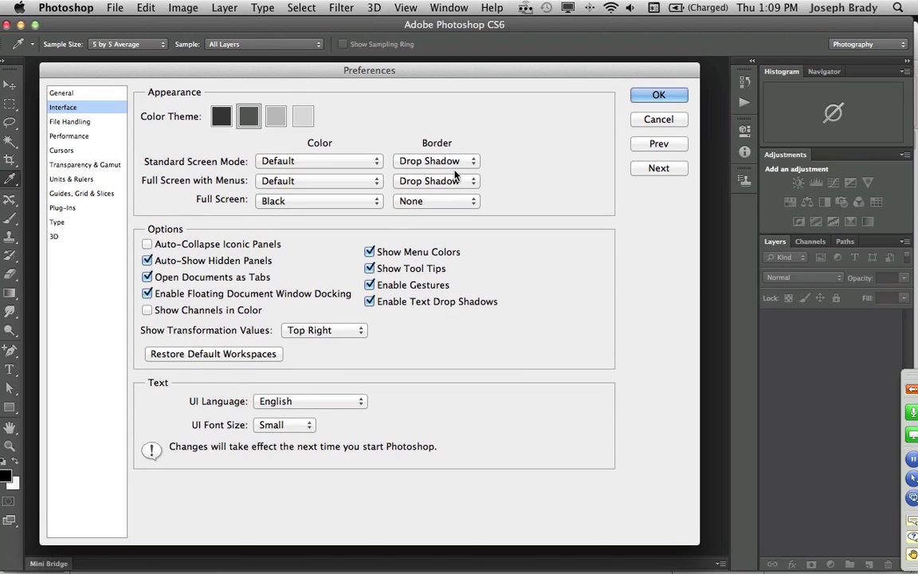
click(659, 97)
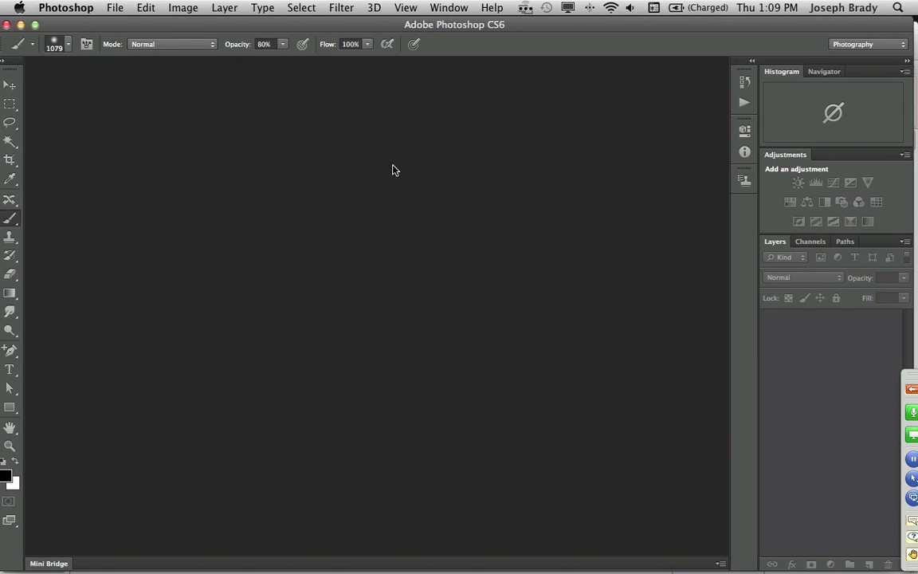
Open the three raw files Sekonic-Bethany1-047.cr2, 048.cr2 and 049.cr2 together in Camera Raw.
key(super+o)
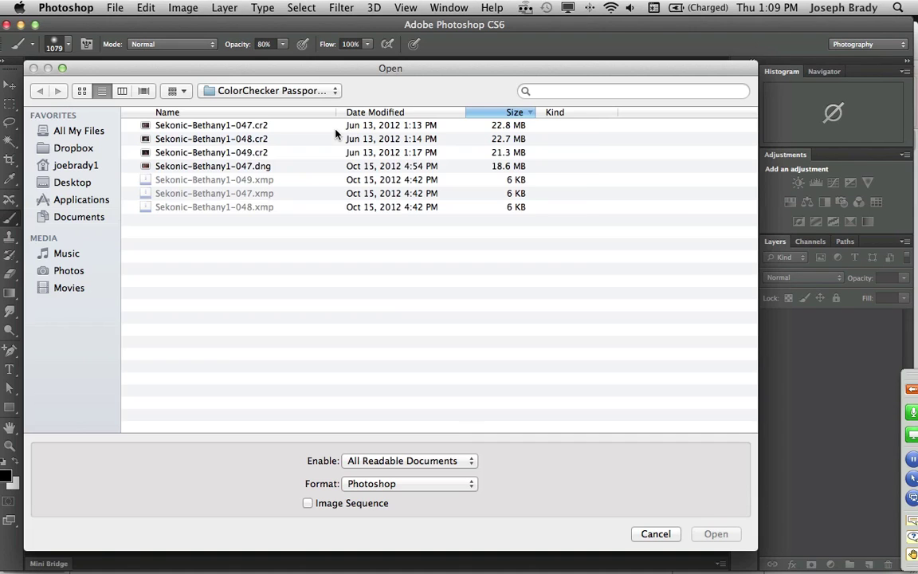
click(200, 129)
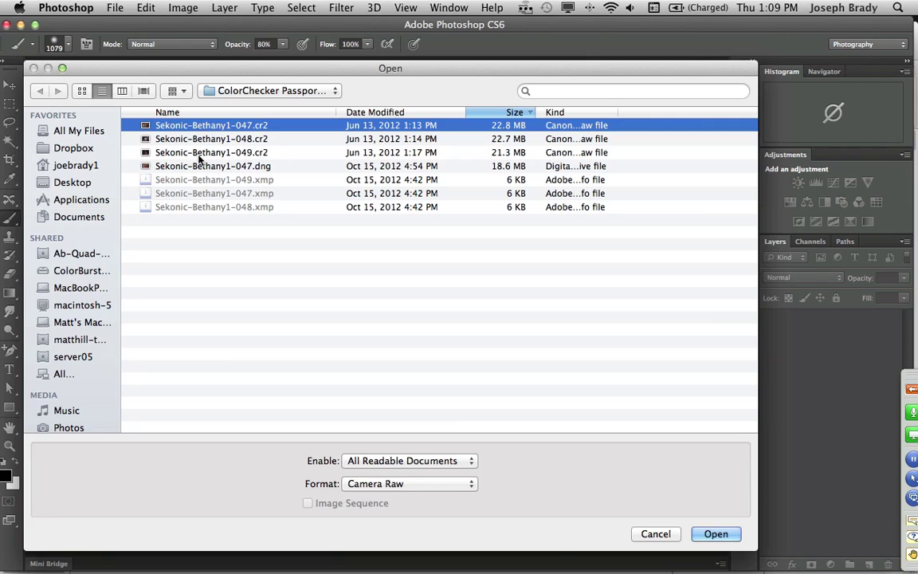
shift+click(201, 154)
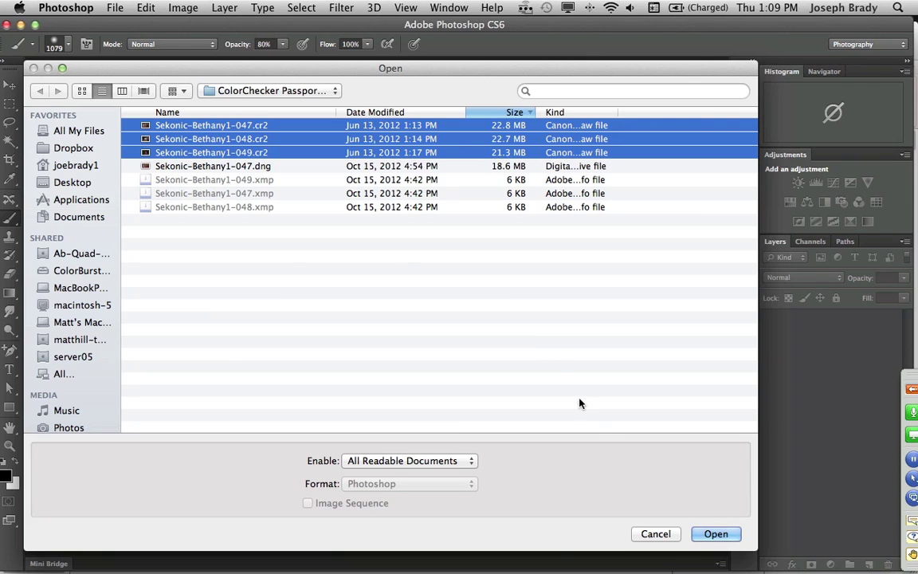
click(721, 536)
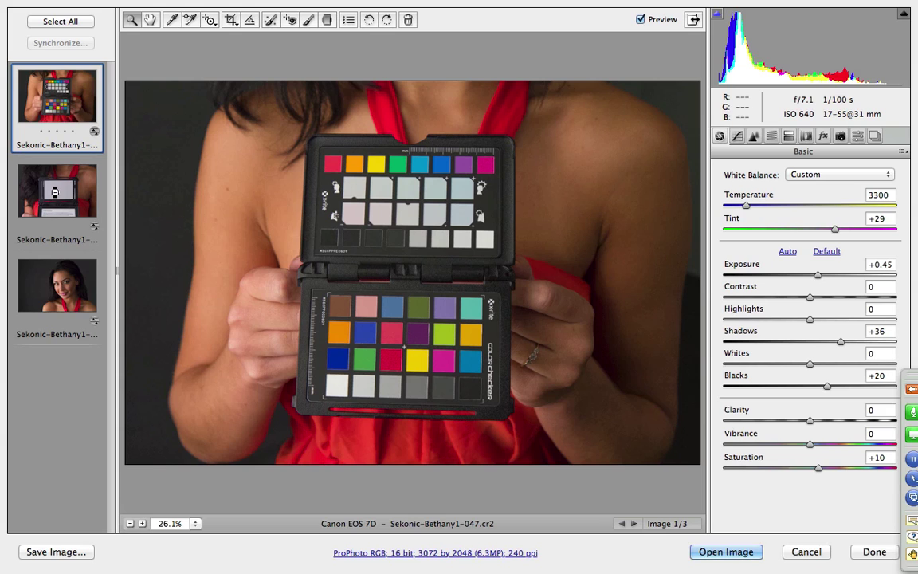
Set a custom white balance on the second image, Sekonic-Bethany1-048.cr2, by sampling the center of the gray target.
click(54, 192)
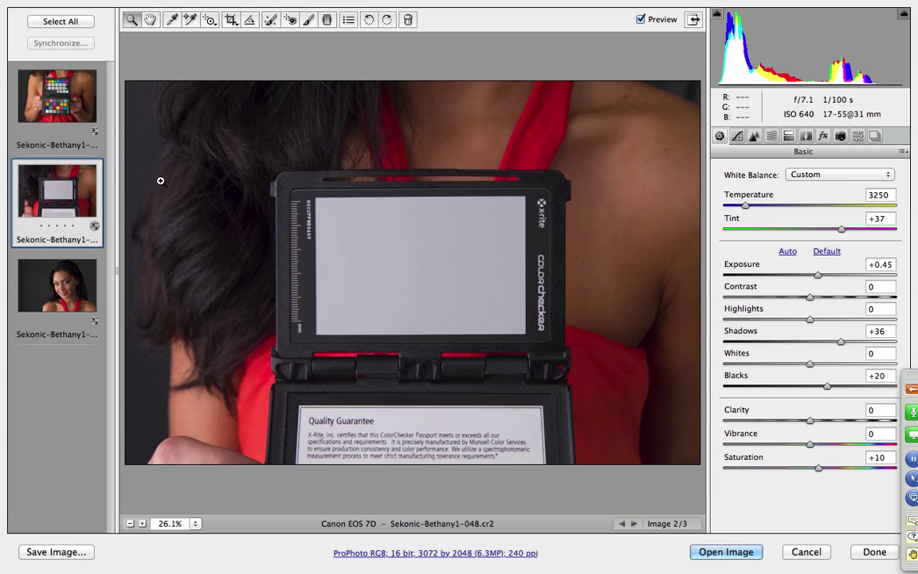
click(172, 20)
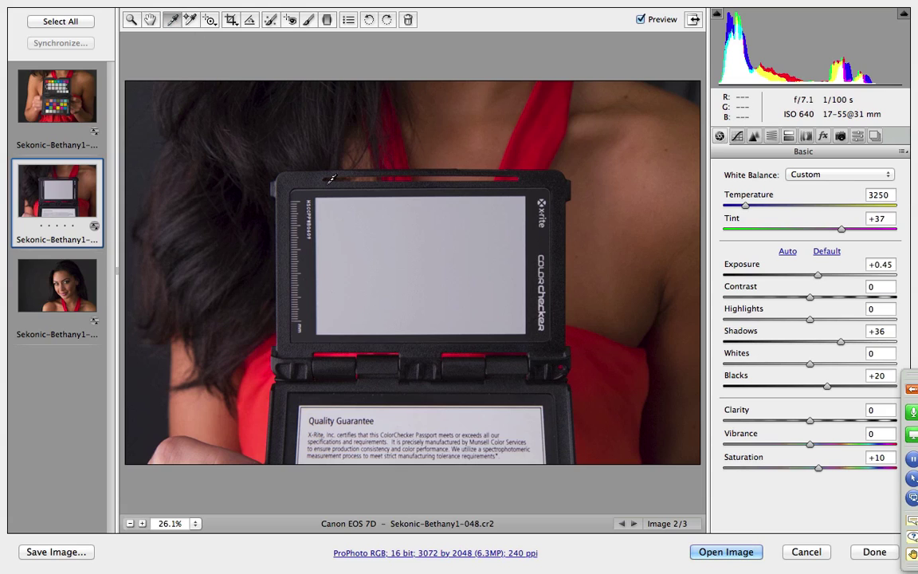
click(420, 259)
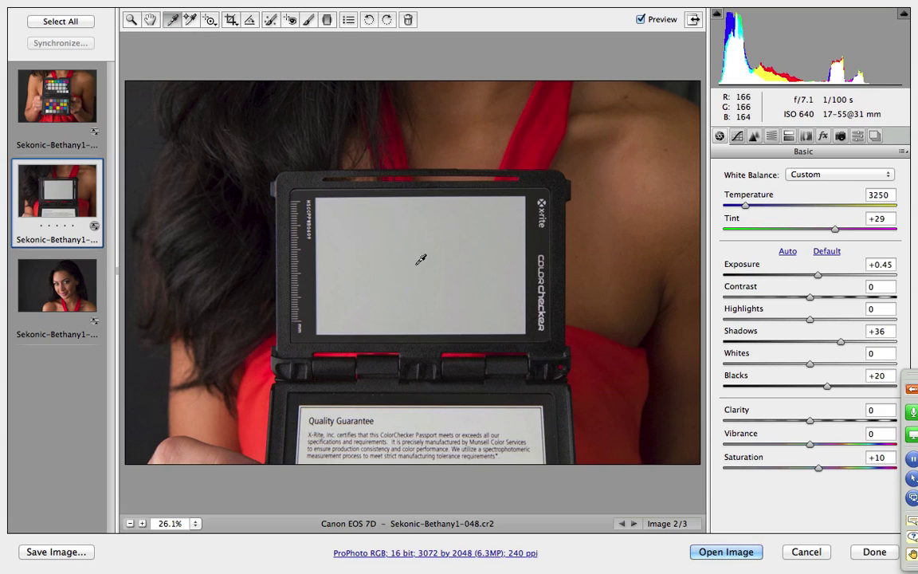
Synchronize only the White Balance setting from the gray target image across all three images.
click(75, 22)
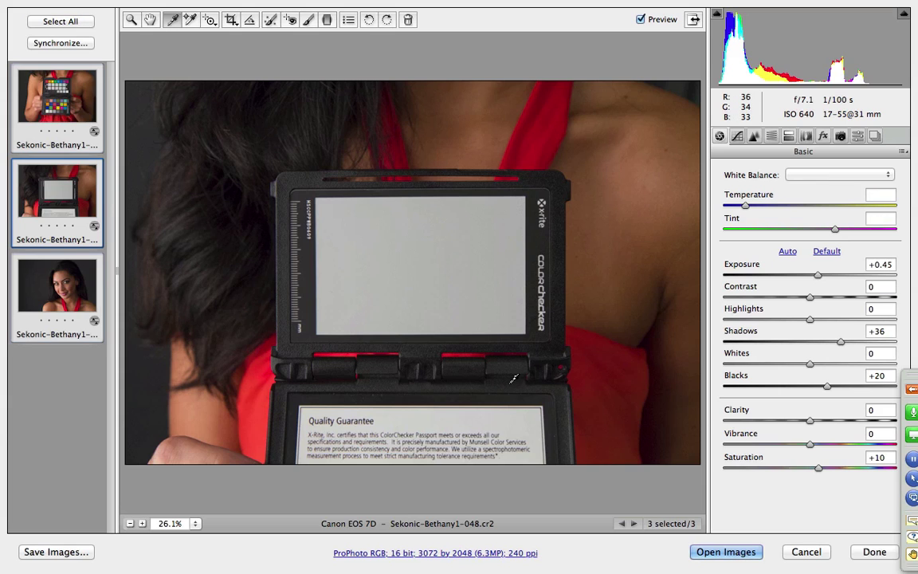
click(74, 43)
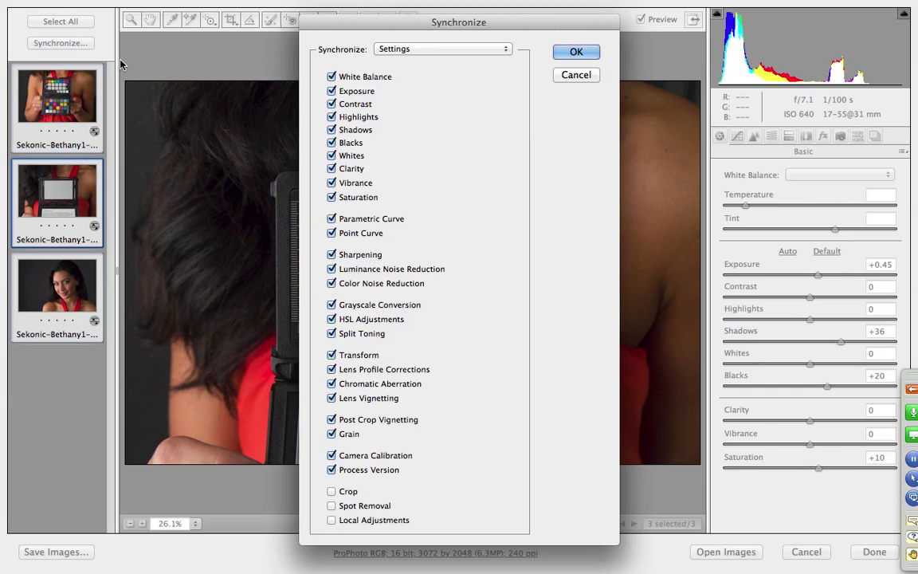
click(437, 50)
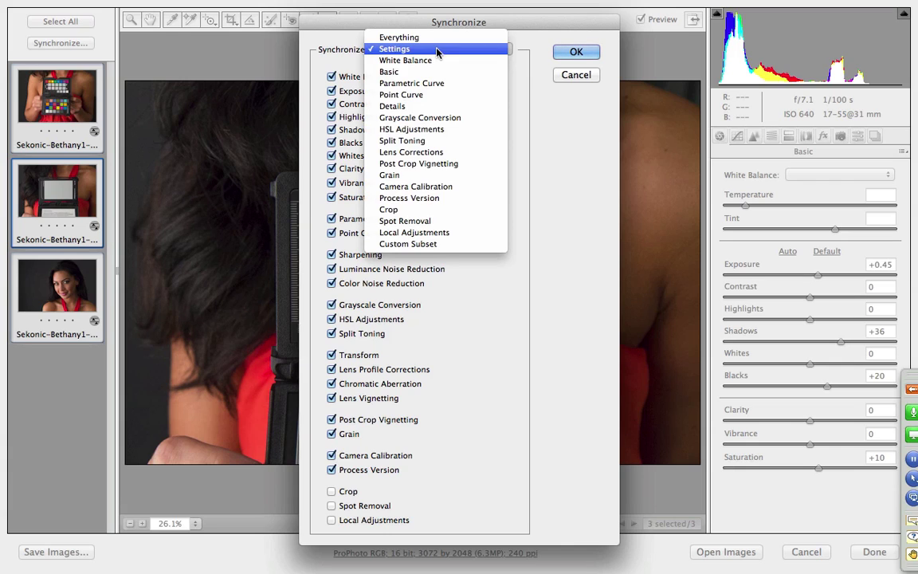
click(437, 60)
click(572, 52)
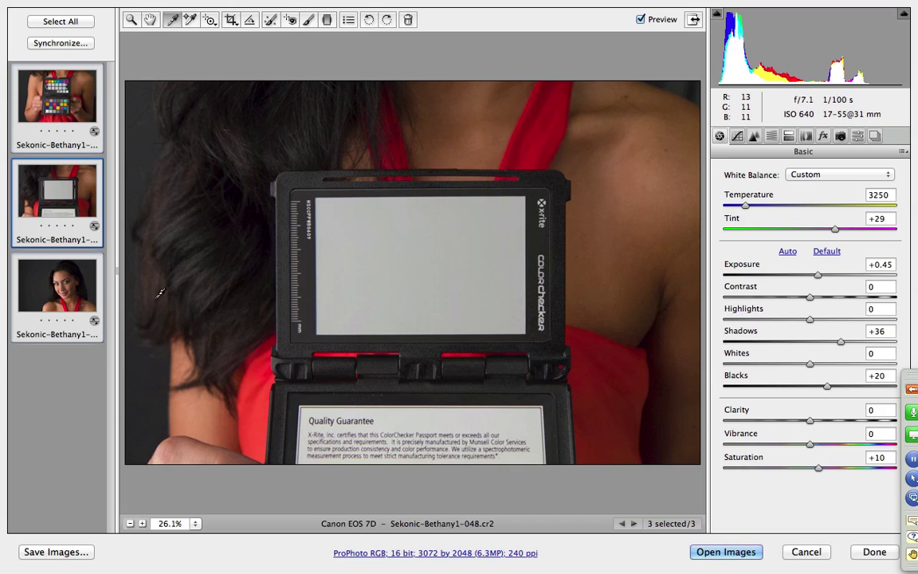
Save the color chart image Sekonic-Bethany1-047 as a Digital Negative (.dng) in the Desktop folder.
click(83, 97)
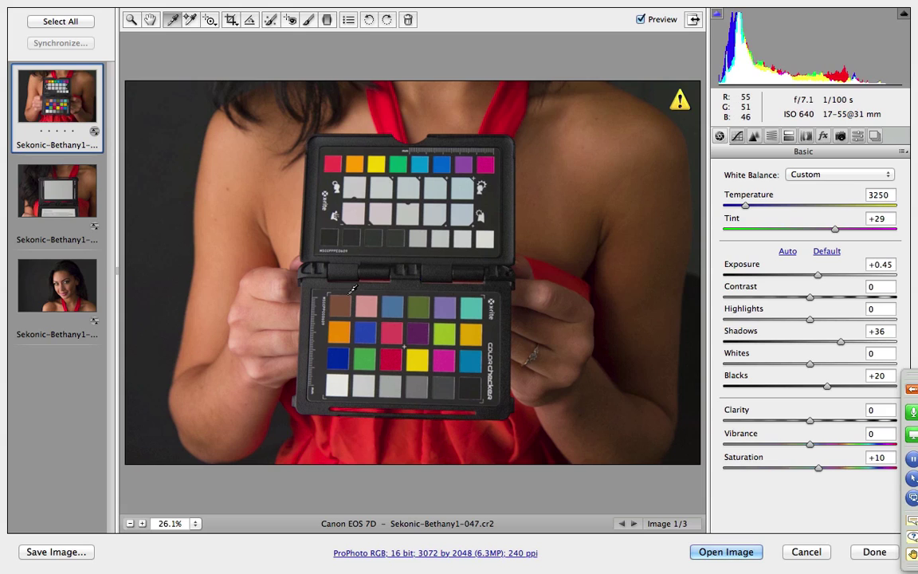
click(58, 550)
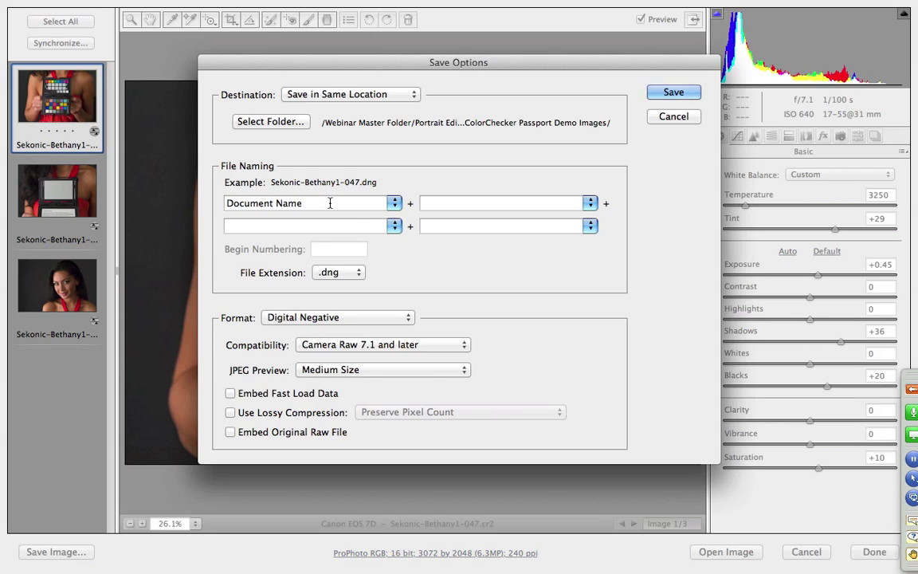
click(275, 121)
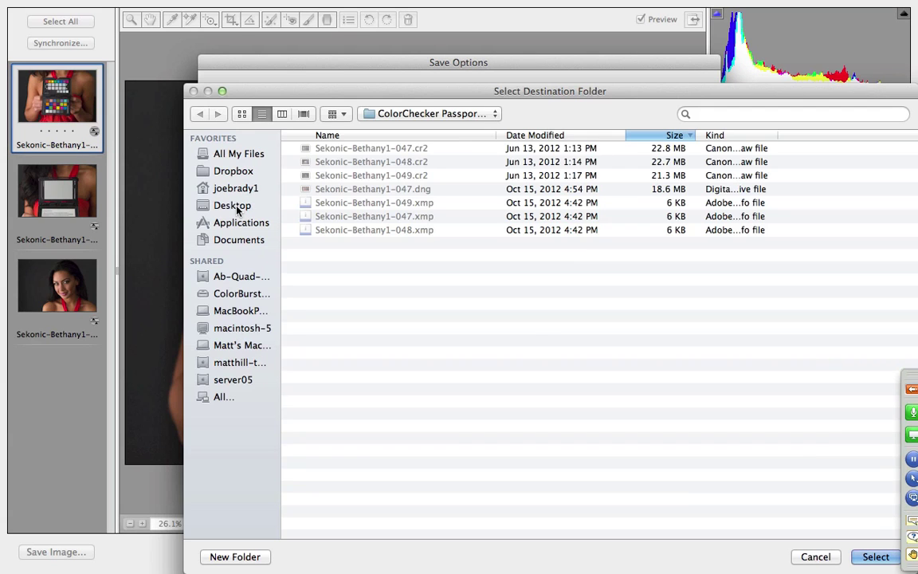
click(236, 205)
drag(540, 85, 448, 62)
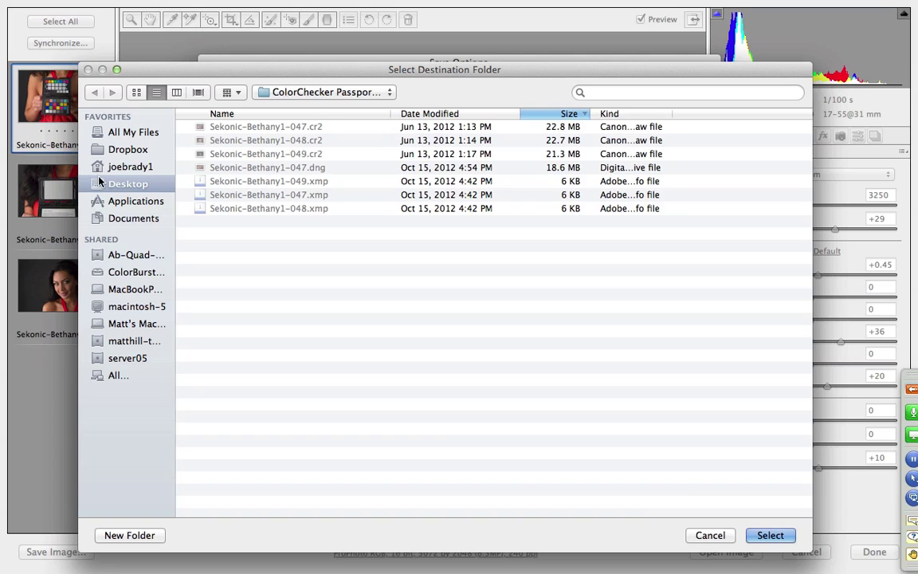
click(97, 183)
click(768, 536)
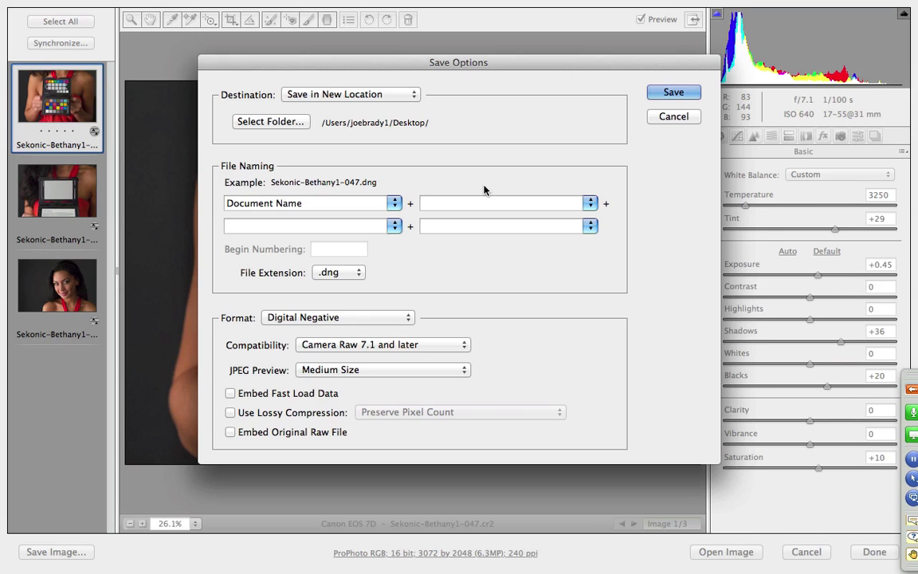
click(672, 92)
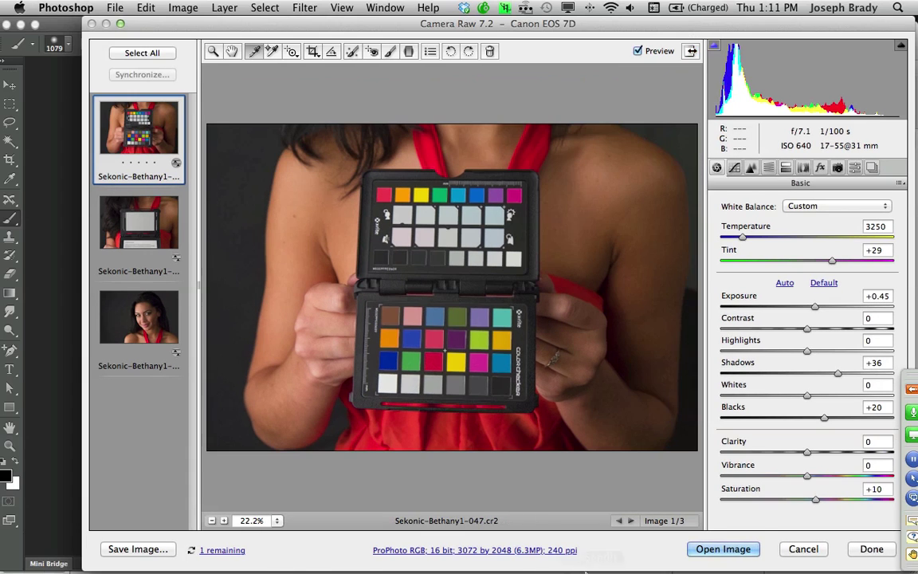
Launch the ColorChecker Passport application and bring it to the front.
mouse_move(589, 562)
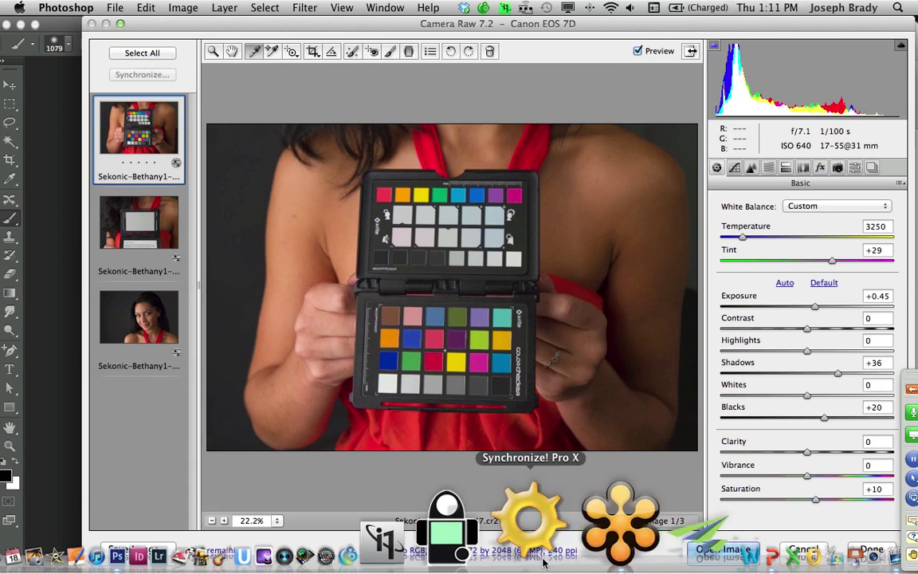
click(444, 543)
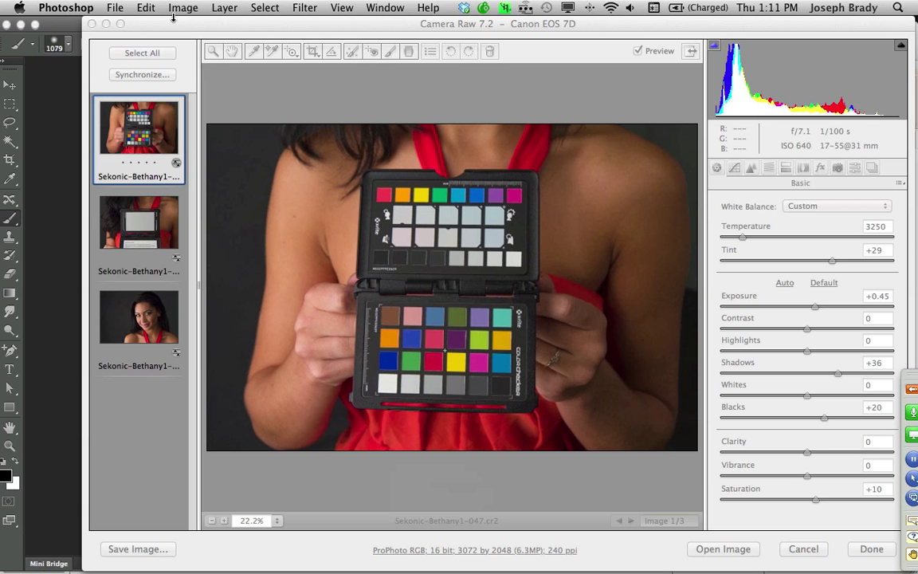
key(super+q)
key(super+Tab)
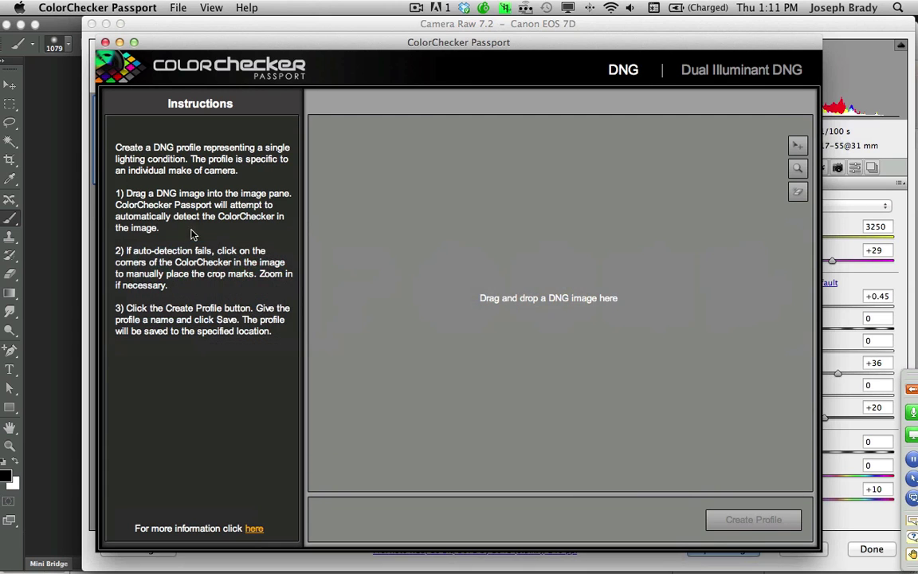
Add the image Sekonic-Bethany1-047.dng from the Desktop to the DNG profile workspace.
click(177, 8)
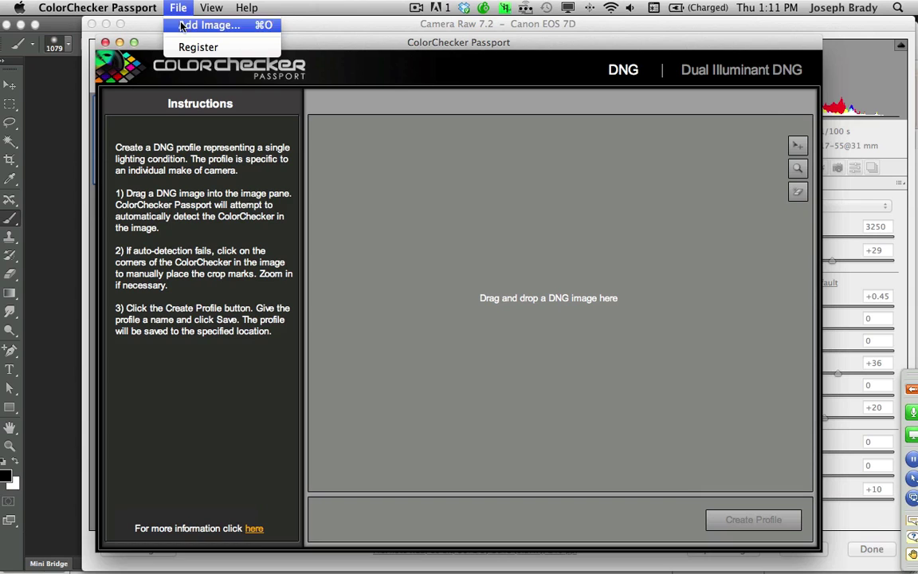
click(182, 27)
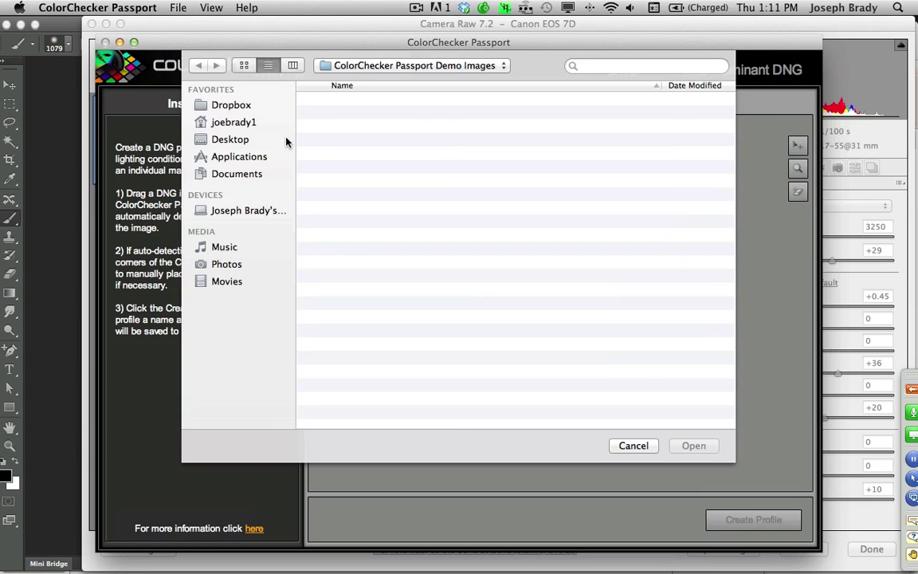
click(239, 139)
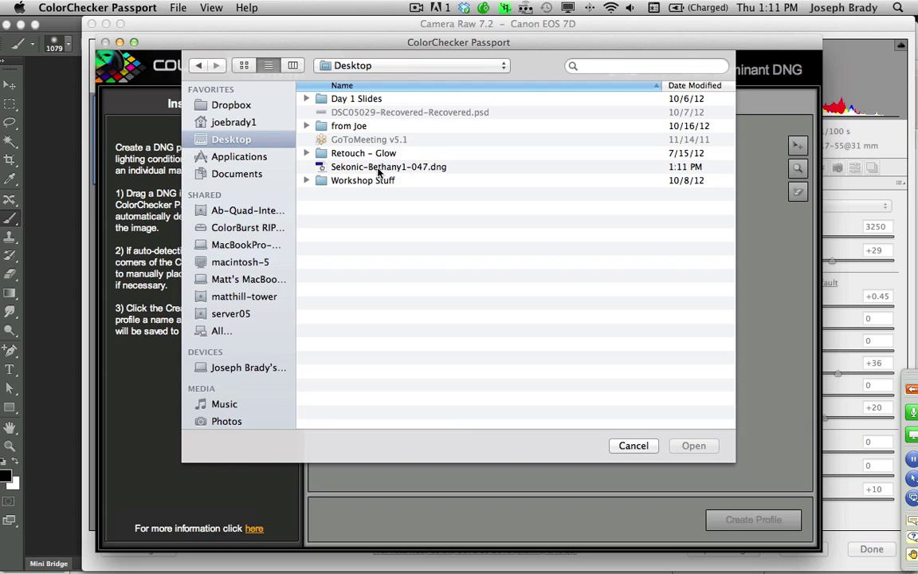
click(373, 169)
click(694, 444)
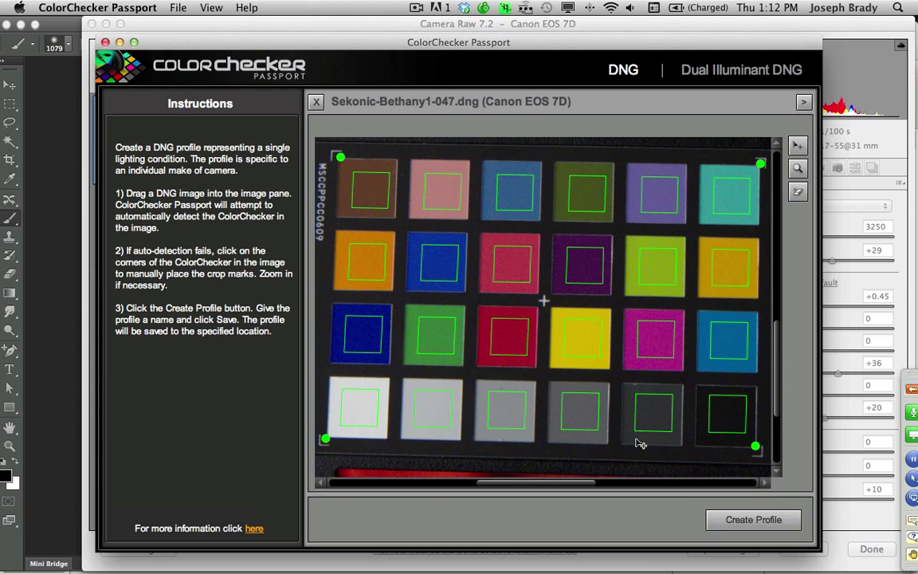
Create a camera profile from the detected chart and save it as "7D Afternoont Test.dcp" in the CameraProfiles folder.
click(746, 526)
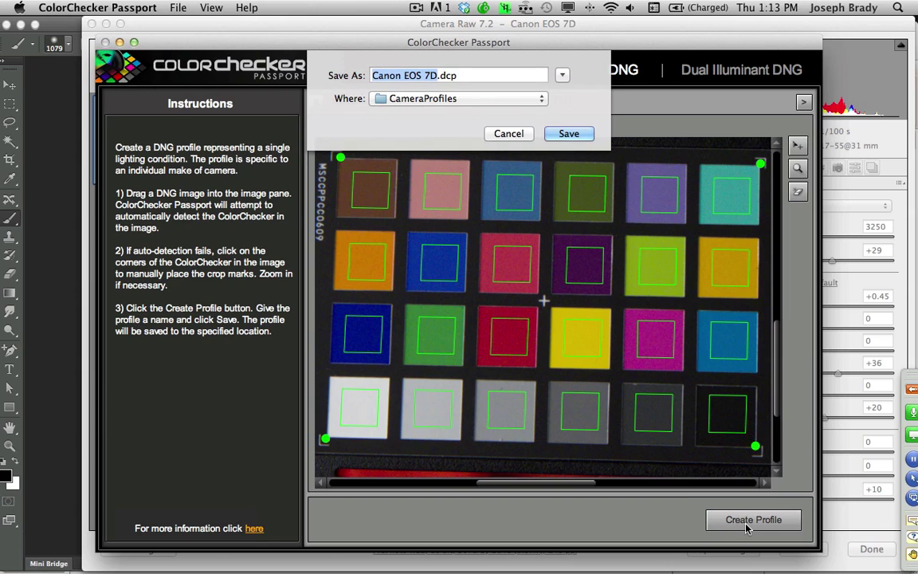
text(7D)
text( Afte)
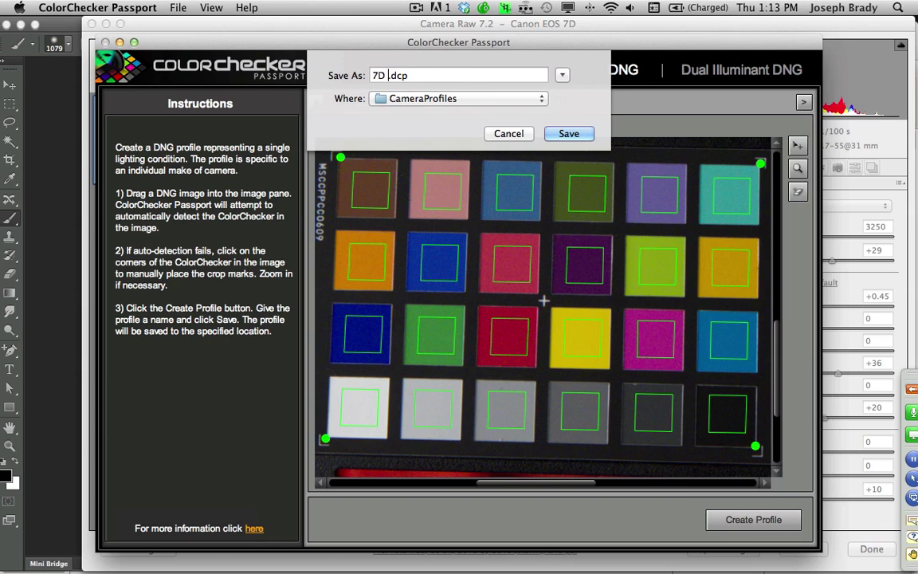
text(rnoont Test)
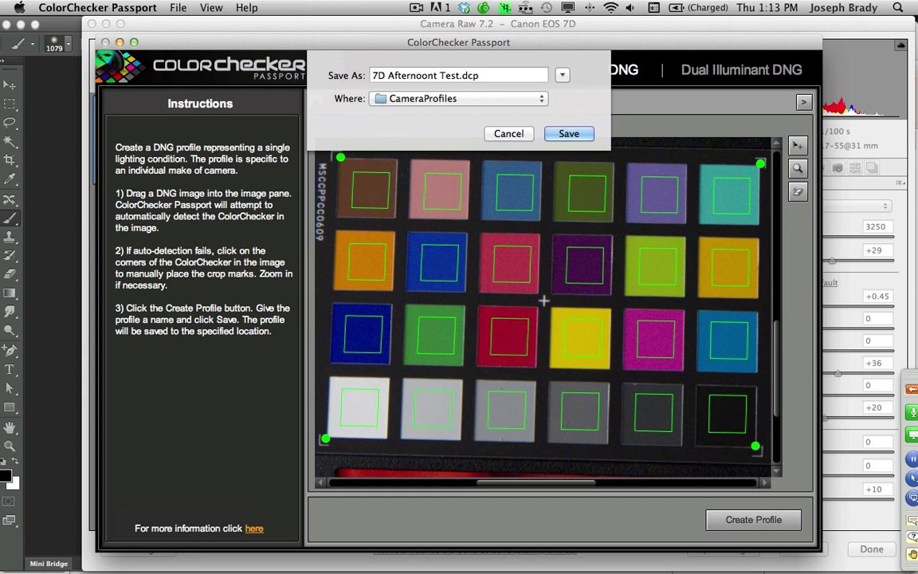
key(Return)
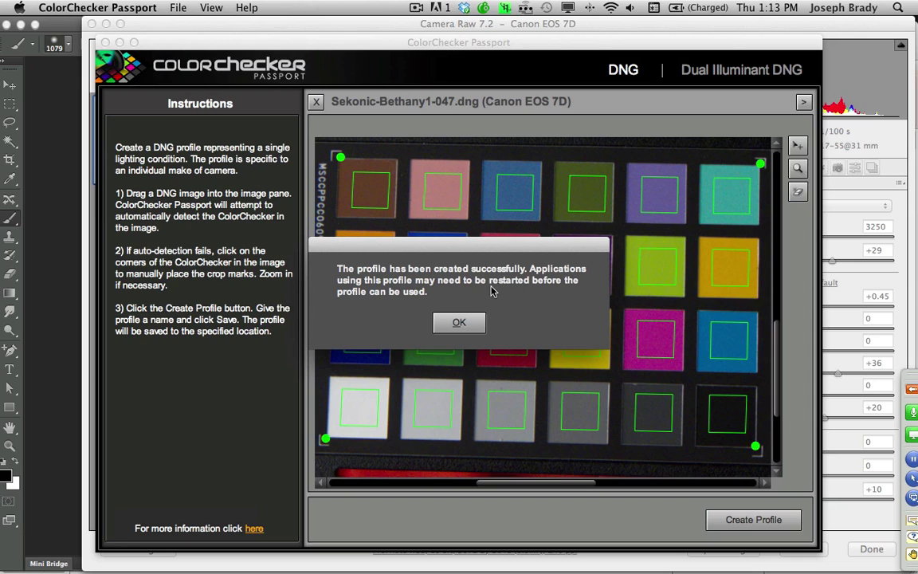
click(461, 322)
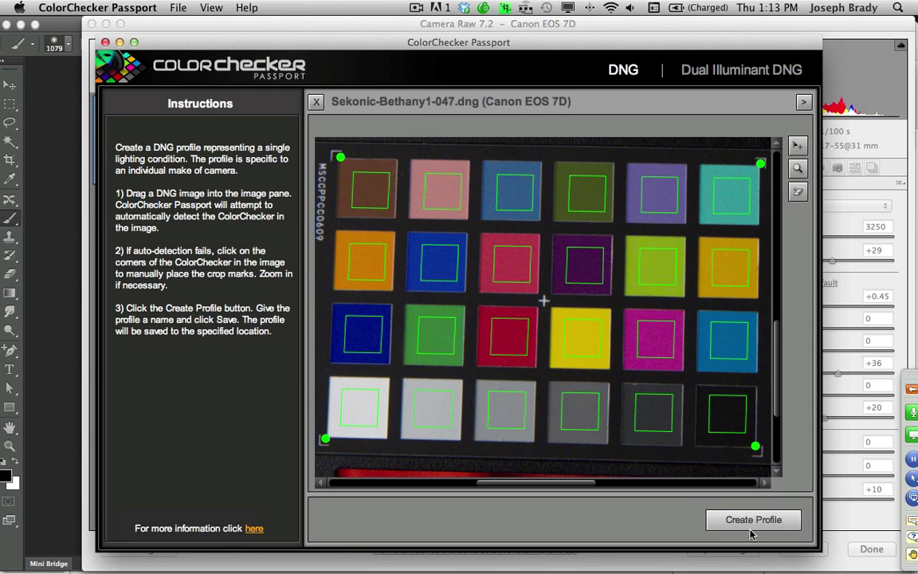
Quit ColorChecker Passport and white-balance the chart image in Camera Raw from the third patch of the chart's gray row.
key(super+q)
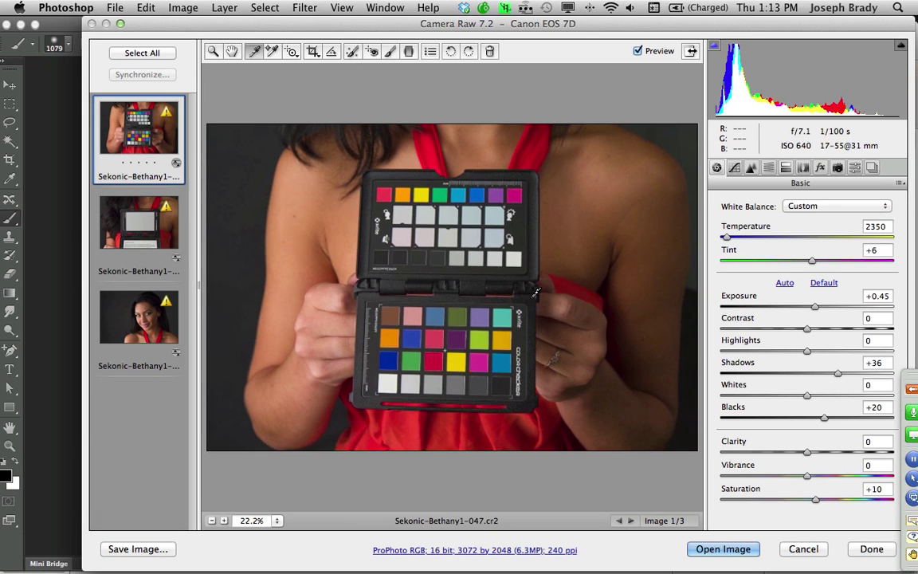
click(471, 287)
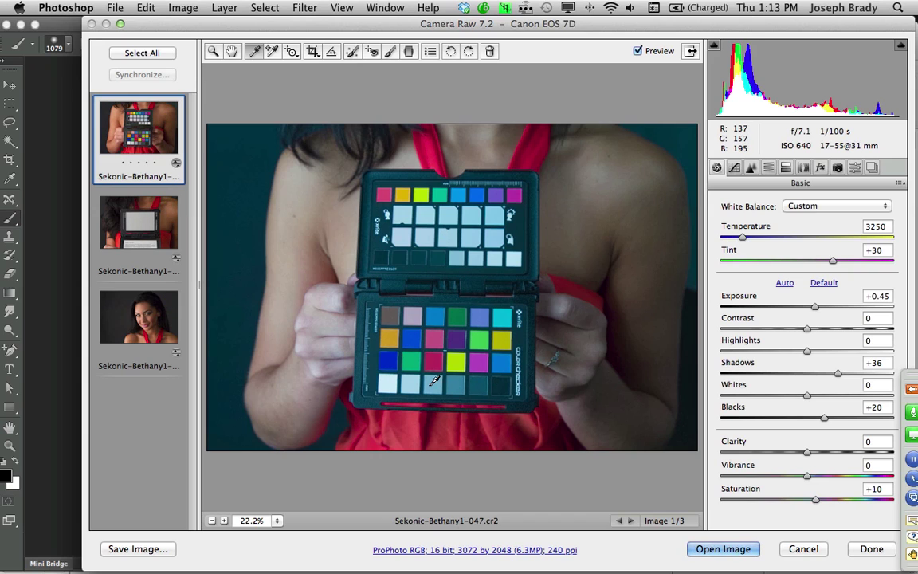
click(433, 382)
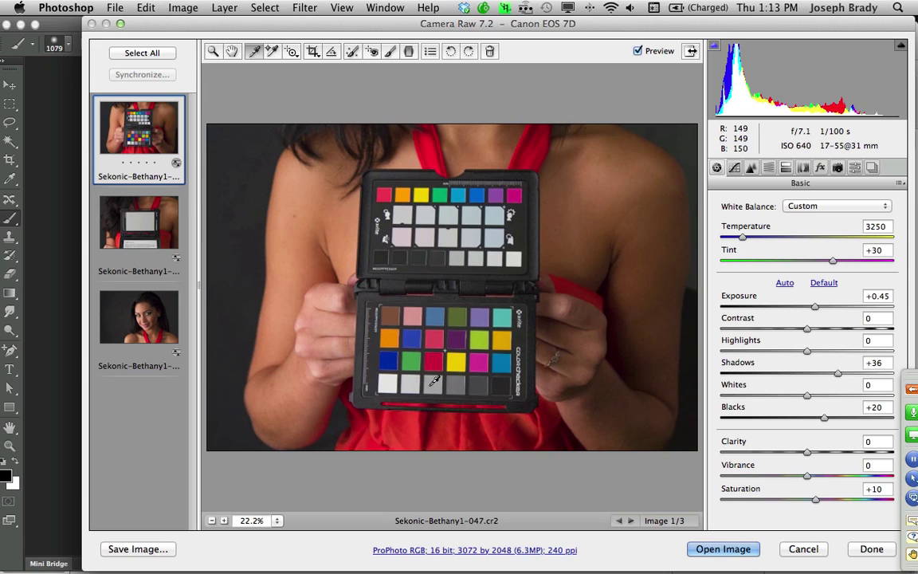
Set the chart image's camera calibration profile to 7D Afternoont Test.
click(838, 168)
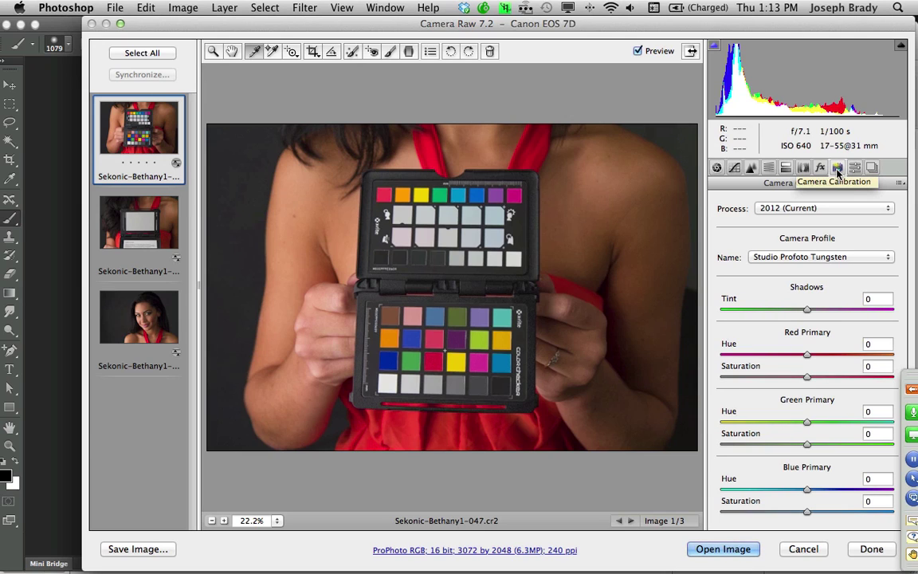
click(803, 256)
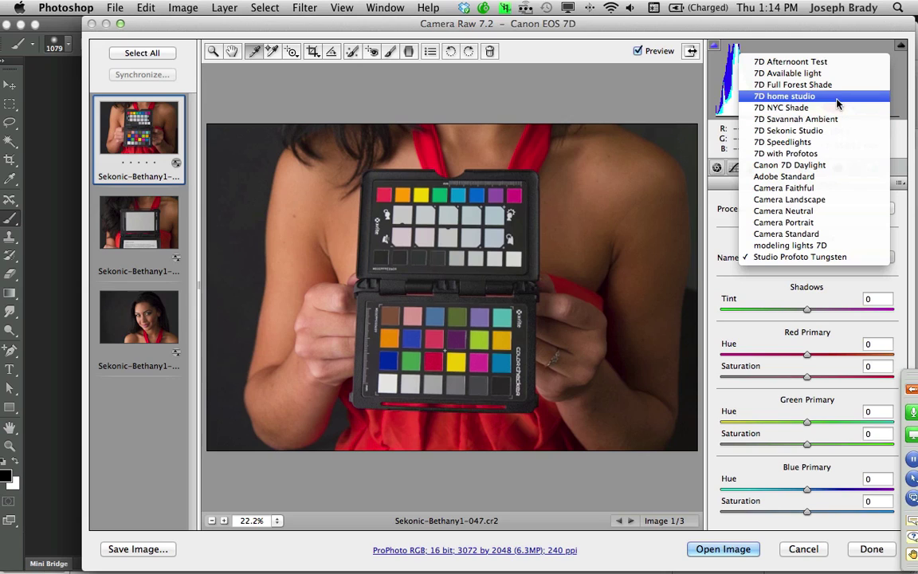
click(835, 63)
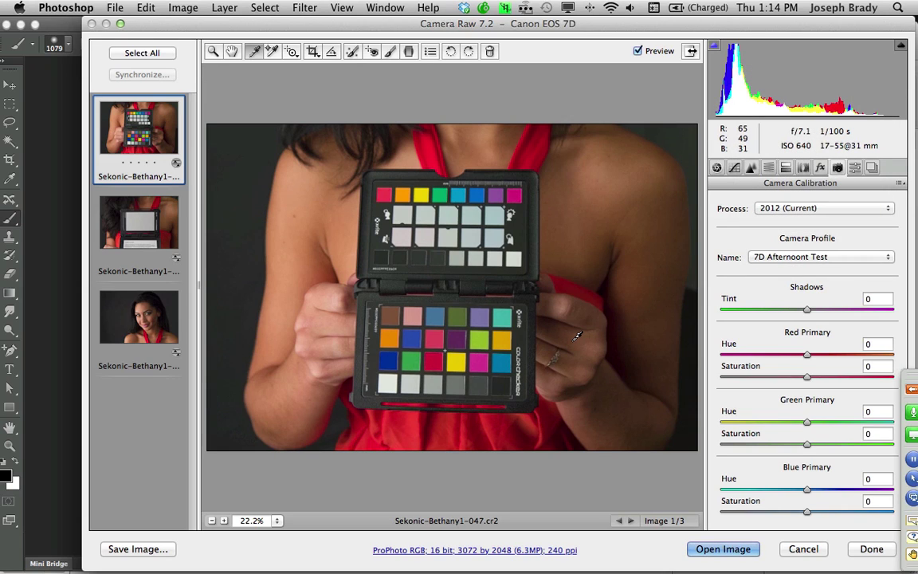
Try the Adobe Standard camera profile on the chart image and resample the white balance from the third gray patch.
click(789, 257)
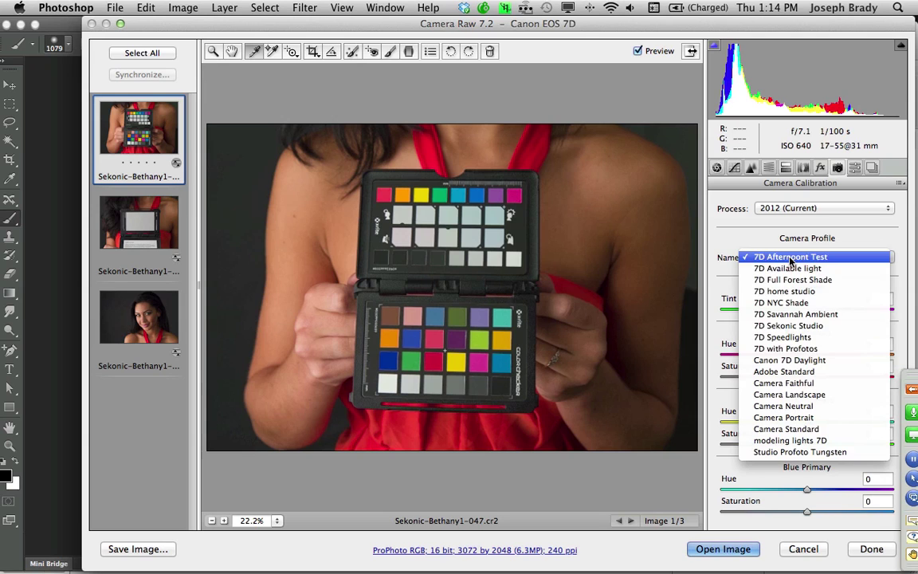
click(784, 371)
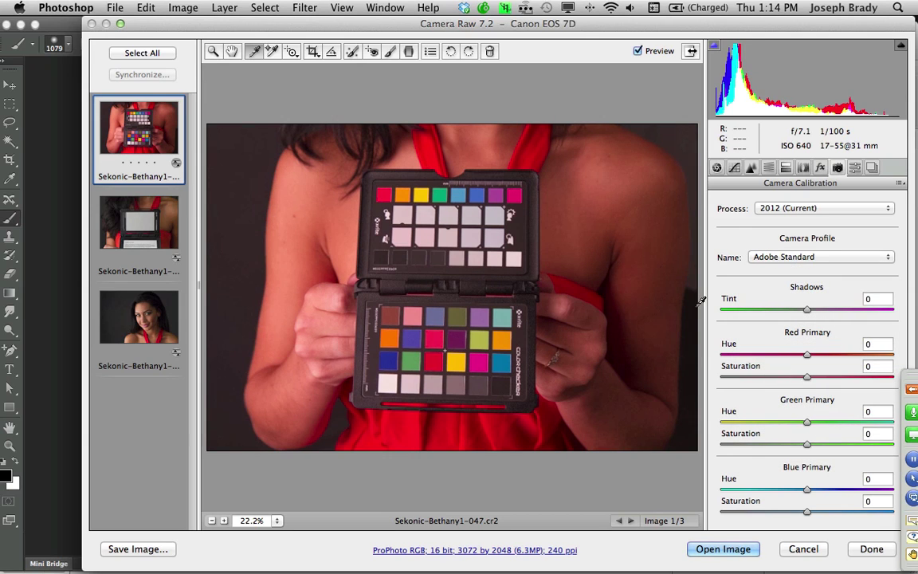
click(436, 381)
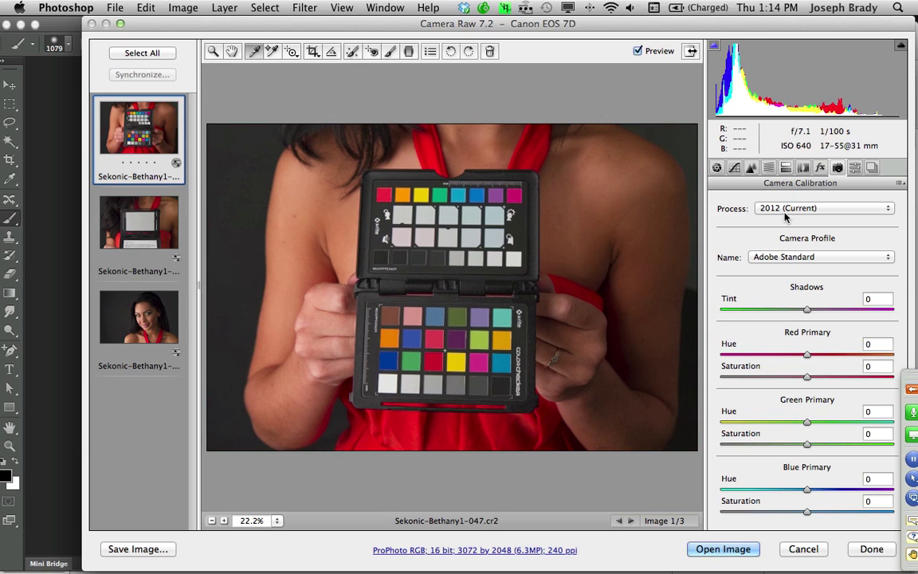
Reapply the 7D Afternoont Test camera profile to the chart image and sample the white balance from the third gray patch.
click(779, 256)
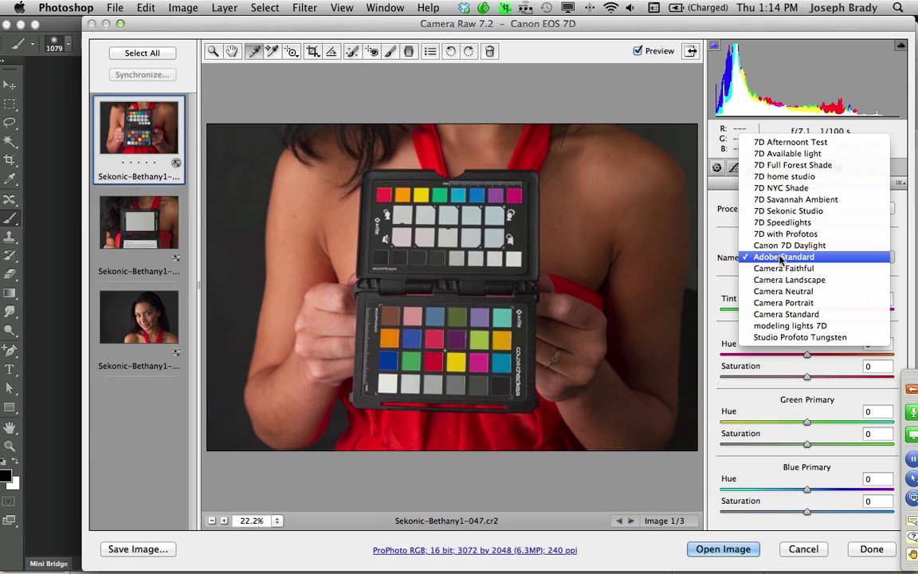
click(811, 146)
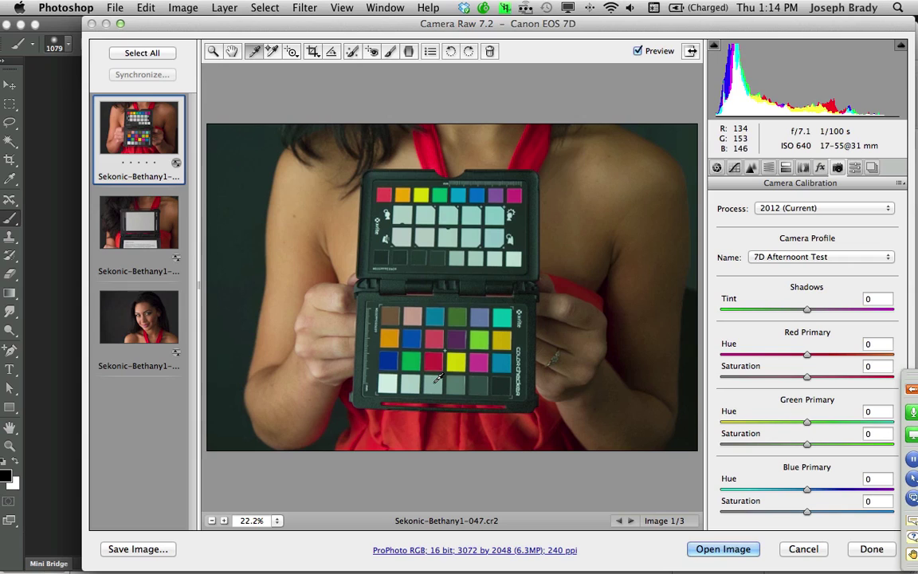
click(437, 378)
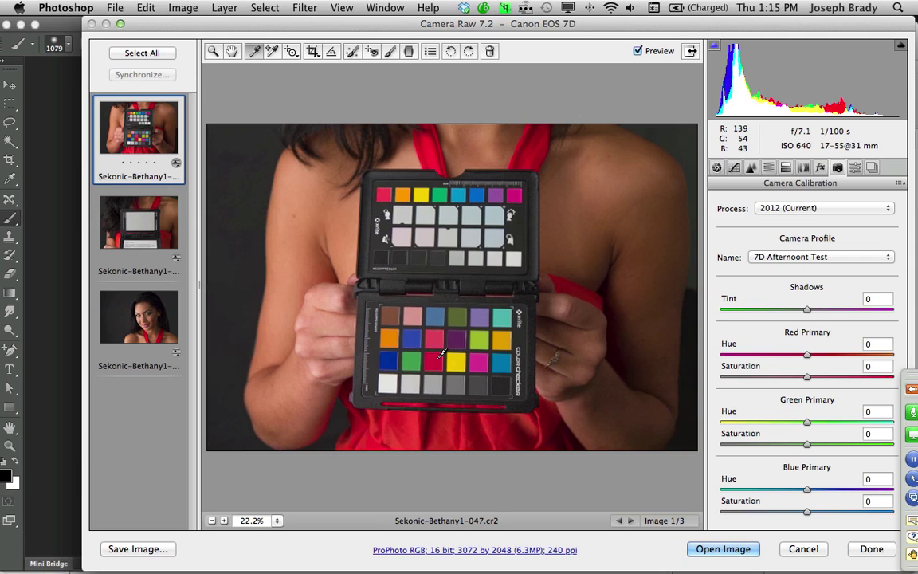
Select all three images with the chart shot as the primary one and set their camera profile to 7D Afternoont Test.
click(167, 322)
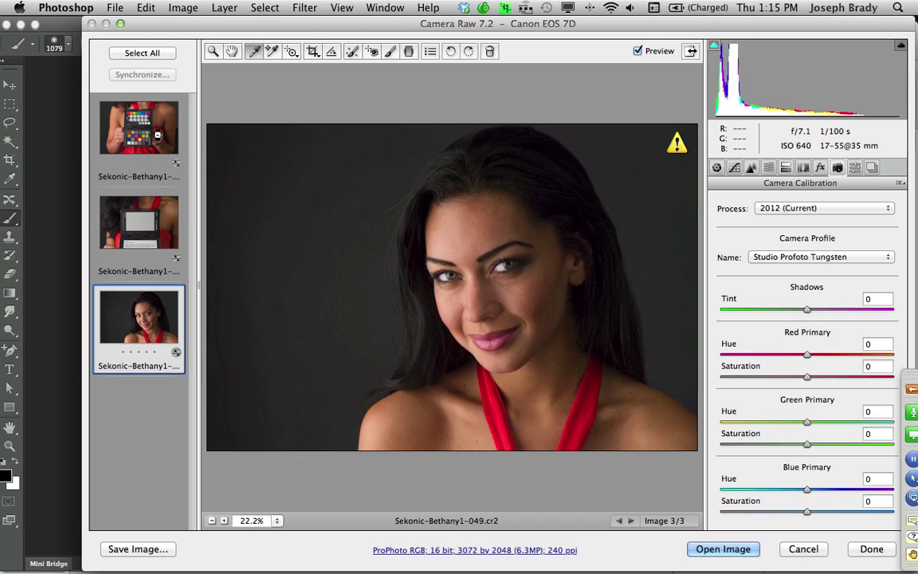
click(157, 136)
key(super+a)
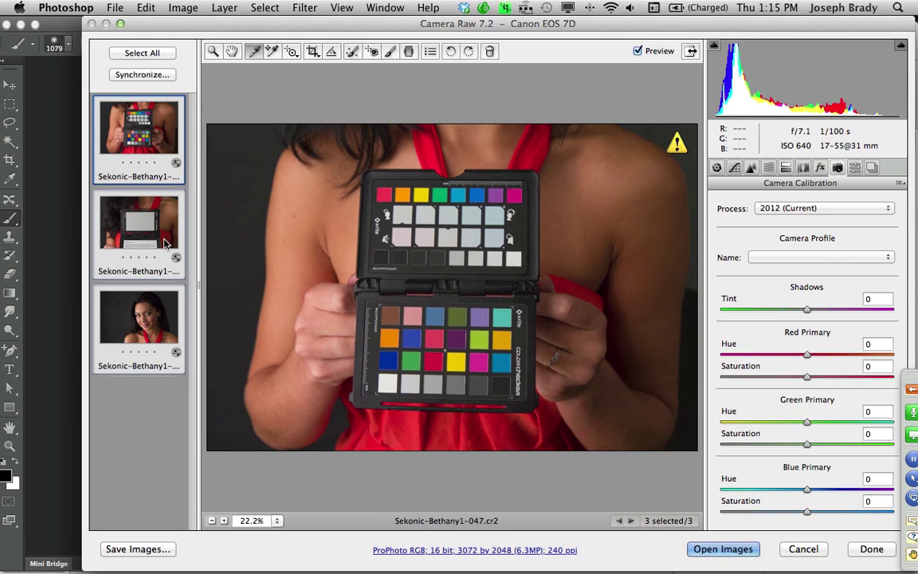
click(811, 258)
click(808, 269)
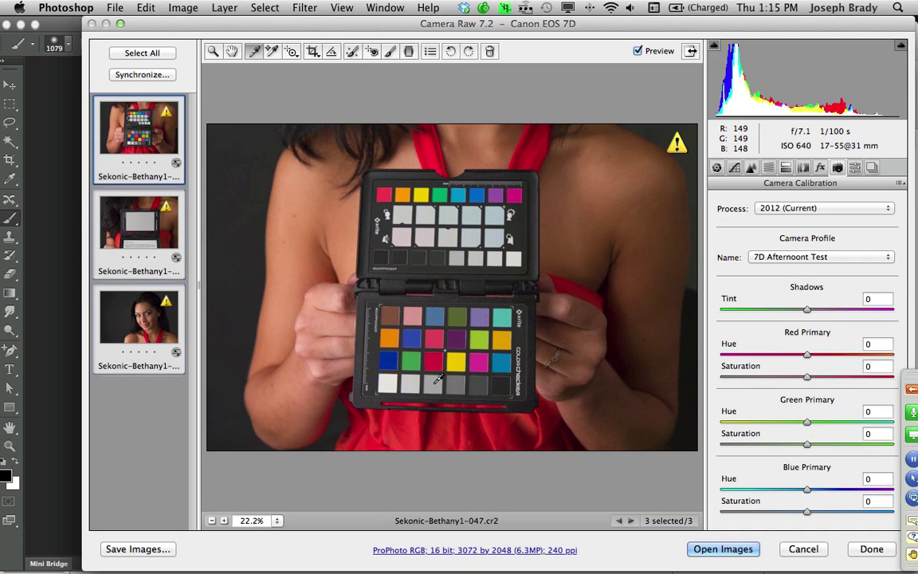
Synchronize only the White Balance and Camera Calibration settings across the three selected images.
click(137, 75)
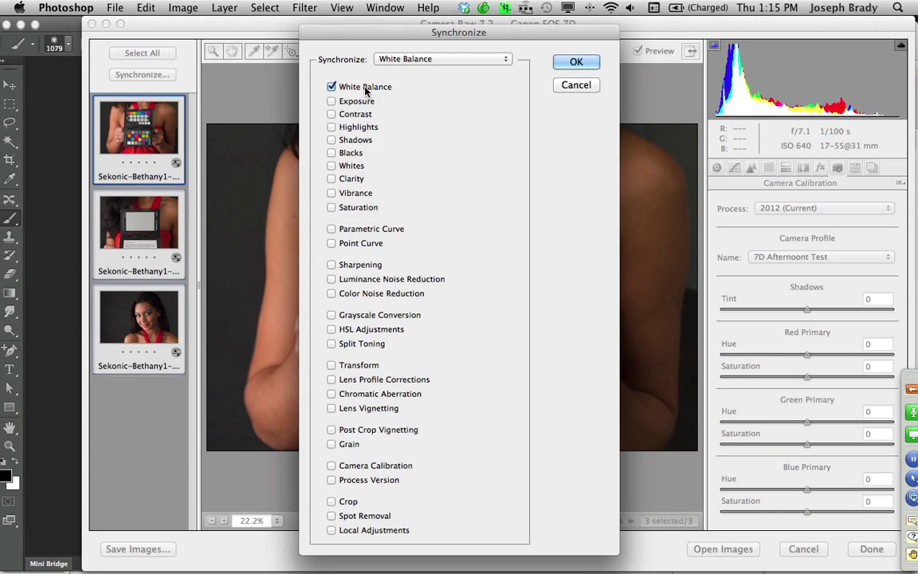
click(331, 466)
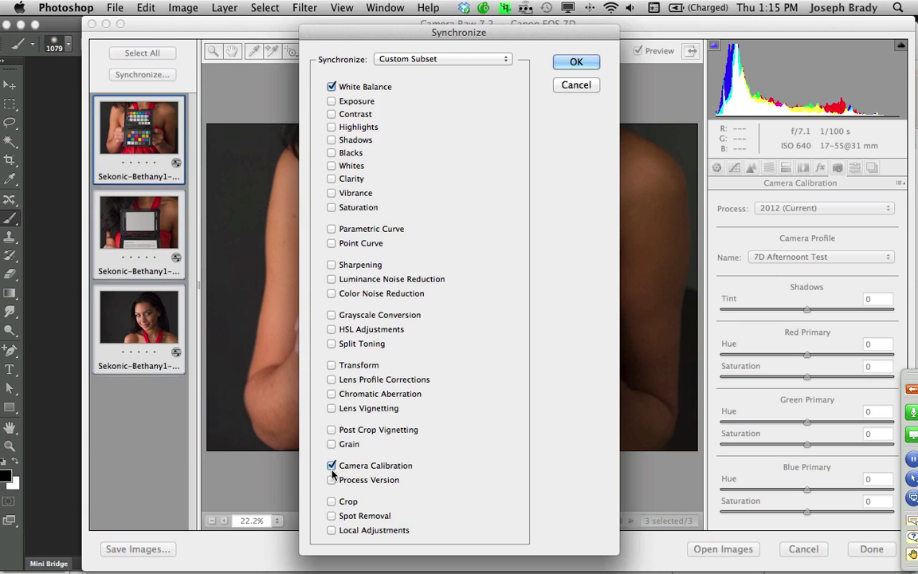
click(577, 61)
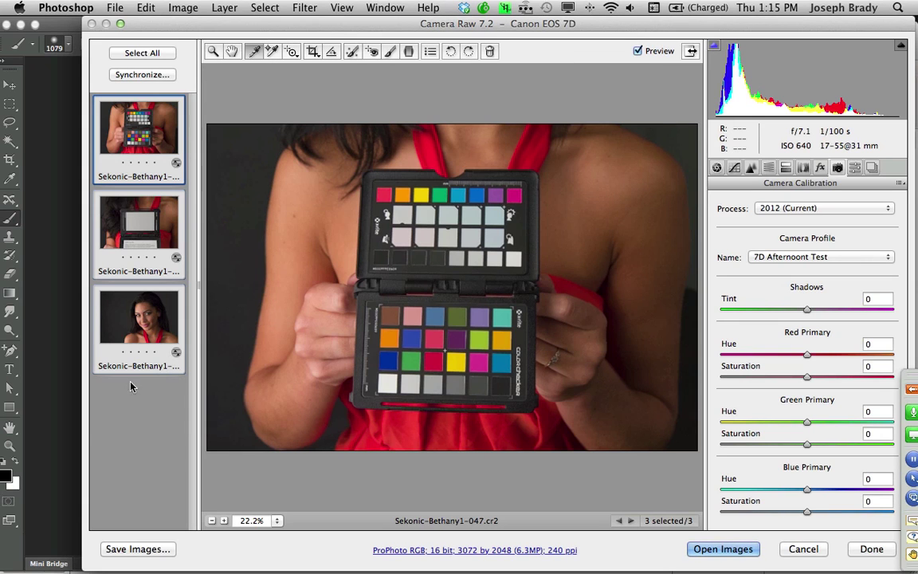
Open only the portrait Sekonic-Bethany1-049.cr2 from Camera Raw in Photoshop.
click(152, 332)
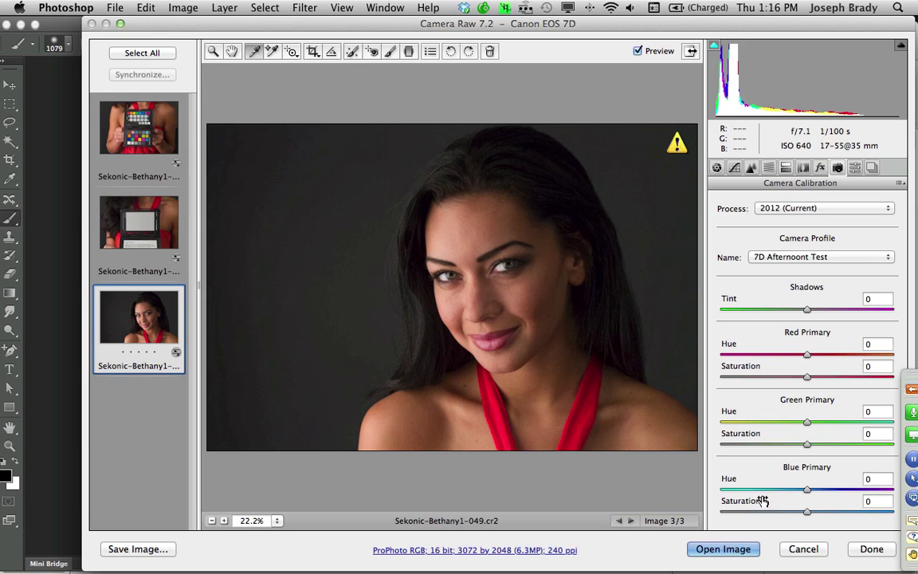
click(724, 549)
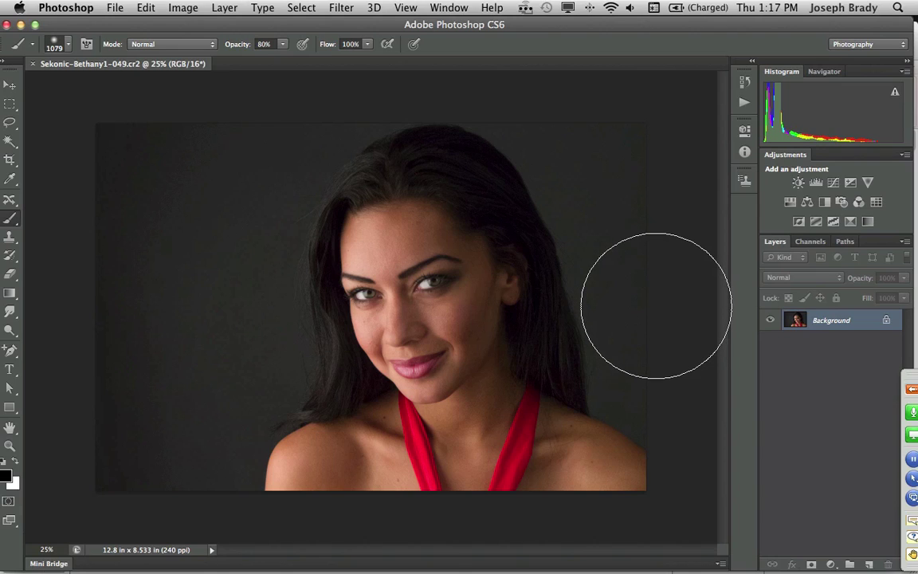
Lasso the outer edge of the model's shoulder beneath the long hair, copy it to a new layer and check that layer alone.
key(l)
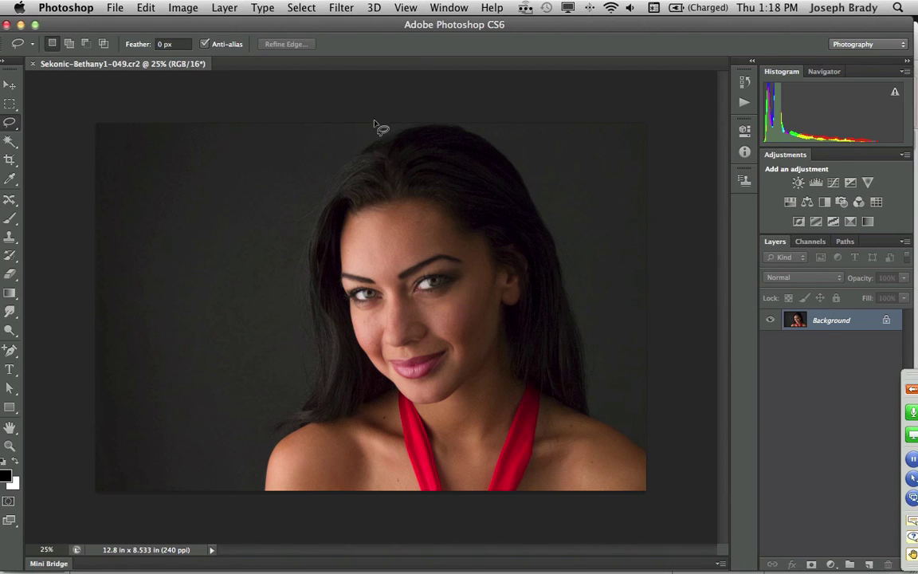
click(350, 8)
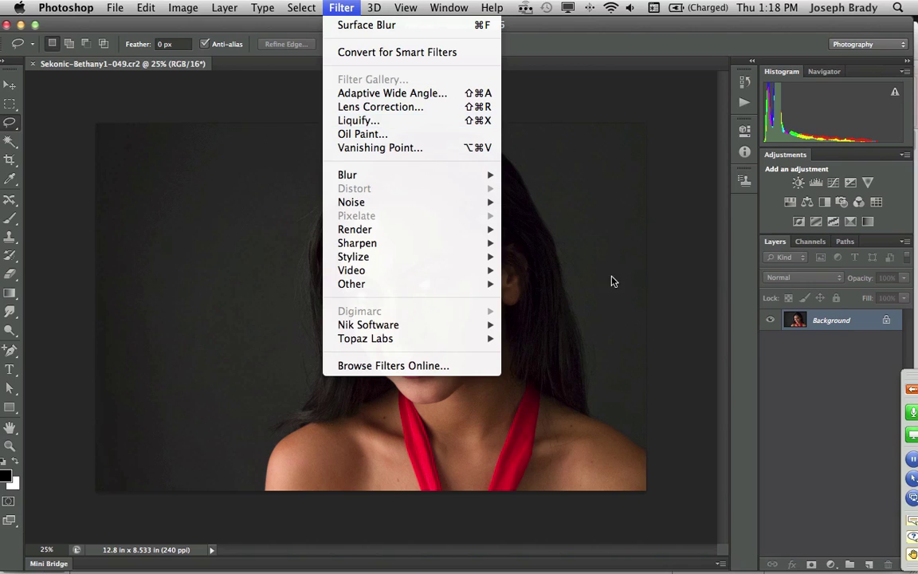
click(637, 280)
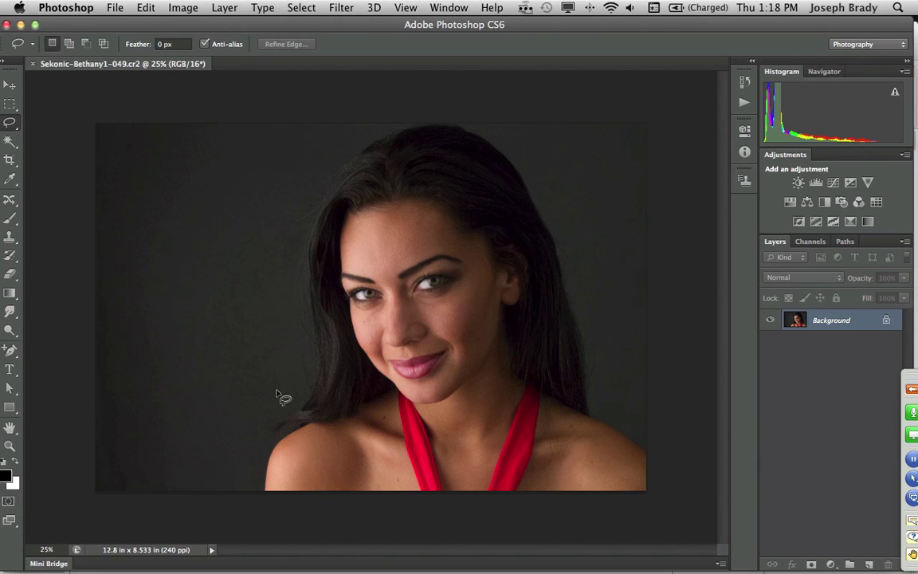
mouse_move(270, 381)
mouse_down()
mouse_move(303, 384)
mouse_move(317, 431)
mouse_up()
mouse_move(311, 475)
mouse_down()
mouse_move(284, 519)
mouse_move(239, 525)
mouse_move(224, 489)
mouse_move(256, 406)
mouse_up()
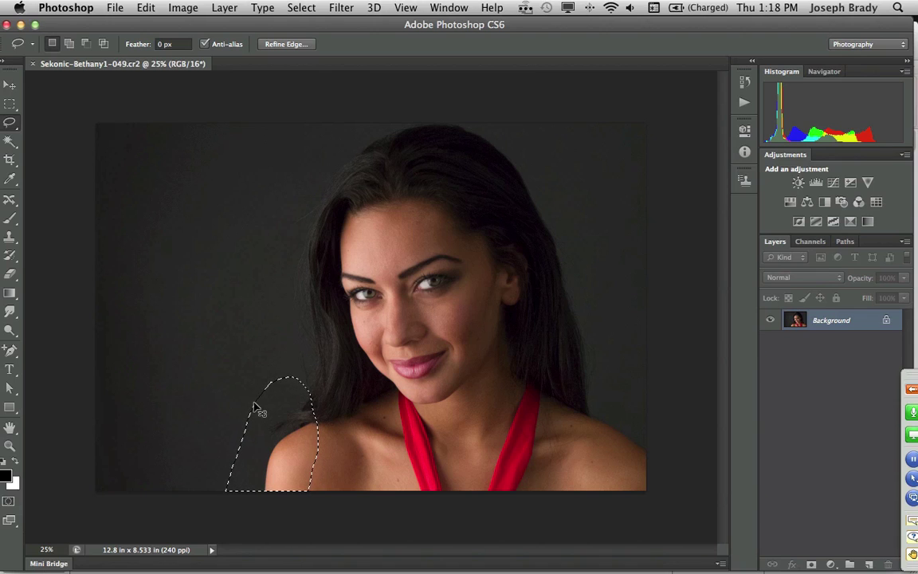
key(super+j)
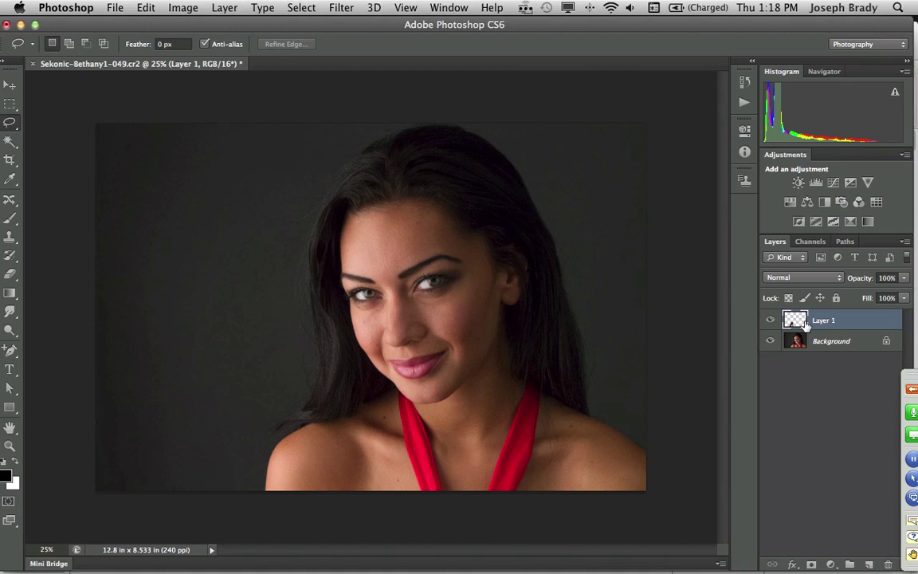
click(770, 343)
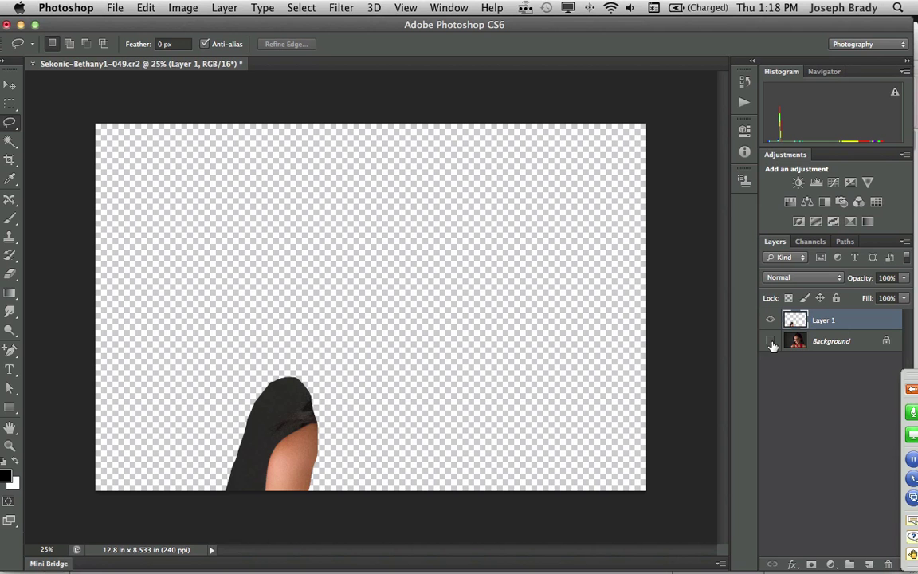
click(770, 343)
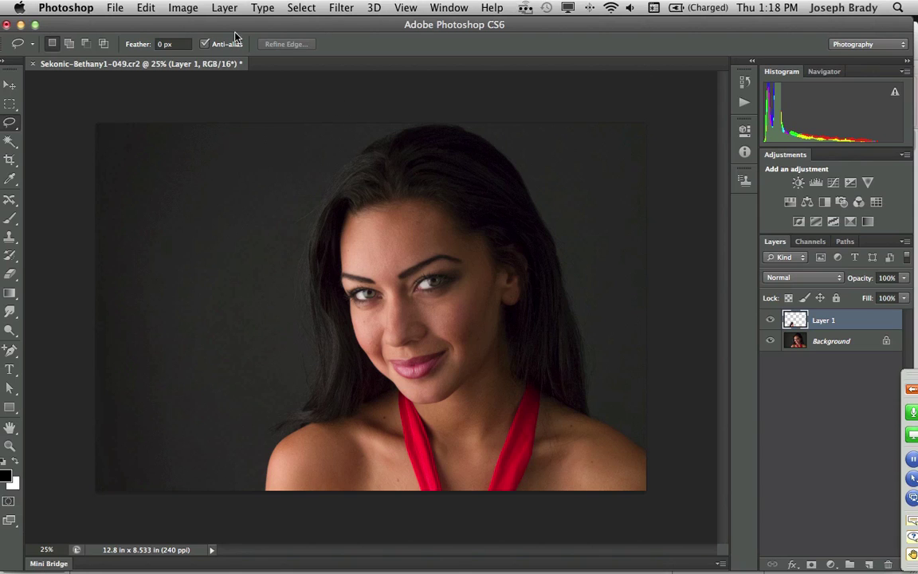
Warp the copied shoulder layer slightly inward to slim the shoulder's outline, and apply the transform.
click(147, 8)
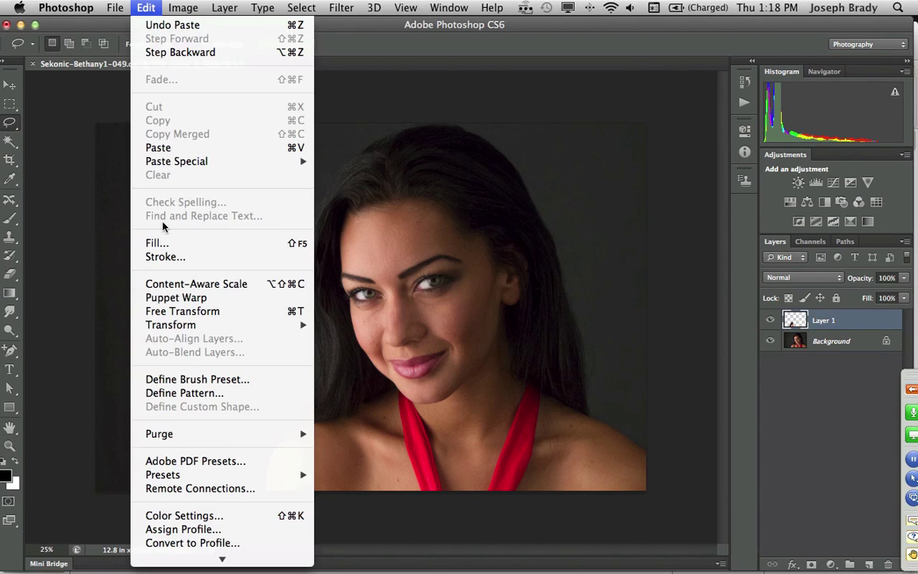
mouse_move(186, 325)
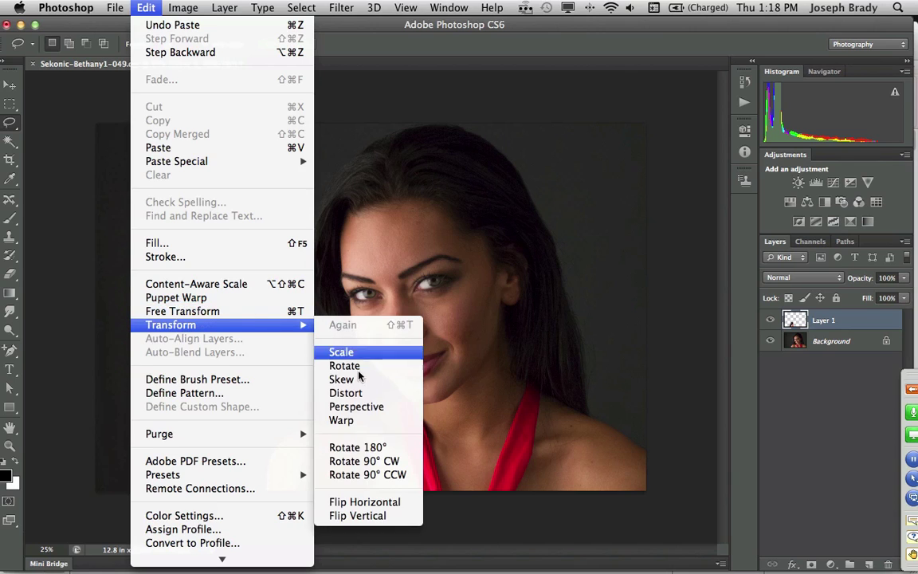
click(344, 420)
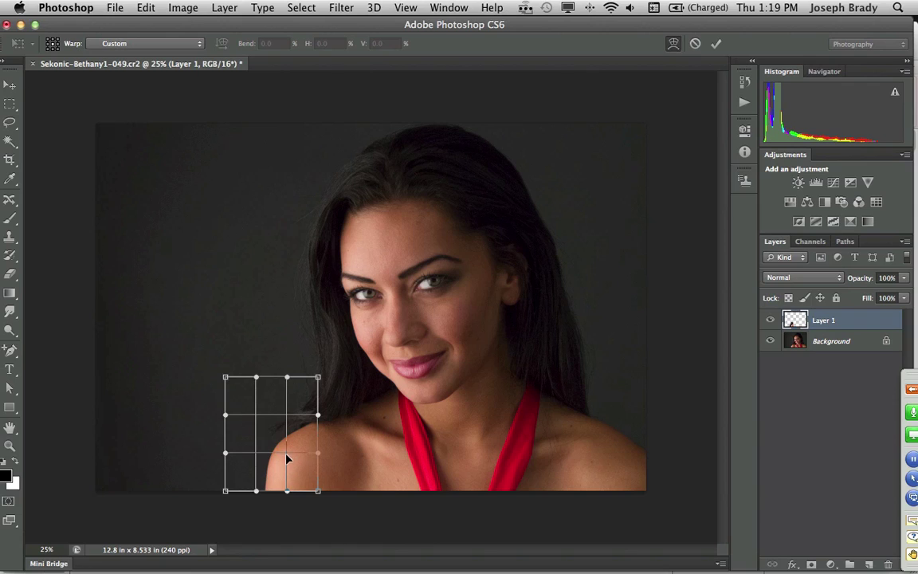
drag(287, 459, 293, 461)
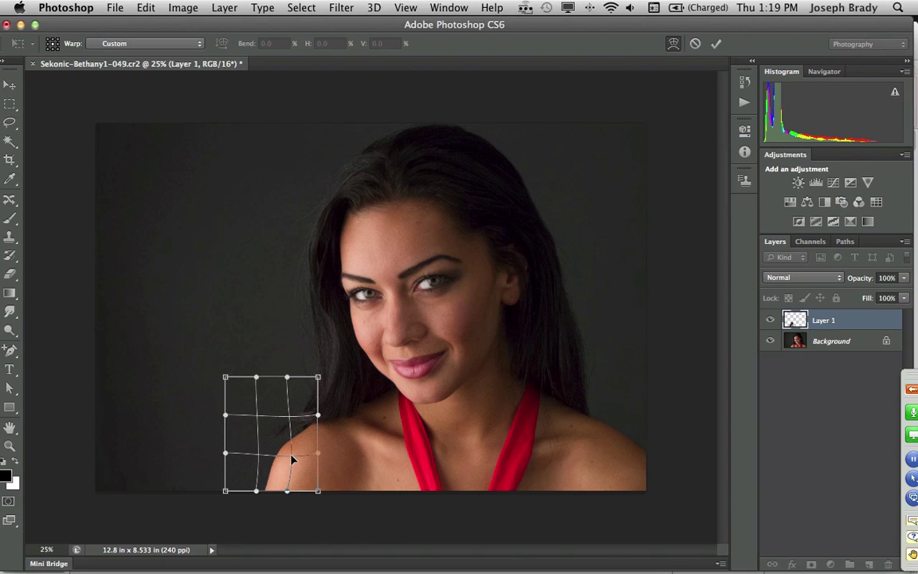
drag(292, 459, 295, 461)
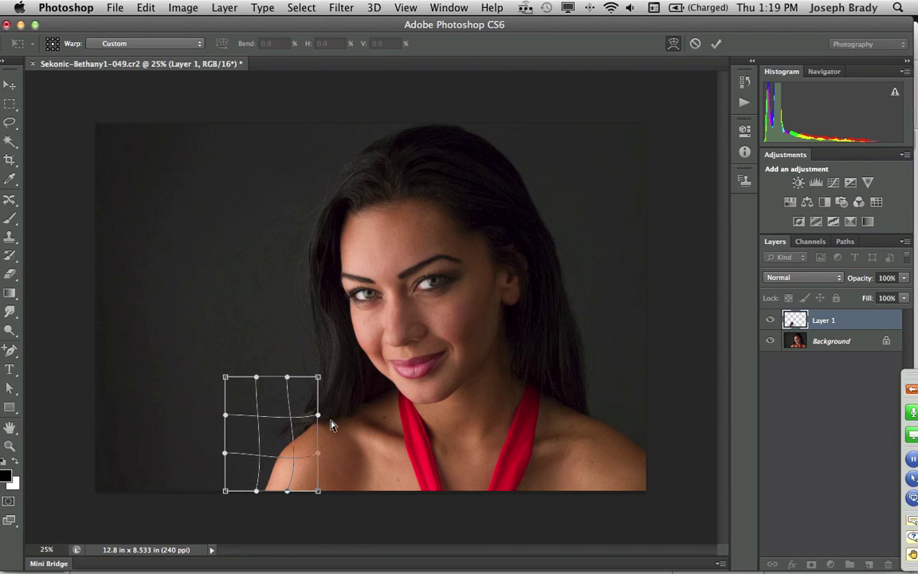
key(Return)
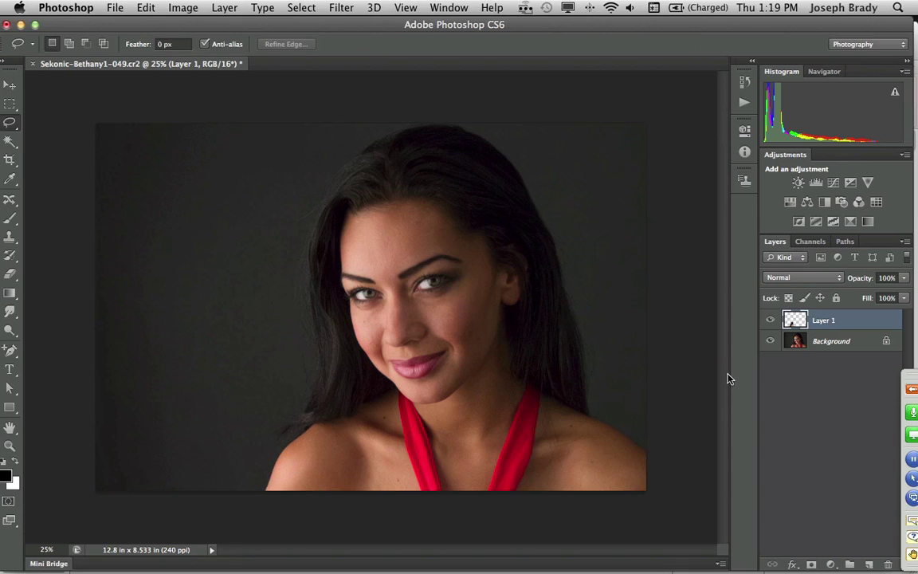
Compare the shoulder before and after the warp by repeatedly hiding and showing the warped layer.
click(769, 320)
click(770, 321)
click(769, 320)
click(769, 320)
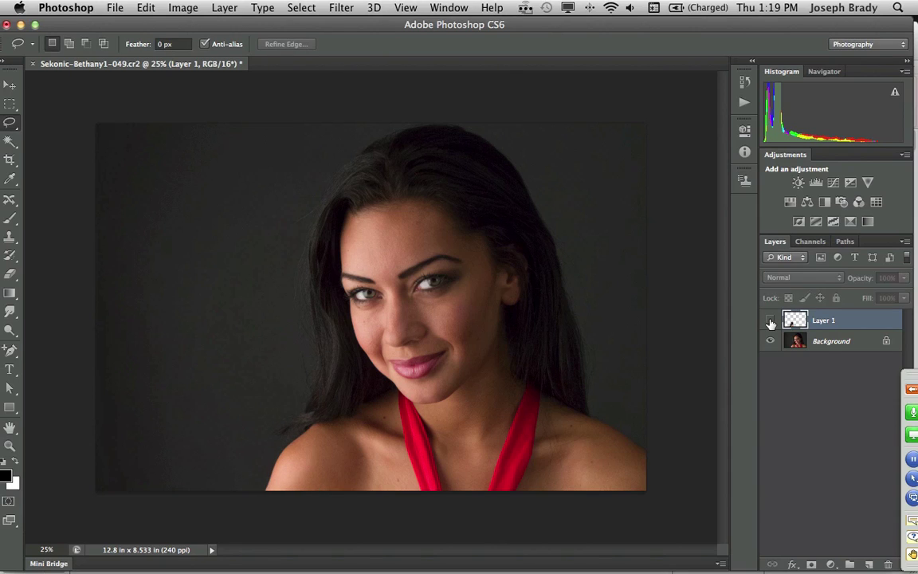
click(769, 320)
click(769, 321)
click(769, 321)
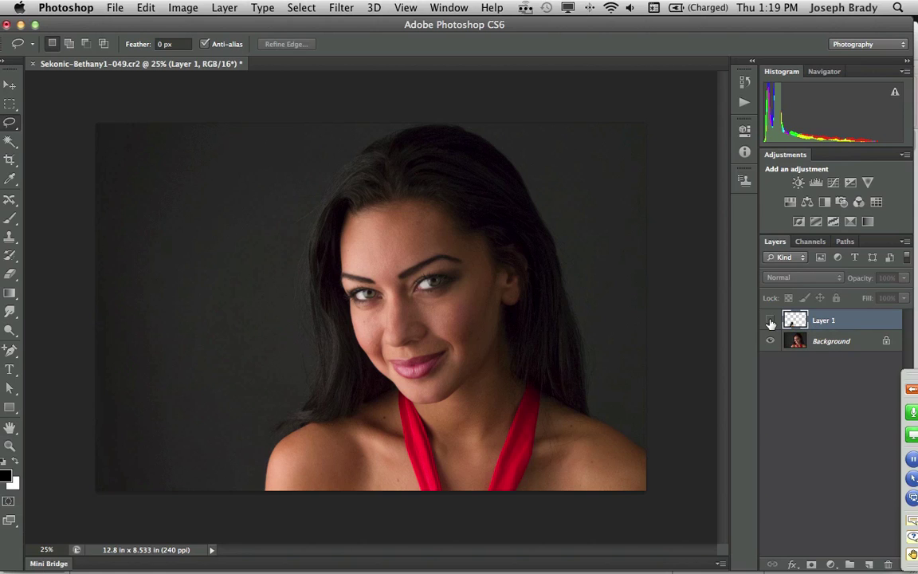
Compare the full portrait with and without the warped shoulder layer, and enlarge the view of that shoulder.
click(770, 321)
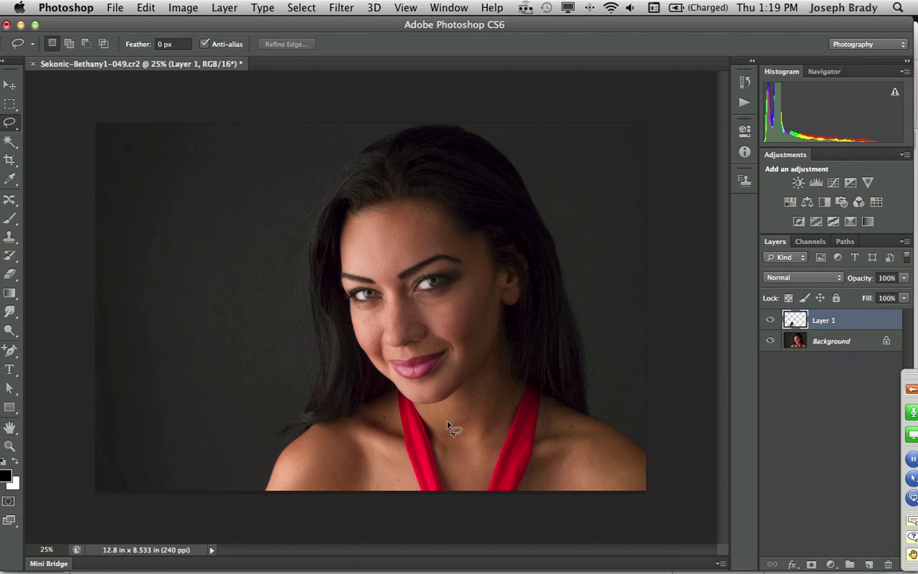
click(769, 321)
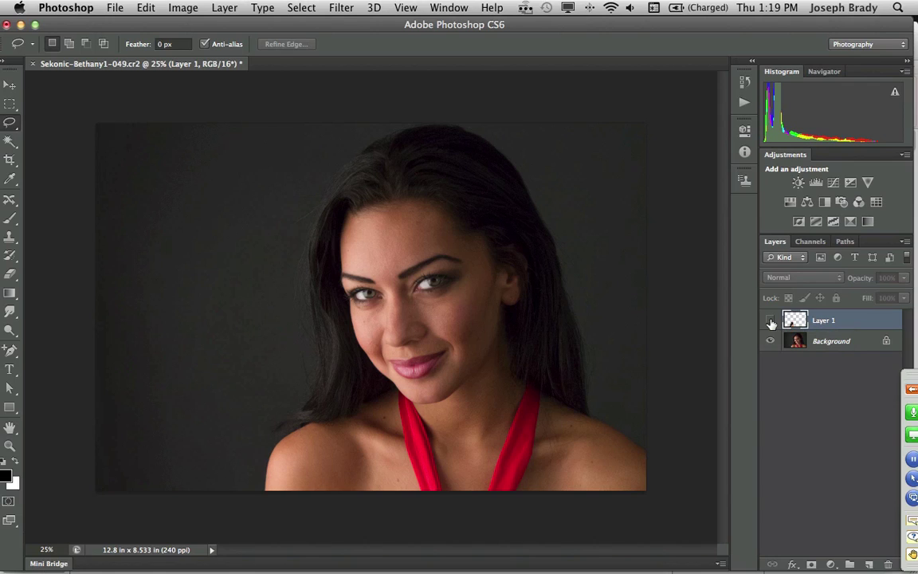
click(770, 321)
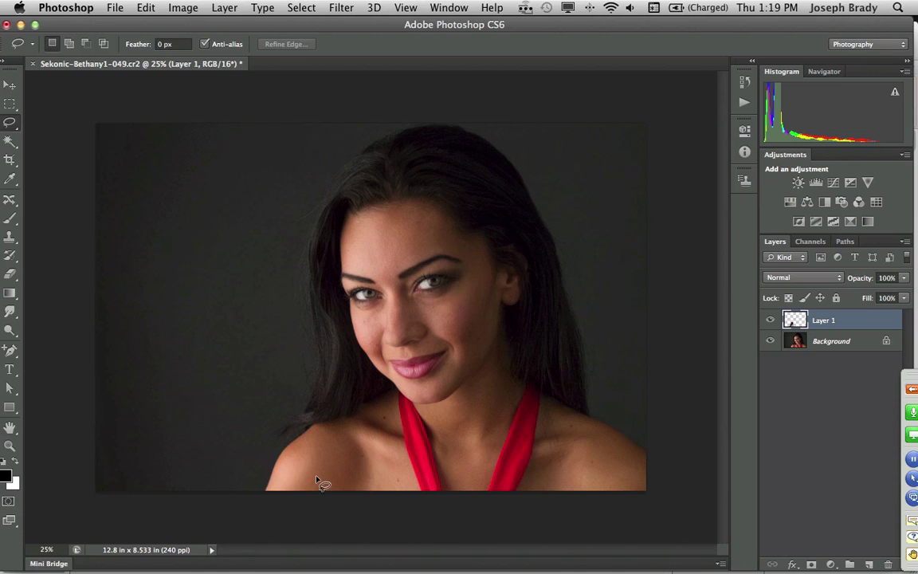
key(z)
mouse_move(185, 364)
mouse_down()
mouse_move(330, 490)
mouse_move(403, 523)
mouse_up()
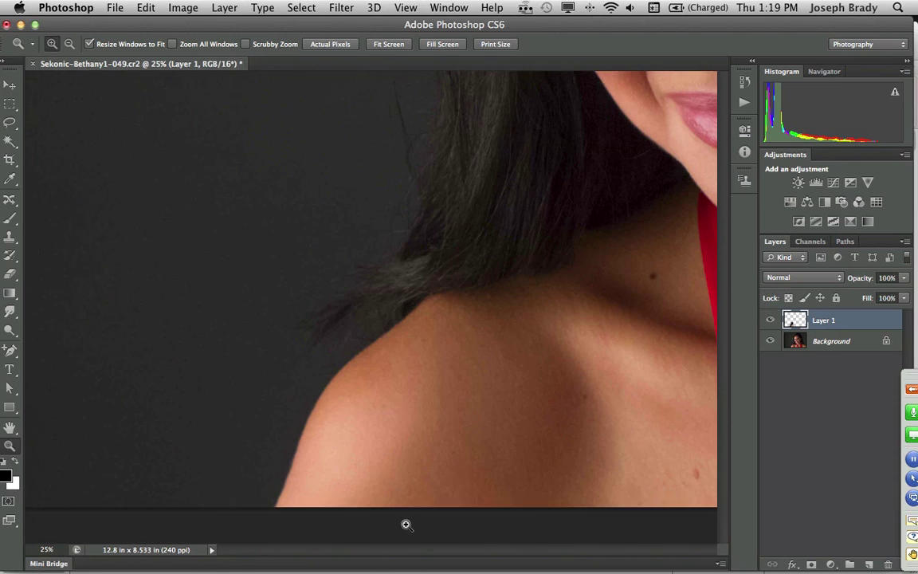
drag(483, 466, 390, 410)
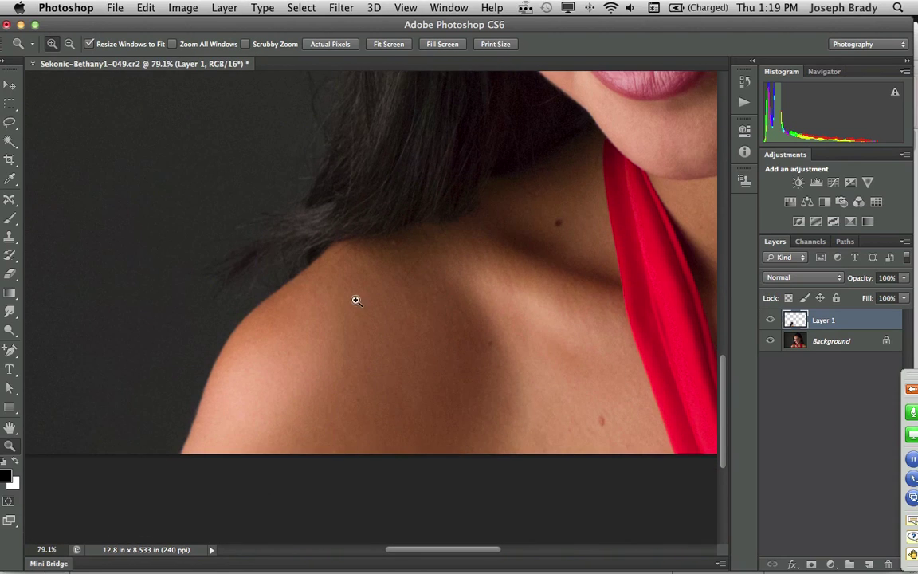
Check the shoulder close up without Layer 1, and examine the edges of Layer 1 with the Background hidden.
click(769, 320)
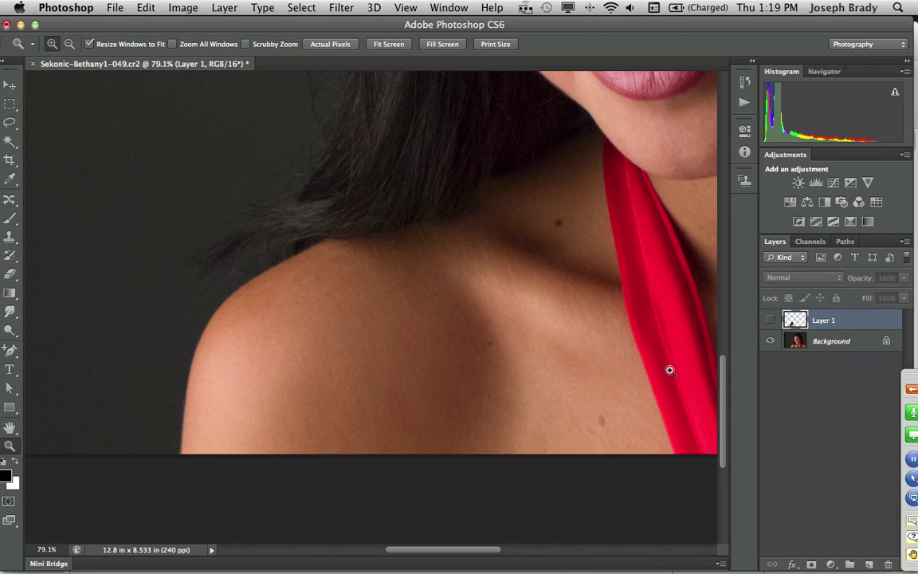
click(769, 340)
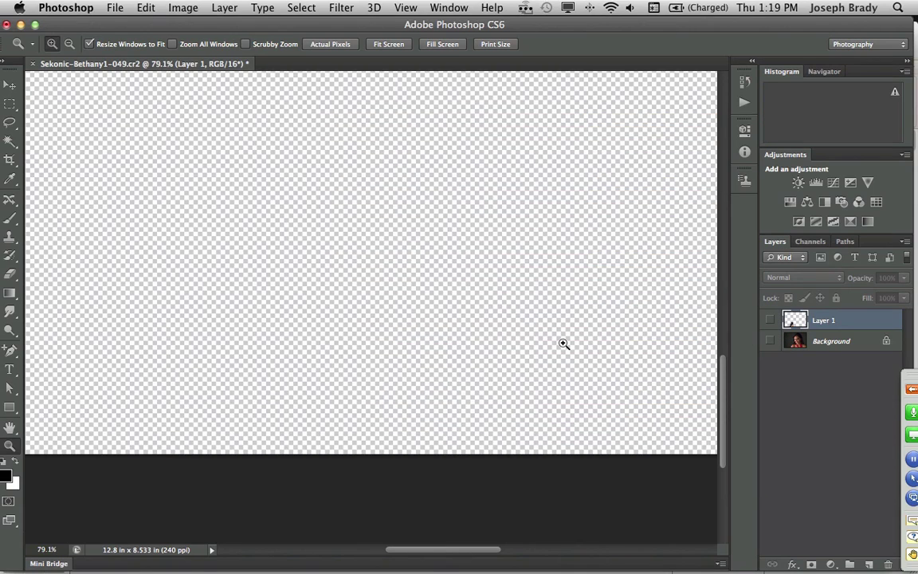
click(769, 319)
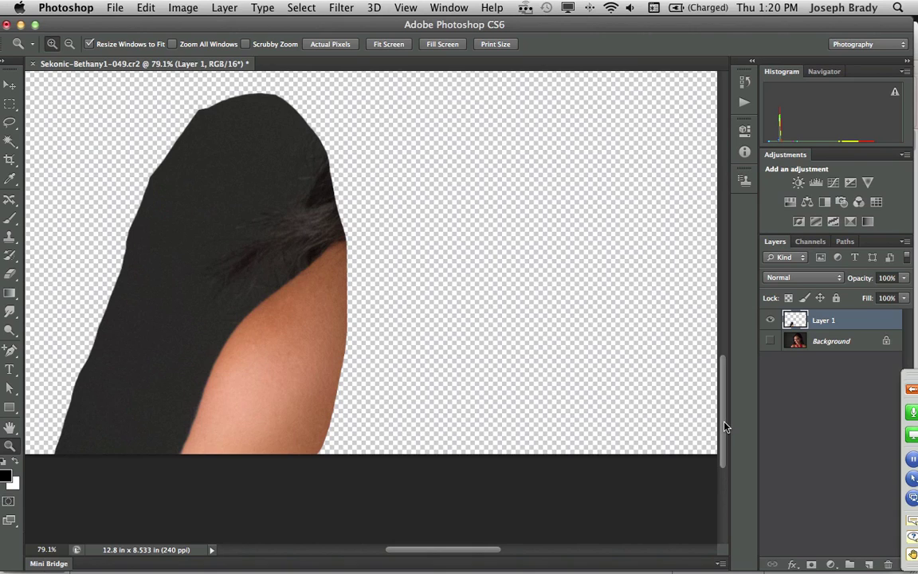
click(769, 341)
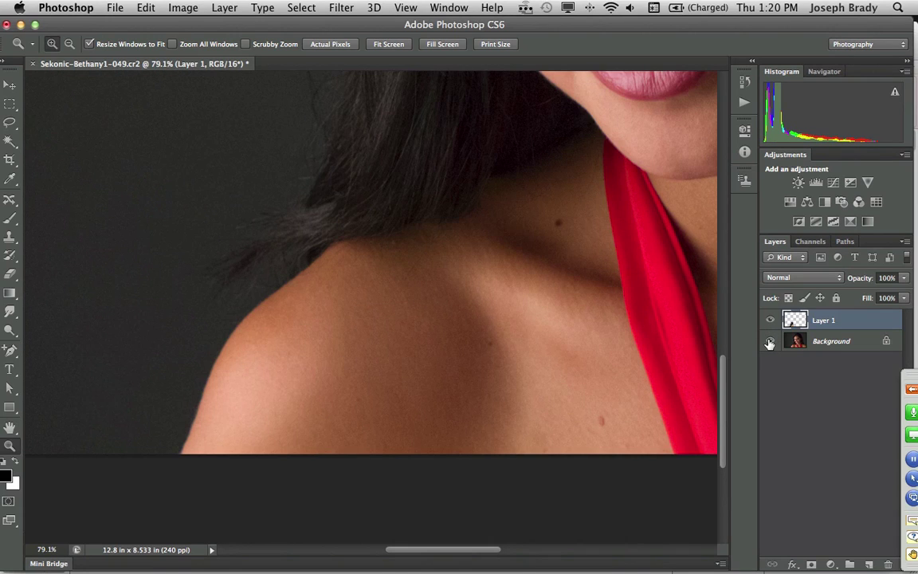
click(769, 342)
click(769, 342)
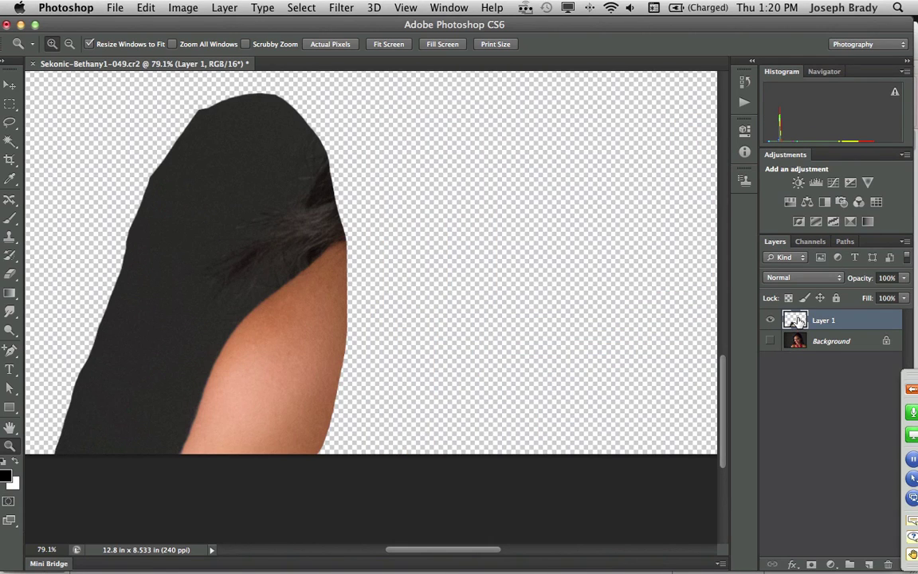
Add a mask to Layer 1, blend its inner edge with a soft 133 px black brush at 50% opacity, and show the Background again.
click(811, 564)
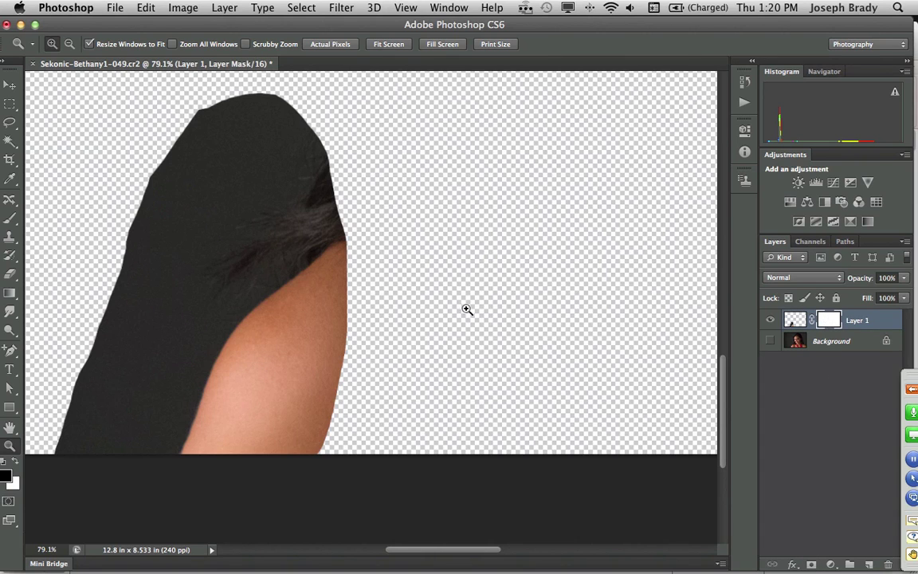
key(b)
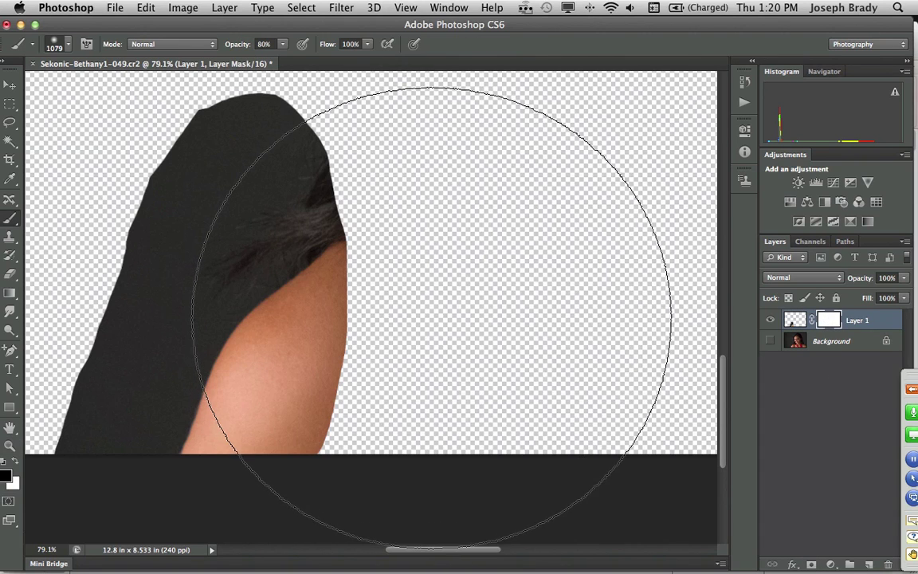
mouse_move(422, 312)
mouse_down()
mouse_move(431, 322)
mouse_move(159, 323)
mouse_up()
key(5)
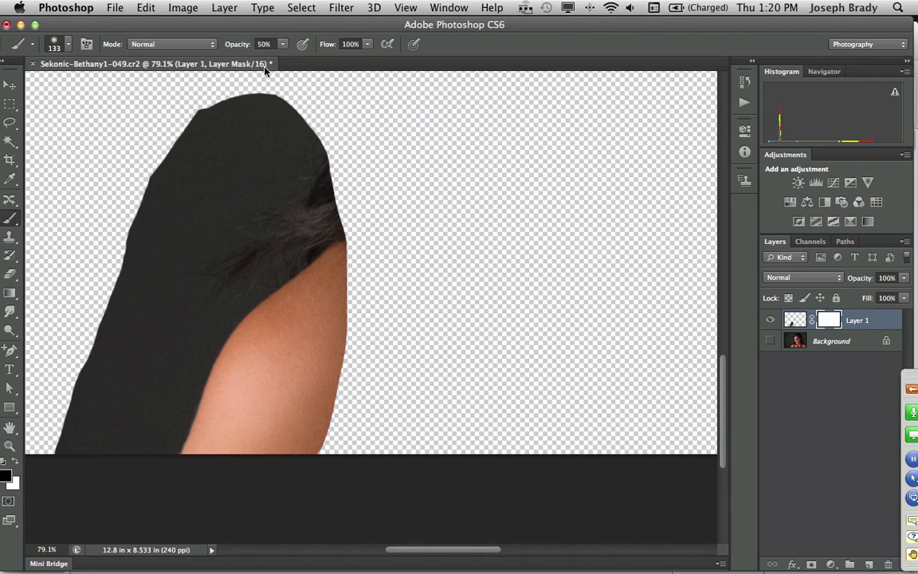
mouse_move(351, 209)
mouse_down()
mouse_move(348, 361)
mouse_move(303, 480)
mouse_move(350, 404)
mouse_move(371, 309)
mouse_move(349, 444)
mouse_move(383, 300)
mouse_move(371, 266)
mouse_move(365, 364)
mouse_move(341, 433)
mouse_move(373, 360)
mouse_move(342, 451)
mouse_move(366, 372)
mouse_up()
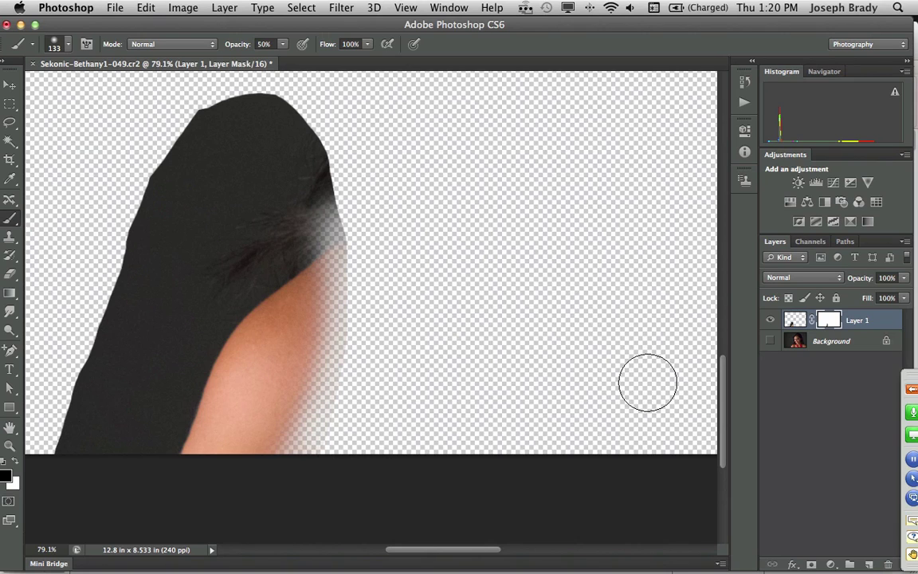
click(770, 341)
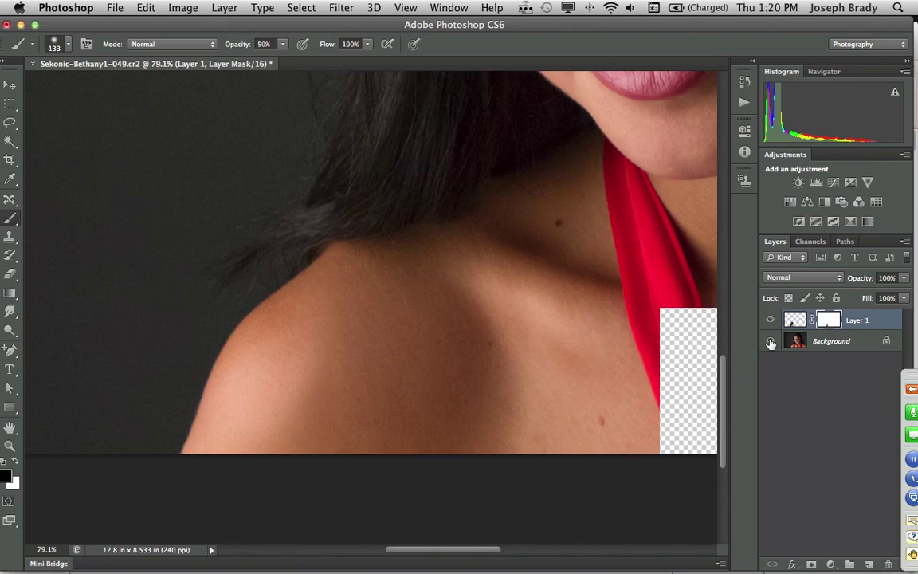
Compare the shoulder close up with Layer 1 hidden and shown, and return to the whole portrait.
click(770, 320)
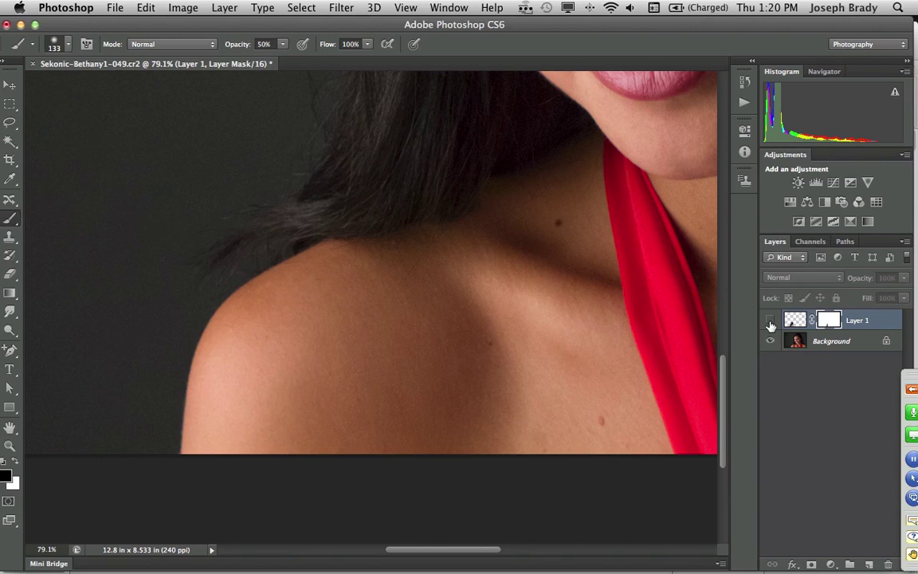
click(771, 322)
click(770, 323)
click(770, 323)
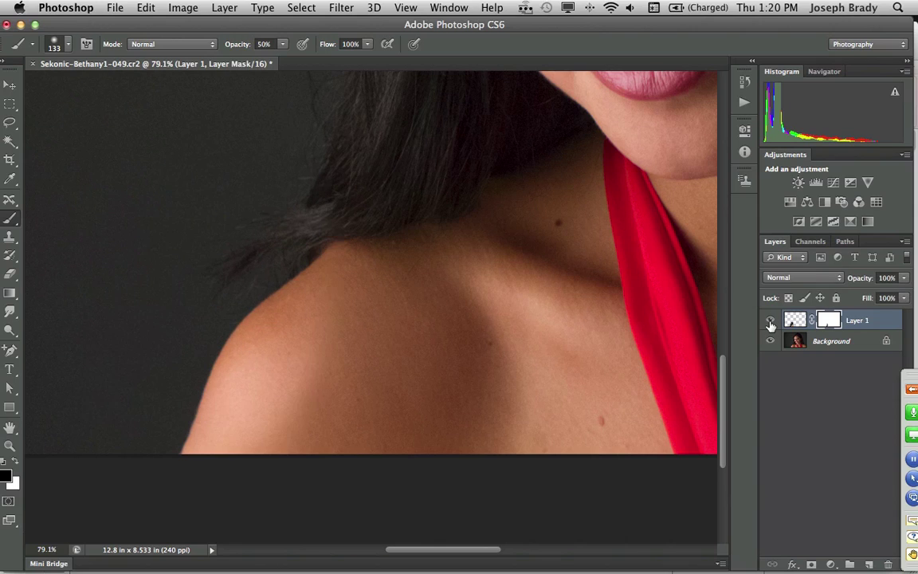
click(771, 323)
click(771, 323)
key(super+0)
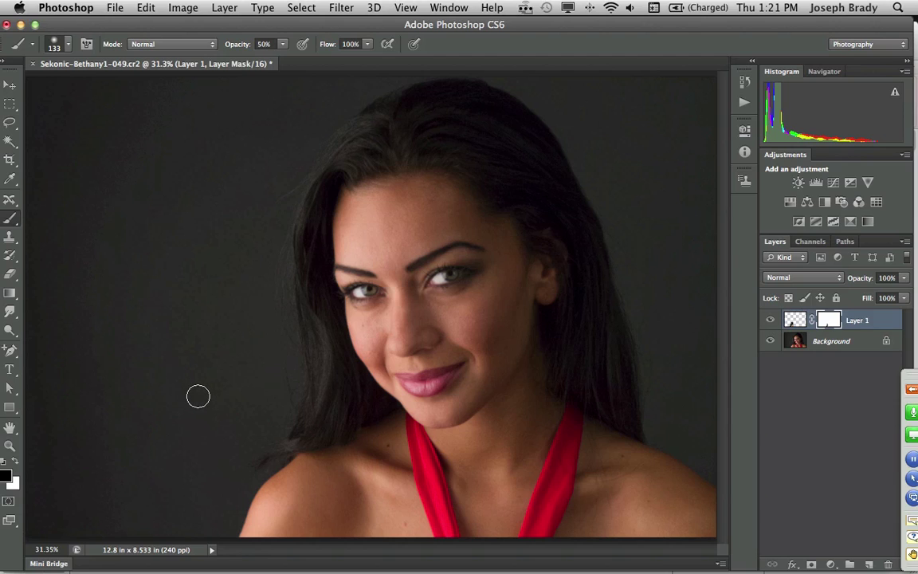
Switch to full screen mode with the menu bar and frame the warped shoulder close up.
key(z)
mouse_move(191, 398)
mouse_down()
mouse_move(231, 427)
mouse_move(345, 555)
mouse_up()
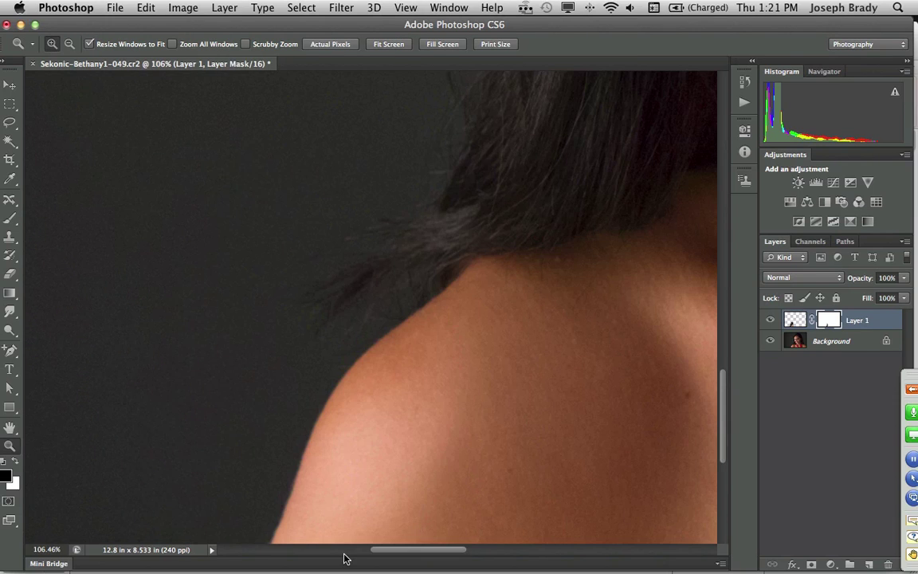
key(f)
drag(435, 459, 502, 445)
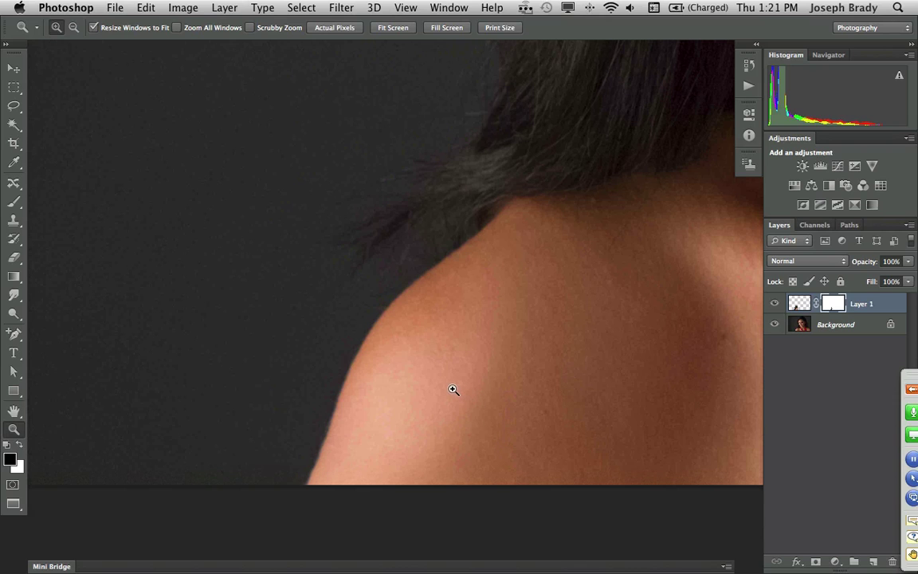
drag(451, 389, 436, 404)
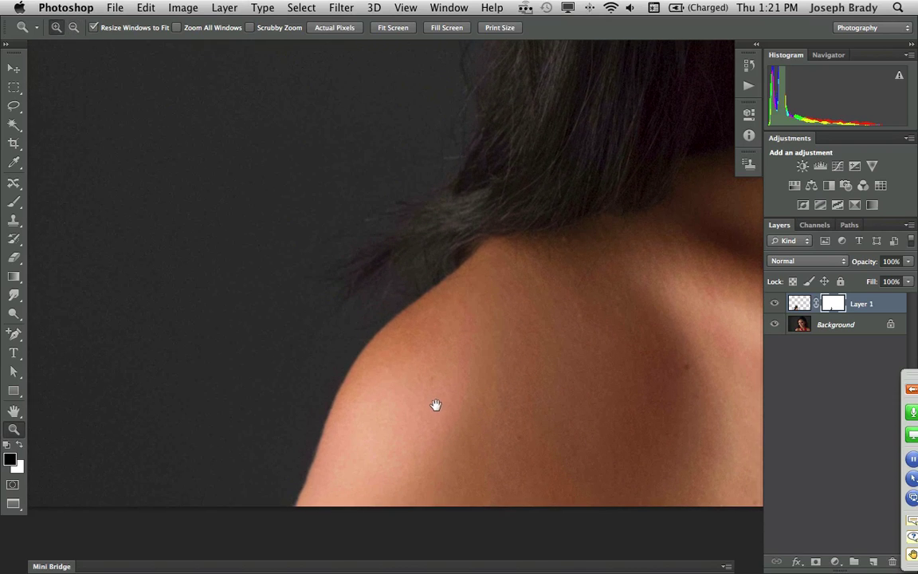
Resize the brush interactively over the dark backdrop beside the shoulder, first to 225 px and finally to 307 px.
key(b)
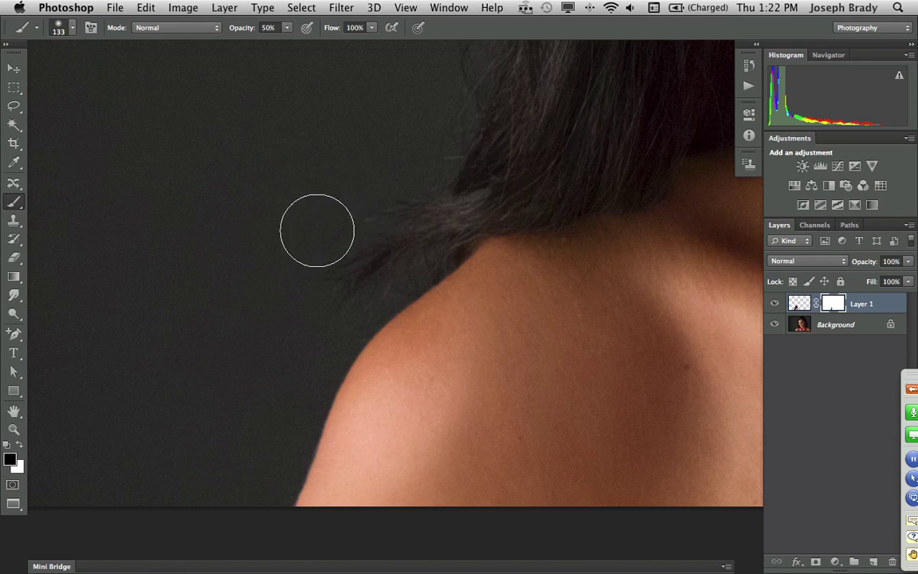
mouse_move(306, 241)
mouse_down()
mouse_move(489, 246)
mouse_move(294, 258)
mouse_move(494, 254)
mouse_move(342, 258)
mouse_move(338, 158)
mouse_move(350, 383)
mouse_move(330, 151)
mouse_move(325, 269)
mouse_move(344, 349)
mouse_move(311, 137)
mouse_up()
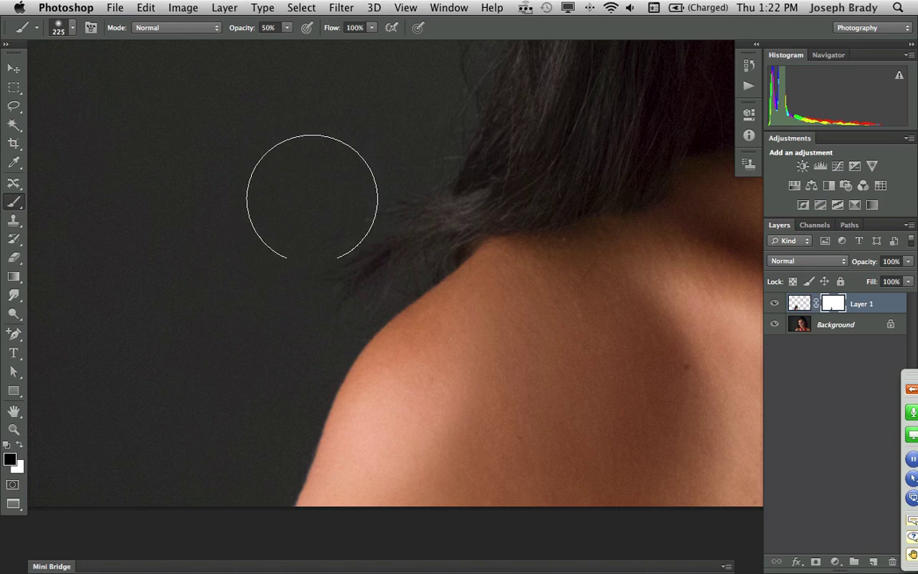
drag(312, 197, 311, 202)
drag(310, 204, 312, 199)
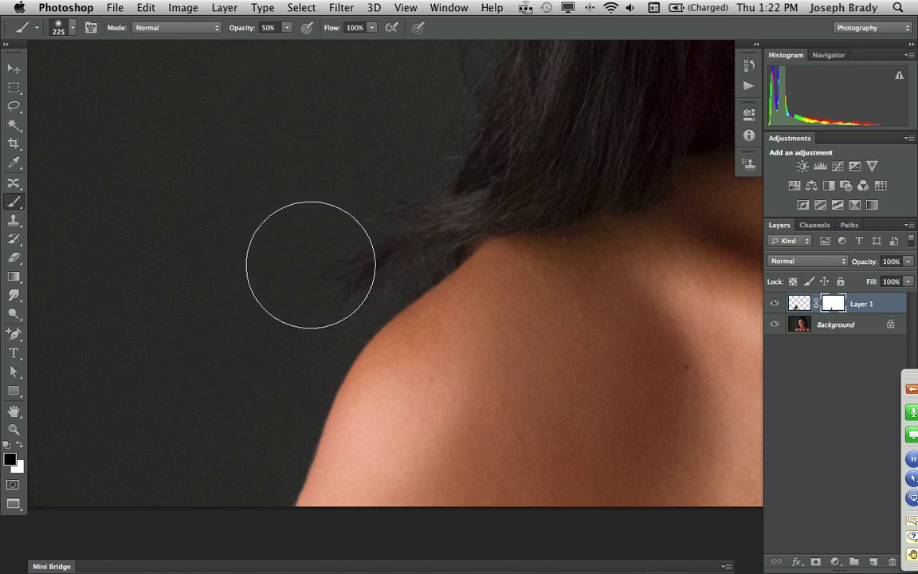
mouse_move(279, 261)
mouse_down()
mouse_move(354, 262)
mouse_move(262, 258)
mouse_move(306, 256)
mouse_up()
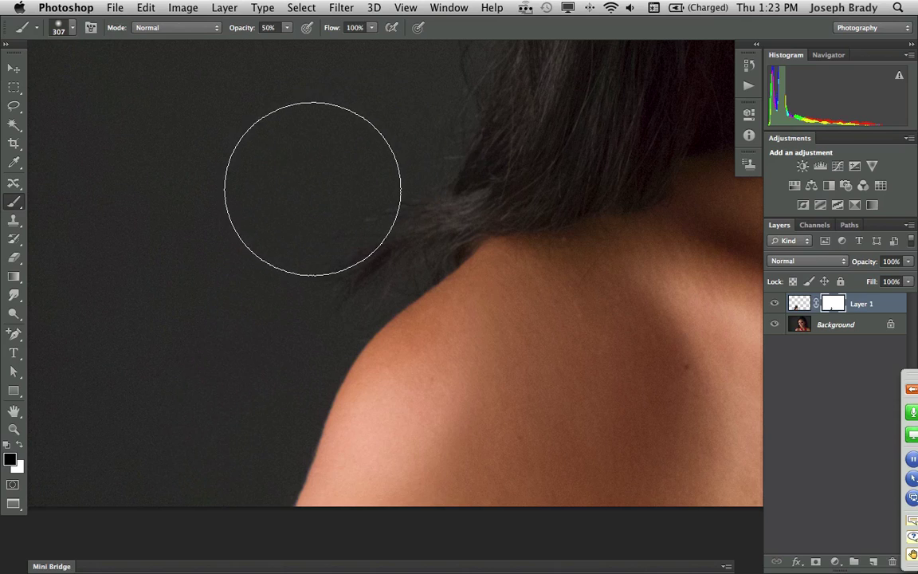
View the whole portrait and compare it with the masked shoulder layer hidden and shown.
key(z)
alt+click(302, 233)
alt+click(302, 234)
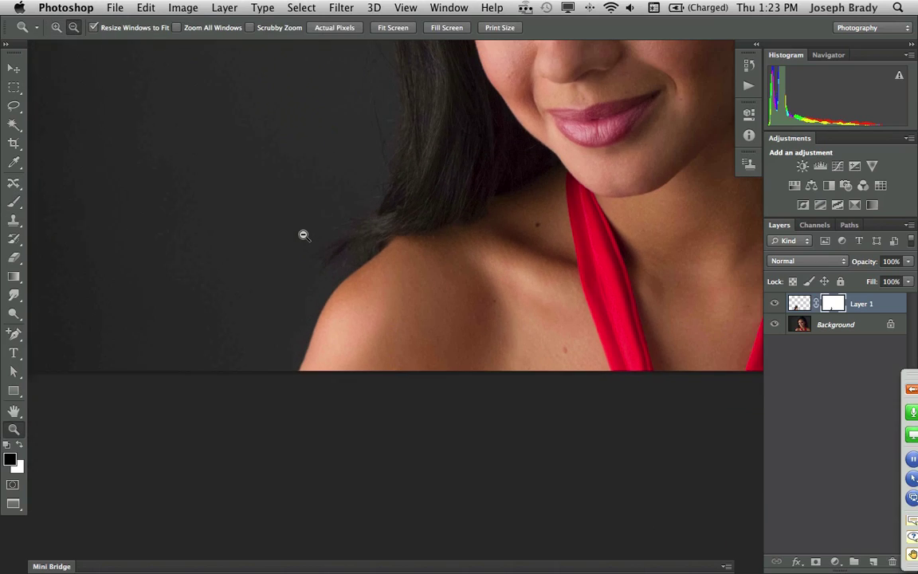
alt+click(395, 228)
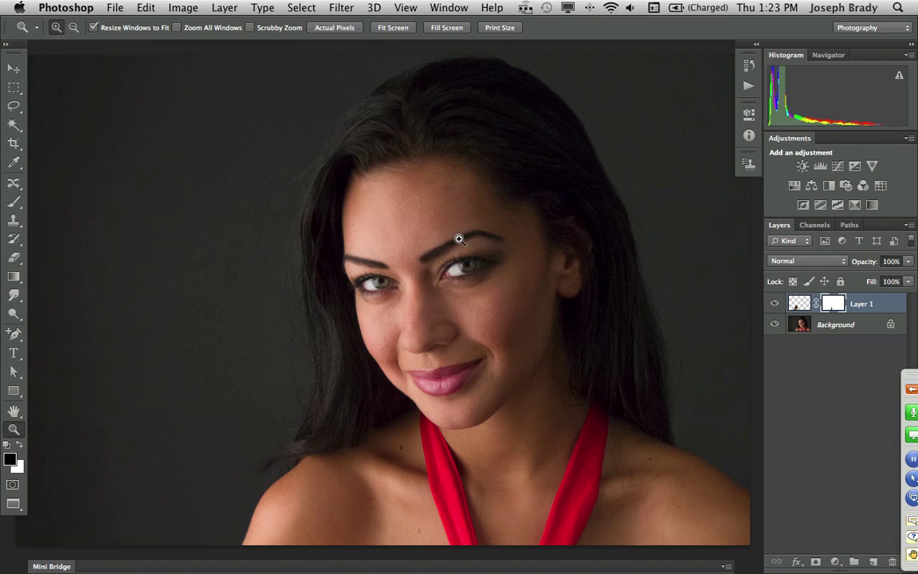
click(776, 306)
click(775, 306)
click(775, 306)
click(775, 306)
Display the mask of Layer 1 on its own to examine the painted area, and return to the normal image view.
key(alt)
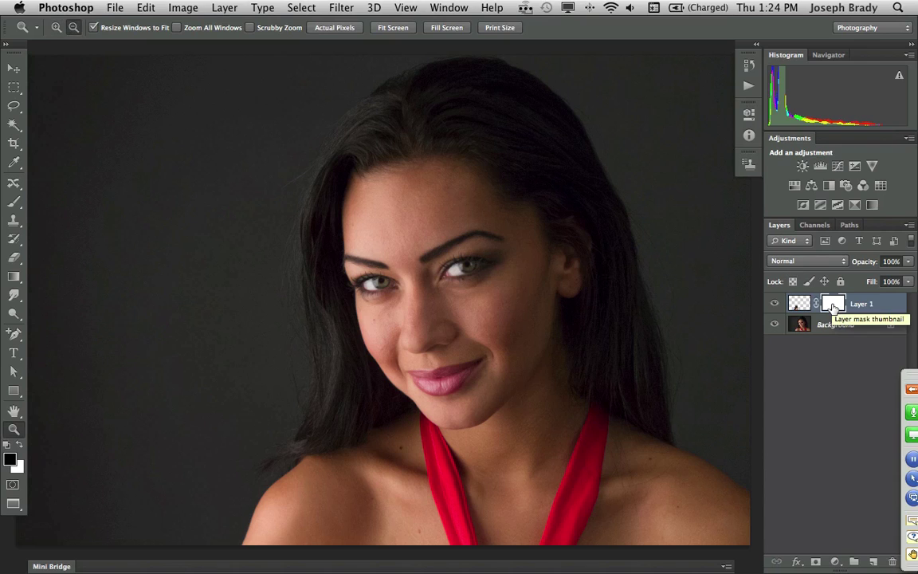
alt+click(832, 307)
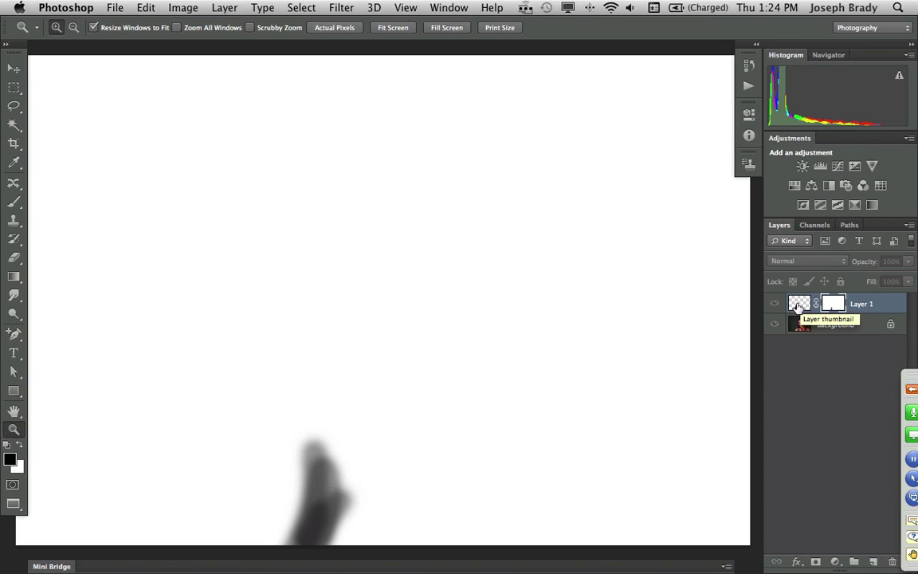
click(797, 306)
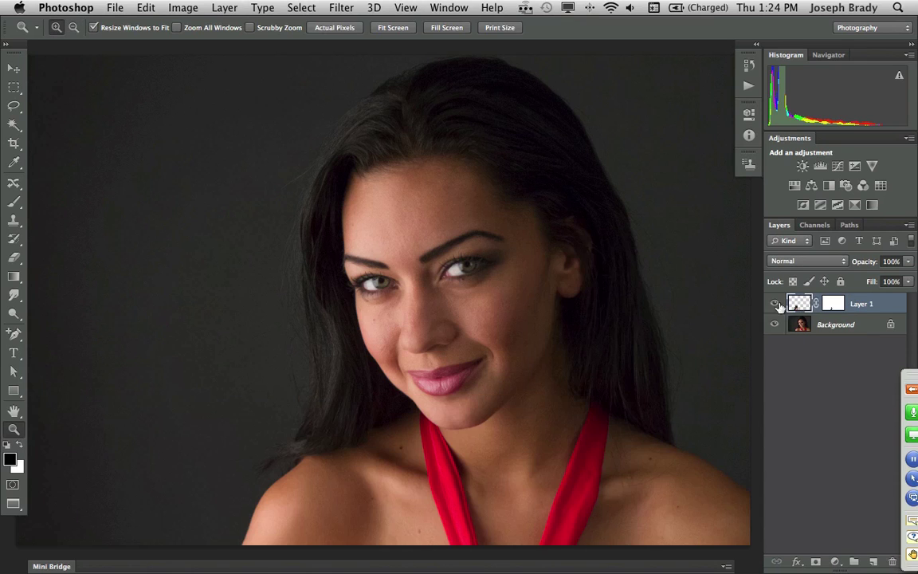
Close Sekonic-Bethany1-049.cr2 without saving the changes.
key(super+w)
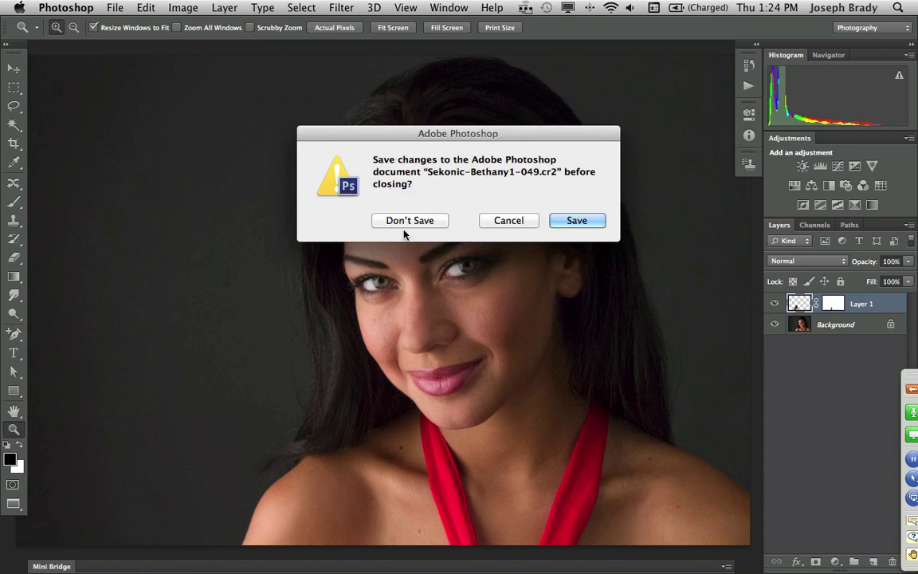
click(412, 218)
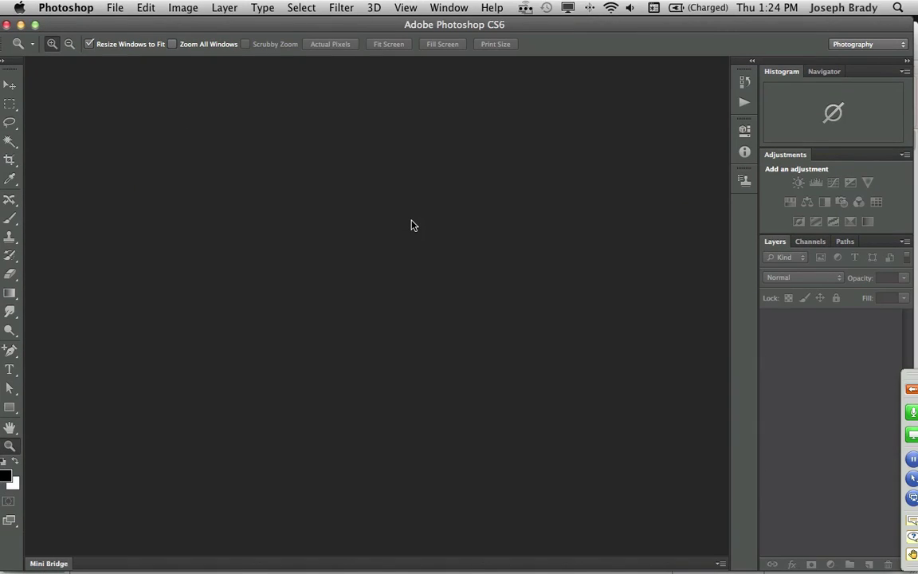
Open 1. Bethany-9032-Edit.psd and untitled shoot-9032.cr2 together from the Demo 1 - Bethany folder within 10-18-12 Images.
key(super+o)
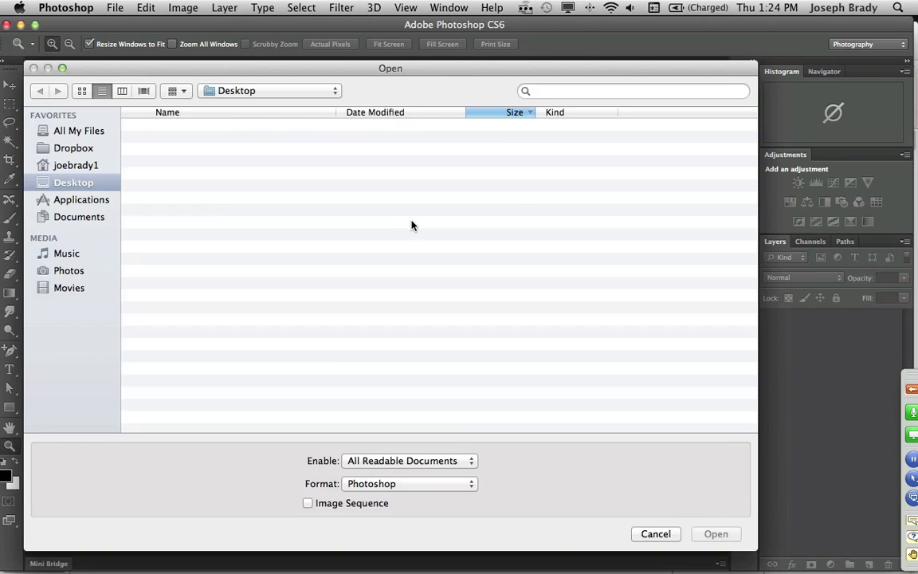
click(217, 94)
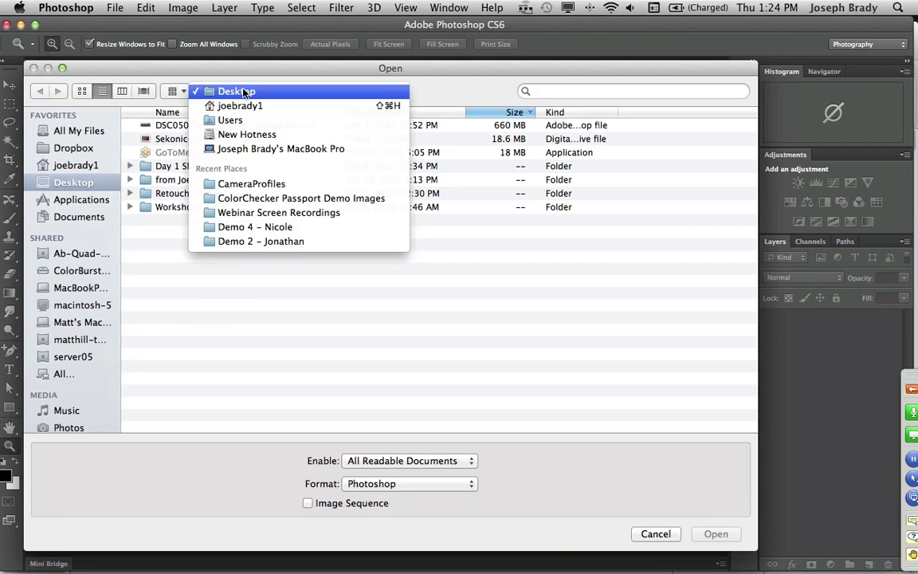
click(264, 226)
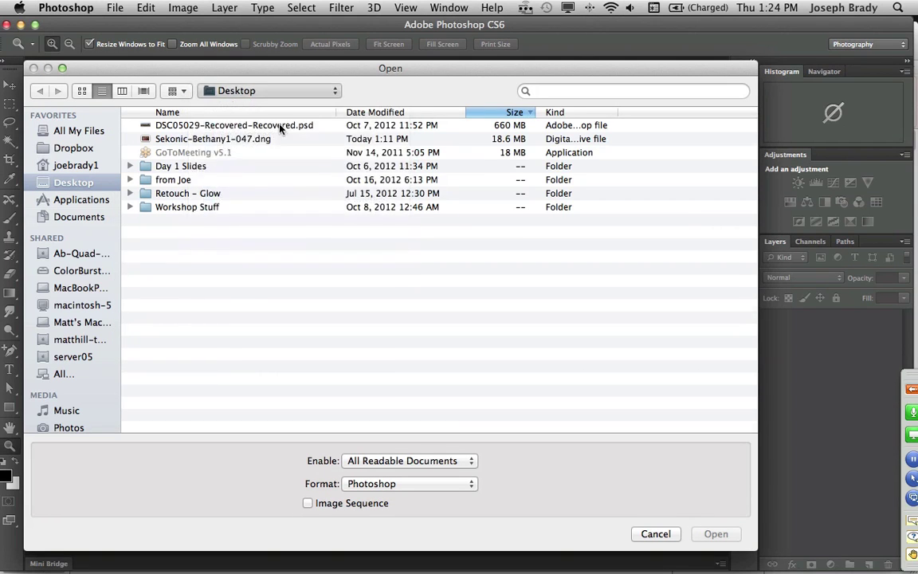
click(266, 91)
click(263, 104)
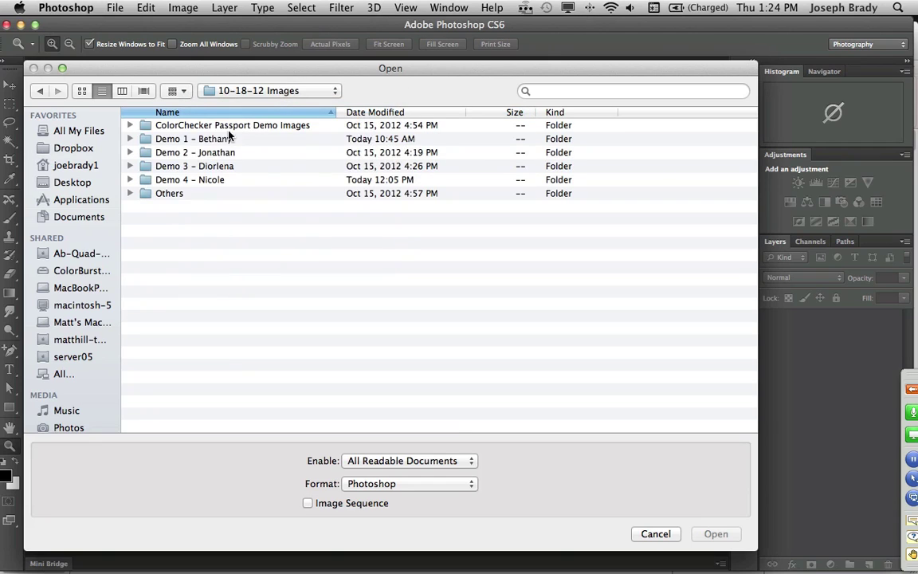
click(203, 139)
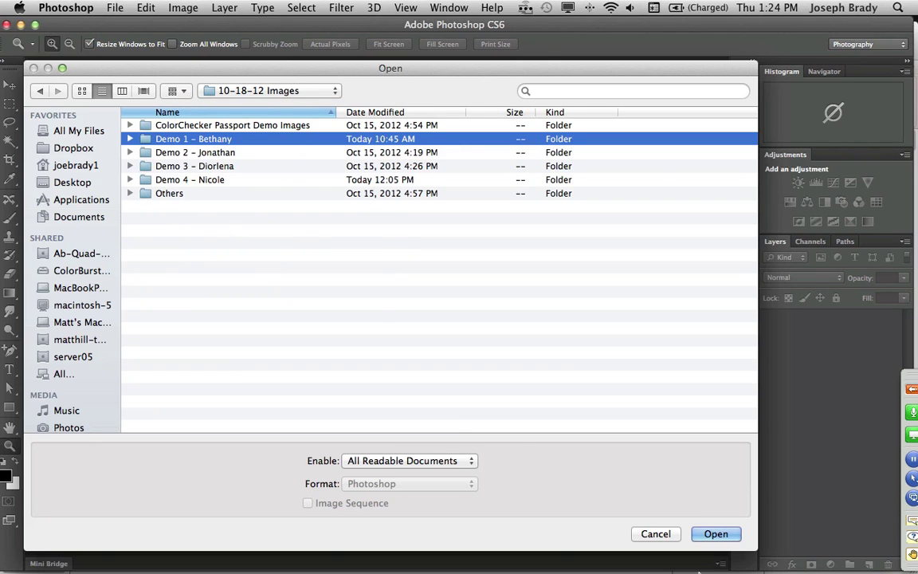
click(715, 533)
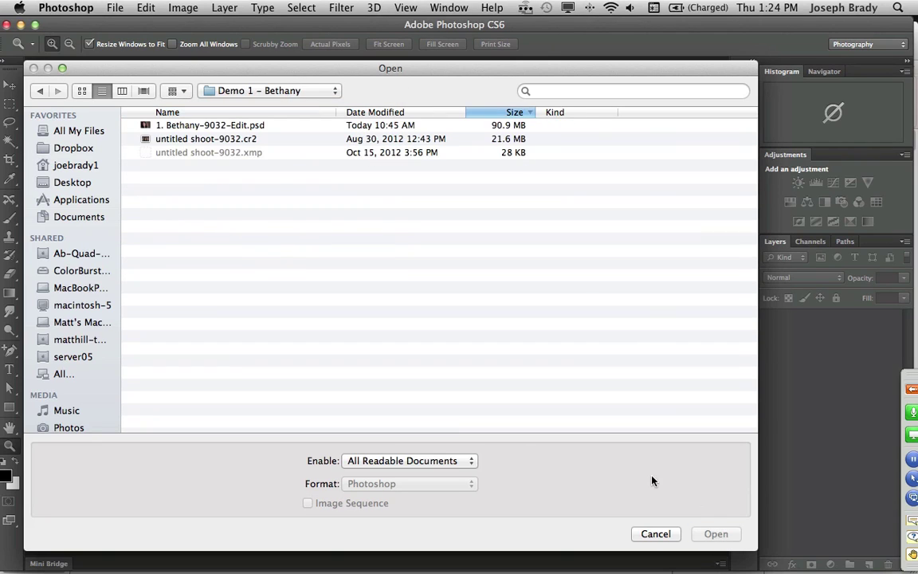
click(220, 139)
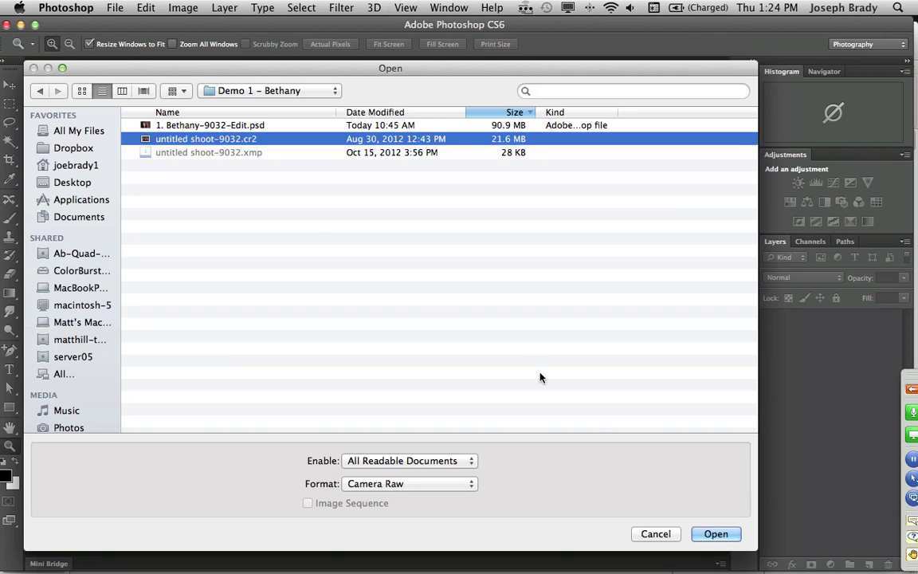
shift+click(317, 127)
click(715, 534)
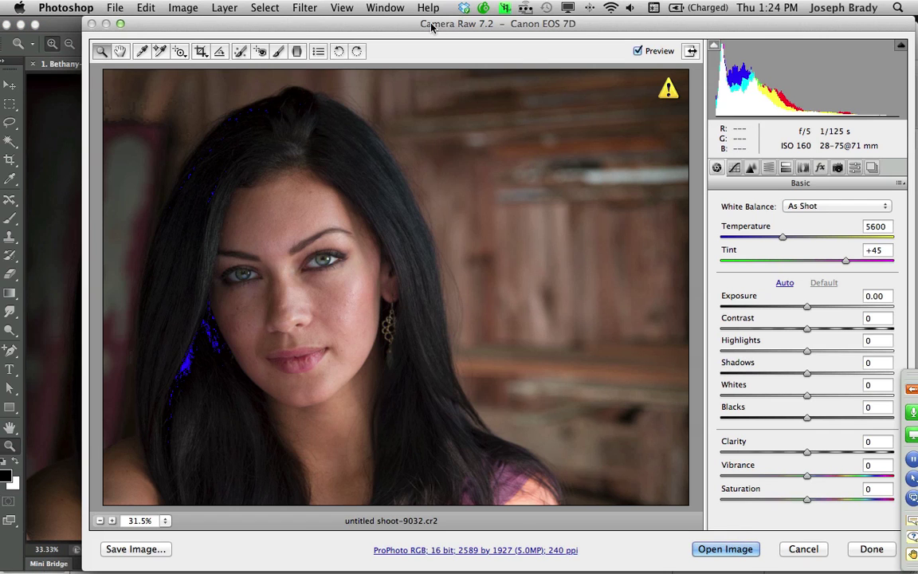
Expand Camera Raw to full screen and toggle the shadow and highlight clipping warnings.
click(690, 52)
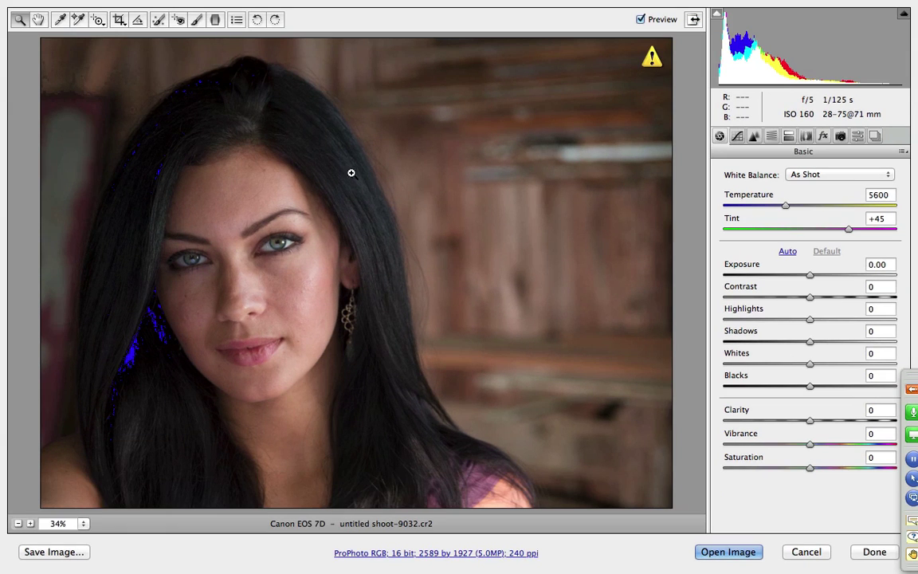
click(716, 16)
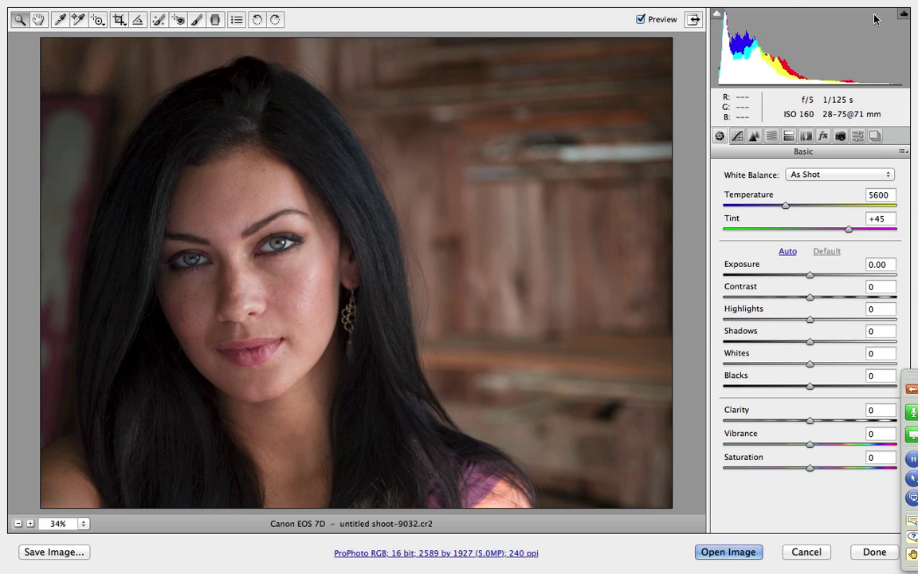
click(905, 14)
click(716, 16)
Lighten the dark hair by setting Blacks to +28 and Shadows to +19.
click(809, 387)
drag(810, 389, 834, 389)
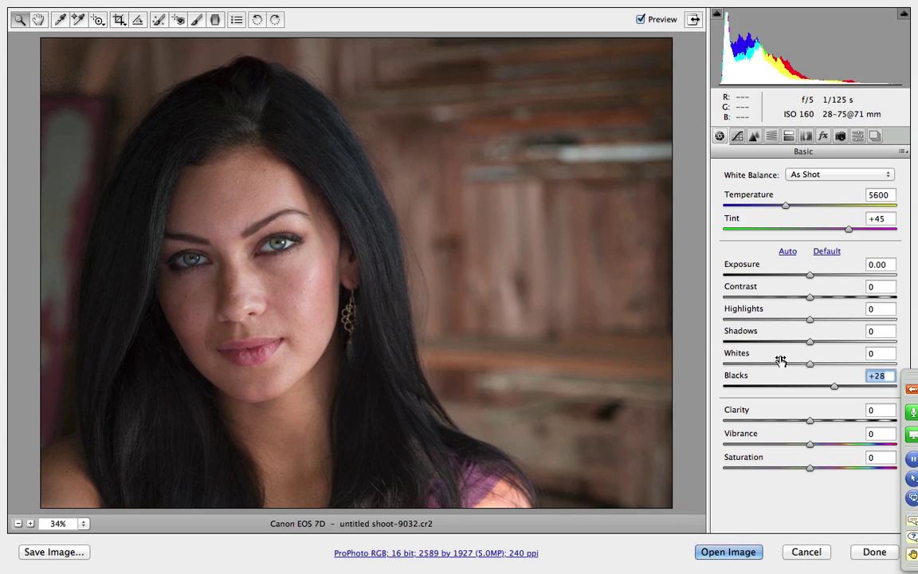
drag(810, 343, 833, 354)
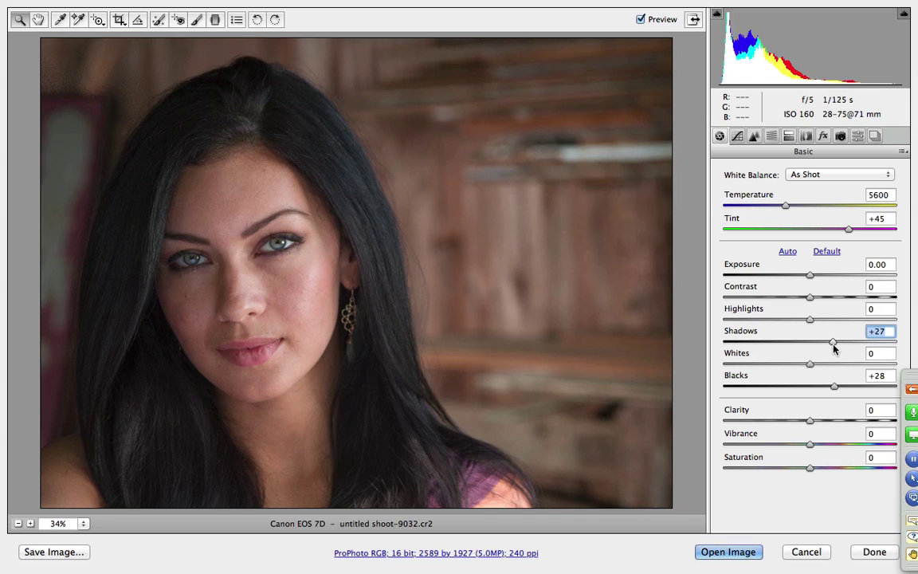
drag(833, 345, 826, 344)
Try Clarity on the portrait at +100, +10 and -41, and reset it to 0.
drag(811, 423, 902, 431)
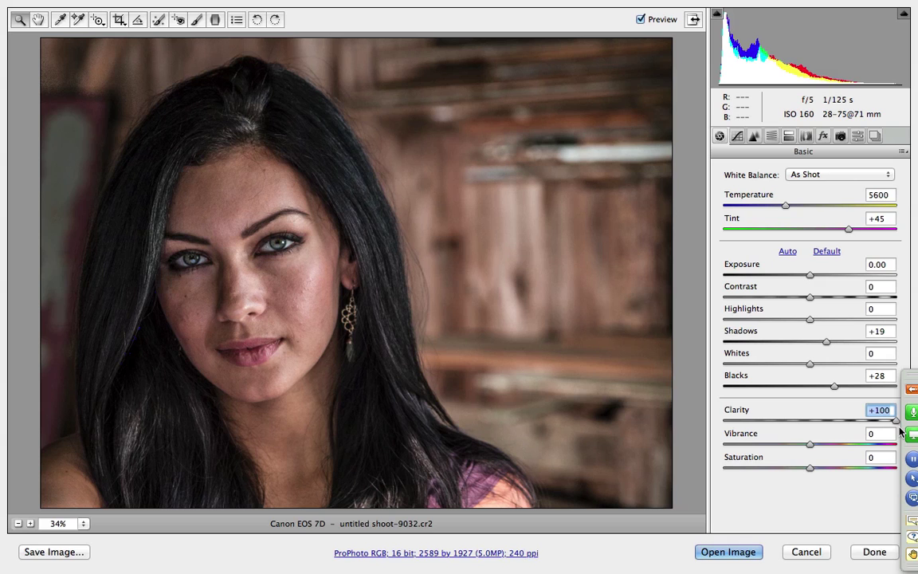
click(810, 424)
drag(810, 423, 818, 424)
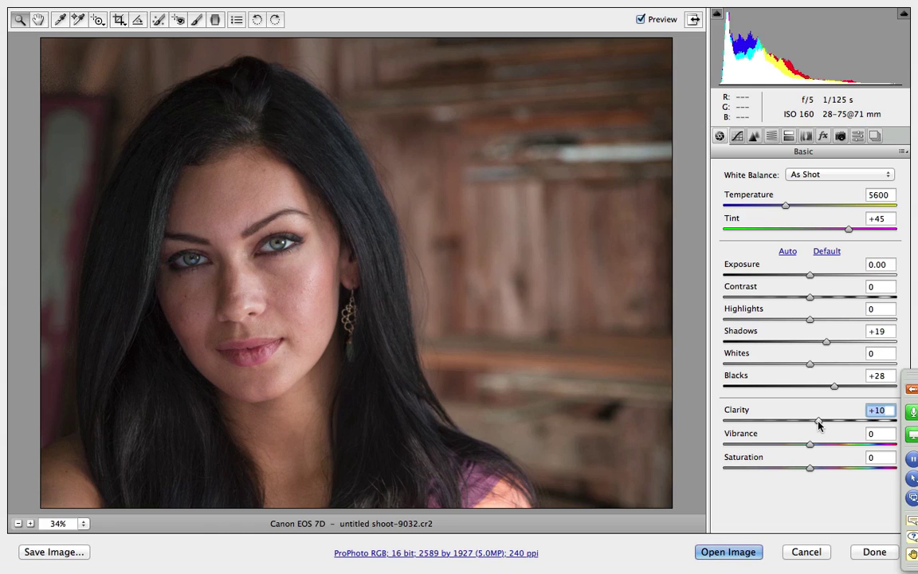
drag(818, 425, 774, 429)
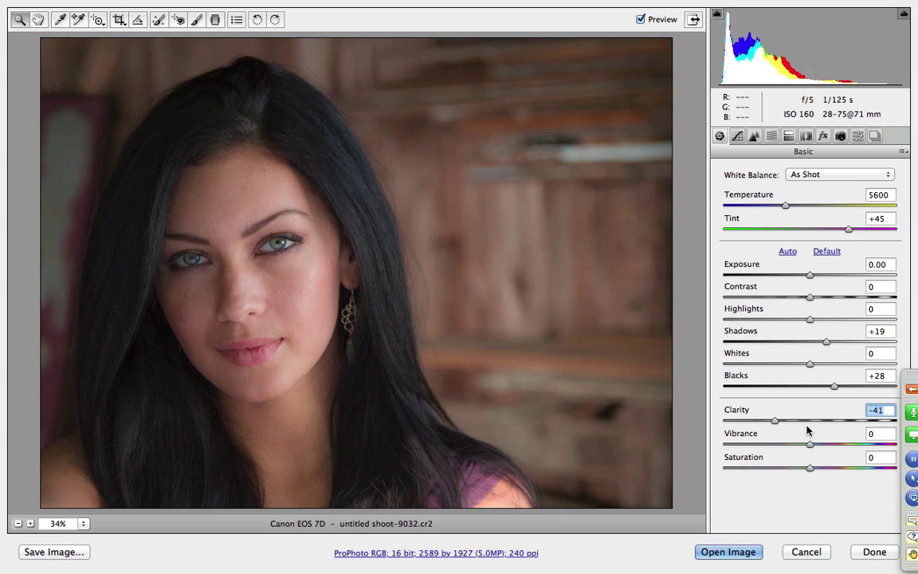
click(810, 420)
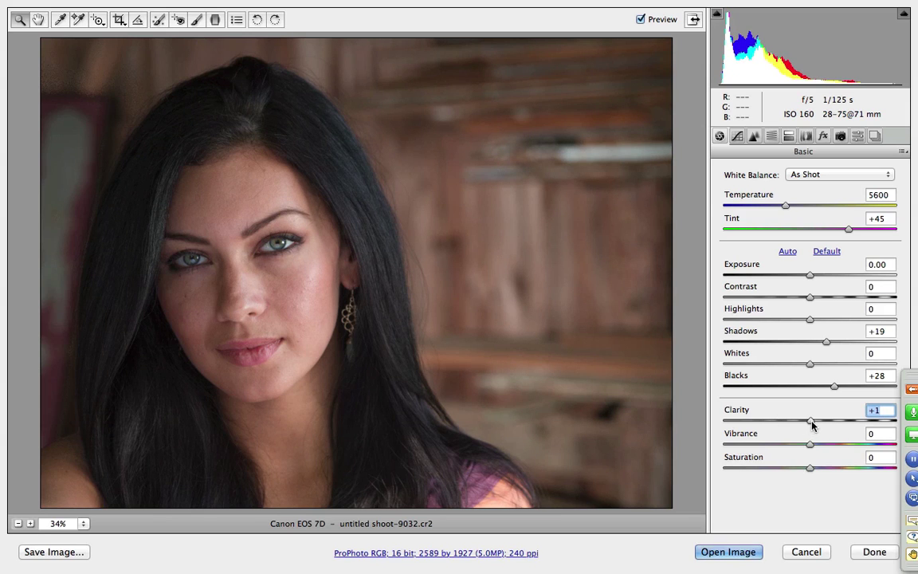
text(0)
key(Tab)
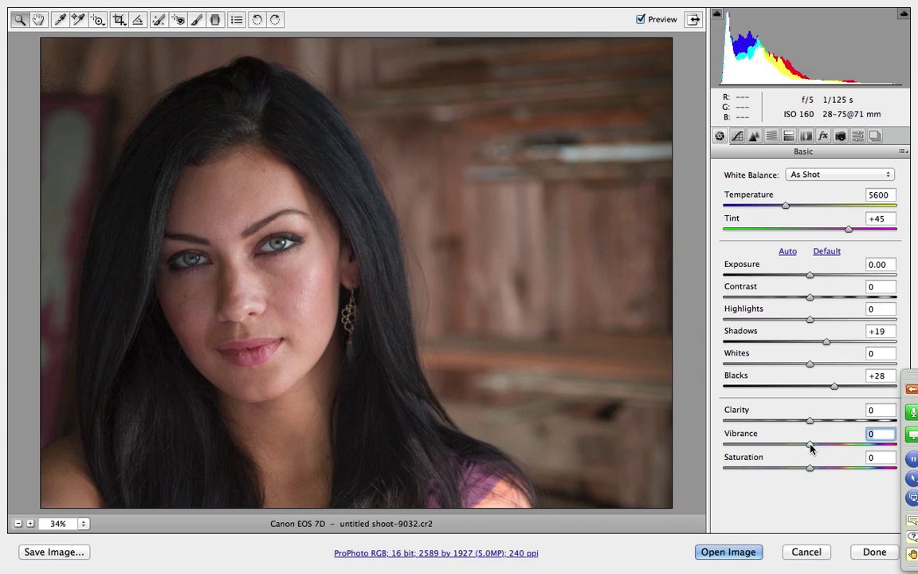
Try Vibrance at +8 and Saturation at +6, and settle on Vibrance 0 and Saturation +3.
drag(809, 447, 815, 471)
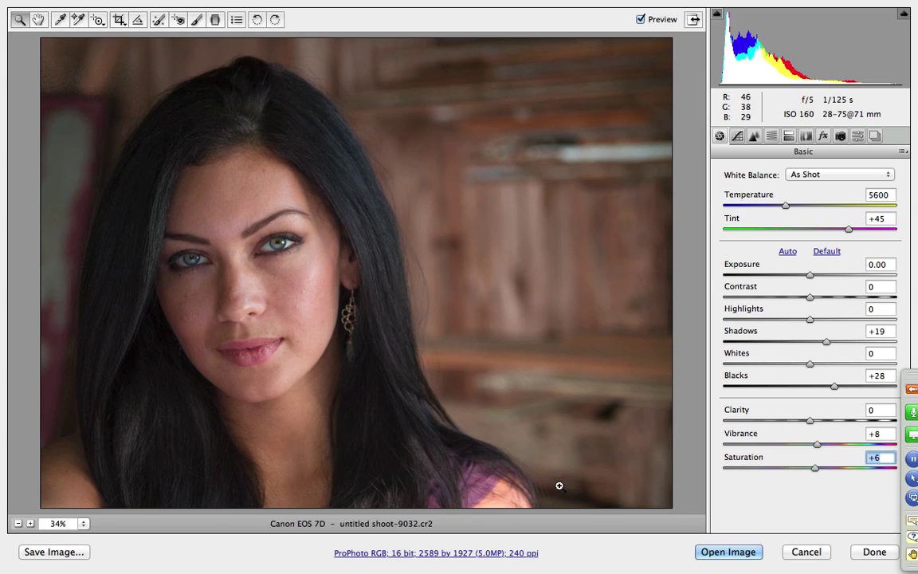
drag(815, 469, 811, 448)
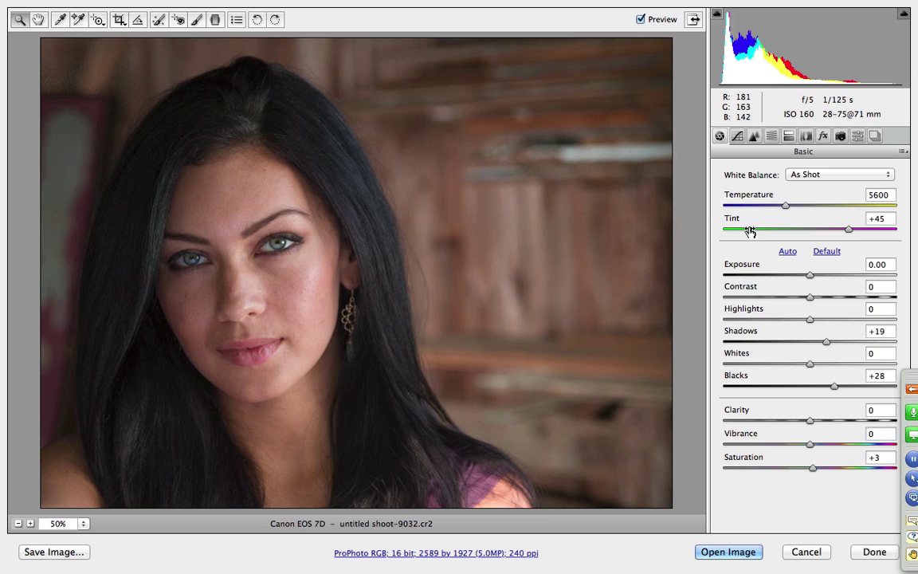
Look at the Detail settings, and compare the whole portrait with lens profile corrections enabled and disabled, leaving them off.
click(753, 136)
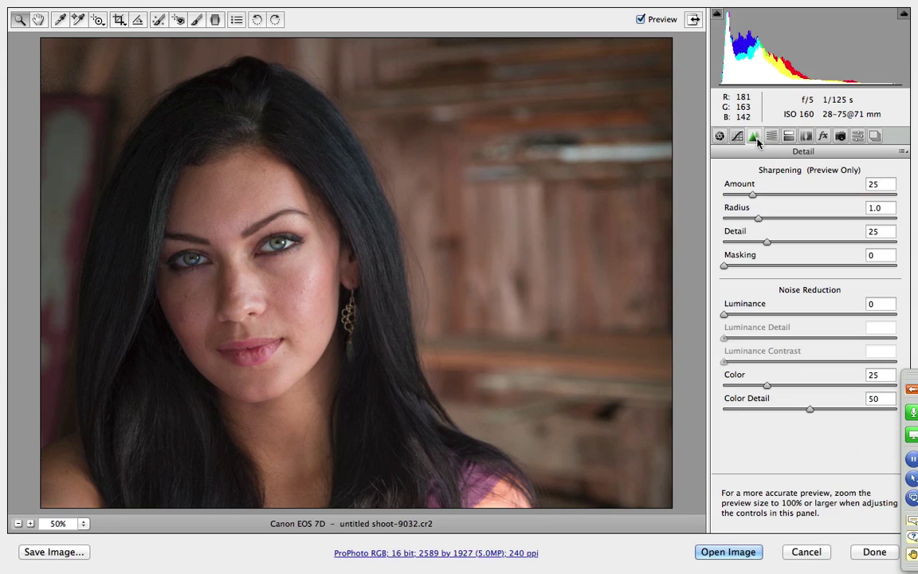
click(804, 137)
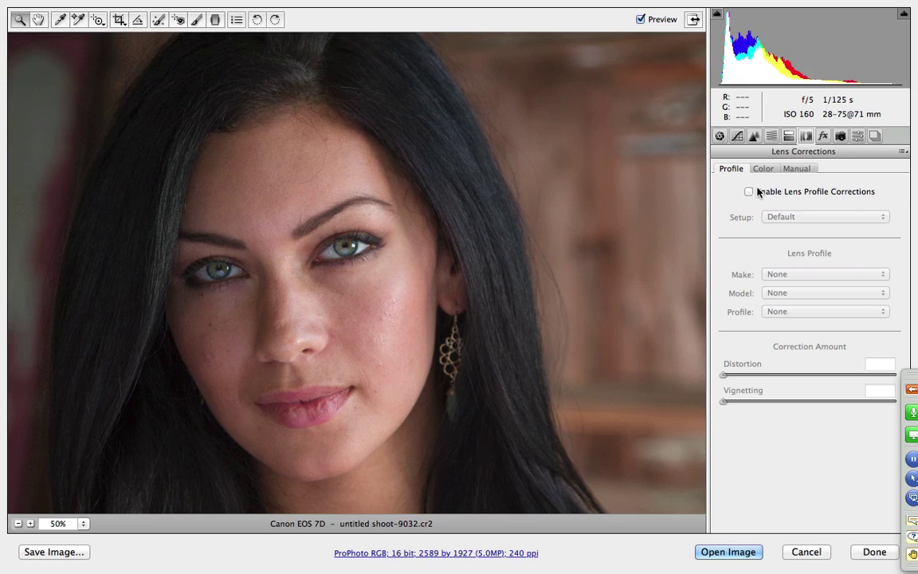
key(super+0)
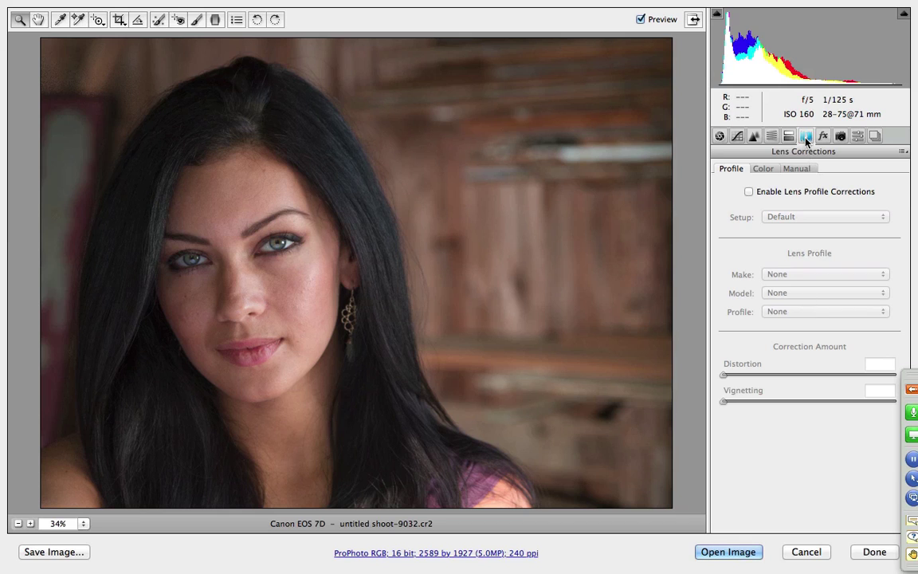
click(749, 193)
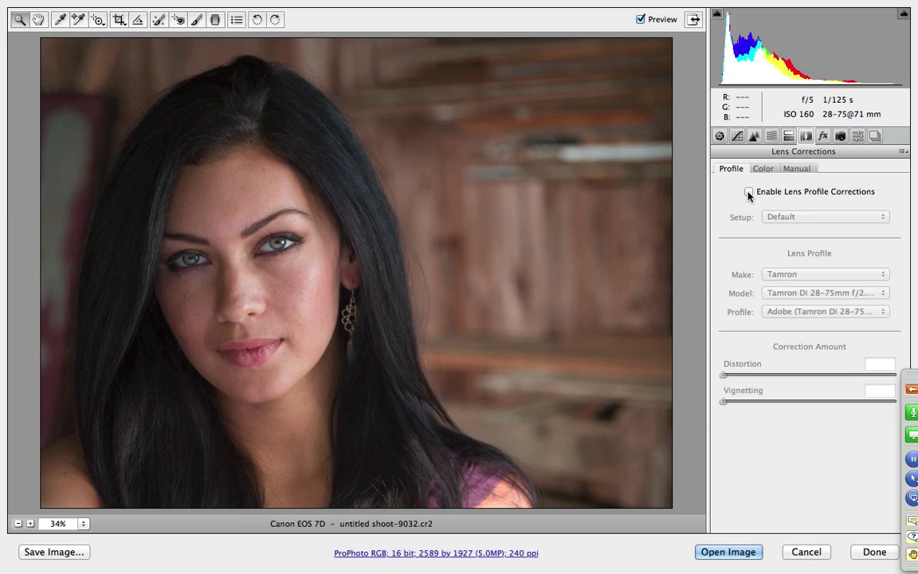
click(749, 193)
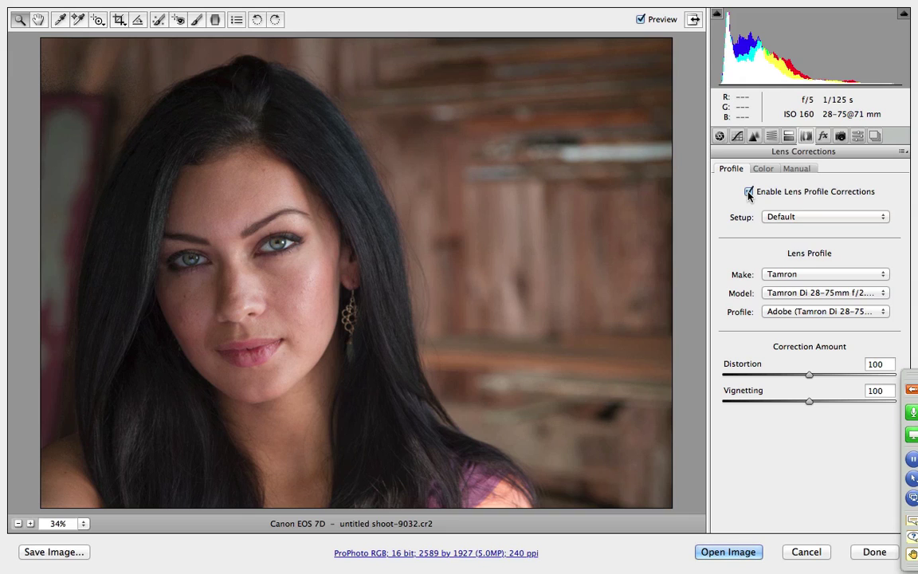
click(749, 192)
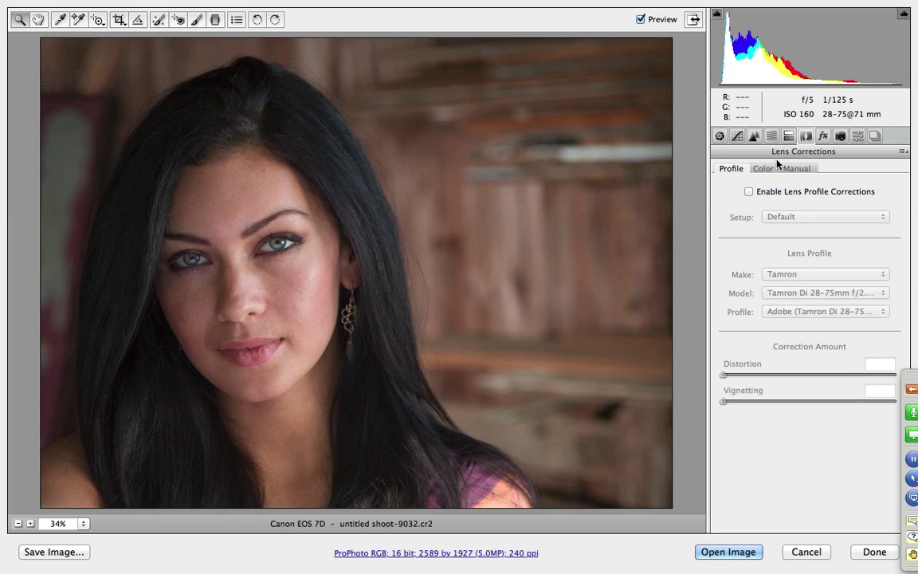
Try a manual Vertical lens transform of +6 on the portrait and set it back to 0.
click(797, 170)
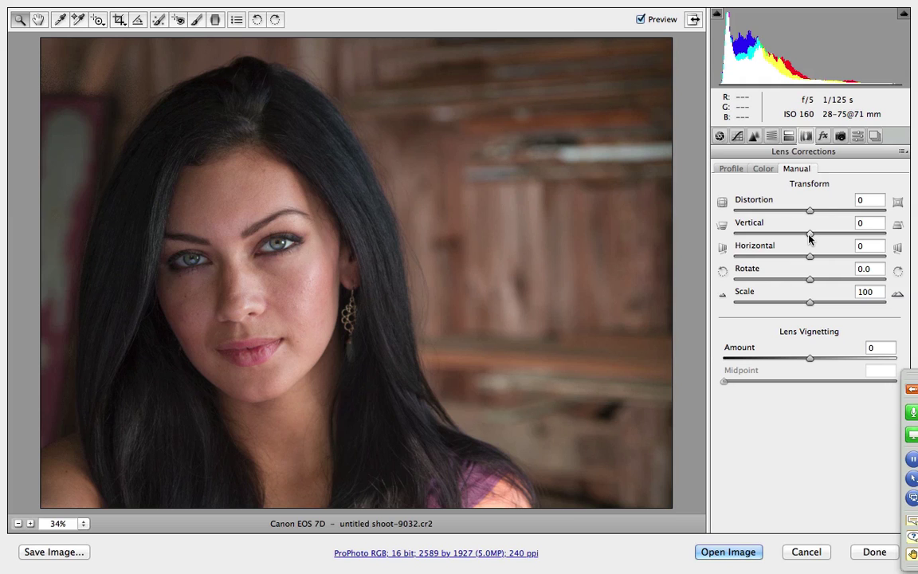
mouse_move(809, 237)
mouse_down()
mouse_move(832, 237)
mouse_move(814, 241)
mouse_up()
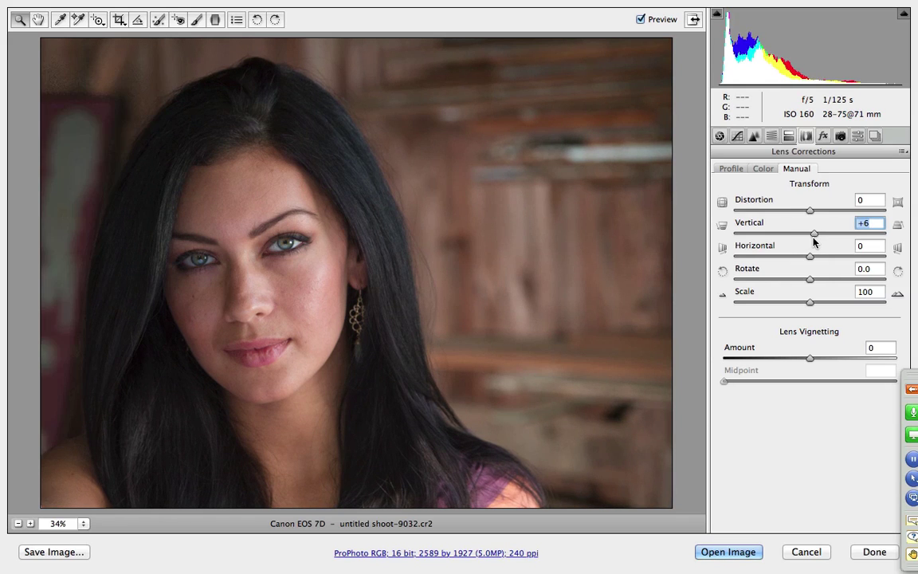
text(0)
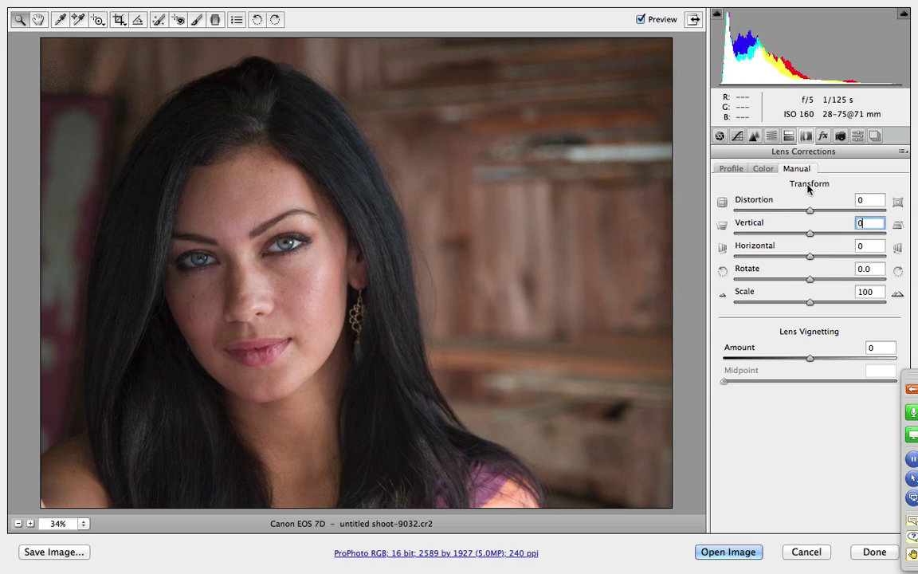
Change the camera calibration profile to 7D Speedlights.
click(839, 136)
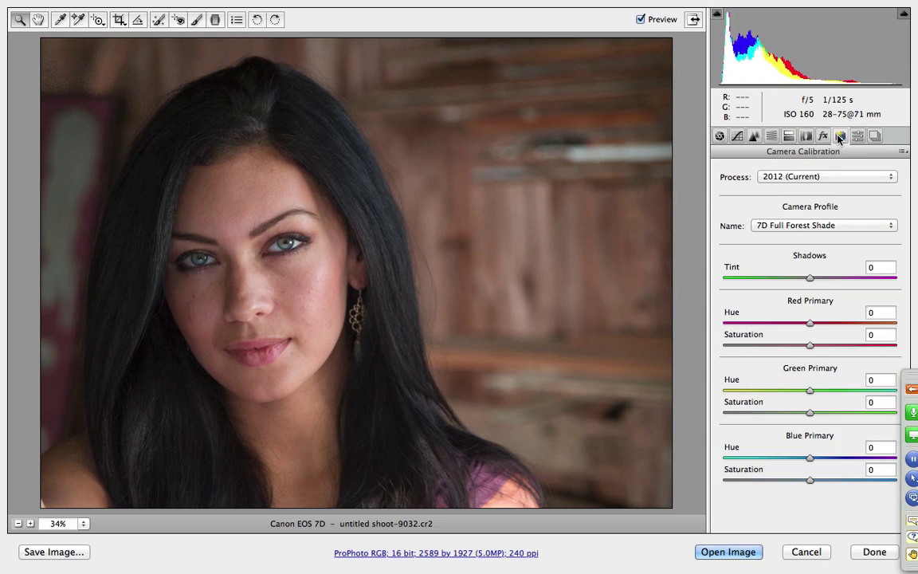
click(800, 226)
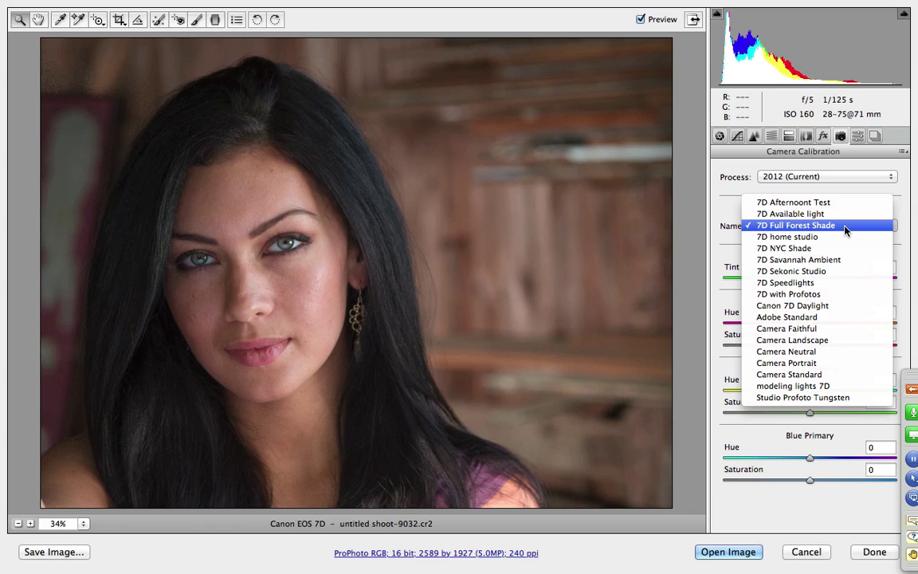
click(816, 282)
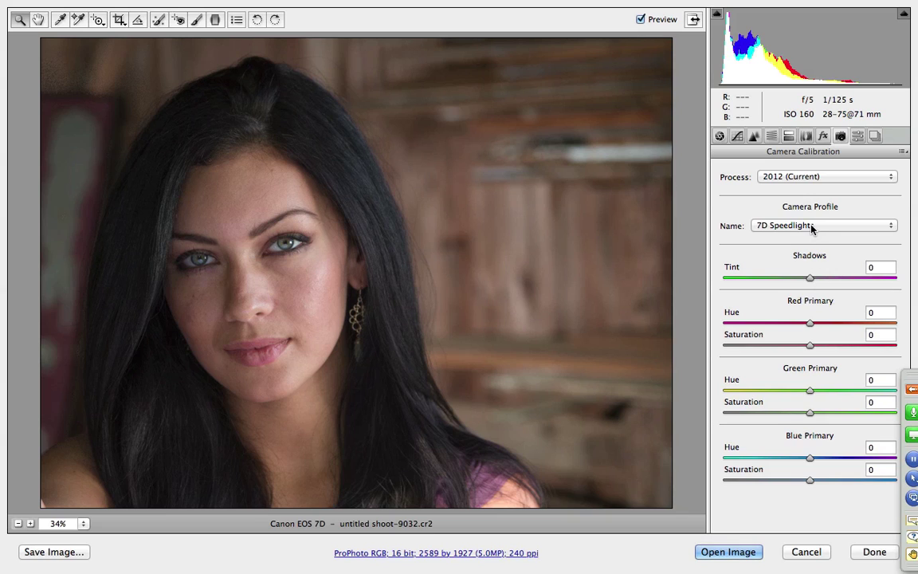
Set the basic Saturation adjustment to +17 and open the raw portrait in Photoshop, magnified to 50% on the face.
click(719, 136)
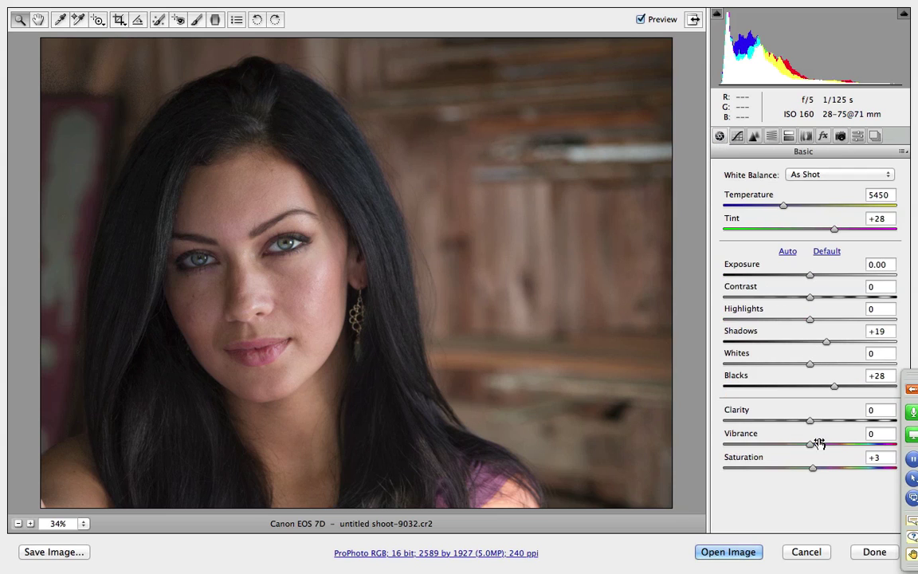
drag(813, 468, 825, 472)
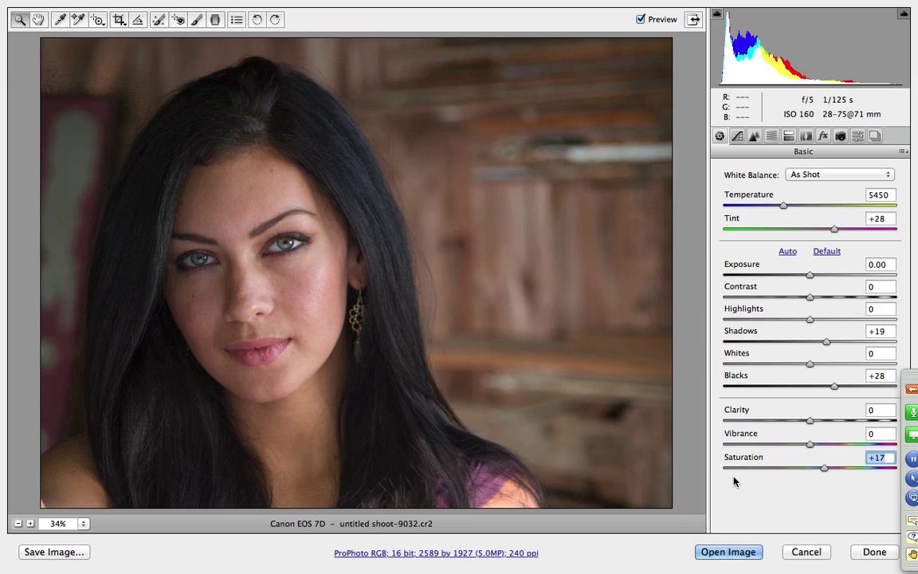
click(727, 552)
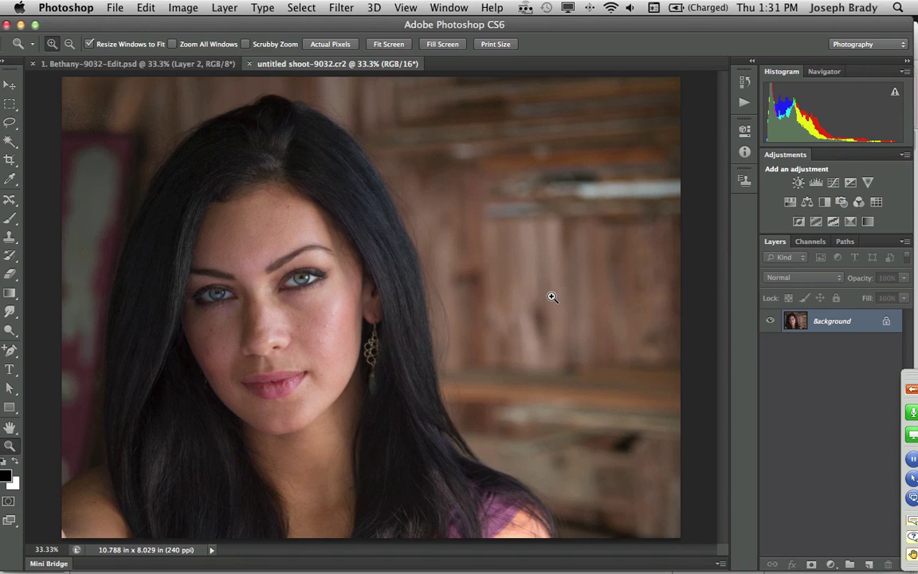
click(281, 329)
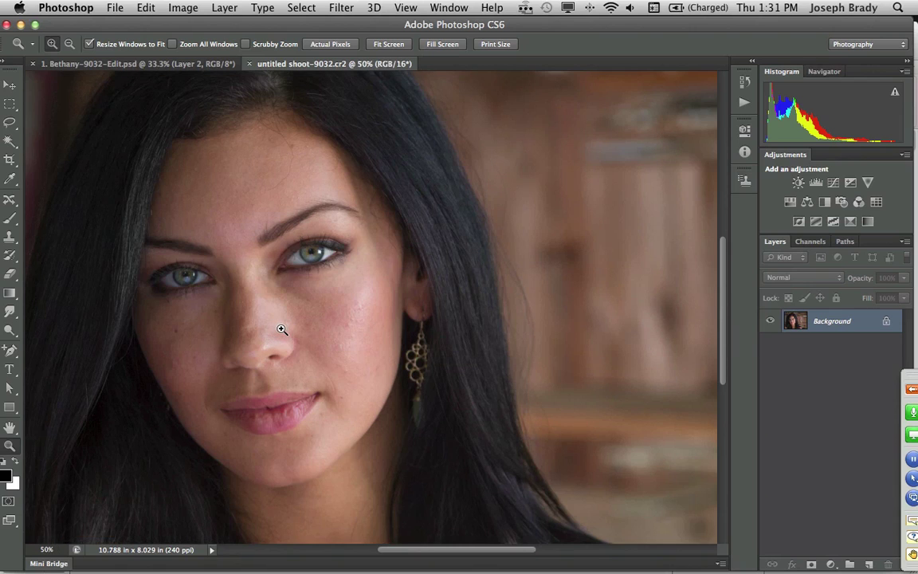
Switch the portrait to full-screen view with the menu bar and duplicate the Background layer.
key(f)
drag(298, 312, 420, 300)
click(410, 283)
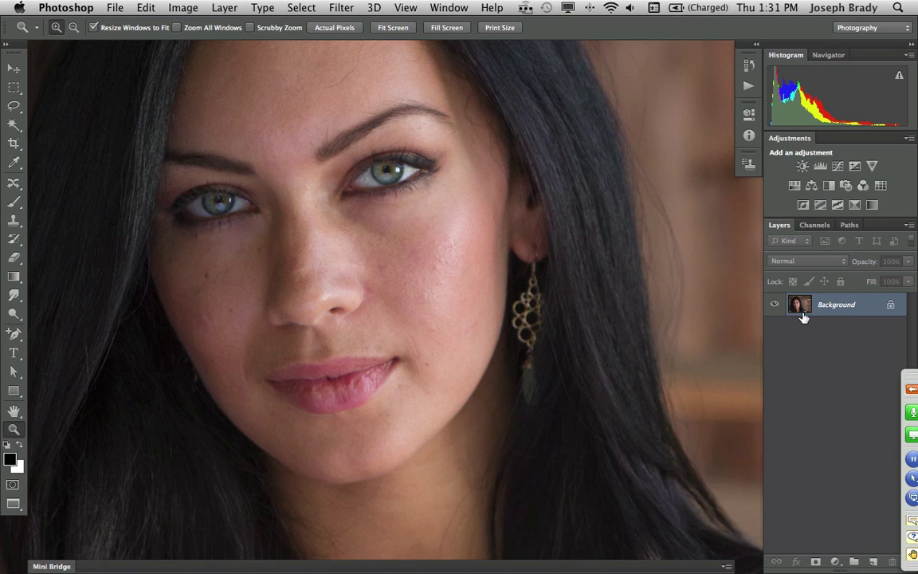
drag(801, 309, 836, 307)
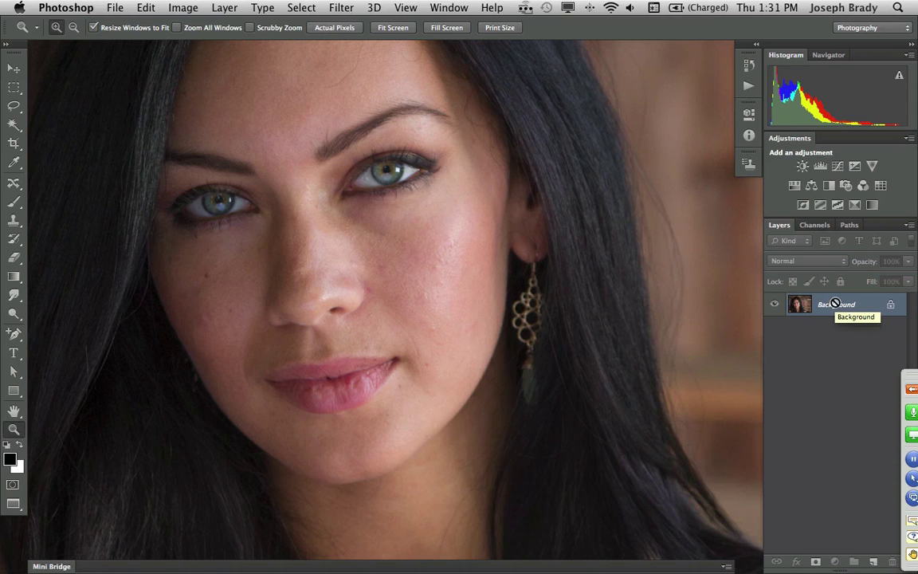
key(super+j)
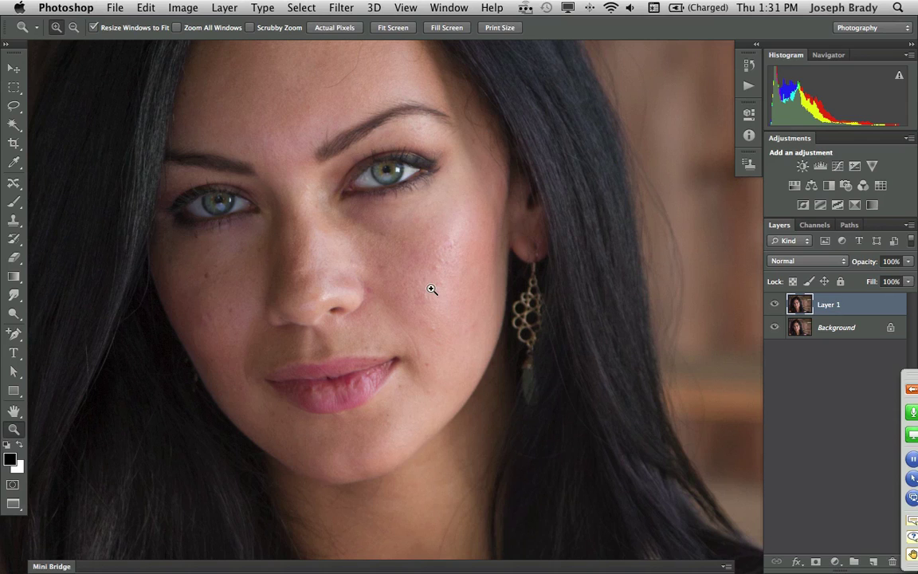
Lasso the small blemishes on both cheeks, around the mouth and on the nose as one combined selection.
key(l)
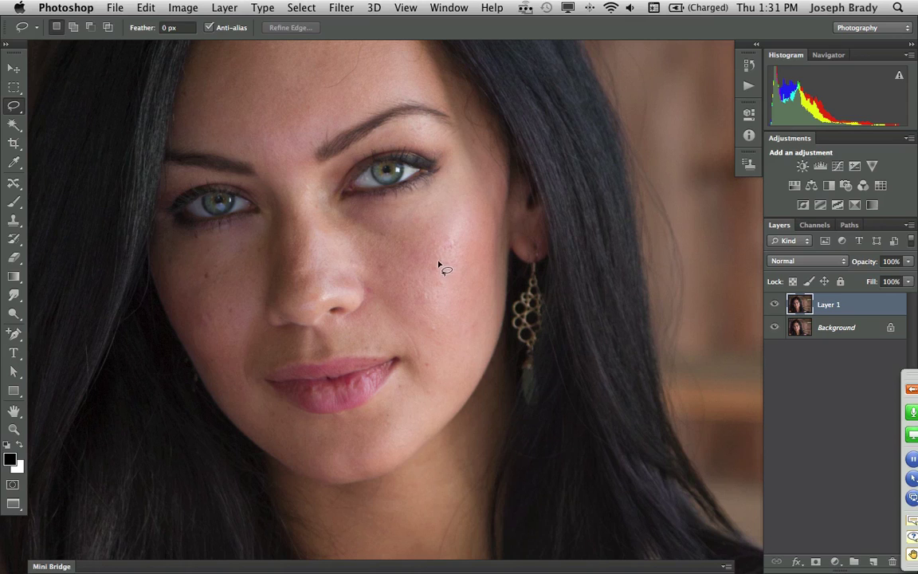
mouse_move(440, 264)
mouse_down()
mouse_move(432, 271)
mouse_move(447, 274)
mouse_move(453, 246)
mouse_move(451, 255)
mouse_up()
key(shift)
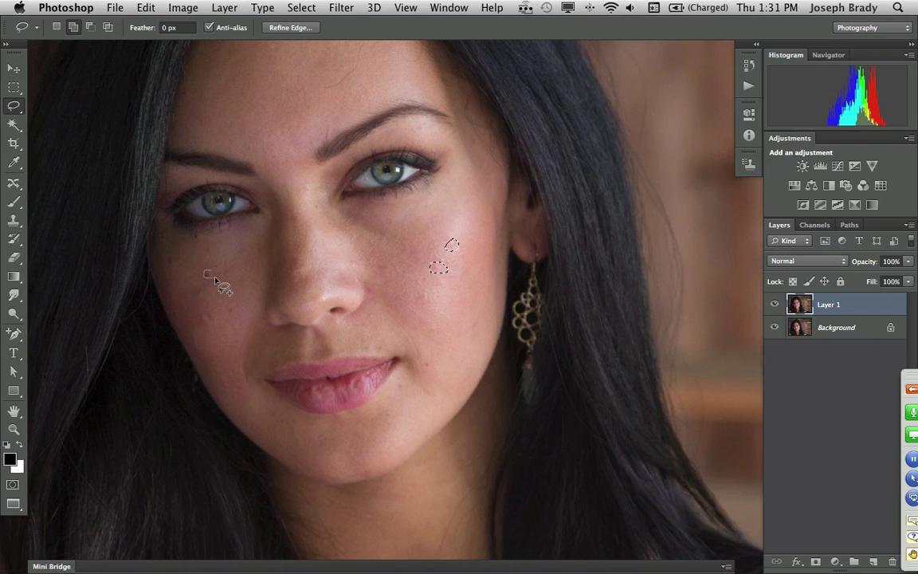
mouse_move(214, 278)
mouse_down()
mouse_move(206, 275)
mouse_move(195, 315)
mouse_move(200, 325)
mouse_move(202, 312)
mouse_move(232, 307)
mouse_up()
key(shift)
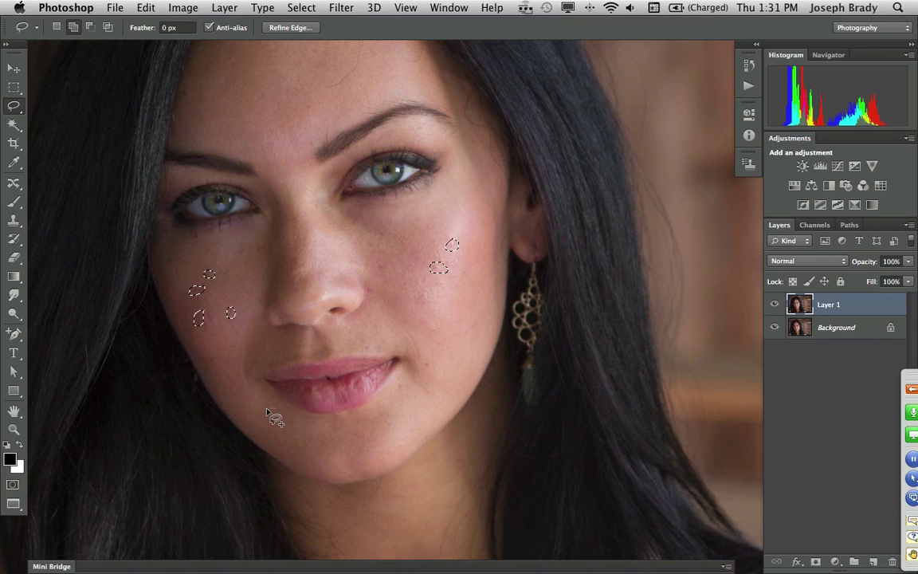
drag(277, 415, 268, 411)
mouse_move(424, 365)
mouse_down()
mouse_move(427, 375)
mouse_move(436, 345)
mouse_move(428, 350)
mouse_move(426, 334)
mouse_move(437, 328)
mouse_move(429, 293)
mouse_up()
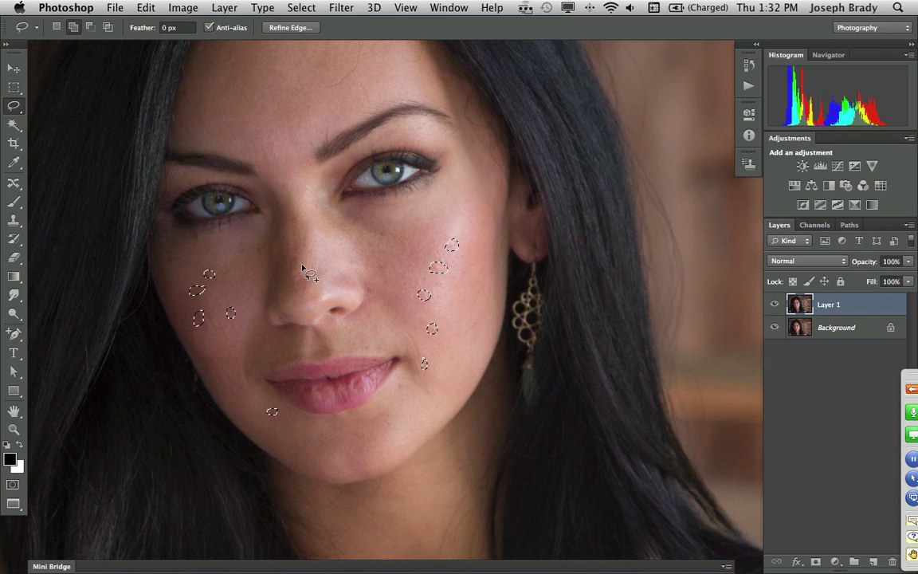
drag(292, 274, 296, 270)
Add the stray hair on the upper forehead to the blemish selection with the Lasso tool.
scroll(358, 239, up, 5)
scroll(358, 239, left, 2)
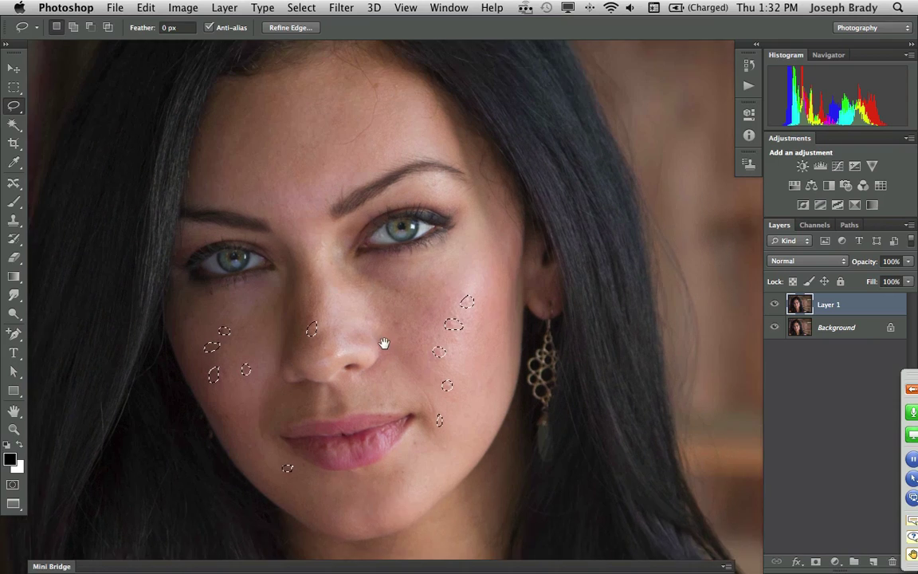
key(shift)
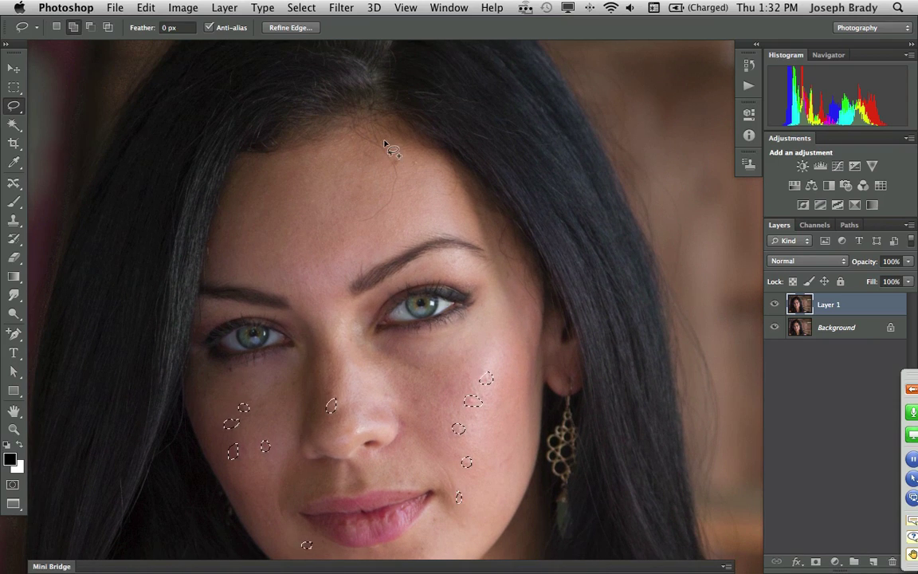
mouse_move(391, 162)
mouse_down()
mouse_move(397, 192)
mouse_move(383, 216)
mouse_move(359, 226)
mouse_move(386, 179)
mouse_move(385, 145)
mouse_up()
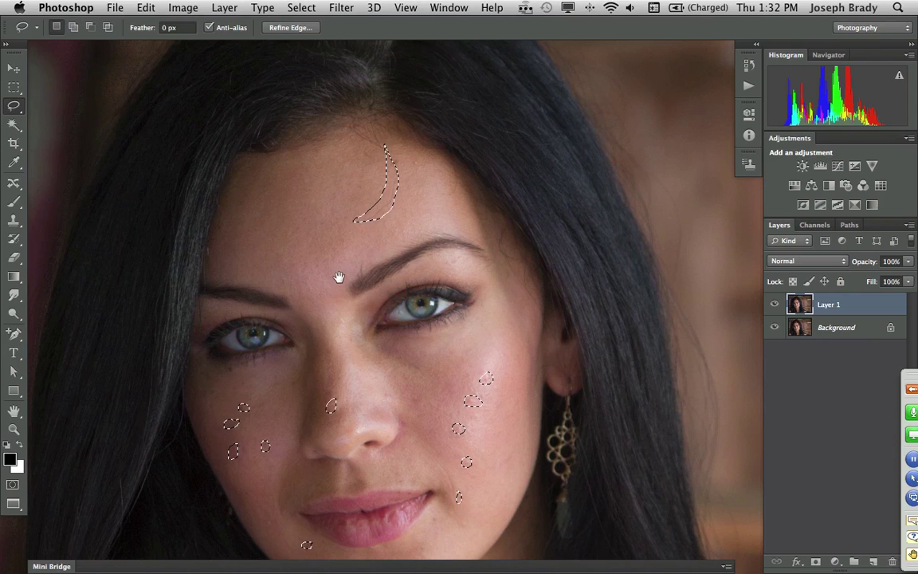
Fill the selected blemishes and stray hair using Content-Aware at 100% opacity, and clear the selection.
drag(338, 277, 334, 212)
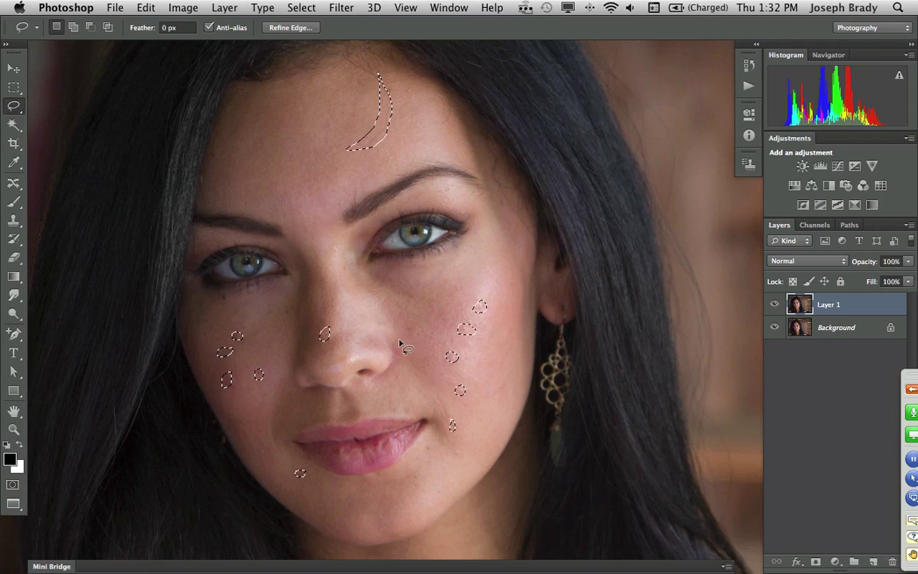
drag(400, 342, 365, 190)
scroll(381, 285, up, 4)
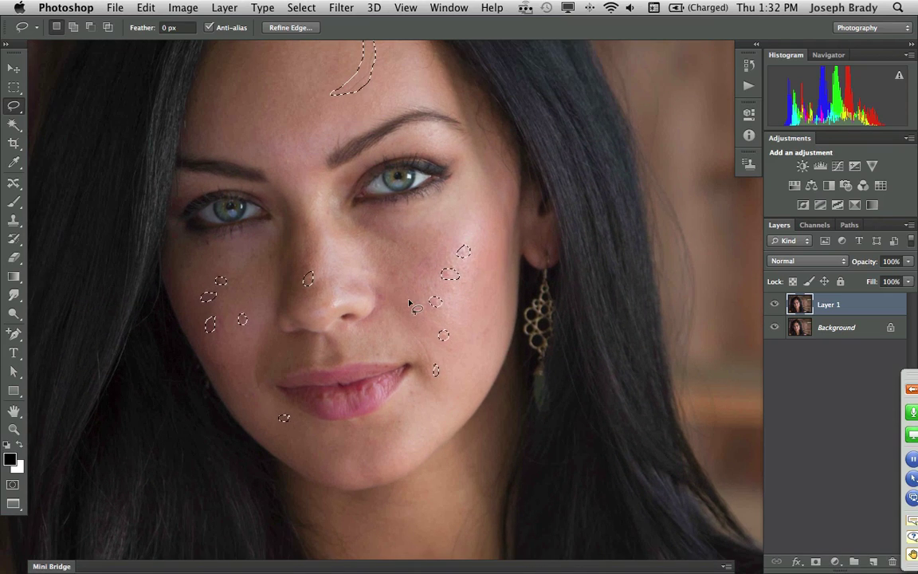
click(145, 7)
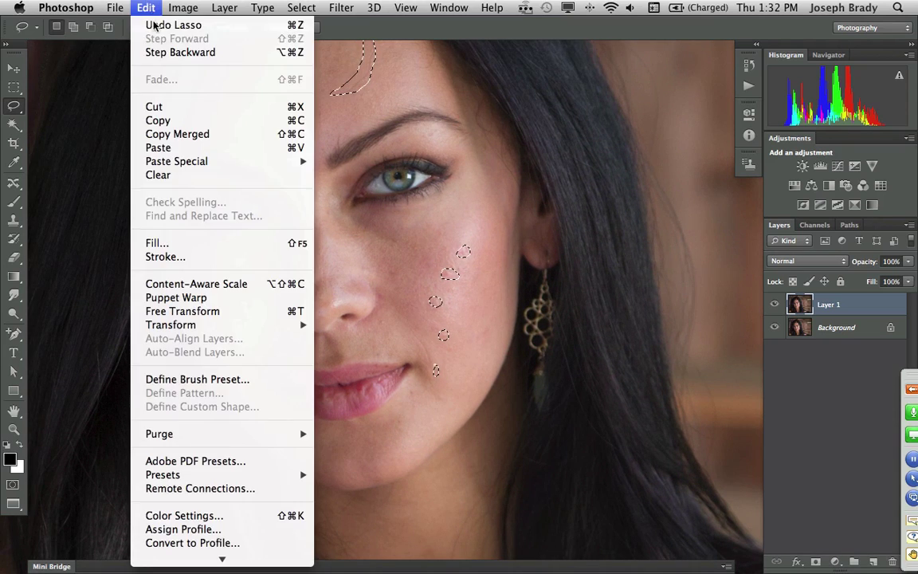
click(168, 243)
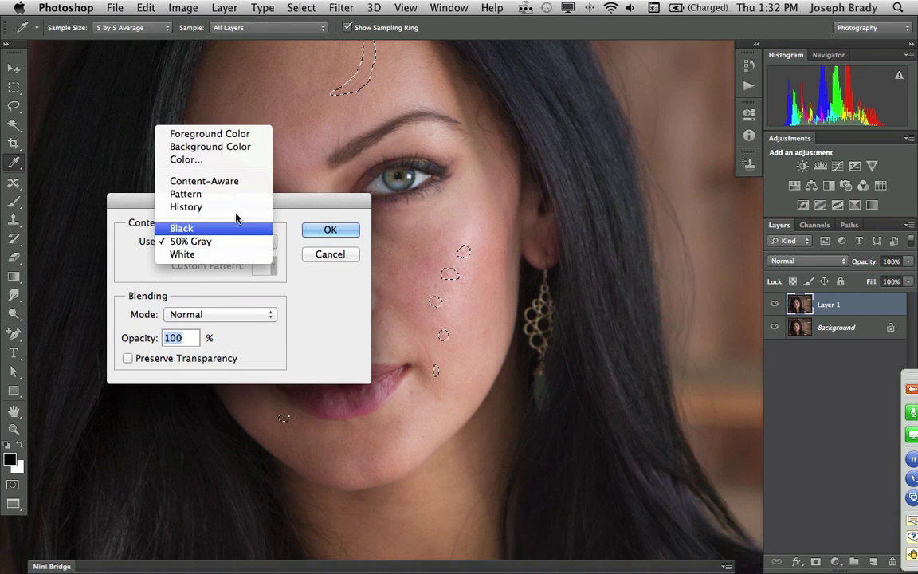
click(236, 181)
click(334, 229)
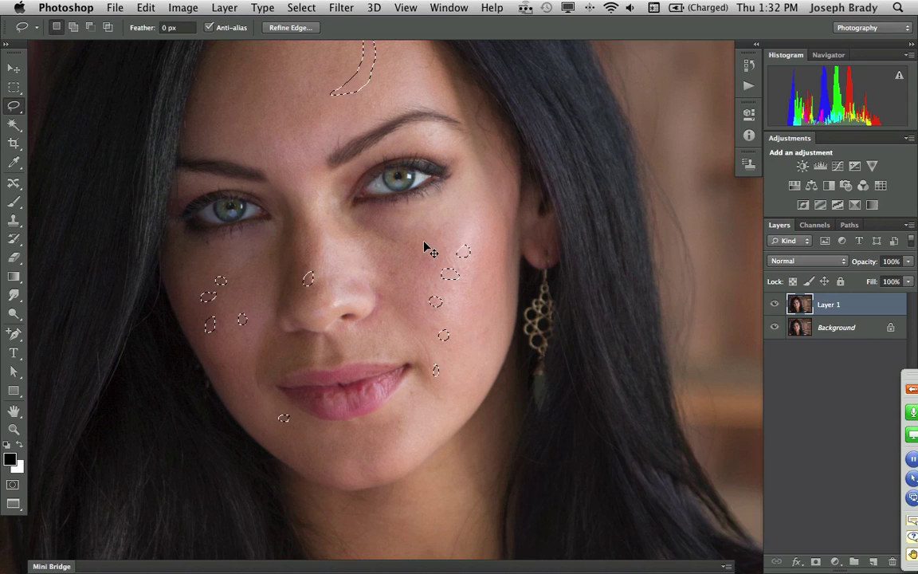
key(super+d)
Compare the portrait before and after the blemish removal by hiding and showing the retouched layer.
click(774, 305)
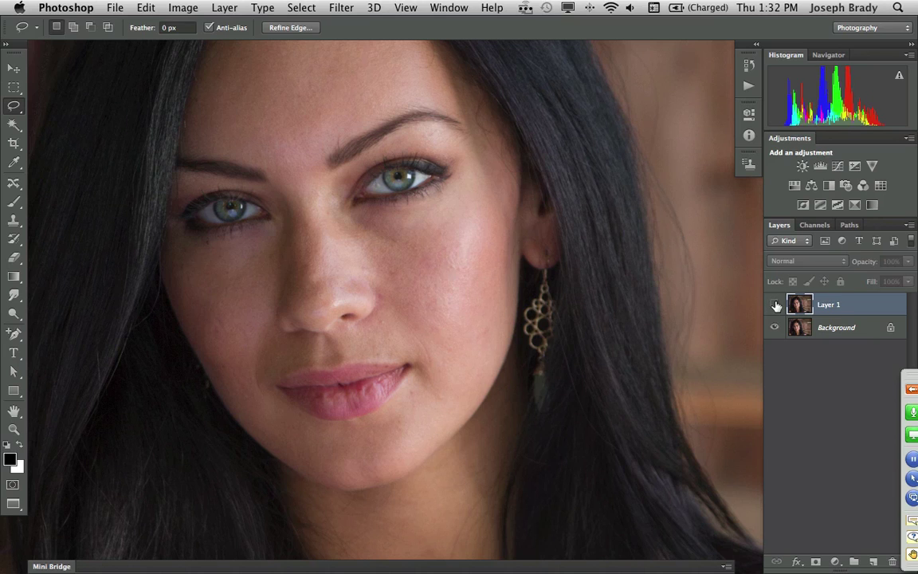
click(775, 306)
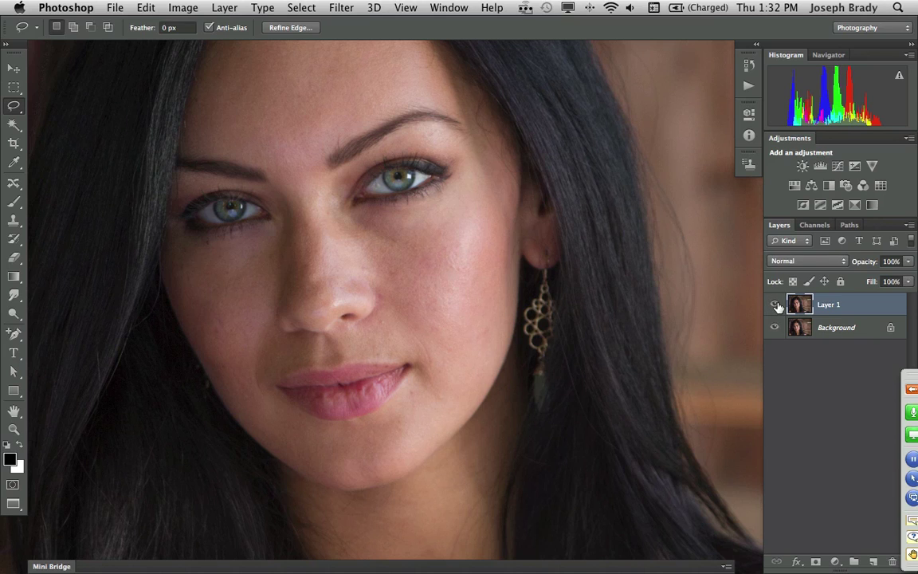
click(775, 306)
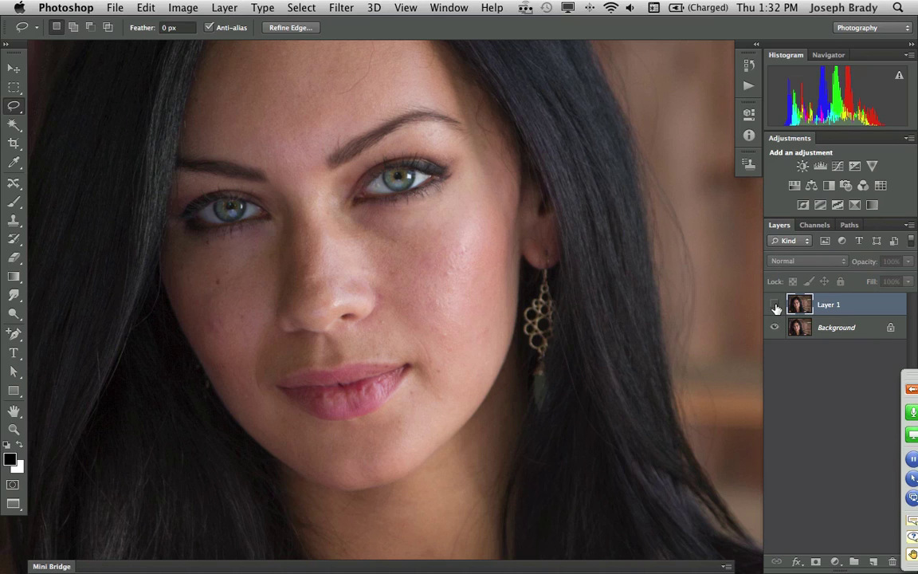
click(776, 307)
click(775, 307)
click(775, 306)
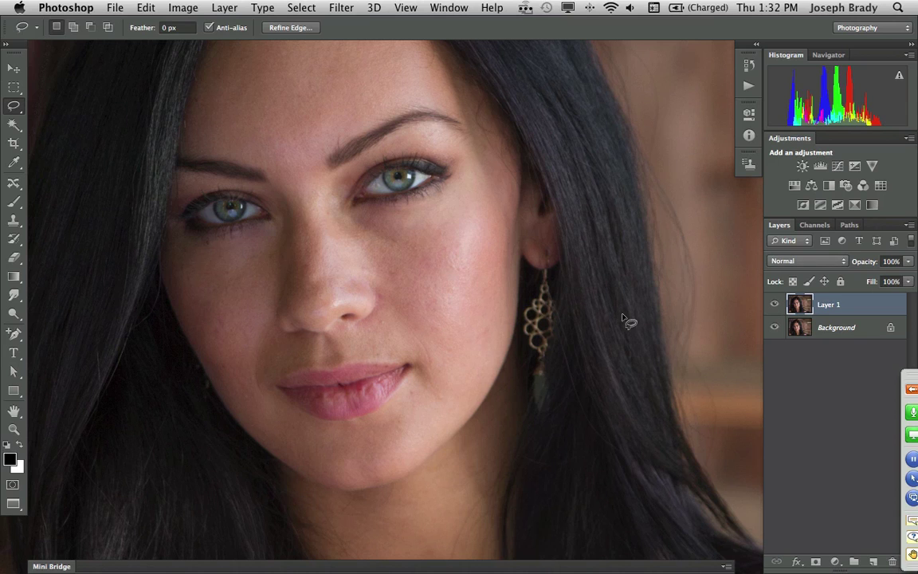
Patch the textured skin on the bridge of the nose with skin just above it, using the Content-Aware Patch tool with Loose adaptation, and deselect.
drag(455, 255, 560, 301)
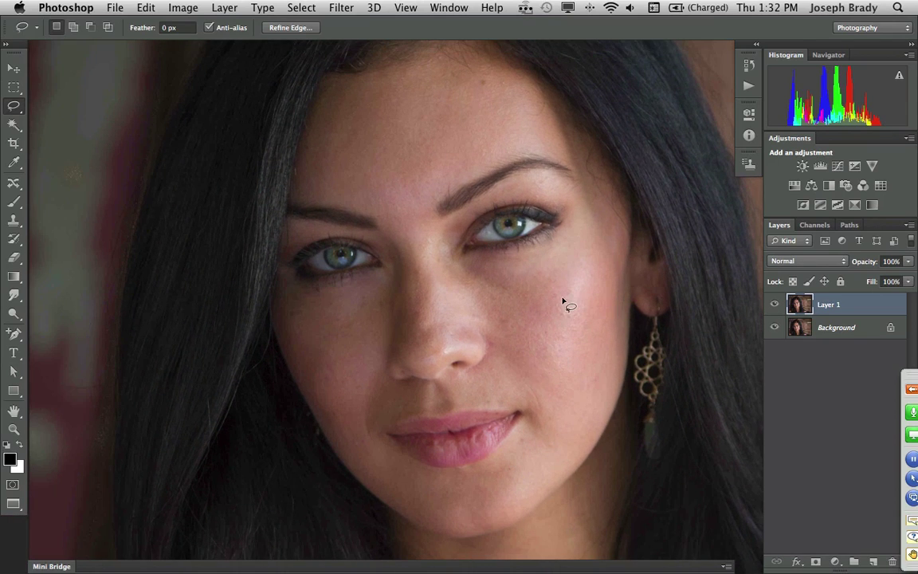
mouse_move(559, 342)
mouse_down()
mouse_move(518, 232)
mouse_move(521, 269)
mouse_up()
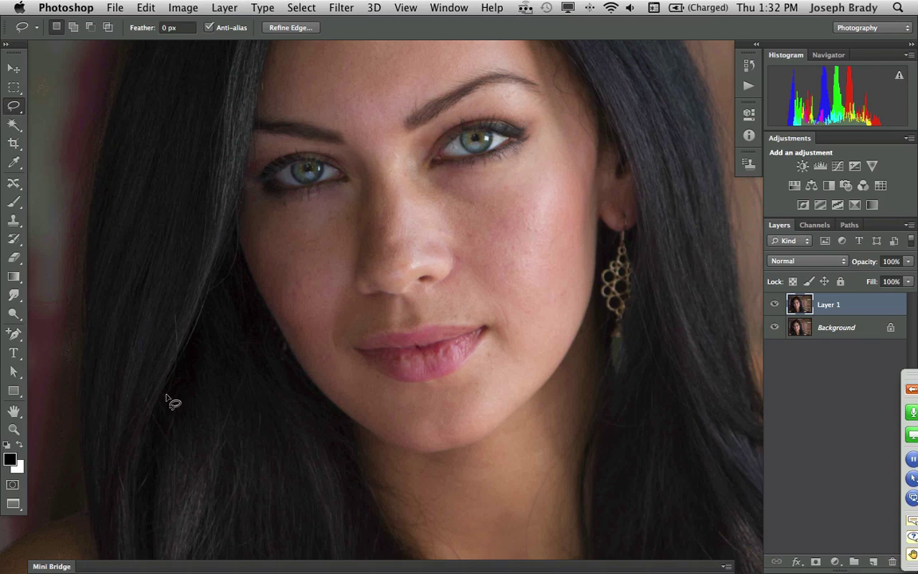
key(z)
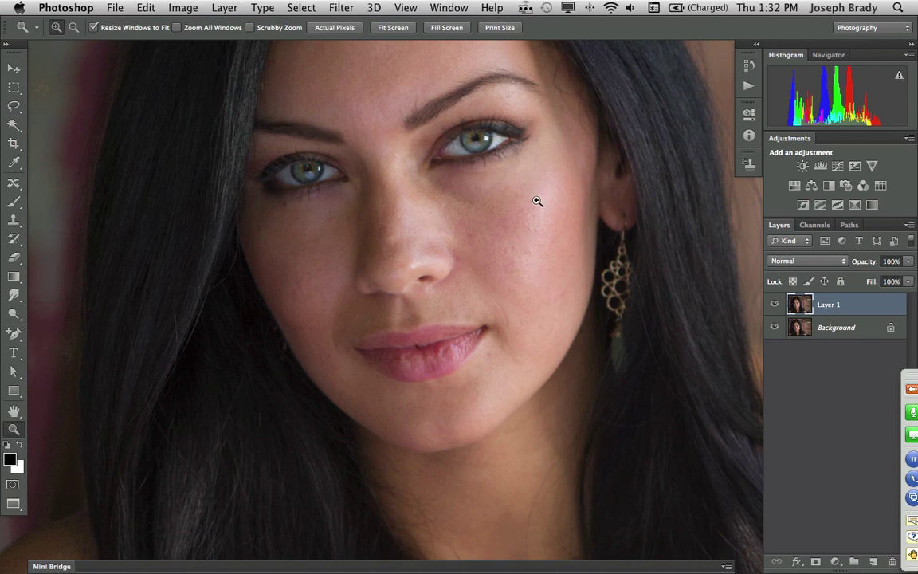
click(430, 235)
click(408, 247)
drag(402, 242, 541, 302)
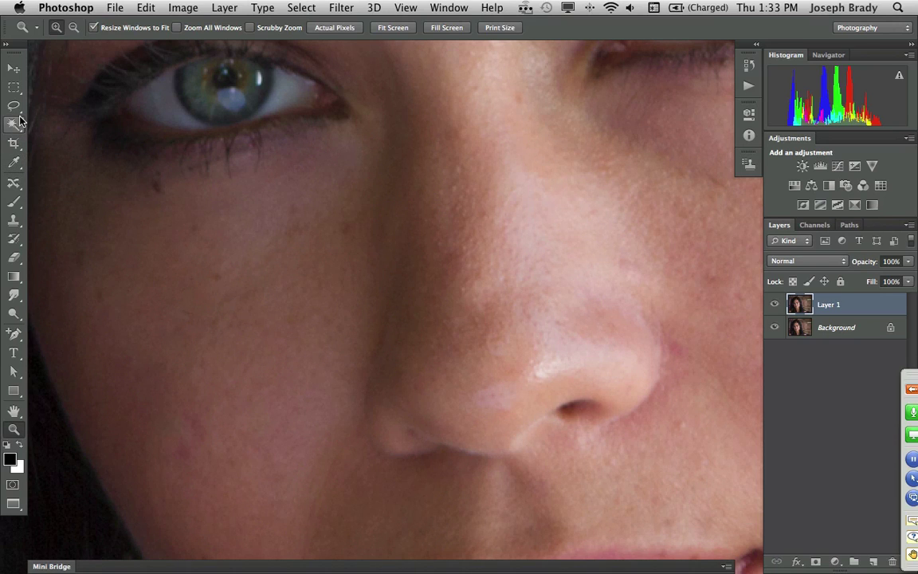
click(14, 180)
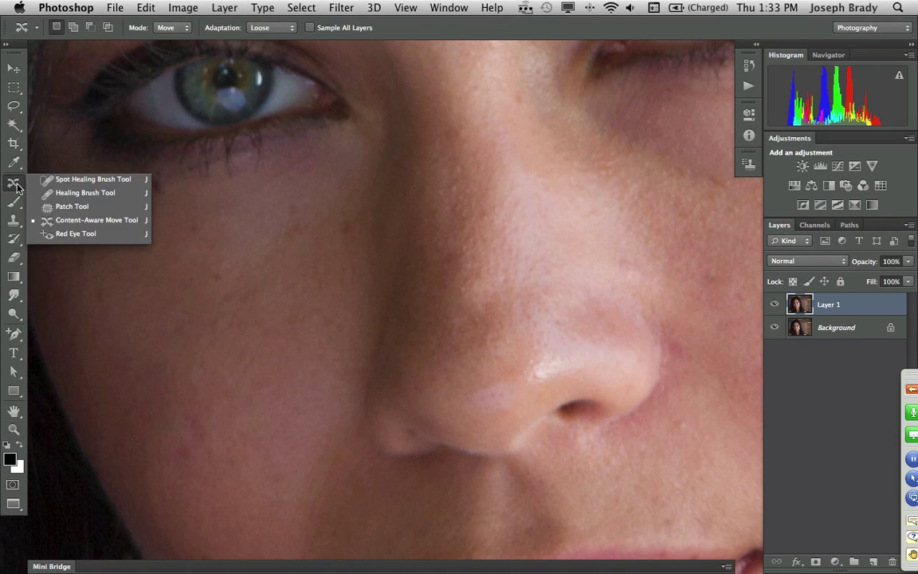
click(63, 206)
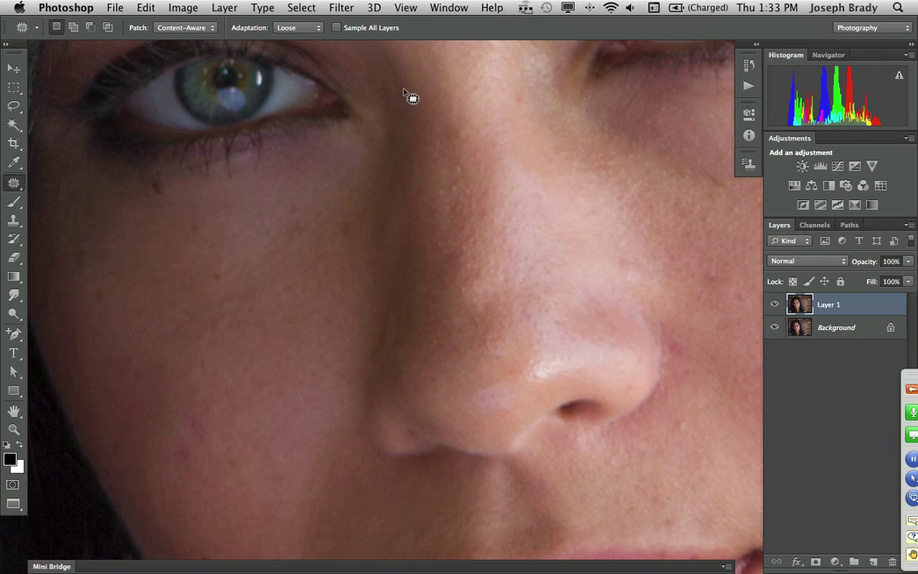
click(206, 30)
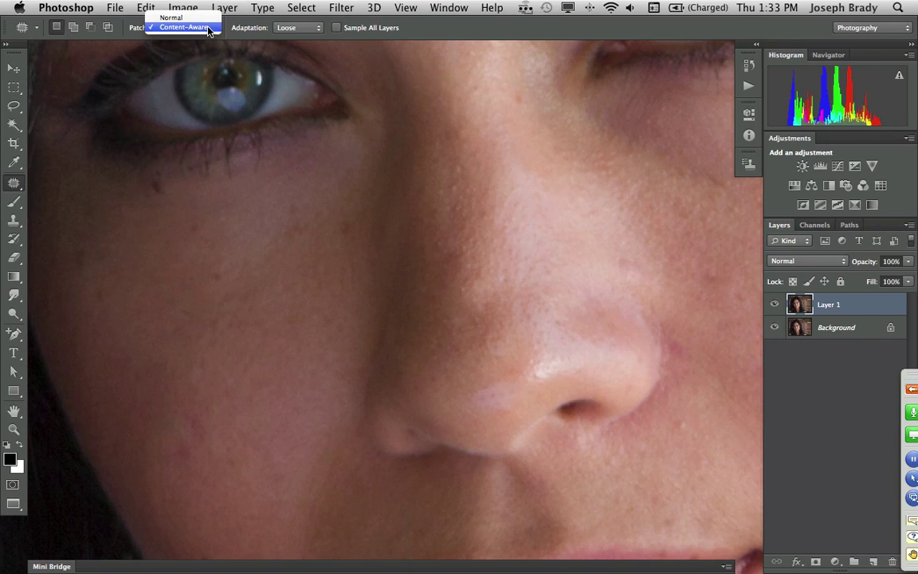
click(206, 29)
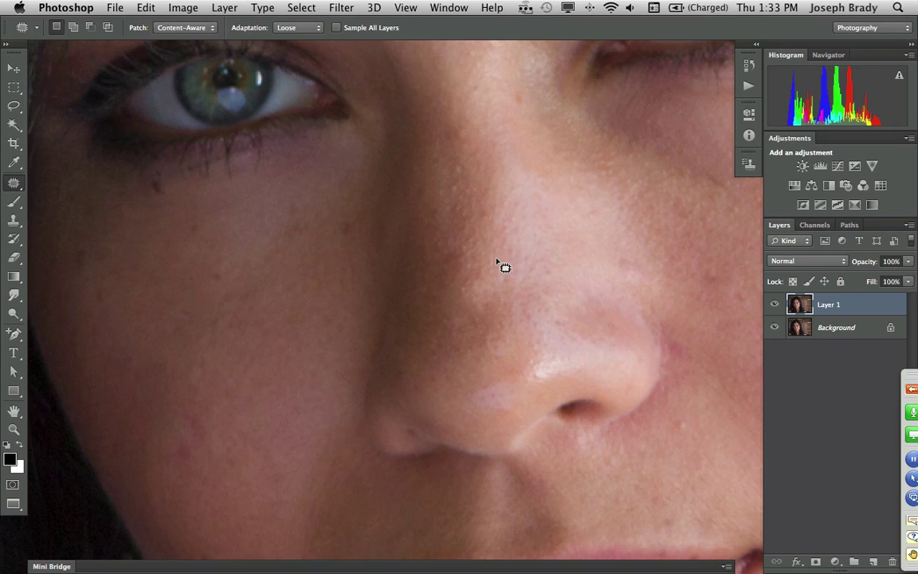
mouse_move(496, 261)
mouse_down()
mouse_move(462, 267)
mouse_move(462, 313)
mouse_move(498, 315)
mouse_move(518, 297)
mouse_move(518, 265)
mouse_up()
drag(491, 295, 483, 212)
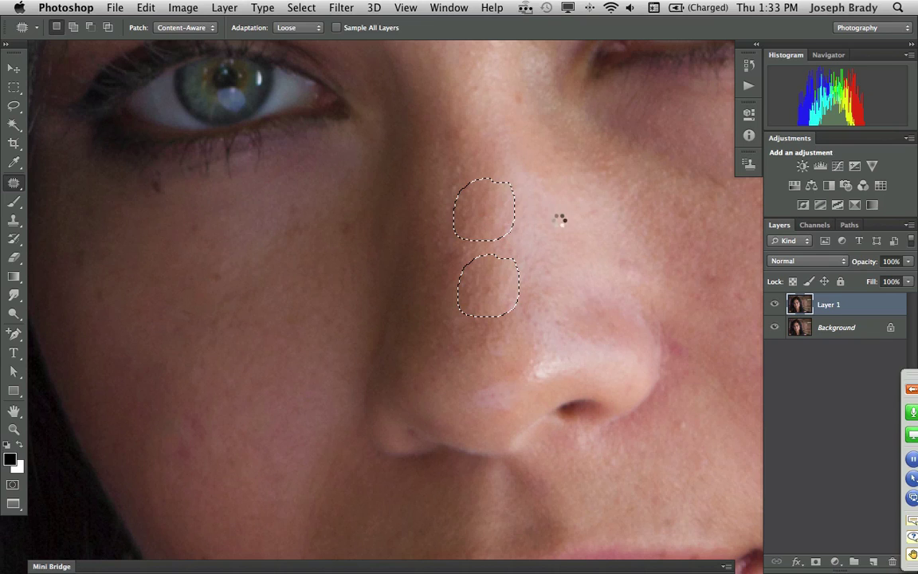
key(super+d)
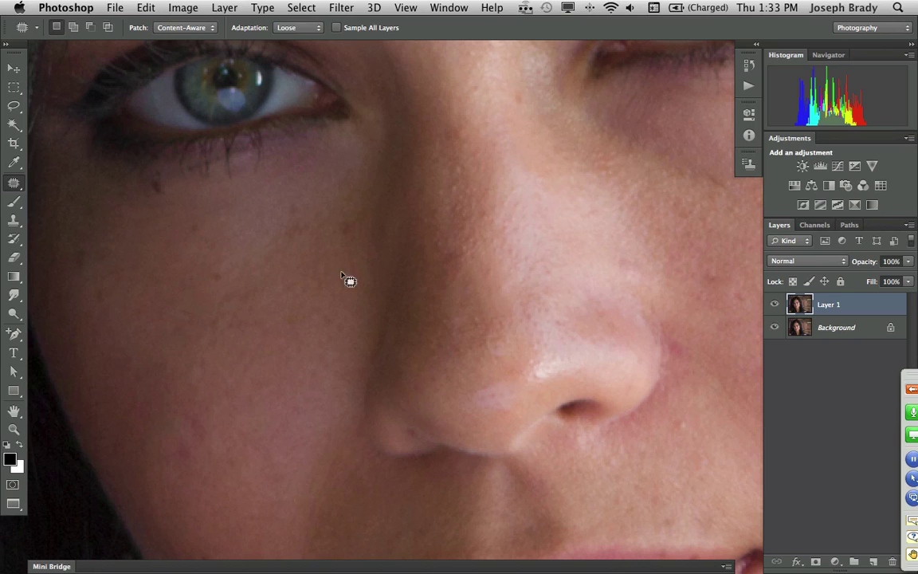
Fit the whole portrait in view and rename the retouched layer as "blemish".
double_click(13, 410)
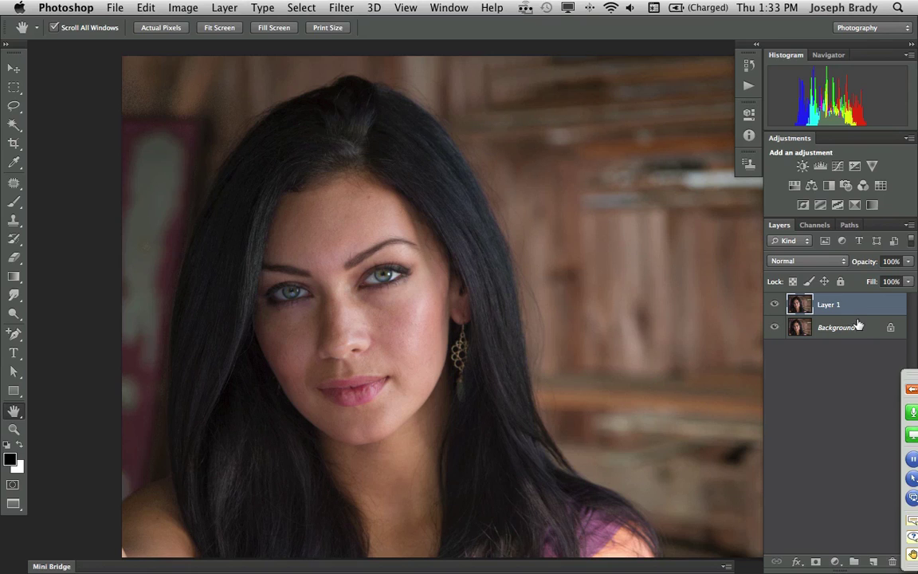
double_click(831, 303)
text(E)
key(Return)
Merge all visible layers into a new layer on top, keeping the blemish and Background layers.
click(910, 227)
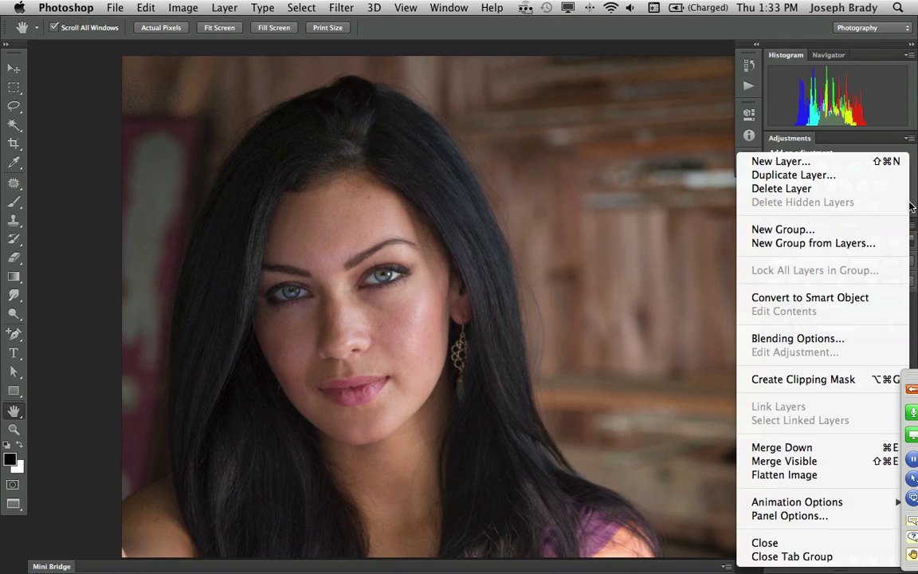
click(911, 227)
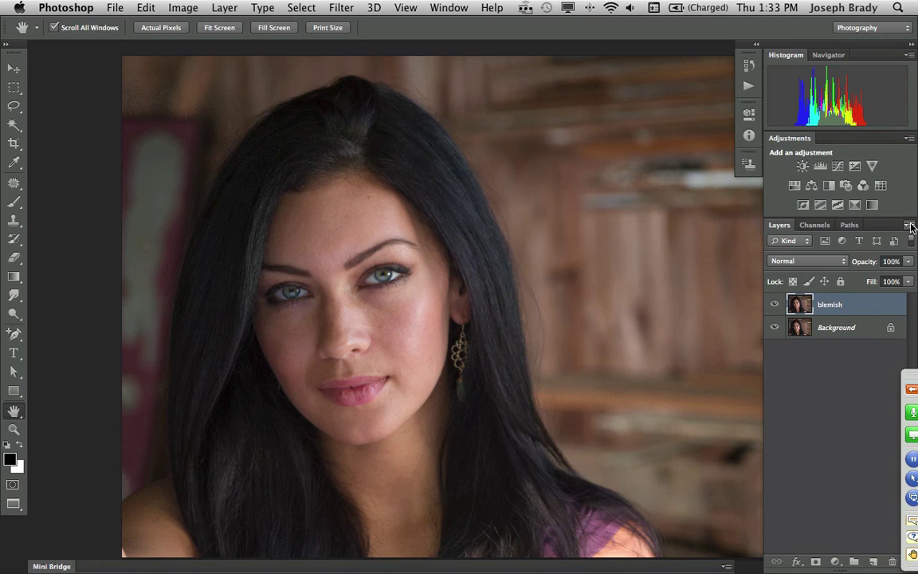
click(910, 227)
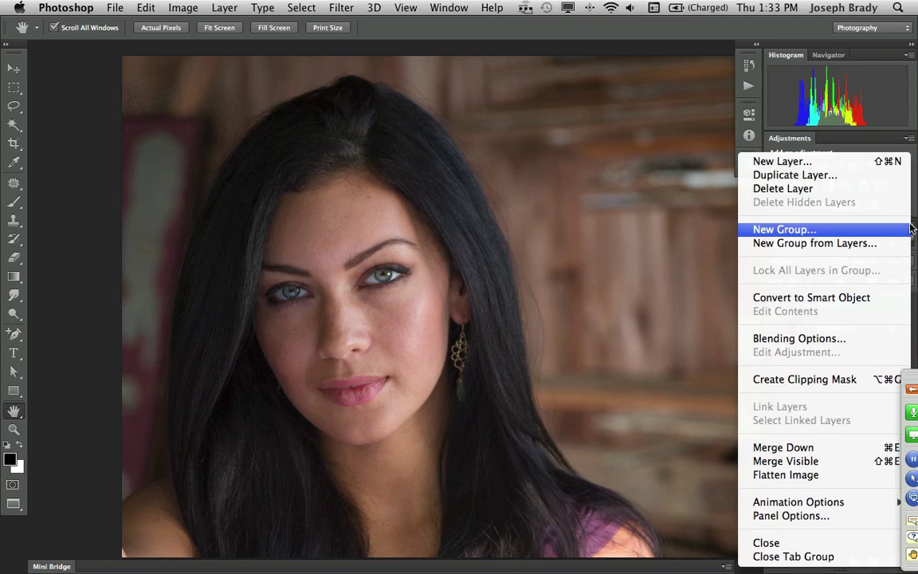
alt+click(848, 465)
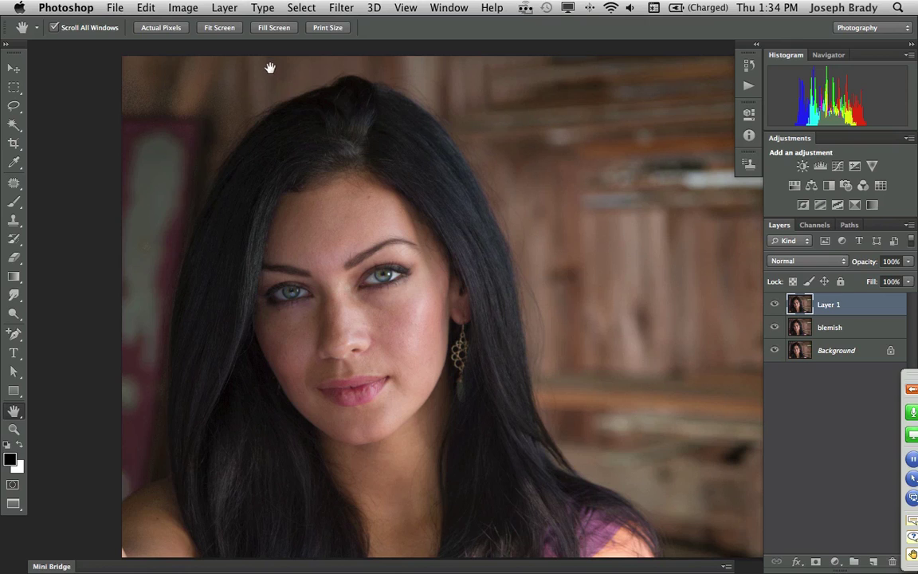
click(341, 8)
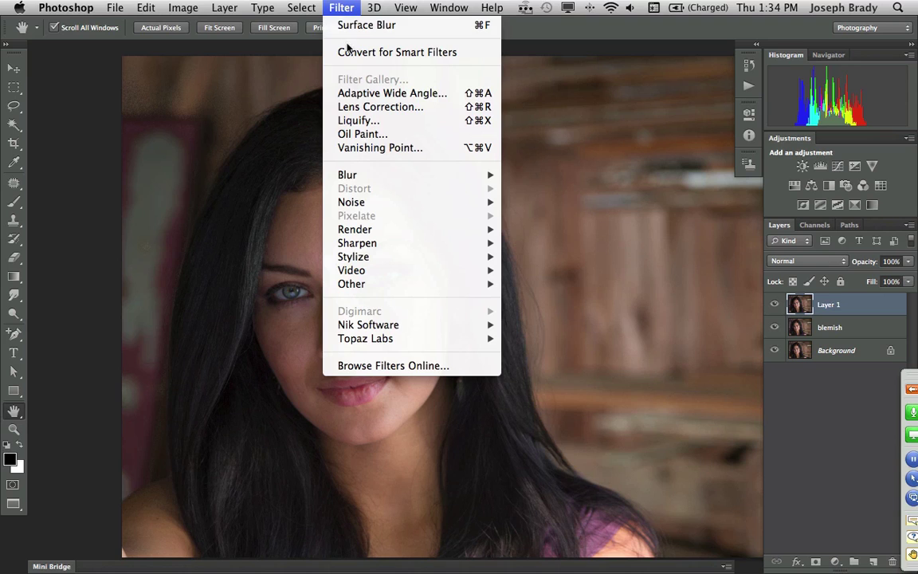
mouse_move(358, 174)
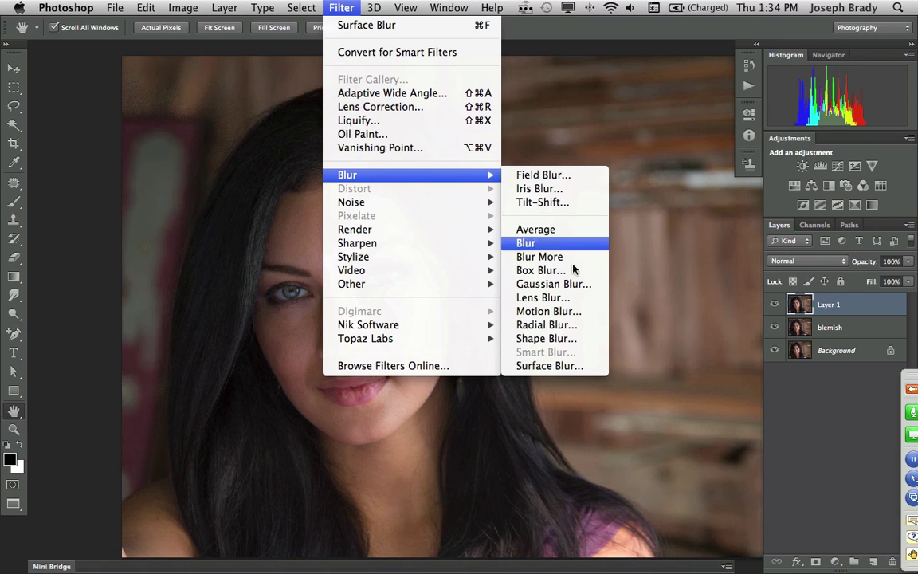
click(545, 365)
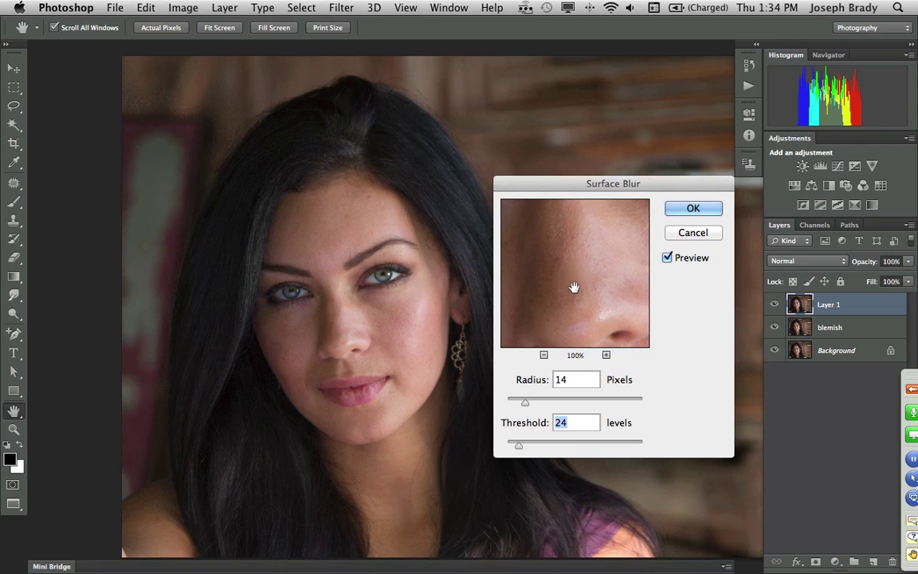
drag(574, 266, 608, 291)
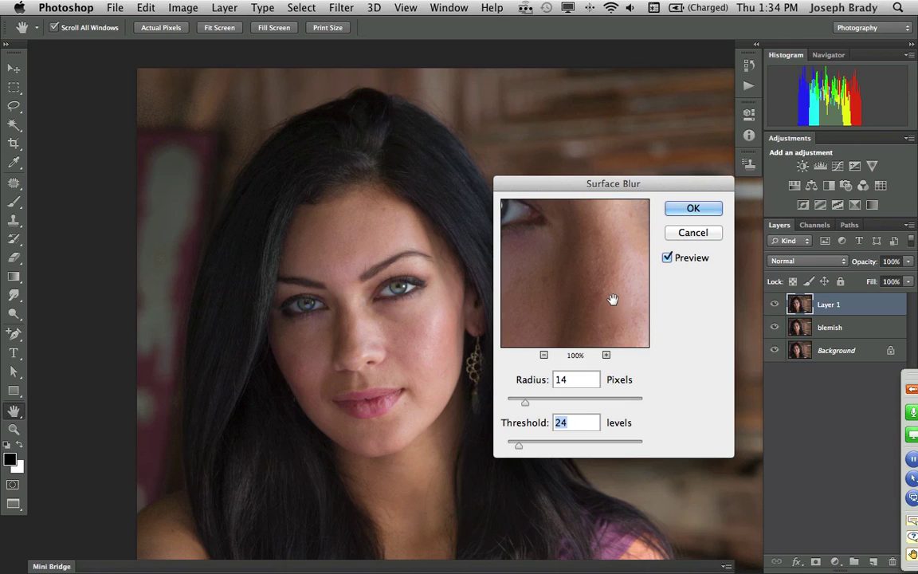
drag(598, 295, 550, 303)
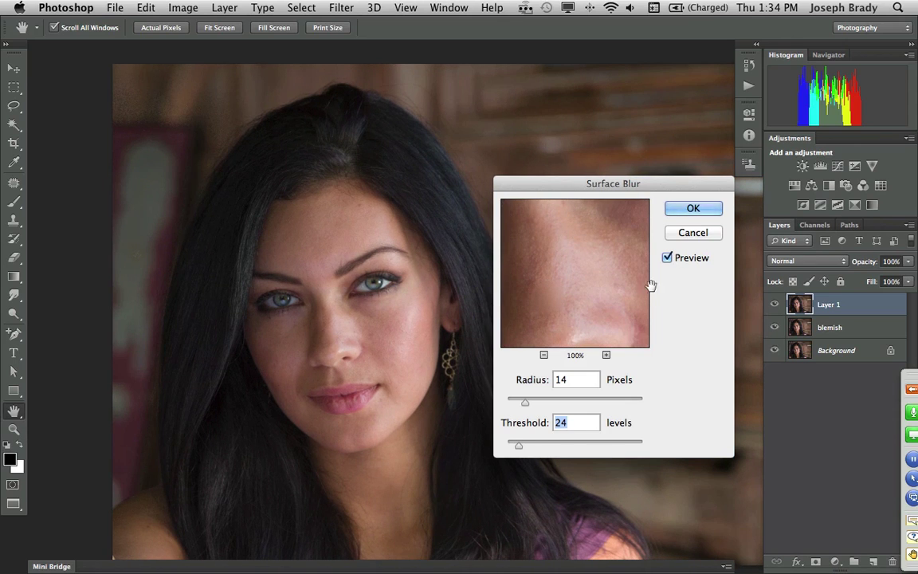
click(671, 232)
Clear the leftover selection on the nose and apply a Surface Blur to Layer 1 with Radius 14 pixels and Threshold 24 levels.
key(super+h)
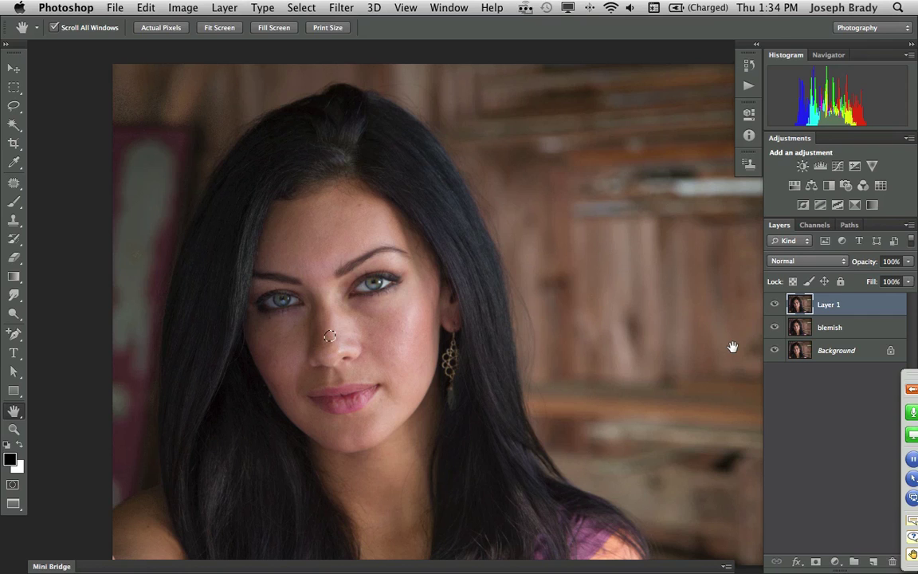
key(super+d)
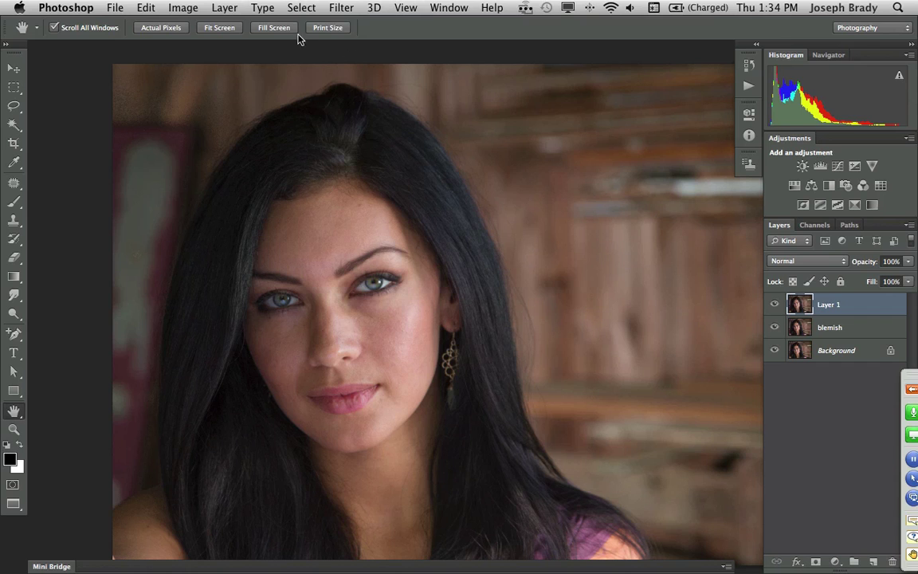
click(301, 7)
mouse_move(341, 7)
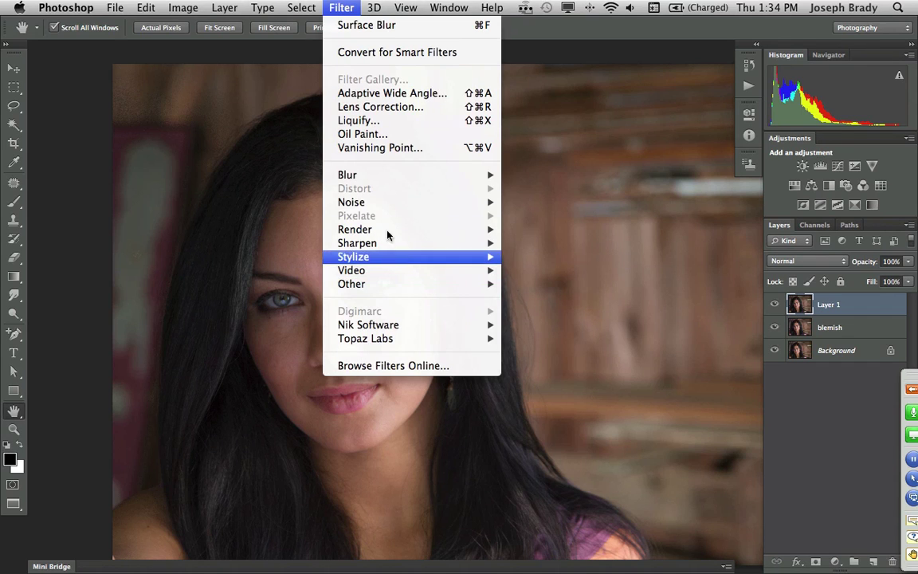
mouse_move(350, 175)
click(548, 365)
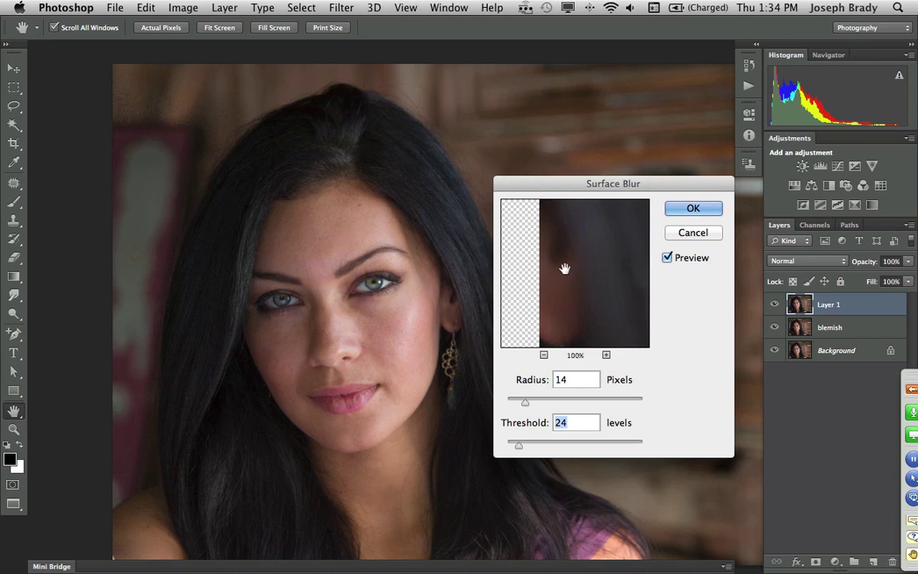
click(351, 271)
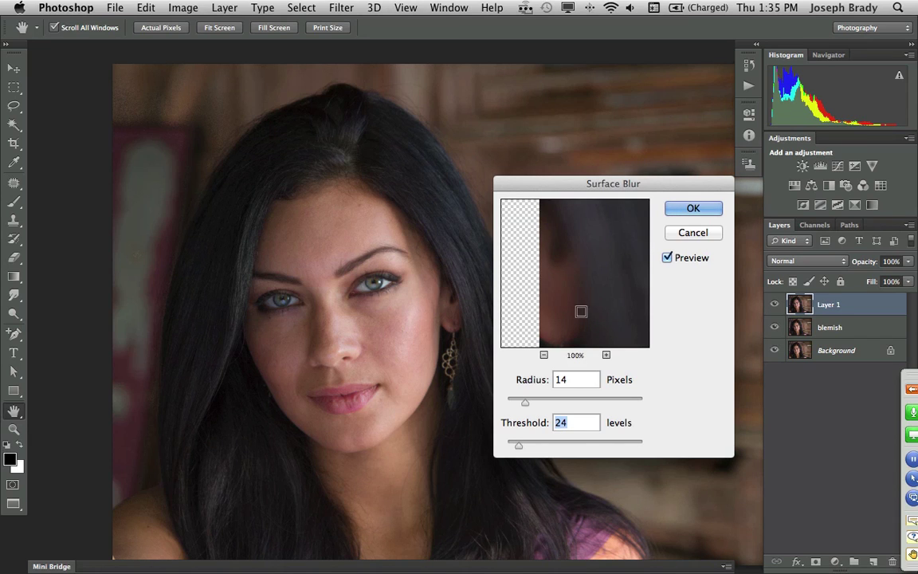
drag(572, 300, 517, 231)
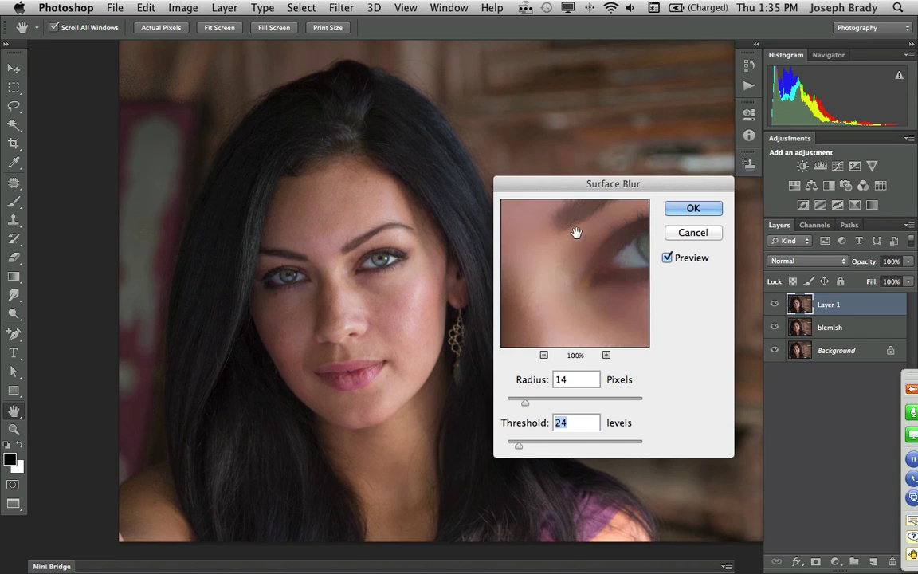
click(692, 208)
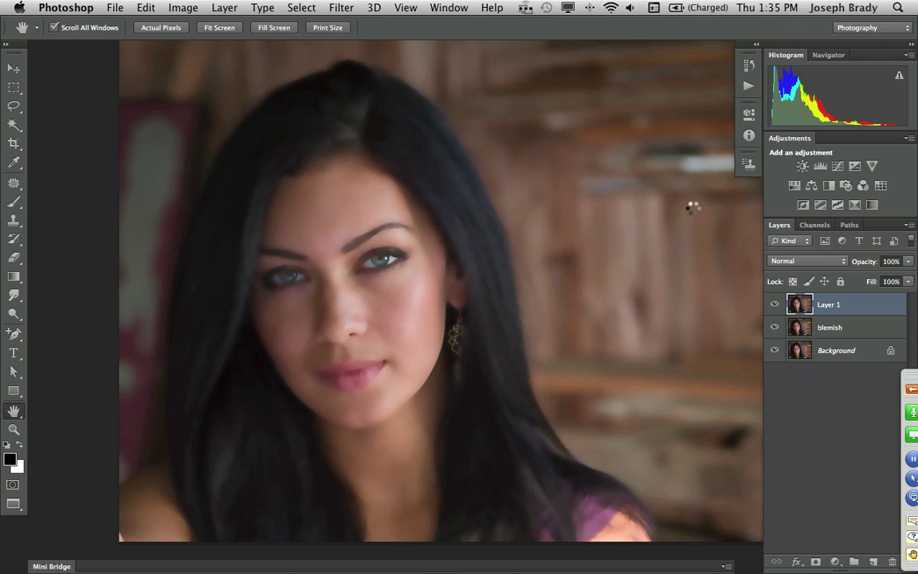
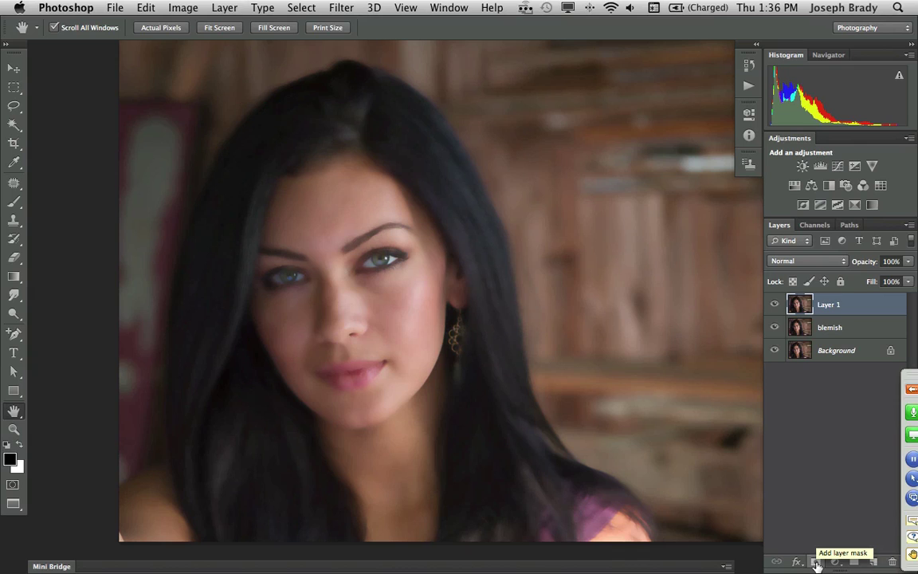
Add a black layer mask to Layer 1 that hides the blur, and make white the foreground color.
alt+click(816, 563)
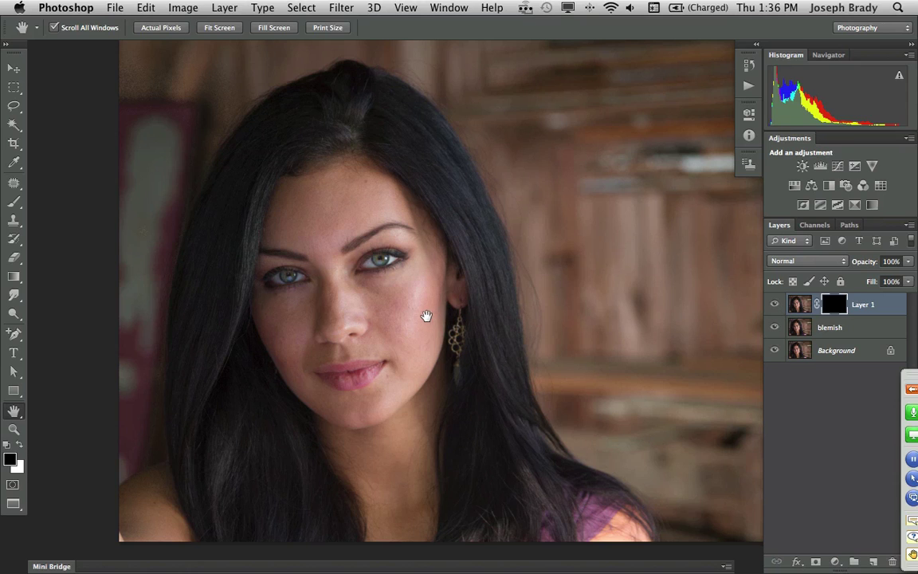
key(b)
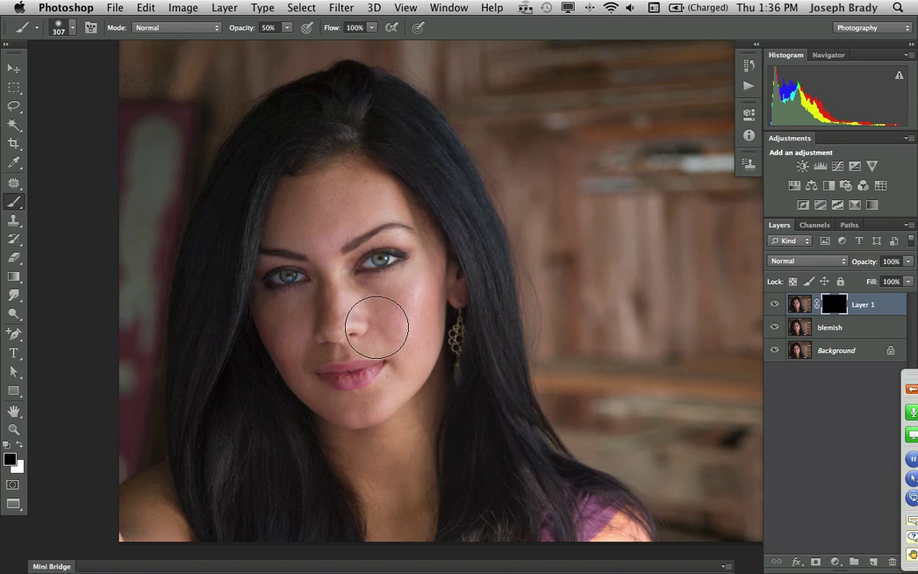
key(z)
click(360, 269)
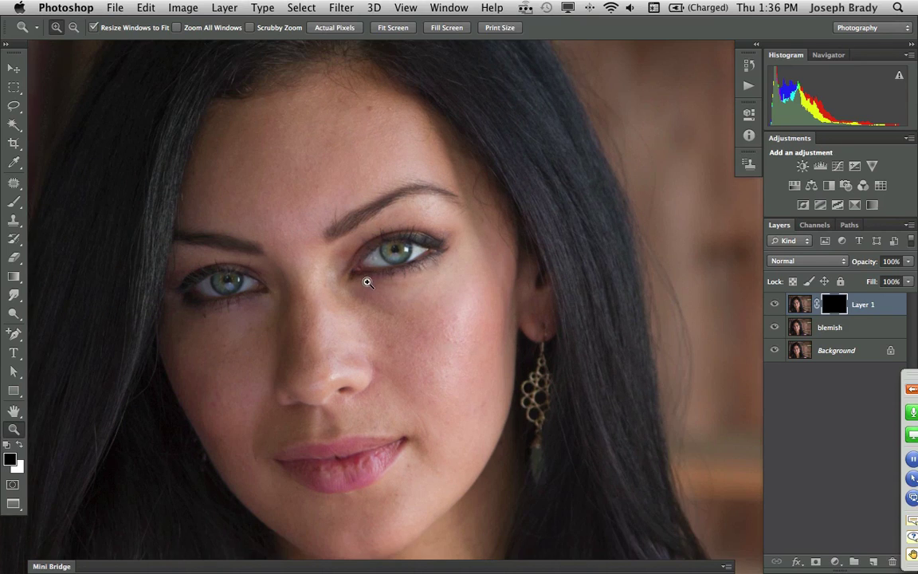
click(444, 287)
click(455, 291)
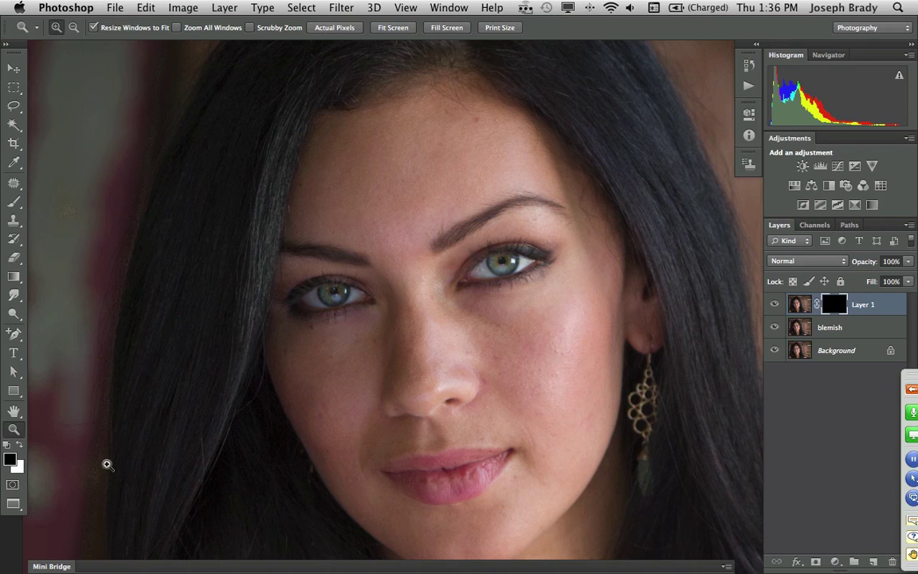
key(x)
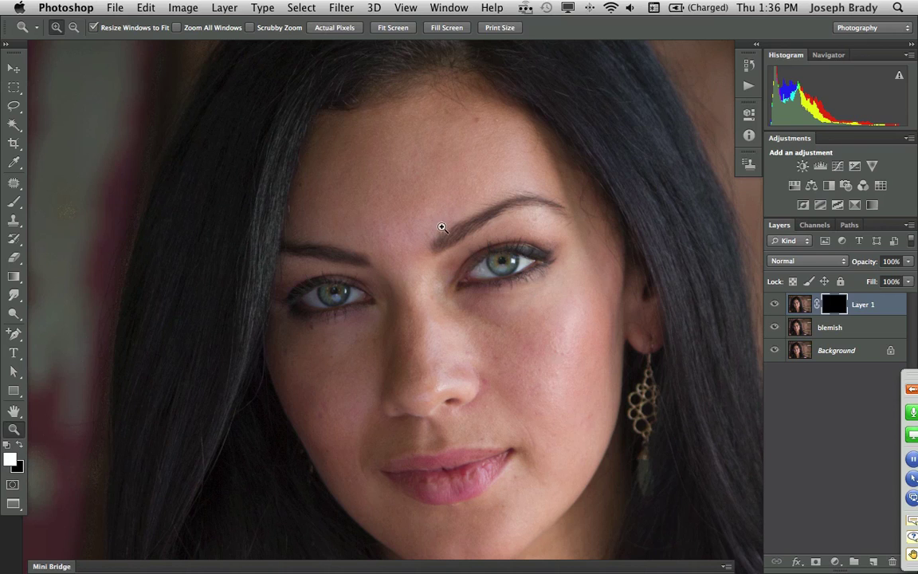
Paint white on the mask over the forehead, cheeks and nose, starting with a 199-pixel Brush at 40% opacity.
key(b)
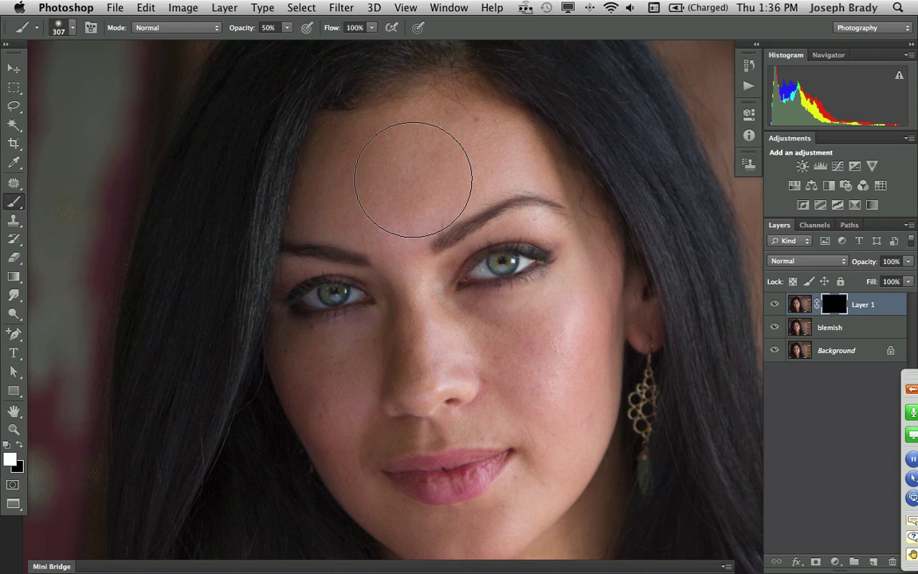
mouse_move(412, 179)
ctrl+alt+mouse_down()
mouse_move(409, 164)
mouse_move(387, 170)
ctrl+alt+mouse_up()
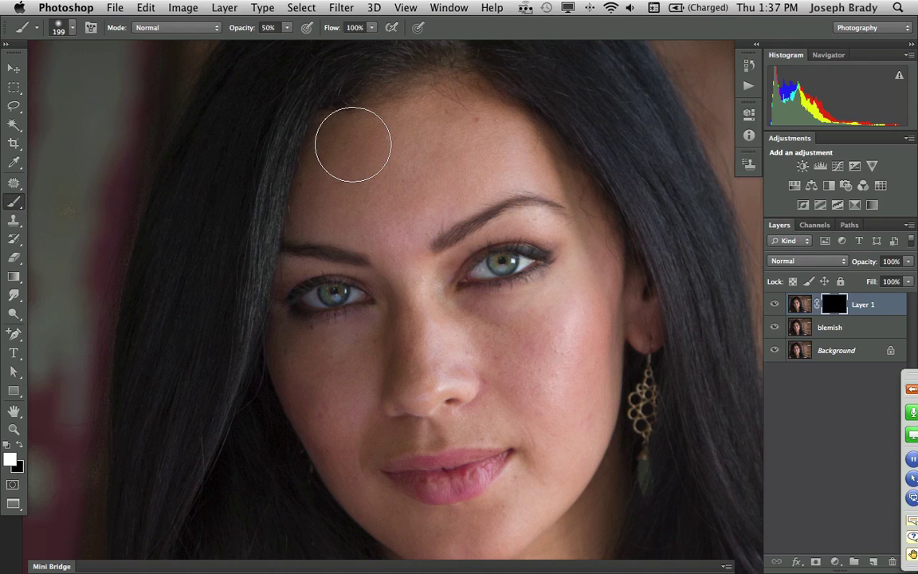
key(4)
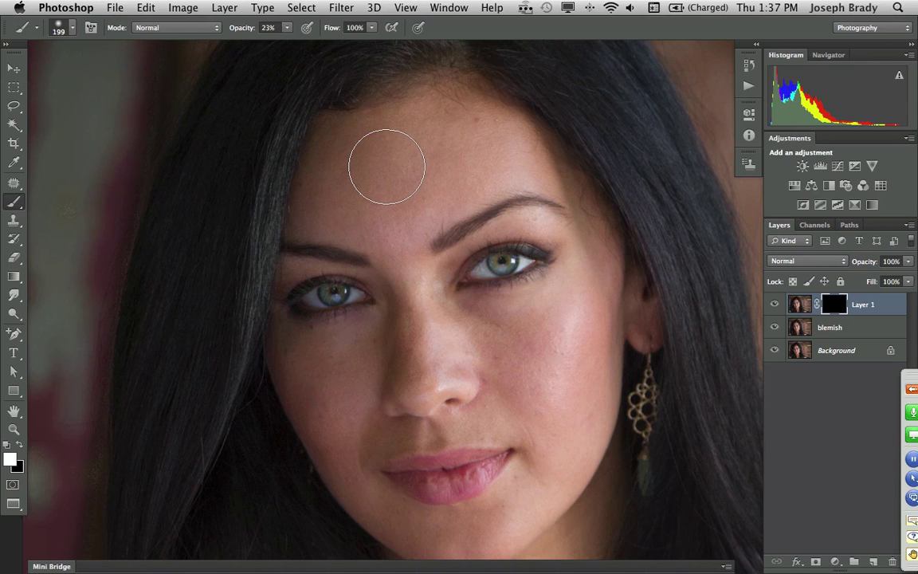
mouse_move(386, 166)
mouse_down()
mouse_move(432, 147)
mouse_move(365, 175)
mouse_move(399, 249)
mouse_move(429, 199)
mouse_move(482, 171)
mouse_move(470, 144)
mouse_move(388, 163)
mouse_move(342, 193)
mouse_move(348, 204)
mouse_move(487, 176)
mouse_move(465, 149)
mouse_up()
mouse_move(548, 330)
mouse_down()
mouse_move(503, 347)
mouse_move(540, 387)
mouse_move(568, 386)
mouse_move(554, 407)
mouse_move(493, 359)
mouse_move(435, 346)
mouse_move(384, 375)
mouse_move(334, 376)
mouse_move(337, 367)
mouse_move(331, 383)
mouse_move(431, 344)
mouse_move(516, 348)
mouse_move(541, 332)
mouse_move(429, 341)
mouse_move(407, 267)
mouse_move(429, 315)
mouse_move(566, 314)
mouse_move(554, 439)
mouse_move(563, 436)
mouse_move(372, 440)
mouse_move(480, 428)
mouse_move(523, 430)
mouse_move(437, 432)
mouse_move(545, 447)
mouse_move(521, 499)
mouse_move(520, 487)
mouse_move(447, 531)
mouse_move(496, 510)
mouse_move(468, 525)
mouse_move(391, 518)
mouse_move(318, 438)
mouse_move(363, 497)
mouse_move(462, 447)
mouse_move(430, 386)
mouse_up()
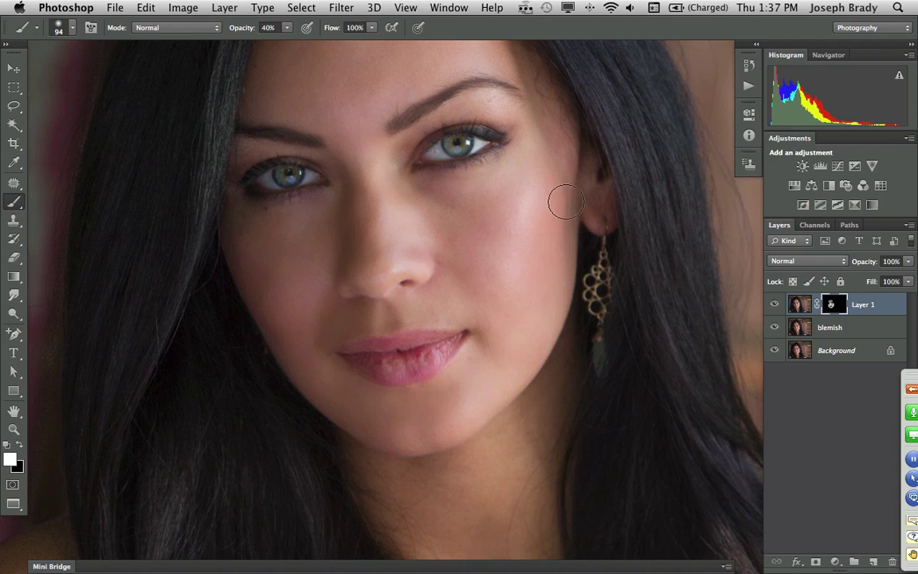
Reveal the blur on the lower lip by painting the mask with a 48-pixel white Brush at 70% opacity.
key(z)
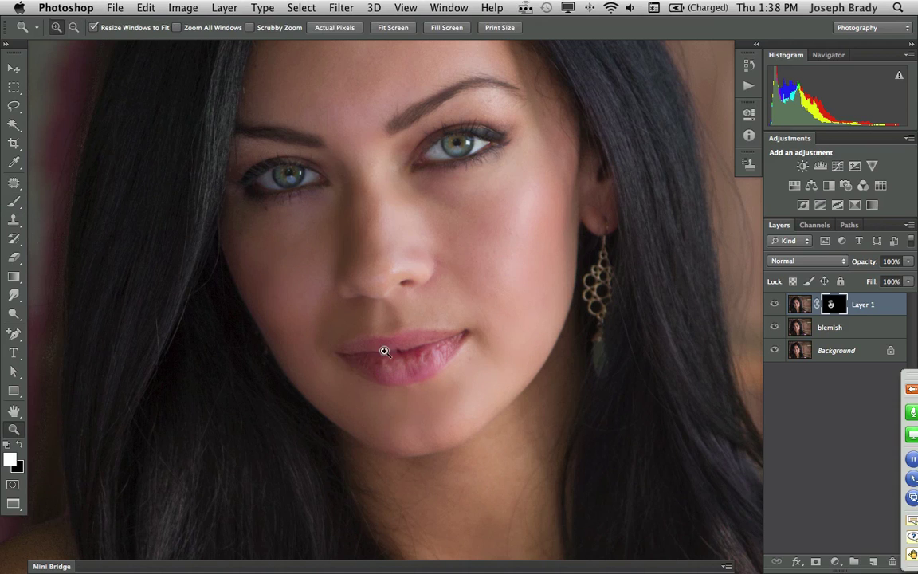
click(414, 377)
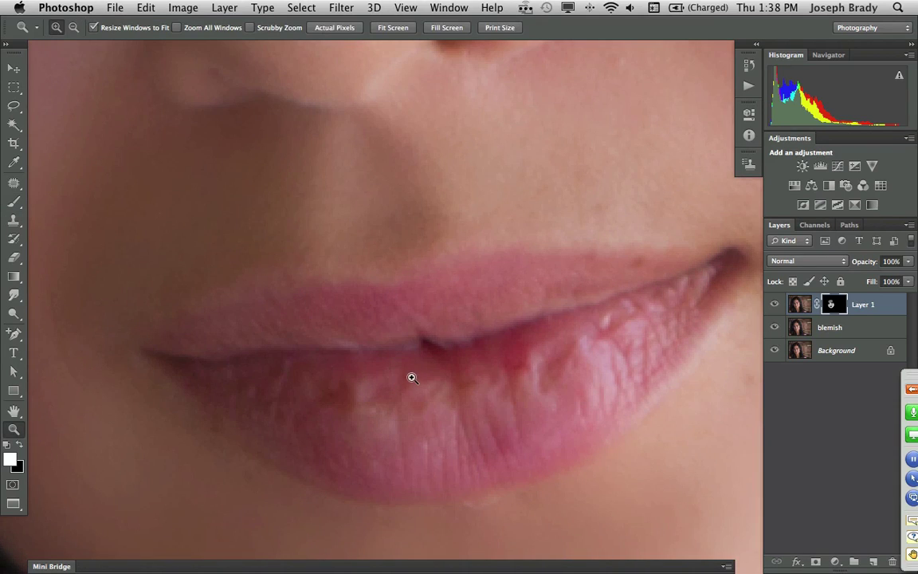
key(b)
mouse_move(455, 430)
mouse_down()
mouse_move(413, 430)
mouse_move(424, 432)
mouse_up()
key(7)
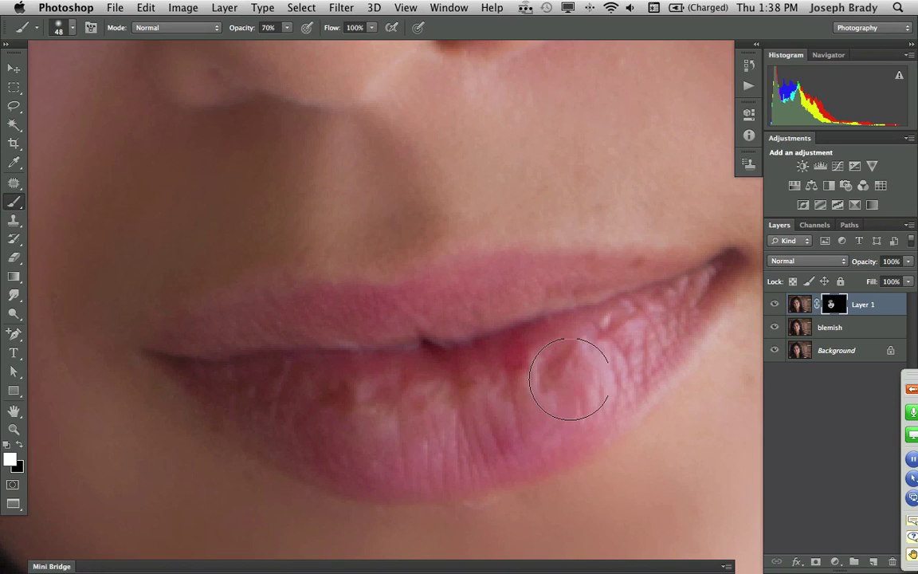
mouse_move(568, 378)
mouse_down()
mouse_move(323, 414)
mouse_move(390, 415)
mouse_move(542, 386)
mouse_move(603, 362)
mouse_move(643, 330)
mouse_up()
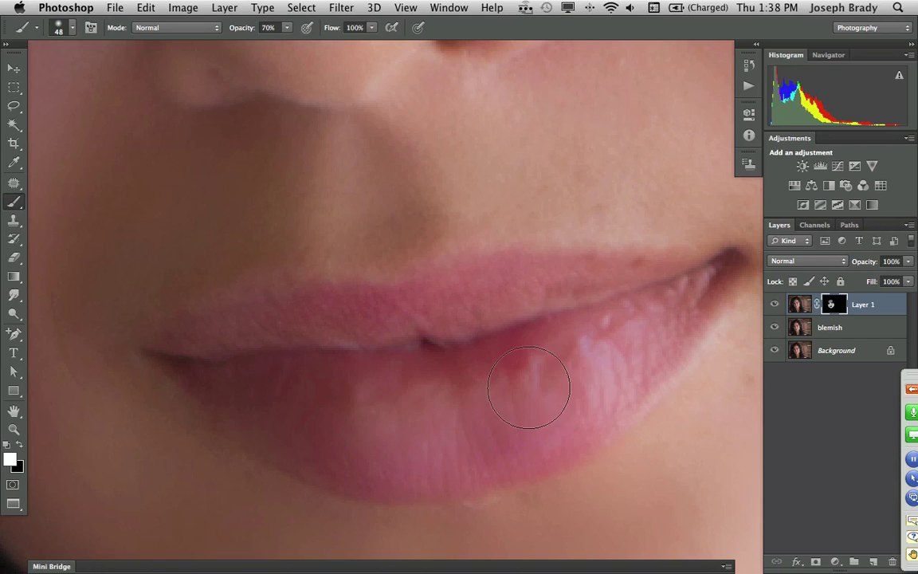
Smooth the upper lip and the skin around the mouth by painting the mask with a 45-pixel Brush at 40% opacity.
drag(478, 313, 453, 313)
key(4)
drag(164, 230, 195, 236)
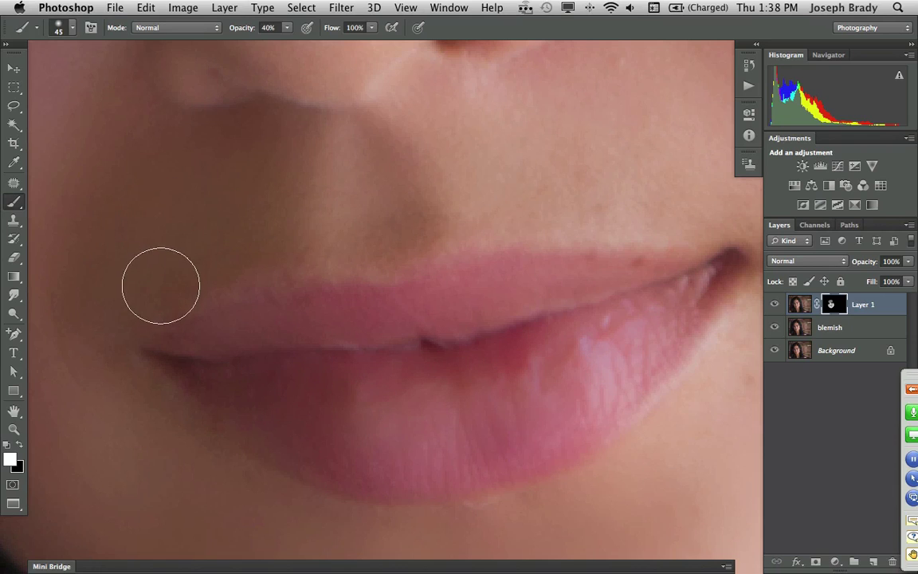
mouse_move(558, 301)
mouse_down()
mouse_move(516, 174)
mouse_move(492, 138)
mouse_up()
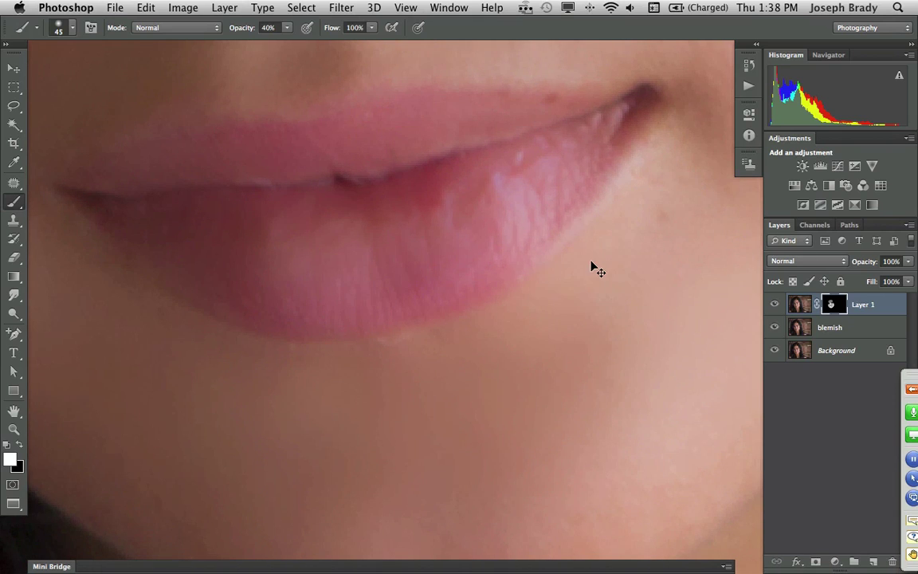
key(super+0)
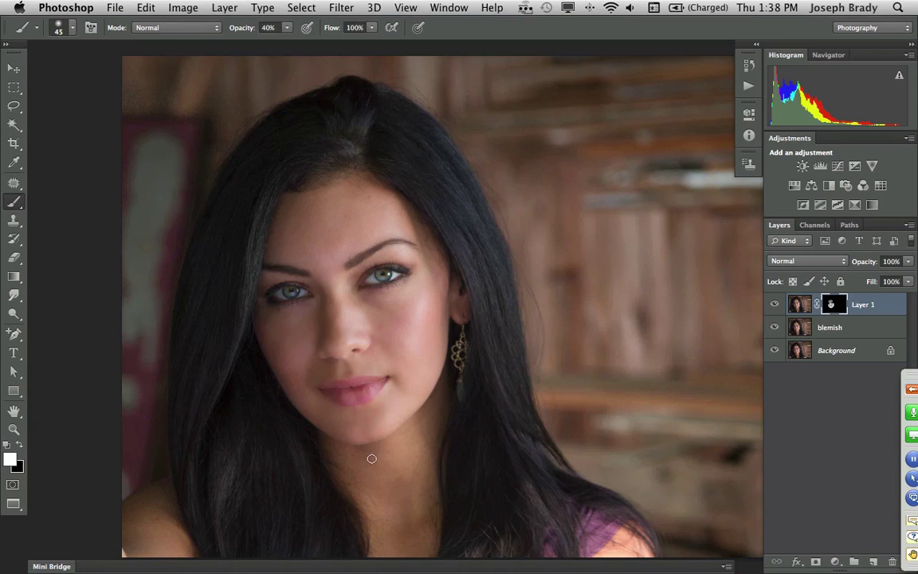
Smooth the neck by painting the layer mask with a 157-pixel white Brush at 40% opacity.
key(z)
mouse_move(280, 337)
mouse_down()
mouse_move(537, 553)
mouse_move(536, 570)
mouse_up()
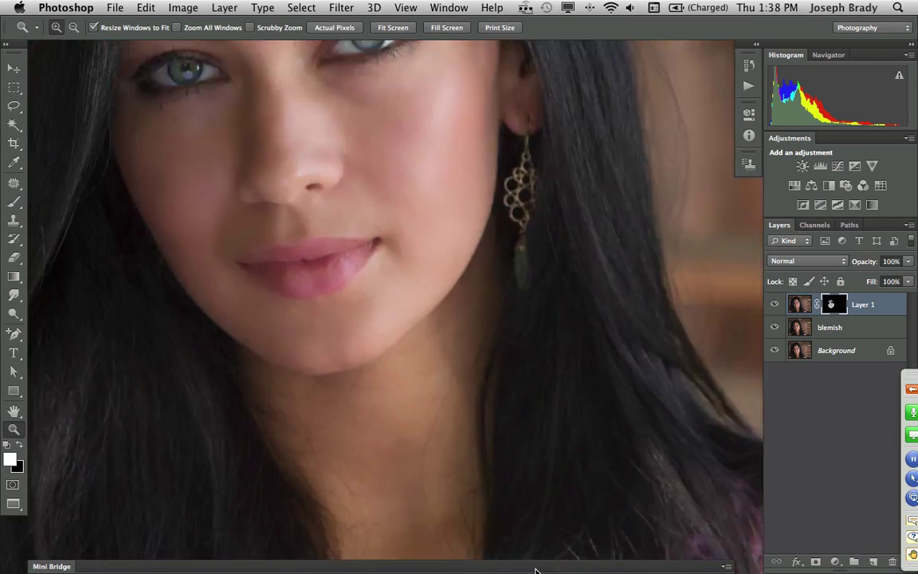
drag(512, 481, 471, 477)
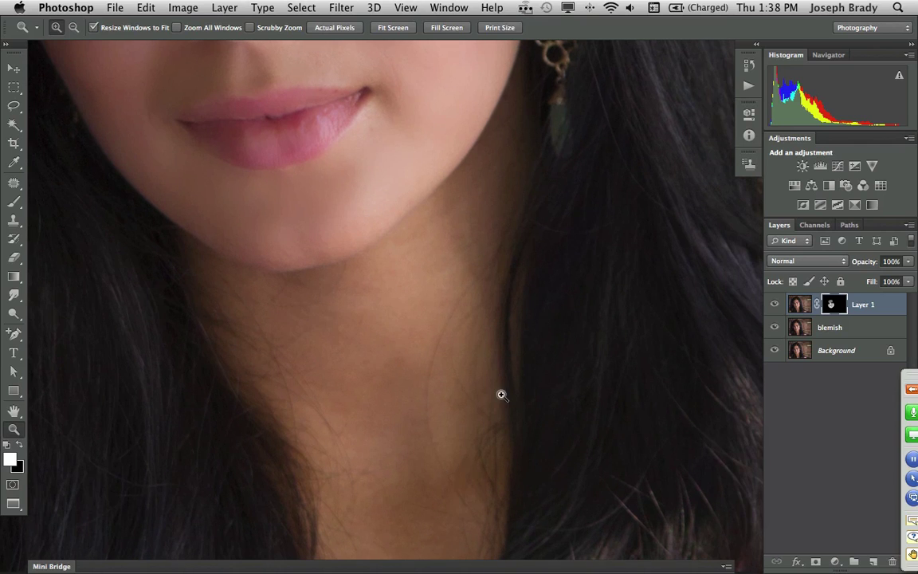
key(b)
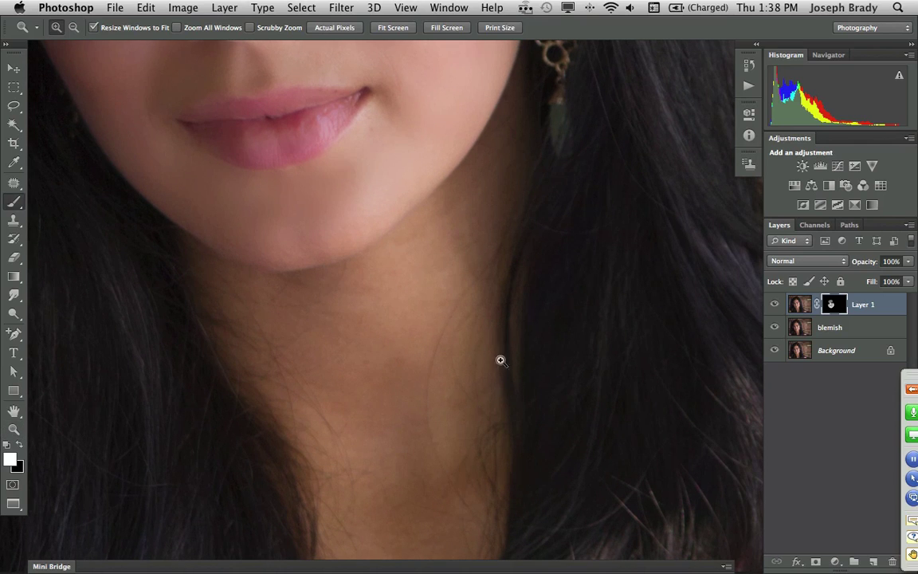
mouse_move(392, 326)
mouse_down()
mouse_move(431, 327)
mouse_move(422, 326)
mouse_up()
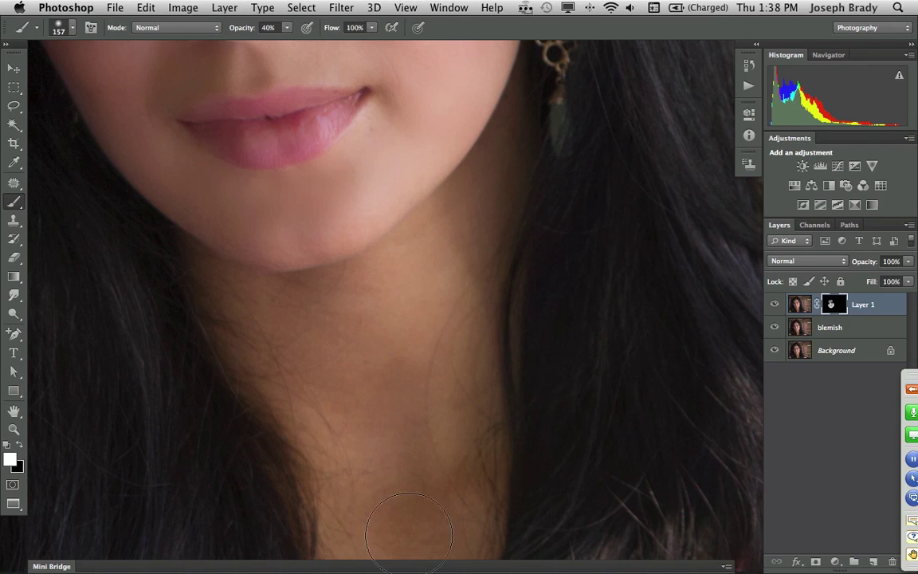
drag(368, 318, 336, 319)
Smooth the skin on both shoulders by painting white on Layer 1's mask with a 157-pixel Brush at 40% opacity.
scroll(590, 389, left, 10)
scroll(589, 388, down, 2)
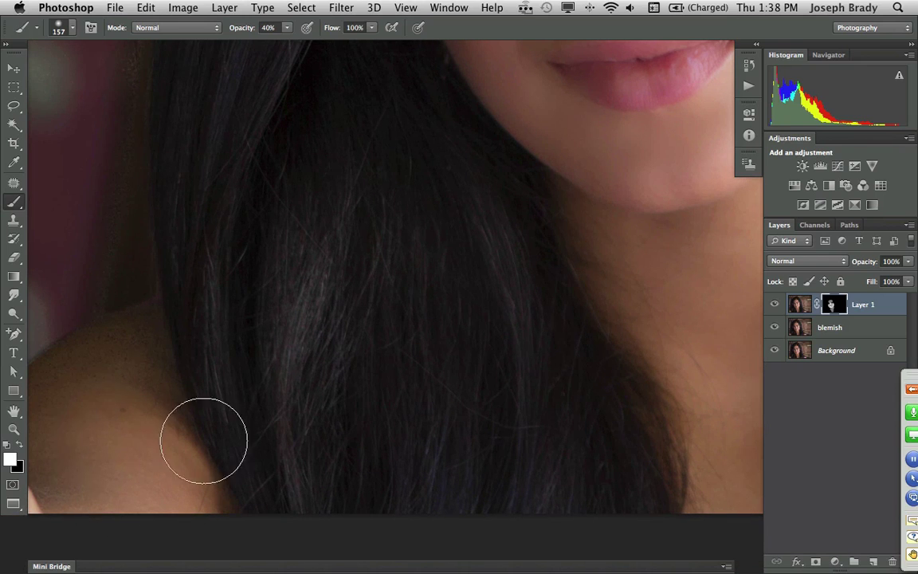
scroll(408, 416, left, 8)
scroll(408, 416, down, 1)
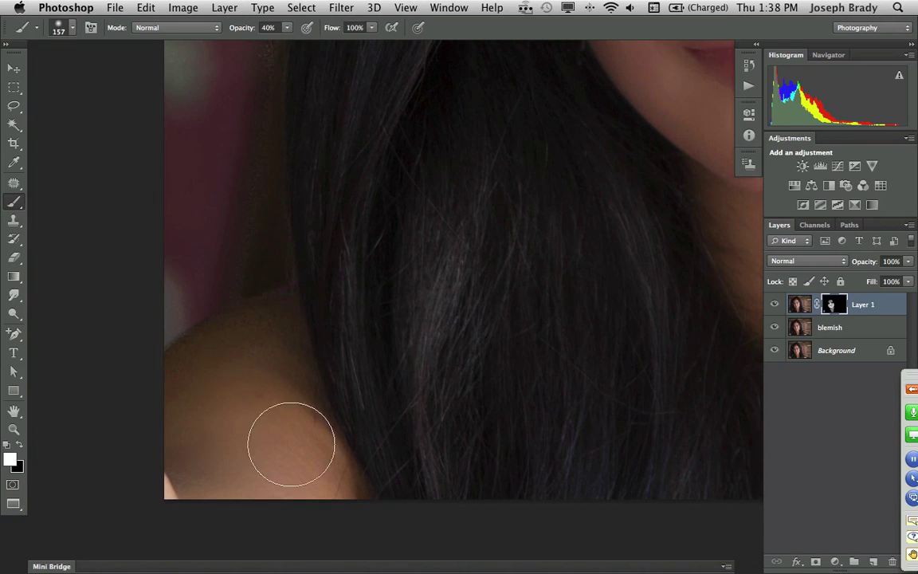
drag(611, 385, 316, 427)
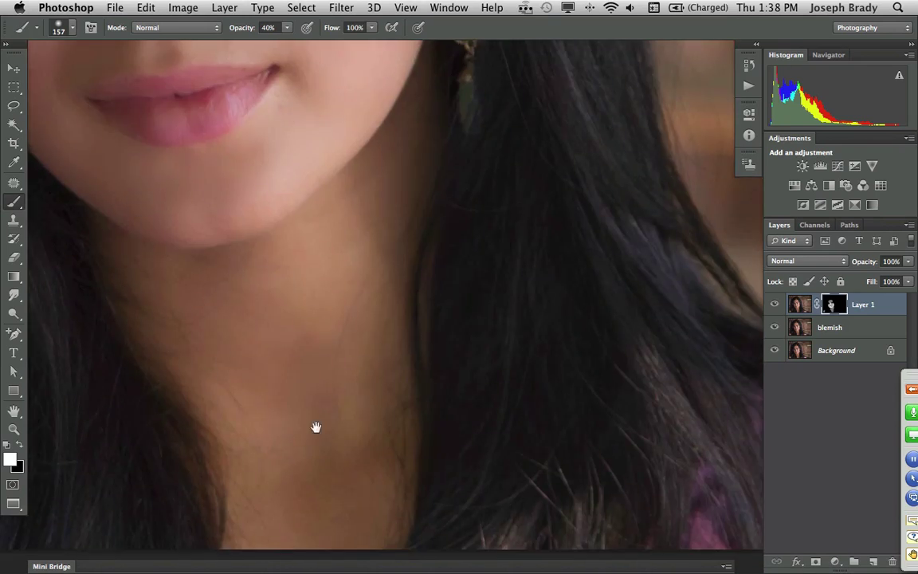
key(x)
scroll(389, 330, down, 4)
scroll(389, 329, right, 5)
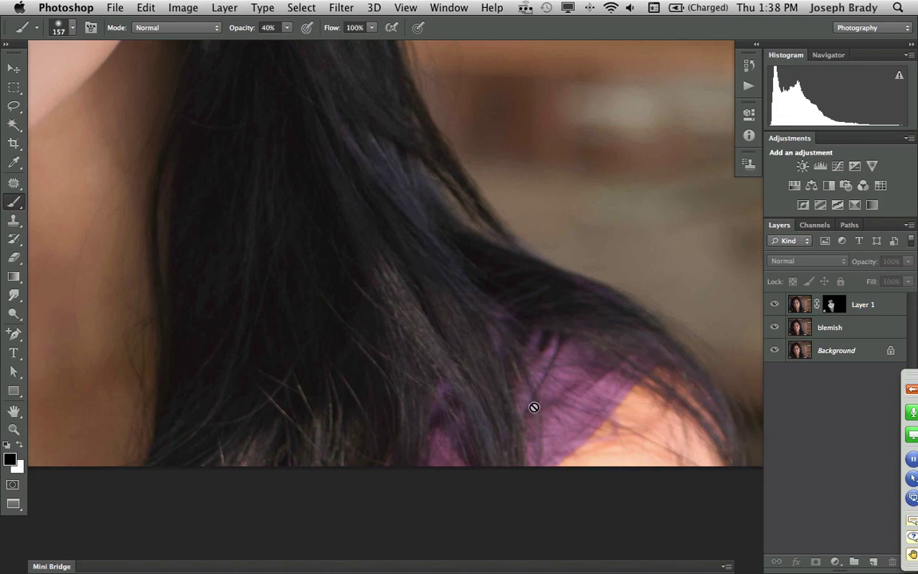
click(601, 451)
click(563, 215)
click(826, 309)
key(x)
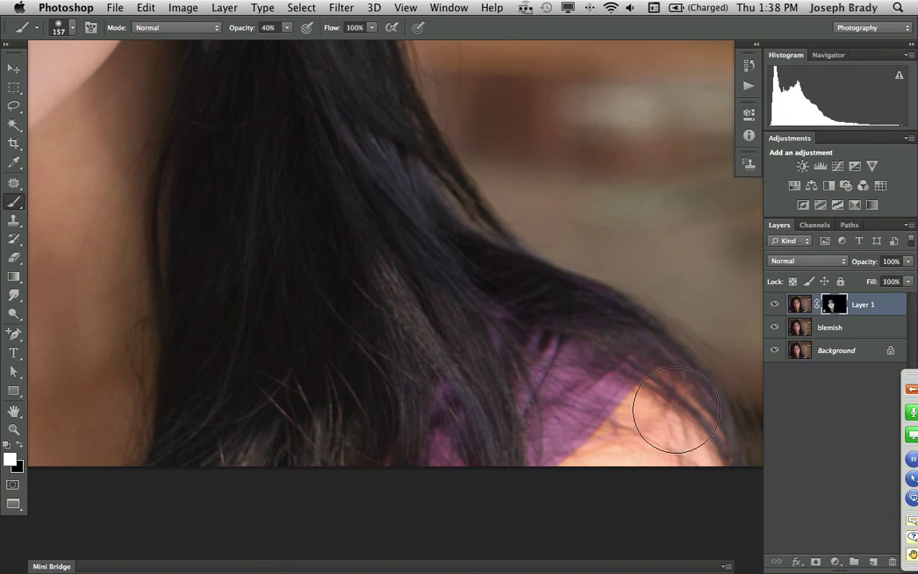
Compare the face with Layer 1 hidden and shown to examine the skin smoothing.
scroll(638, 460, up, 8)
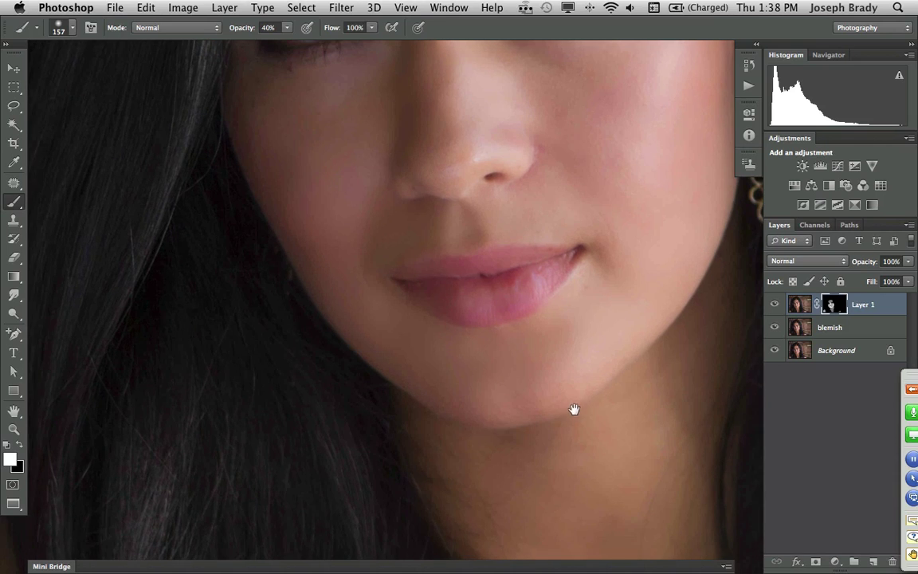
key(ctrl+minus)
key(ctrl+minus)
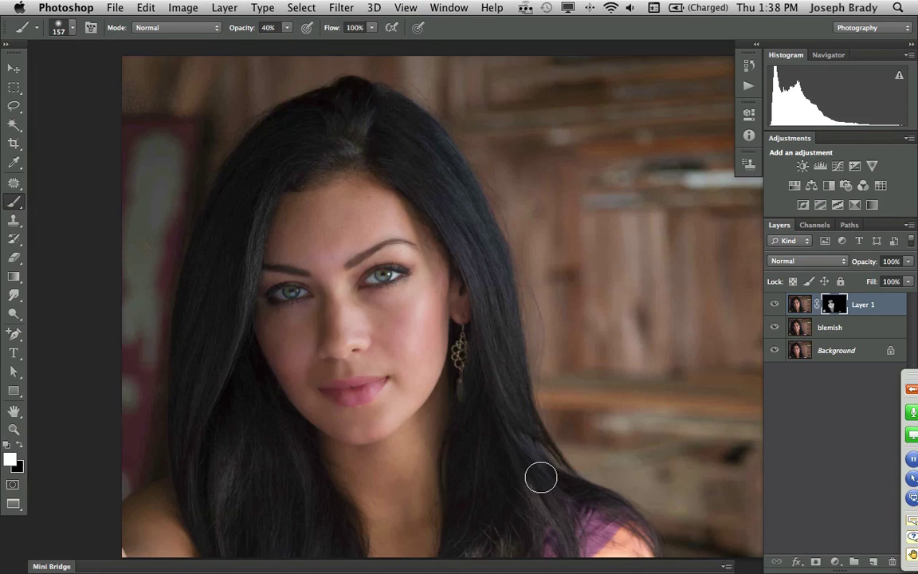
key(z)
click(371, 303)
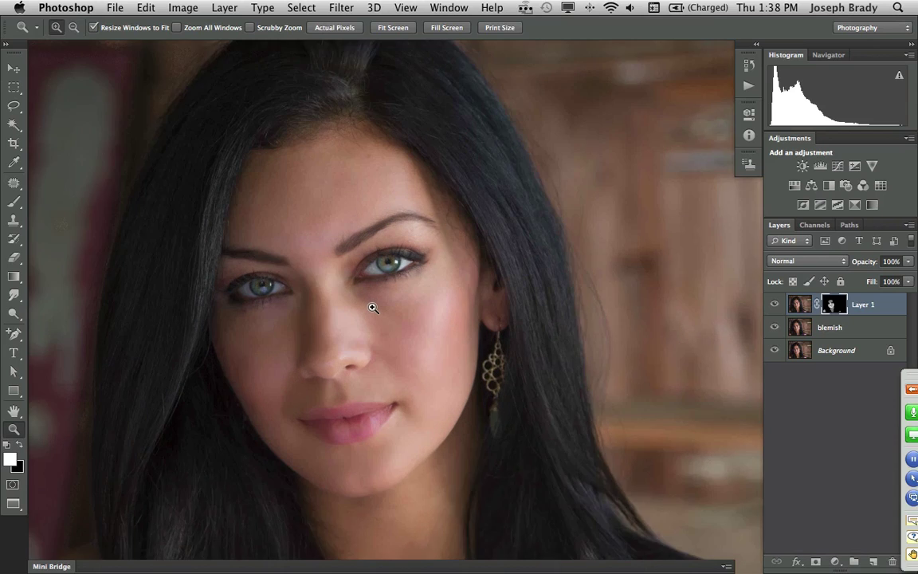
click(377, 322)
click(394, 330)
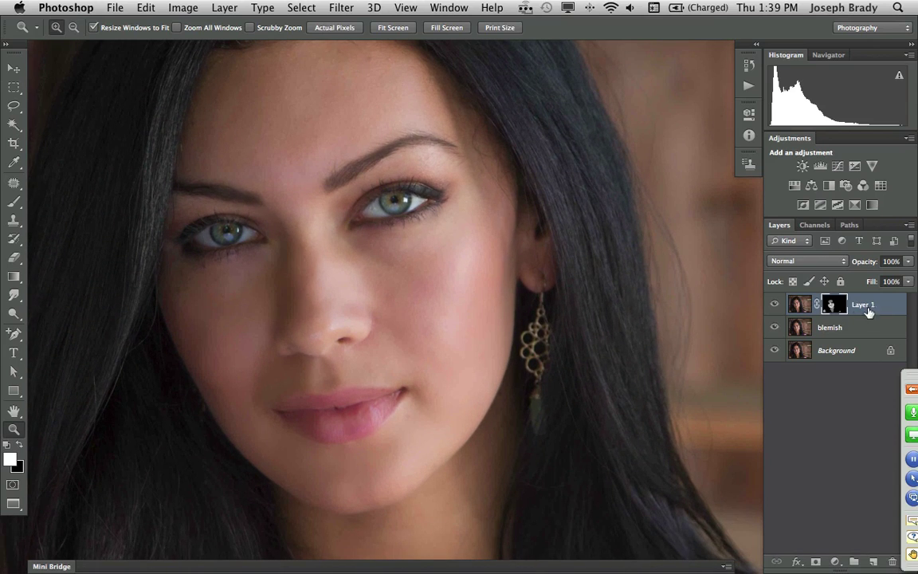
click(775, 306)
click(774, 305)
click(774, 306)
Lower Layer 1's opacity to 62% and compare the softer smoothing with the layer hidden and shown.
click(908, 263)
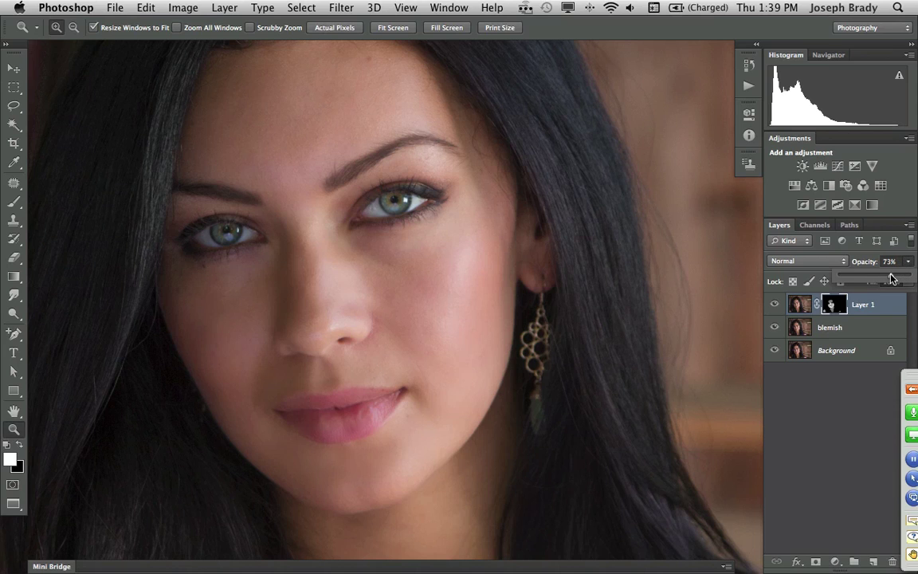
drag(888, 275, 882, 276)
click(775, 305)
click(775, 306)
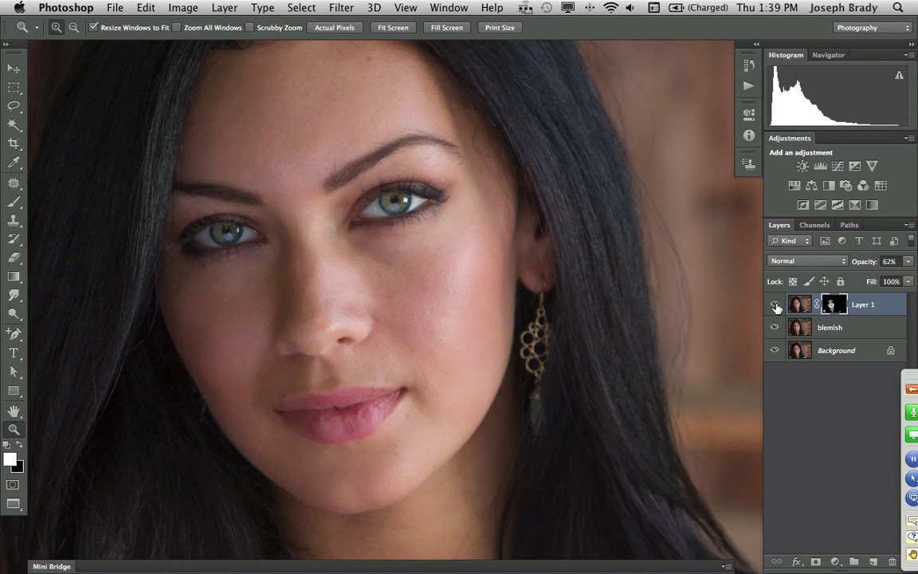
click(775, 306)
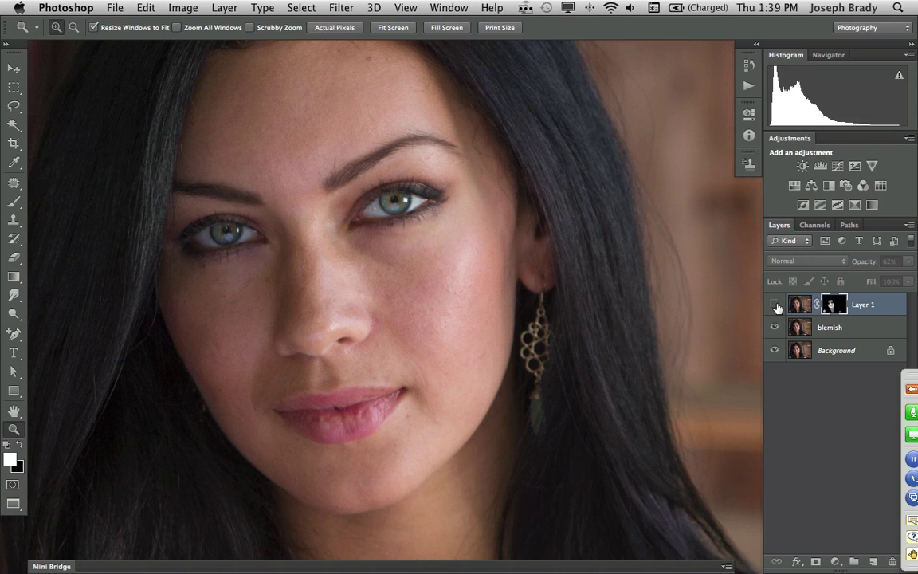
click(775, 306)
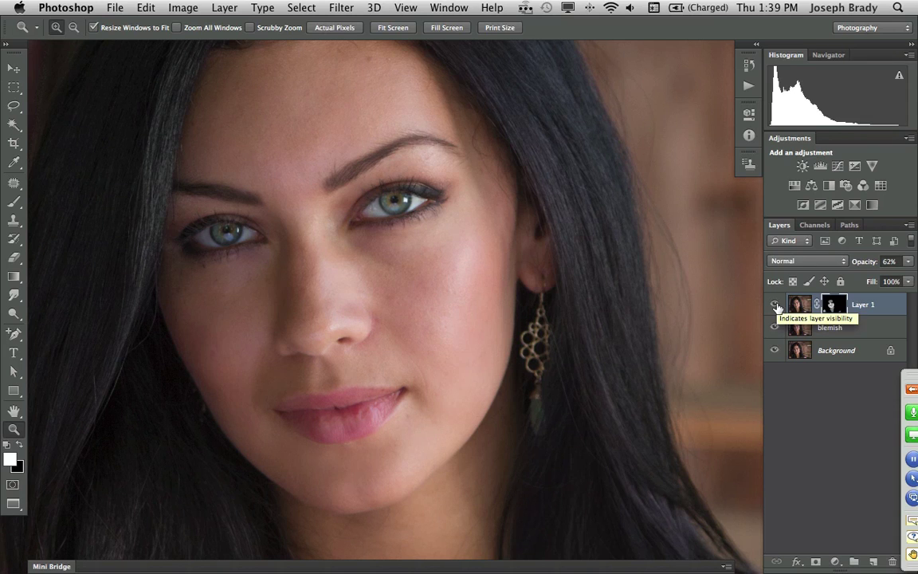
Try out Surface Blur settings in a preview, with a radius of 14 pixels and a threshold of 17 levels.
click(353, 7)
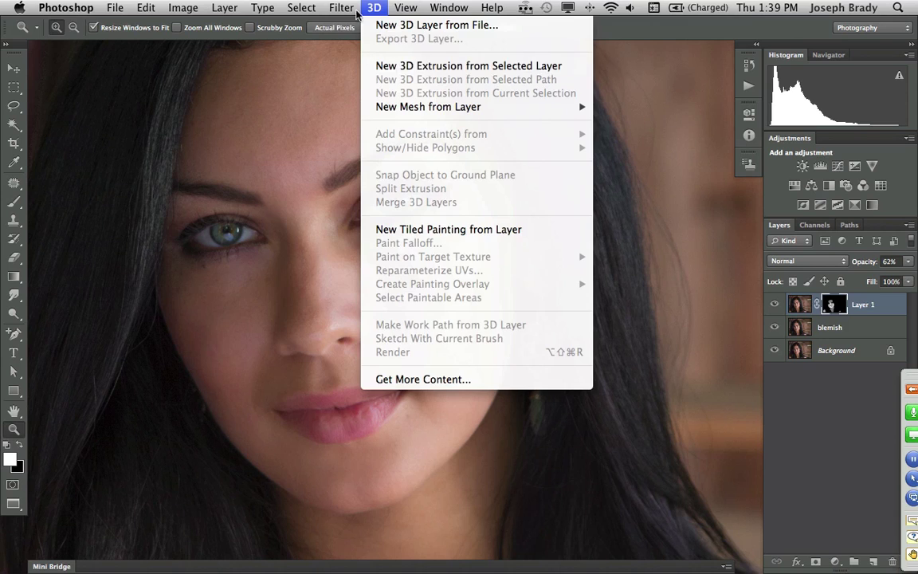
mouse_move(358, 178)
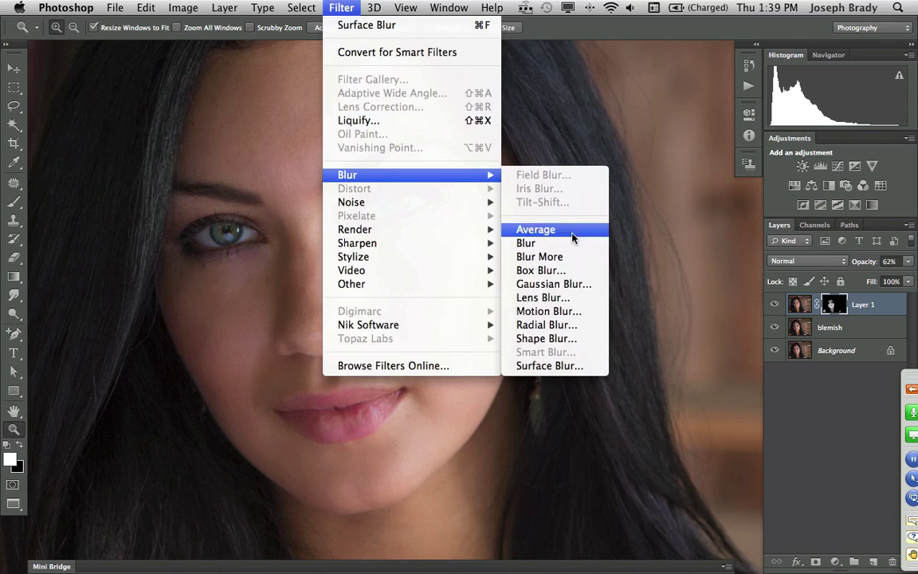
click(588, 366)
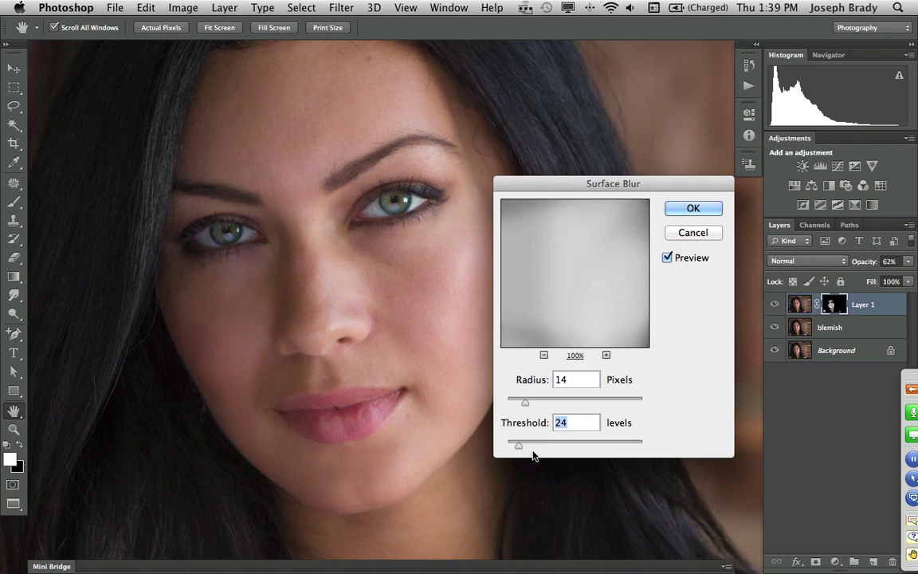
drag(518, 450, 514, 448)
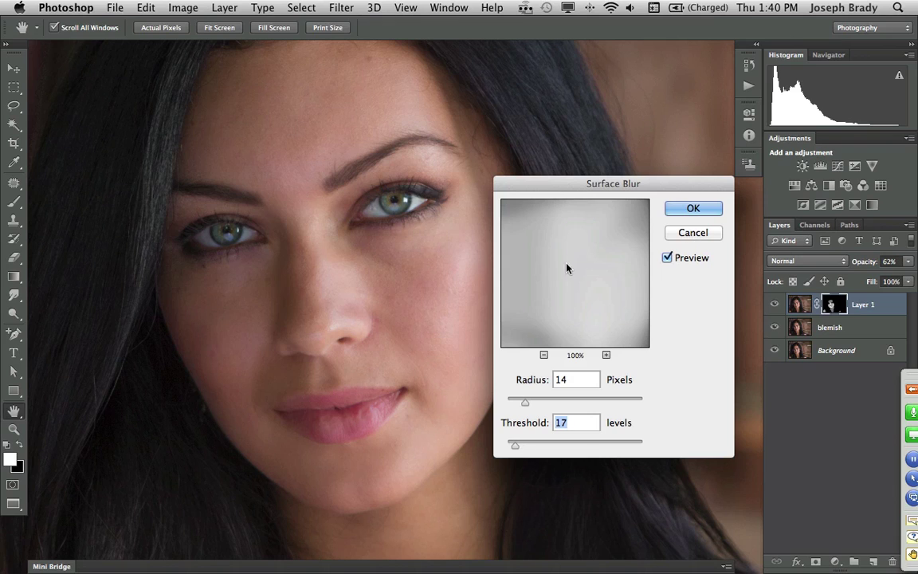
key(Up)
key(Up)
key(Up)
key(Up)
key(Up)
key(Up)
key(Up)
key(Up)
key(Up)
key(Up)
key(Up)
key(Up)
click(691, 233)
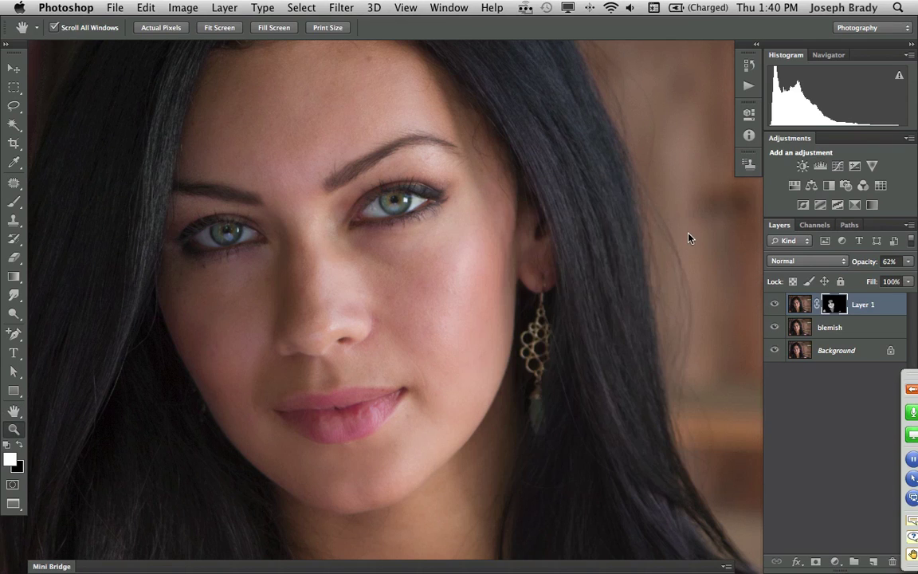
Set Layer 1's opacity to 100% and compare the portrait with the layer hidden and shown.
key(z)
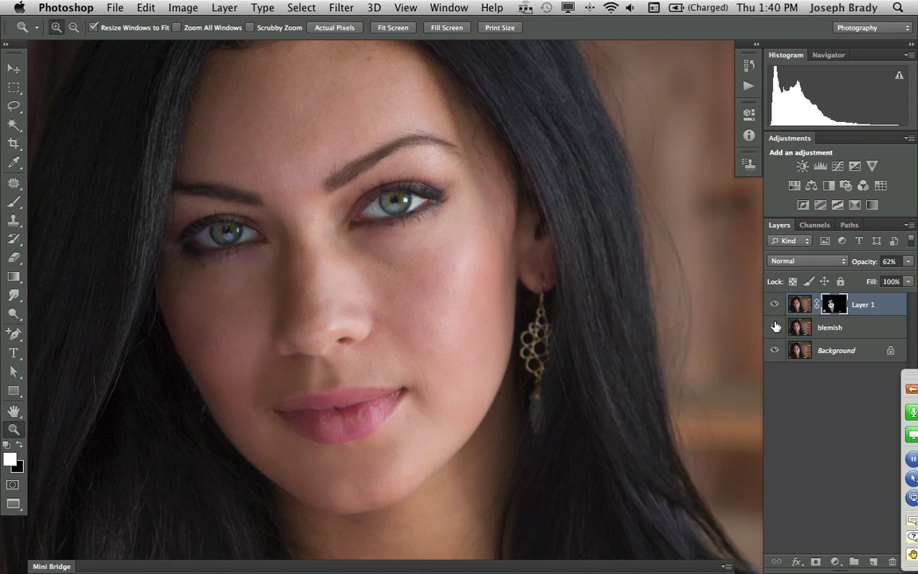
click(908, 261)
drag(883, 278, 909, 277)
click(773, 306)
click(774, 306)
alt+click(449, 287)
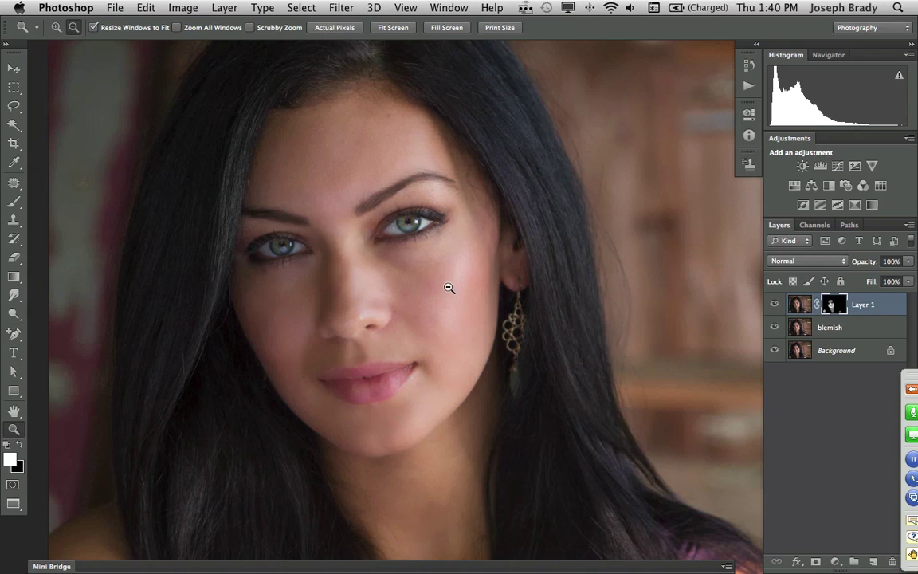
drag(439, 322, 479, 313)
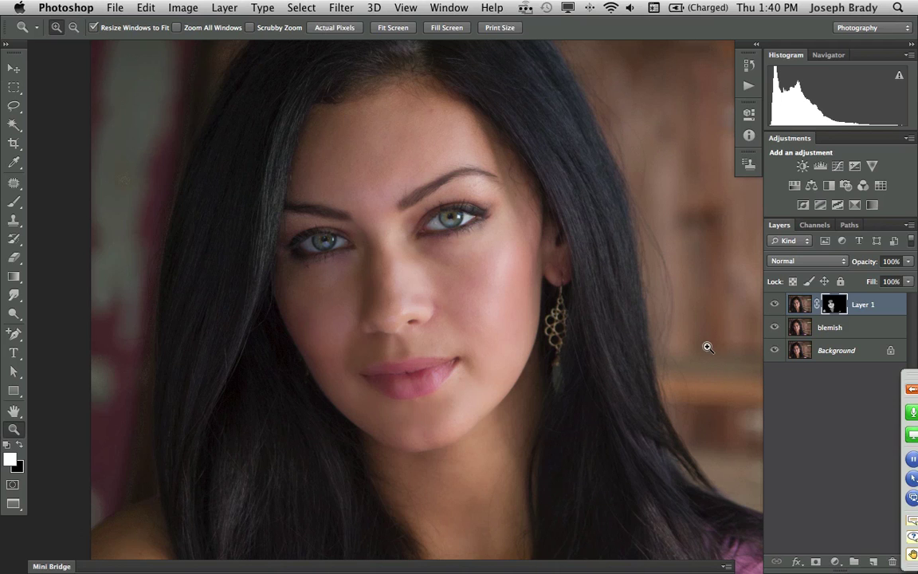
Add a Hue/Saturation adjustment layer with Saturation +38 above Layer 1 and fill its mask with black.
click(439, 228)
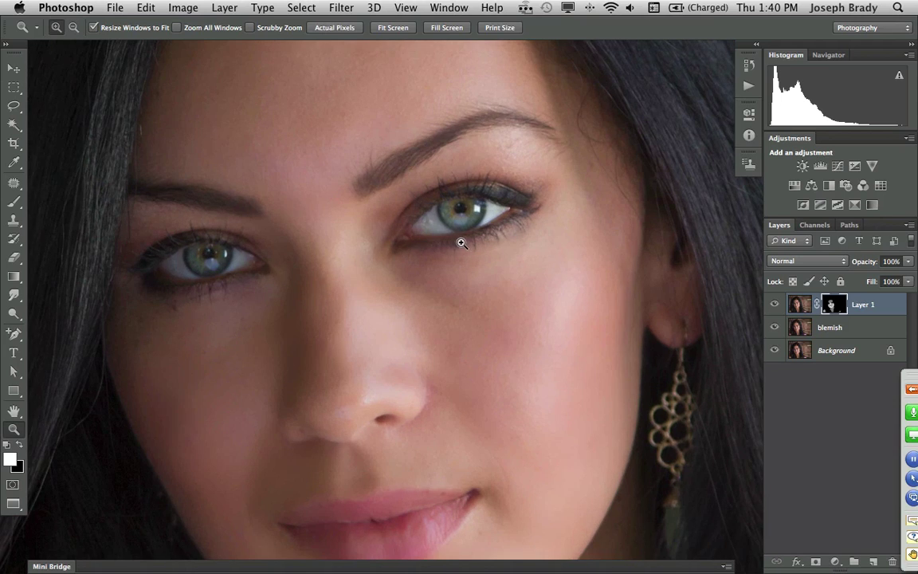
click(469, 262)
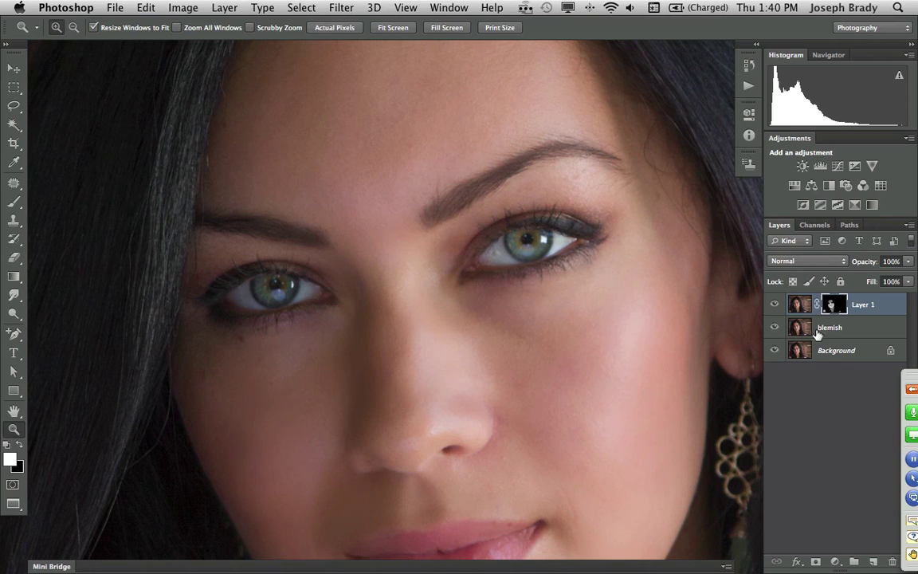
click(835, 562)
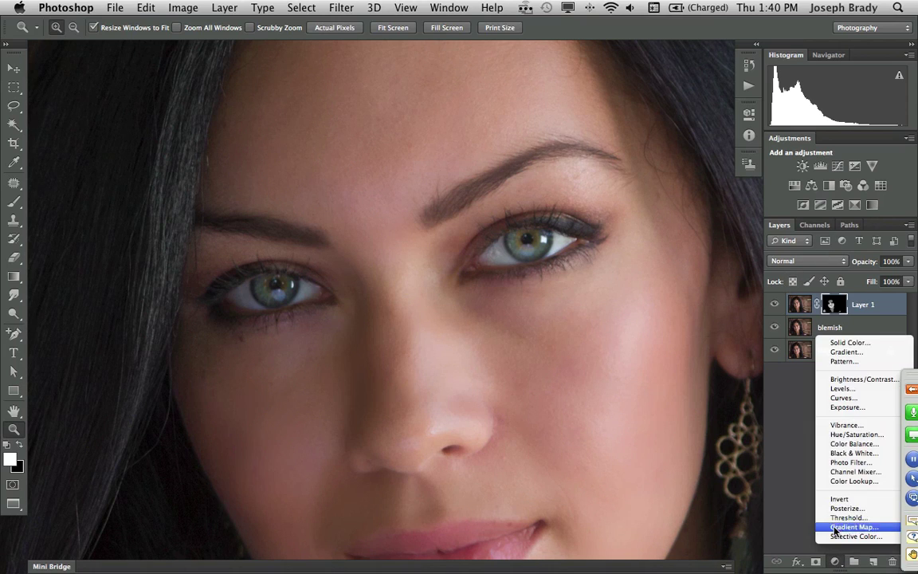
click(876, 438)
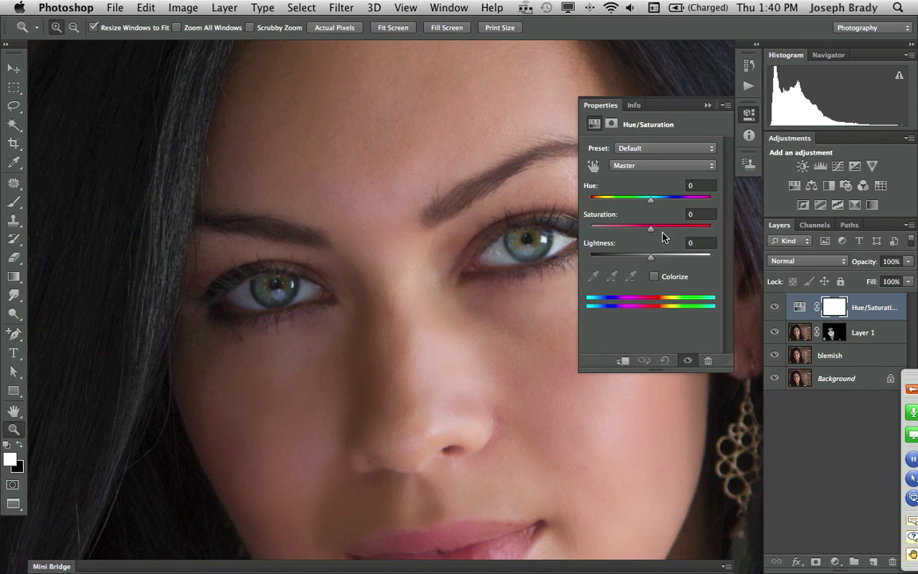
click(675, 233)
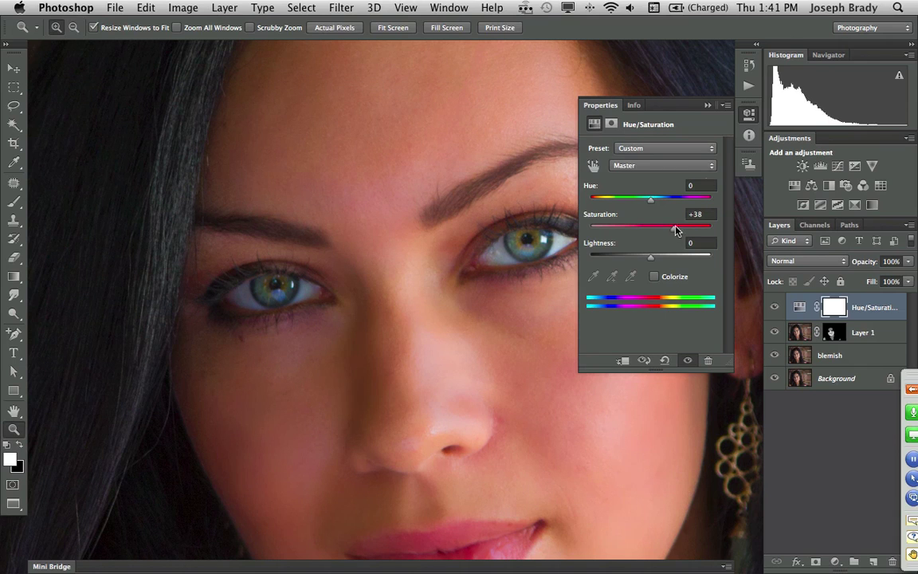
click(706, 105)
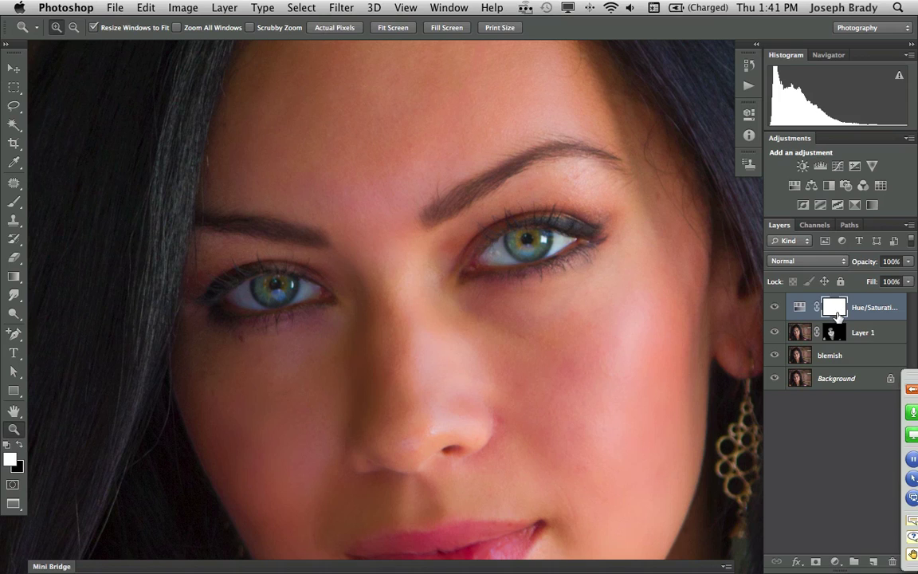
key(x)
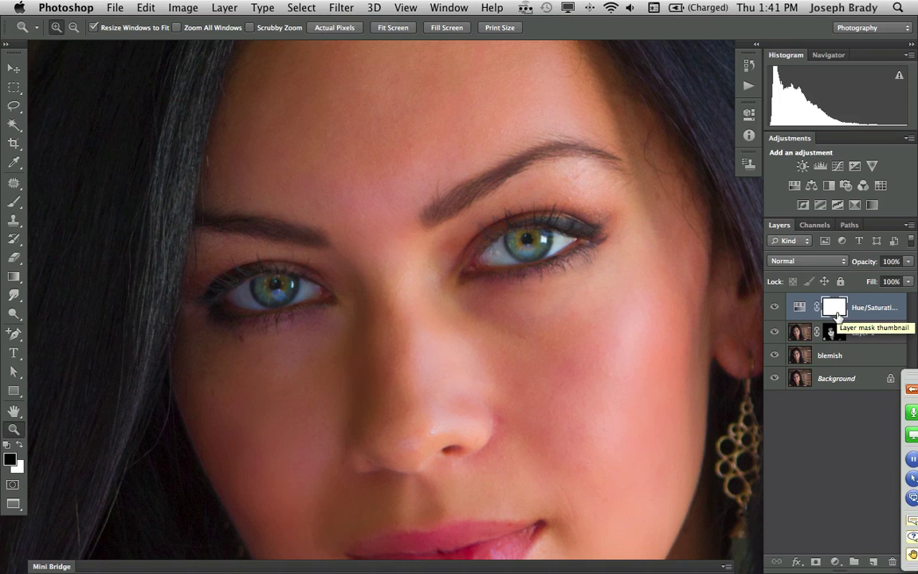
key(alt+BackSpace)
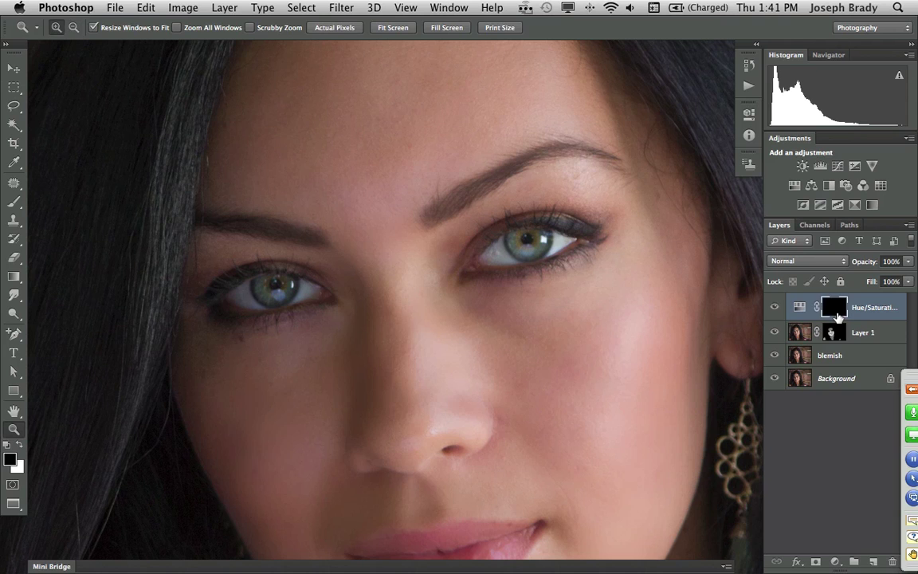
Reveal the saturation in the iris nearest the earring by painting the mask with a 23-pixel white Brush at 60% opacity.
key(b)
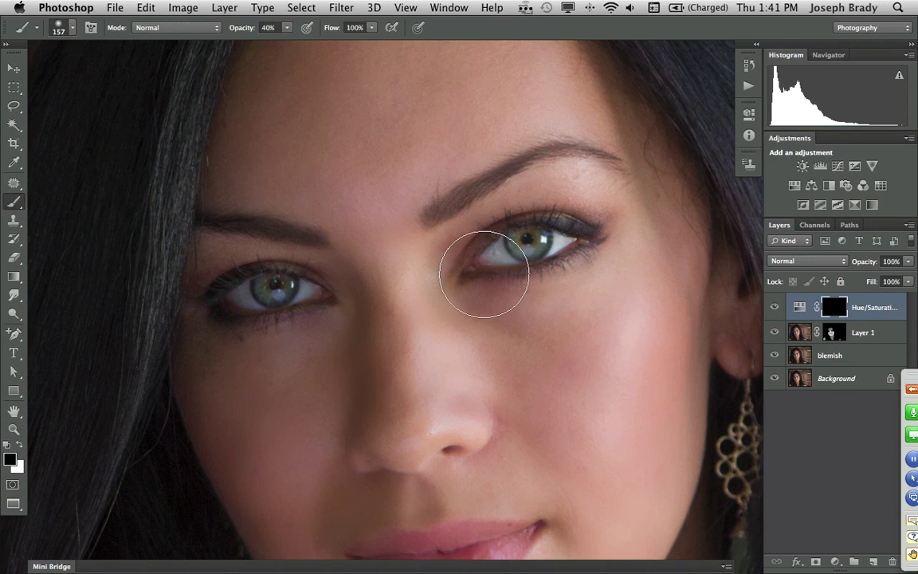
mouse_move(508, 282)
mouse_down()
mouse_move(473, 287)
mouse_move(485, 280)
mouse_up()
key(z)
click(524, 263)
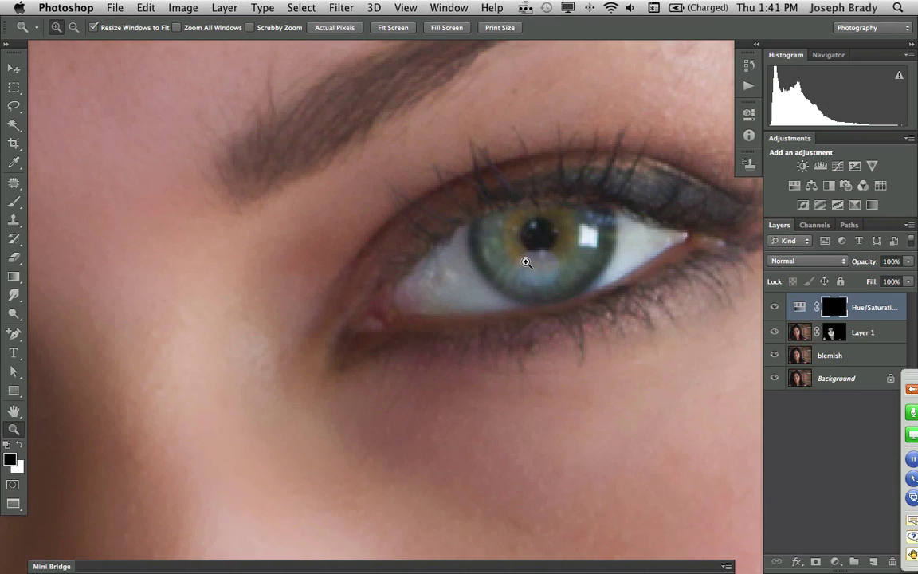
key(b)
drag(510, 249, 485, 249)
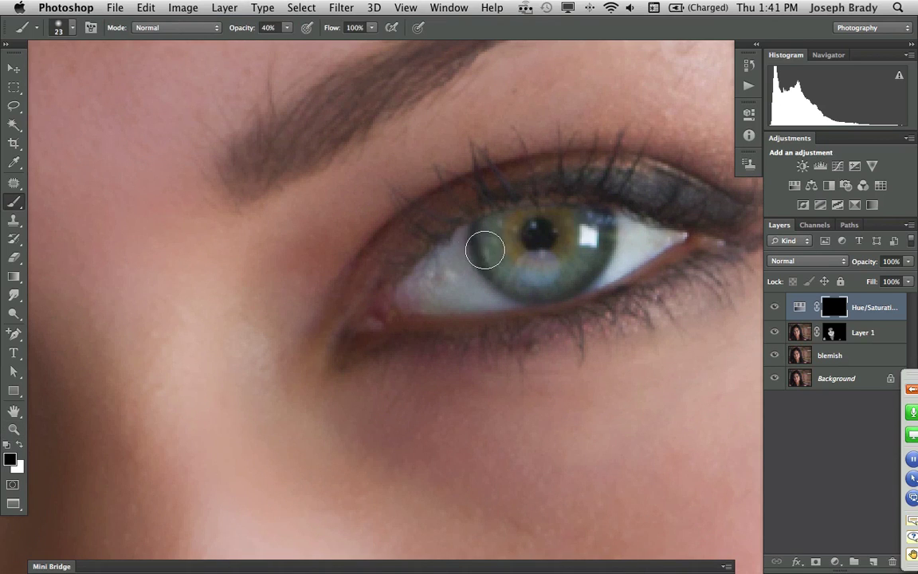
key(6)
key(x)
mouse_move(500, 236)
mouse_down()
mouse_move(536, 272)
mouse_move(577, 266)
mouse_move(580, 222)
mouse_move(587, 250)
mouse_move(546, 278)
mouse_move(512, 267)
mouse_move(499, 233)
mouse_move(539, 273)
mouse_move(593, 244)
mouse_move(581, 265)
mouse_move(504, 282)
mouse_move(501, 231)
mouse_move(495, 240)
mouse_move(566, 271)
mouse_move(576, 225)
mouse_move(579, 255)
mouse_move(577, 225)
mouse_move(587, 260)
mouse_move(555, 288)
mouse_move(575, 267)
mouse_move(531, 286)
mouse_move(590, 253)
mouse_move(587, 228)
mouse_move(595, 249)
mouse_move(564, 283)
mouse_move(507, 267)
mouse_move(502, 227)
mouse_move(494, 246)
mouse_move(515, 274)
mouse_move(589, 266)
mouse_move(592, 227)
mouse_move(572, 279)
mouse_move(593, 238)
mouse_move(579, 223)
mouse_move(584, 234)
mouse_move(560, 268)
mouse_move(582, 226)
mouse_move(585, 253)
mouse_move(560, 268)
mouse_move(572, 251)
mouse_move(535, 266)
mouse_move(501, 230)
mouse_move(499, 239)
mouse_move(528, 261)
mouse_up()
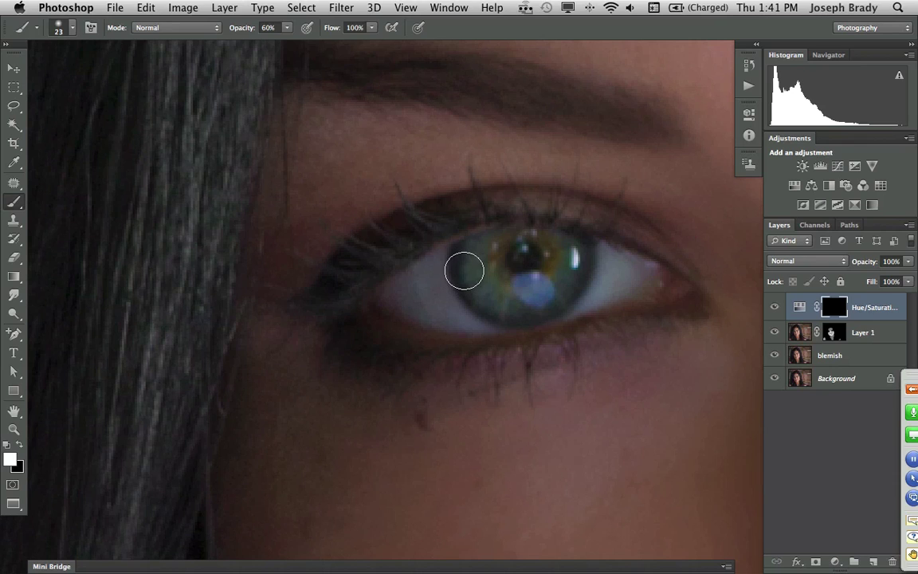
Reveal the saturation in the iris farther from the earring by painting the Hue/Saturation mask with white at 70% brush opacity.
key(7)
mouse_move(484, 250)
mouse_down()
mouse_move(498, 287)
mouse_move(475, 277)
mouse_move(527, 307)
mouse_move(559, 282)
mouse_move(561, 253)
mouse_move(571, 259)
mouse_move(556, 281)
mouse_move(564, 251)
mouse_move(535, 289)
mouse_move(482, 281)
mouse_move(478, 250)
mouse_move(507, 303)
mouse_move(560, 301)
mouse_move(562, 256)
mouse_up()
drag(606, 303, 400, 322)
Compare the eye nearest the earring with the Hue/Saturation layer hidden and shown.
mouse_move(658, 305)
mouse_down()
mouse_move(478, 374)
mouse_move(276, 420)
mouse_up()
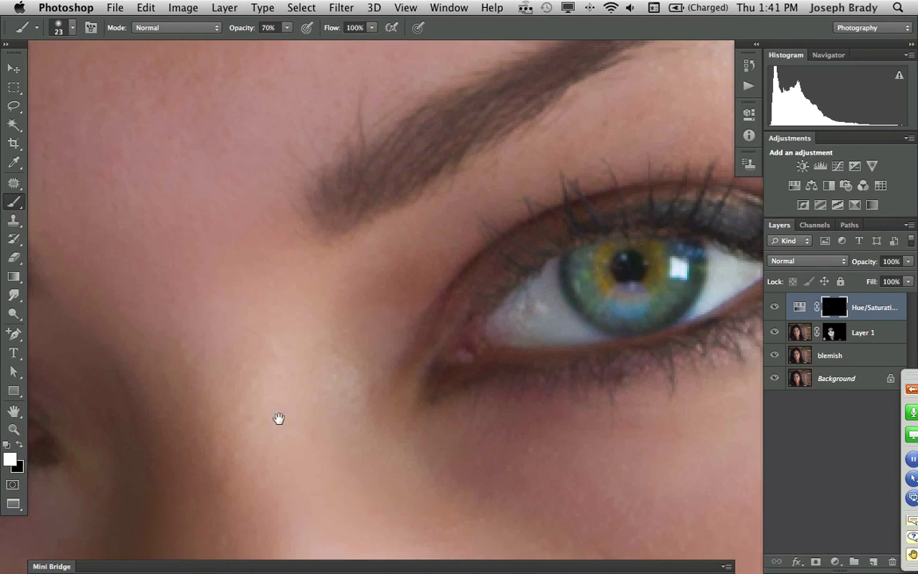
click(775, 310)
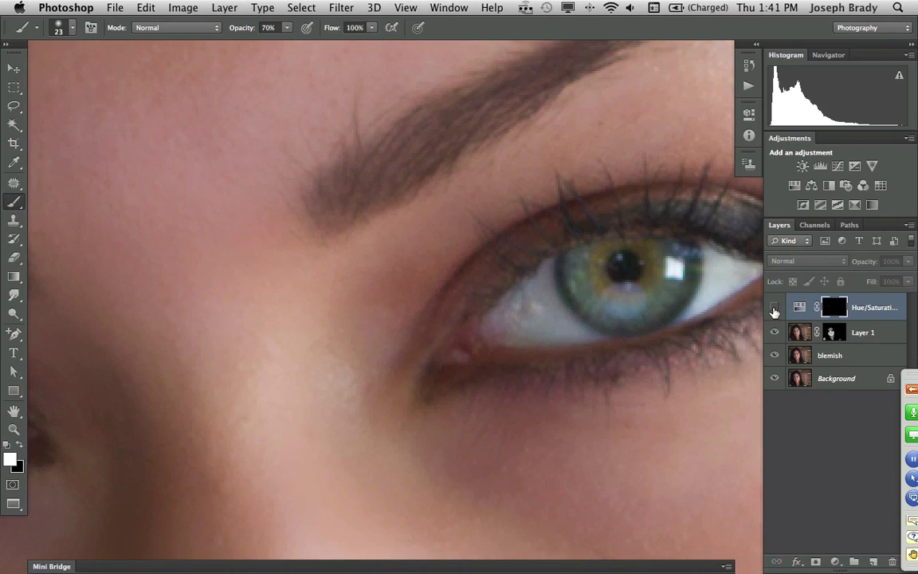
click(774, 309)
click(773, 309)
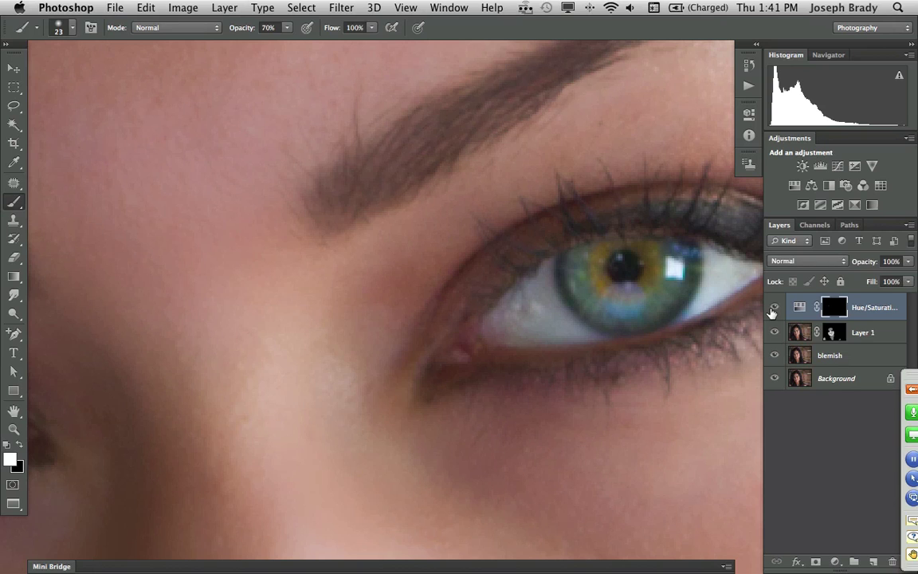
click(774, 309)
drag(681, 441, 596, 425)
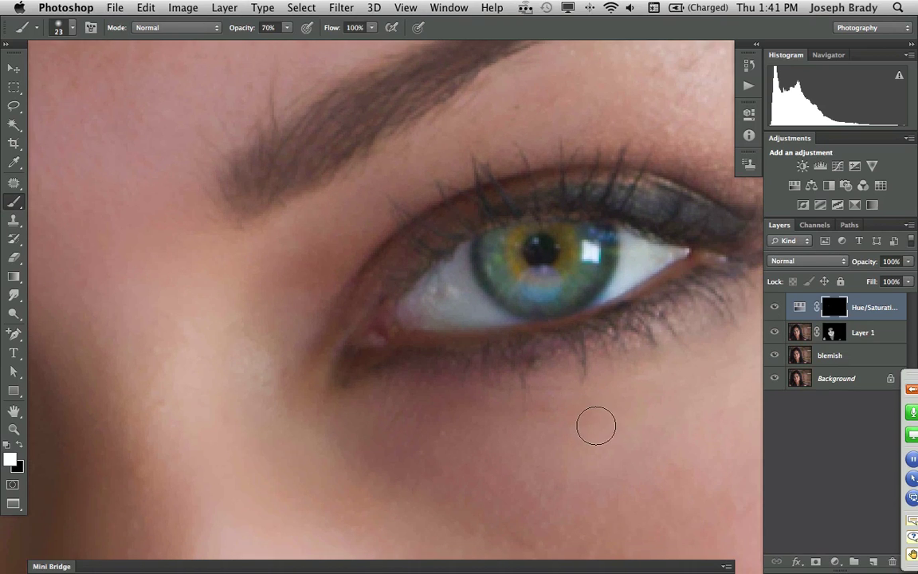
Add a new layer above the Hue/Saturation layer, fill it with 50% gray and set its blend mode to Overlay.
click(873, 563)
key(x)
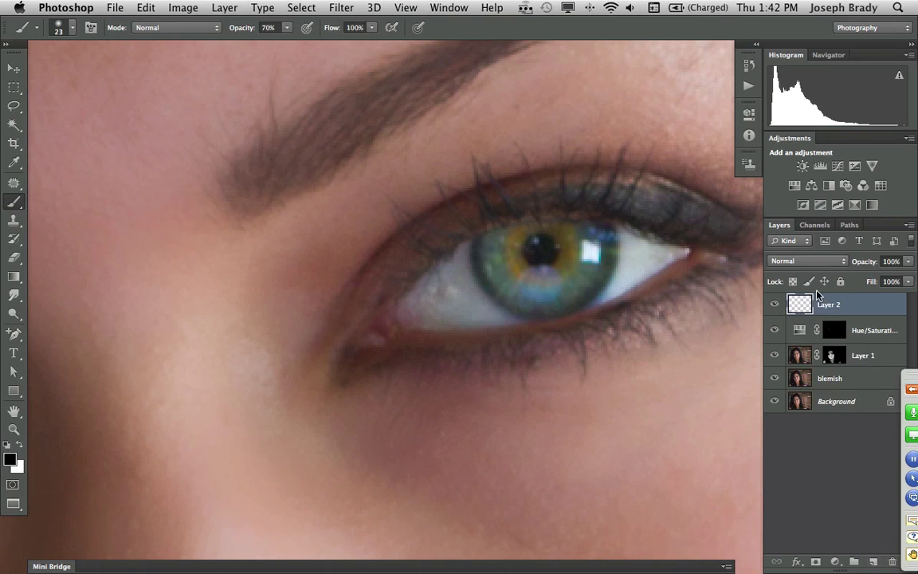
click(145, 8)
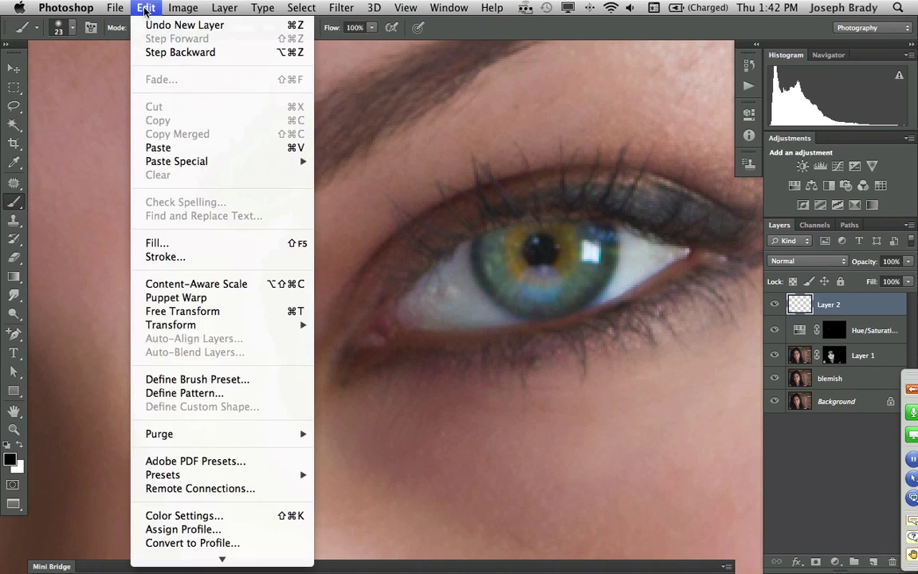
click(159, 242)
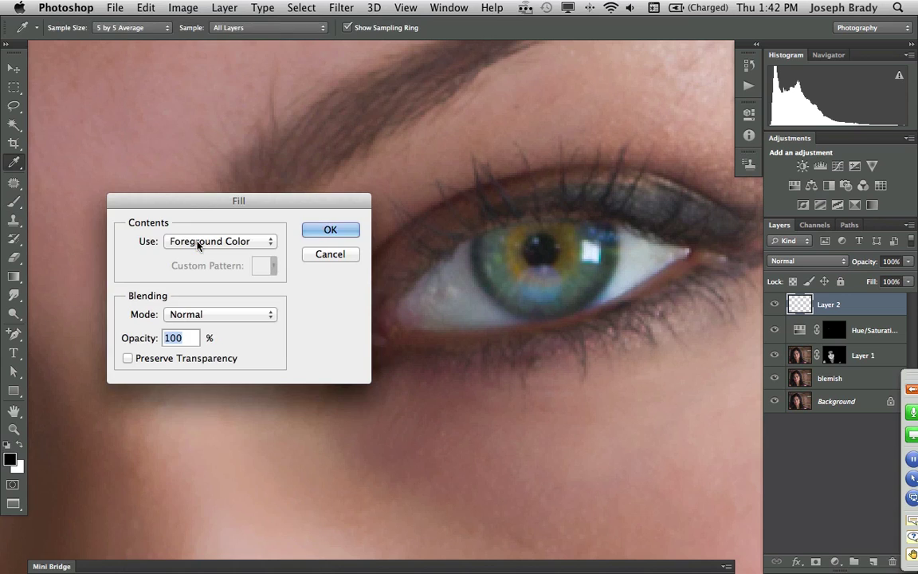
click(201, 241)
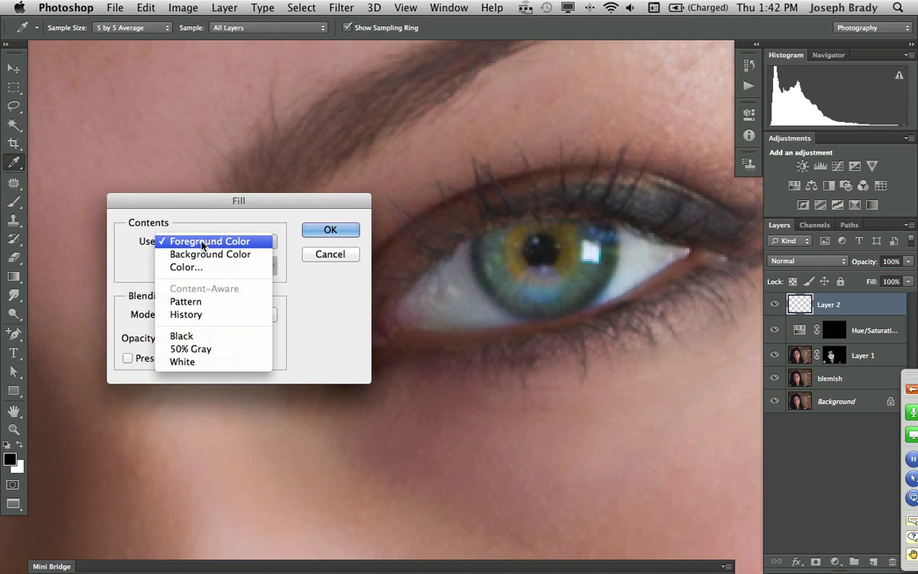
click(203, 349)
click(328, 231)
key(b)
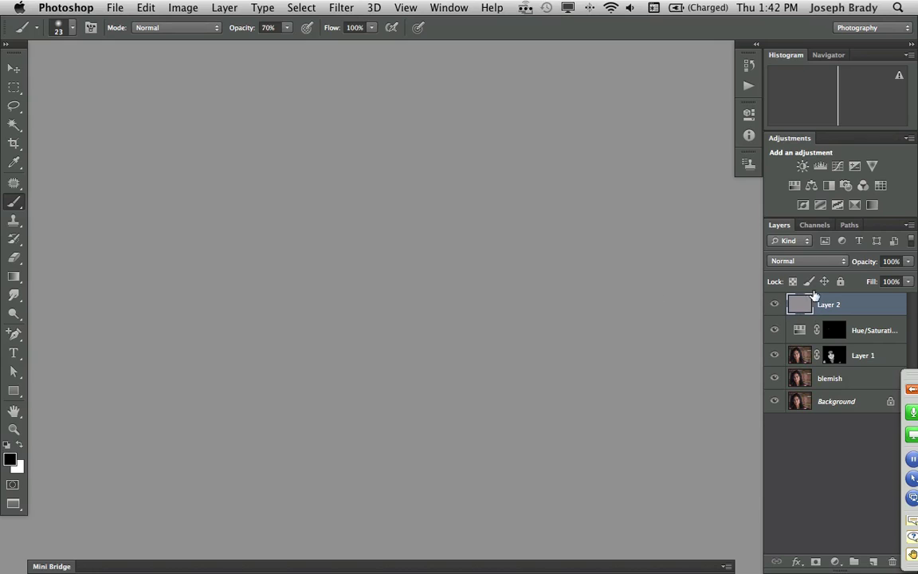
click(821, 262)
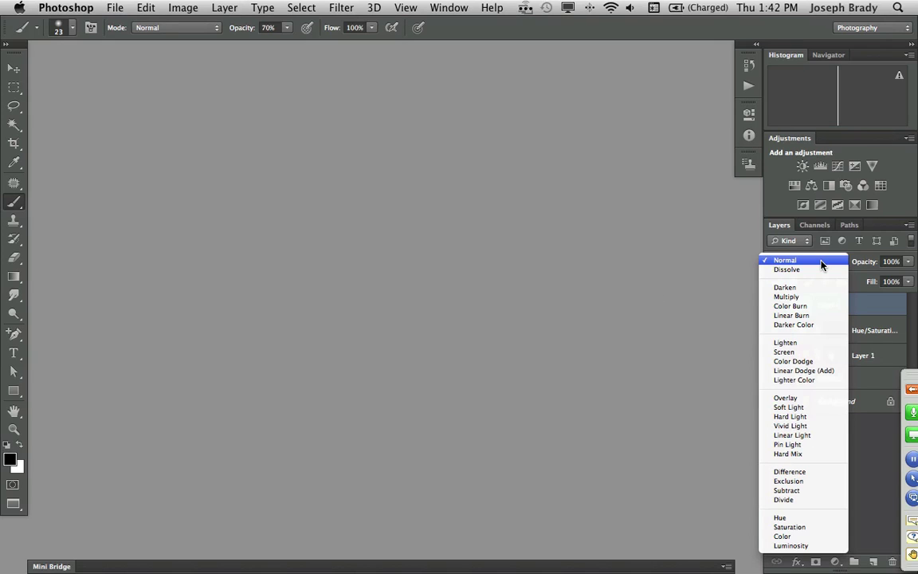
click(792, 397)
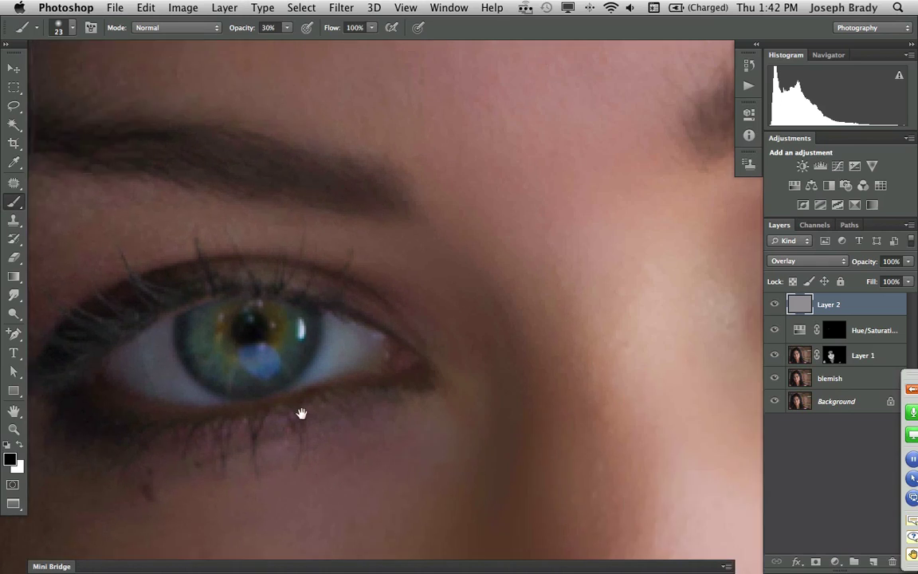
Brighten the catchlight in the eye nearest the earring by painting white on the gray Overlay layer with the Brush at 30% opacity.
mouse_move(301, 415)
mouse_down()
mouse_move(512, 377)
mouse_move(390, 405)
mouse_up()
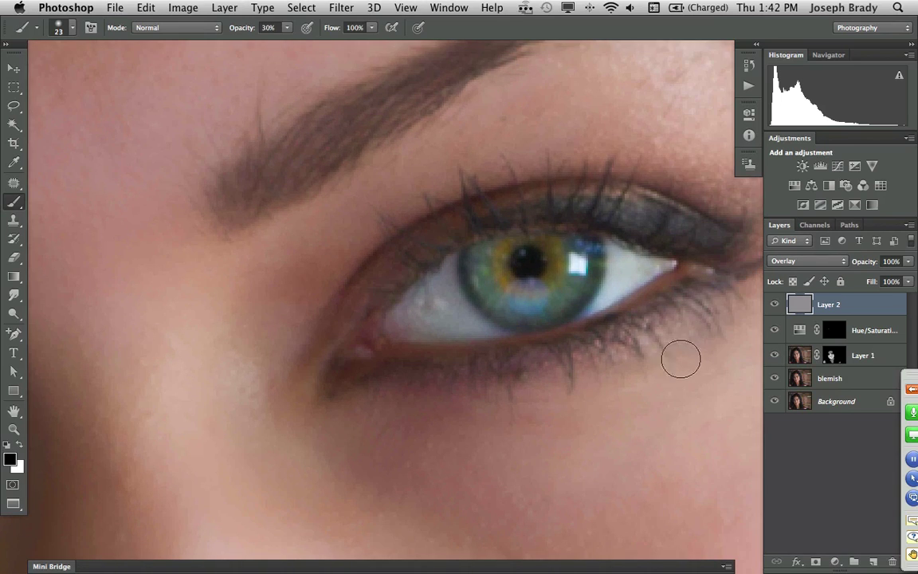
key(x)
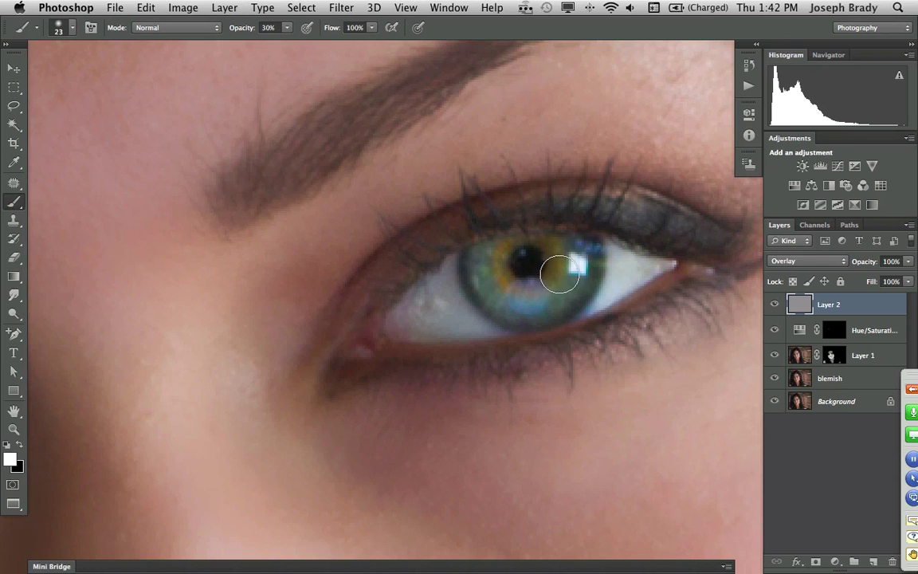
drag(565, 264, 552, 268)
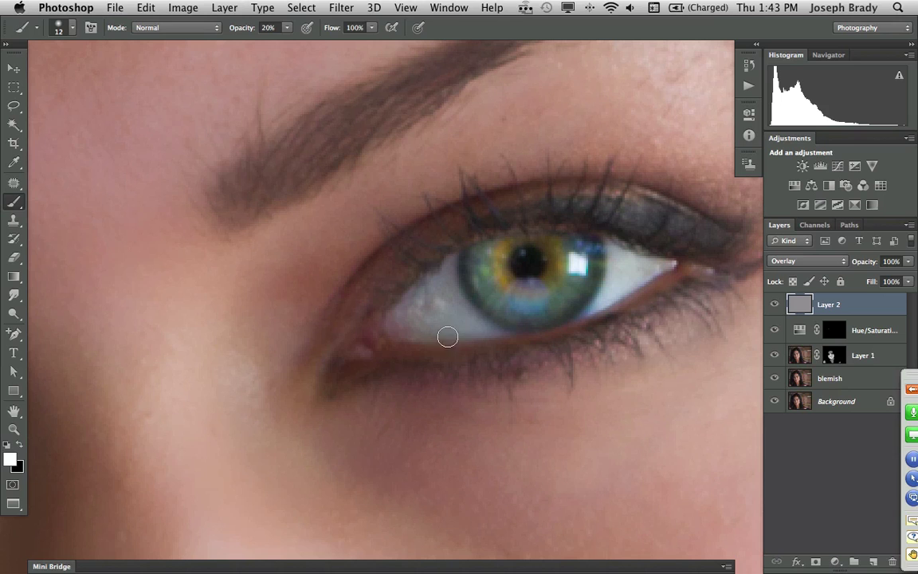
Brighten the catchlight and upper iris of the other eye on the Overlay layer with a 12-pixel white Brush at 20% opacity.
drag(266, 369, 714, 336)
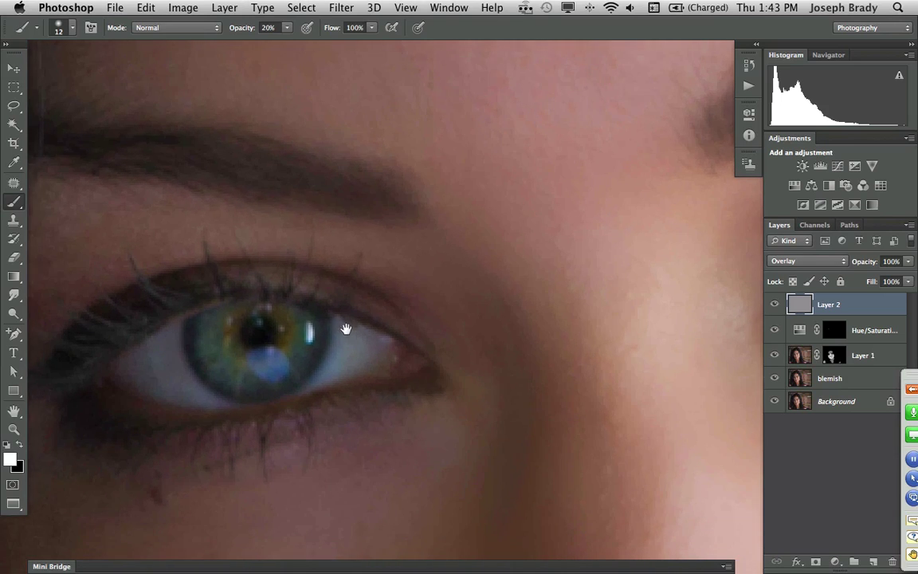
click(301, 331)
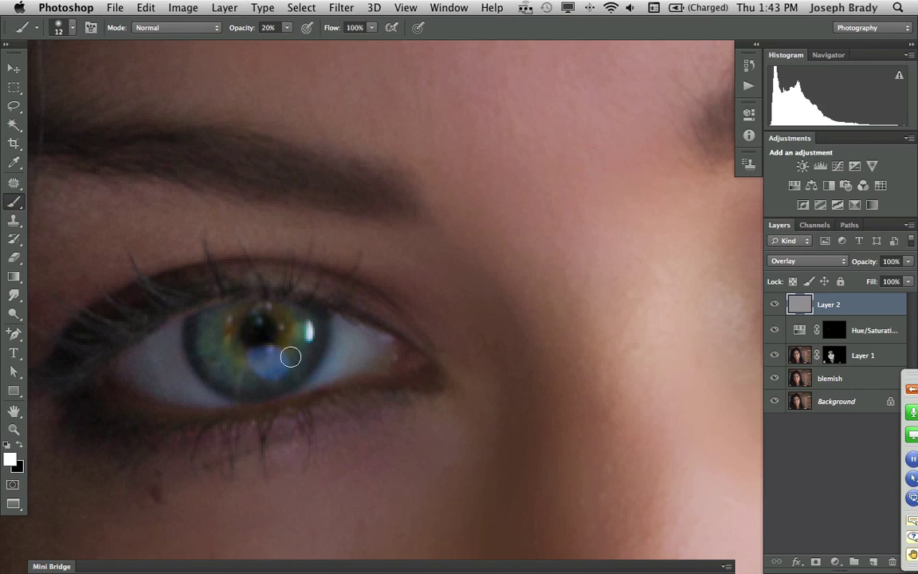
drag(238, 318, 229, 329)
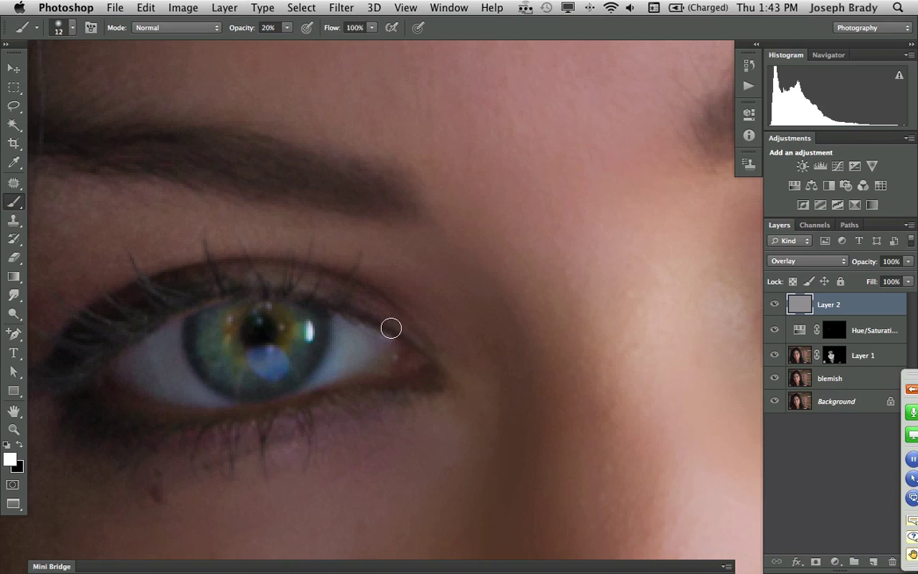
Compare the whole face with the Hue/Saturation layer and the gray Overlay layer hidden and shown.
key(z)
alt+click(377, 352)
alt+click(378, 349)
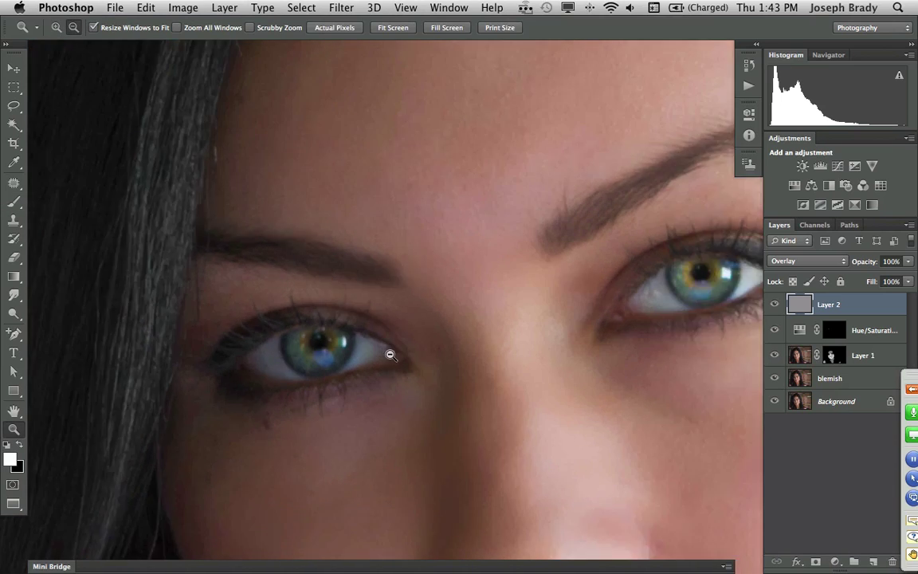
alt+click(389, 358)
alt+click(394, 356)
drag(489, 411, 442, 332)
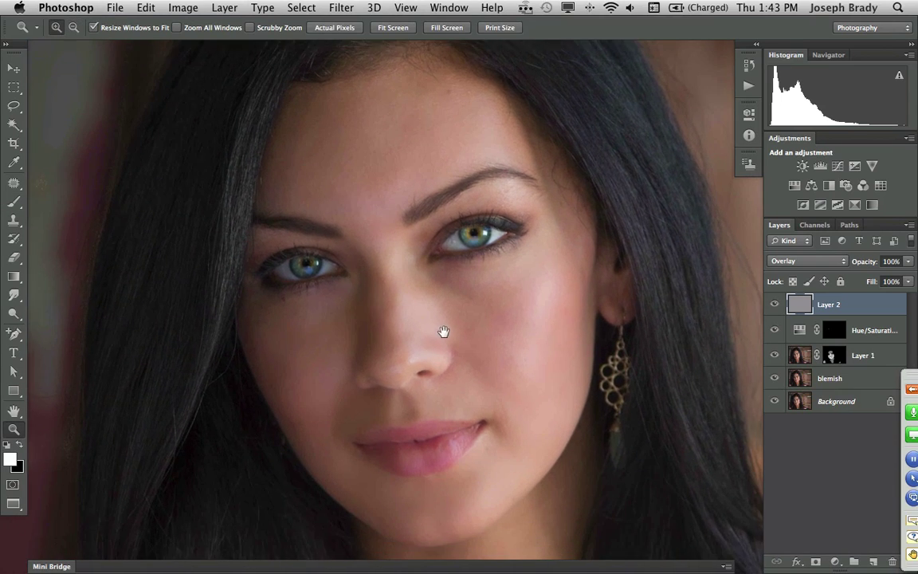
click(775, 331)
click(774, 332)
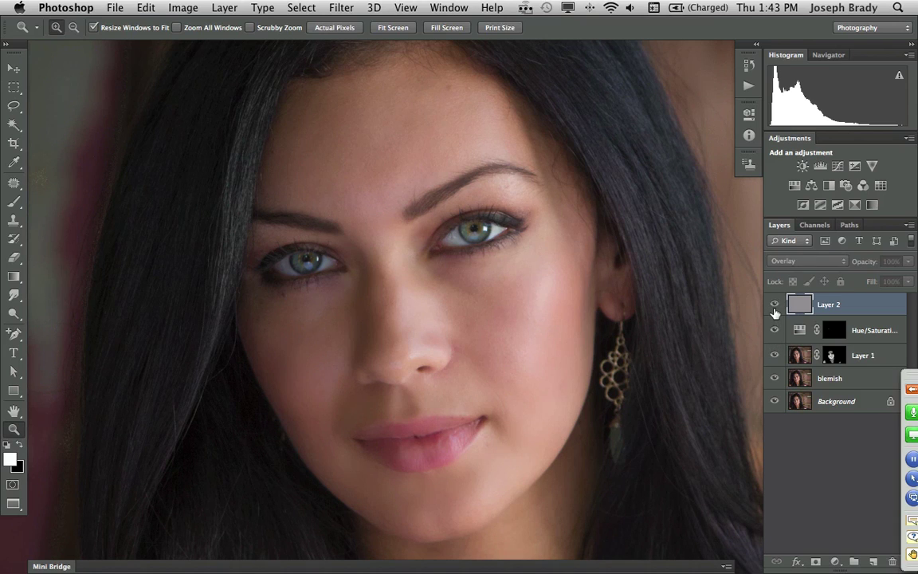
click(774, 306)
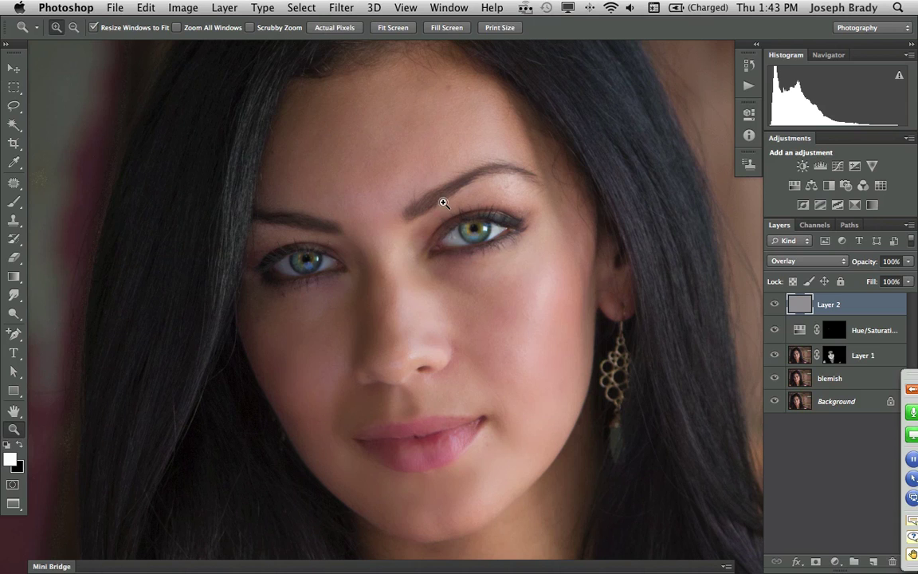
Merge a copy of all visible layers into a new layer above Layer 2, keeping the layers below intact.
drag(518, 272, 518, 273)
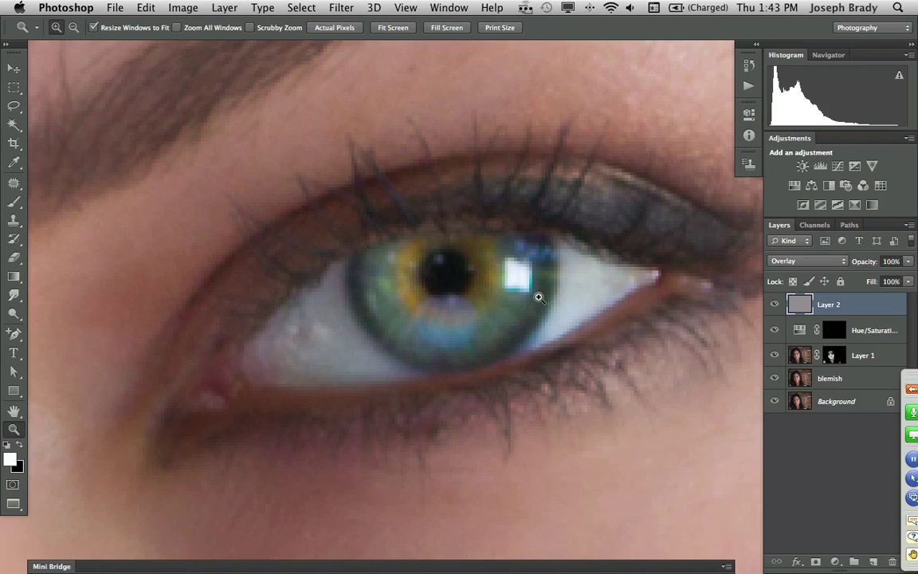
key(alt)
click(910, 227)
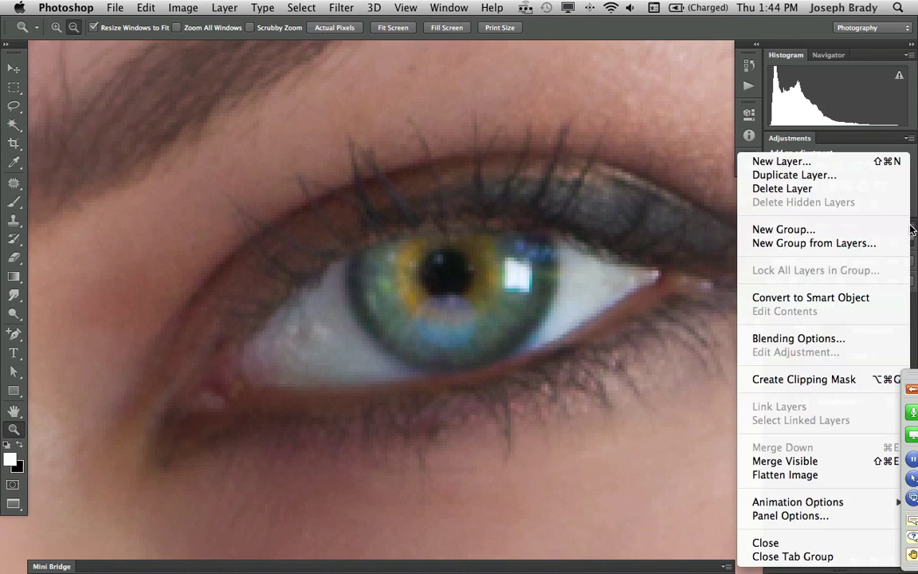
alt+click(867, 469)
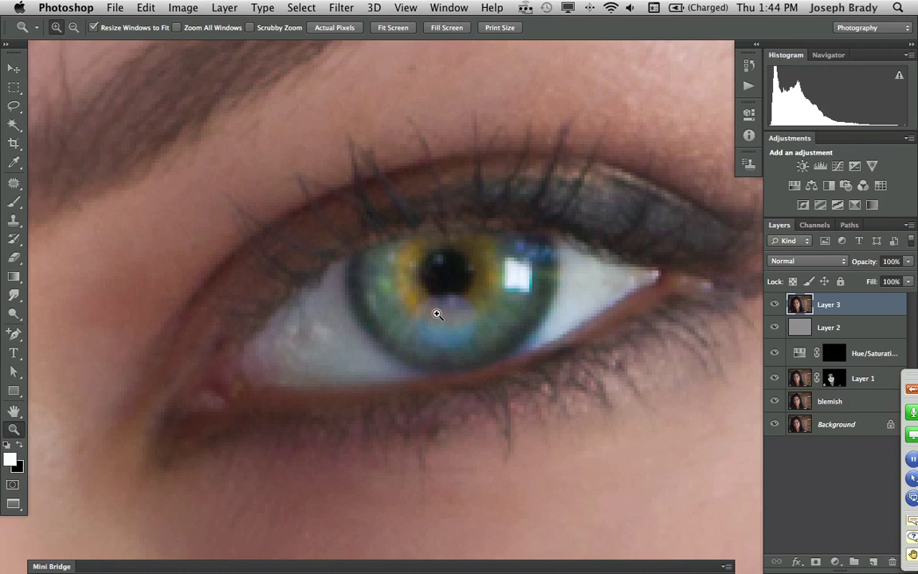
Replace the blue reflection in the lower iris nearest the earring with sampled green, using a 14-pixel Clone Stamp in Color mode.
key(s)
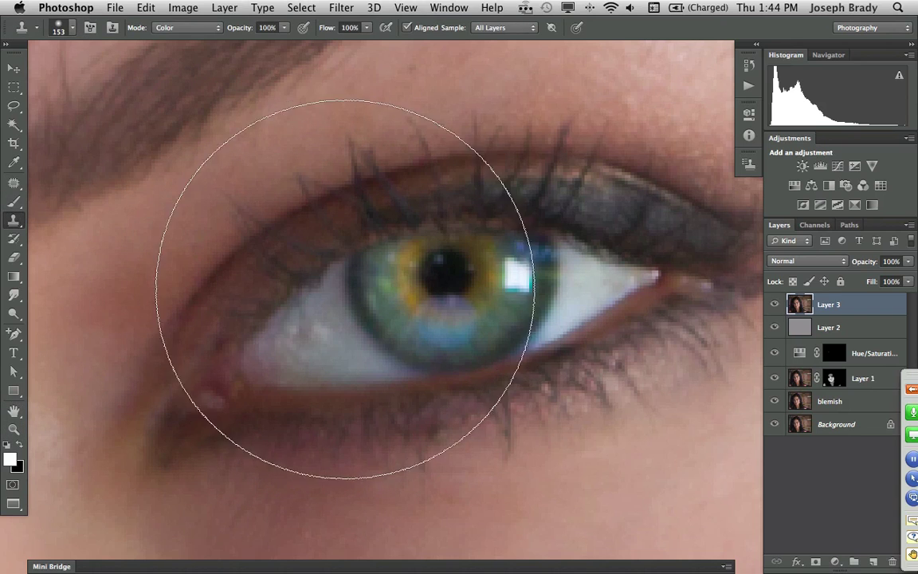
ctrl+alt+drag(386, 290, 173, 282)
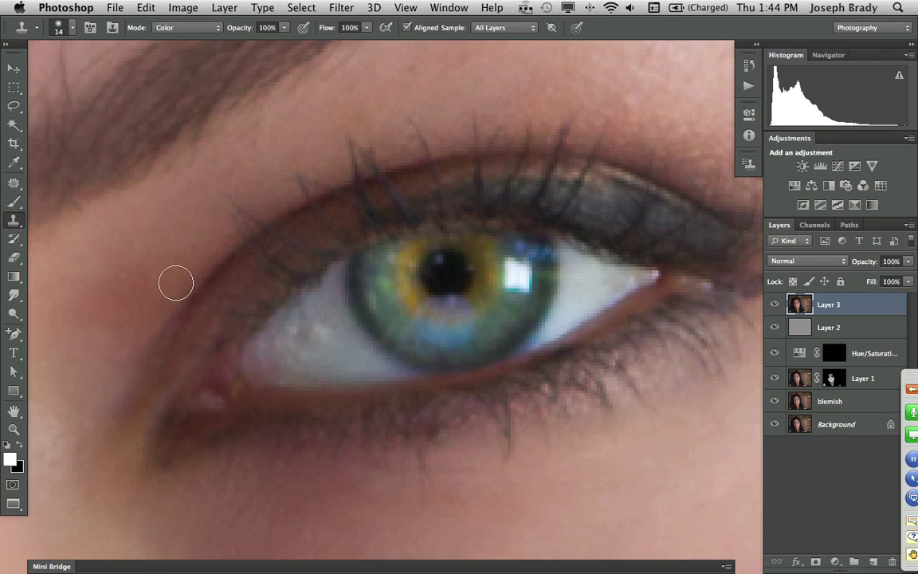
click(216, 31)
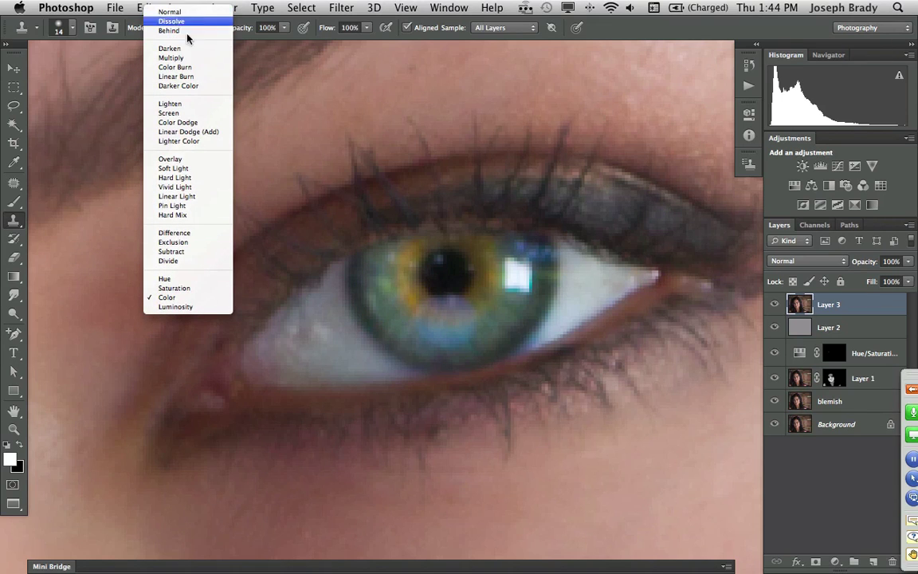
click(203, 299)
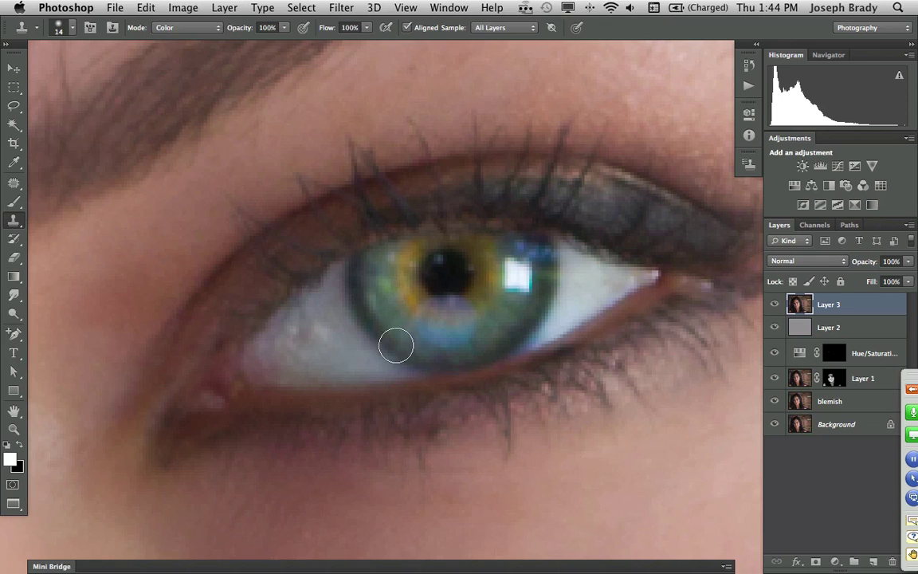
mouse_move(396, 294)
mouse_down()
mouse_move(448, 327)
mouse_move(408, 301)
mouse_move(514, 307)
mouse_move(504, 325)
mouse_up()
key(alt)
alt+click(384, 306)
mouse_move(428, 331)
mouse_down()
mouse_move(469, 340)
mouse_move(448, 347)
mouse_move(473, 340)
mouse_move(441, 331)
mouse_move(482, 335)
mouse_move(423, 330)
mouse_move(451, 354)
mouse_move(471, 334)
mouse_move(527, 341)
mouse_move(407, 329)
mouse_move(564, 348)
mouse_move(515, 333)
mouse_up()
key(alt)
alt+click(499, 329)
alt+click(492, 332)
alt+click(390, 312)
alt+click(409, 334)
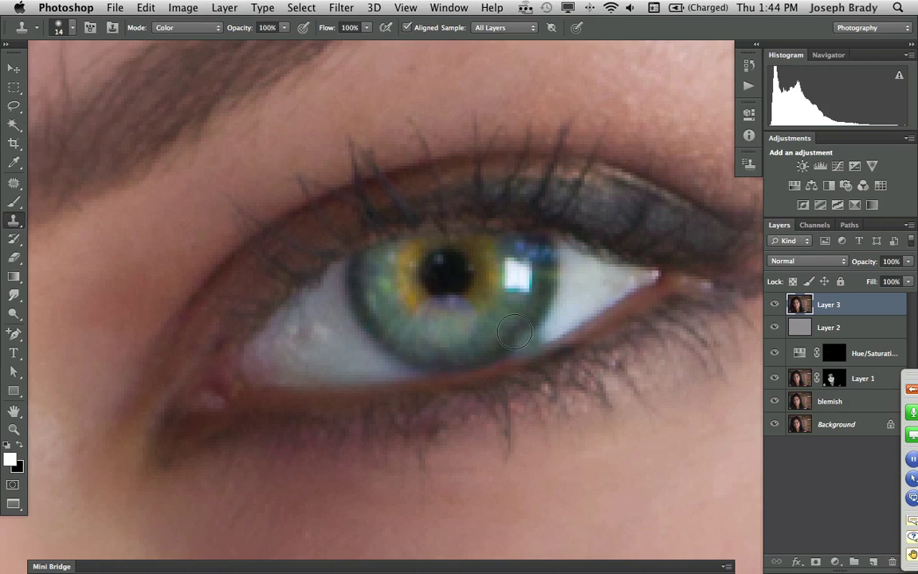
Clone the yellow ring's color across the purplish gap just below the same eye's pupil.
alt+click(413, 297)
mouse_move(426, 306)
mouse_down()
mouse_move(451, 314)
mouse_move(442, 311)
mouse_move(461, 304)
mouse_up()
alt+click(424, 308)
alt+click(478, 293)
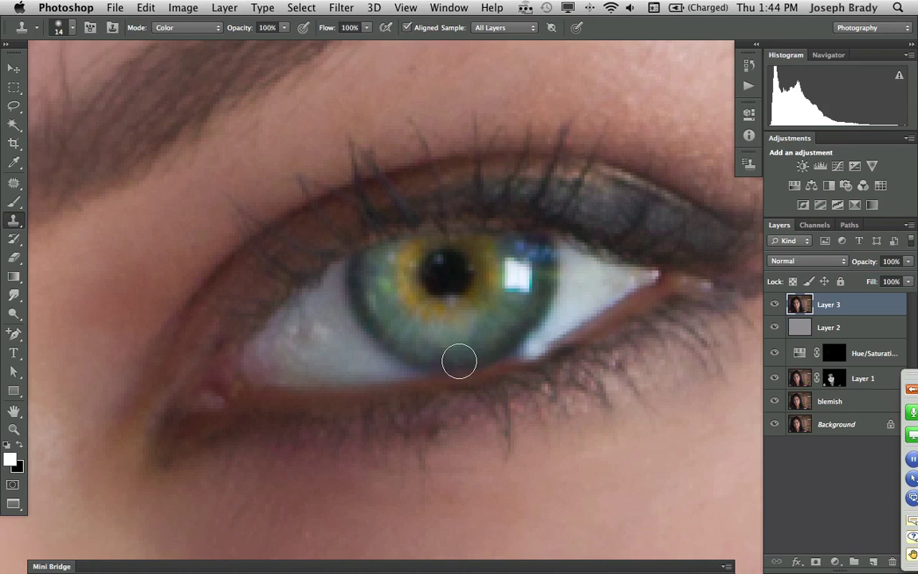
Clone sampled iris colors over the blue reflection below the pupil of the eye farther from the earring.
scroll(459, 358, left, 3)
scroll(432, 362, right, 10)
scroll(432, 362, left, 5)
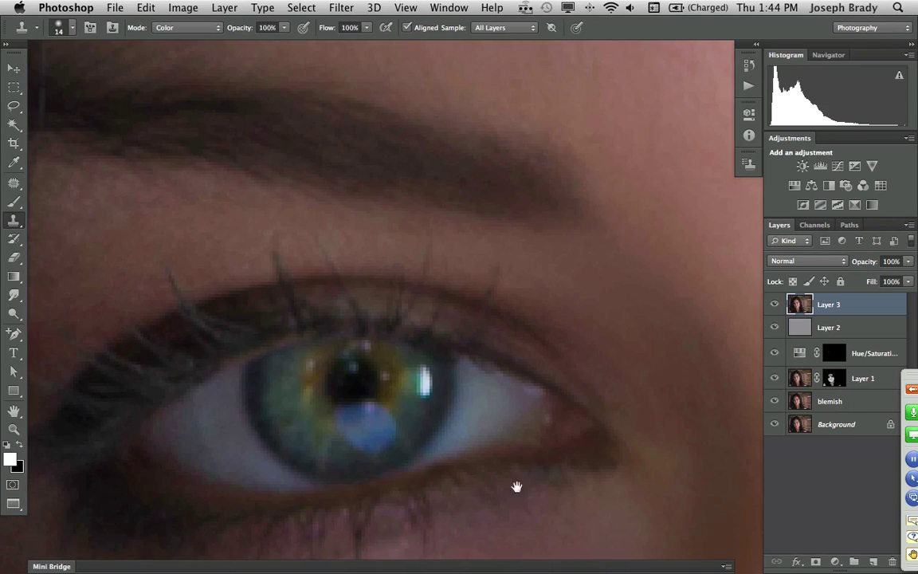
alt+click(298, 437)
mouse_move(340, 443)
mouse_down()
mouse_move(385, 440)
mouse_move(294, 435)
mouse_move(361, 443)
mouse_move(307, 433)
mouse_move(365, 418)
mouse_move(387, 446)
mouse_up()
alt+click(416, 412)
alt+click(314, 403)
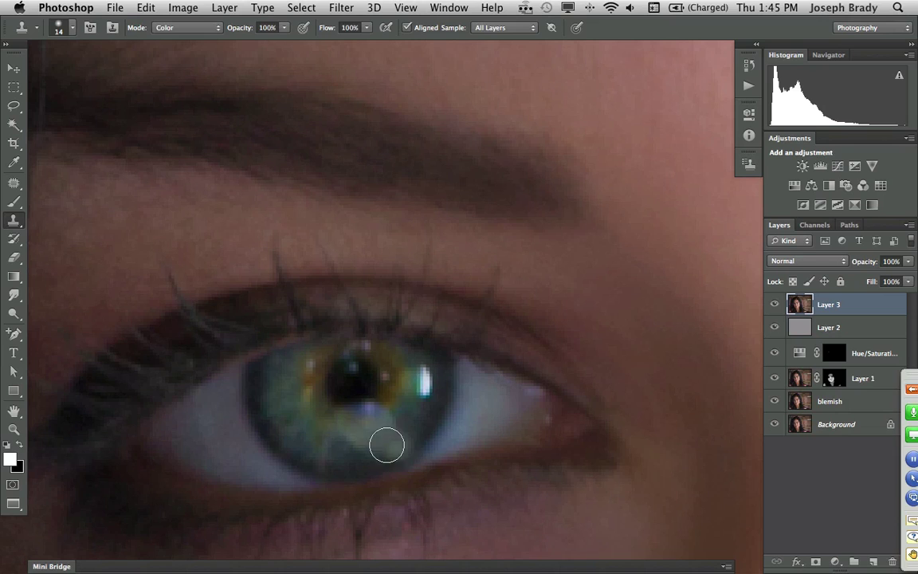
Set the Clone Stamp mode to Normal, clone iris texture over the remaining pale patch below the pupil, and fit the image on screen.
click(197, 32)
mouse_move(188, 7)
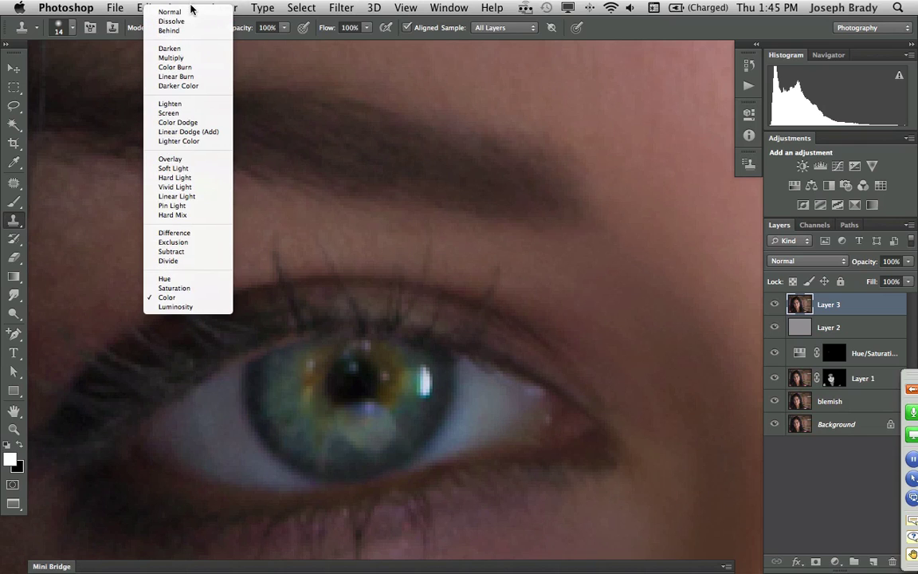
key(Return)
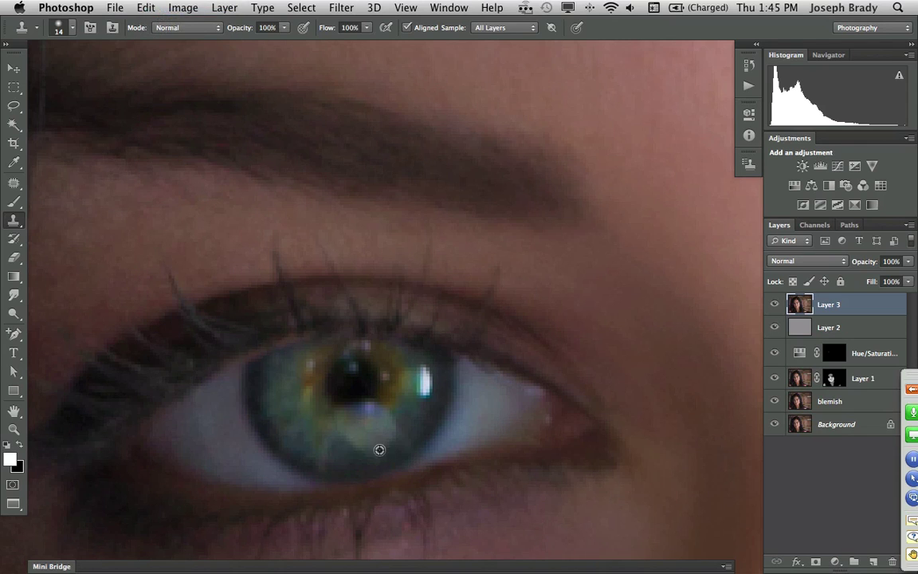
mouse_move(353, 422)
mouse_down()
mouse_move(308, 447)
mouse_move(352, 446)
mouse_move(397, 426)
mouse_move(409, 450)
mouse_up()
double_click(14, 410)
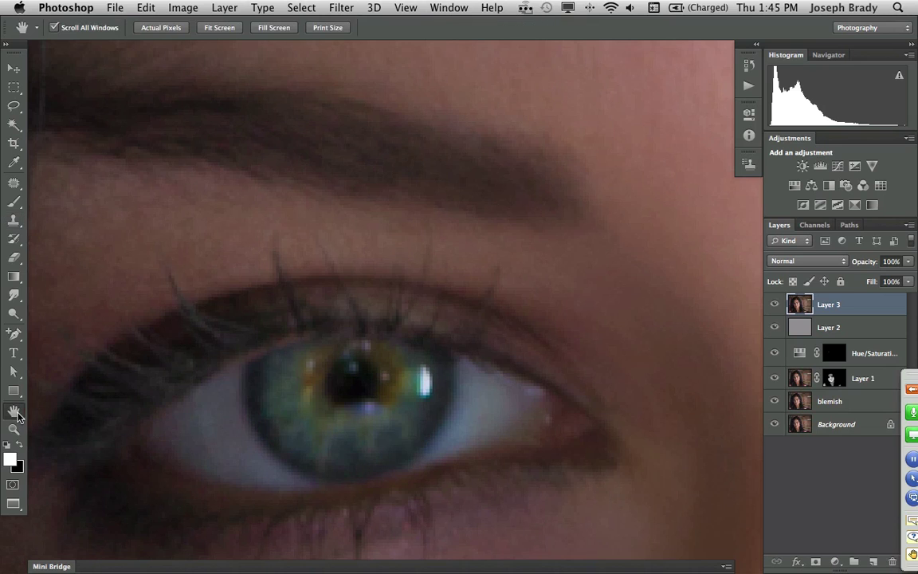
Set Layer 3's opacity to 10% and compare the eyes at close range with the layer hidden and shown.
key(1)
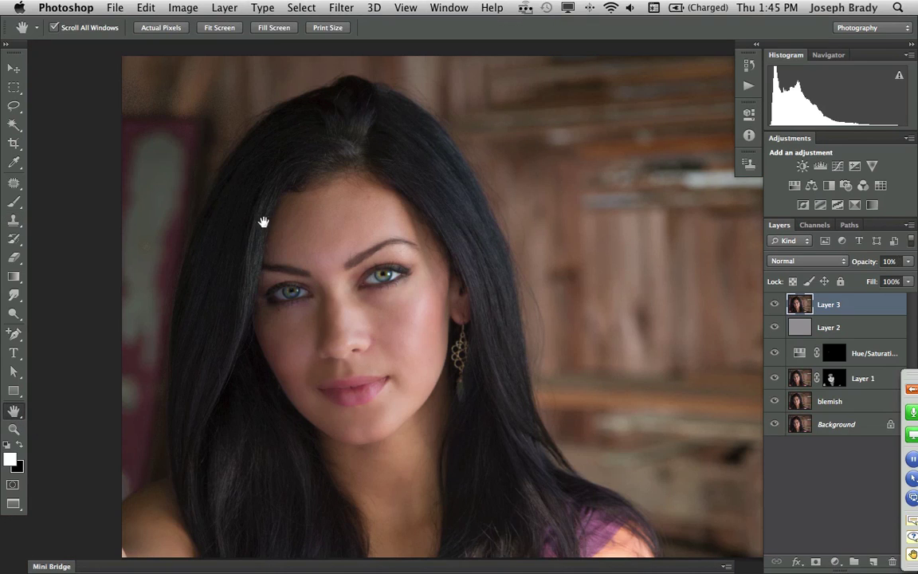
key(z)
drag(204, 158, 528, 433)
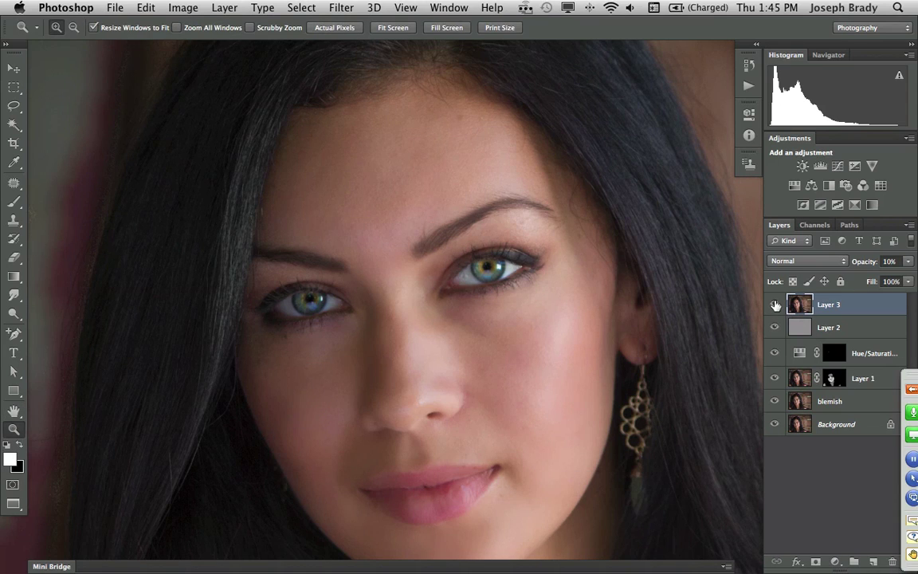
mouse_move(774, 306)
mouse_down()
mouse_move(775, 351)
mouse_move(778, 306)
mouse_up()
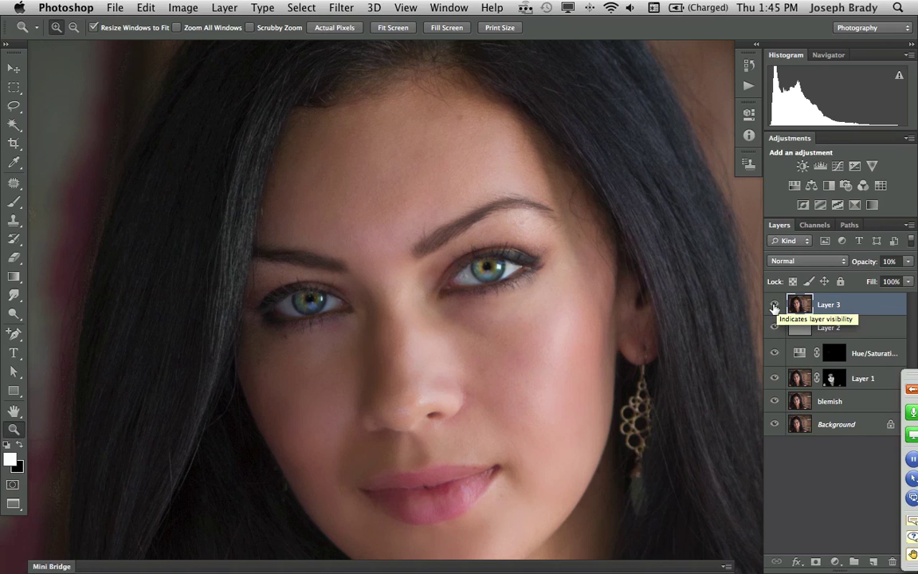
double_click(14, 409)
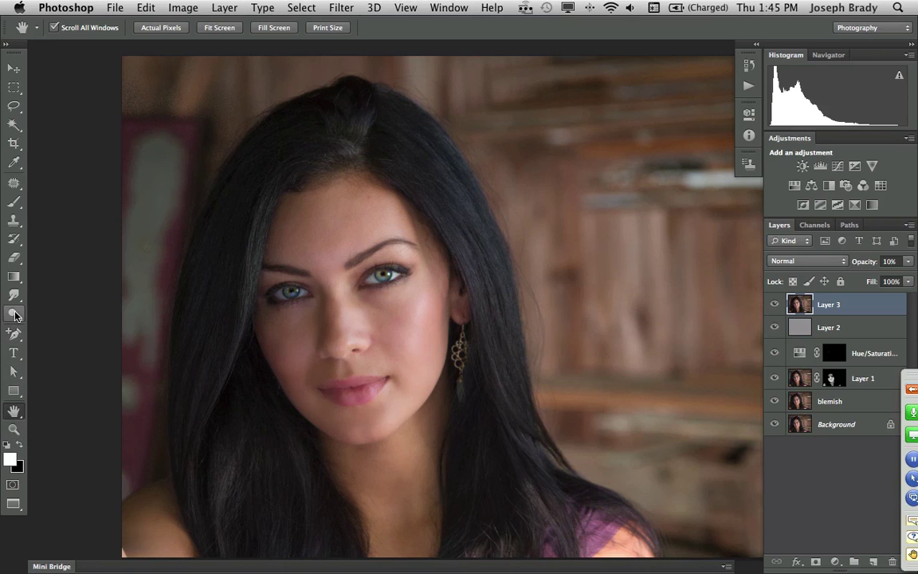
Lasso the chin edge and neck down to the image's lower edge and copy the selection to a new layer.
key(l)
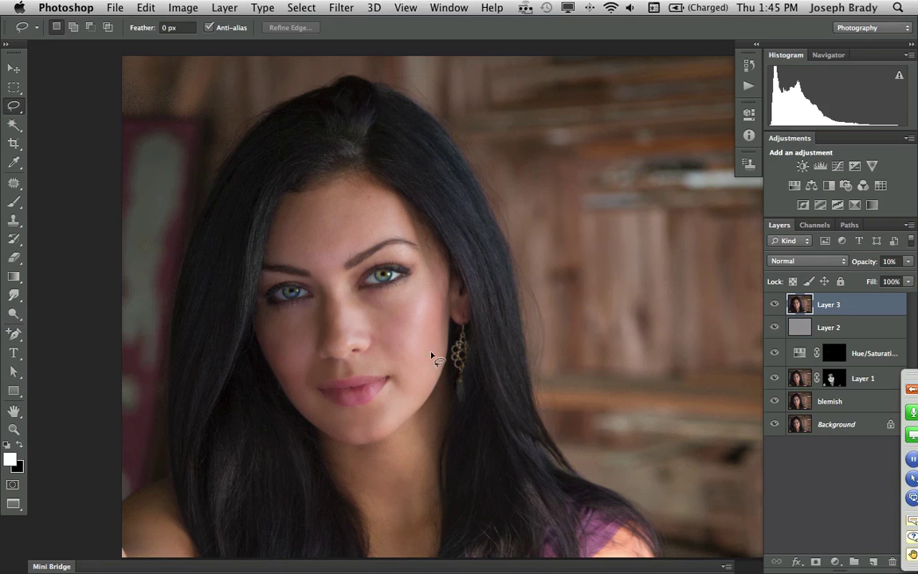
drag(437, 354, 392, 415)
mouse_move(305, 413)
mouse_down()
mouse_move(302, 491)
mouse_move(336, 571)
mouse_move(455, 566)
mouse_move(475, 373)
mouse_move(454, 353)
mouse_up()
key(super+c)
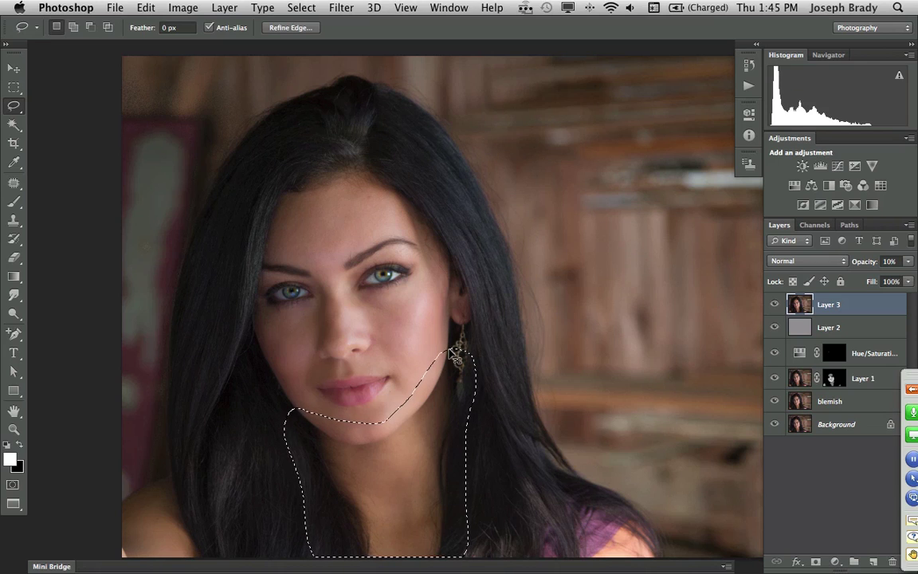
key(super+v)
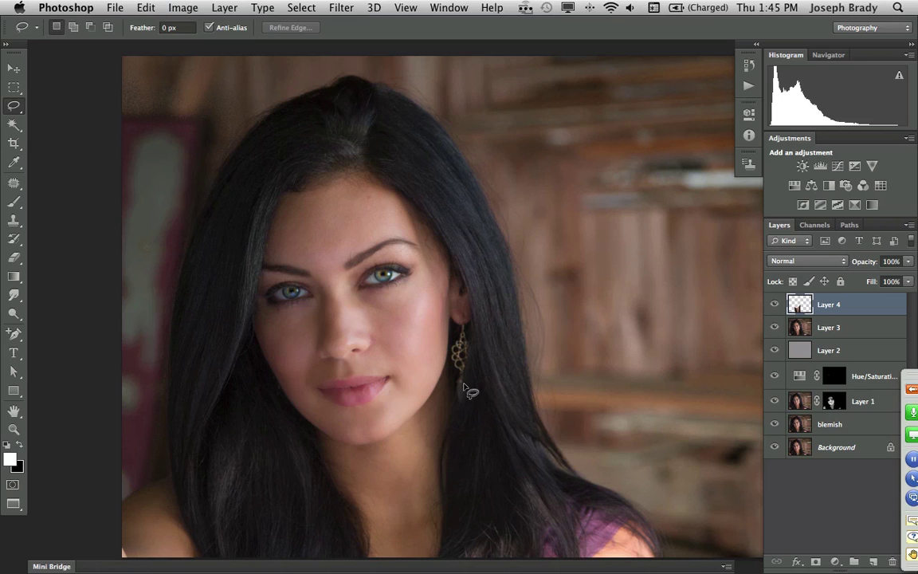
Add a Color Balance adjustment layer, set the midtones' Yellow–Blue value to +17, and hide the adjustment layer.
click(836, 560)
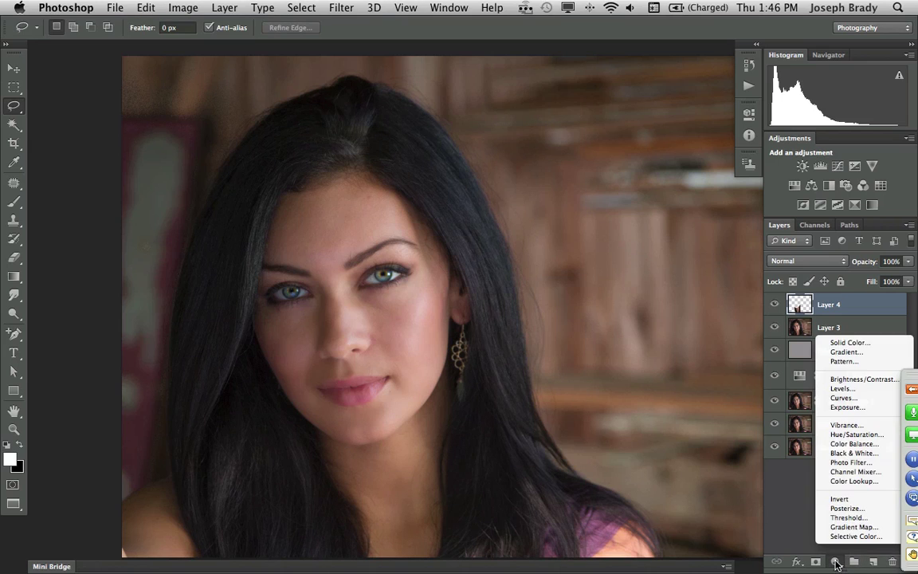
click(849, 444)
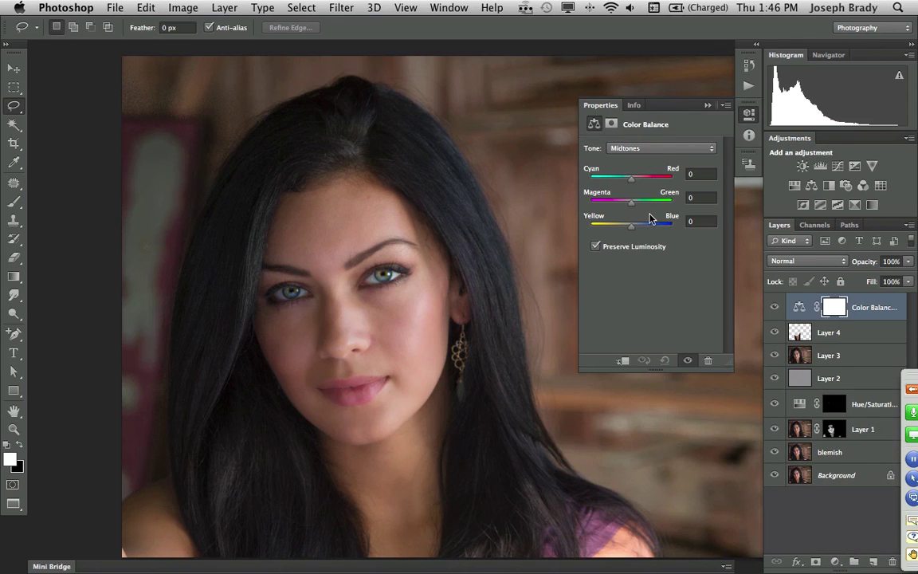
key(z)
click(394, 435)
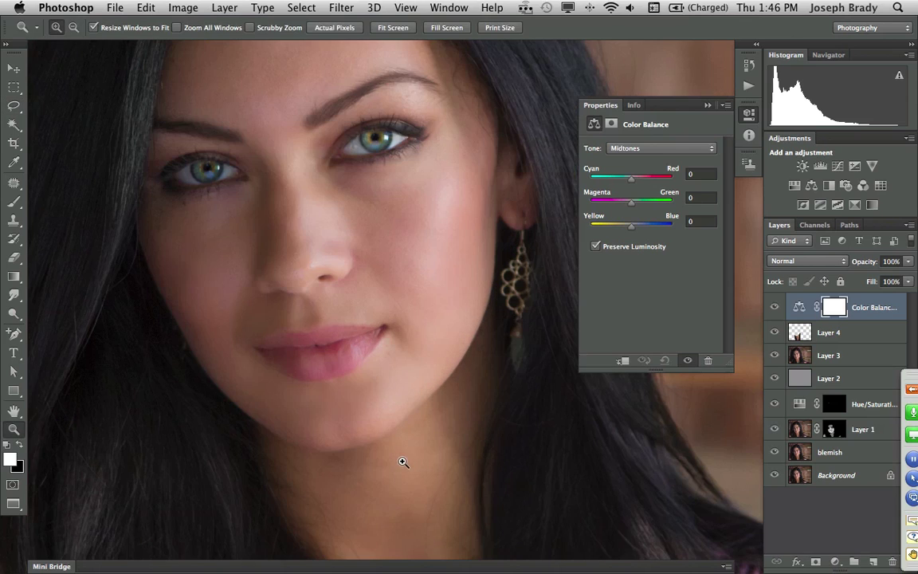
click(396, 432)
drag(397, 430, 381, 379)
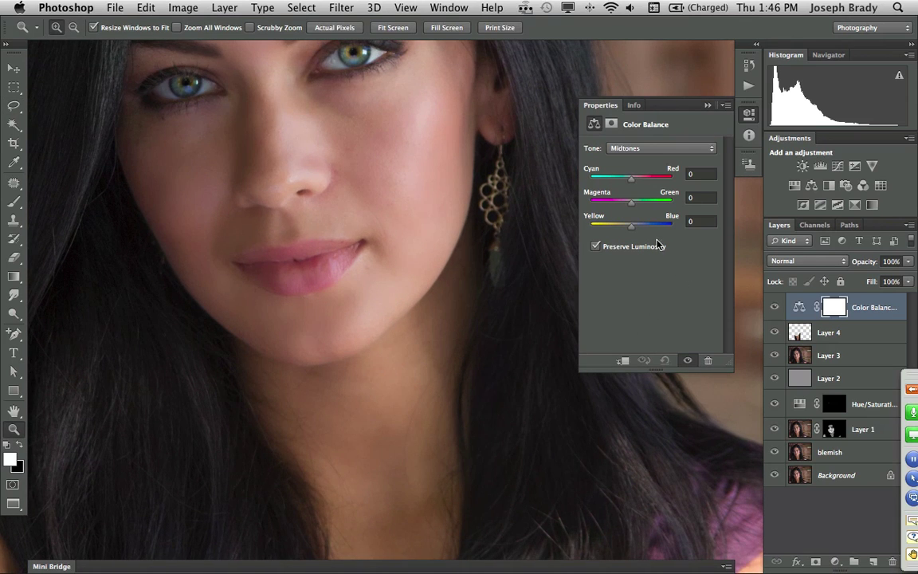
drag(634, 230, 642, 231)
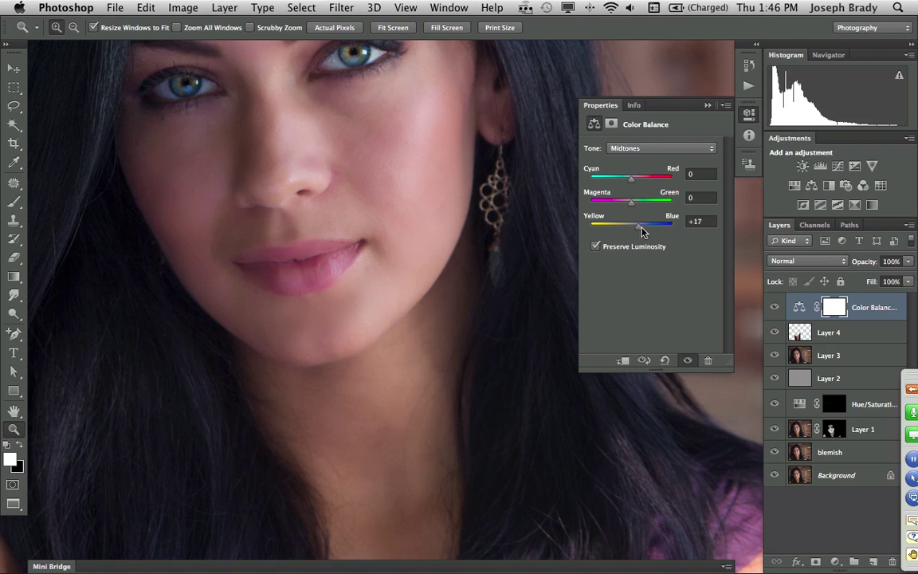
click(707, 106)
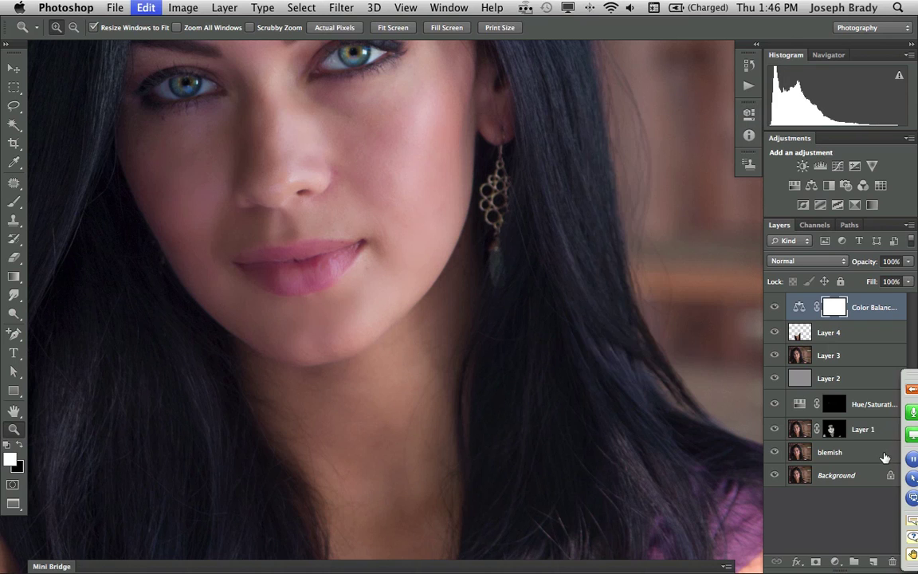
click(776, 308)
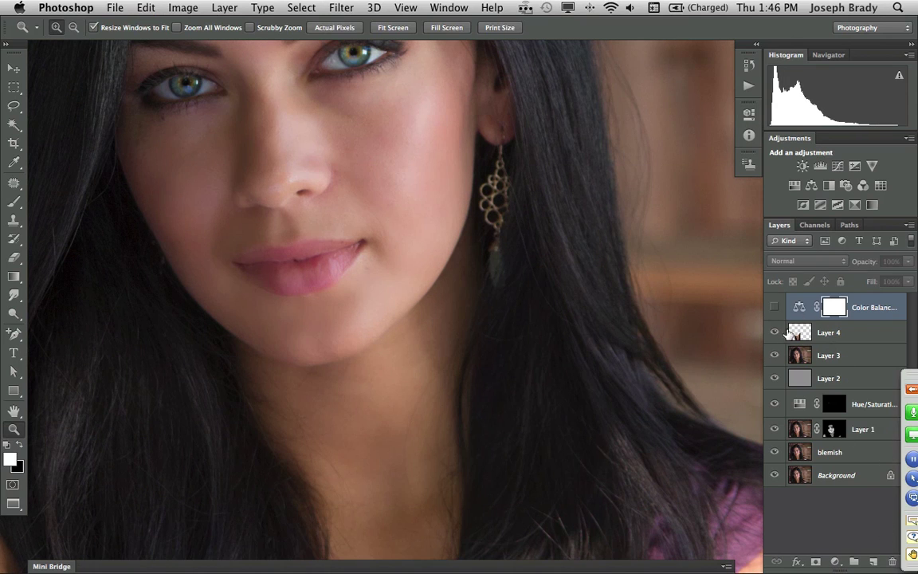
Open Color Balance directly on Layer 4 and make small midtone adjustments on the Yellow–Blue and Cyan–Red scales.
click(799, 333)
key(super+b)
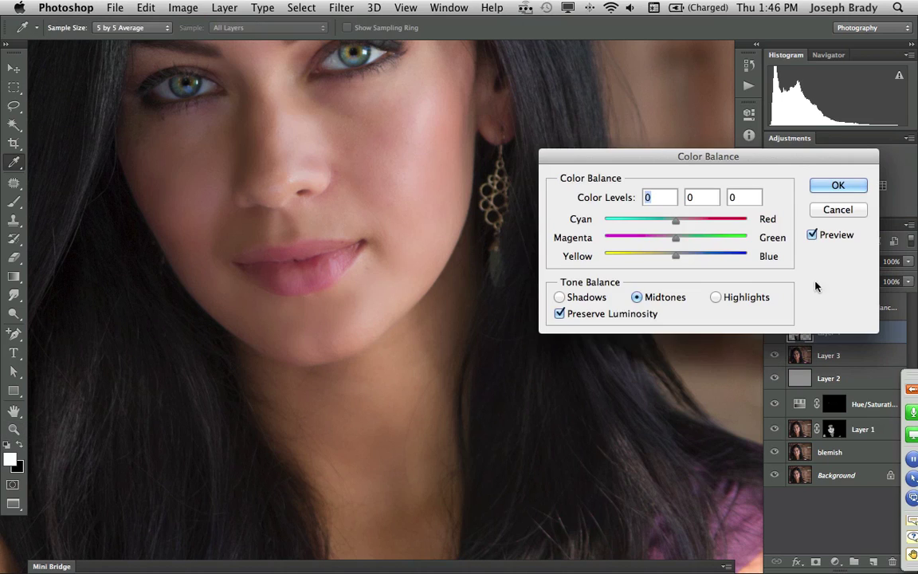
drag(675, 257, 681, 257)
drag(682, 259, 676, 258)
drag(675, 220, 675, 225)
drag(677, 257, 675, 257)
Set the highlights' Cyan–Red level to +3 for the copied neck in Color Balance.
click(715, 298)
click(701, 228)
click(648, 224)
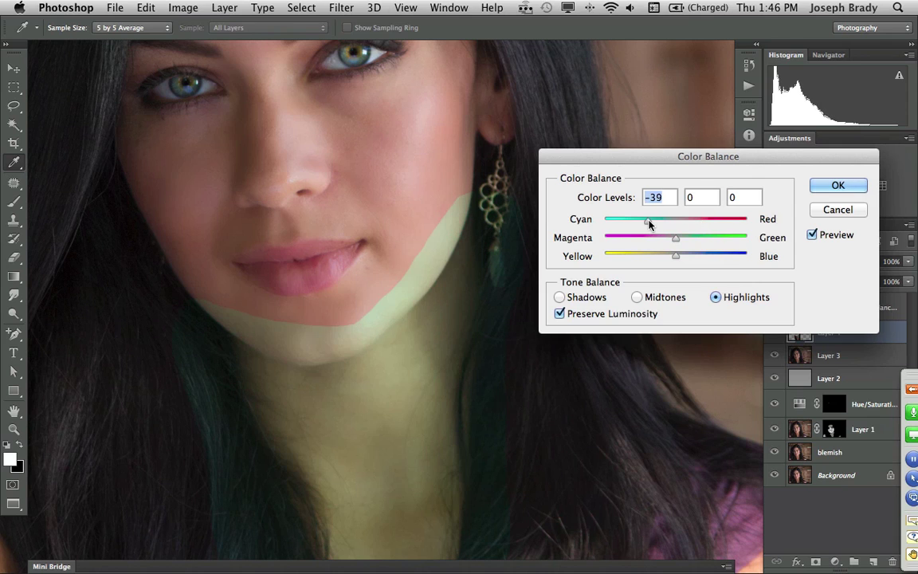
click(676, 223)
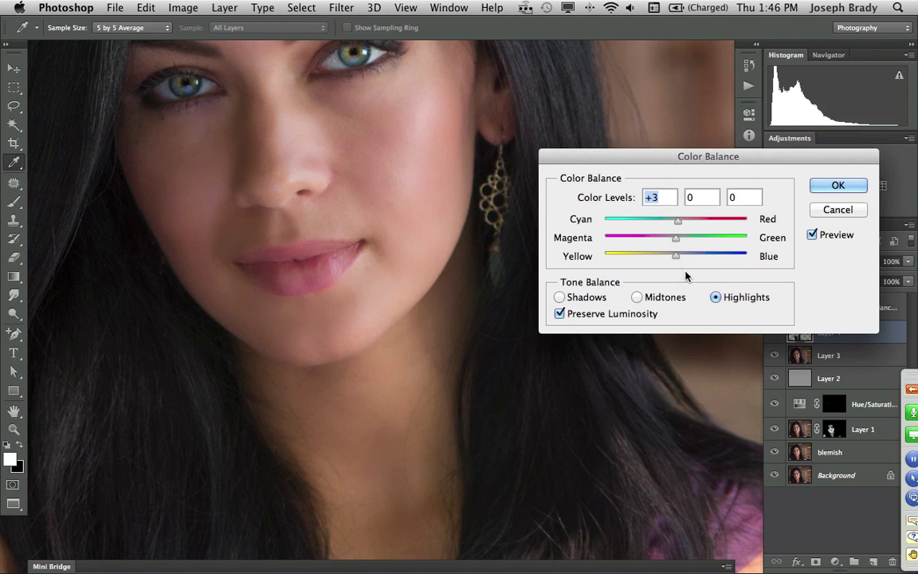
Fine-tune the shadows' Cyan–Red and Yellow–Blue levels for the copied neck and apply the Color Balance.
click(566, 299)
click(687, 223)
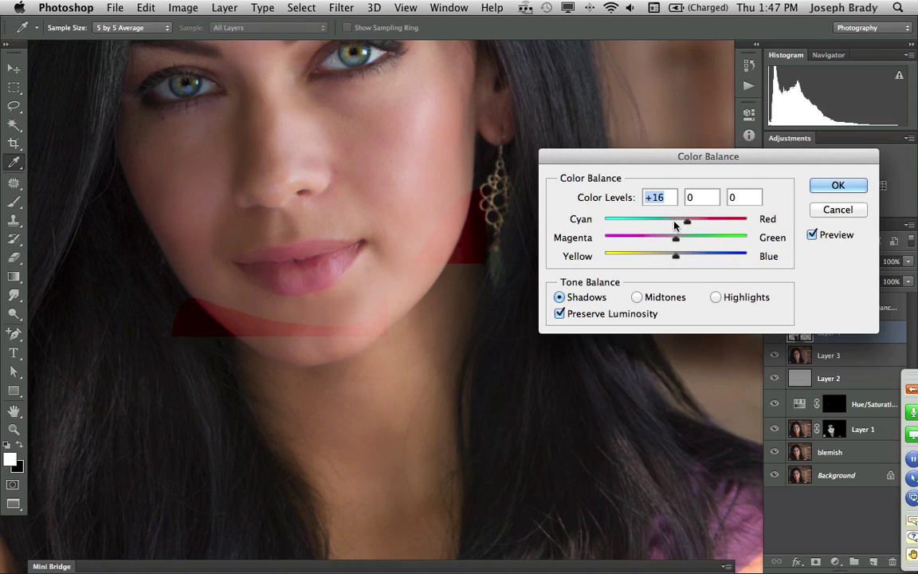
click(653, 223)
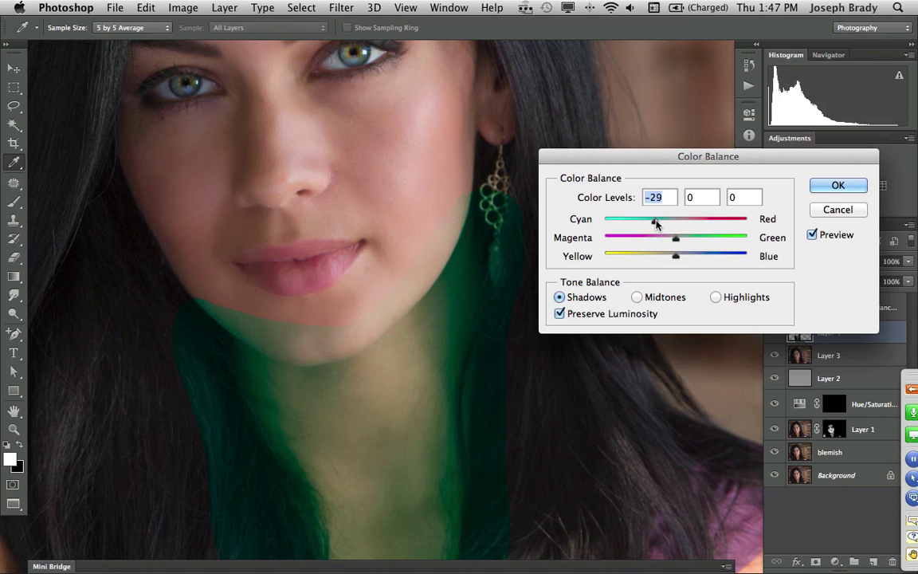
click(673, 223)
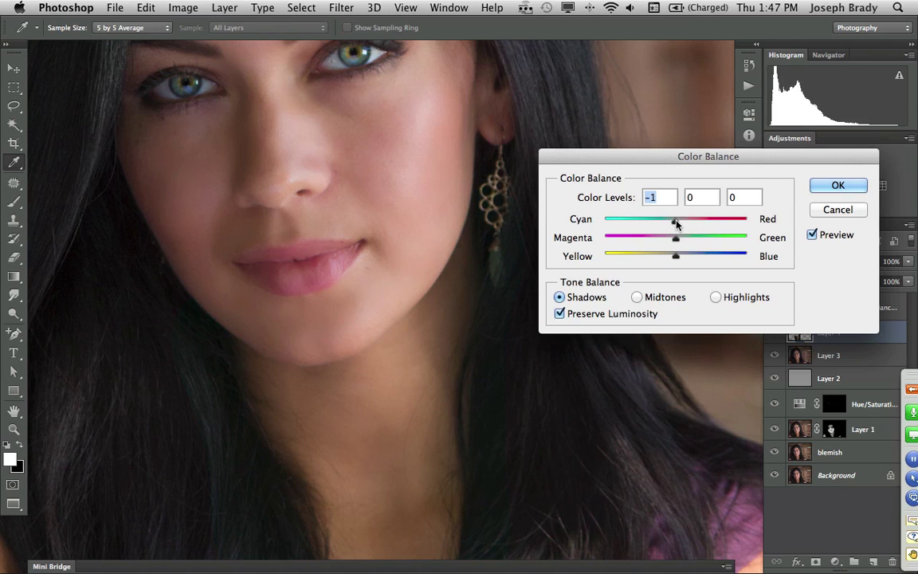
click(677, 223)
drag(674, 257, 677, 259)
click(677, 257)
click(835, 185)
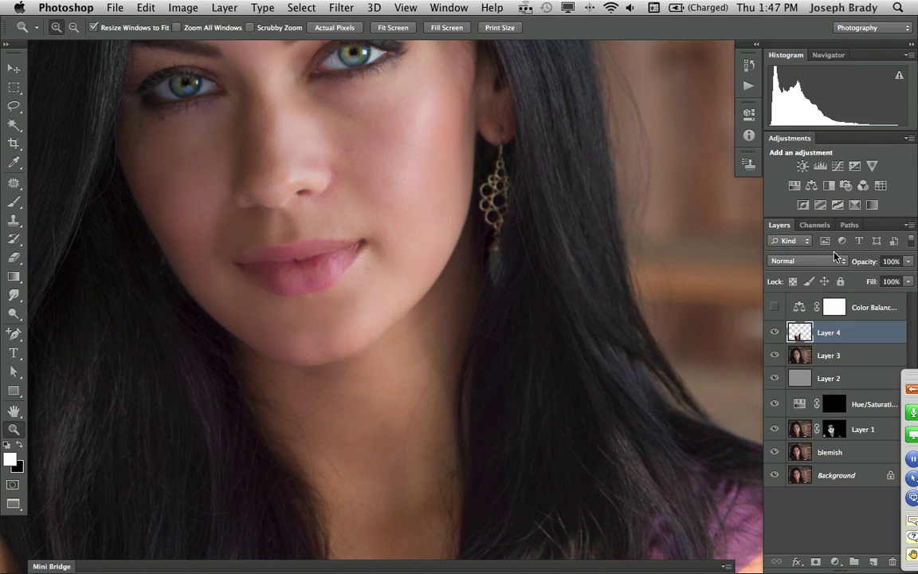
Add a mask to Layer 4 and paint black along the chin and jawline with a 132-pixel Brush at 80% opacity.
click(815, 561)
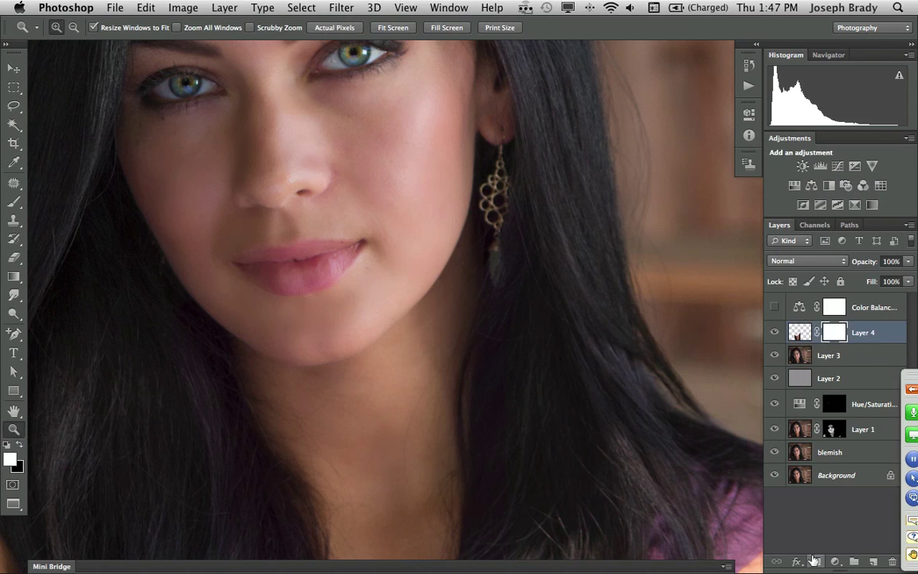
key(b)
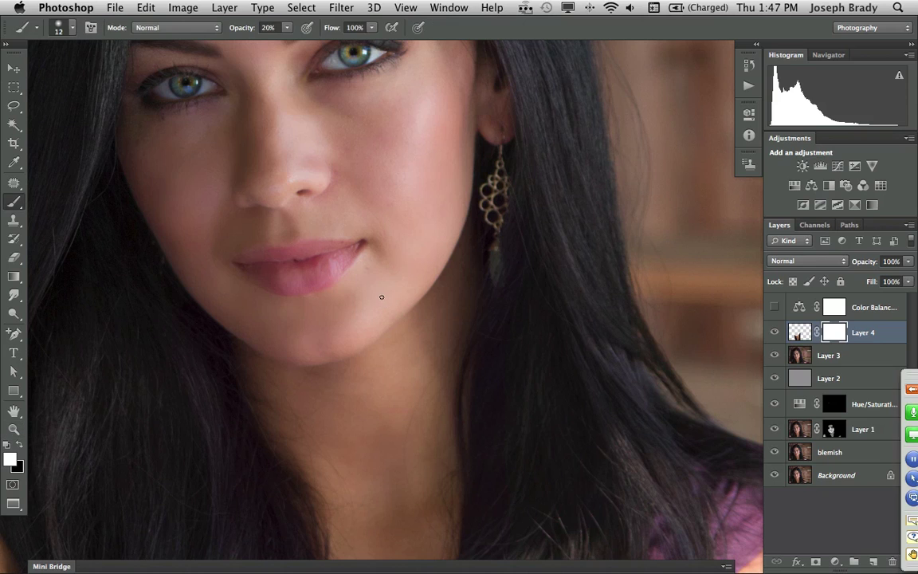
drag(374, 289, 401, 293)
key(8)
key(x)
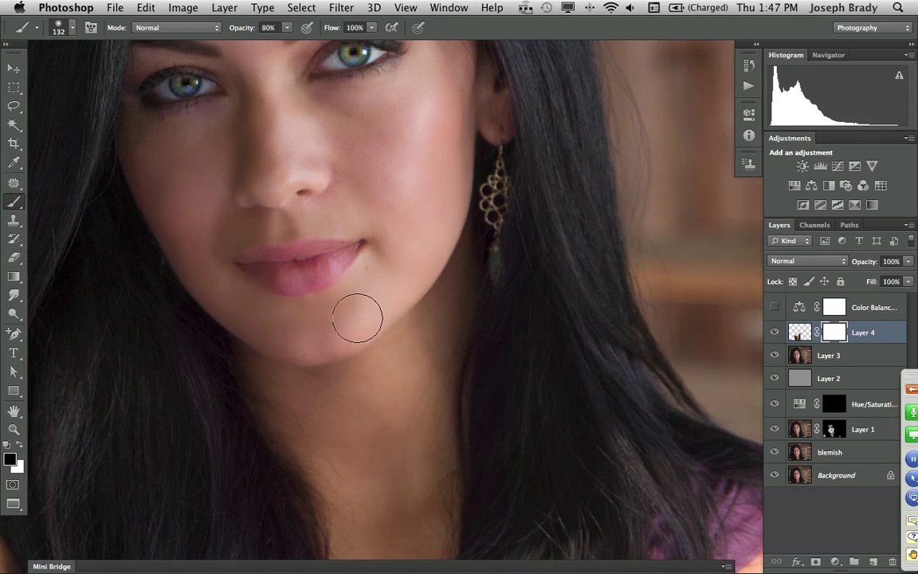
mouse_move(289, 333)
mouse_down()
mouse_move(344, 327)
mouse_move(323, 336)
mouse_move(380, 312)
mouse_move(414, 276)
mouse_move(362, 309)
mouse_move(294, 329)
mouse_move(249, 321)
mouse_move(211, 283)
mouse_move(283, 328)
mouse_move(322, 339)
mouse_move(385, 306)
mouse_move(409, 271)
mouse_up()
Compare the neck with Layer 4 hidden and shown, and mask its purple tint off the hair beside the neck.
click(775, 333)
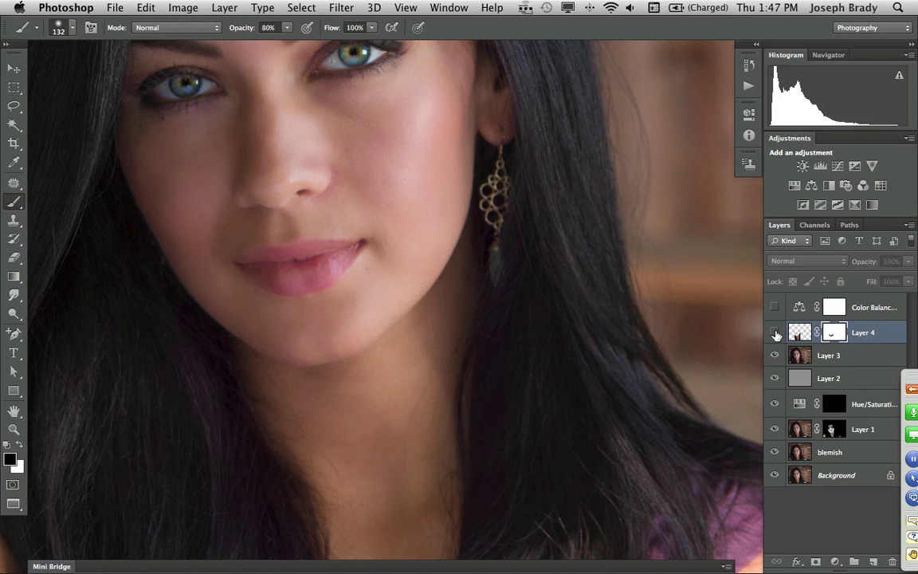
click(775, 333)
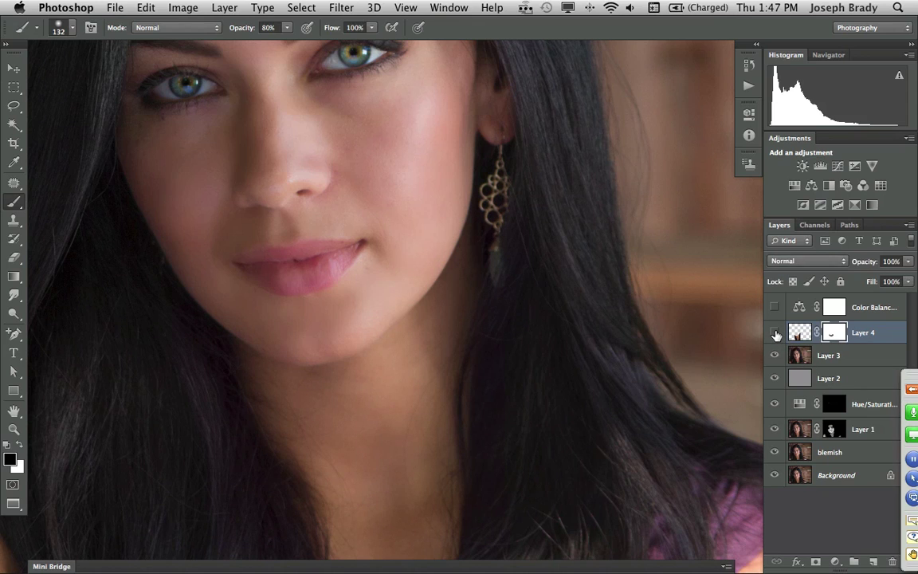
click(775, 333)
click(775, 333)
click(775, 333)
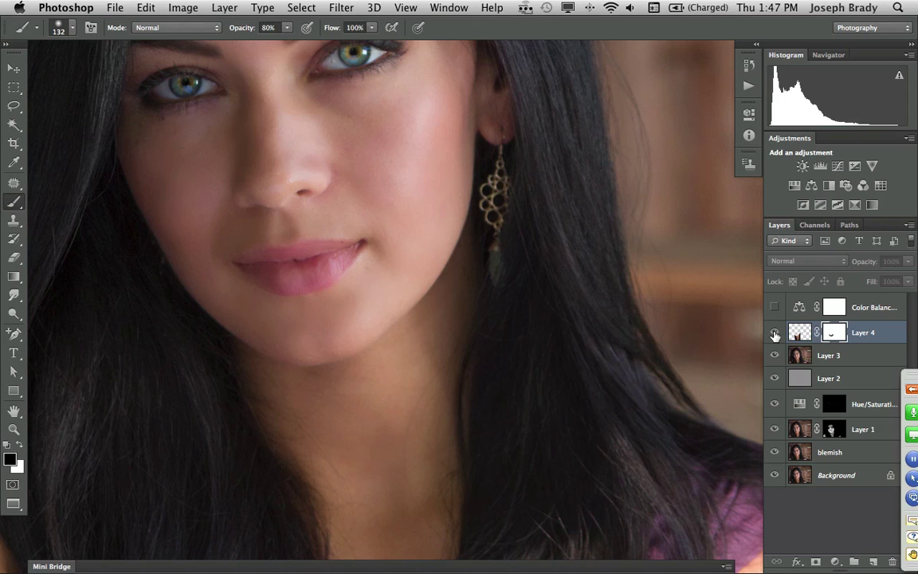
click(775, 333)
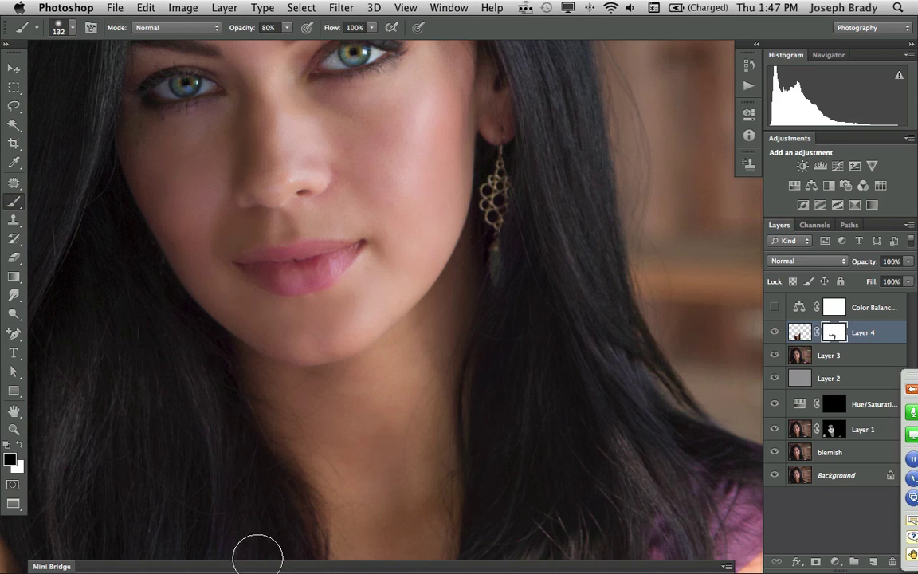
double_click(15, 411)
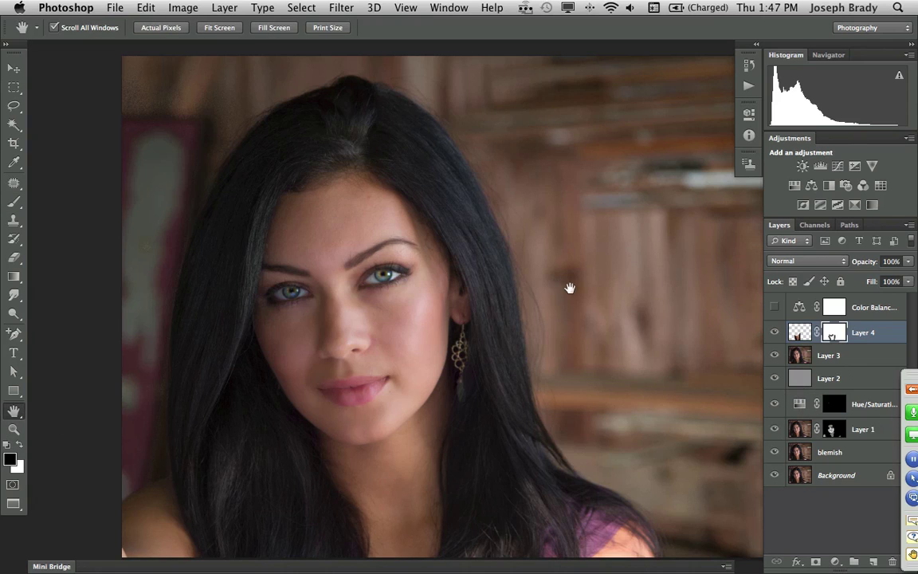
Add a Levels adjustment layer above Layer 4 and darken the image by setting the white output level to 109.
drag(600, 299, 537, 299)
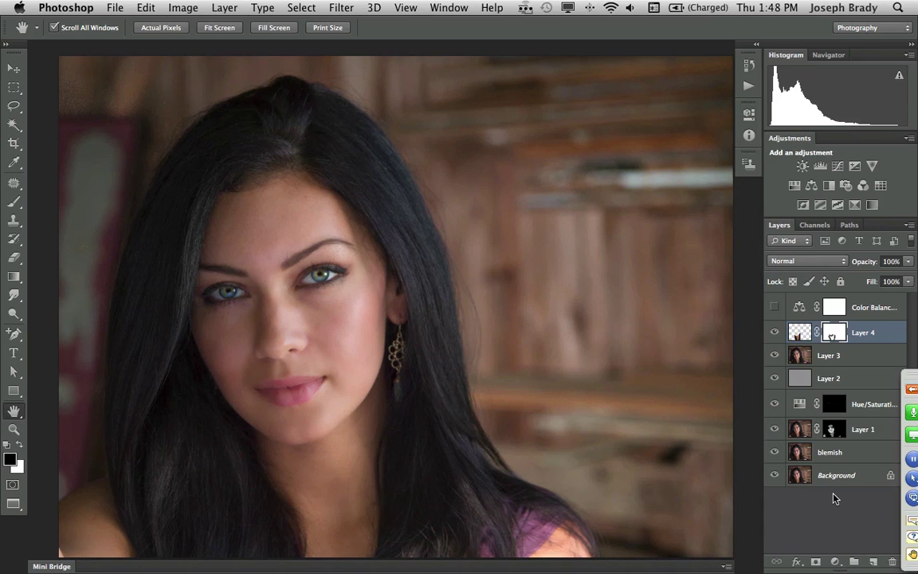
click(835, 562)
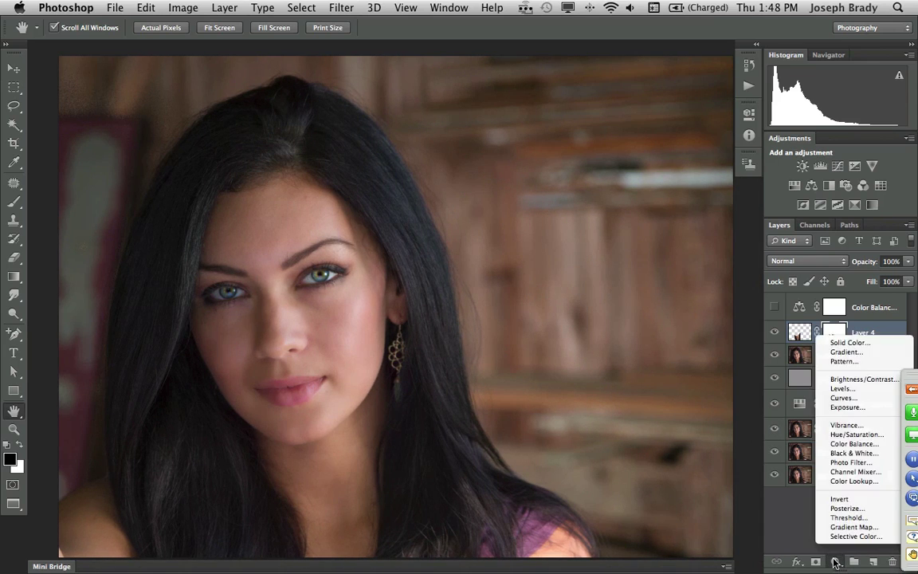
click(842, 396)
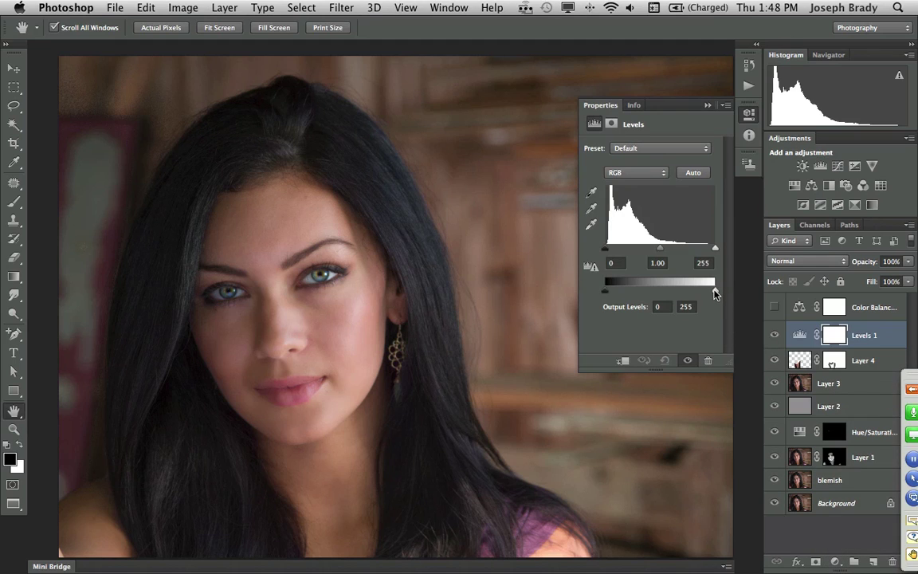
drag(714, 292, 671, 296)
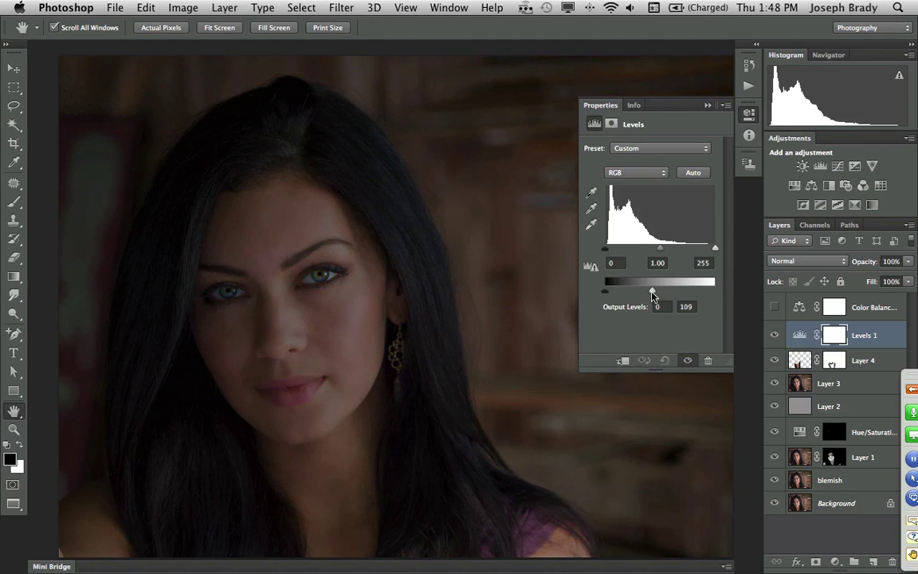
click(707, 105)
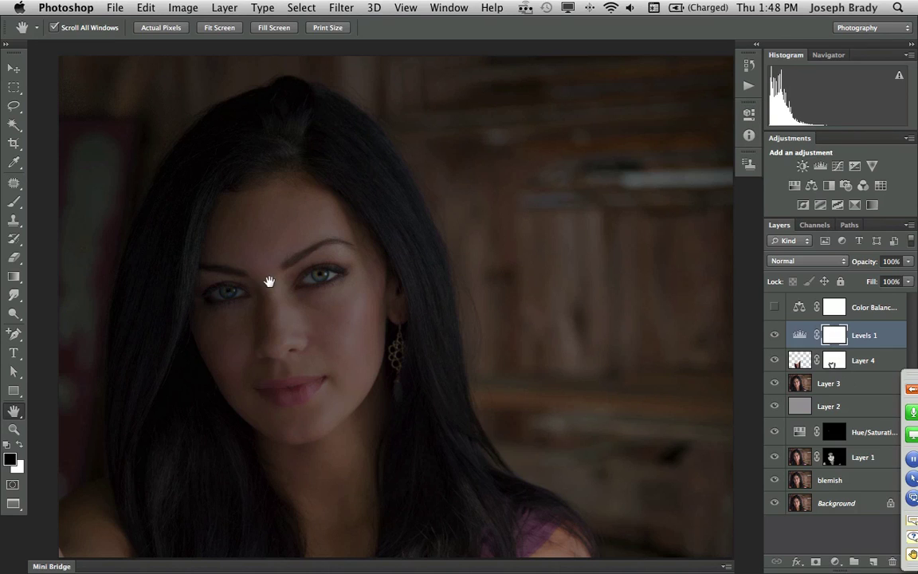
Paint black over the woman's face, hair and neck on the Levels 1 mask with 656- and 287-pixel Brushes at 80% opacity.
key(b)
ctrl+alt+drag(267, 284, 337, 287)
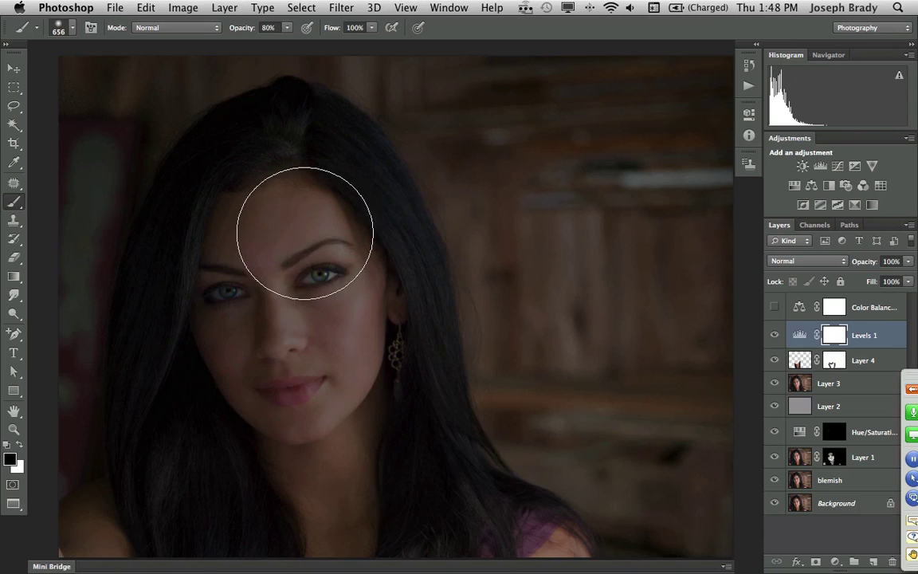
mouse_move(287, 168)
mouse_down()
mouse_move(247, 215)
mouse_move(237, 319)
mouse_move(294, 414)
mouse_move(344, 310)
mouse_move(314, 228)
mouse_move(330, 247)
mouse_move(420, 497)
mouse_move(480, 562)
mouse_move(396, 501)
mouse_move(255, 242)
mouse_move(247, 186)
mouse_move(209, 323)
mouse_move(189, 449)
mouse_move(156, 527)
mouse_move(244, 543)
mouse_move(337, 487)
mouse_move(395, 512)
mouse_move(359, 495)
mouse_move(349, 412)
mouse_move(274, 166)
mouse_move(252, 168)
mouse_move(238, 210)
mouse_move(230, 320)
mouse_move(339, 300)
mouse_move(495, 545)
mouse_move(391, 462)
mouse_move(364, 408)
mouse_move(337, 288)
mouse_move(297, 209)
mouse_move(293, 177)
mouse_move(227, 181)
mouse_up()
mouse_move(259, 129)
mouse_down()
mouse_move(205, 174)
mouse_move(150, 283)
mouse_move(151, 445)
mouse_move(166, 479)
mouse_move(440, 228)
mouse_move(397, 167)
mouse_move(334, 129)
mouse_move(353, 163)
mouse_move(430, 462)
mouse_up()
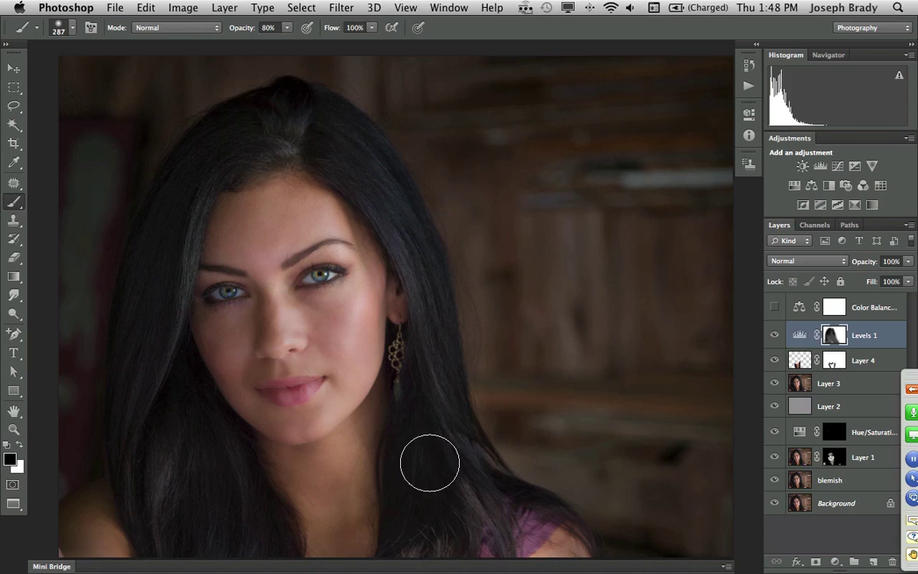
Compare the portrait with Levels 1 hidden and shown, and inspect the painted layer mask on its own.
click(774, 335)
click(775, 335)
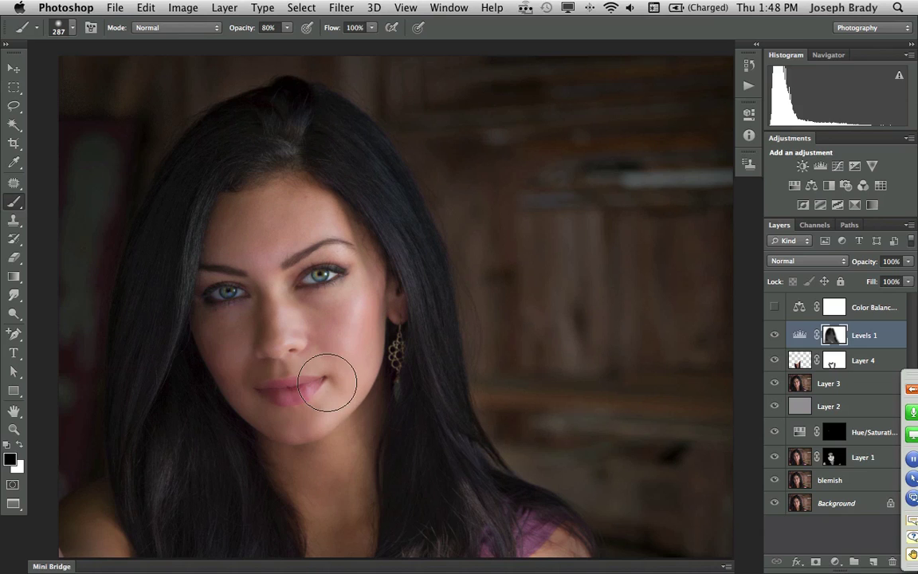
alt+click(834, 338)
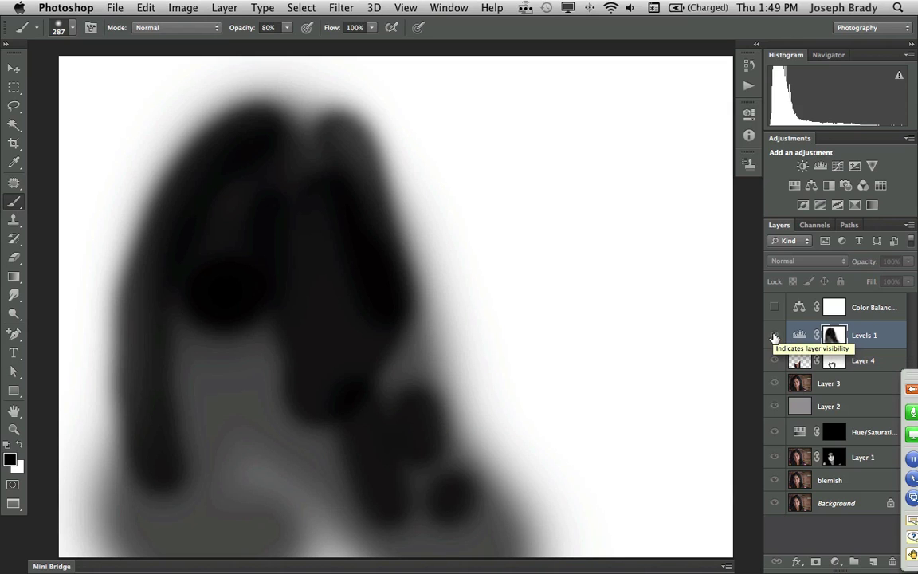
click(803, 335)
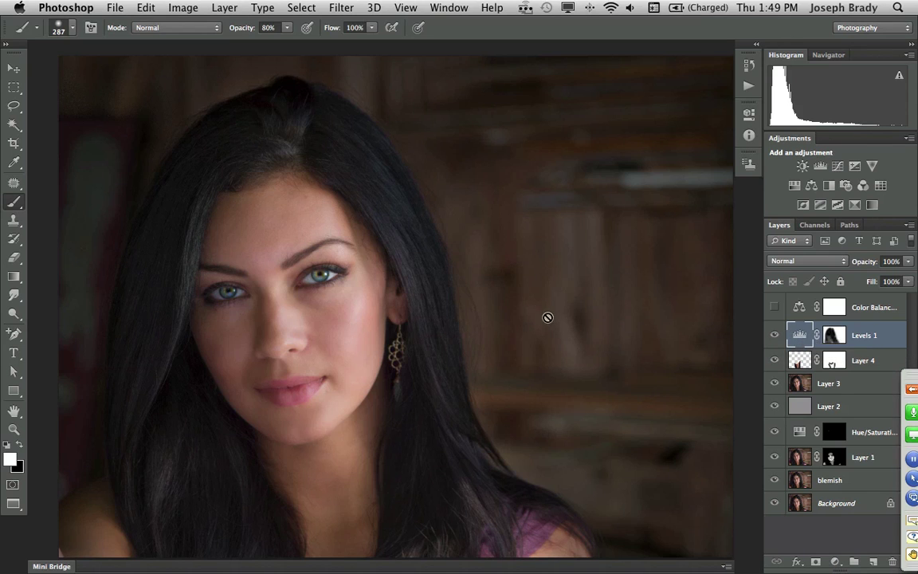
Add a Hue/Saturation adjustment layer above Levels 1 and slightly raise the master saturation.
key(z)
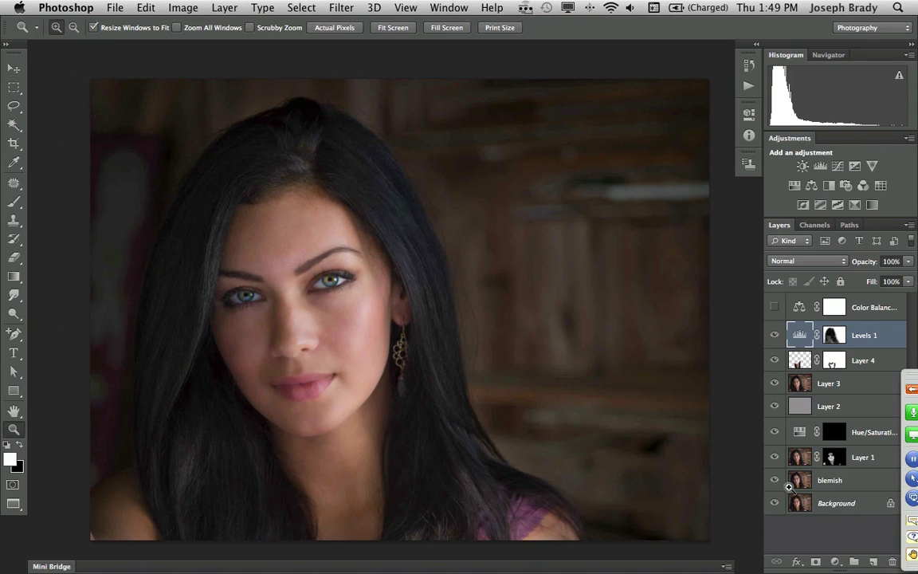
click(834, 562)
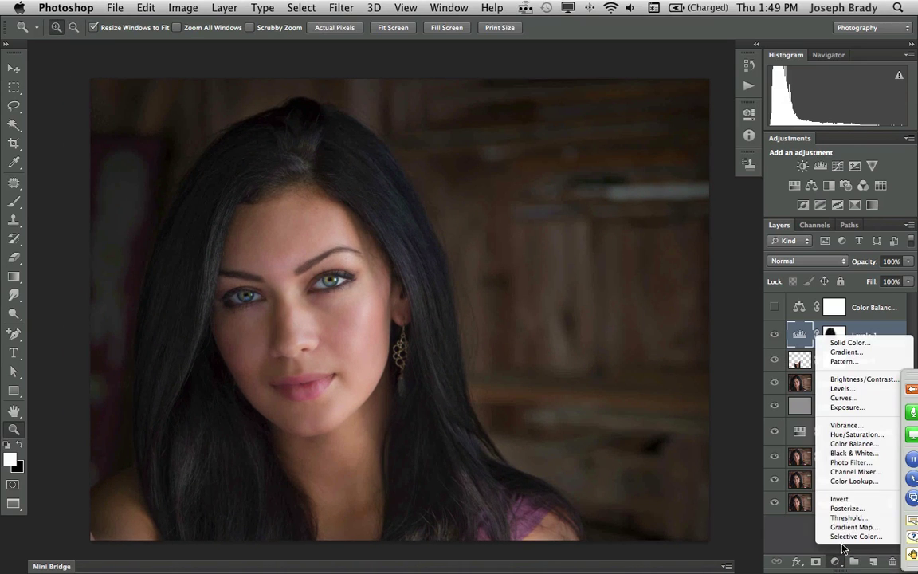
click(846, 434)
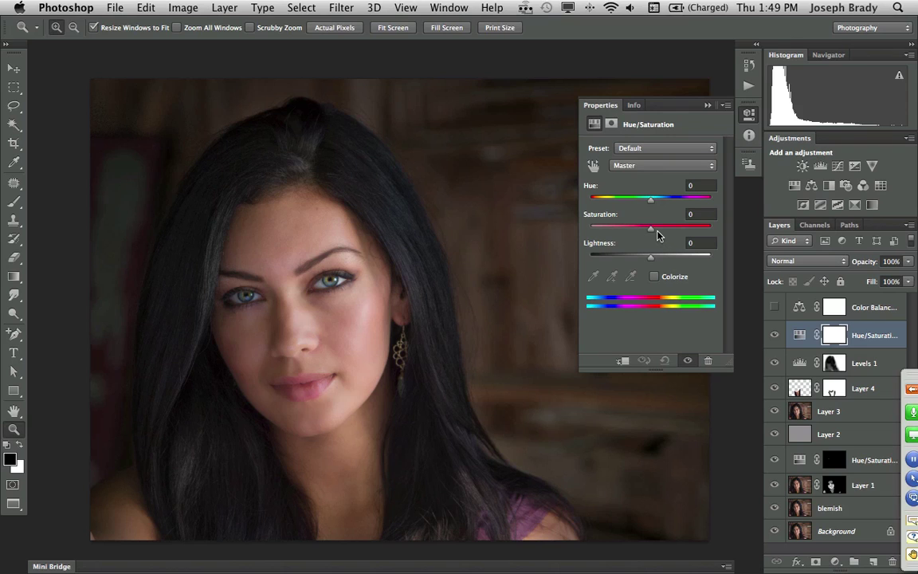
click(656, 229)
click(706, 107)
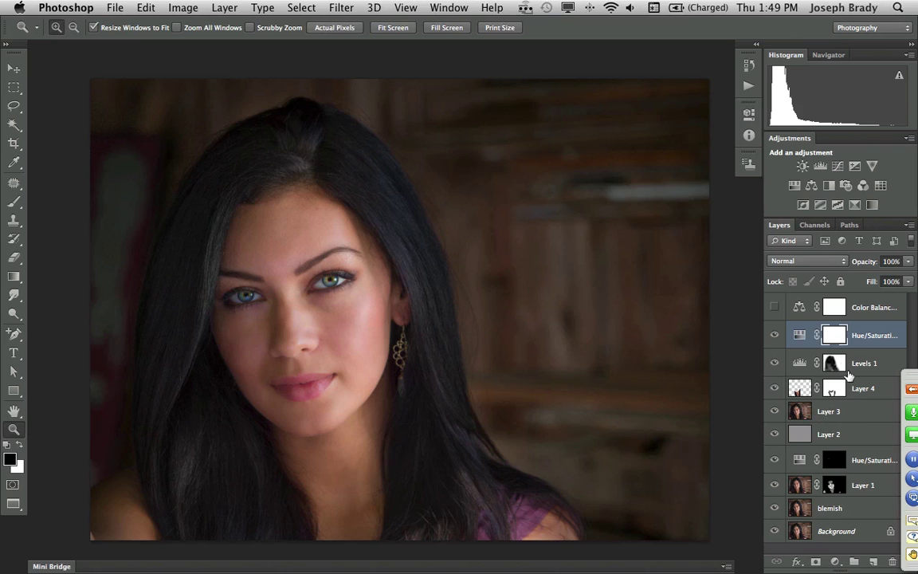
Add a new layer above the upper Hue/Saturation layer, set its blend mode to Overlay and fill it with 50% gray.
click(873, 563)
key(x)
click(806, 261)
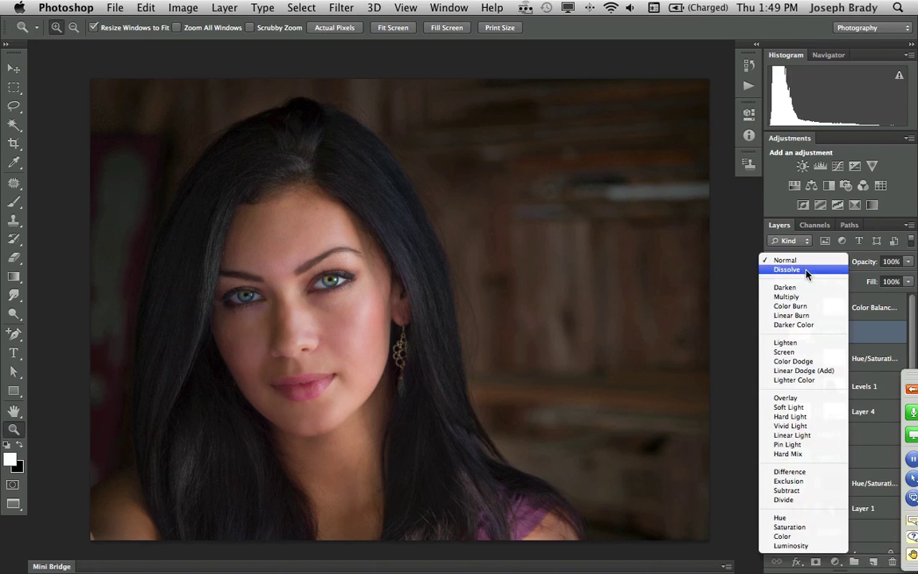
click(808, 397)
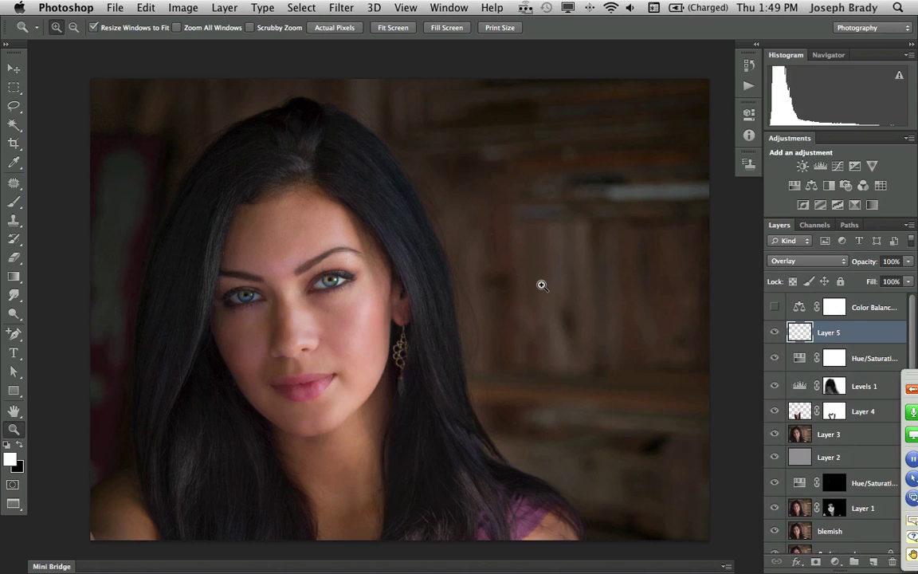
click(142, 7)
click(172, 240)
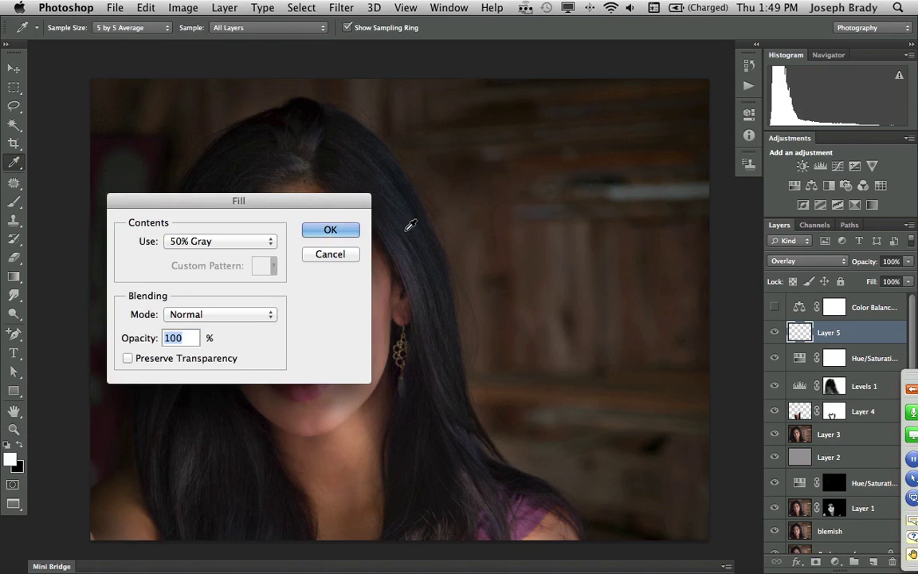
click(351, 231)
key(z)
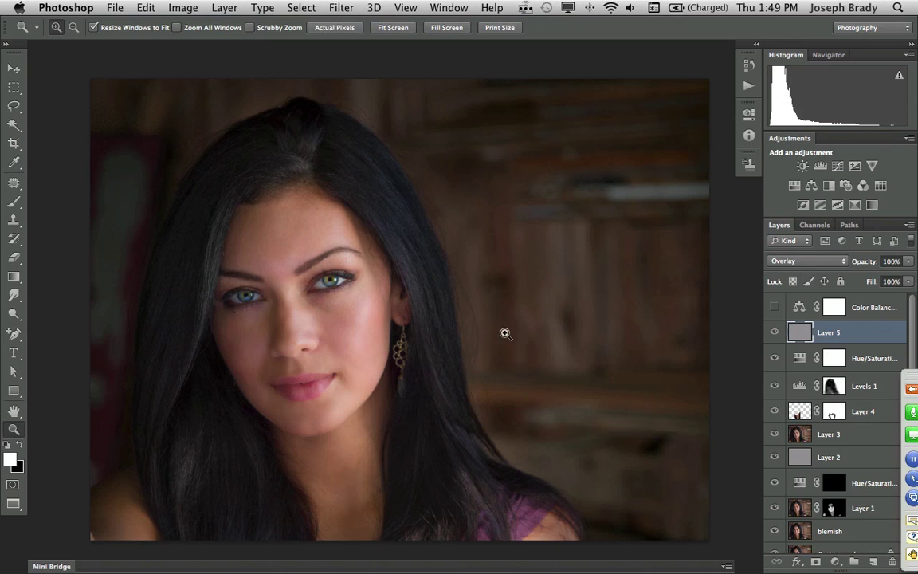
Darken the background around the woman by painting black on Layer 5 with the Brush at 30% opacity.
key(b)
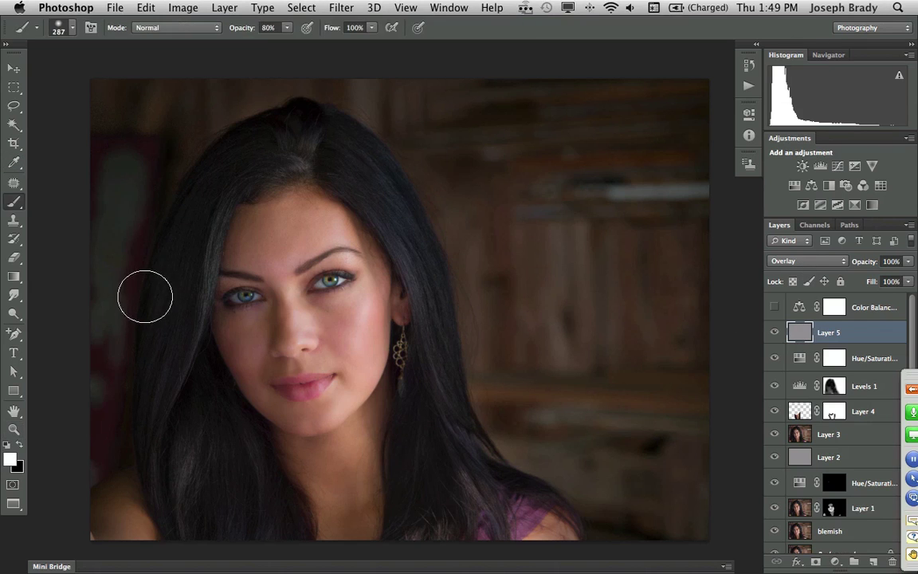
drag(150, 298, 139, 297)
key(x)
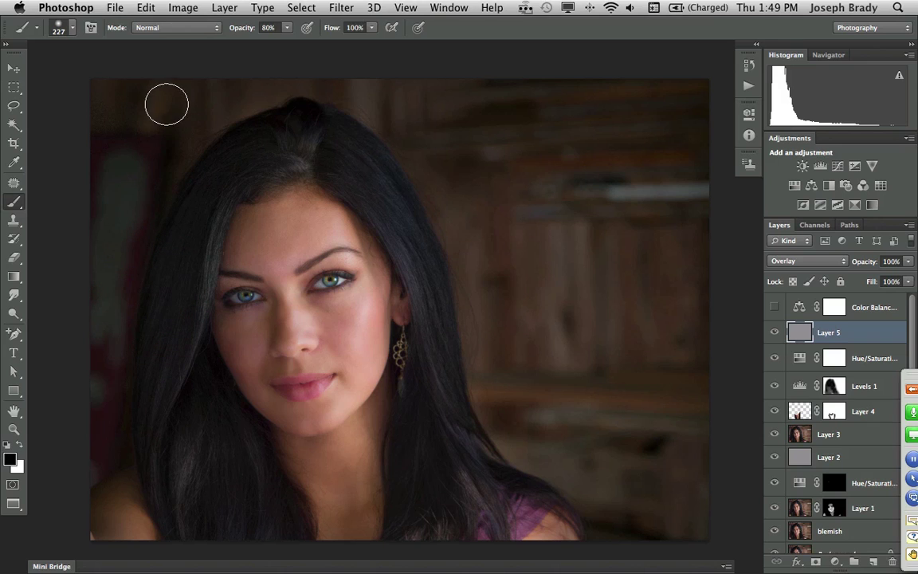
key(3)
mouse_move(169, 103)
mouse_down()
mouse_move(125, 259)
mouse_move(119, 231)
mouse_up()
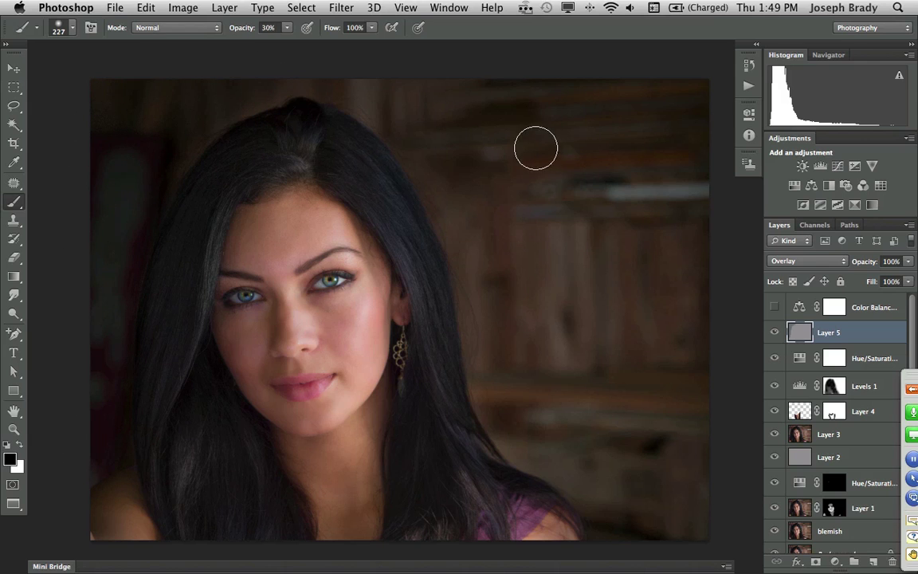
mouse_move(529, 144)
mouse_down()
mouse_move(583, 154)
mouse_move(567, 155)
mouse_up()
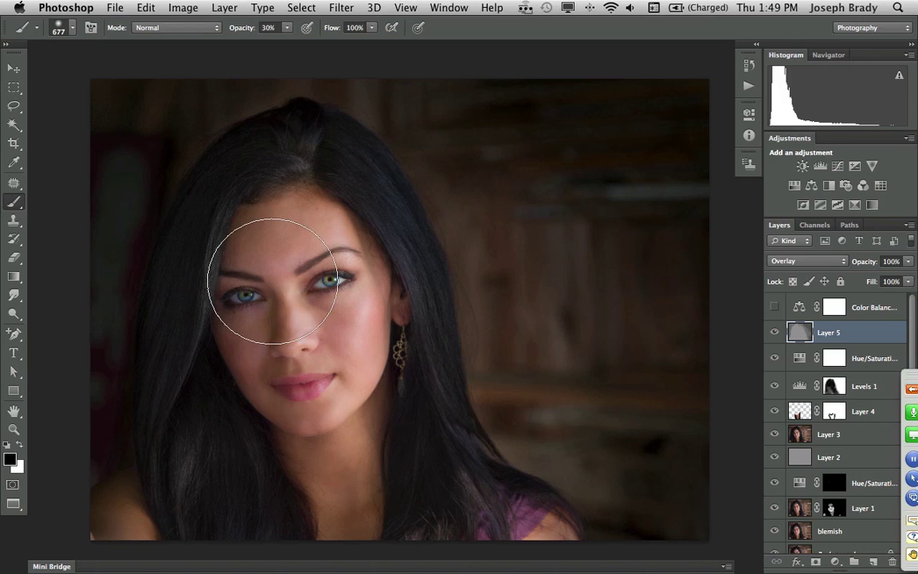
Lighten the highlights in the woman's hair on Layer 5 with a 131 px white brush at 10% opacity.
mouse_move(269, 276)
mouse_down()
mouse_move(205, 288)
mouse_move(215, 269)
mouse_up()
key(x)
key(1)
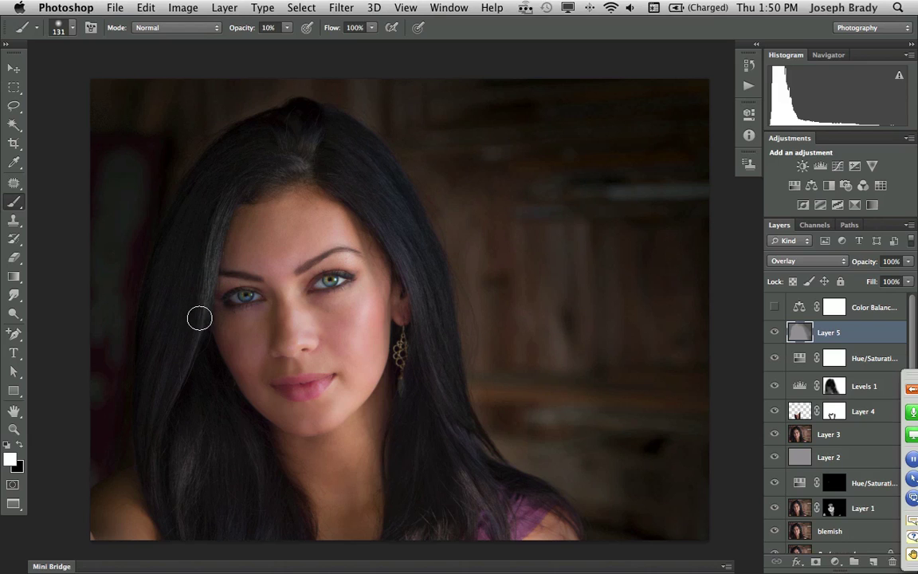
mouse_move(364, 225)
mouse_down()
mouse_move(402, 274)
mouse_move(452, 411)
mouse_up()
mouse_move(306, 148)
mouse_down()
mouse_move(246, 137)
mouse_move(299, 153)
mouse_up()
mouse_move(176, 468)
mouse_down()
mouse_move(207, 496)
mouse_move(231, 433)
mouse_move(251, 499)
mouse_move(314, 523)
mouse_move(455, 460)
mouse_move(447, 438)
mouse_move(488, 532)
mouse_move(468, 507)
mouse_move(482, 395)
mouse_move(370, 183)
mouse_move(421, 310)
mouse_move(353, 162)
mouse_move(277, 141)
mouse_move(238, 147)
mouse_move(190, 225)
mouse_move(163, 337)
mouse_move(190, 304)
mouse_move(169, 370)
mouse_move(249, 356)
mouse_move(388, 212)
mouse_move(338, 184)
mouse_move(366, 234)
mouse_move(359, 299)
mouse_move(245, 296)
mouse_move(230, 314)
mouse_move(330, 294)
mouse_move(250, 287)
mouse_move(228, 303)
mouse_move(368, 287)
mouse_move(354, 276)
mouse_move(324, 293)
mouse_move(381, 298)
mouse_move(256, 312)
mouse_move(261, 332)
mouse_move(231, 302)
mouse_move(347, 319)
mouse_up()
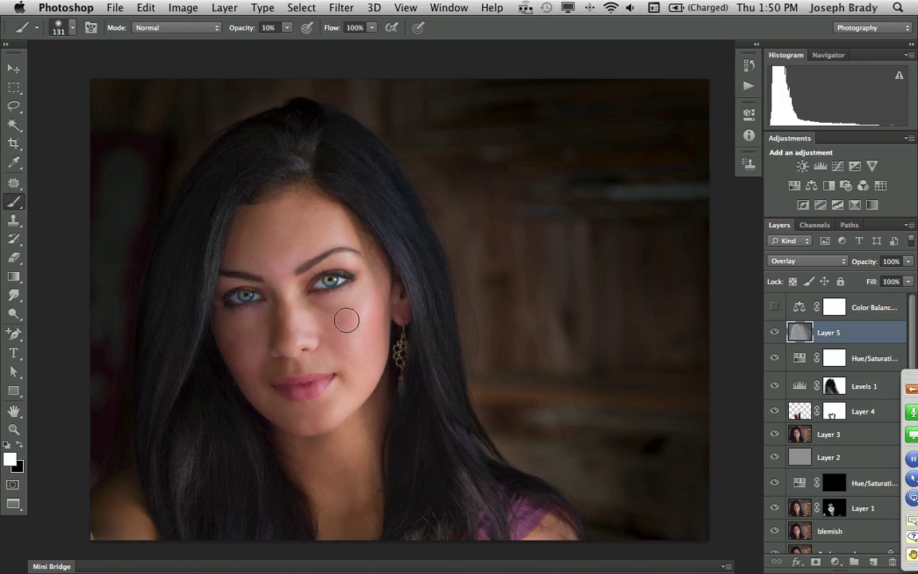
Toggle Layer 5's visibility to compare the portrait before and after the dodging and burning.
click(775, 333)
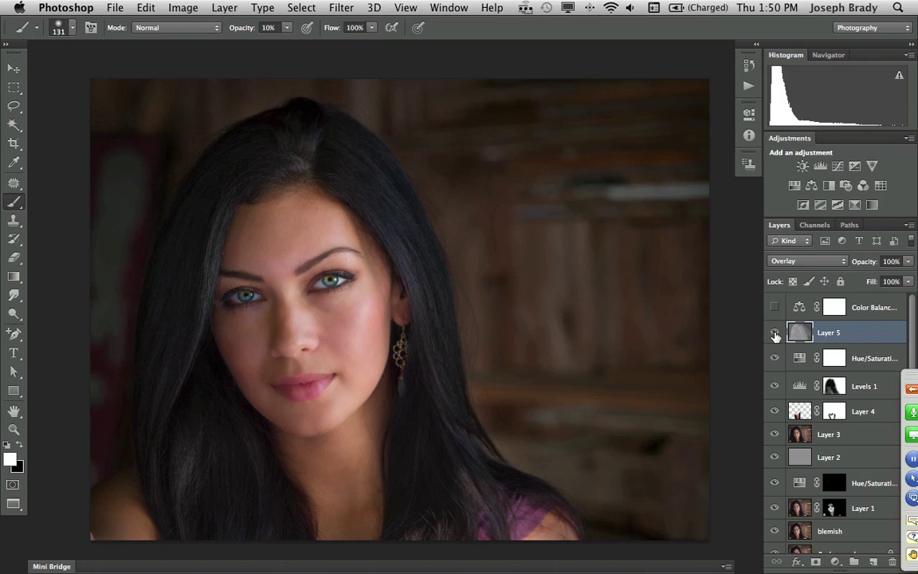
click(775, 333)
click(775, 333)
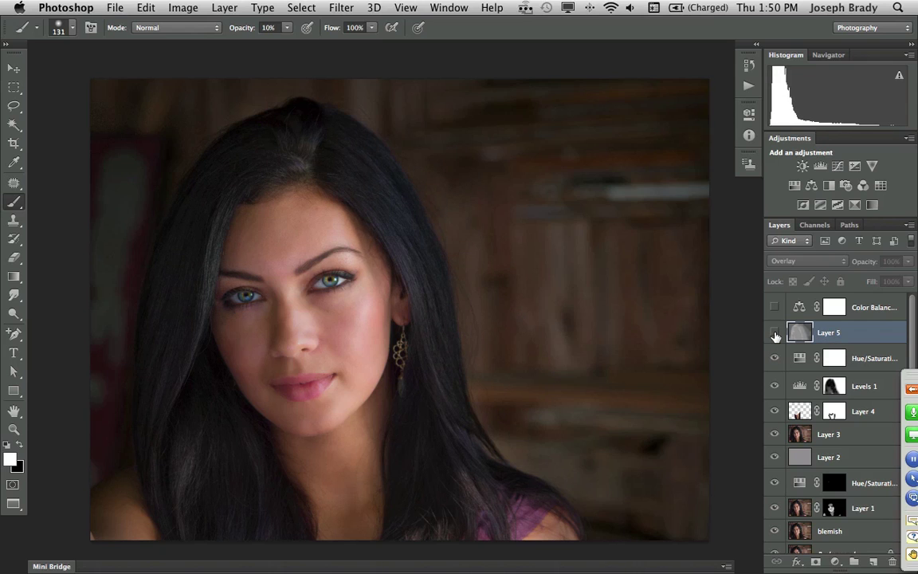
click(776, 334)
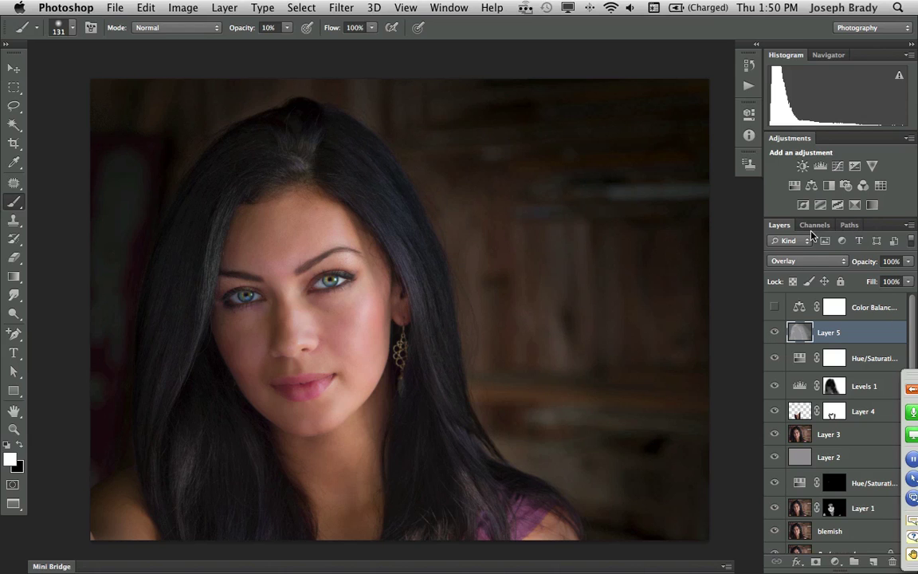
Float the Layers panel over the image and enlarge it to show the complete layer stack.
drag(783, 225, 616, 119)
drag(748, 441, 745, 263)
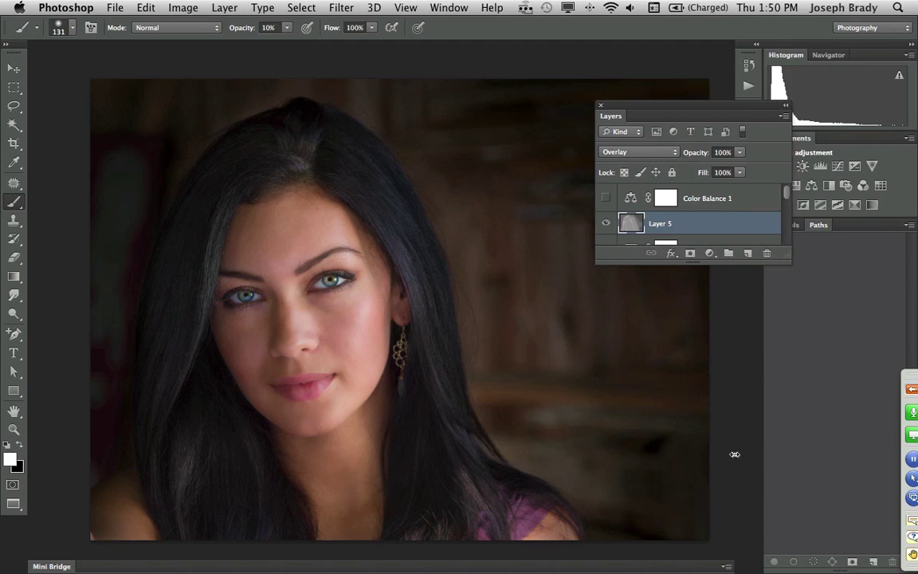
drag(743, 256, 756, 562)
drag(765, 518, 763, 506)
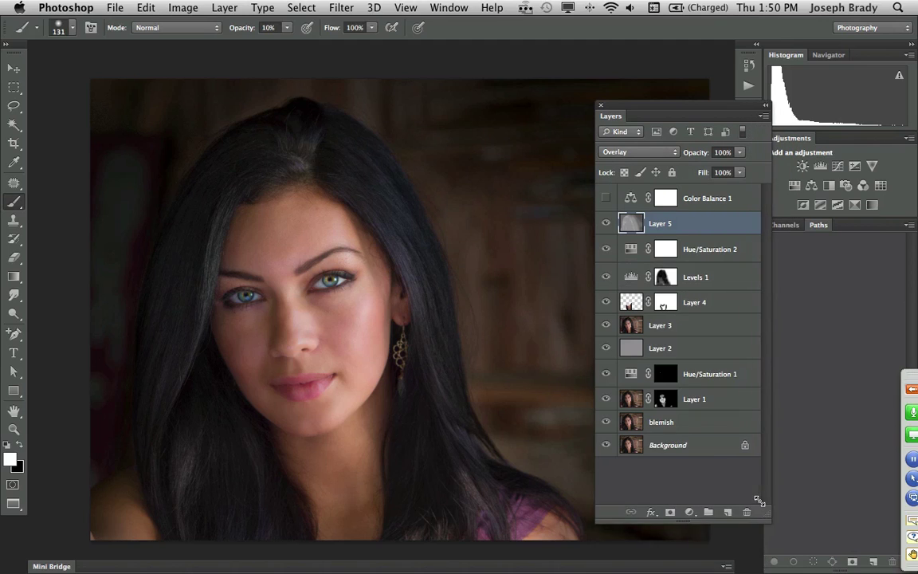
Show only the Background layer and restore the retouching layers up to Layer 5 to compare the original with the edit.
click(606, 224)
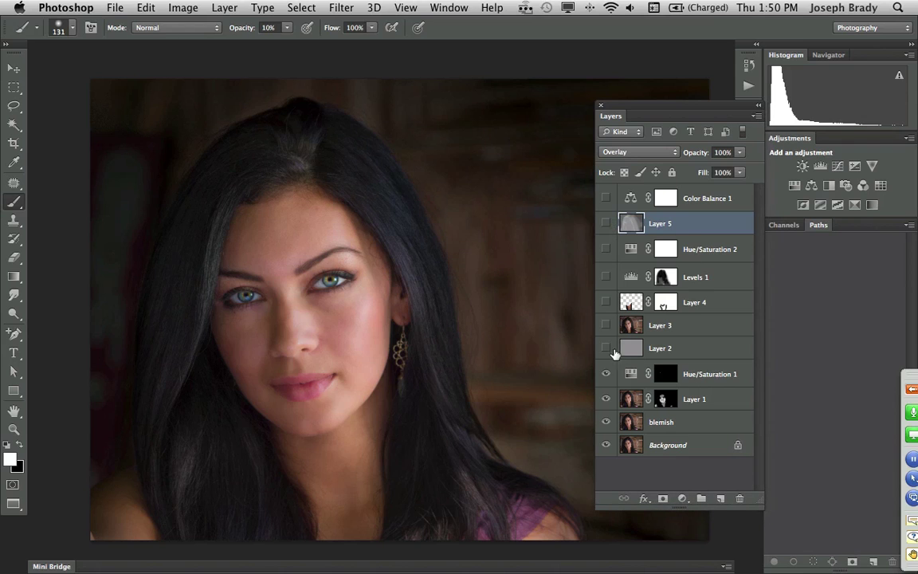
alt+click(607, 444)
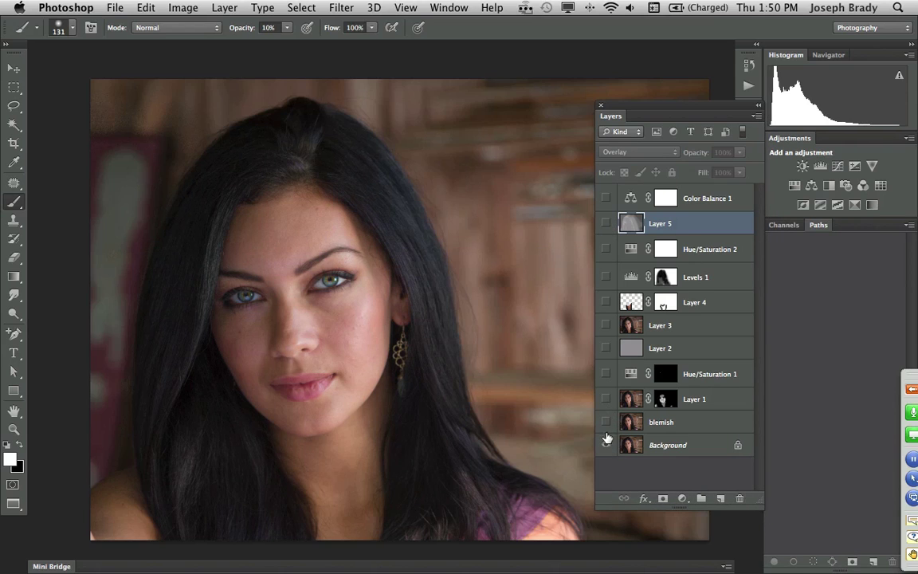
drag(605, 422, 610, 226)
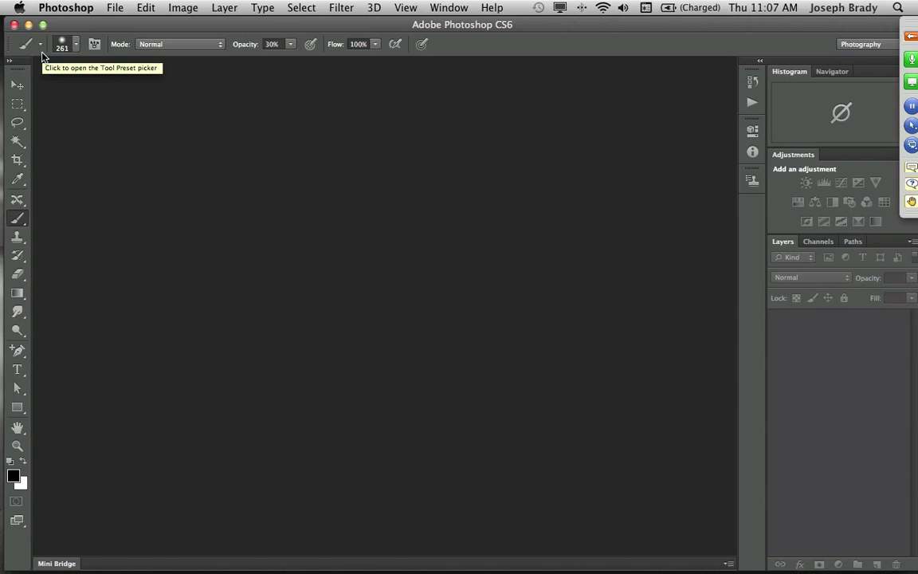
Open the raw file with number 378 (.cr2) from the Demo 2 folder and show Camera Raw full screen.
click(116, 10)
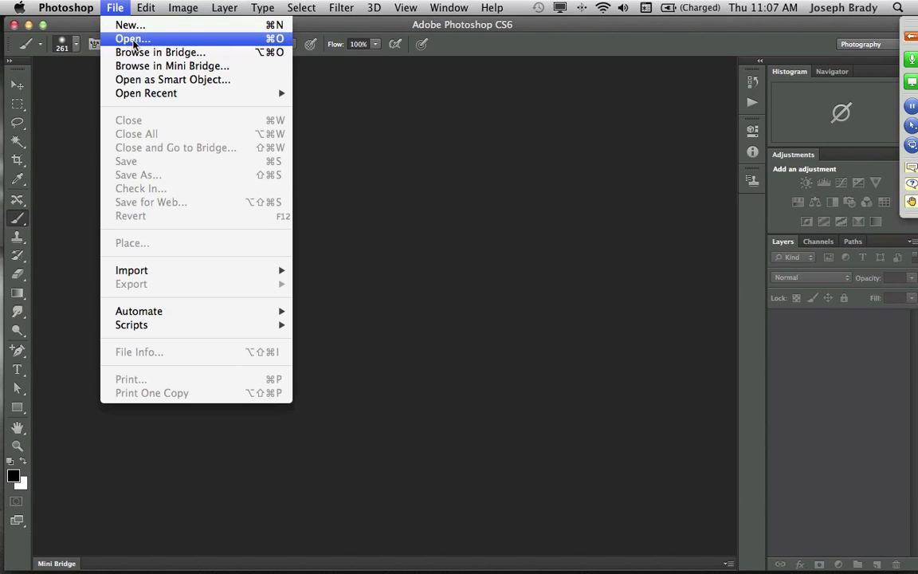
click(133, 40)
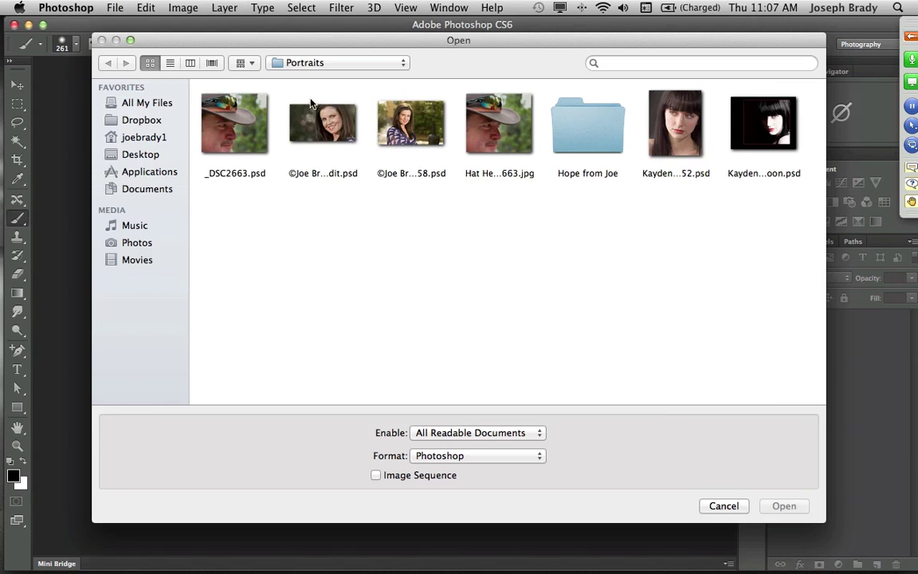
click(317, 64)
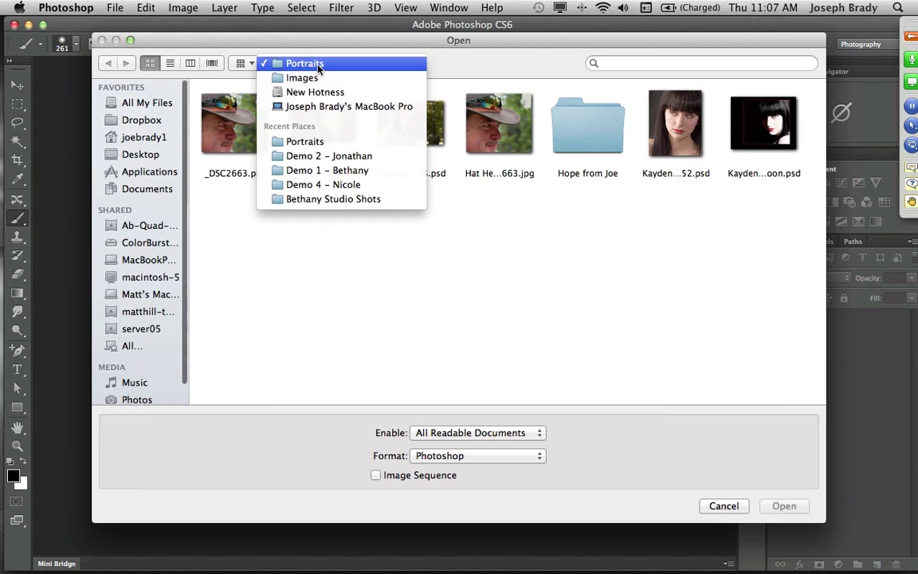
click(330, 157)
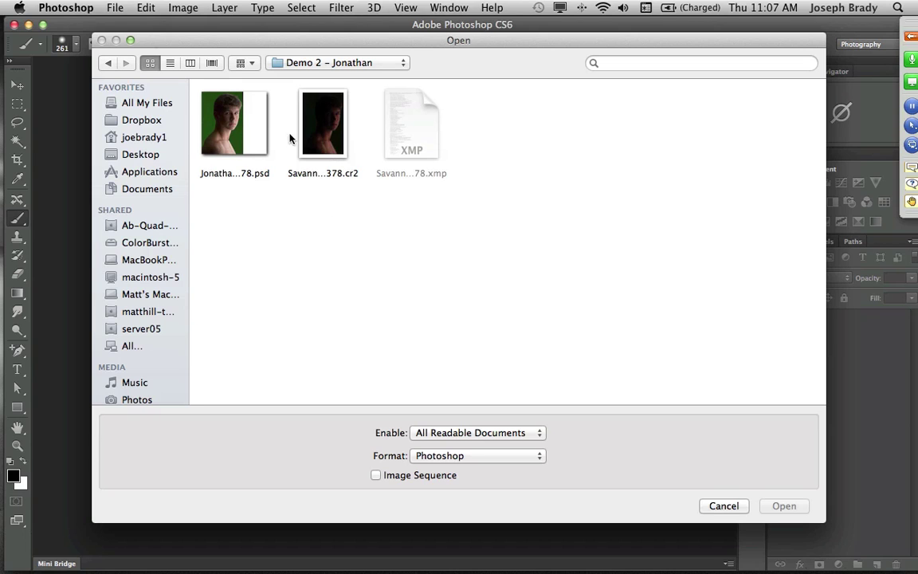
double_click(311, 137)
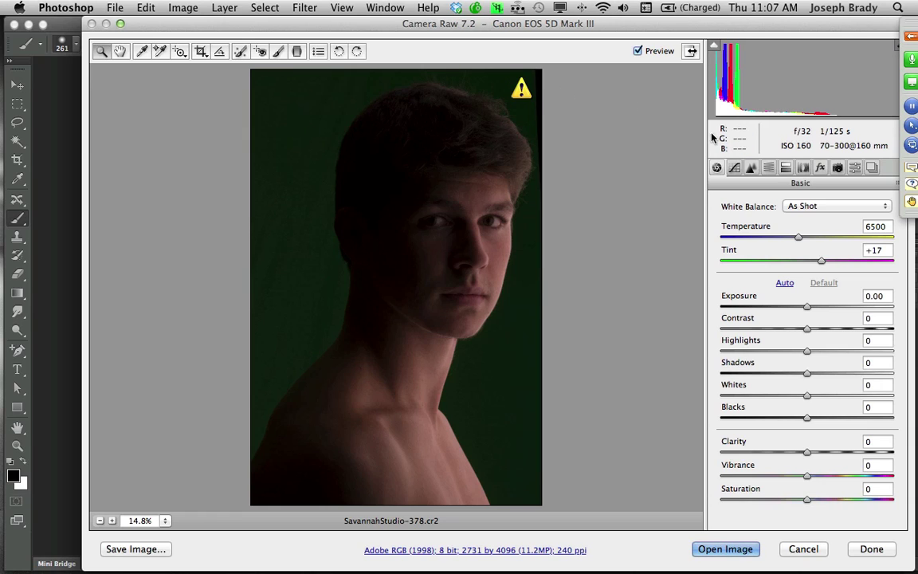
click(688, 52)
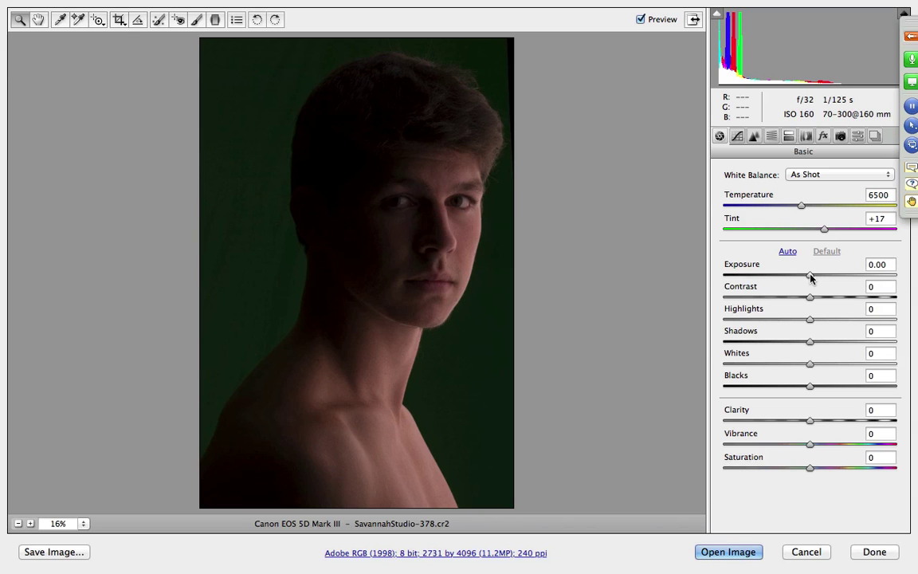
Set the raw portrait's Exposure to +0.80 and its Shadows to -1.
mouse_move(810, 276)
mouse_down()
mouse_move(819, 278)
mouse_move(812, 276)
mouse_up()
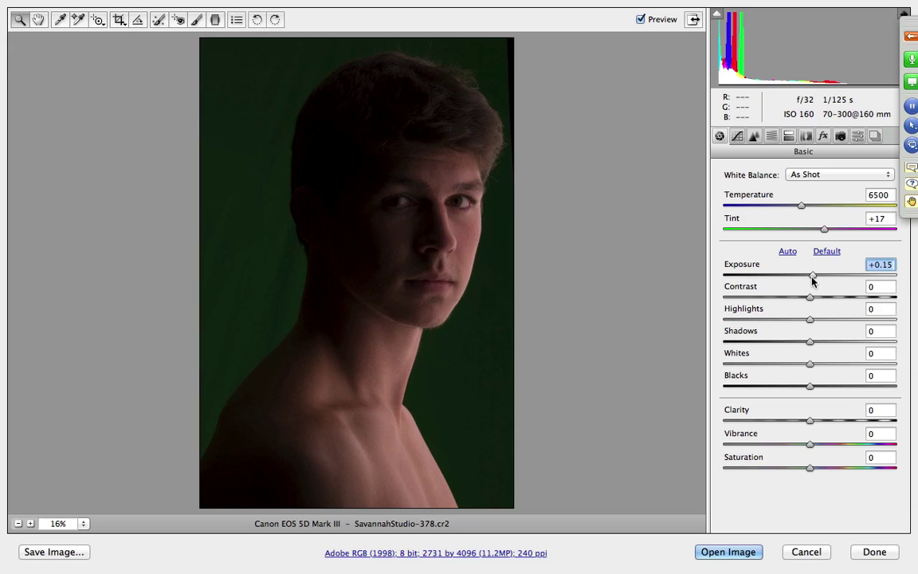
mouse_move(813, 278)
mouse_down()
mouse_move(842, 278)
mouse_move(825, 278)
mouse_up()
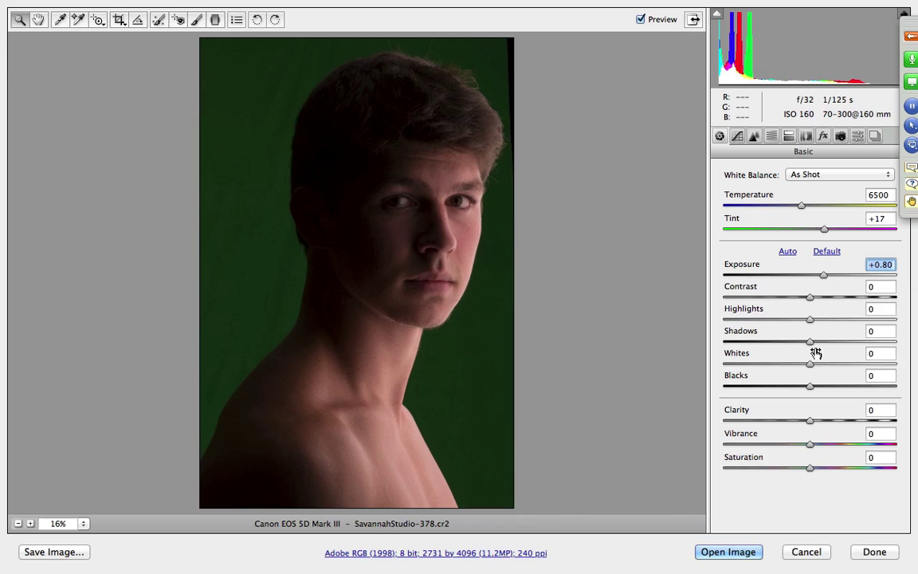
drag(810, 342, 874, 345)
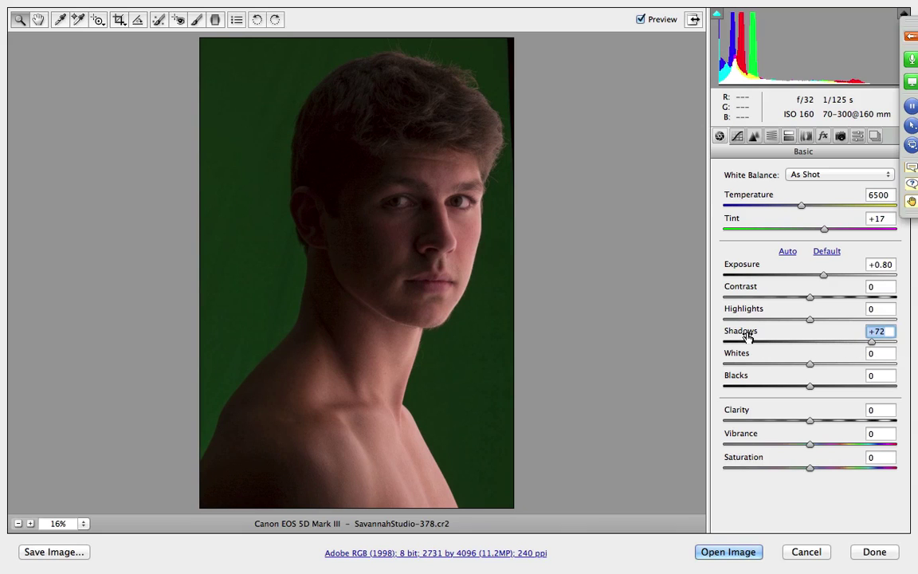
click(809, 344)
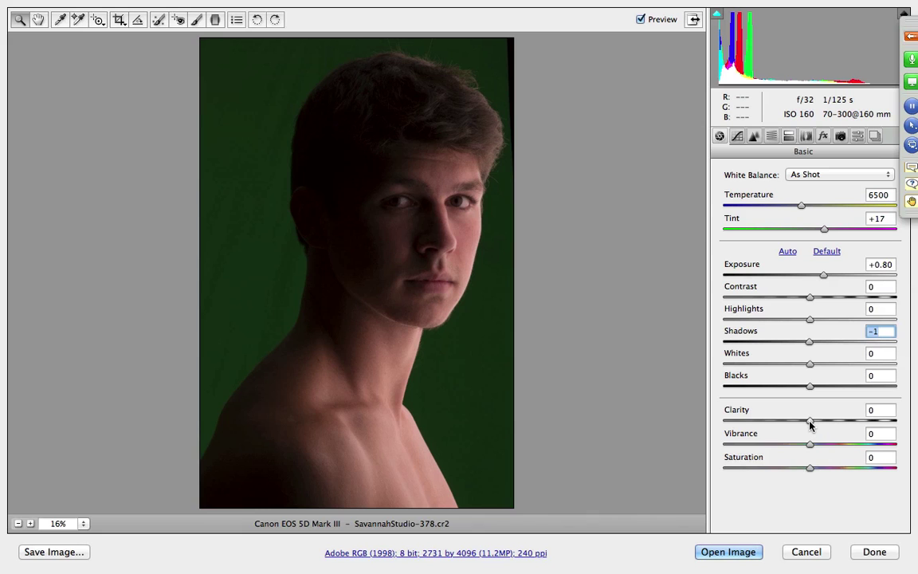
Try Clarity at +100 and -100 on the portrait, and reset Clarity and Blacks to 0.
drag(809, 420, 903, 430)
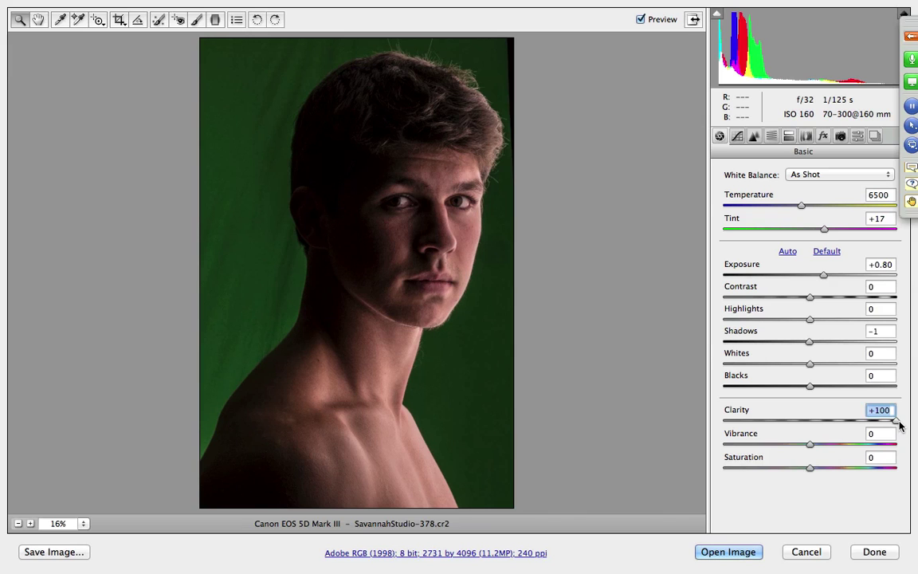
drag(896, 422, 711, 427)
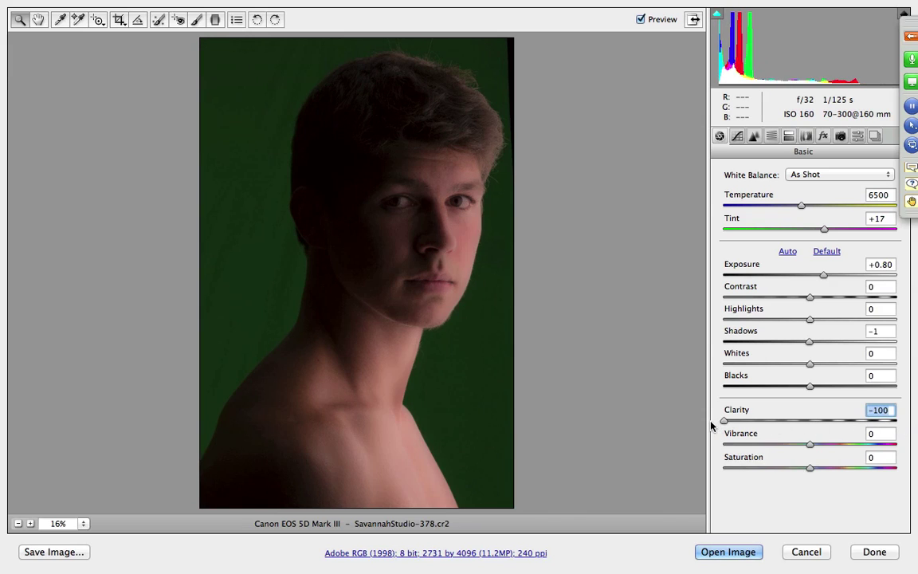
click(809, 424)
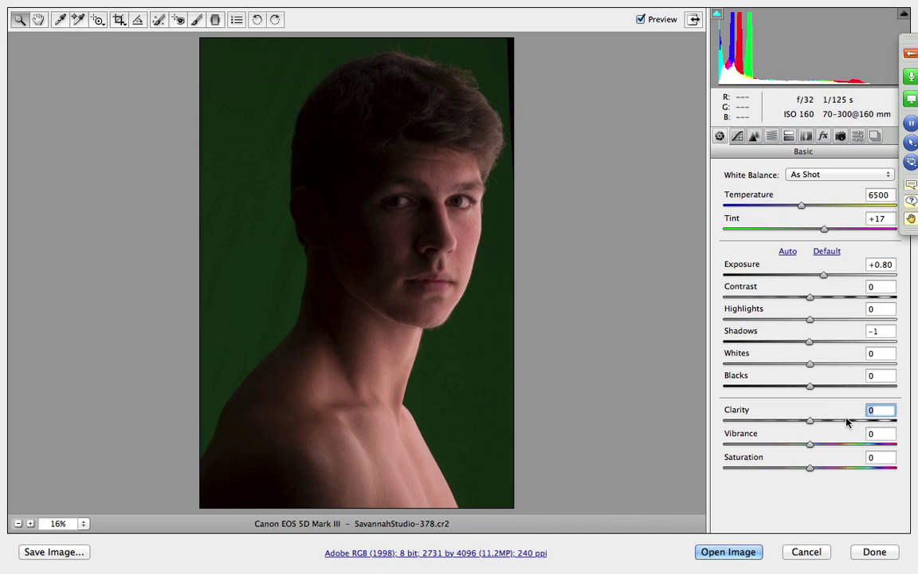
mouse_move(811, 388)
mouse_down()
mouse_move(774, 387)
mouse_move(811, 386)
mouse_up()
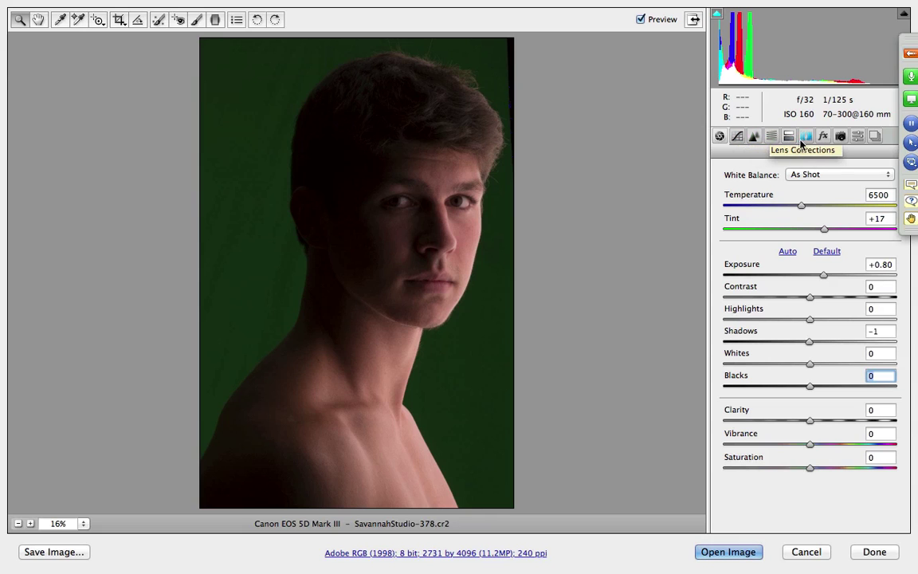
Compare the portrait with and without lens profile corrections, leaving the corrections disabled.
click(753, 137)
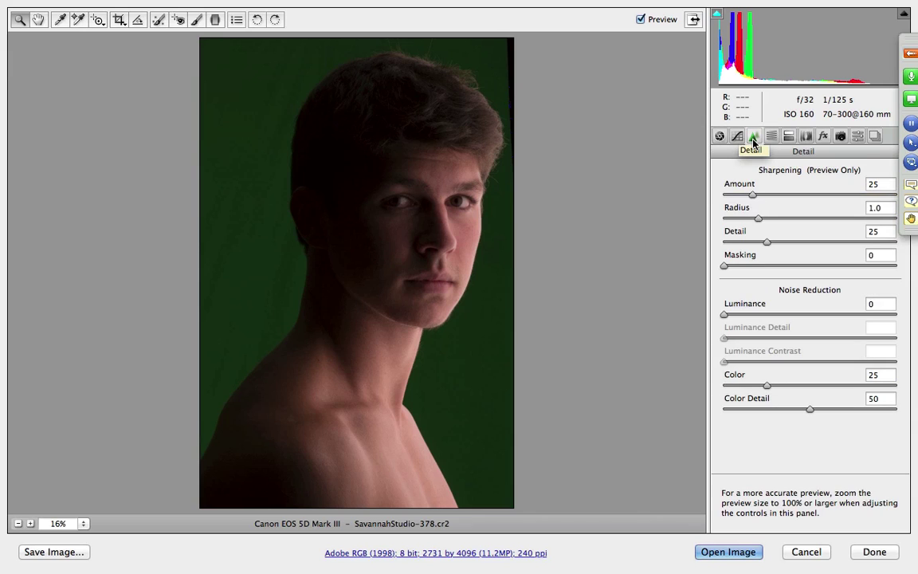
click(807, 137)
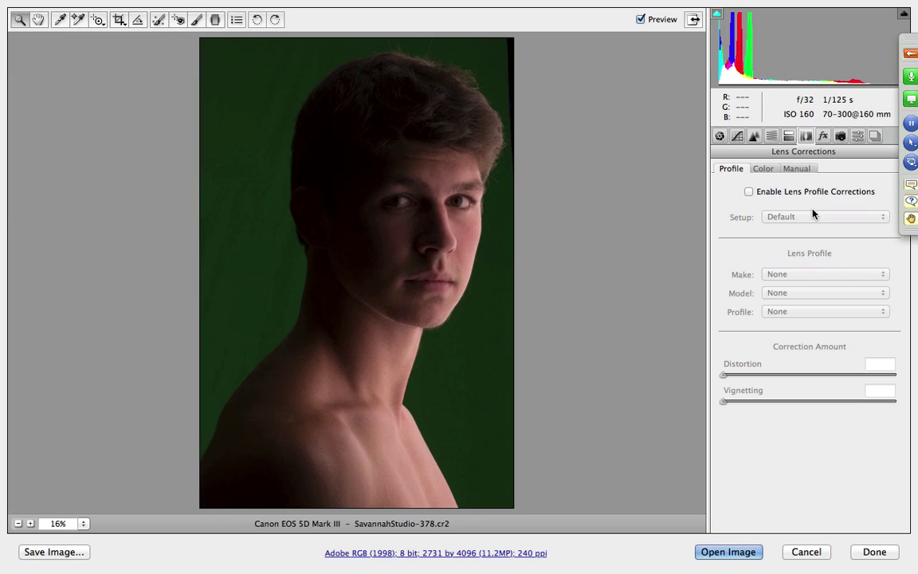
click(749, 192)
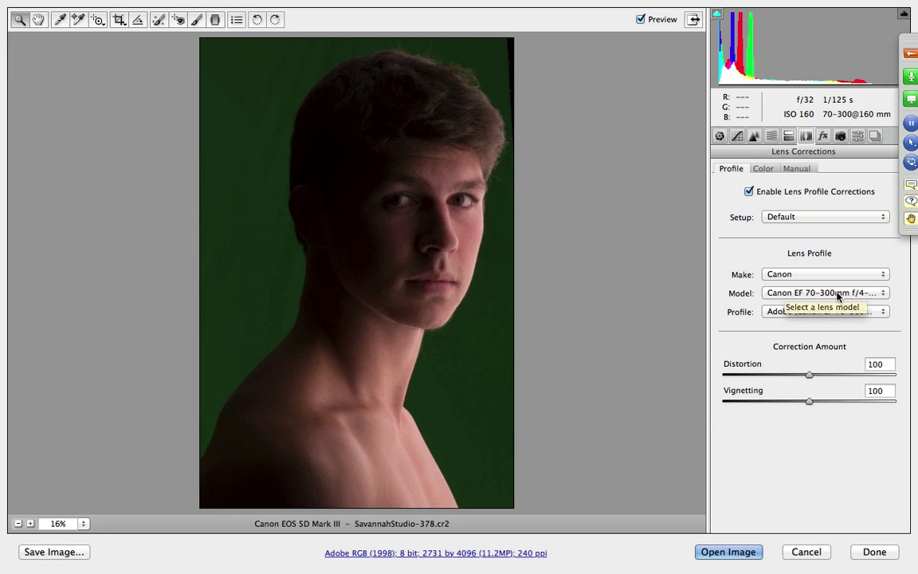
click(748, 192)
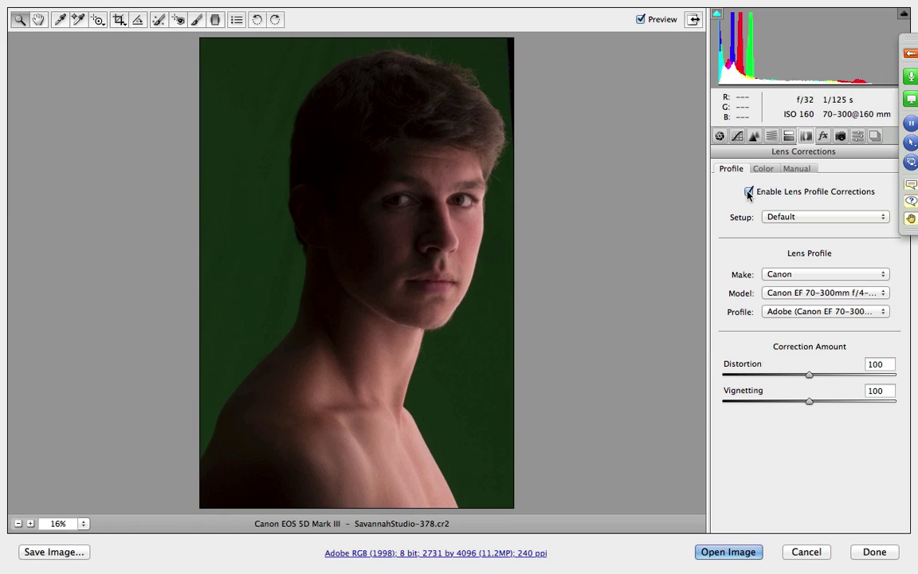
click(748, 192)
click(748, 192)
click(748, 192)
click(748, 192)
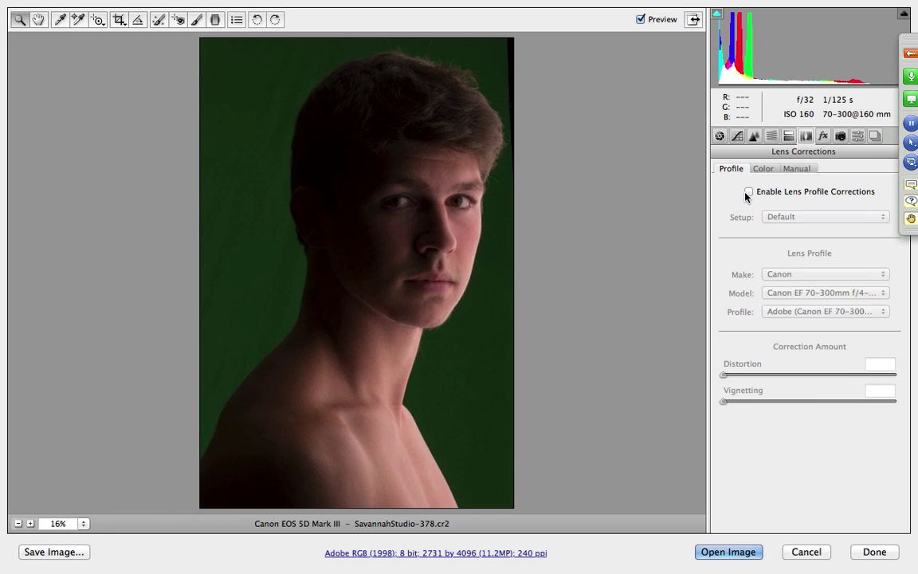
click(748, 192)
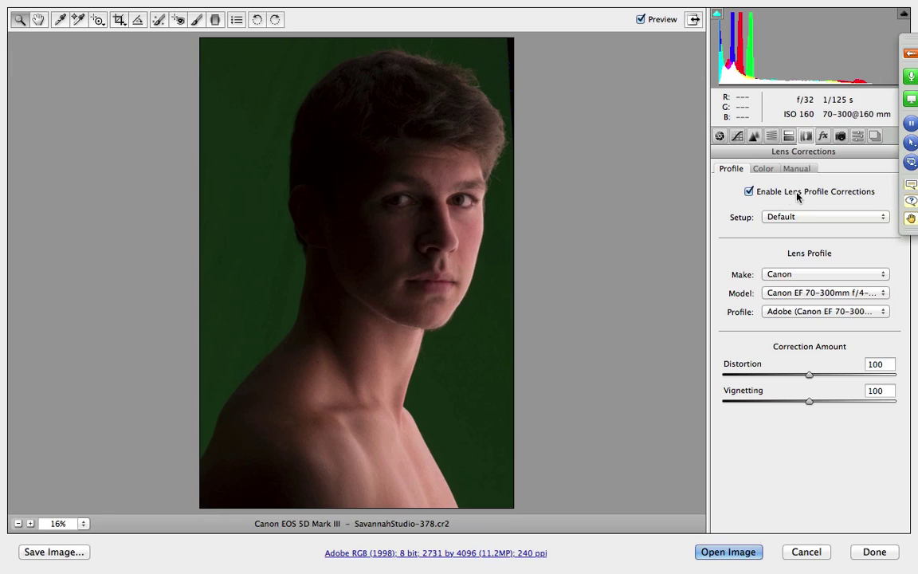
click(749, 192)
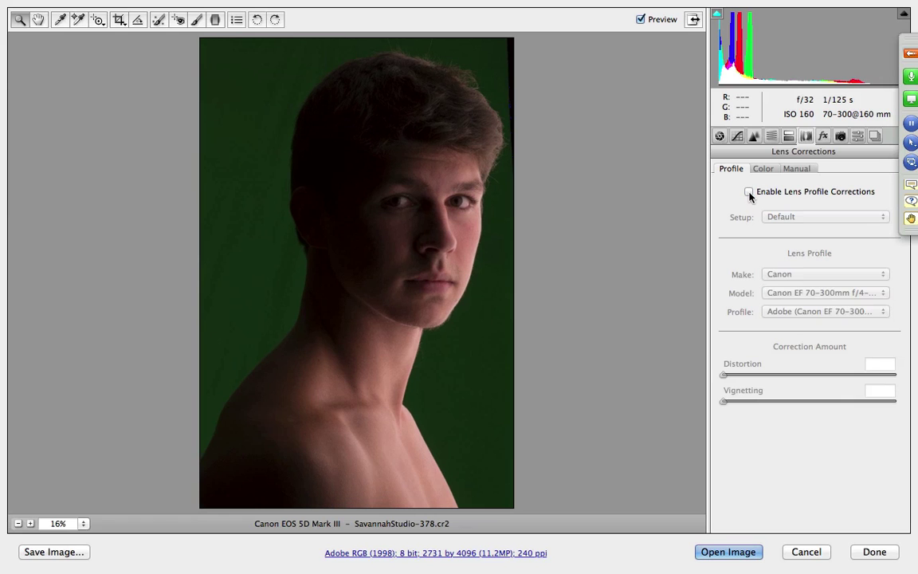
Enable the lens profile corrections, and set the manual Vertical transform to -1.
click(749, 192)
click(762, 168)
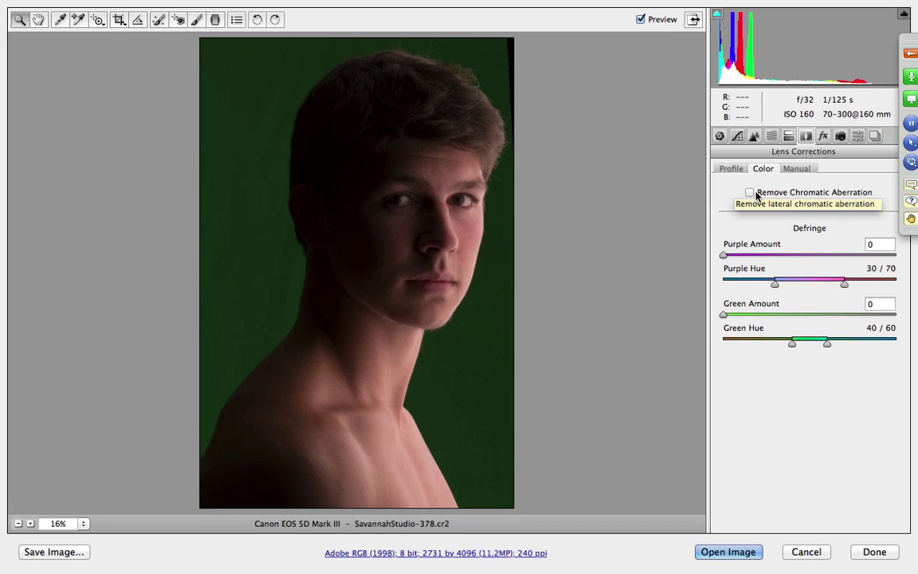
click(793, 170)
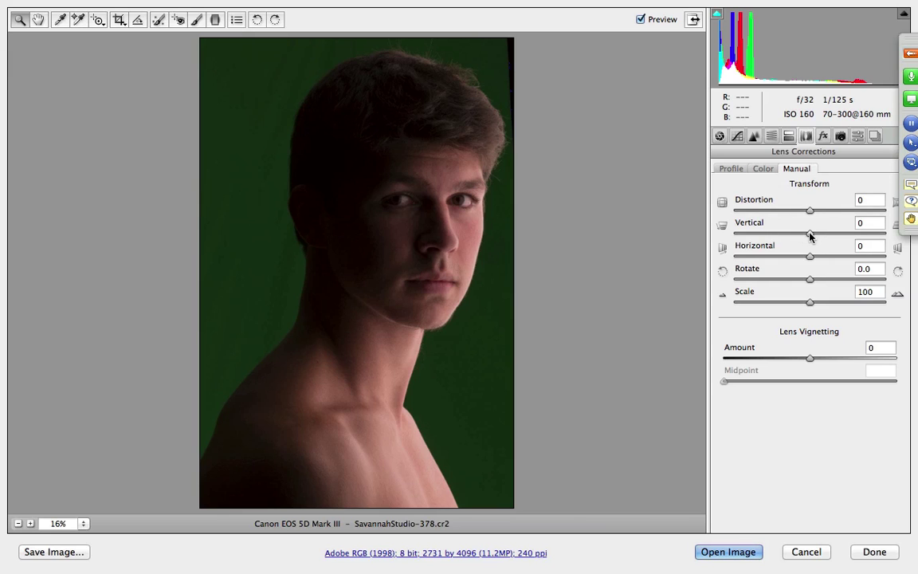
mouse_move(809, 235)
mouse_down()
mouse_move(791, 236)
mouse_move(824, 236)
mouse_move(809, 238)
mouse_up()
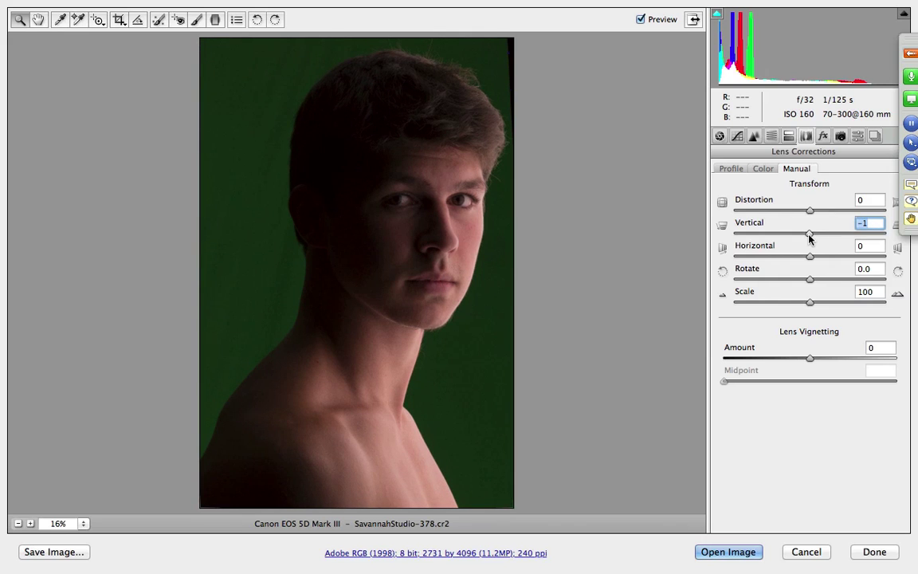
drag(809, 237, 809, 237)
Examine the camera profile choices in the Camera Calibration settings, keeping Adobe Standard.
click(839, 137)
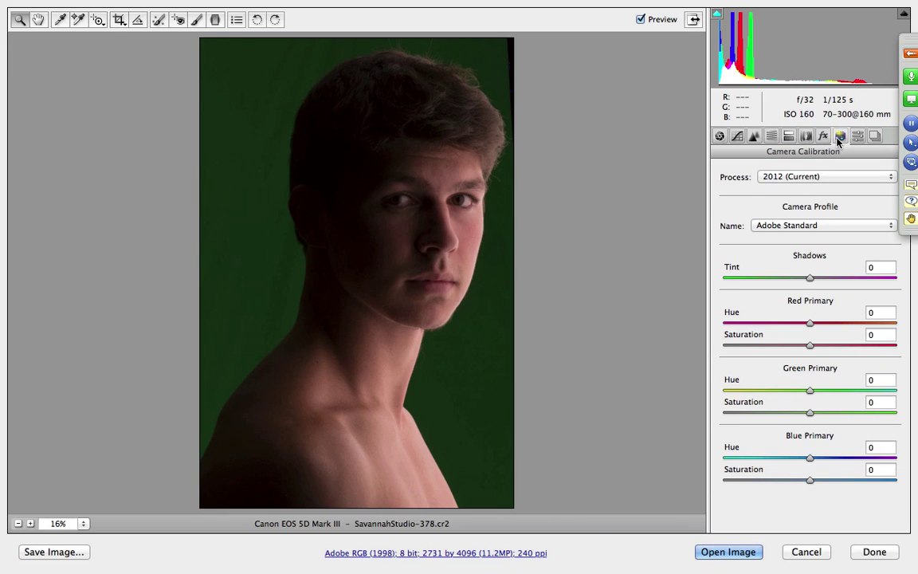
click(831, 227)
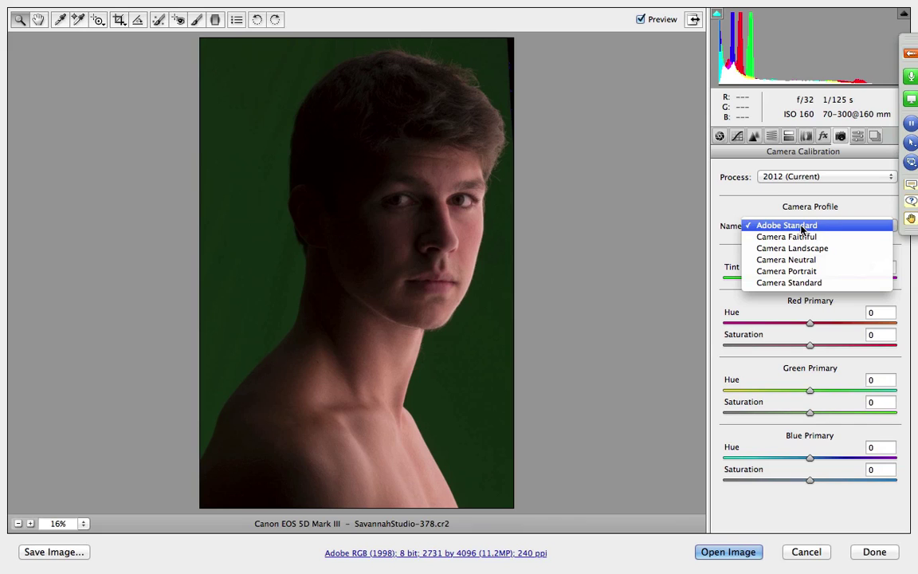
click(801, 226)
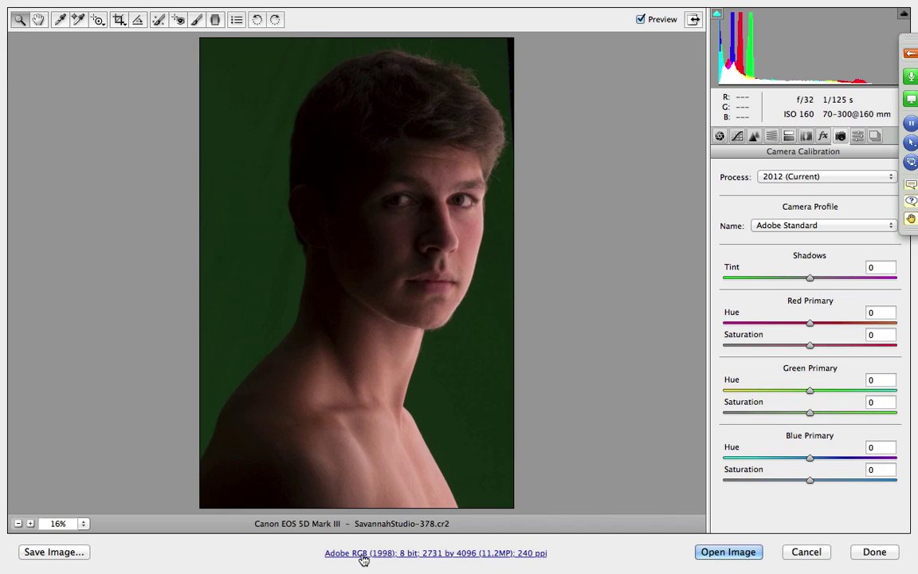
Set the raw workflow options to ProPhoto RGB and 16 Bits/Channel, and open the portrait in Photoshop.
click(448, 554)
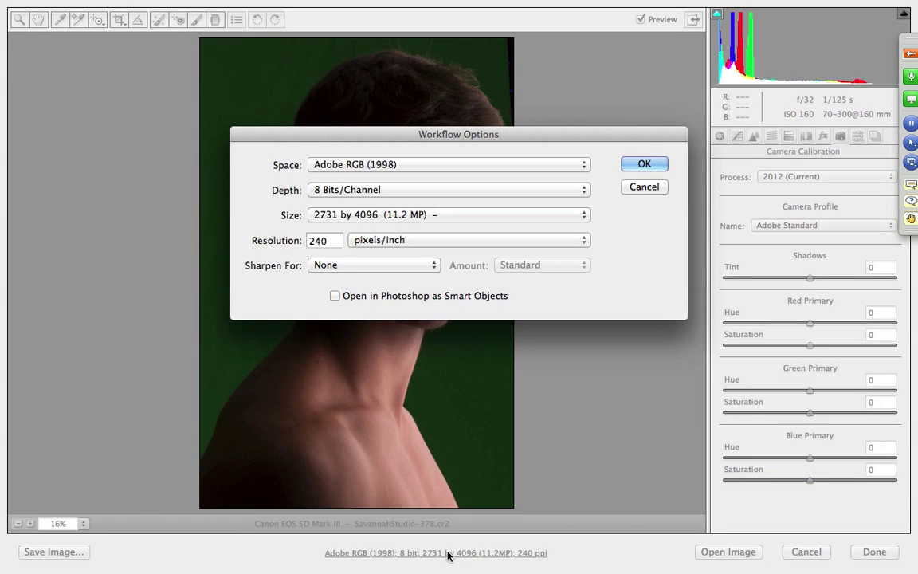
click(474, 196)
click(473, 204)
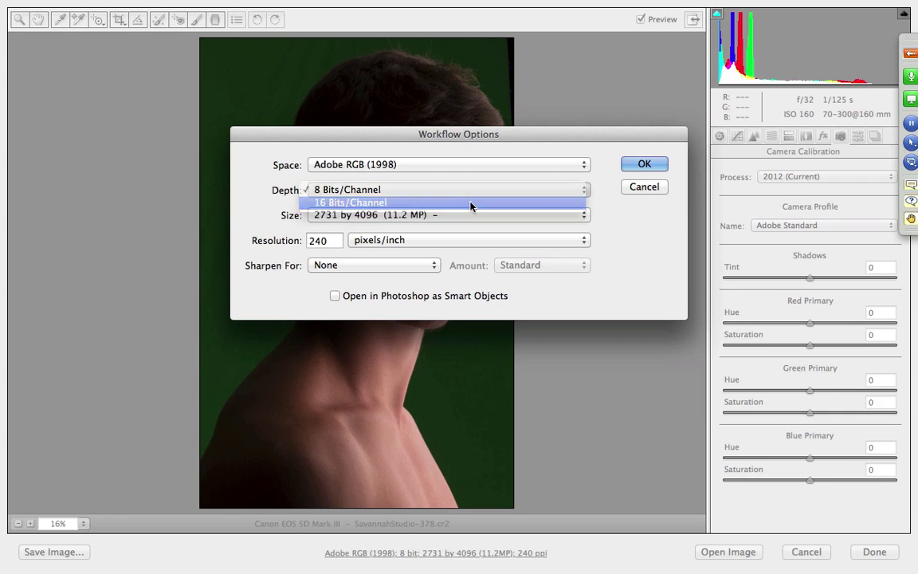
click(472, 214)
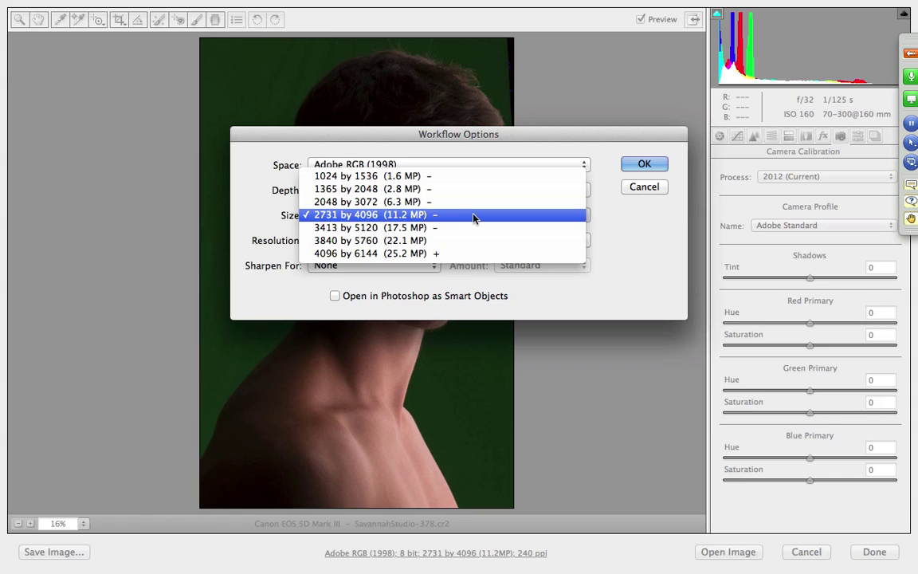
click(474, 219)
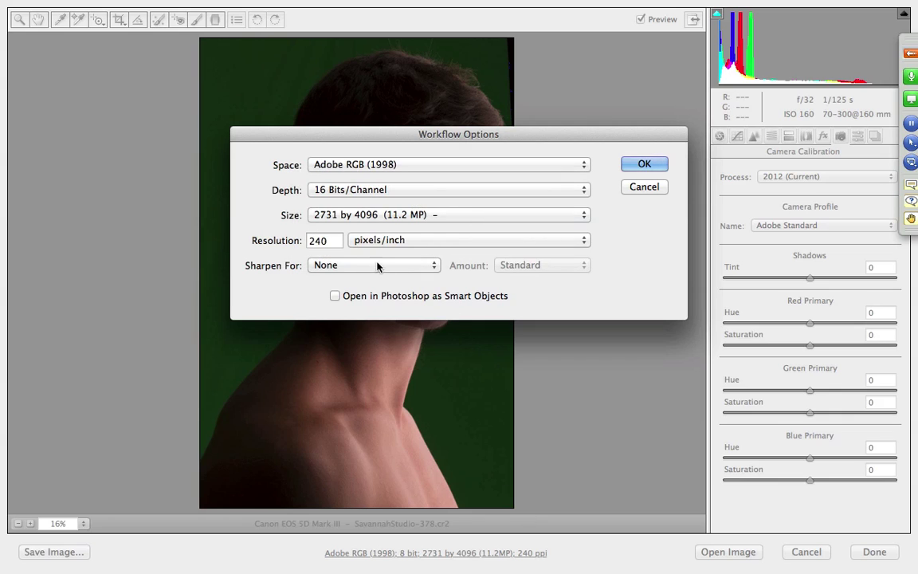
click(434, 167)
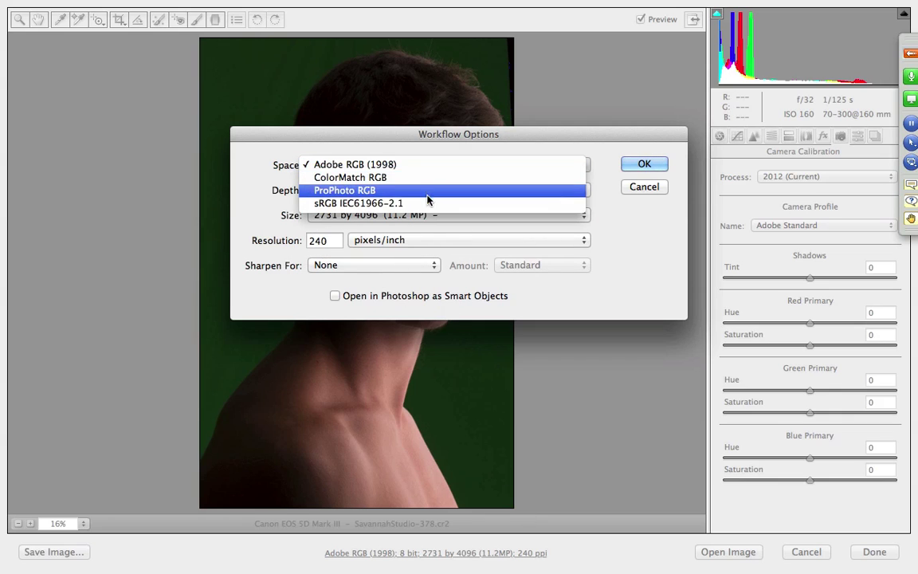
click(428, 195)
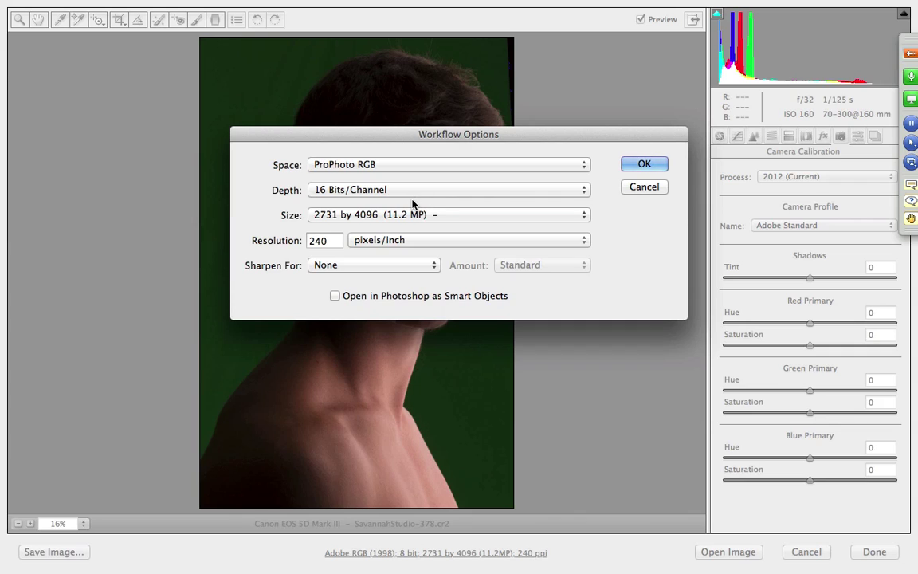
click(644, 164)
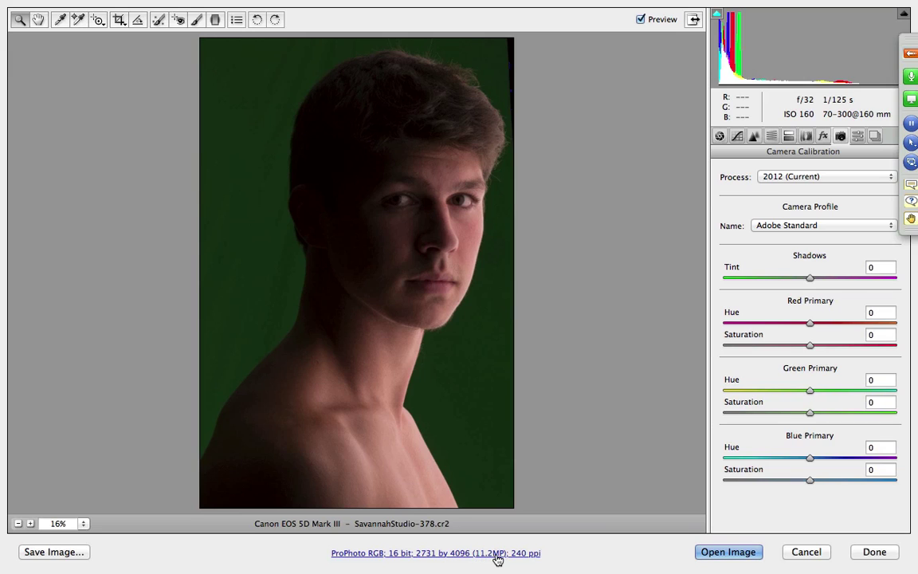
click(717, 553)
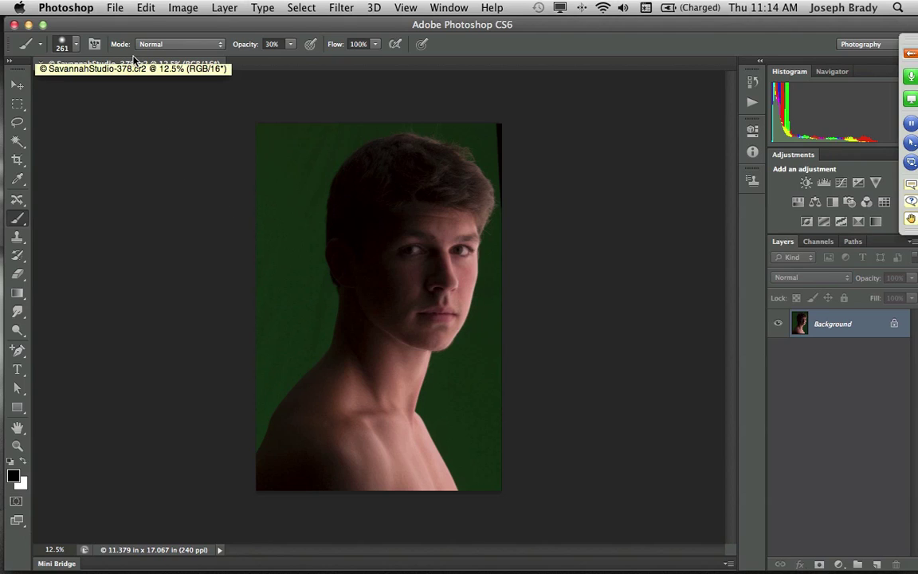
Open Photoshop's Color Settings and move the dialog partly clear of the portrait.
click(145, 8)
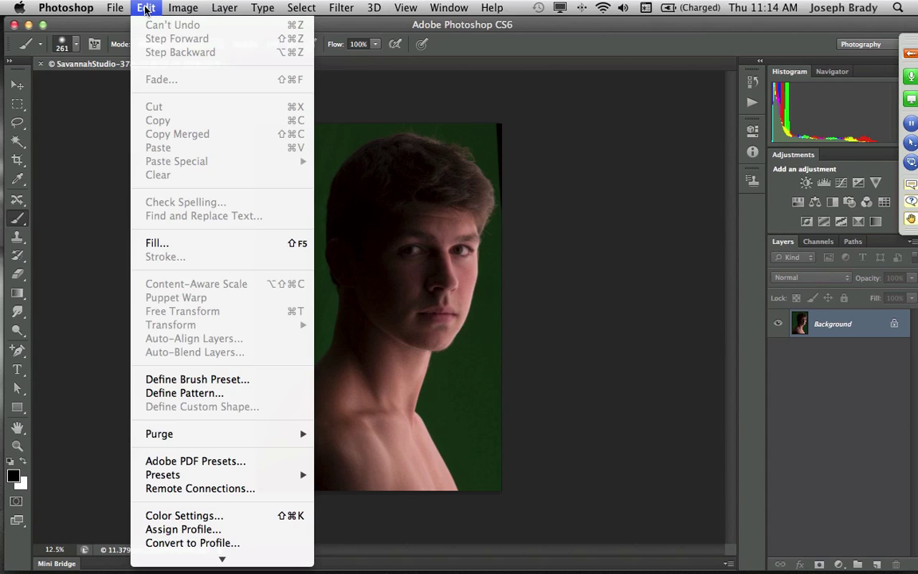
click(274, 521)
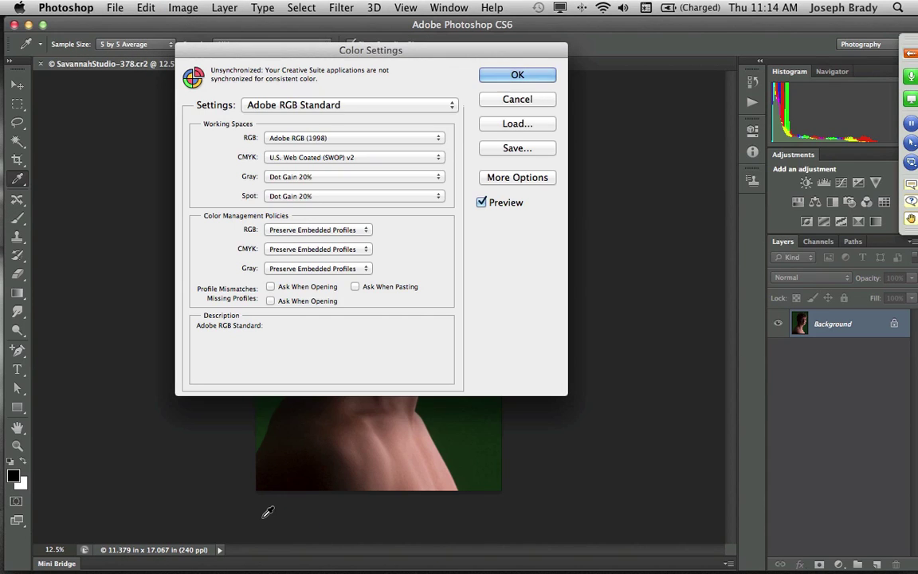
drag(326, 53, 232, 89)
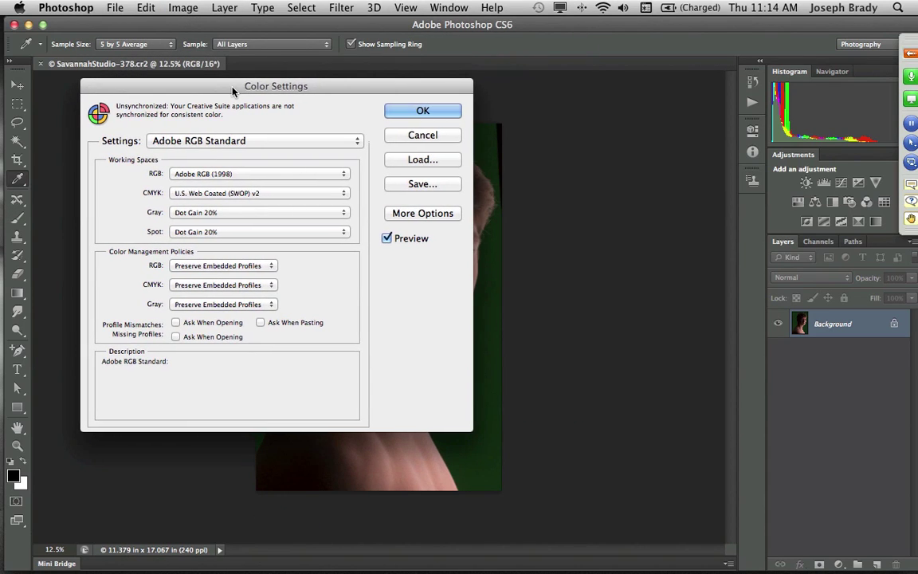
Try sRGB IEC61966-2.1 as the RGB working space, and return it to Adobe RGB (1998).
click(298, 175)
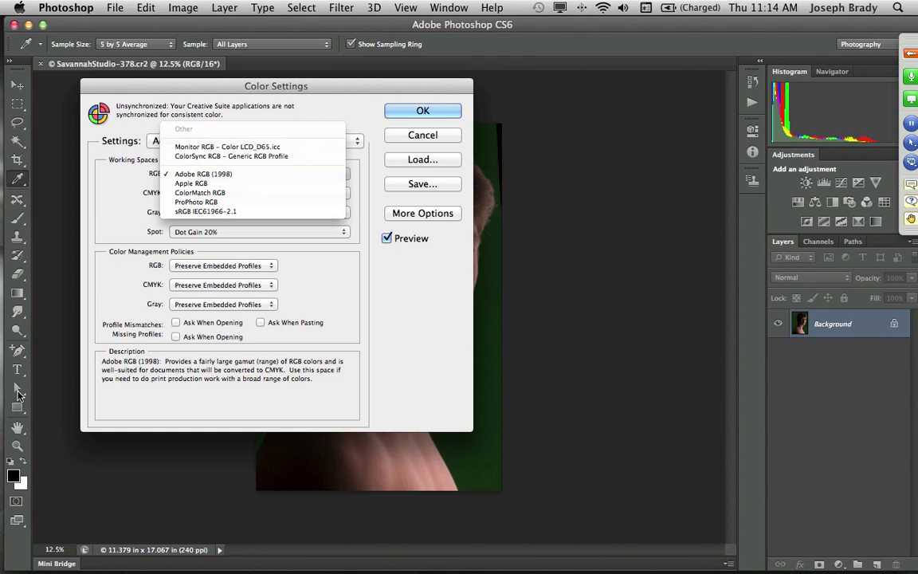
click(229, 216)
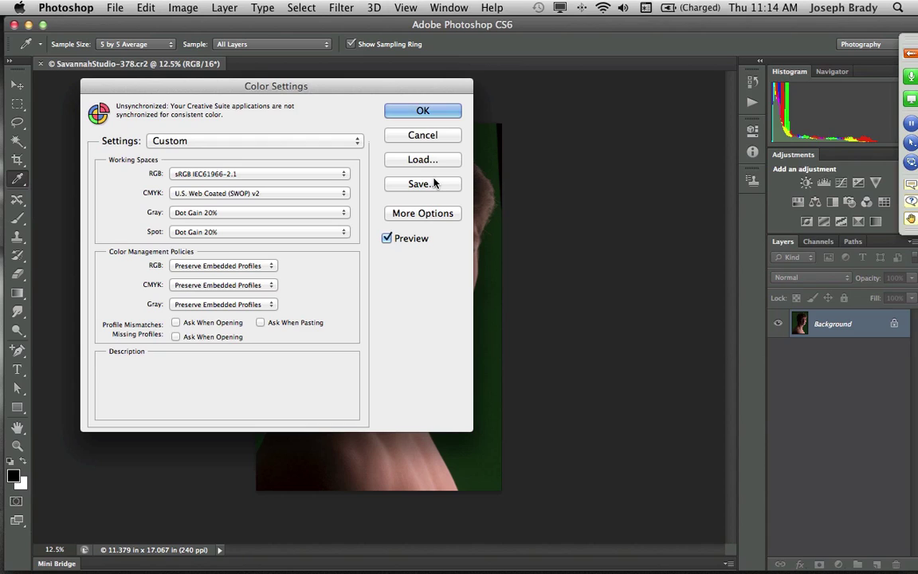
mouse_move(344, 173)
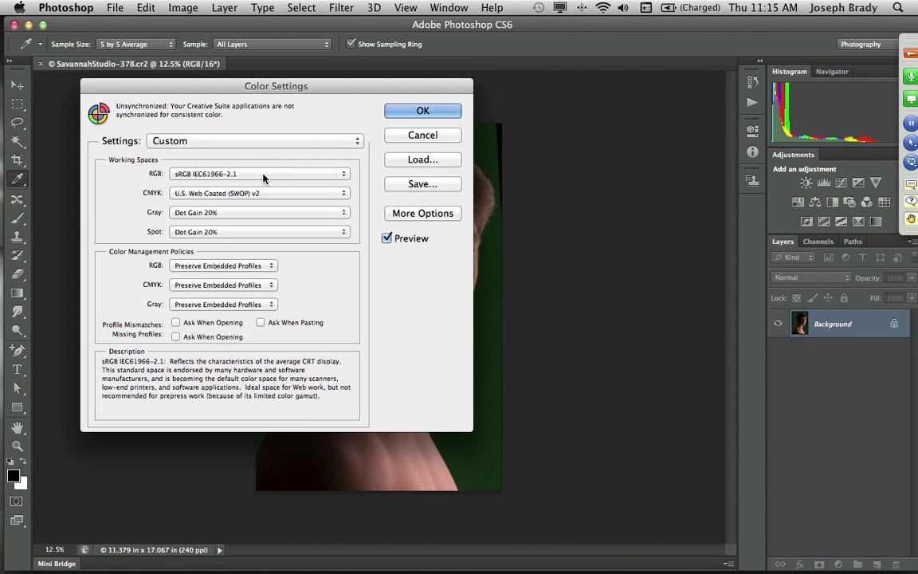
mouse_move(248, 263)
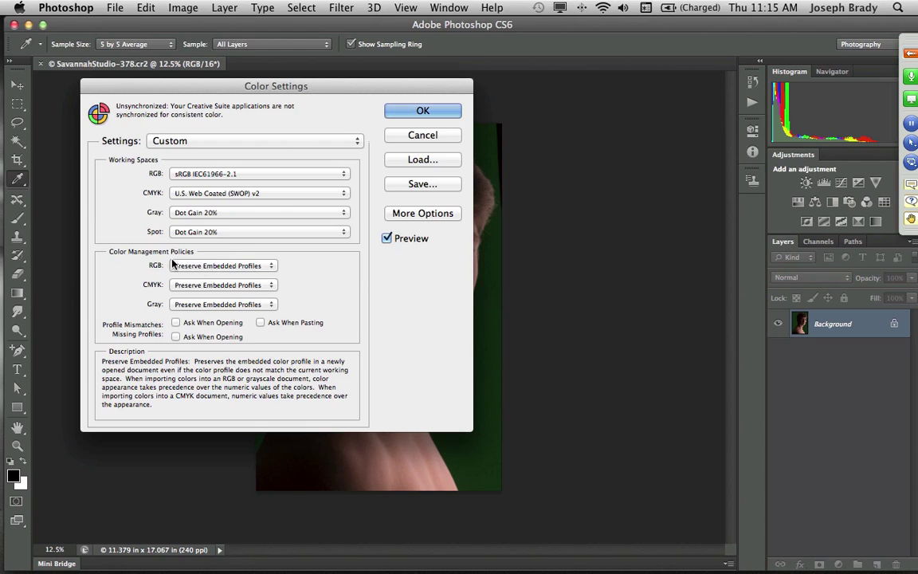
click(257, 267)
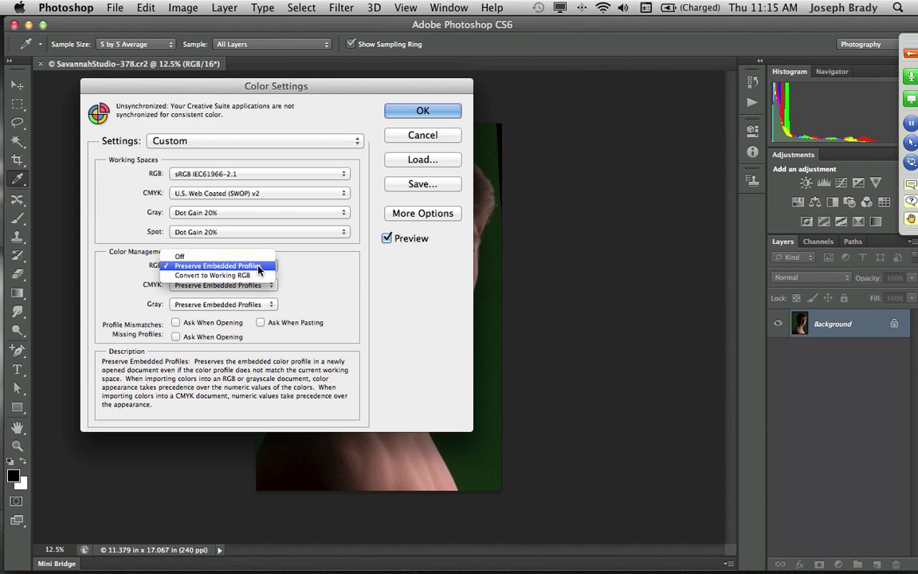
click(268, 178)
click(267, 176)
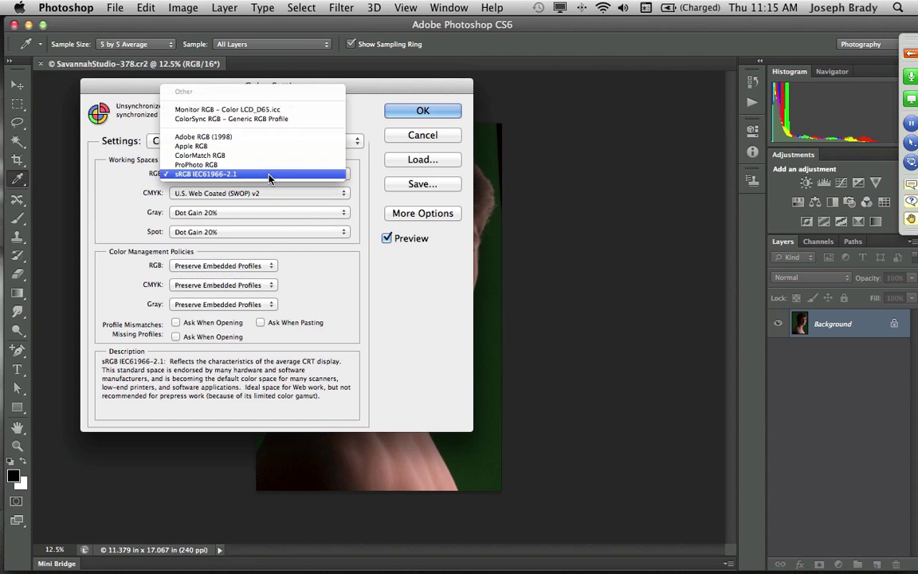
click(260, 138)
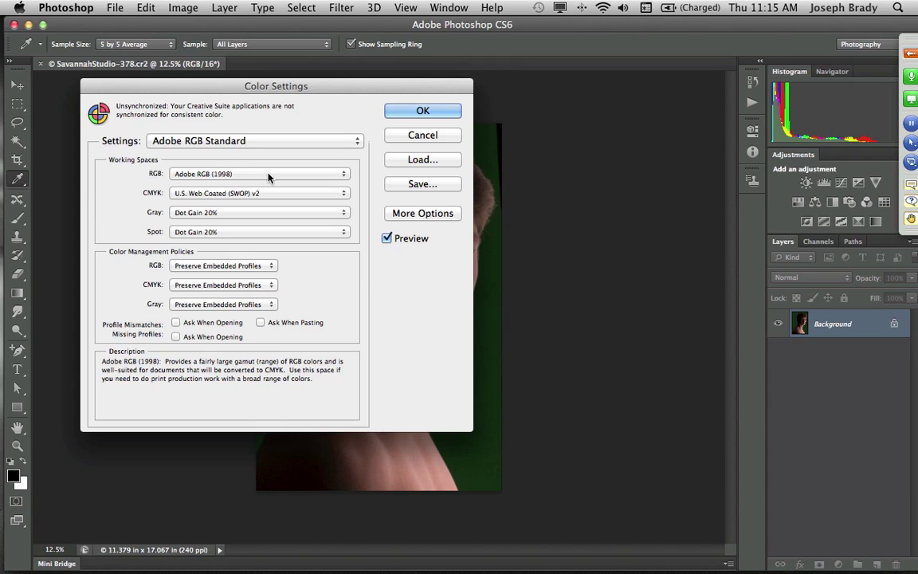
Examine the RGB color management policy and the available RGB working spaces, keeping Preserve Embedded Profiles and Adobe RGB (1998).
click(252, 268)
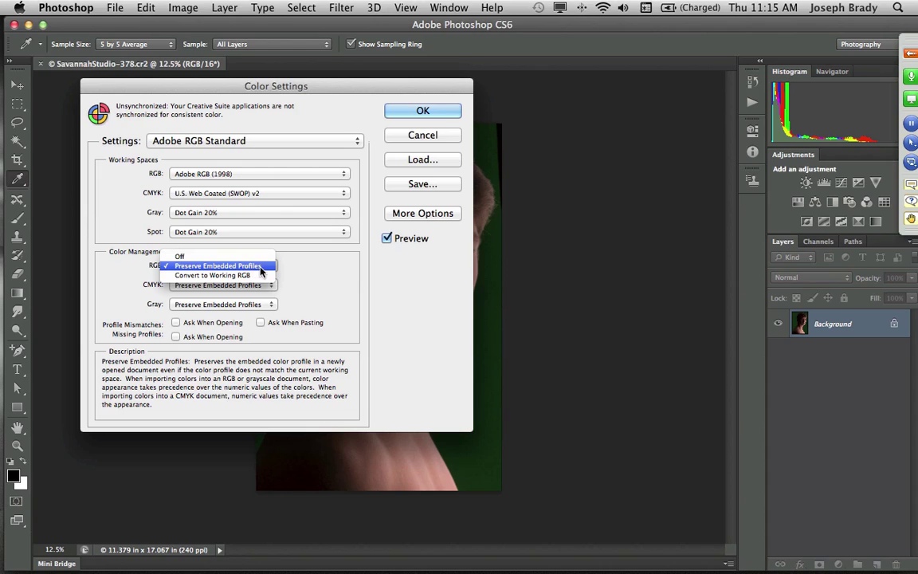
click(255, 267)
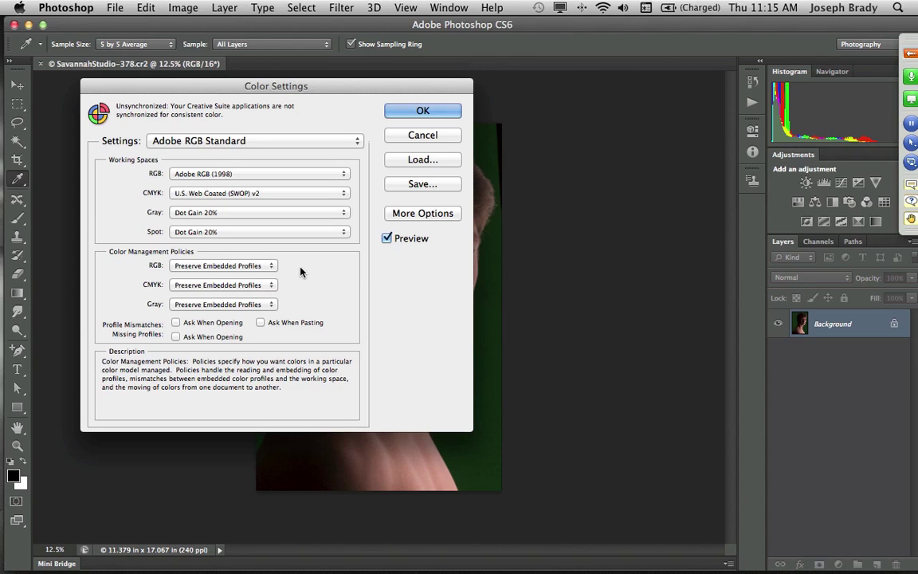
click(251, 178)
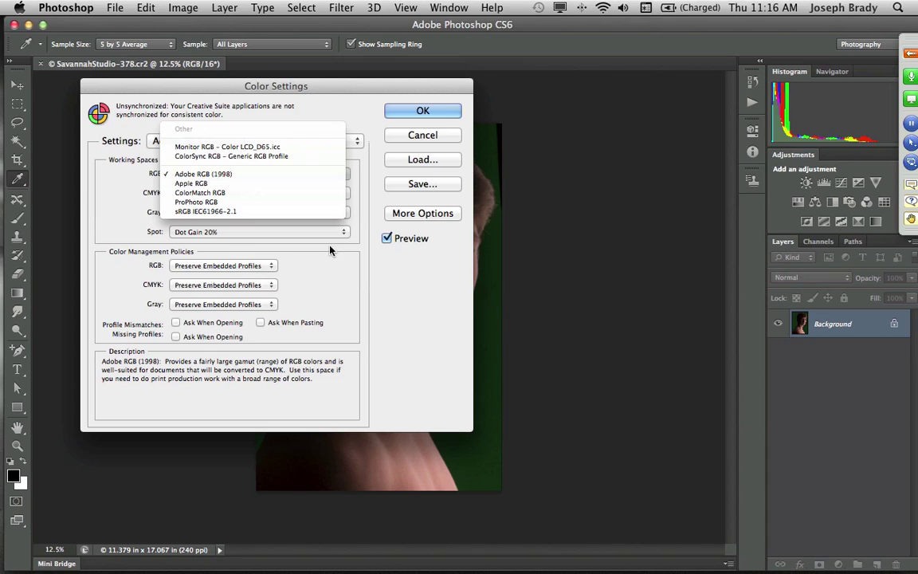
click(296, 220)
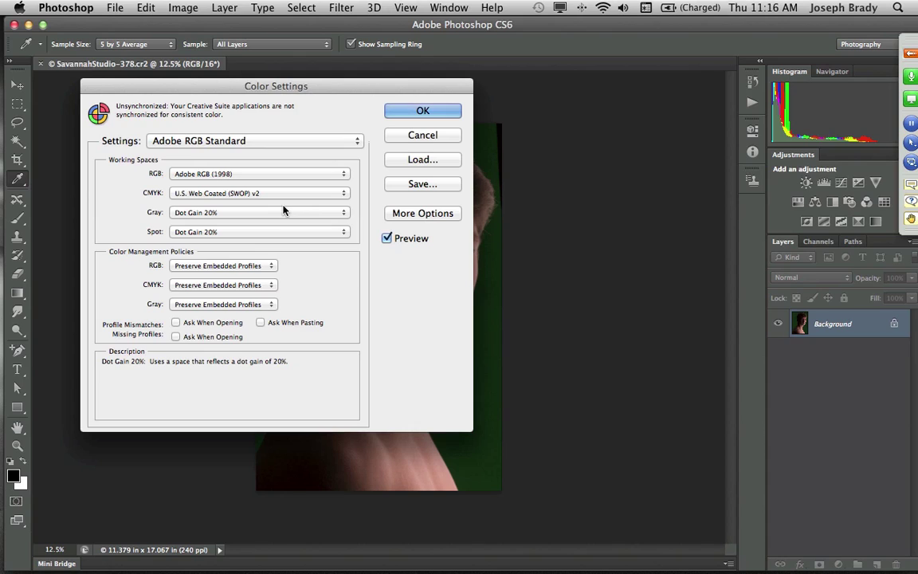
click(267, 176)
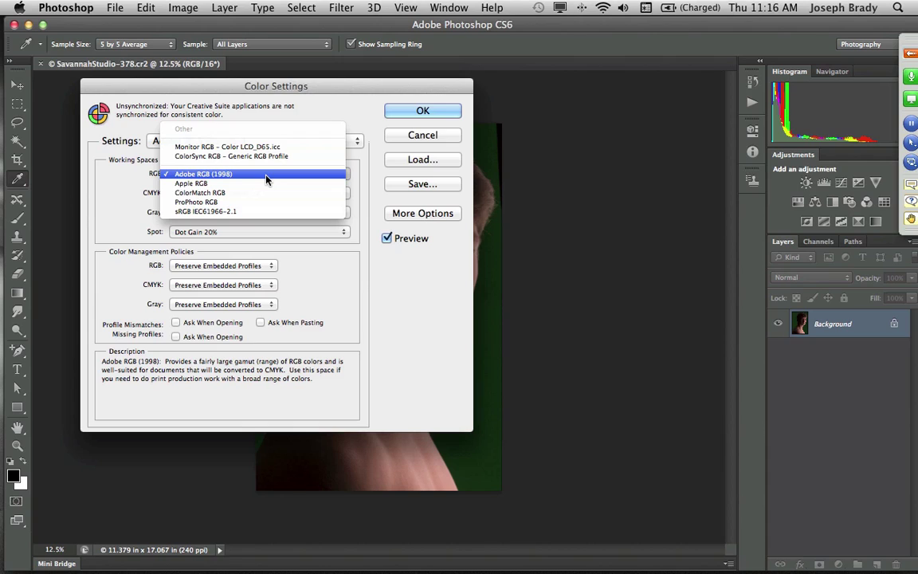
click(267, 177)
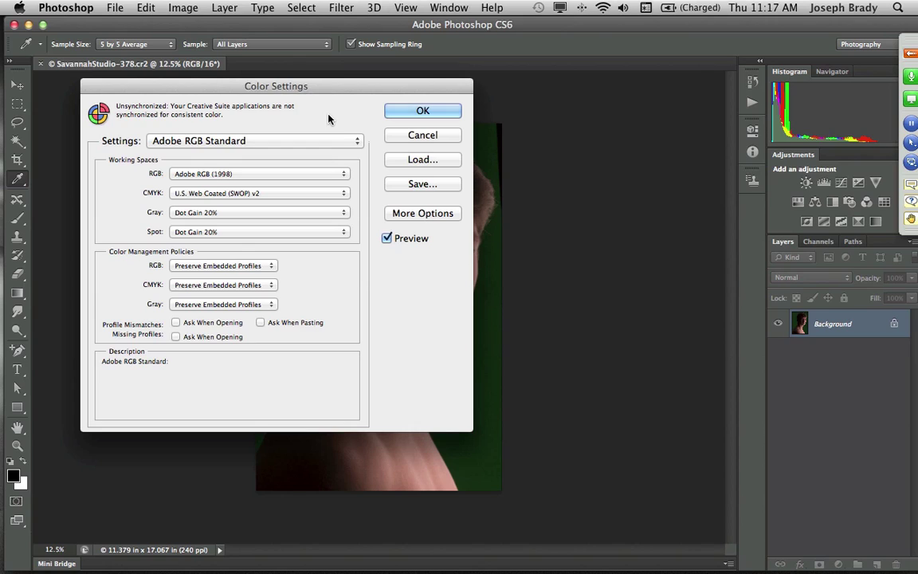
click(289, 175)
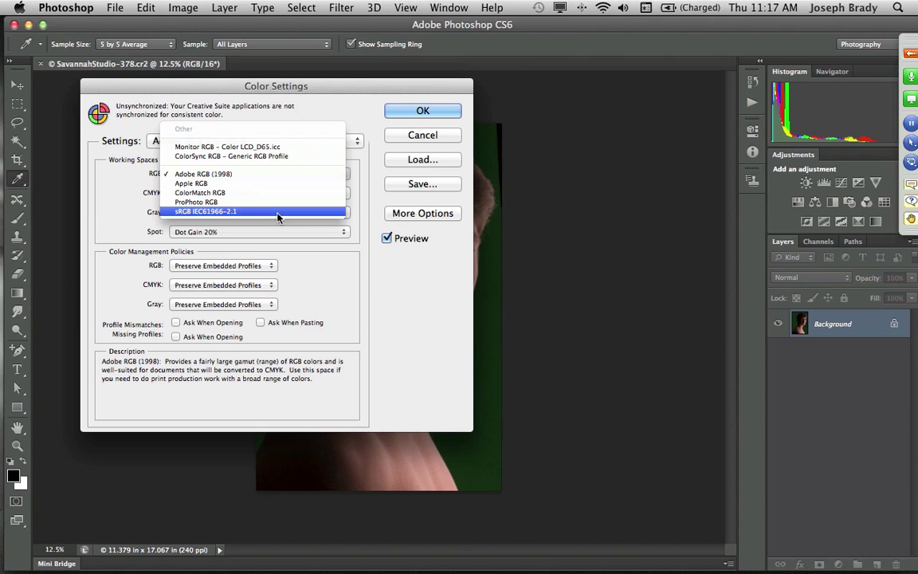
click(310, 241)
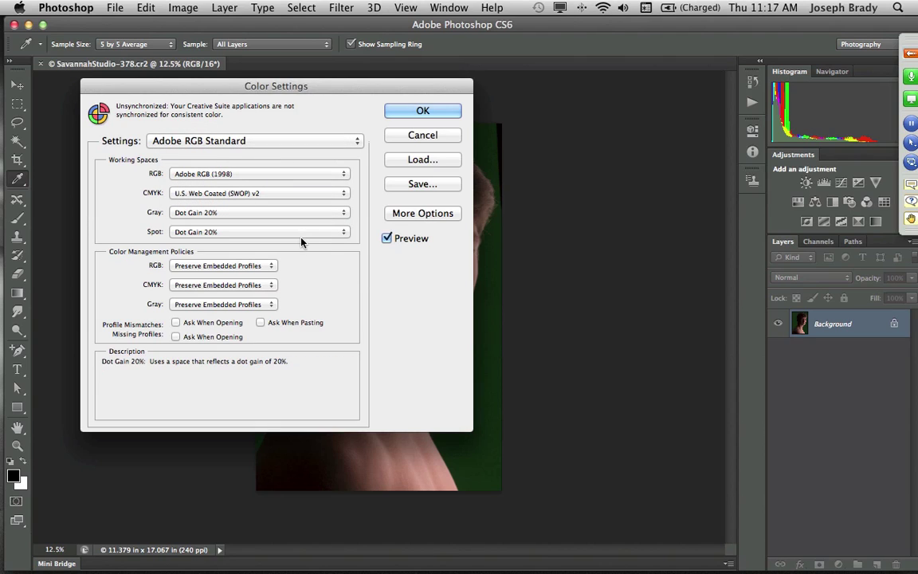
click(898, 7)
key(Escape)
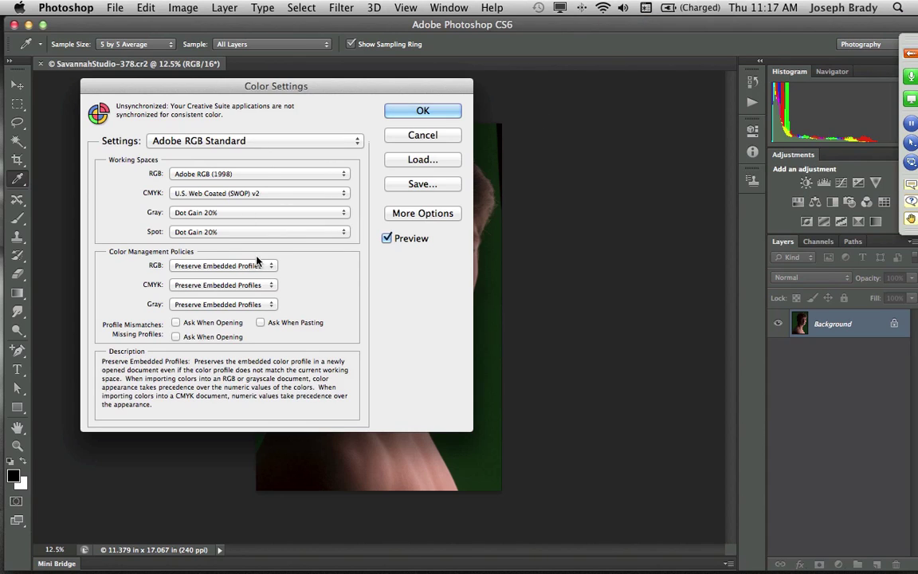
click(225, 177)
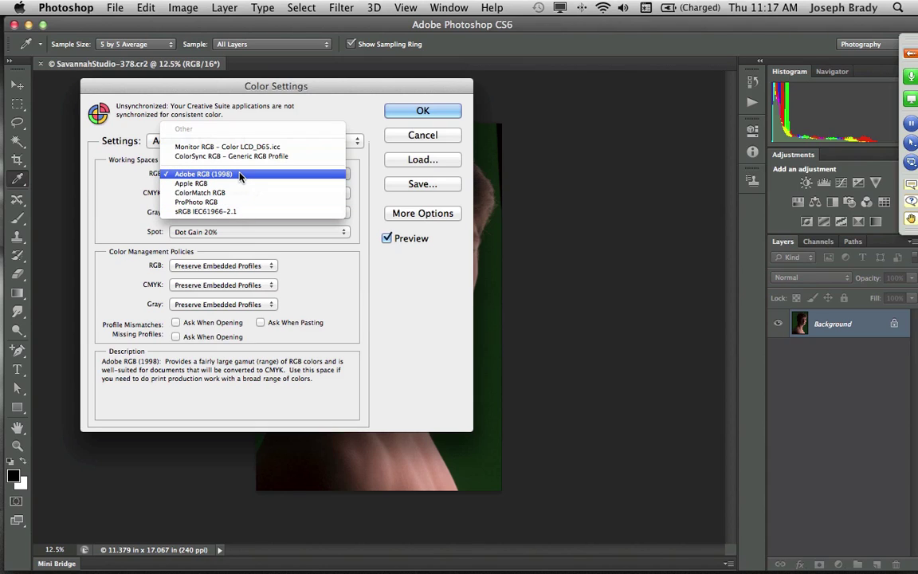
click(239, 174)
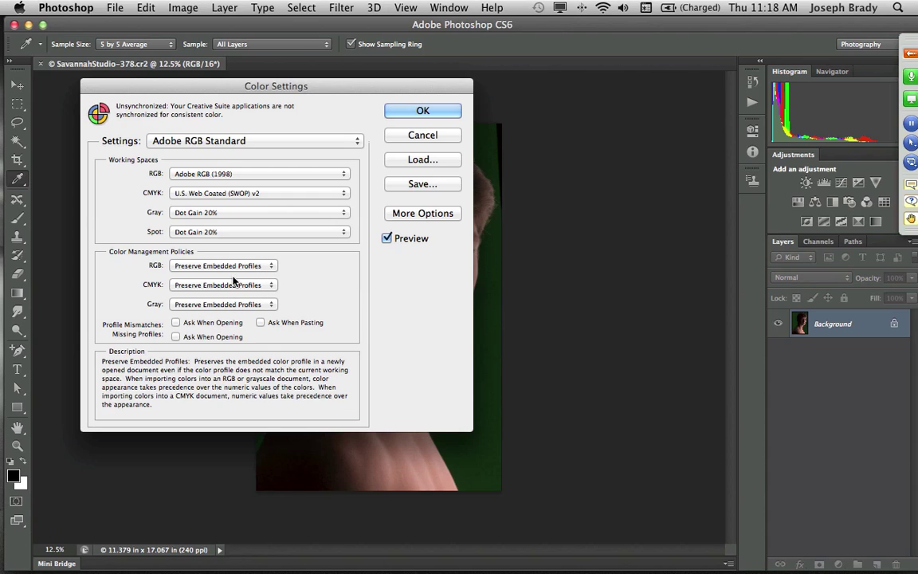
Accept the color settings in Photoshop, search the computer for "colorsync", and open ColorSync Utility.
click(417, 111)
key(b)
click(898, 8)
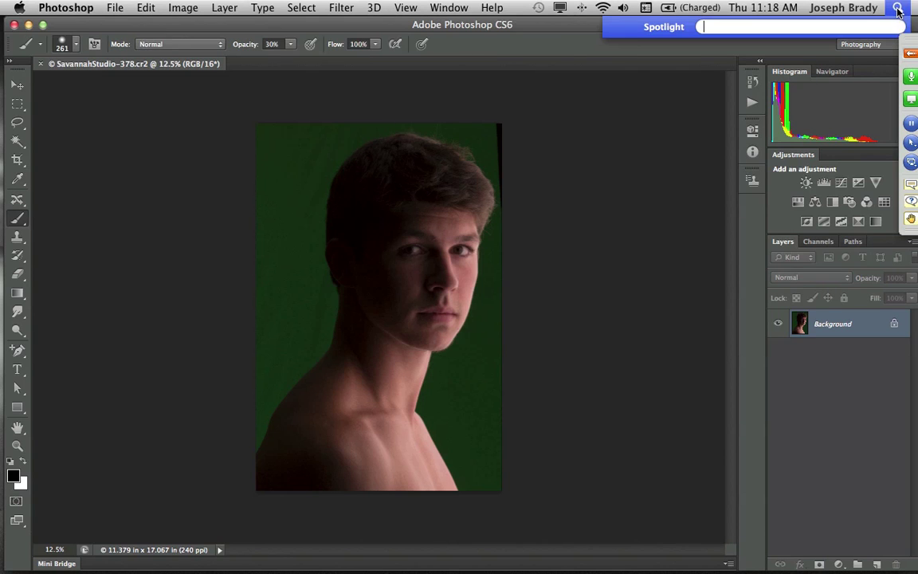
text(colorsy)
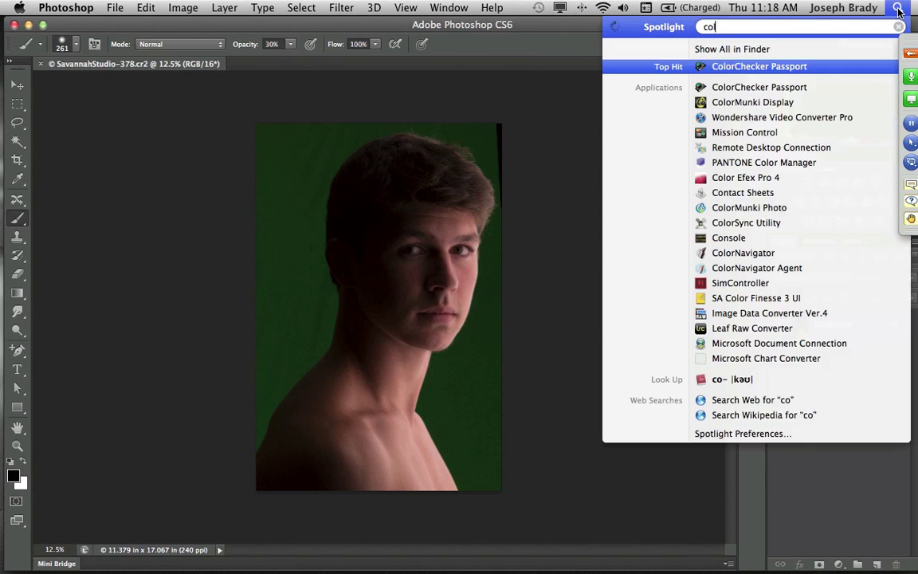
text(nc)
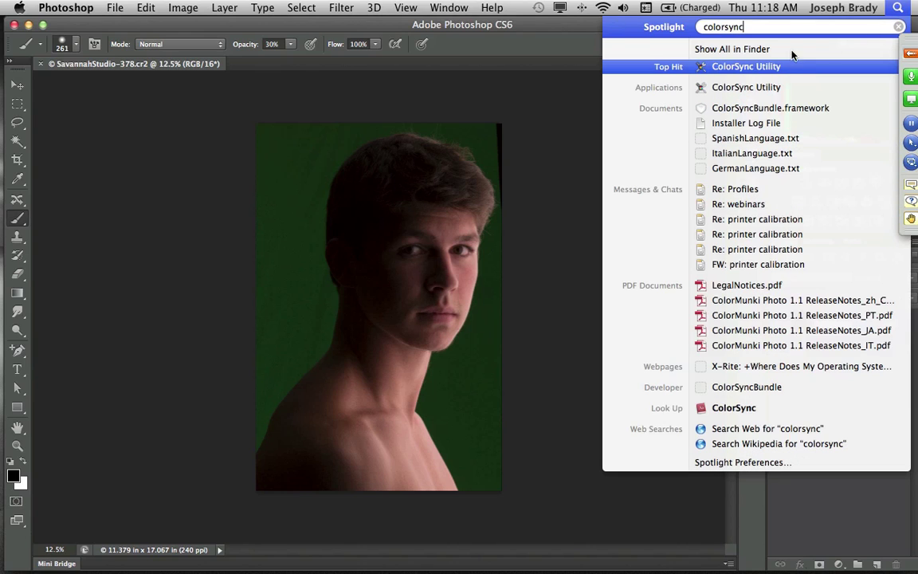
click(740, 69)
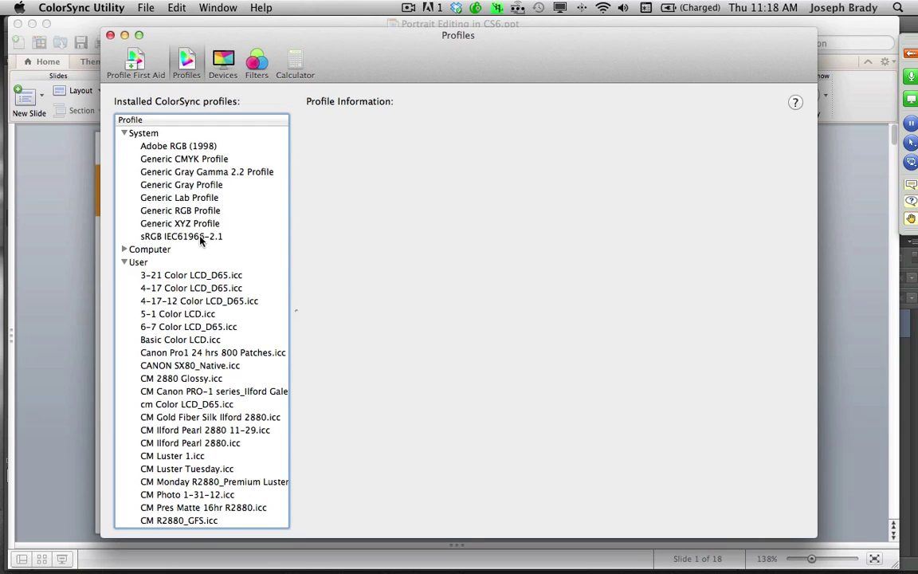
Display the sRGB IEC61966-2.1 profile's Lab plot, rotate it in 3D, and hold it for comparison.
click(201, 238)
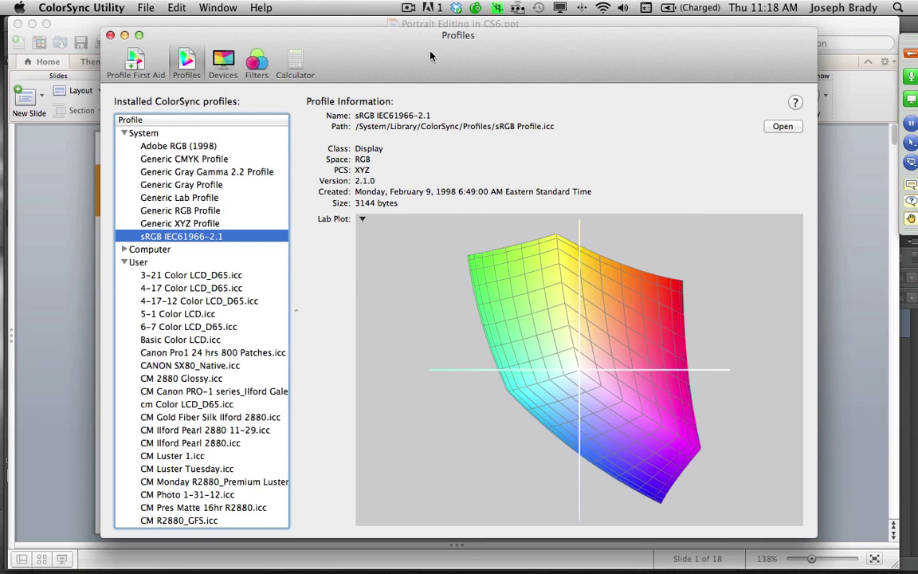
drag(604, 395, 591, 338)
drag(593, 315, 414, 308)
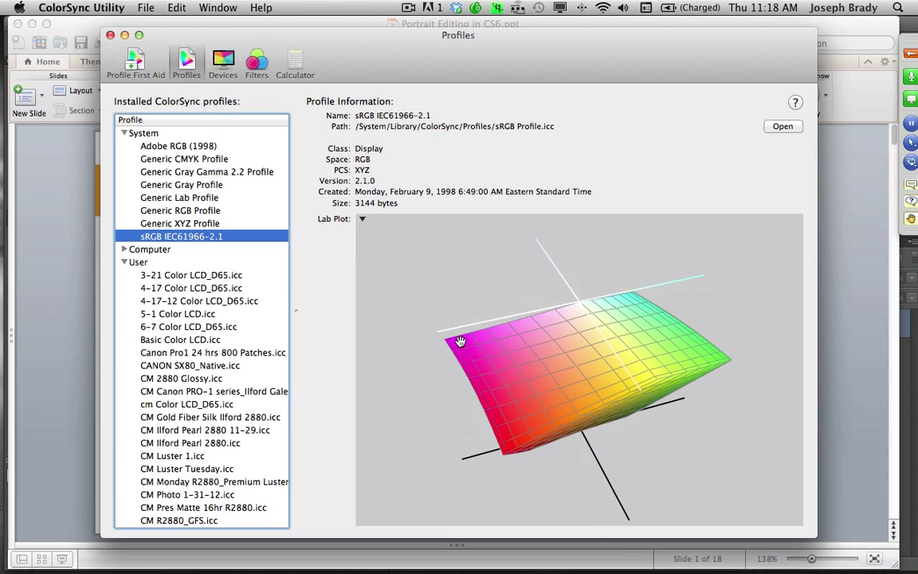
click(363, 220)
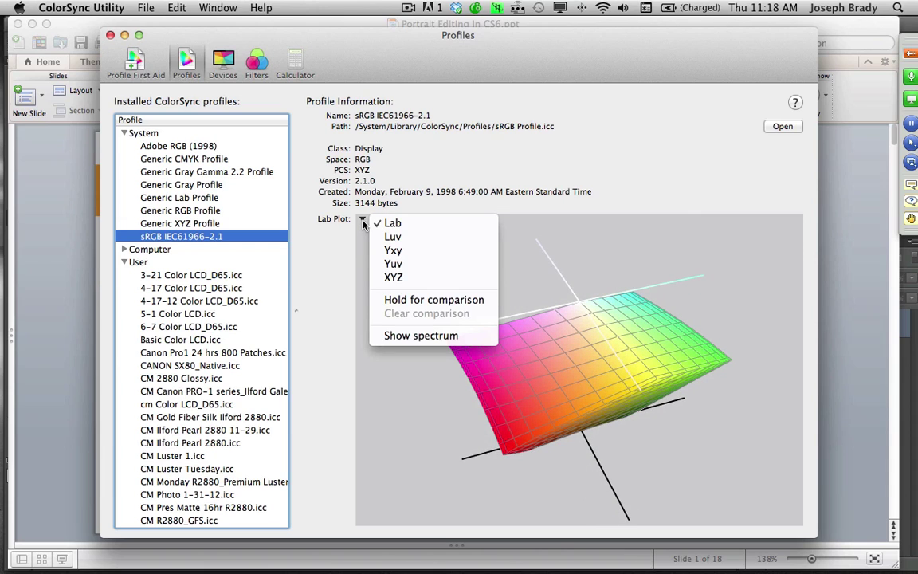
click(399, 301)
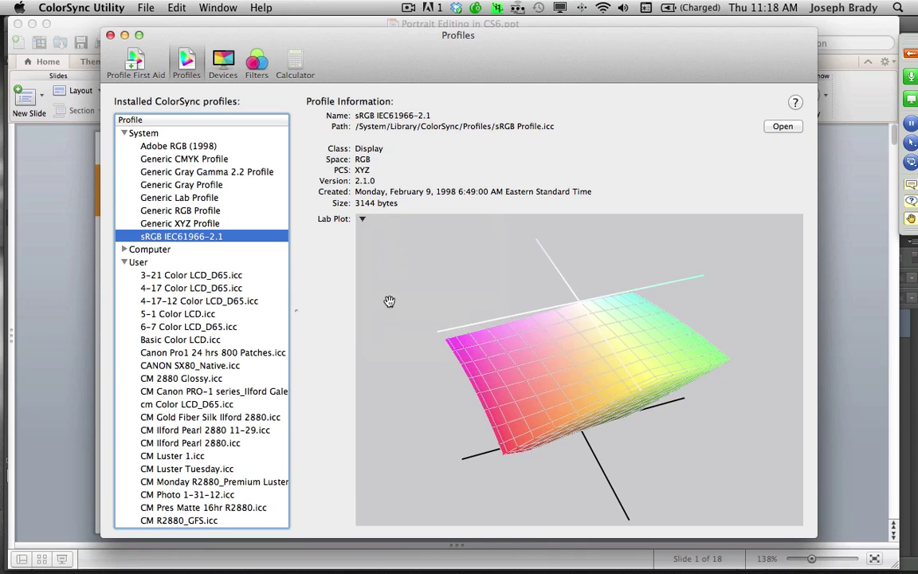
Browse the installed profiles and show Adobe RGB (1998) over the held plot, rotating the 3D view to compare the gamuts.
scroll(244, 343, down, 15)
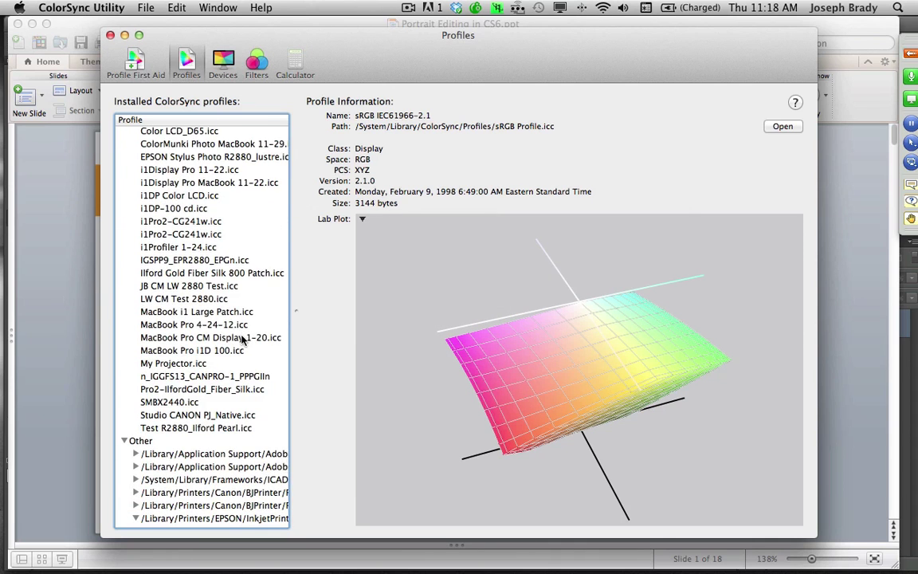
scroll(244, 340, down, 5)
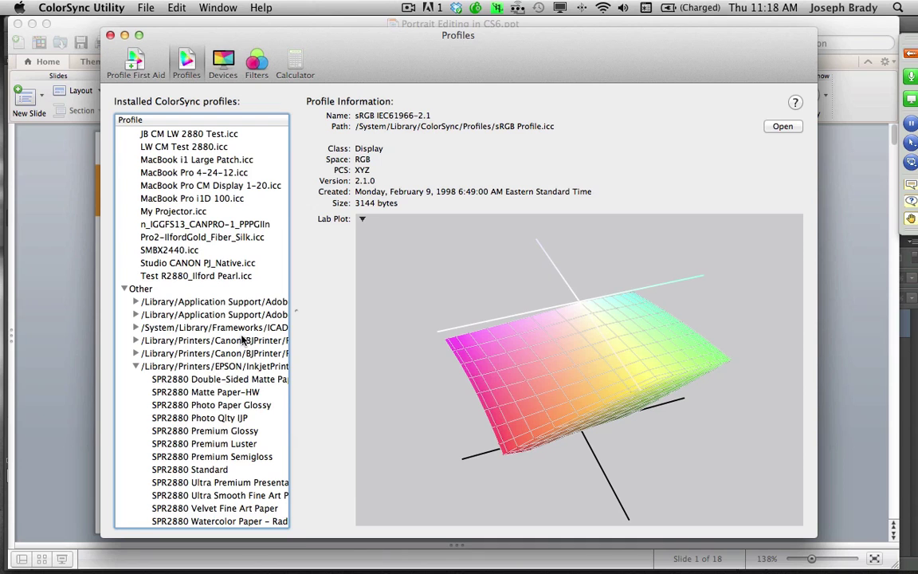
scroll(243, 340, up, 20)
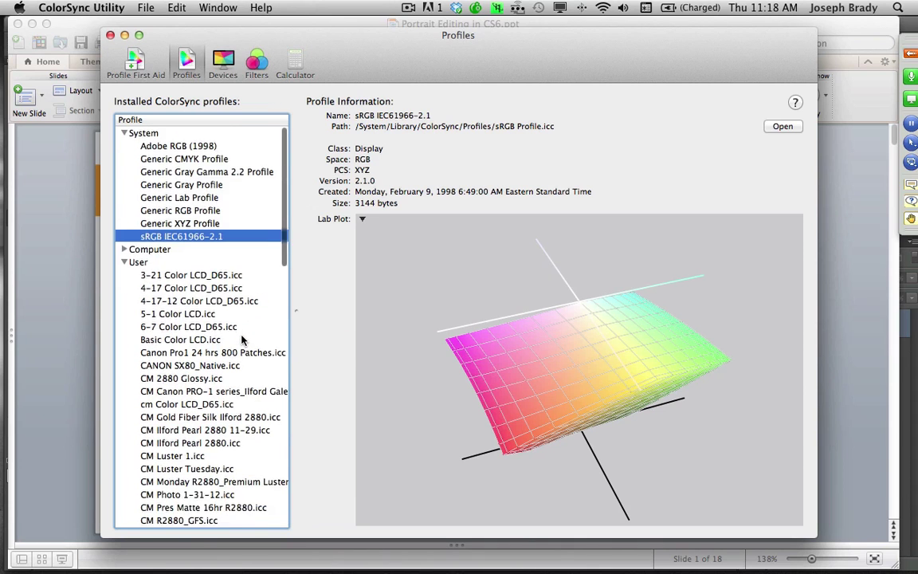
click(191, 145)
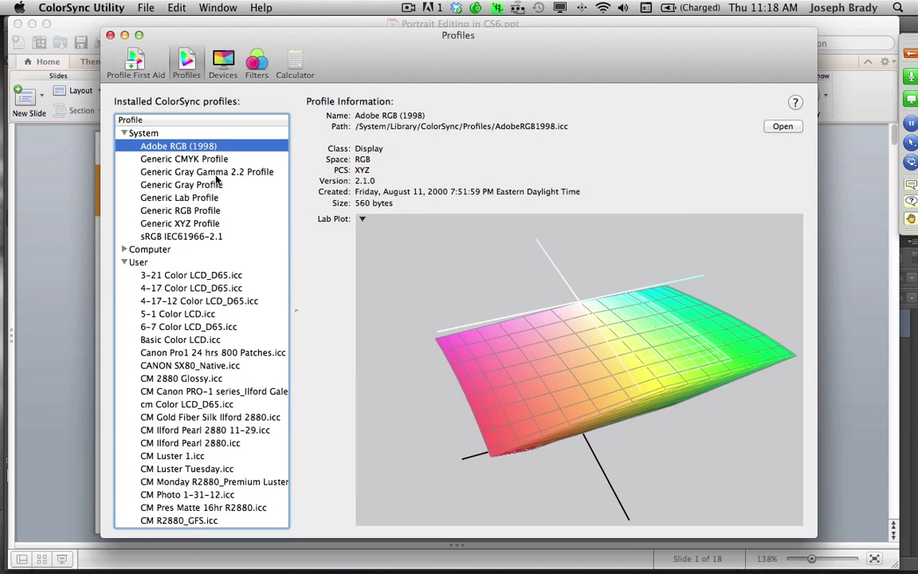
drag(550, 361, 462, 260)
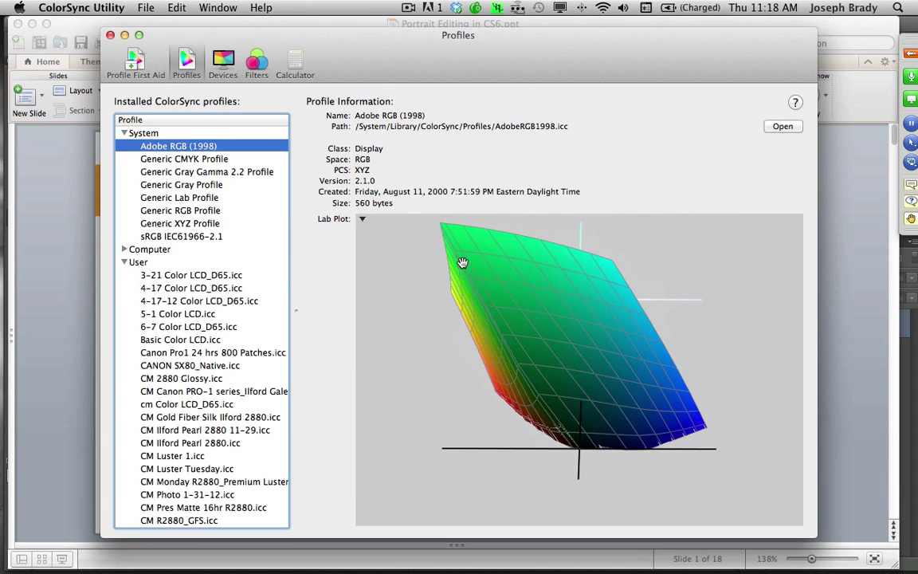
Hold Adobe RGB (1998) for comparison, examine sRGB IEC61966-2.1 inside it from several angles, and close the profiles window.
click(362, 219)
click(398, 300)
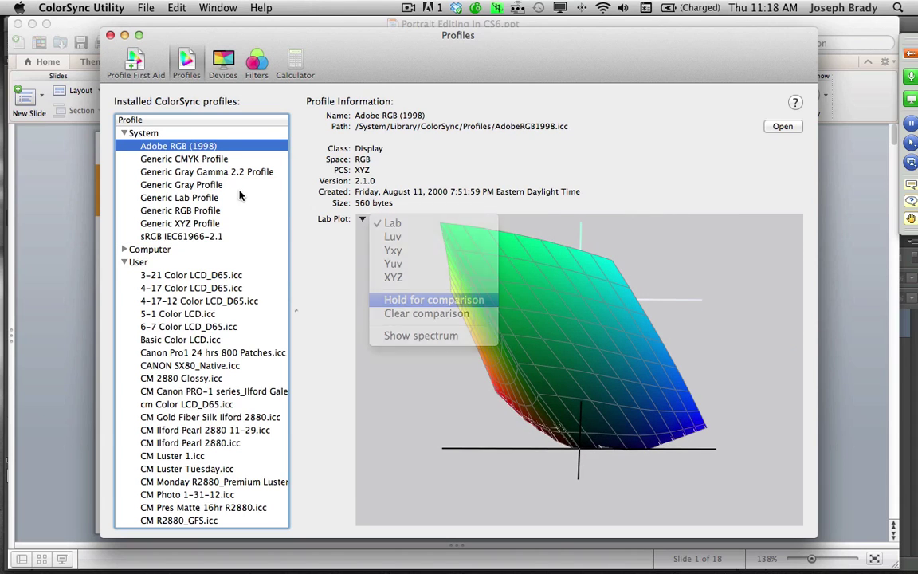
click(182, 236)
drag(618, 334, 680, 364)
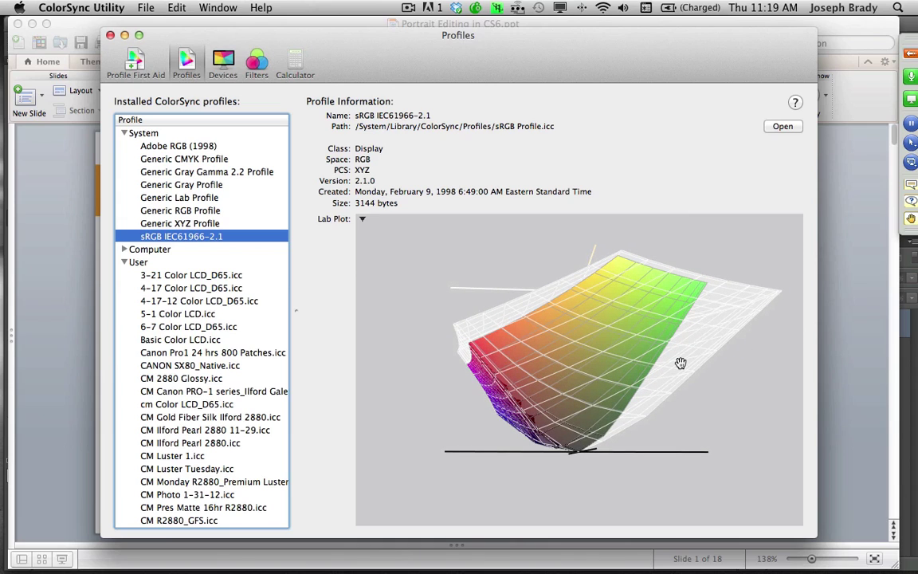
drag(676, 335, 642, 375)
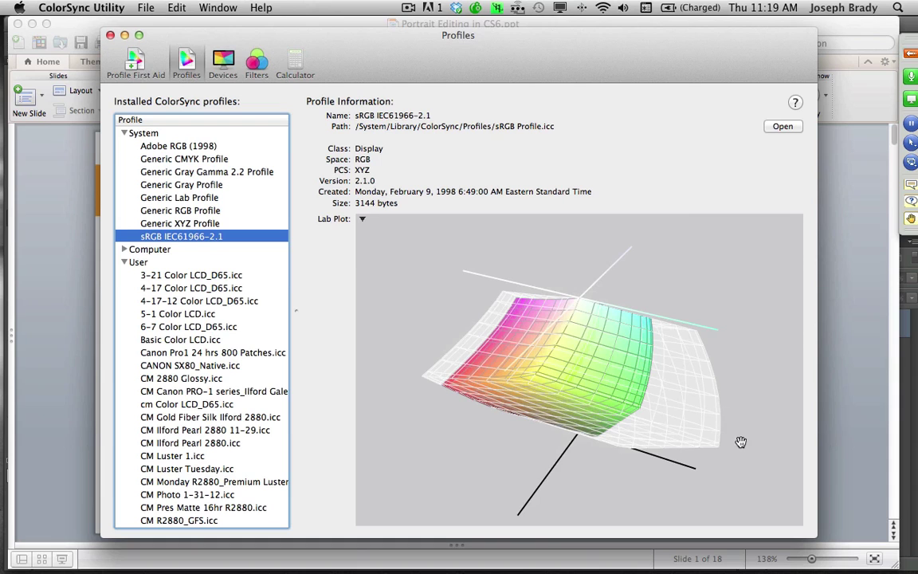
mouse_move(739, 441)
mouse_down()
mouse_move(742, 365)
mouse_move(709, 362)
mouse_move(692, 423)
mouse_move(764, 430)
mouse_move(760, 467)
mouse_move(789, 458)
mouse_move(799, 437)
mouse_move(792, 412)
mouse_move(655, 351)
mouse_move(725, 412)
mouse_move(728, 431)
mouse_move(750, 434)
mouse_up()
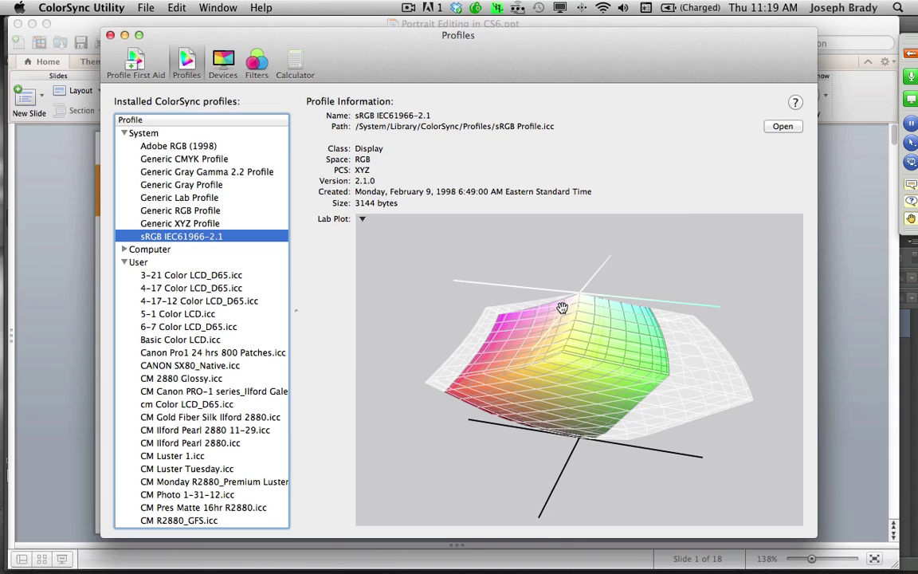
drag(562, 308, 459, 201)
click(110, 35)
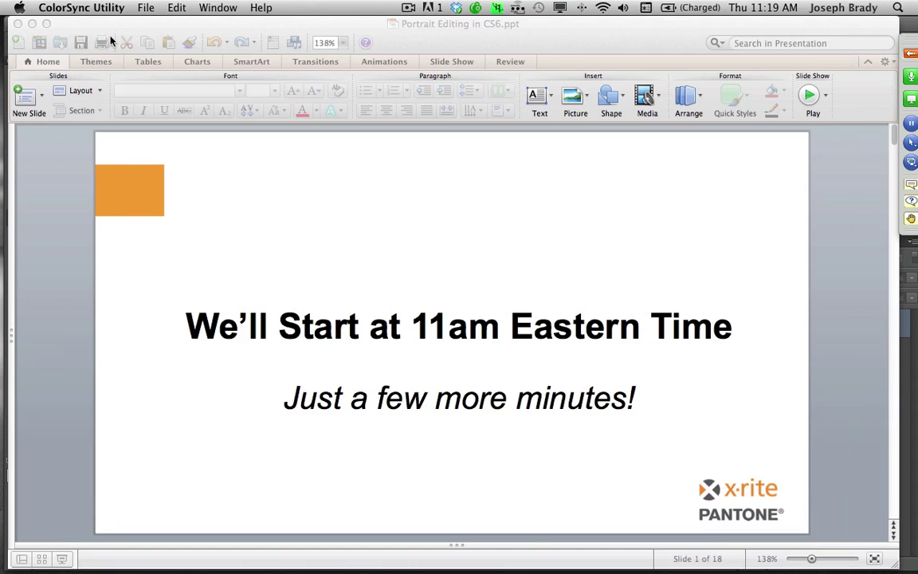
Switch to Photoshop and extend the portrait's canvas beyond its right edge with the Crop tool, to about 17.05 in wide.
key(super+Tab)
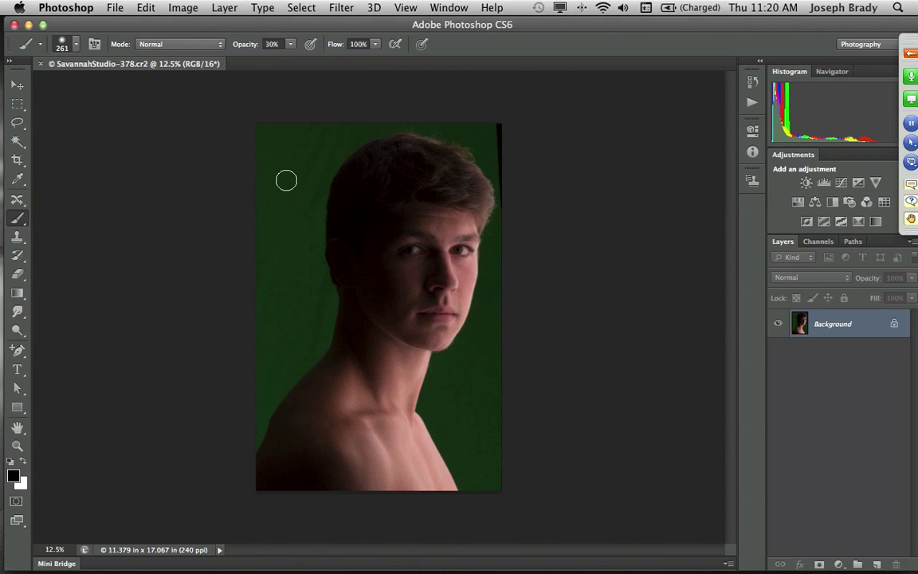
key(c)
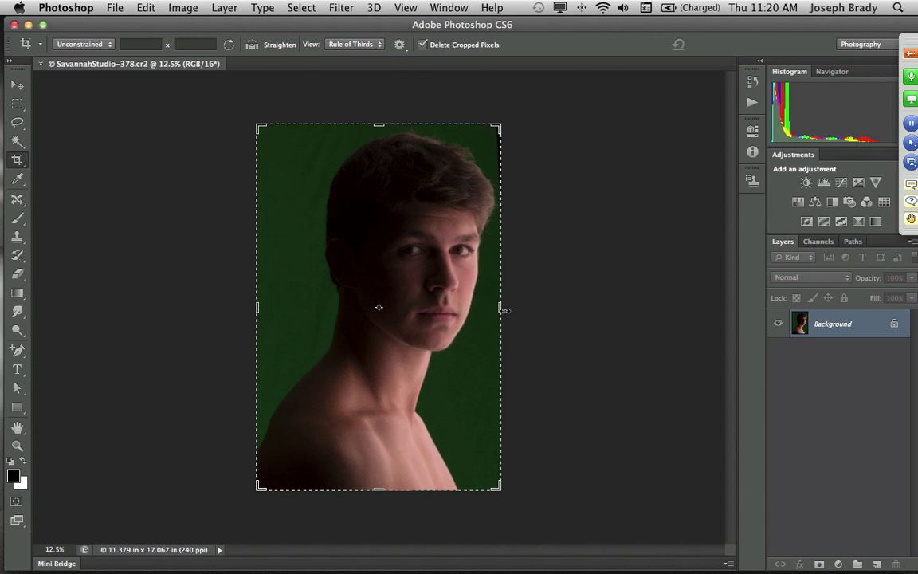
drag(500, 307, 561, 308)
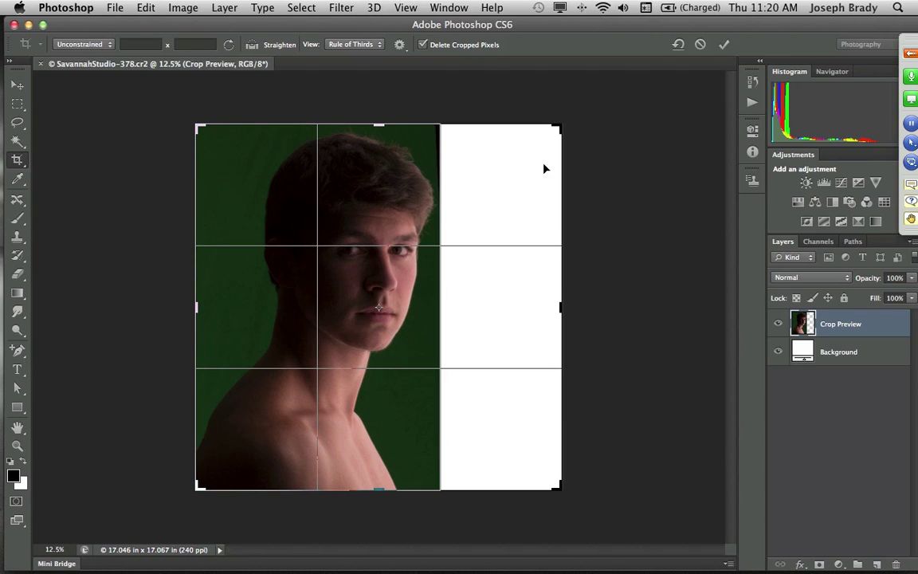
click(399, 45)
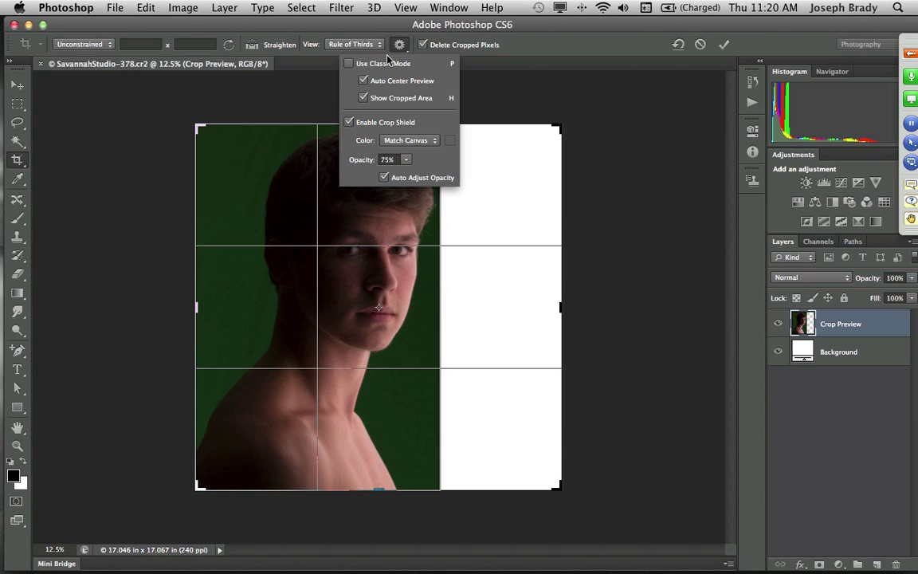
click(512, 94)
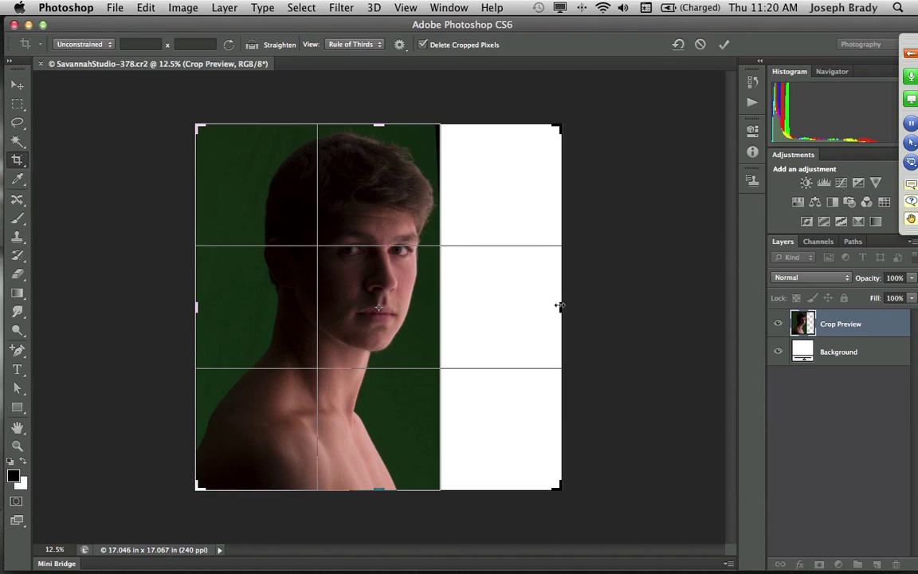
key(Return)
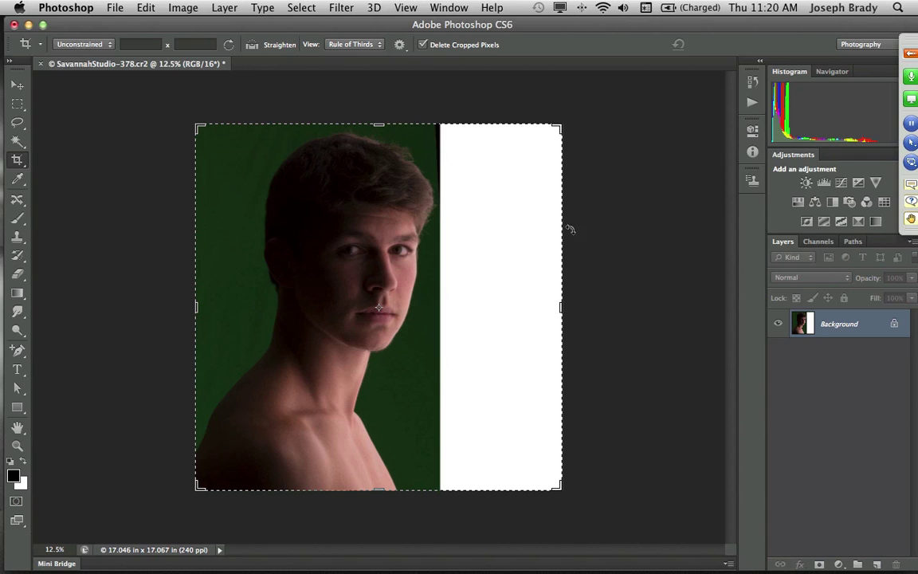
Duplicate the Background layer and make the copy, Layer 1, the active layer.
key(v)
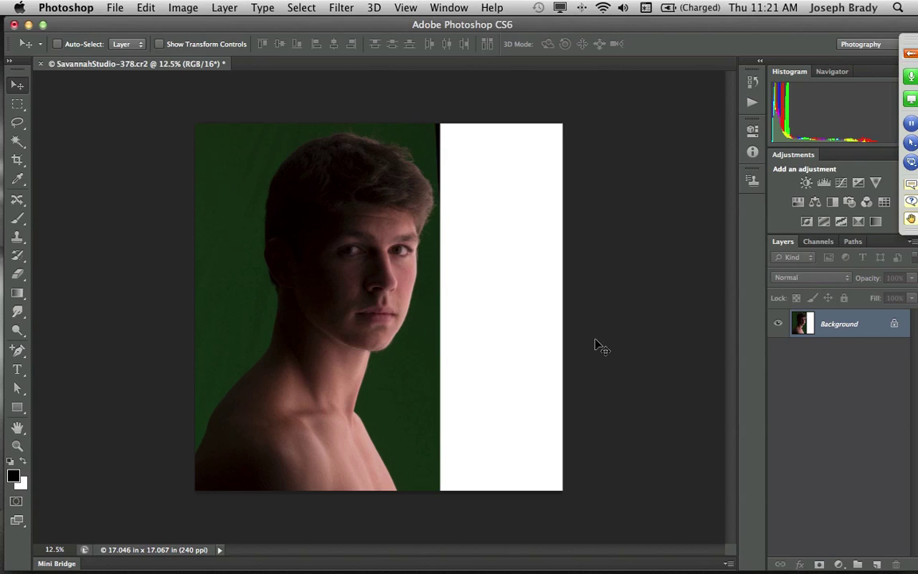
key(super+j)
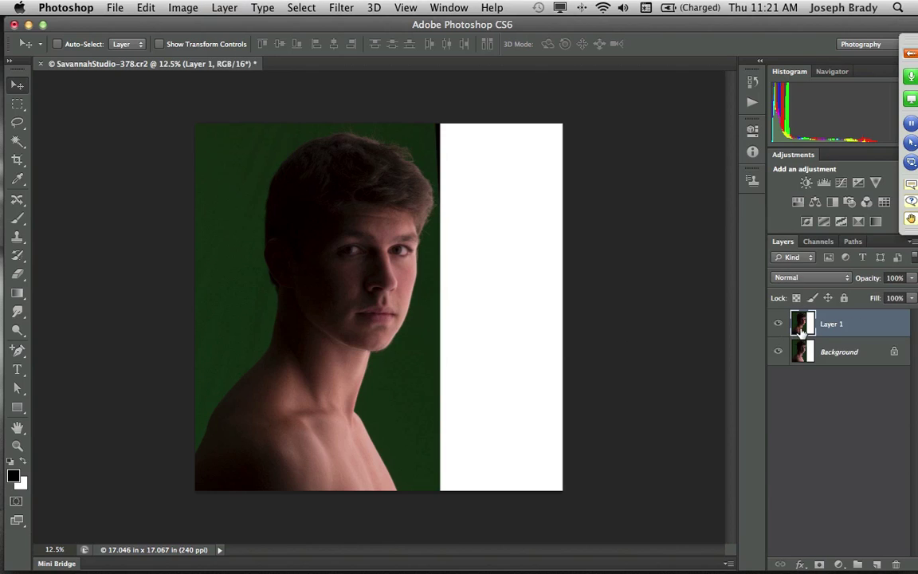
drag(857, 351, 827, 358)
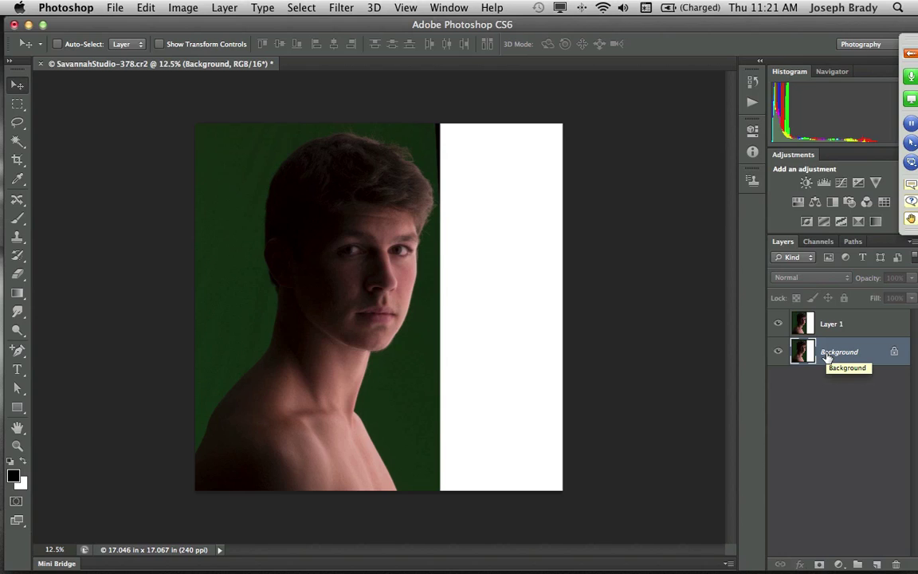
click(805, 324)
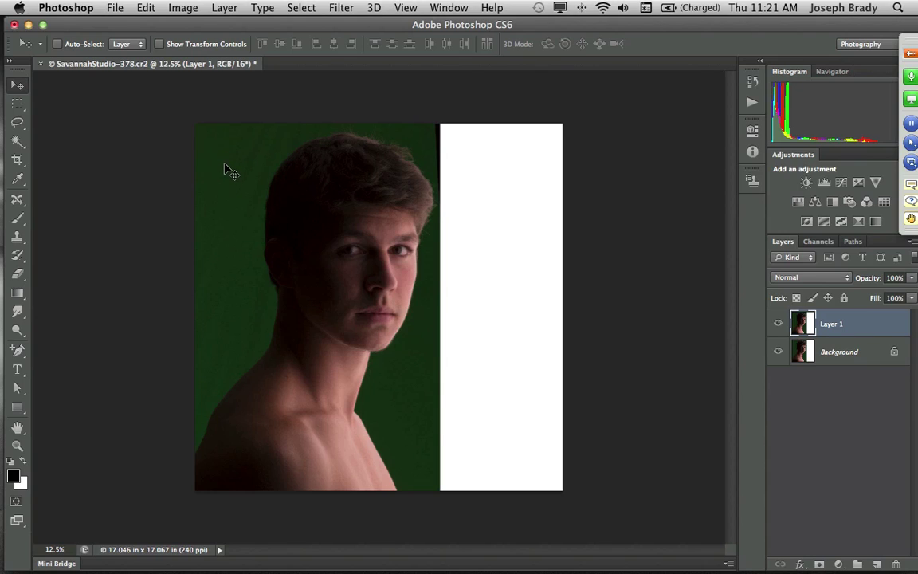
Try to select the green backdrop on Layer 1 with the Magic Wand at tolerance 32, and deselect.
key(w)
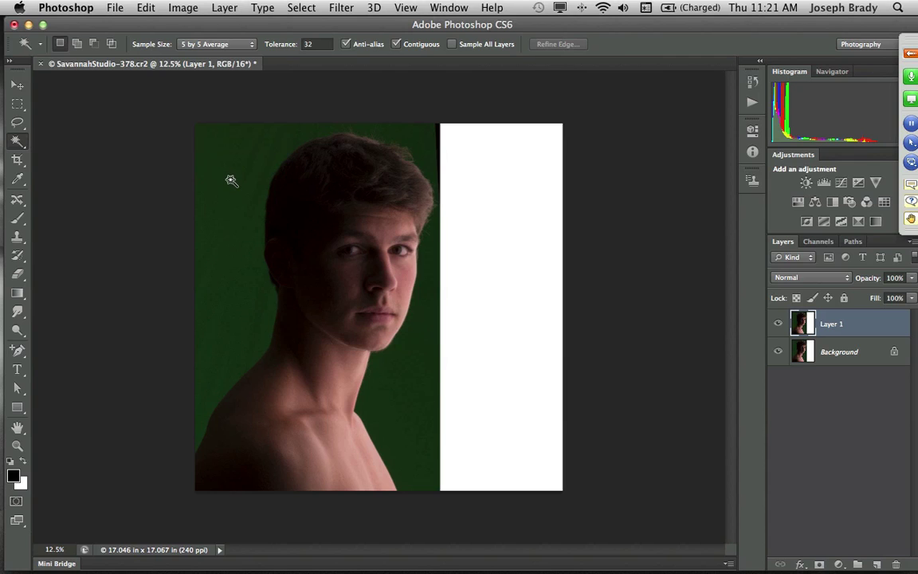
click(230, 181)
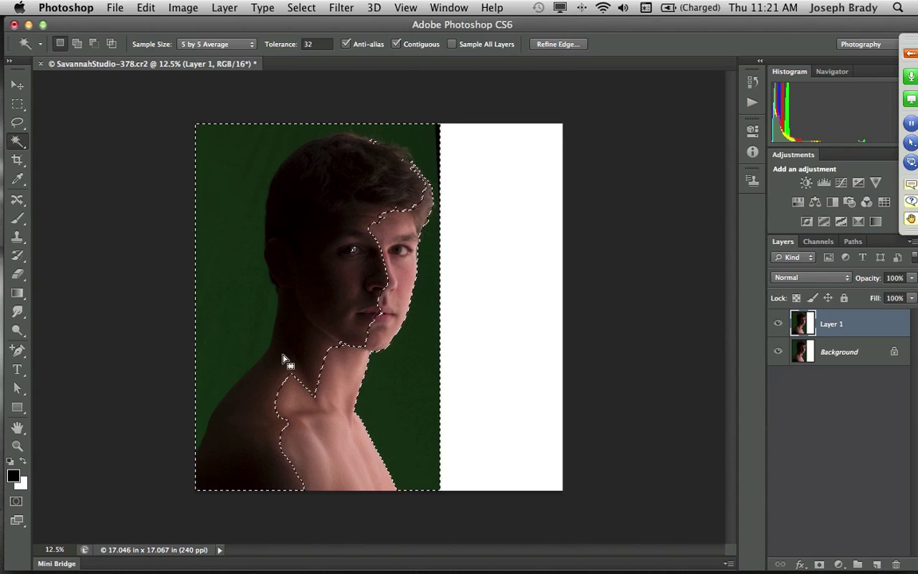
key(super+d)
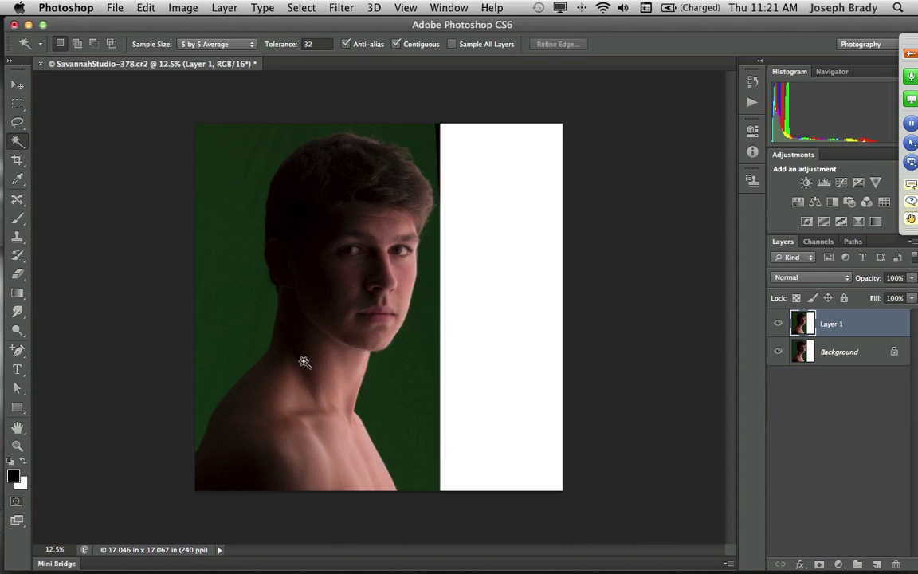
Isolate the Green channel, try a Magic Wand selection of the backdrop in it, and deselect.
click(818, 243)
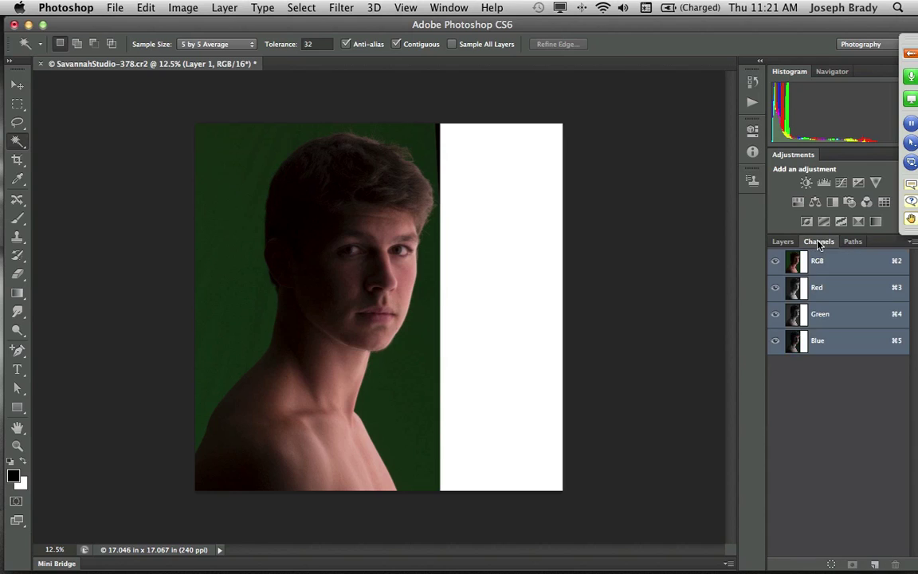
click(794, 315)
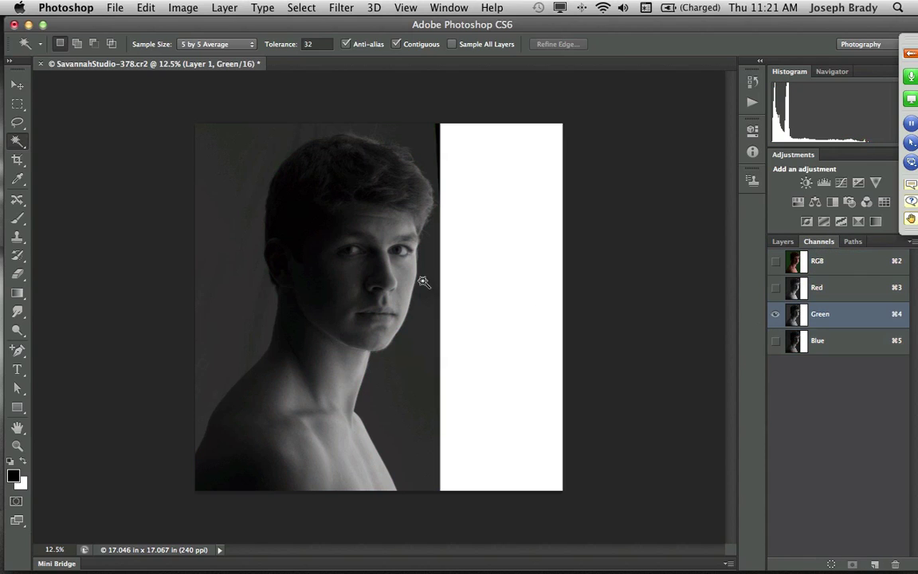
click(236, 211)
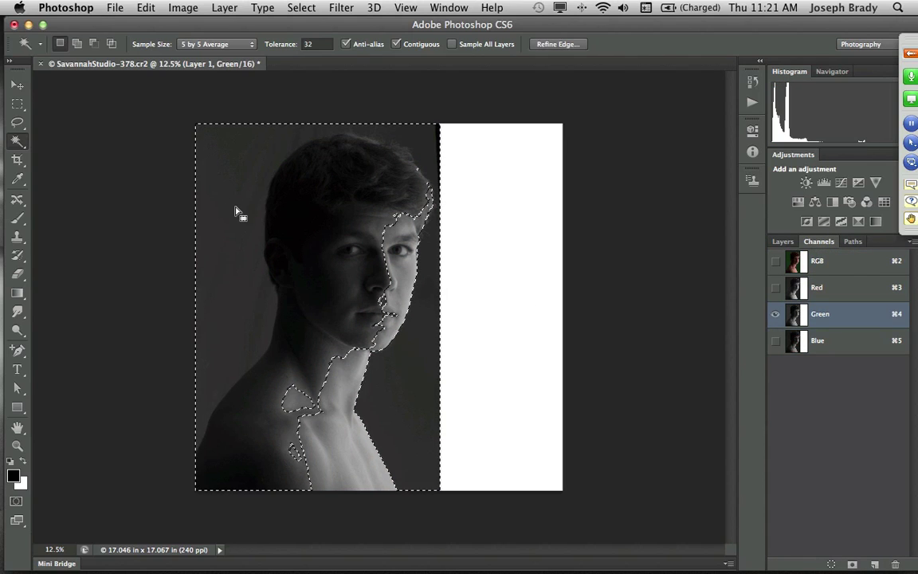
key(super+d)
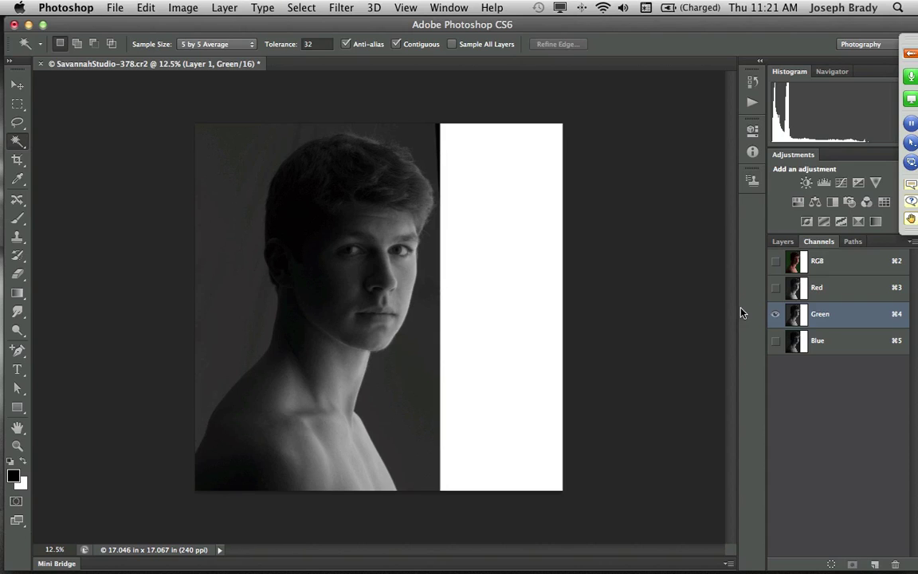
Inspect the Blue and Red channels one at a time, restore the RGB composite and return to the layers.
click(803, 343)
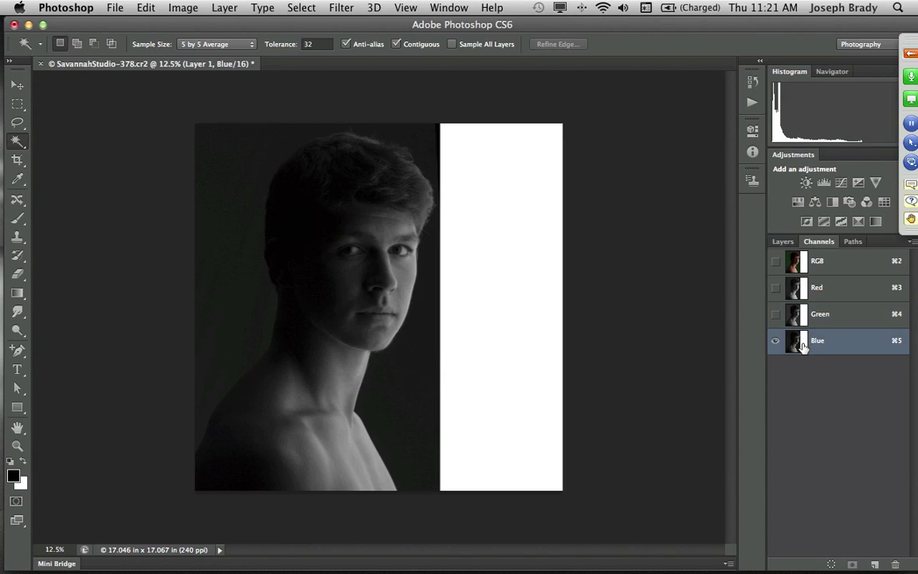
click(794, 289)
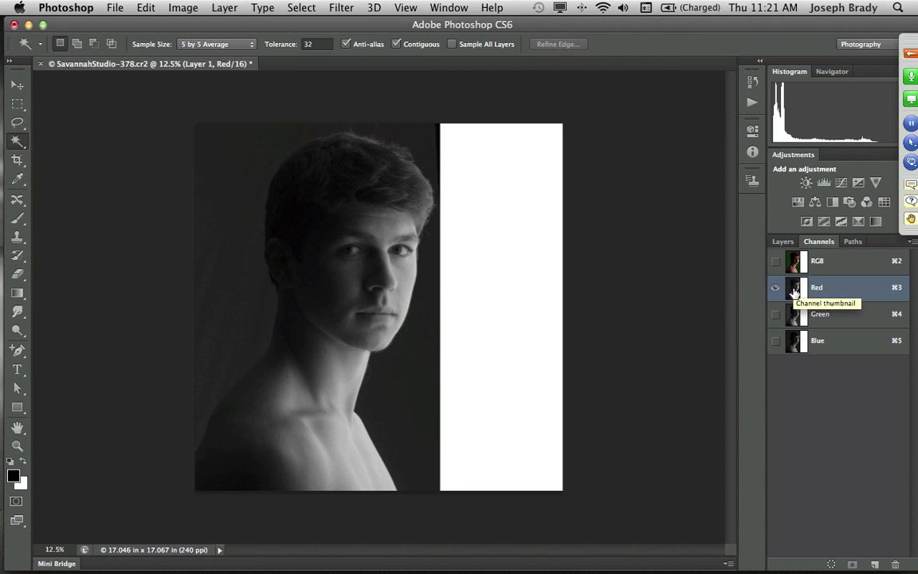
click(776, 261)
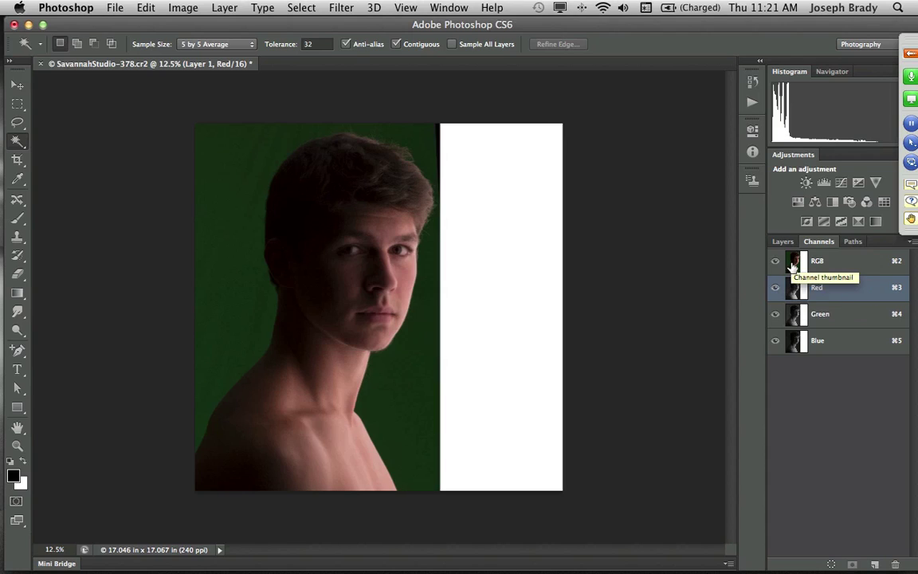
click(794, 263)
click(782, 242)
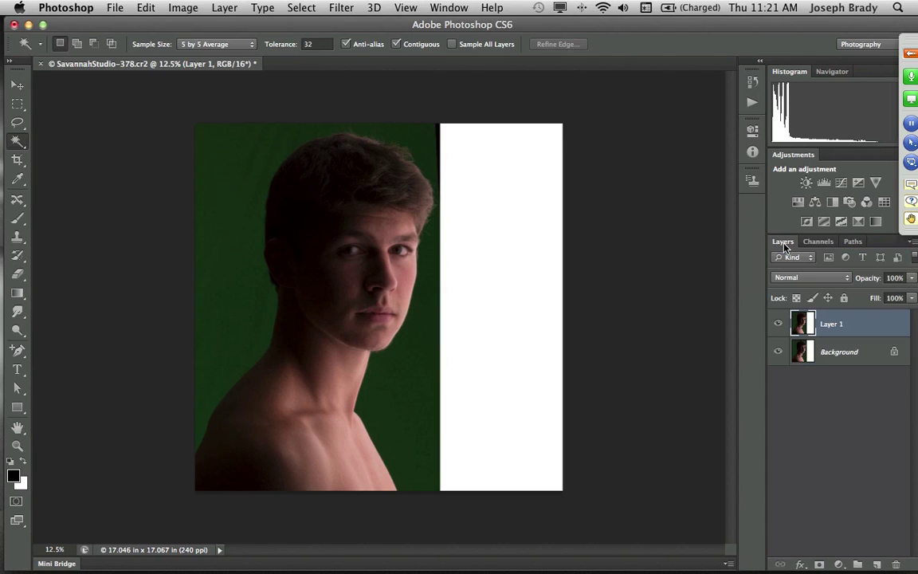
Select the green backdrop on Layer 1 with Color Range, sampling the green and setting Fuzziness to 61.
click(307, 10)
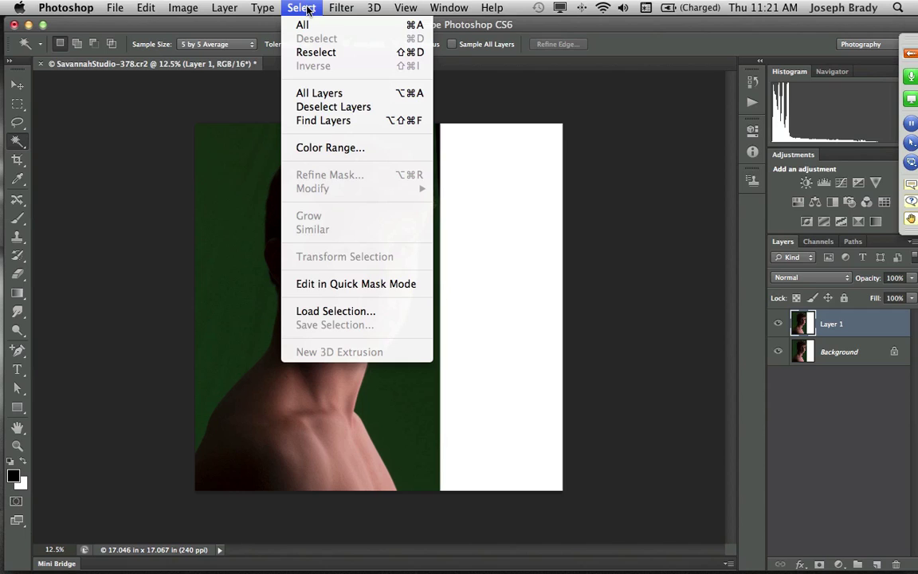
click(323, 148)
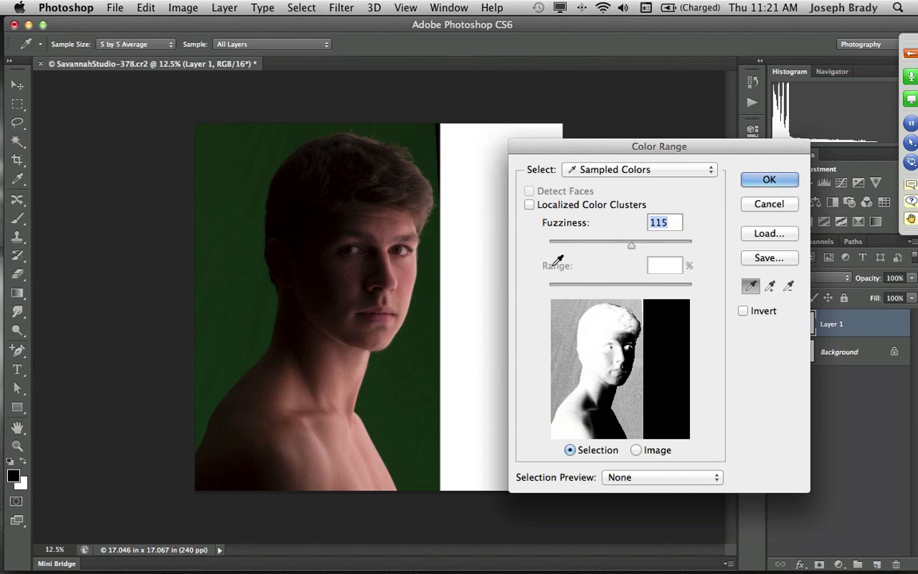
click(564, 312)
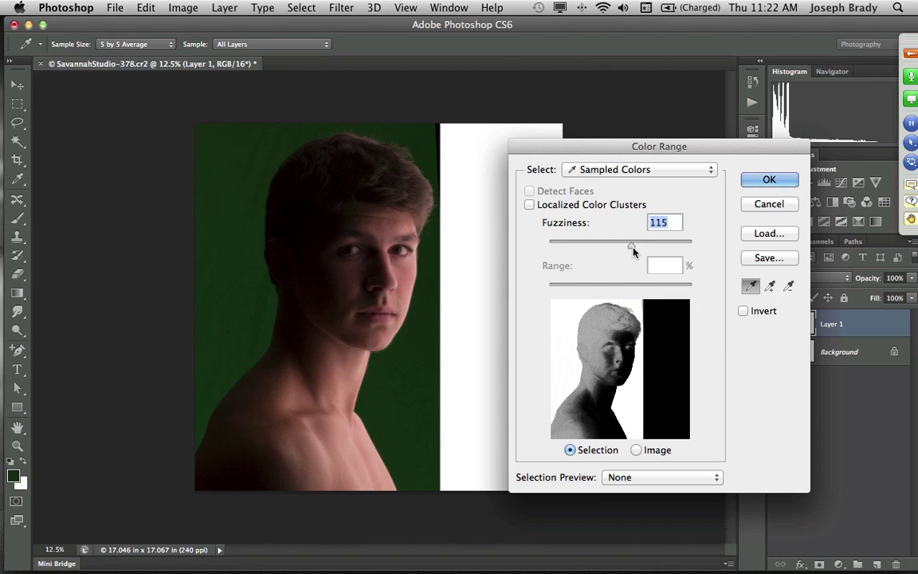
drag(634, 251, 591, 251)
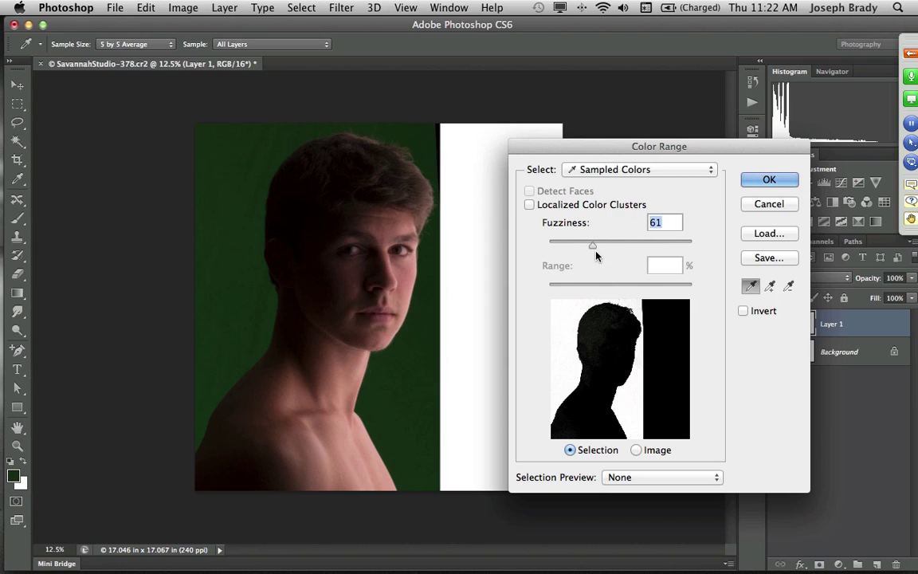
drag(592, 243, 593, 251)
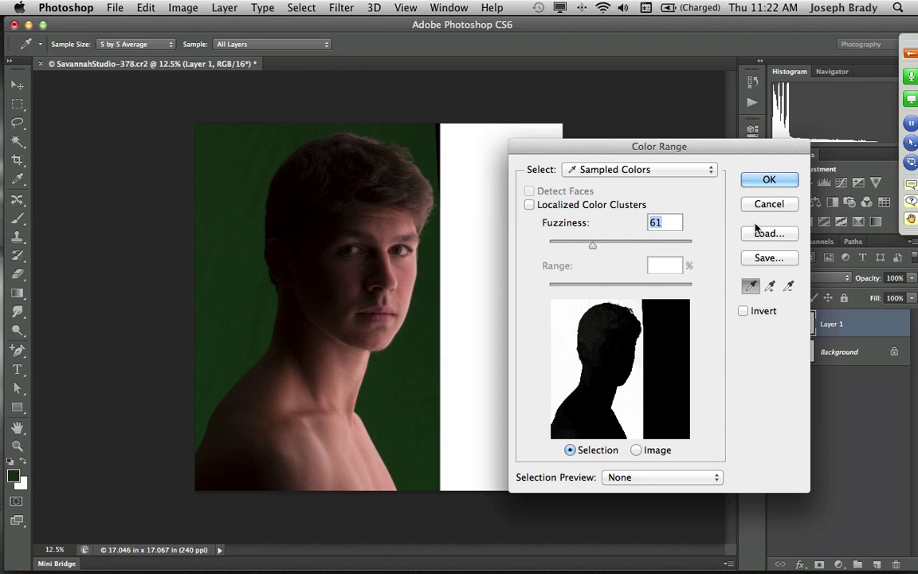
click(765, 182)
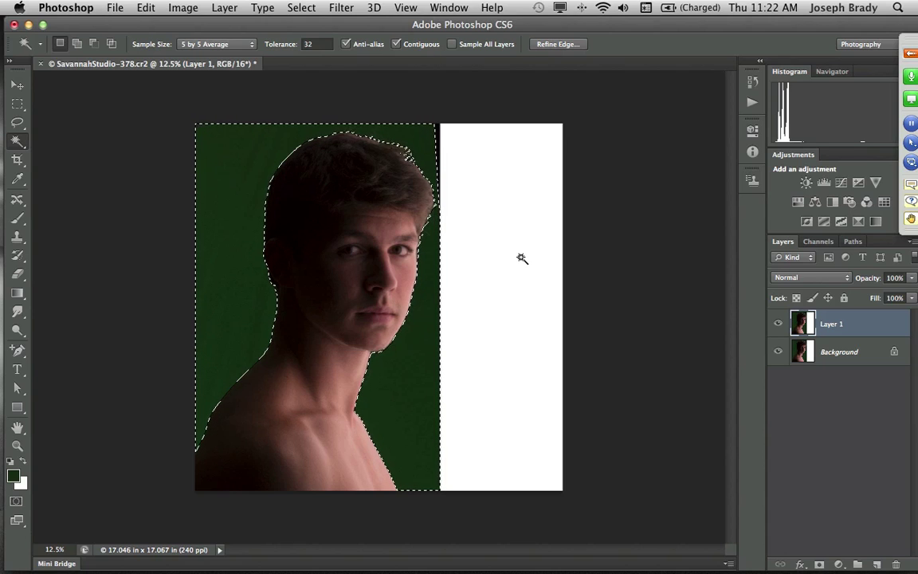
Add the white canvas extension and, with the Lasso, the black sliver beside it to the backdrop selection.
key(shift)
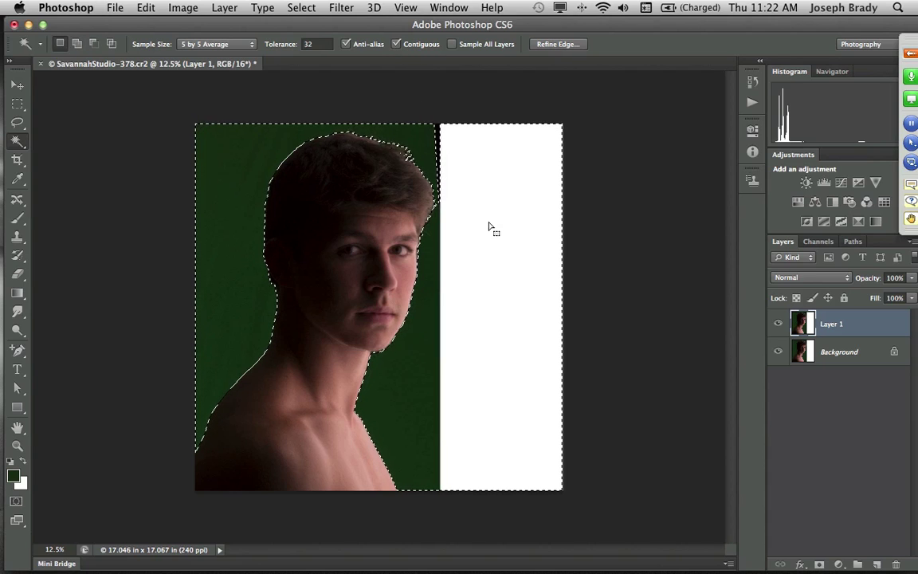
shift+click(492, 226)
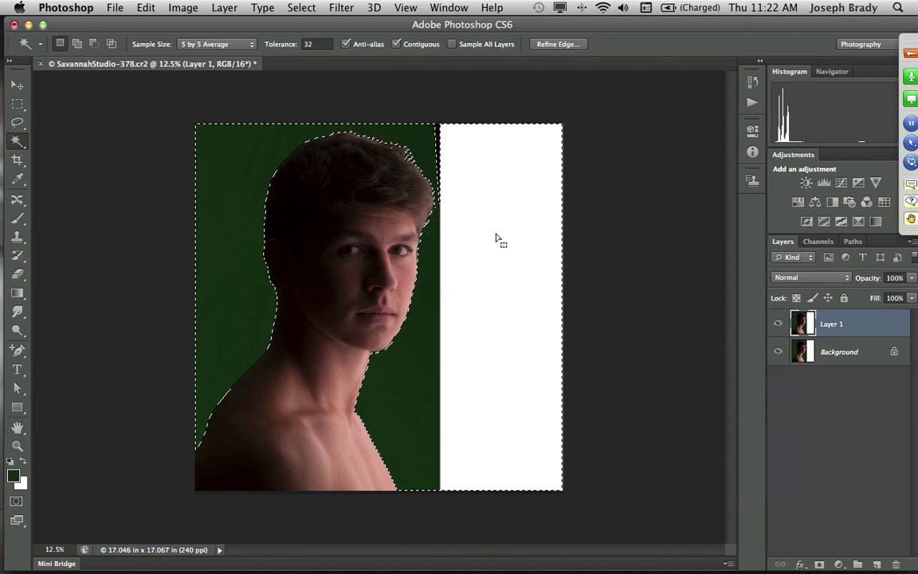
key(z)
click(454, 167)
click(453, 167)
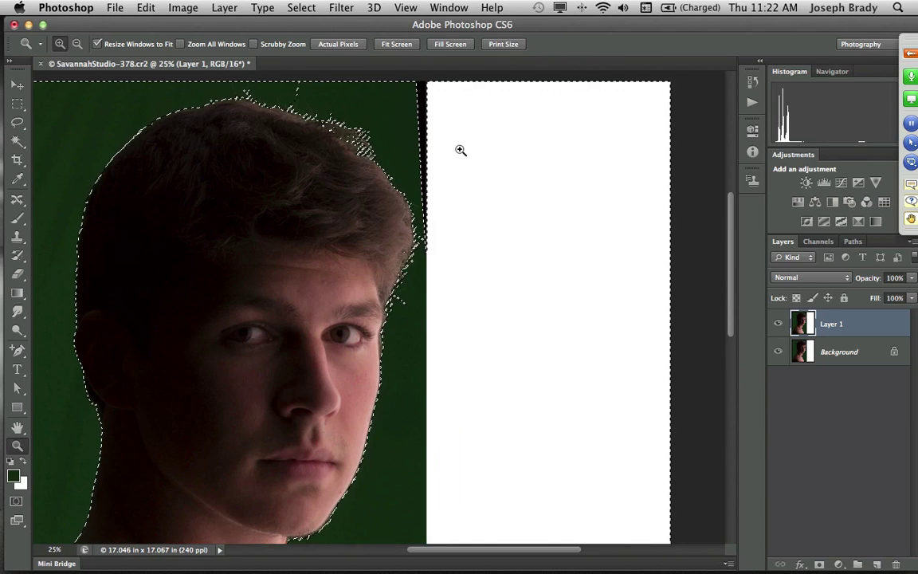
click(461, 151)
scroll(462, 216, up, 3)
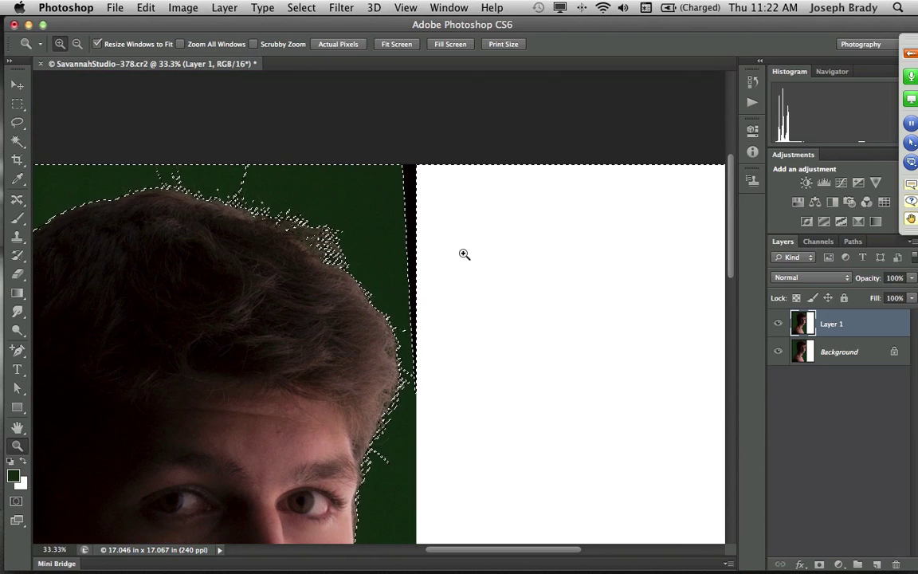
key(l)
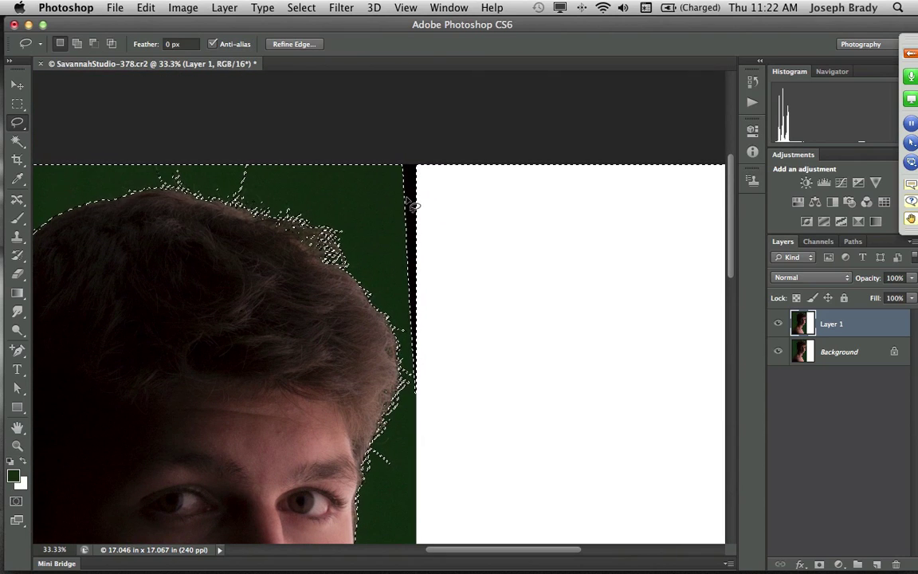
key(shift)
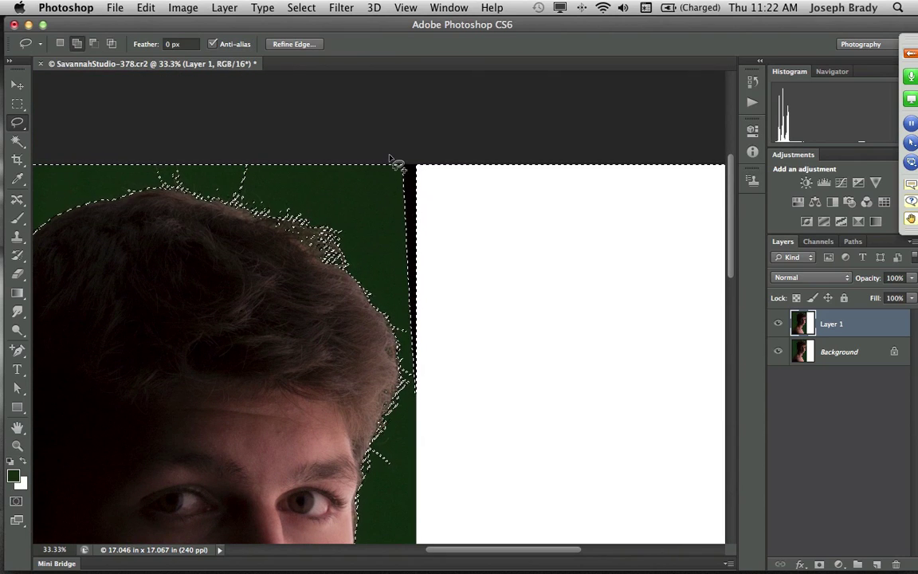
drag(394, 159, 396, 205)
mouse_move(411, 280)
mouse_down()
mouse_move(411, 396)
mouse_move(436, 407)
mouse_move(473, 209)
mouse_move(449, 111)
mouse_up()
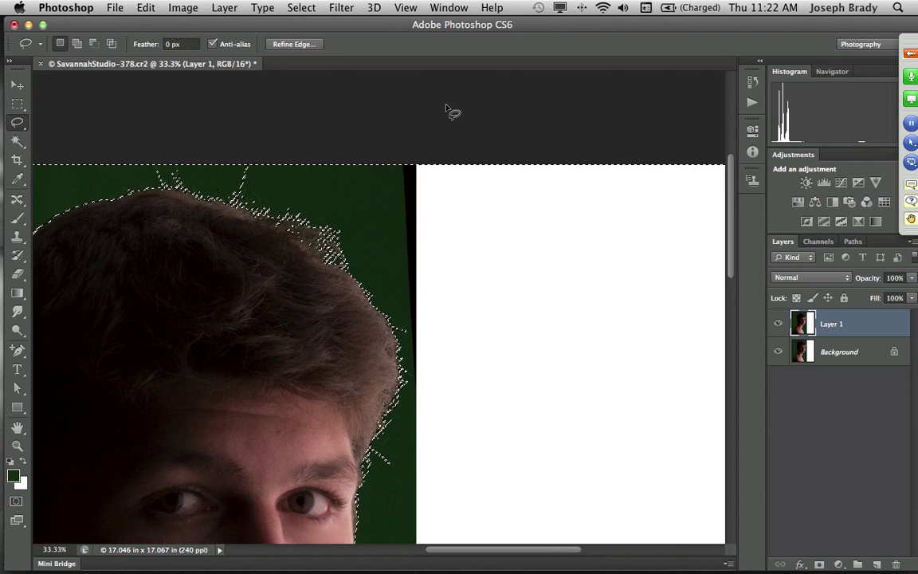
Save the selection as a new channel named background and check it among the channels.
key(super+0)
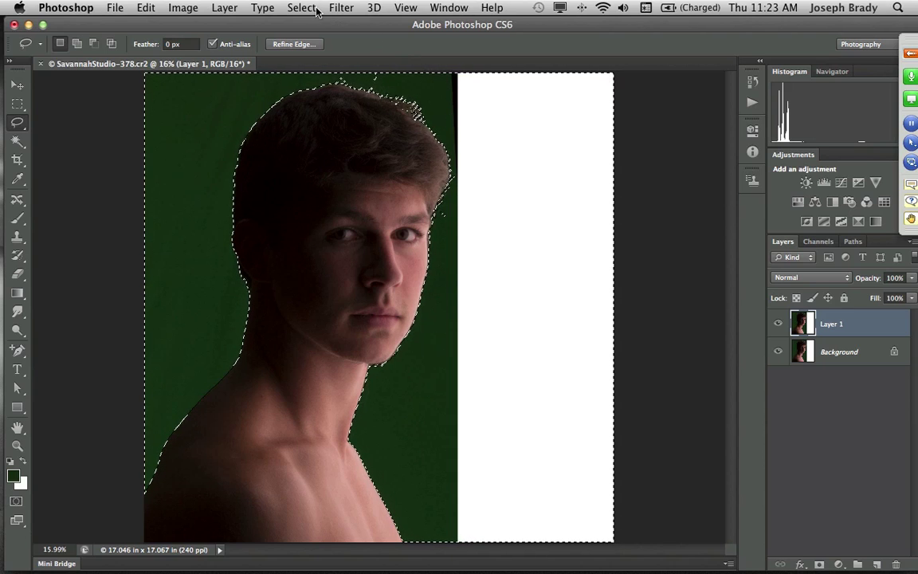
click(288, 9)
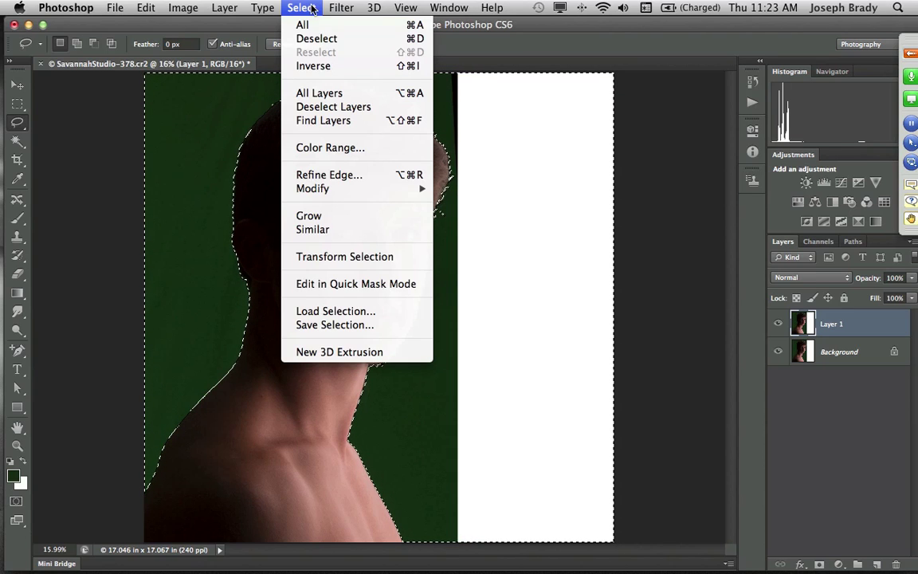
click(402, 332)
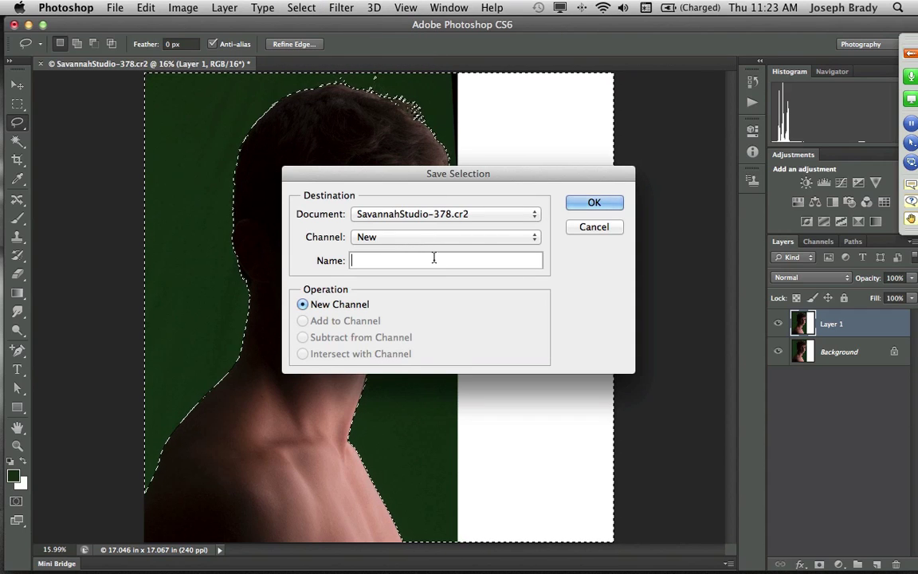
text(background)
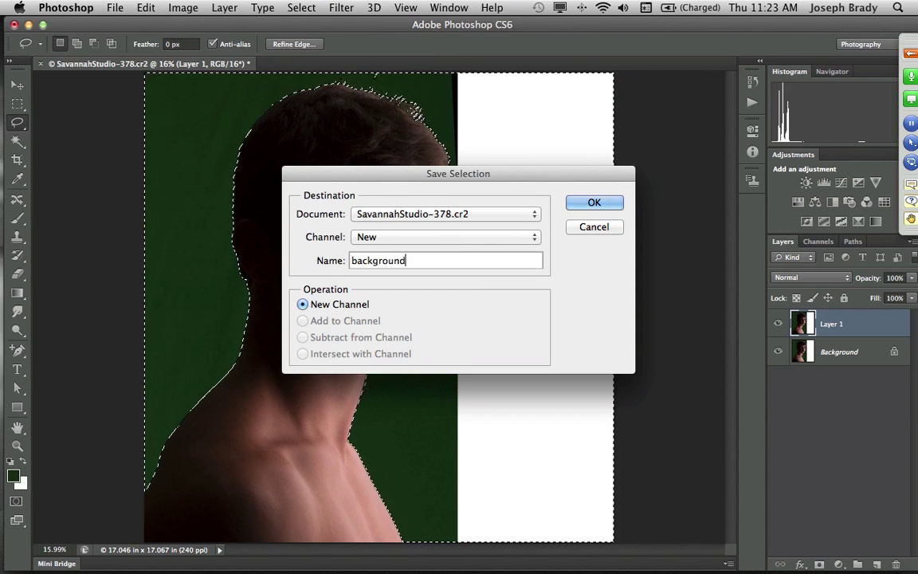
key(Return)
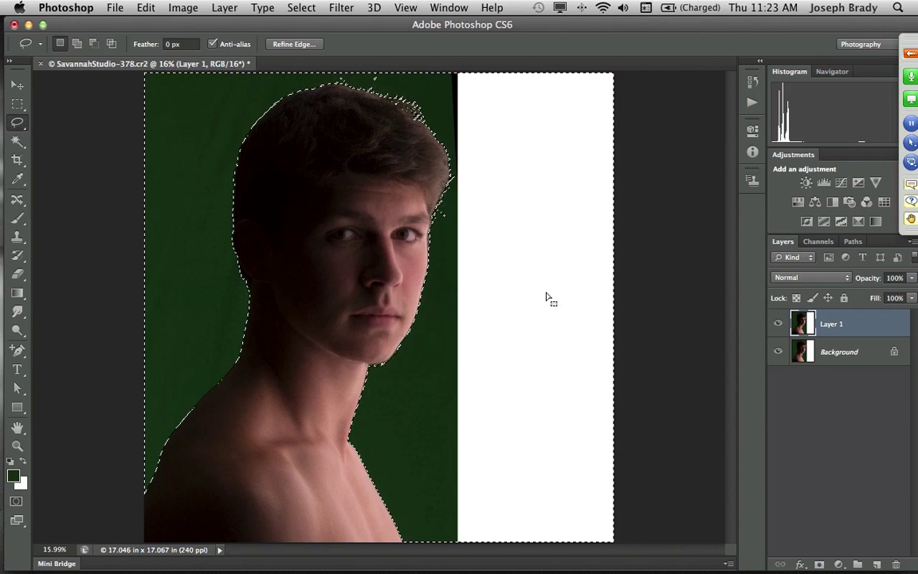
click(814, 242)
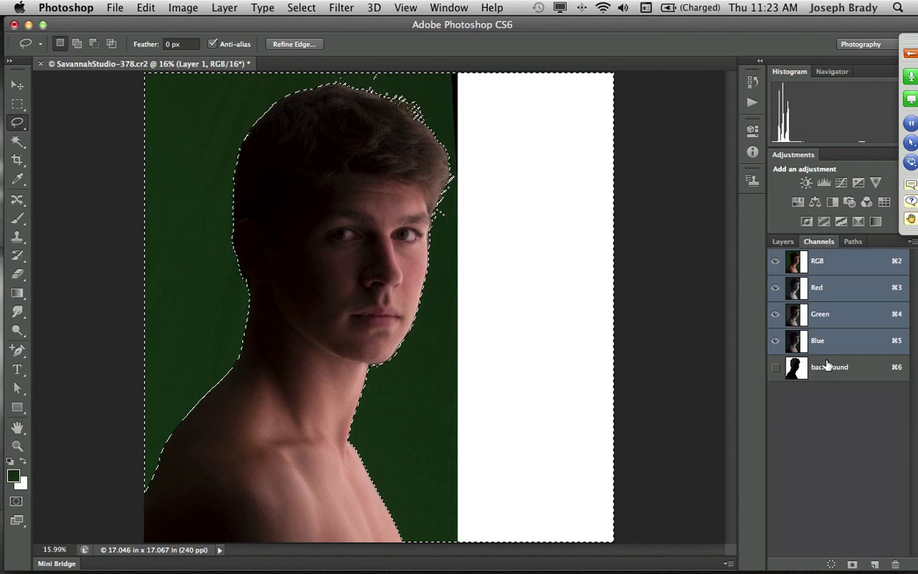
Return to Layer 1, reset and swap the default colors, and set the foreground color to dark gray 484848.
click(784, 242)
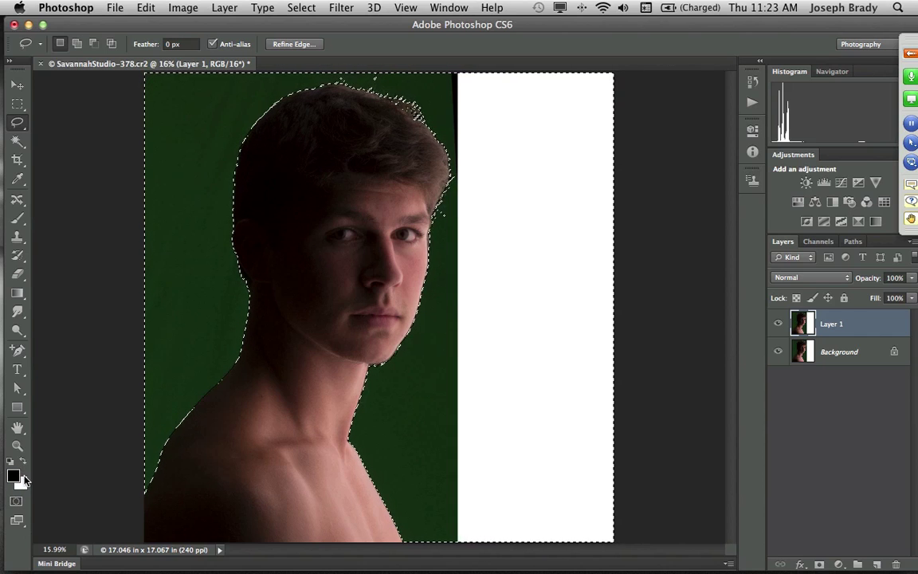
click(23, 461)
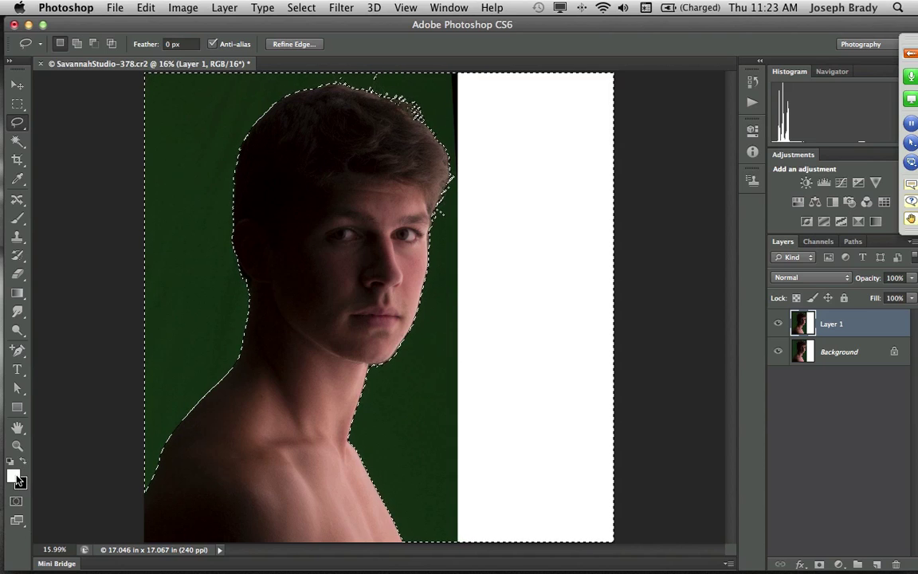
click(13, 476)
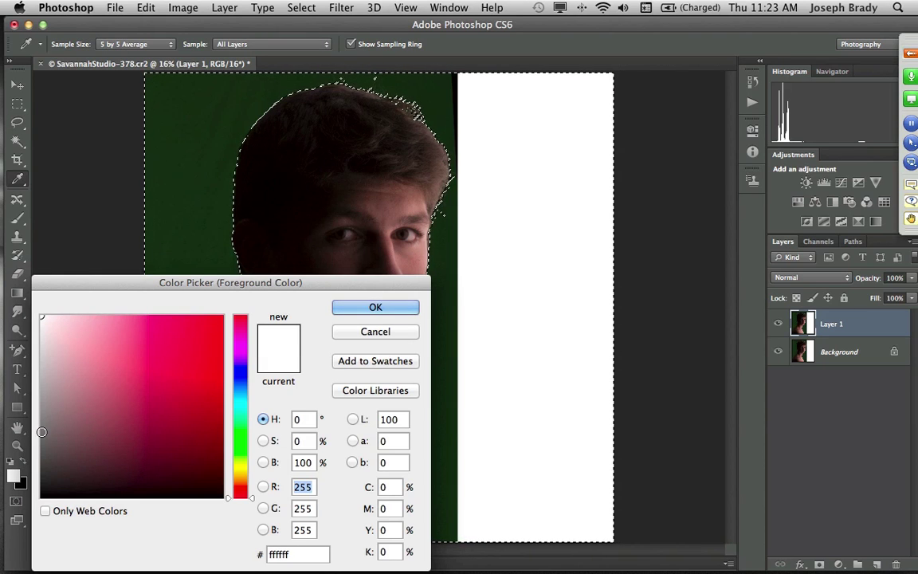
click(41, 431)
click(42, 443)
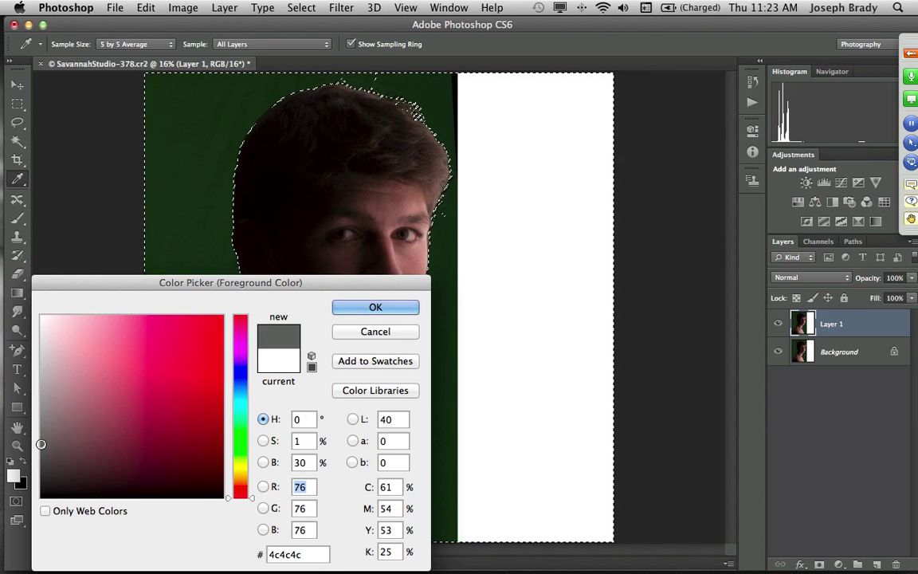
click(41, 446)
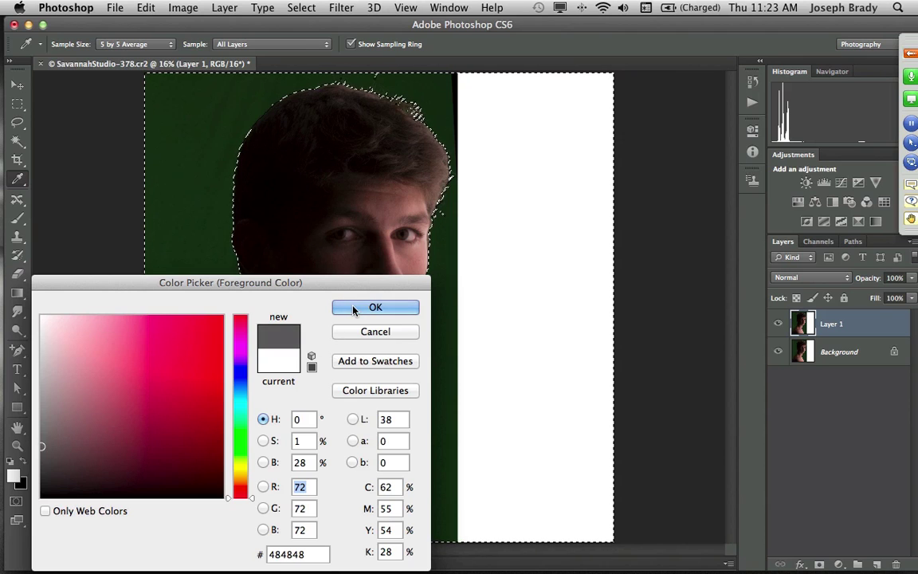
click(354, 308)
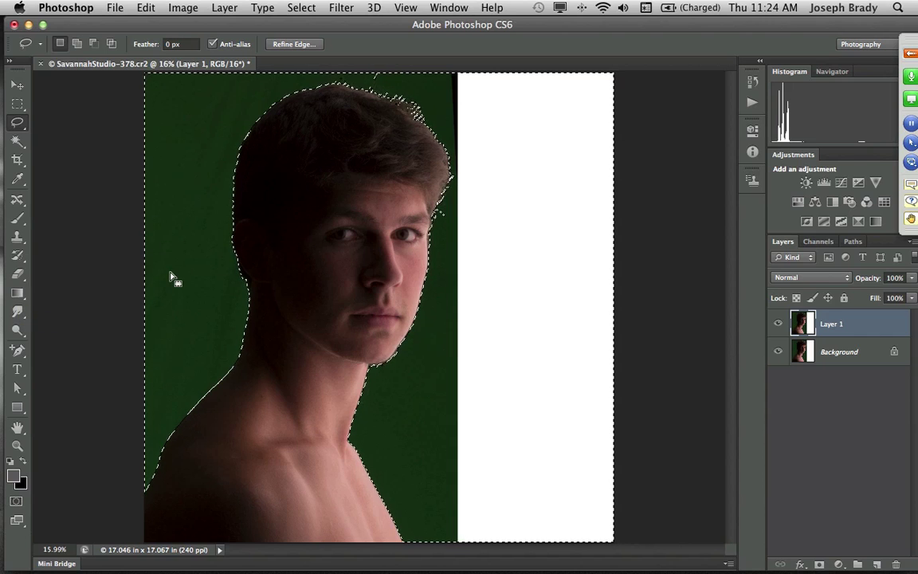
Set the Gradient tool to the Foreground to Background preset and swap the colors so black is the foreground.
key(g)
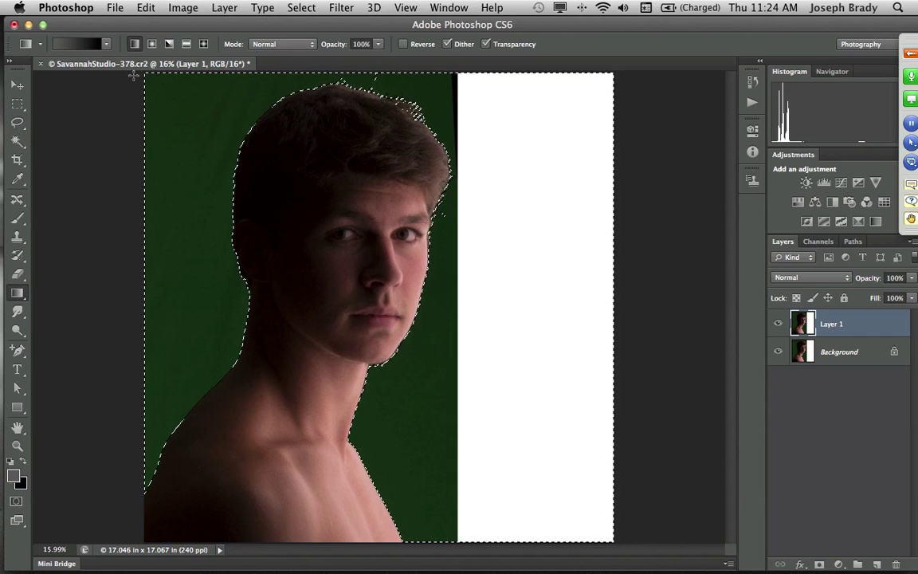
click(104, 45)
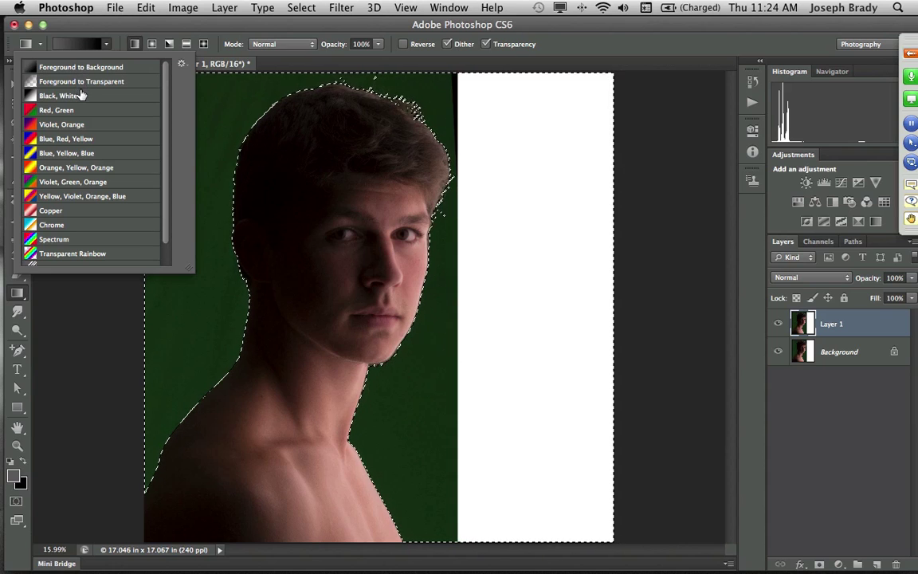
scroll(94, 86, down, 2)
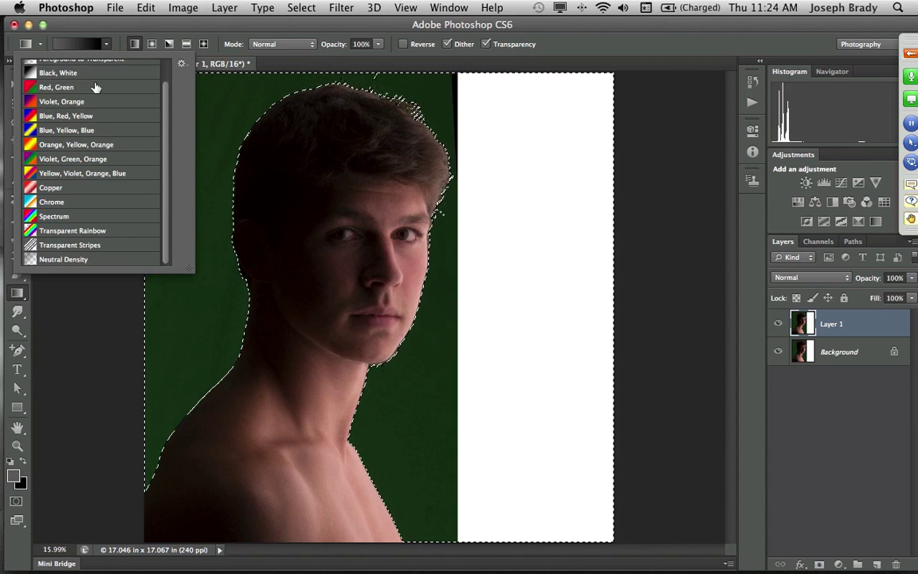
scroll(119, 84, up, 2)
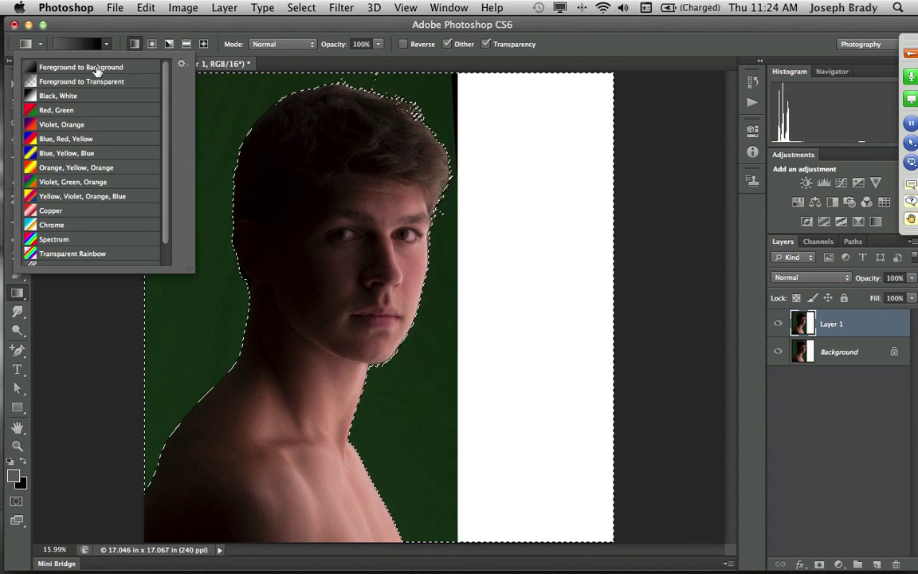
click(97, 69)
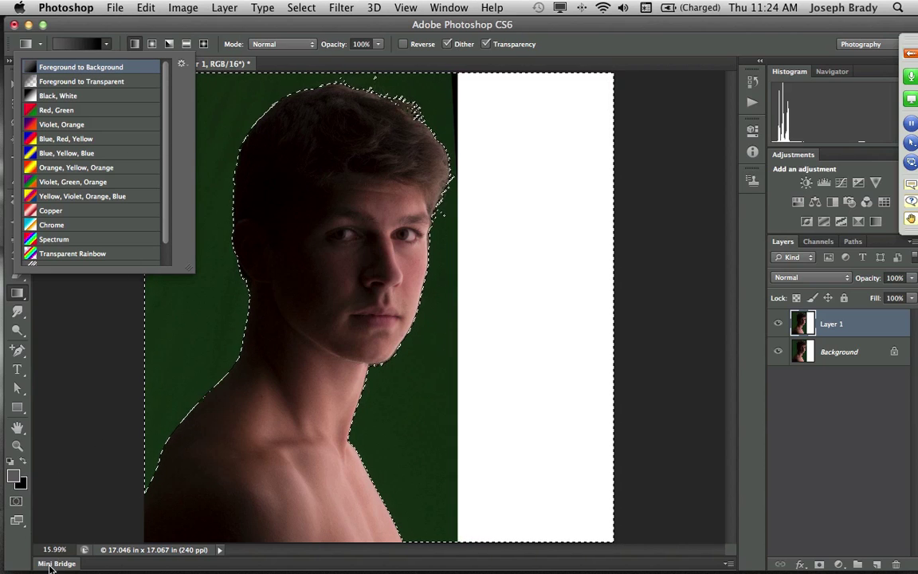
click(22, 464)
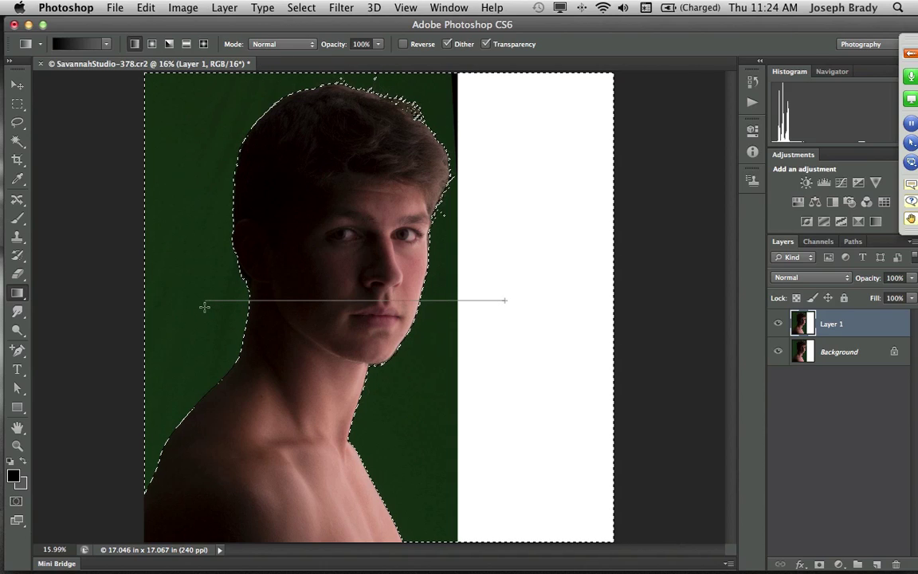
Try a shorter black-to-gray gradient from the white extension to the backdrop beside the neck, hide the selection outline, and undo the gradient.
drag(202, 307, 201, 307)
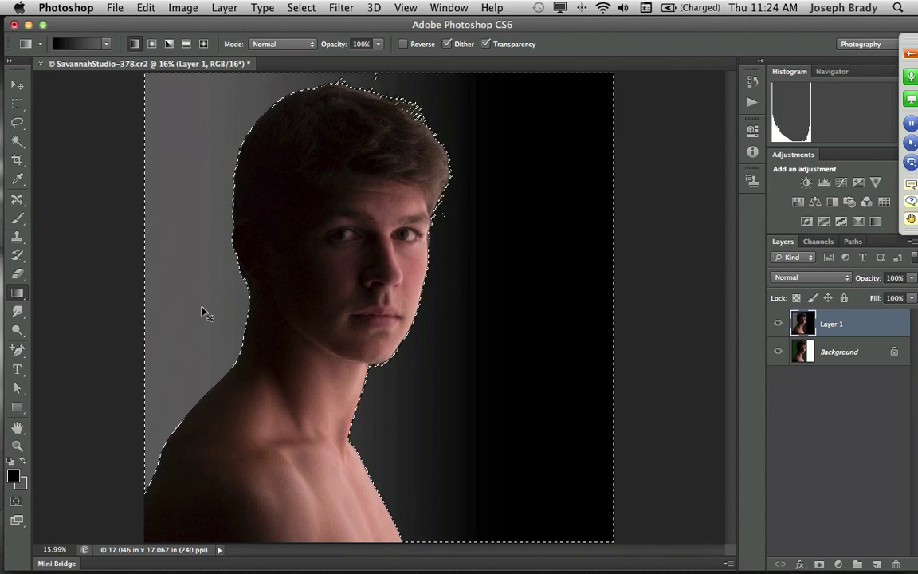
key(super+d)
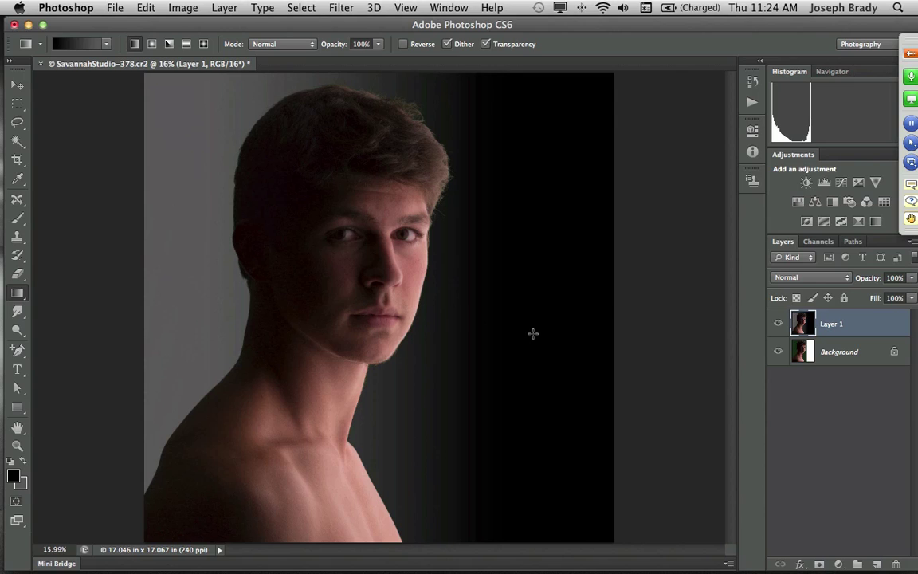
key(alt+super+z)
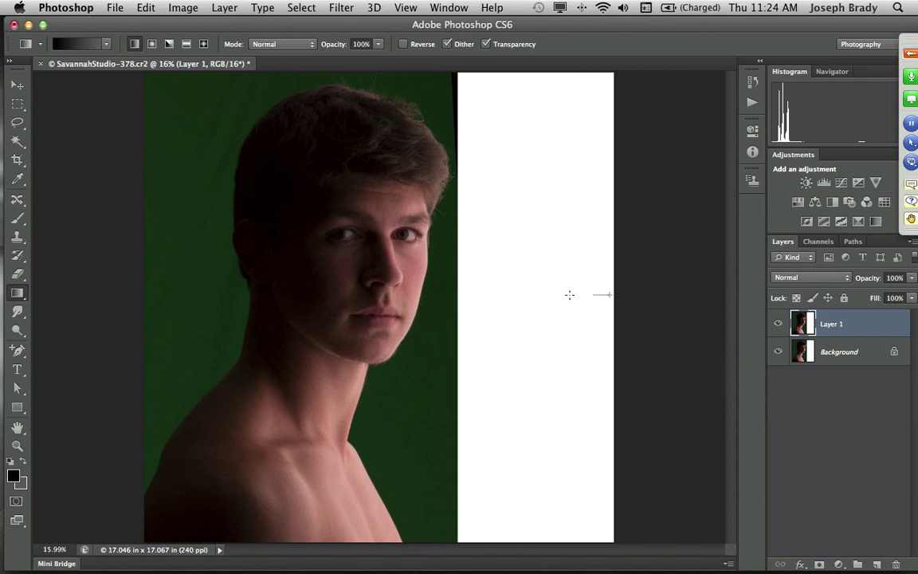
Fill the selected backdrop with a horizontal gradient, black at the canvas's right edge to gray at its left edge, keeping the selection outline hidden.
drag(570, 295, 299, 294)
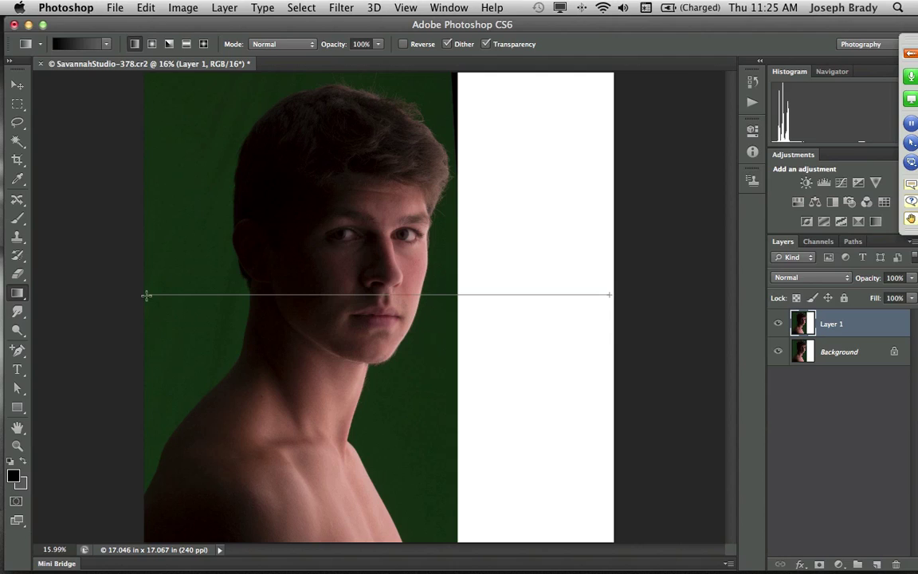
drag(147, 295, 143, 294)
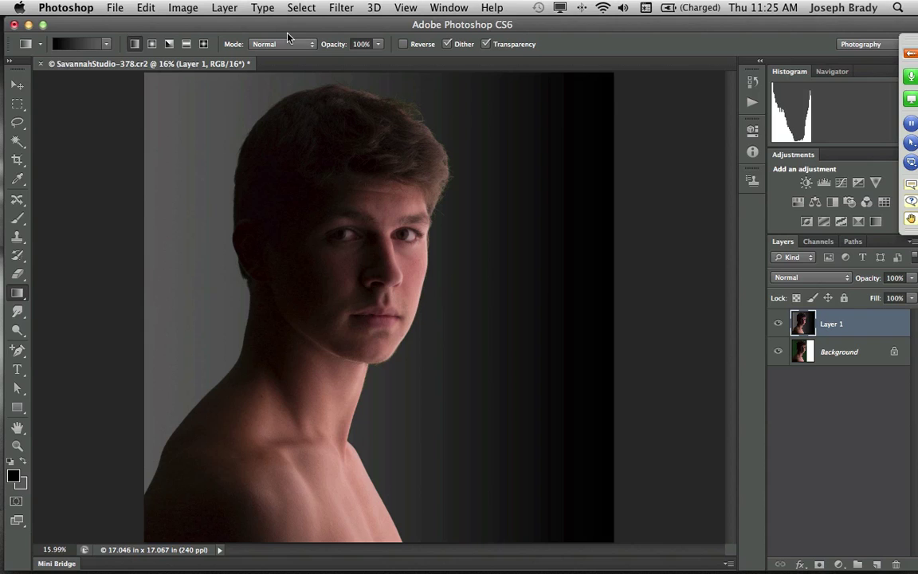
key(super+shift+d)
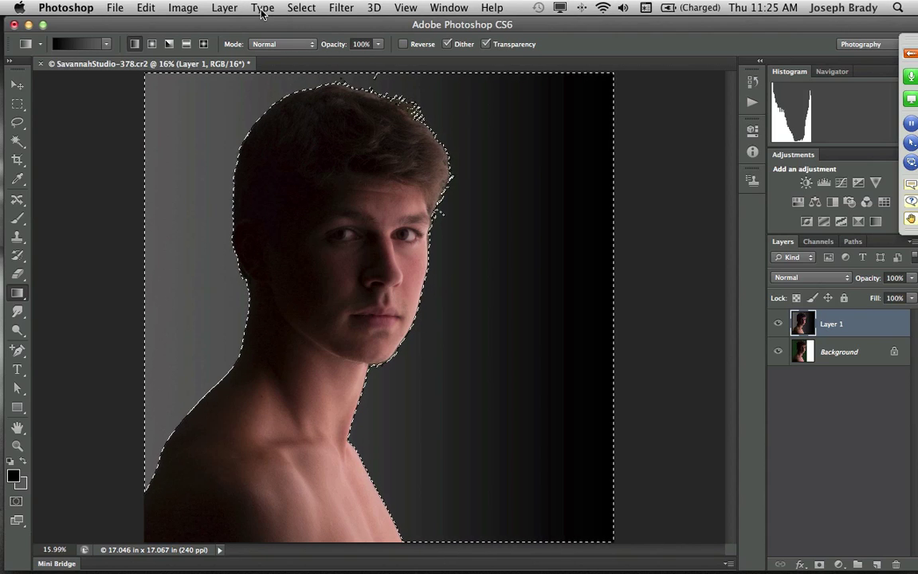
key(super+d)
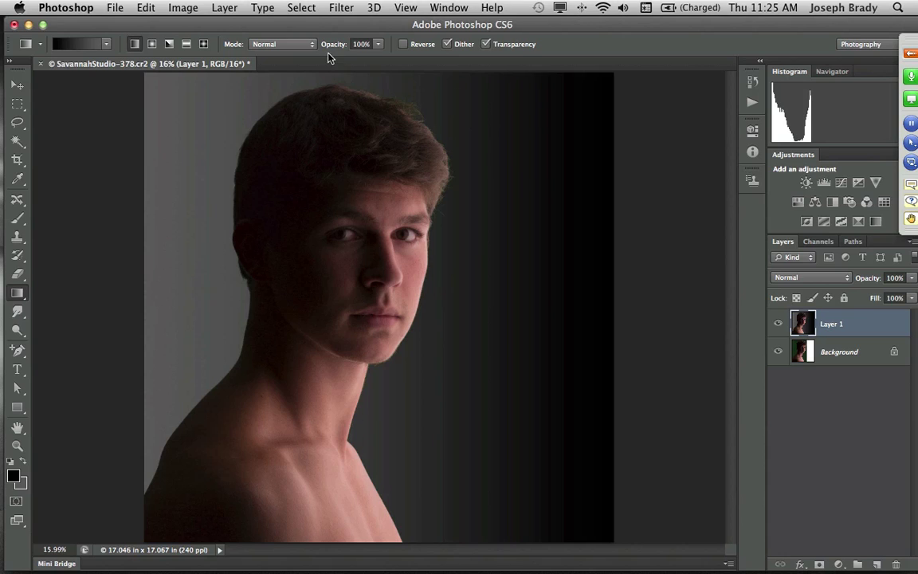
Add 8% Gaussian monochromatic noise to the gradient backdrop.
click(341, 8)
mouse_move(359, 202)
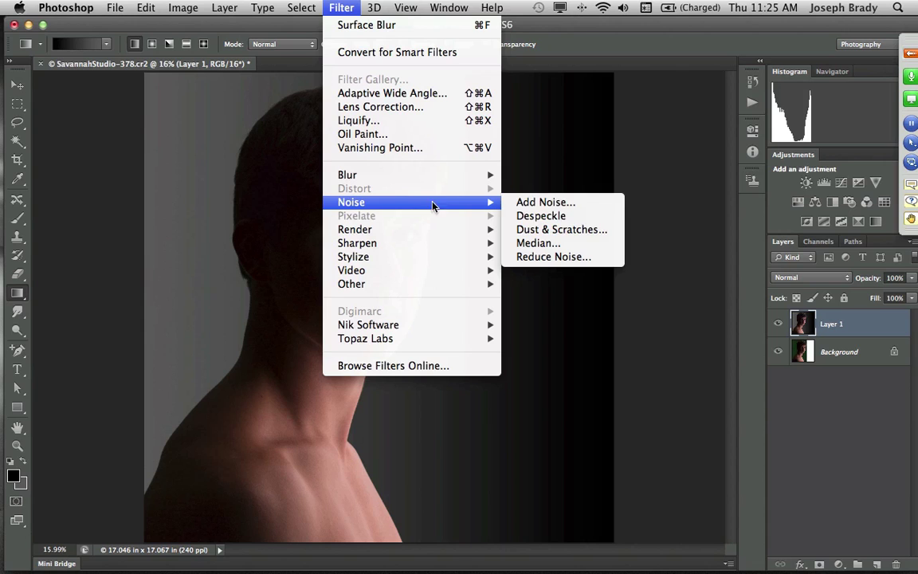
click(548, 202)
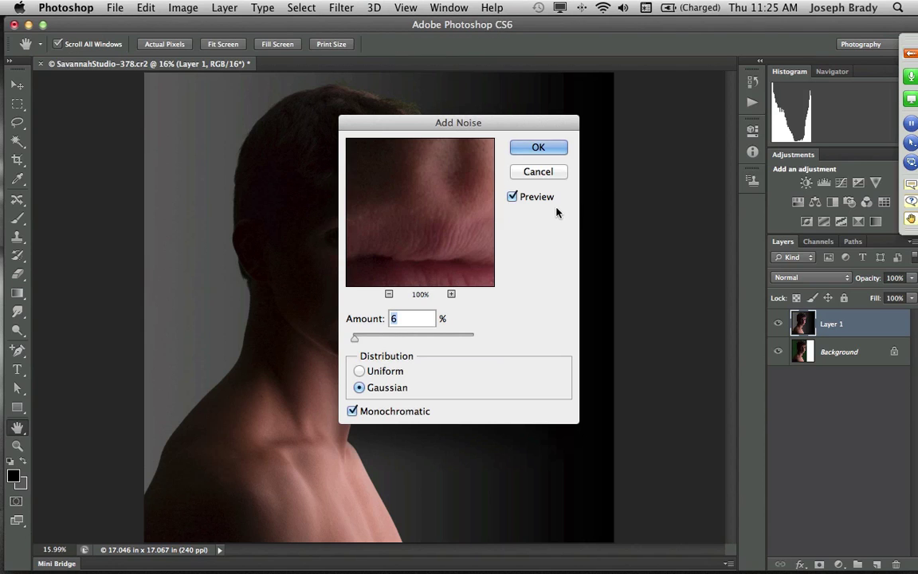
click(517, 118)
drag(517, 119, 506, 222)
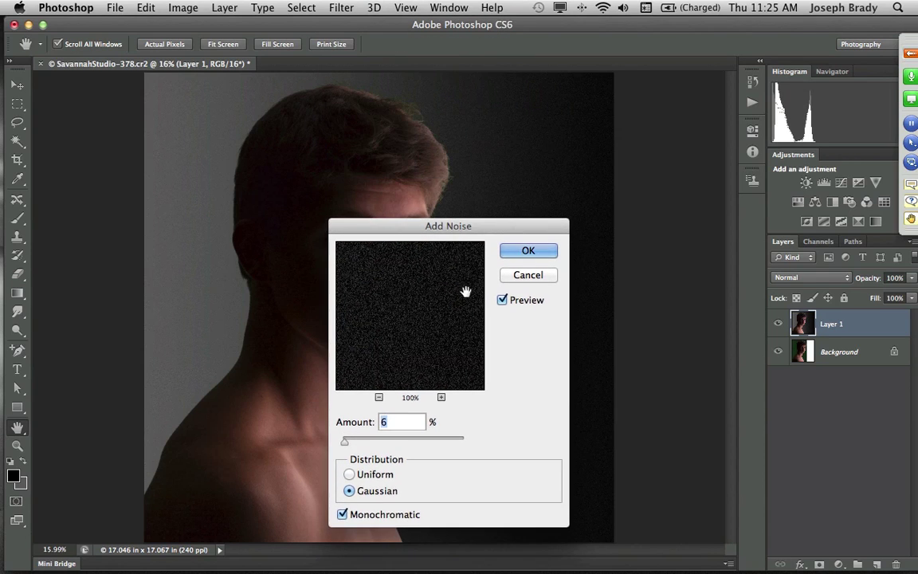
text(8)
click(529, 250)
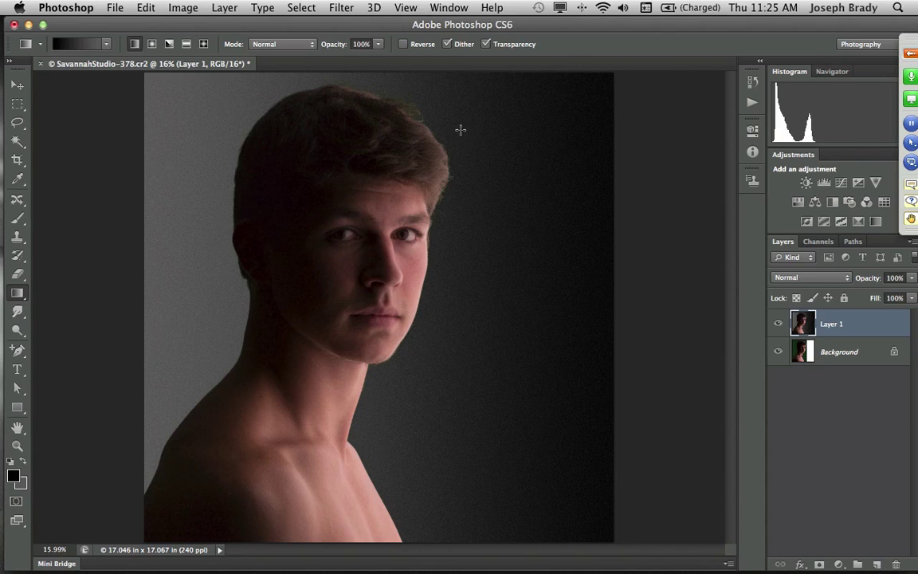
Try a Surface Blur on the noisy backdrop with a radius of 27 pixels and a threshold of 18 levels.
click(342, 10)
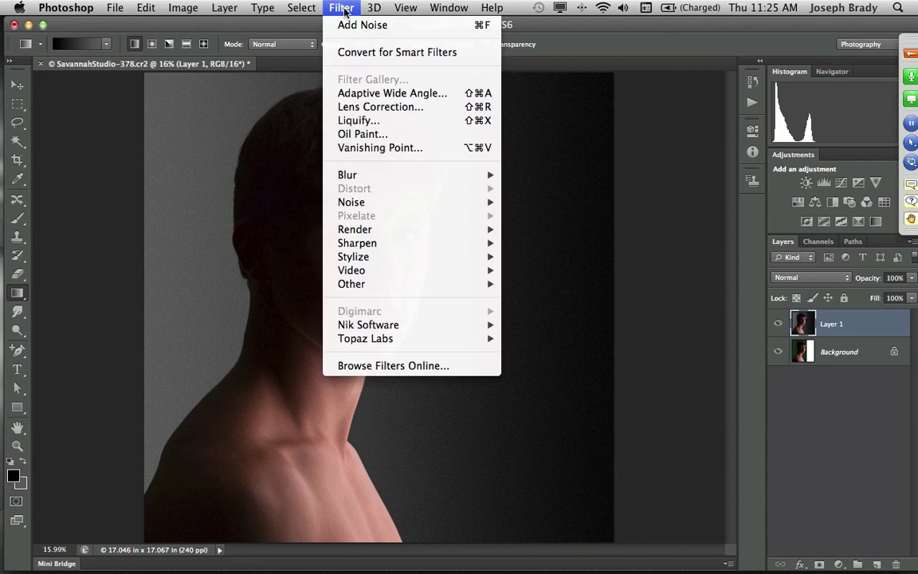
mouse_move(363, 246)
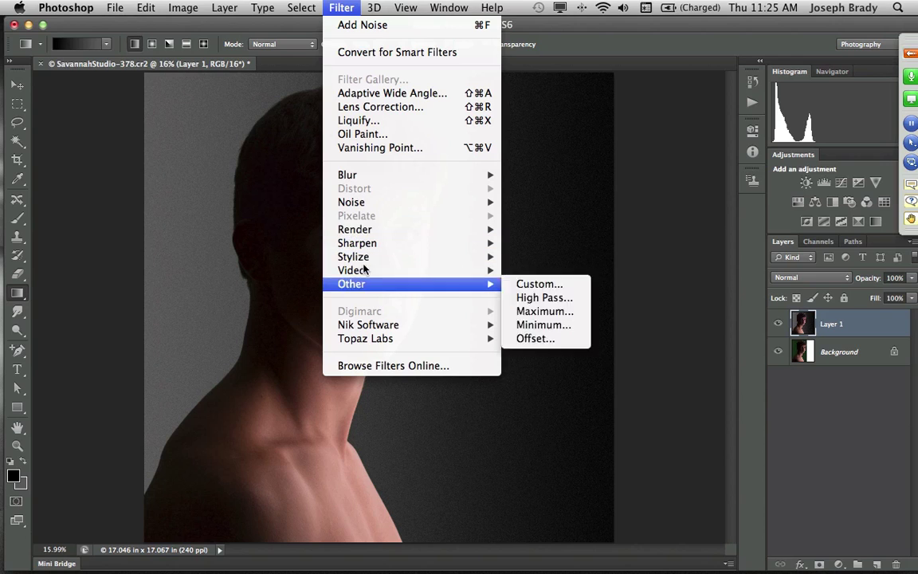
mouse_move(360, 174)
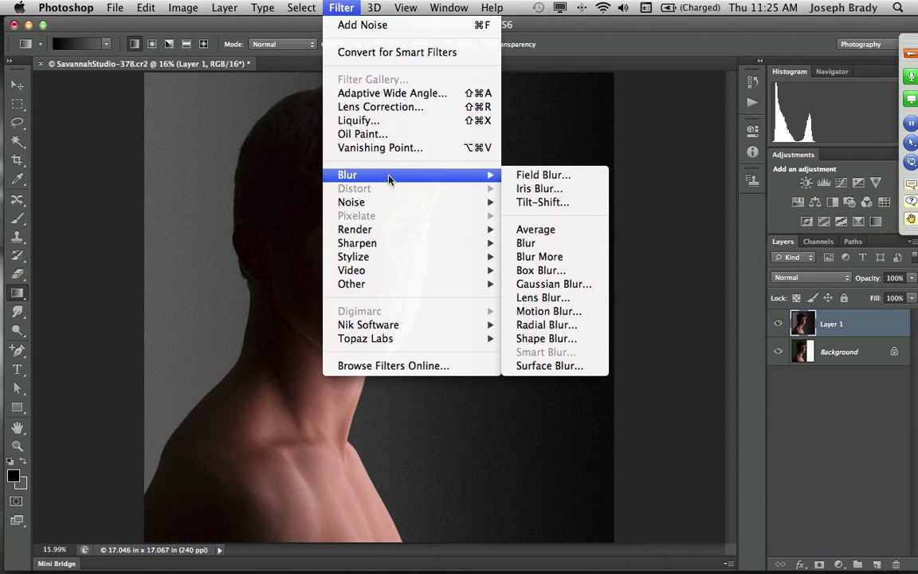
click(556, 366)
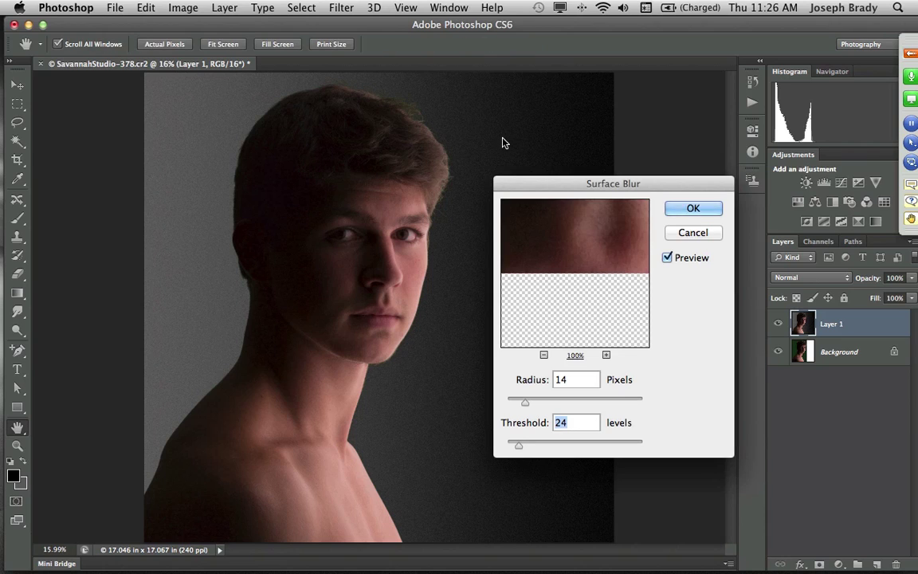
click(513, 169)
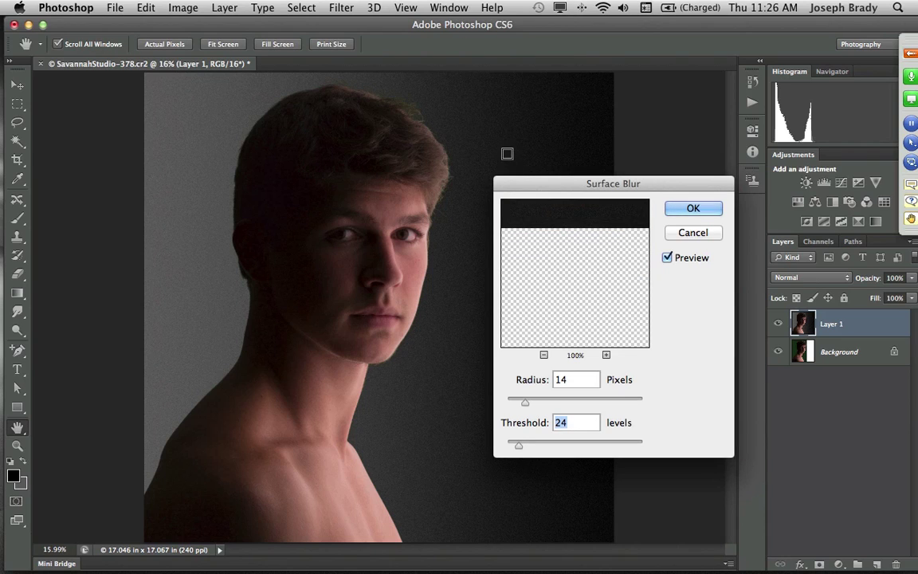
drag(537, 257, 592, 284)
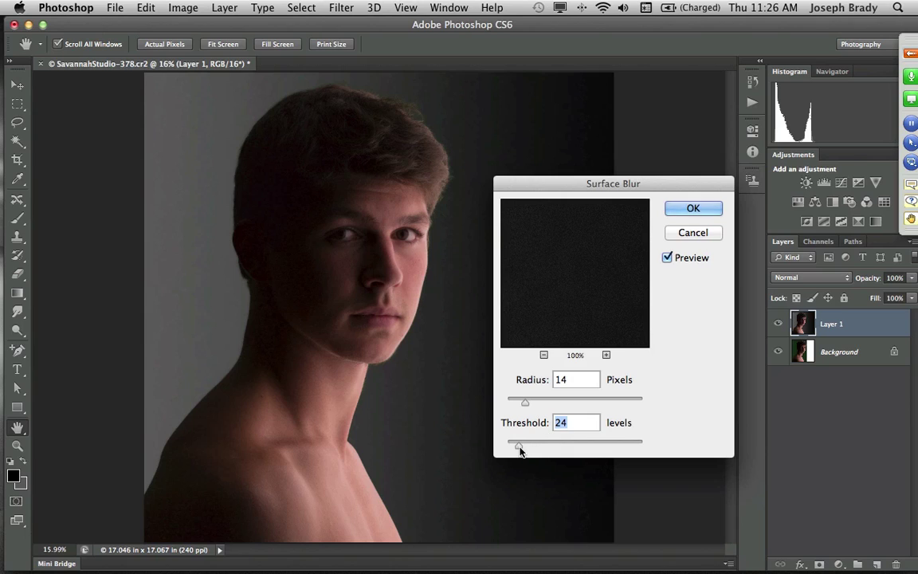
drag(519, 447, 515, 447)
drag(543, 401, 540, 412)
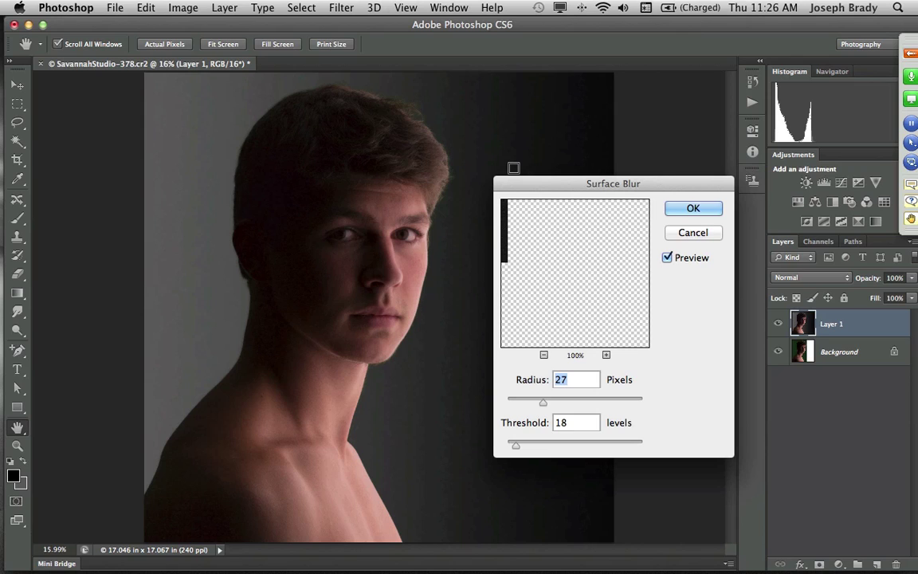
Preview the dark backdrop and try a Surface Blur threshold of 13 levels with a radius of 59 pixels.
click(513, 168)
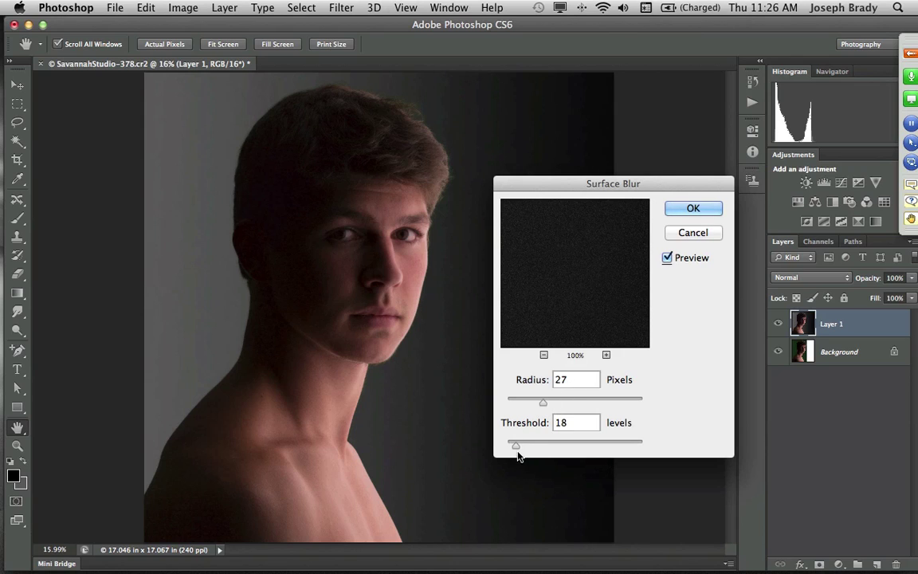
drag(517, 446, 513, 446)
drag(592, 294, 600, 306)
drag(541, 404, 514, 406)
drag(515, 407, 585, 408)
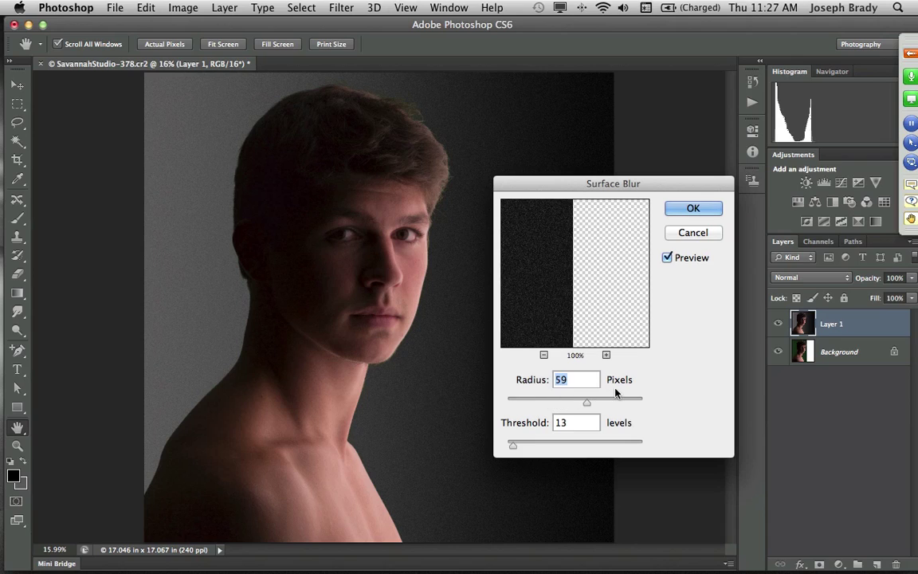
Lower the Surface Blur radius to 32 pixels, run the filter, and cancel its processing.
click(690, 209)
key(Down)
key(Down)
key(Down)
key(Down)
key(Down)
key(Down)
key(Down)
key(Down)
key(Down)
key(Down)
key(Down)
key(Down)
key(Down)
key(Down)
key(Down)
key(Down)
key(Down)
key(Down)
key(Down)
key(Down)
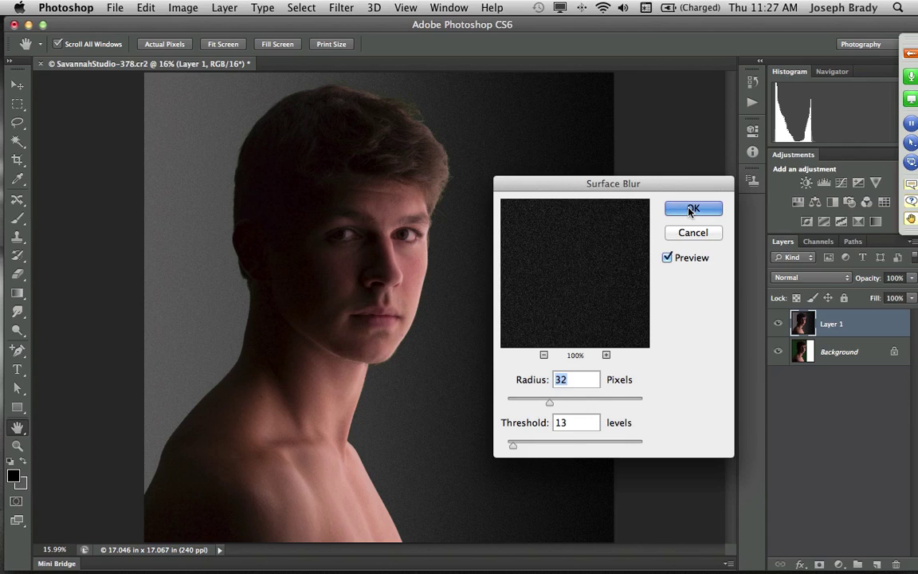
click(691, 209)
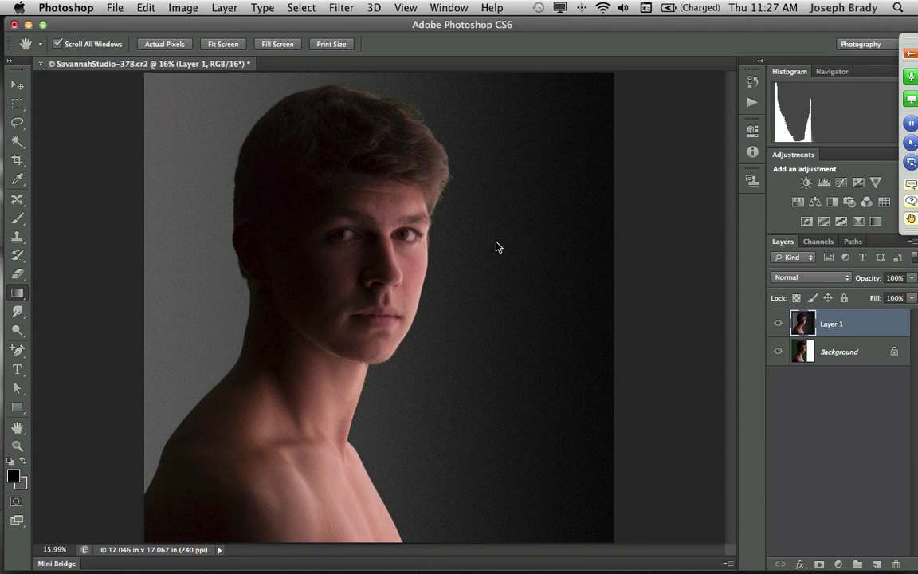
key(ctrl+f)
click(340, 8)
click(340, 8)
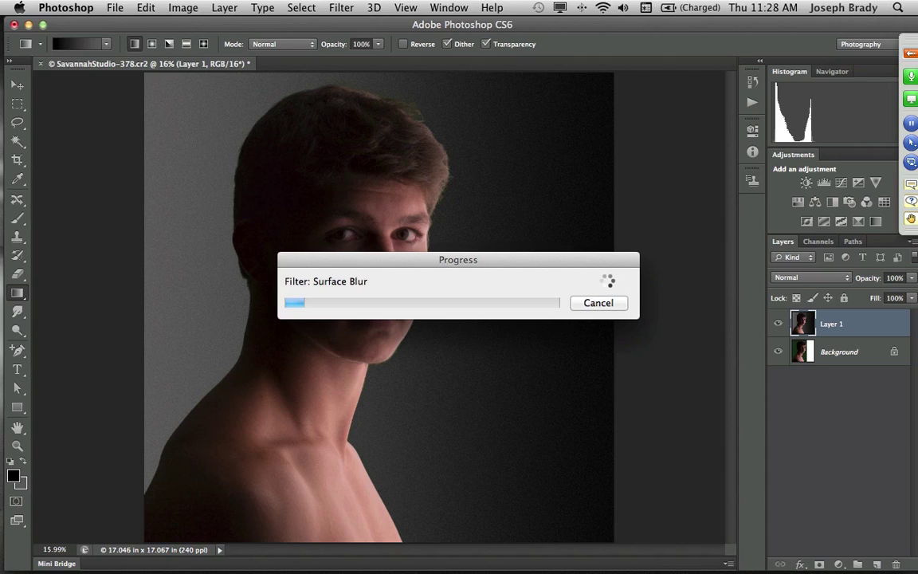
click(599, 305)
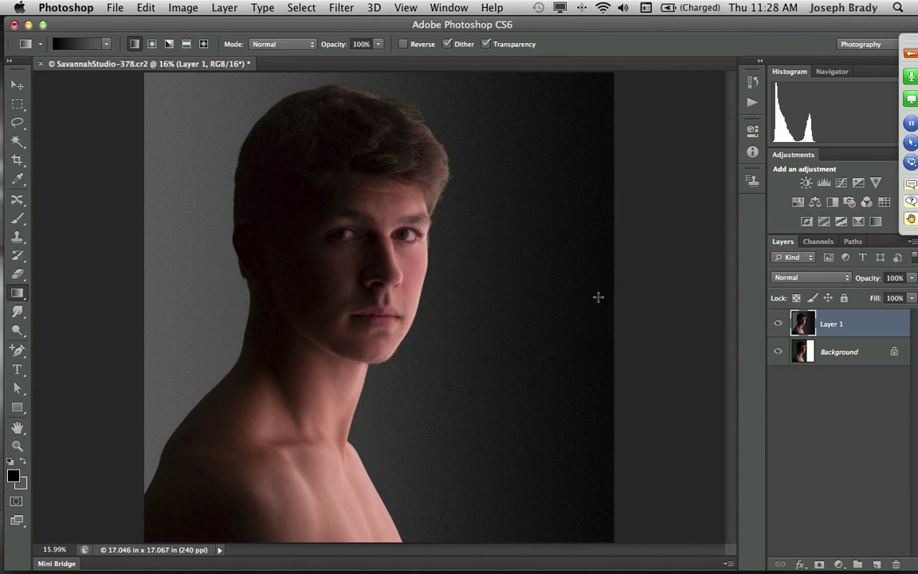
Try a Gaussian Blur with a radius above 7.6 pixels on the noisy backdrop and undo it.
click(341, 8)
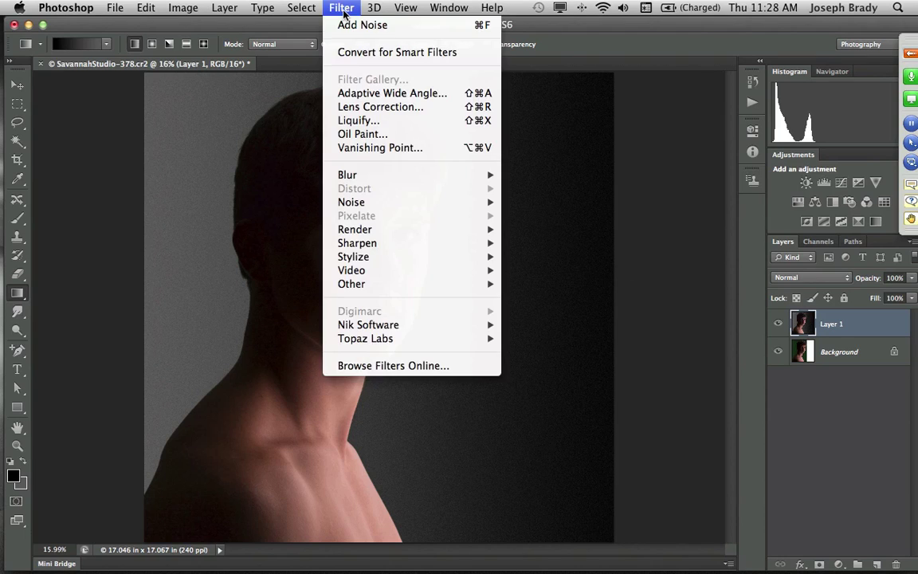
mouse_move(367, 182)
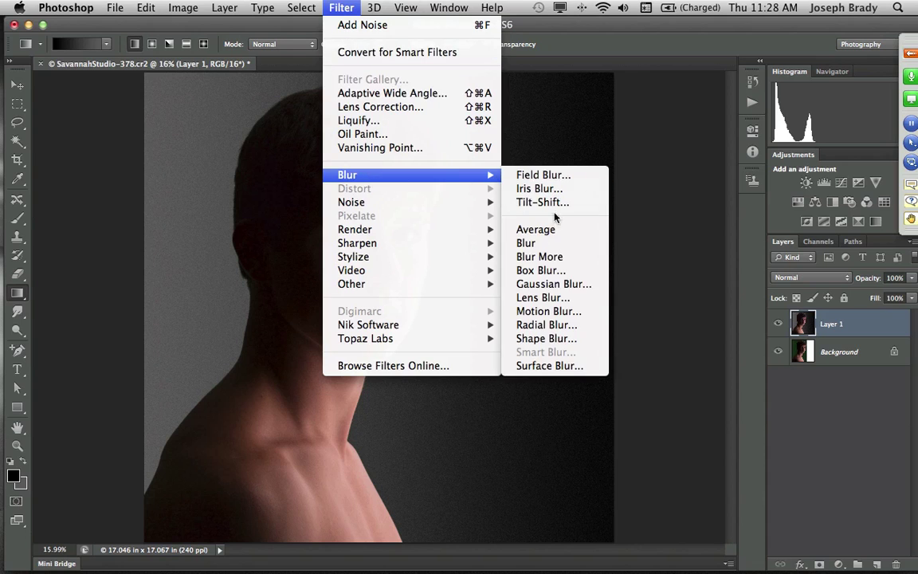
click(585, 289)
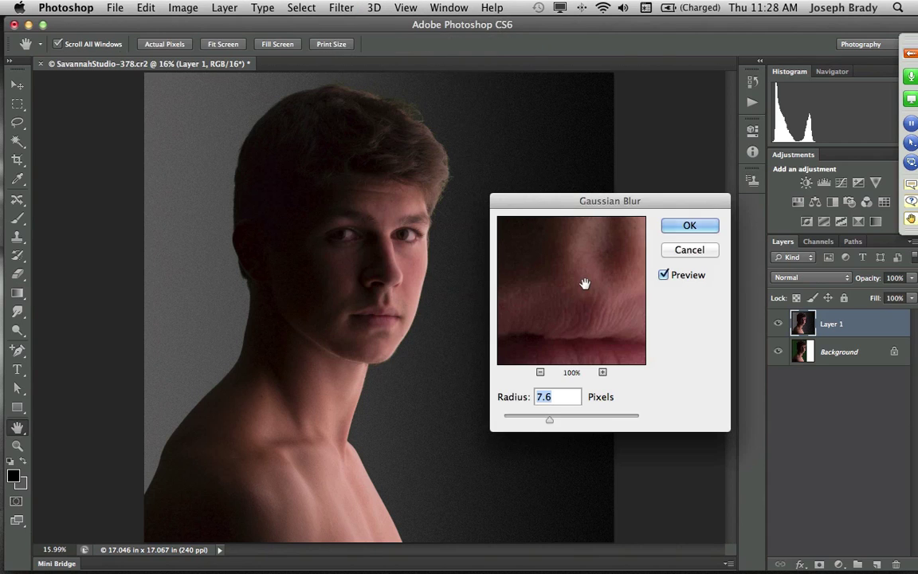
click(495, 156)
click(609, 322)
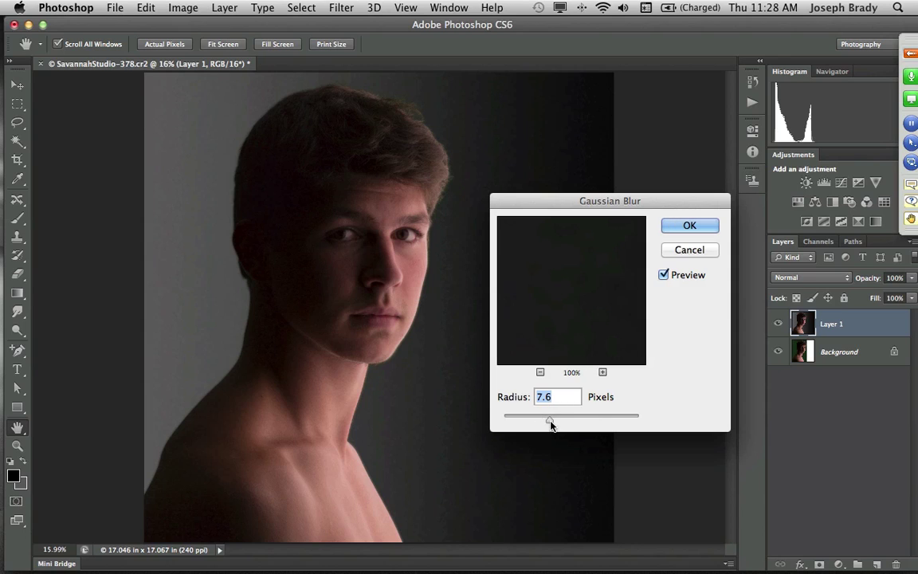
drag(548, 423, 560, 424)
click(690, 227)
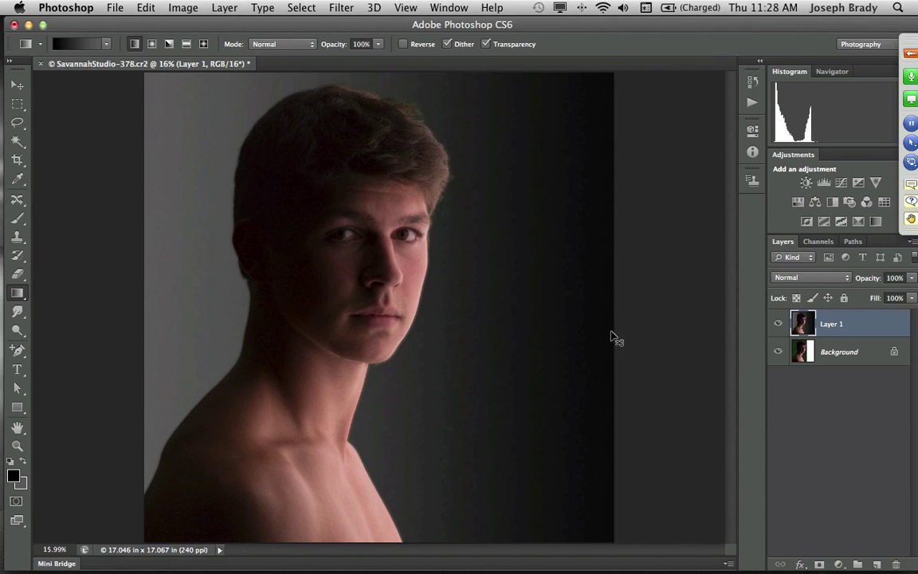
key(super+z)
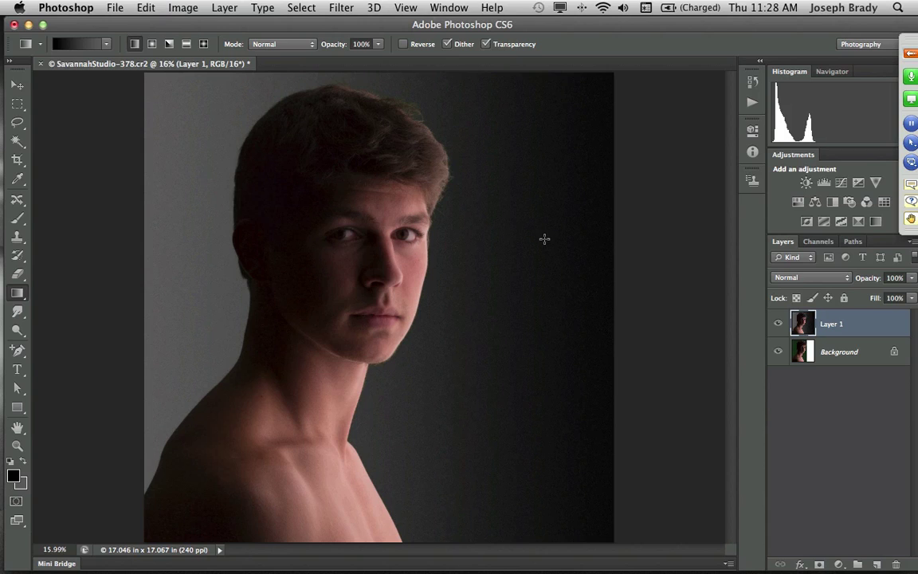
click(341, 7)
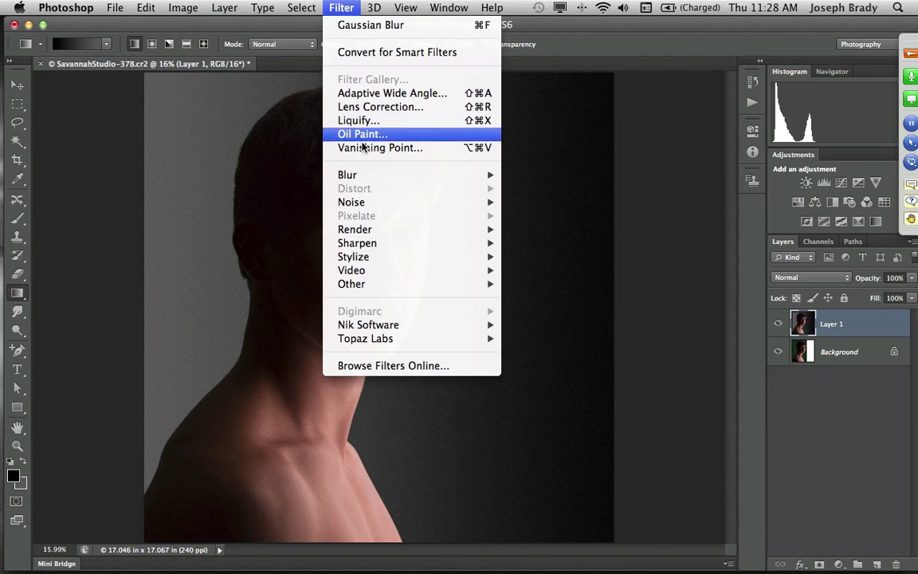
mouse_move(359, 174)
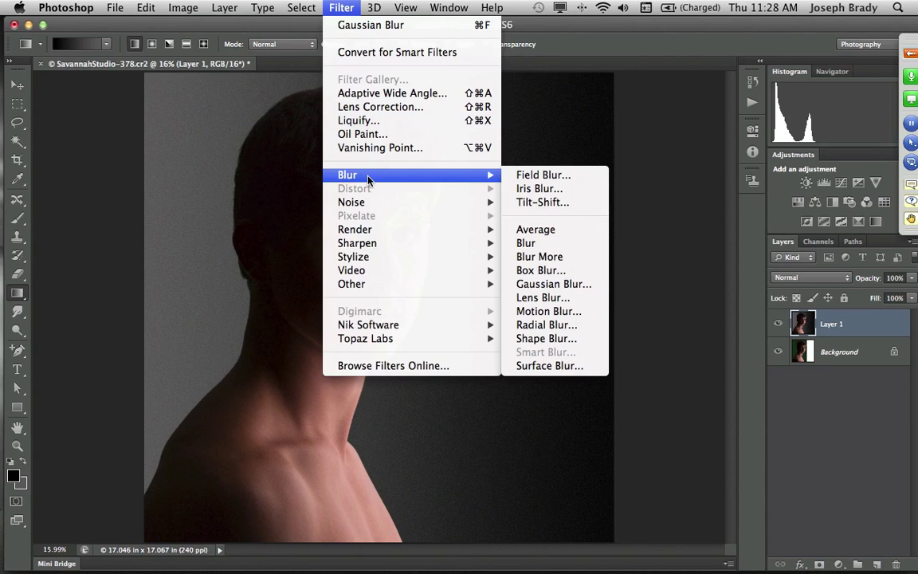
click(548, 311)
drag(478, 145, 507, 333)
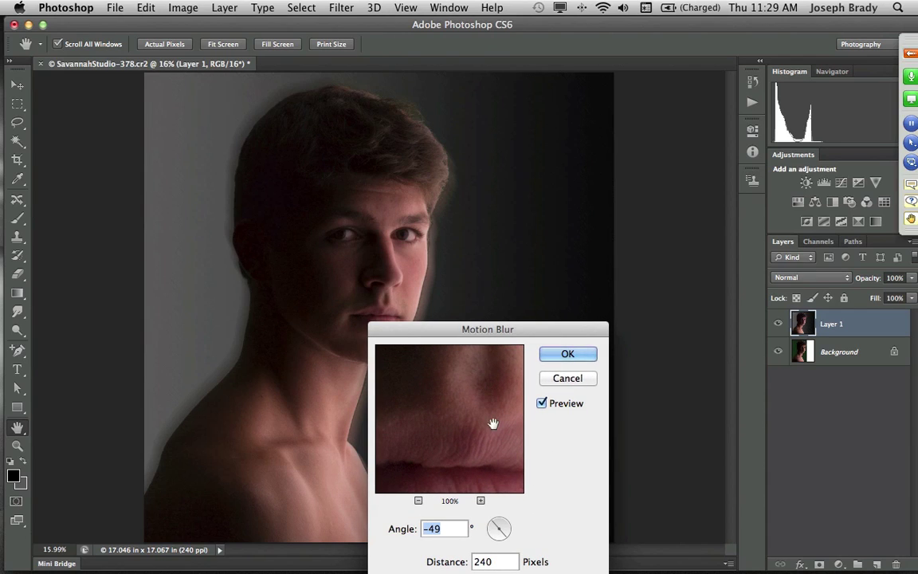
click(571, 376)
Add a new empty layer above Layer 1.
key(g)
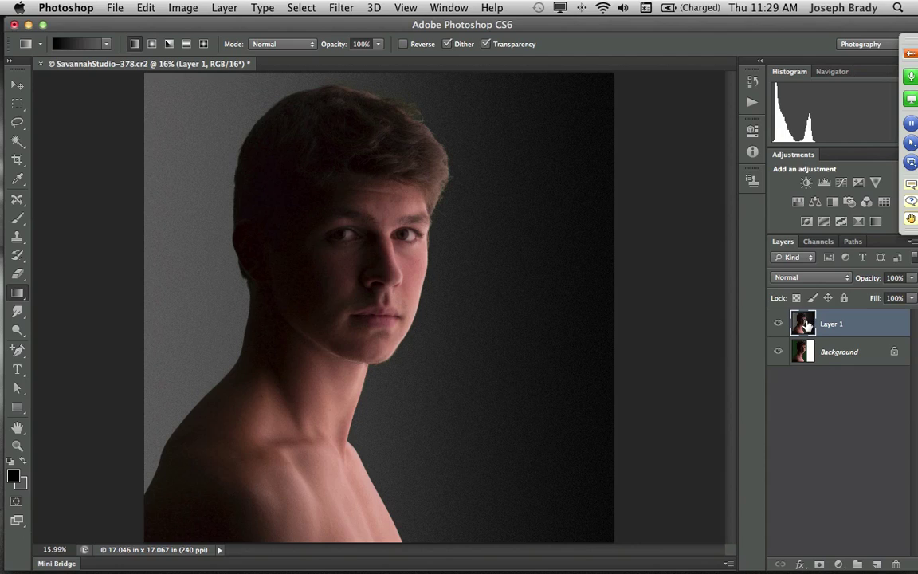
click(876, 563)
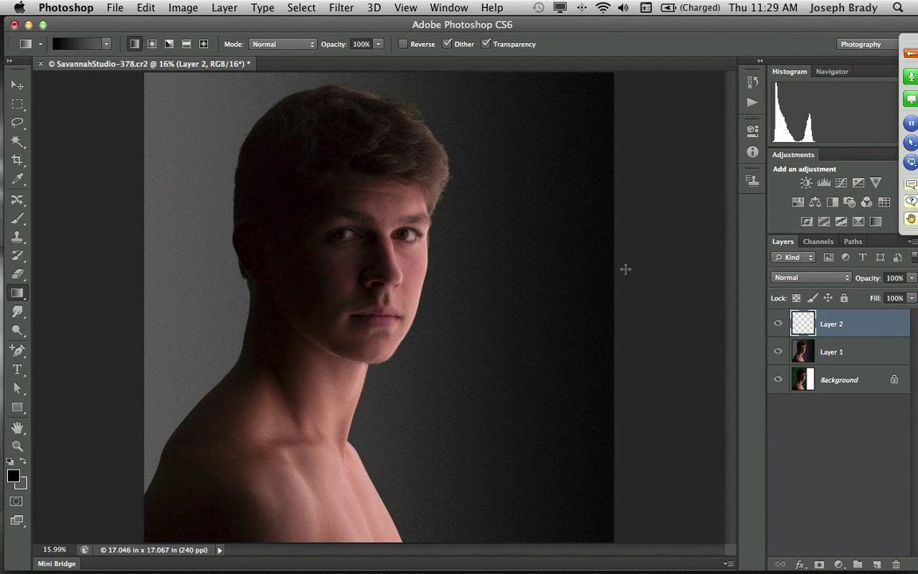
Try a horizontal black-to-gray gradient across the backdrop on Layer 2, softened with a Gaussian Blur of 123.6 pixels.
drag(611, 272, 138, 281)
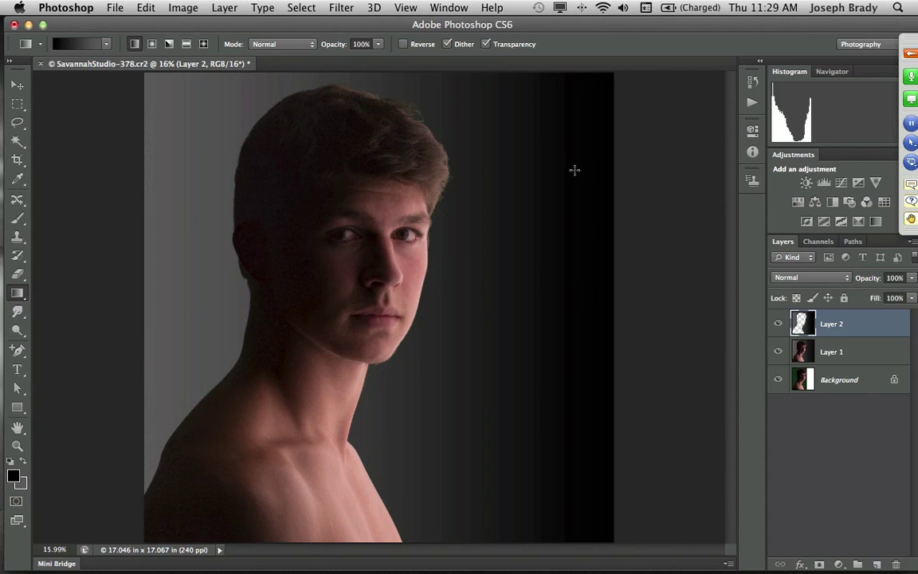
click(328, 11)
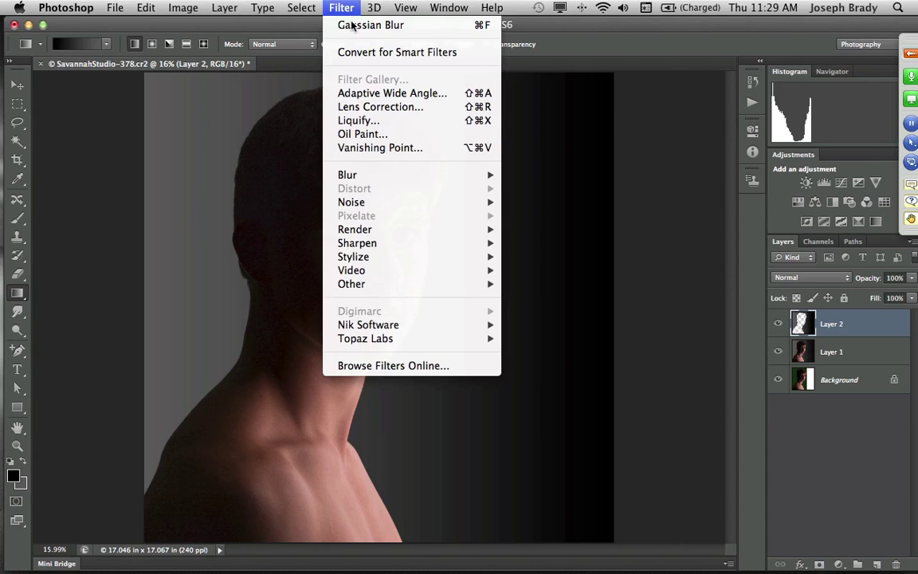
mouse_move(335, 159)
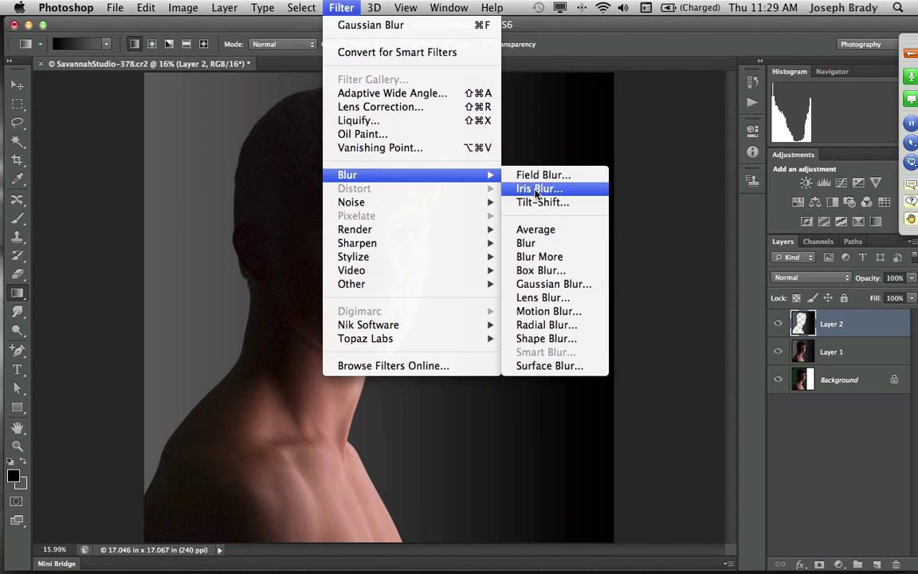
click(553, 284)
drag(584, 422, 595, 420)
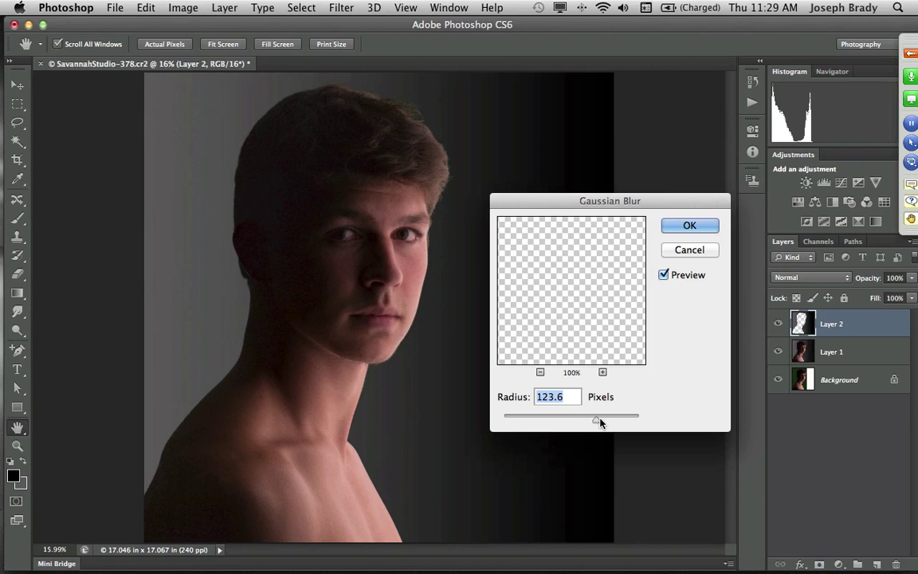
click(678, 227)
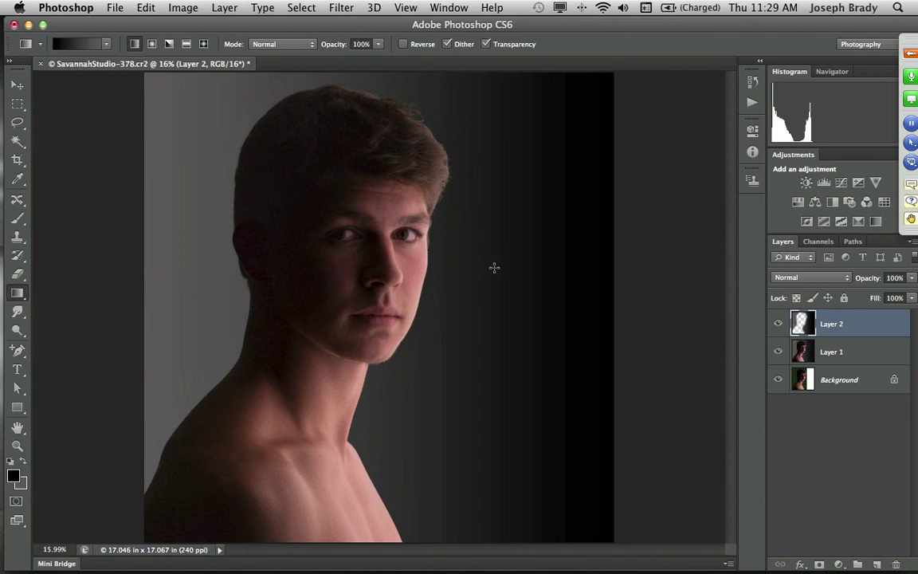
Examine the blurred gradient beside the face up close for banding.
click(18, 446)
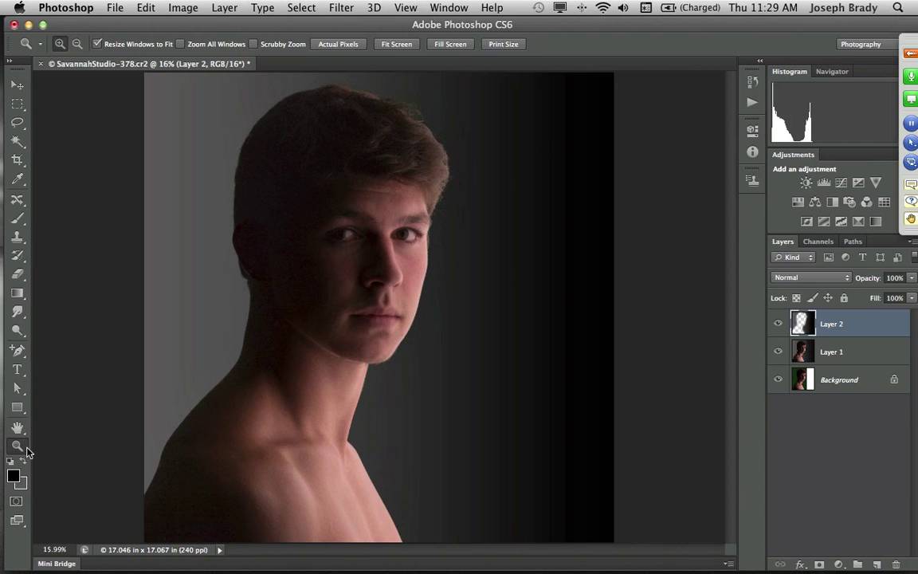
click(492, 283)
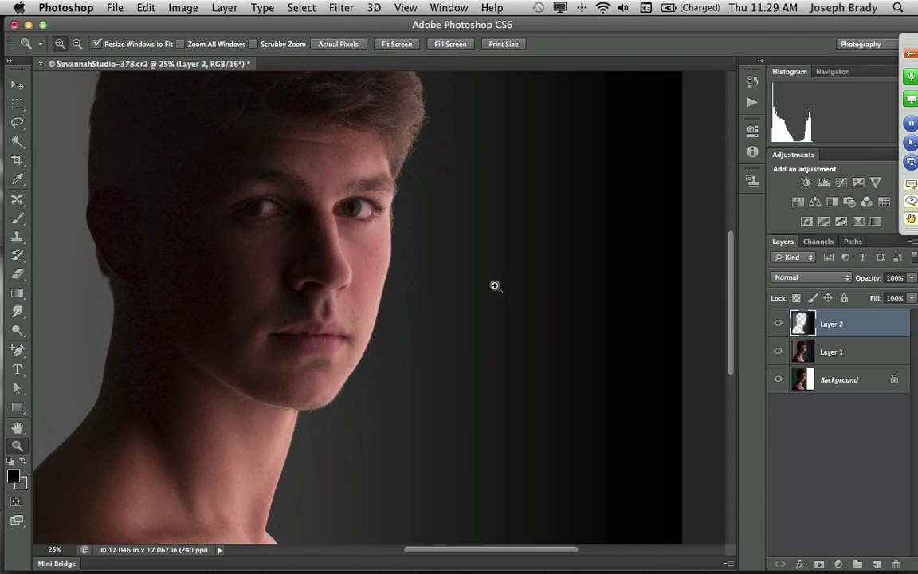
click(496, 285)
click(500, 289)
click(500, 289)
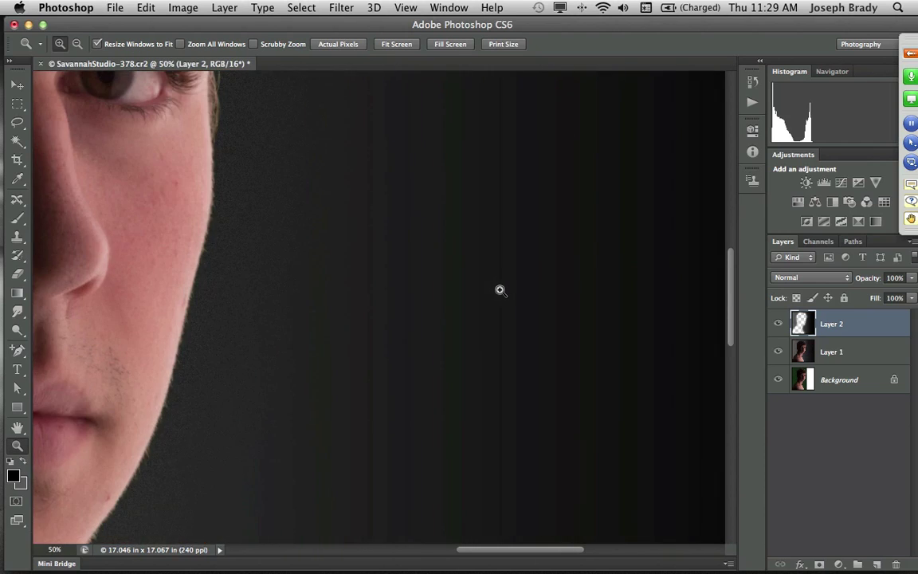
click(500, 288)
click(500, 288)
key(super+minus)
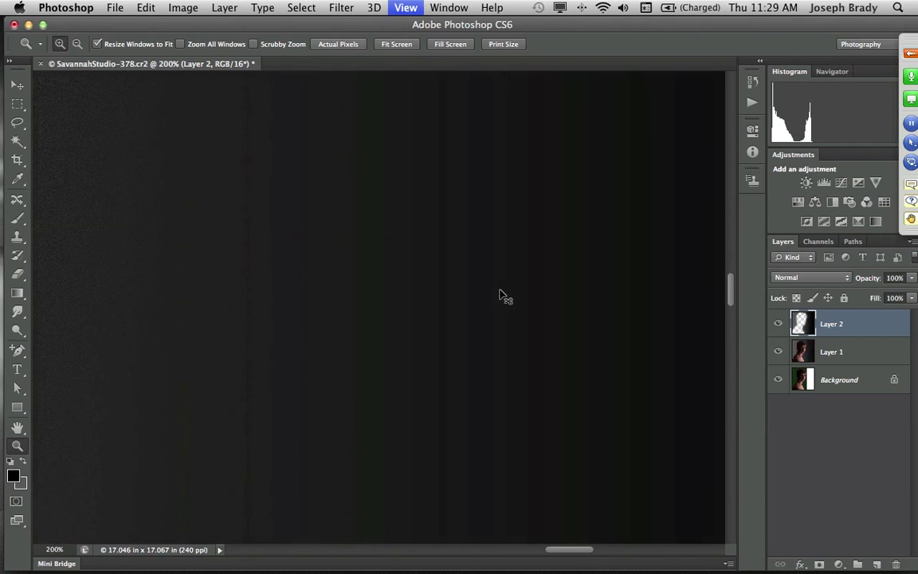
key(super+0)
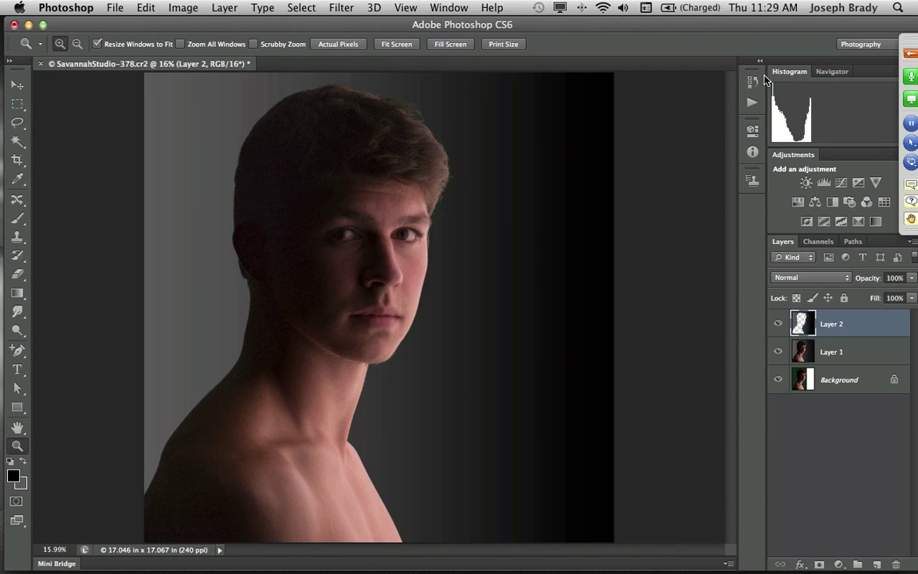
Revert the document to the state where Layer 2 is newly created and empty.
key(F9)
click(691, 201)
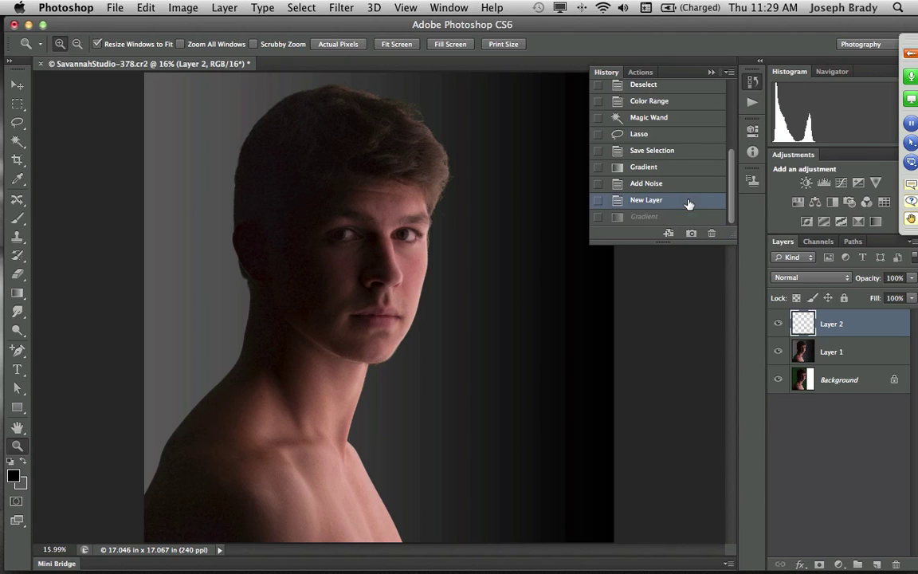
click(713, 73)
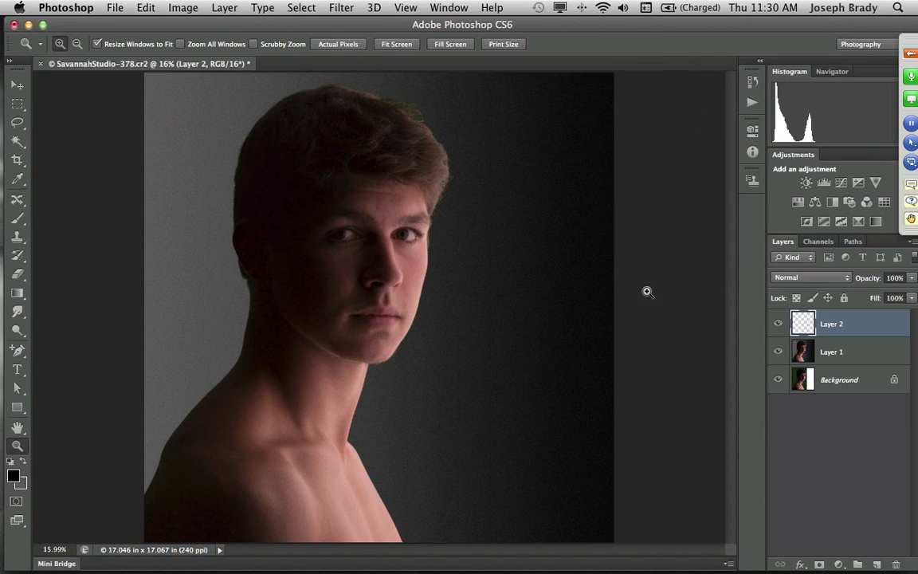
Fill the backdrop on Layer 2 with a horizontal black-to-gray gradient and add 6% Gaussian monochromatic noise.
key(g)
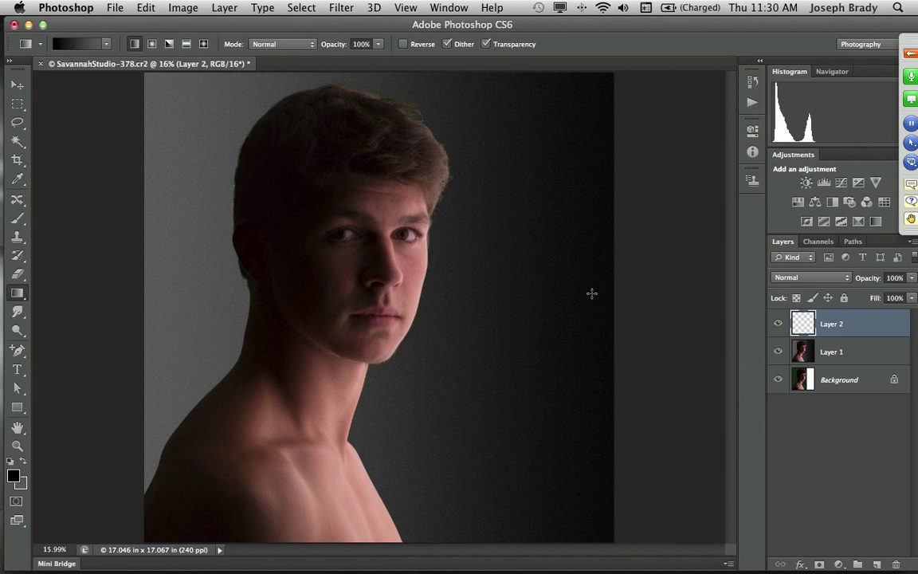
drag(603, 291, 152, 306)
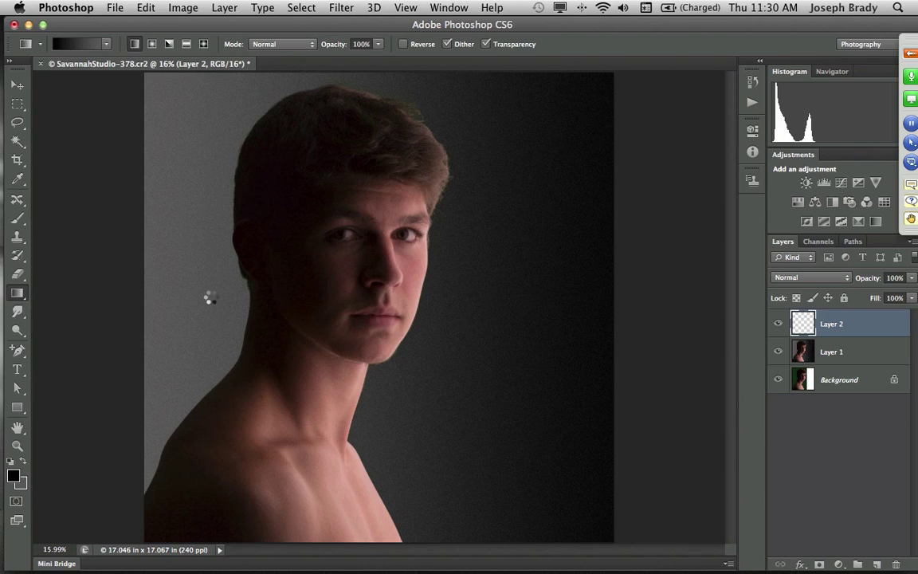
click(338, 11)
mouse_move(368, 202)
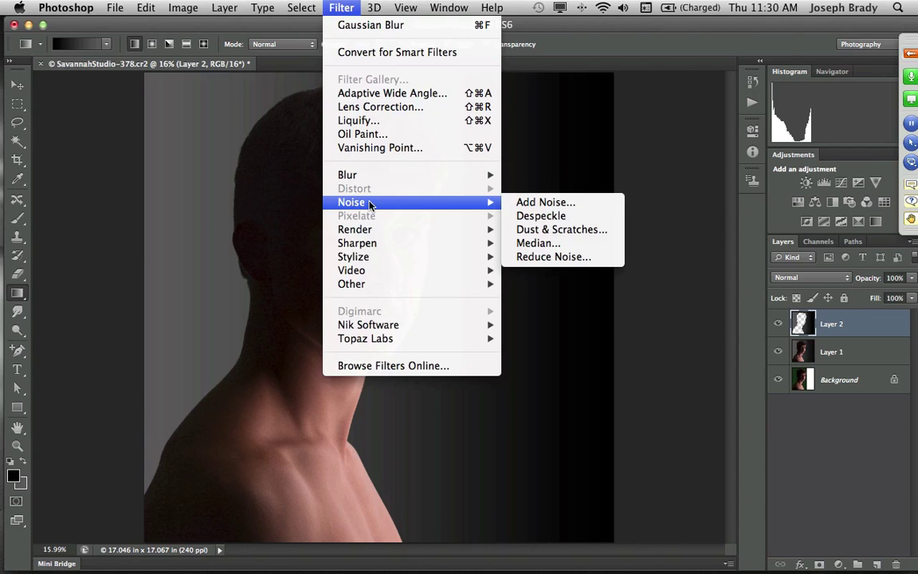
click(545, 202)
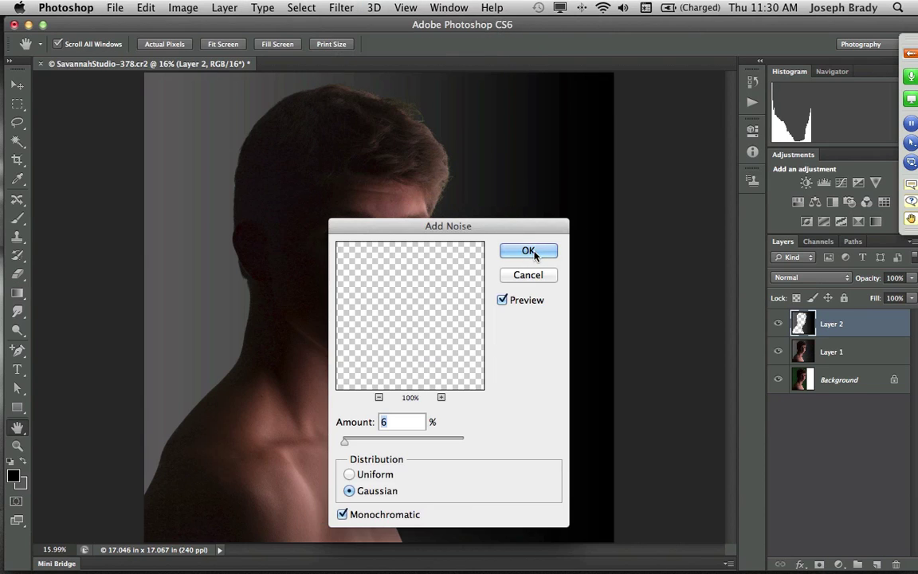
click(536, 252)
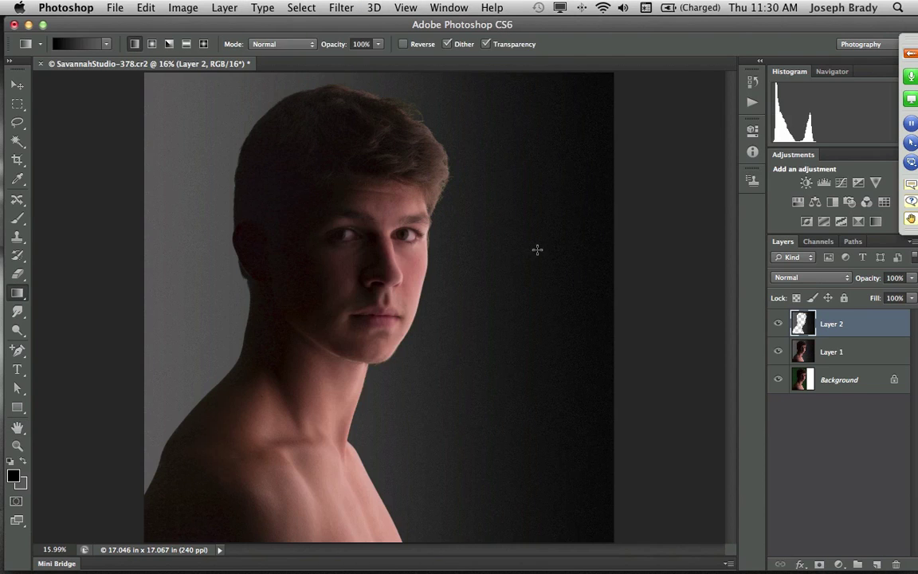
Apply a Motion Blur to the noisy gradient on Layer 2 with an angle of 0° and a distance of 48 pixels.
click(341, 8)
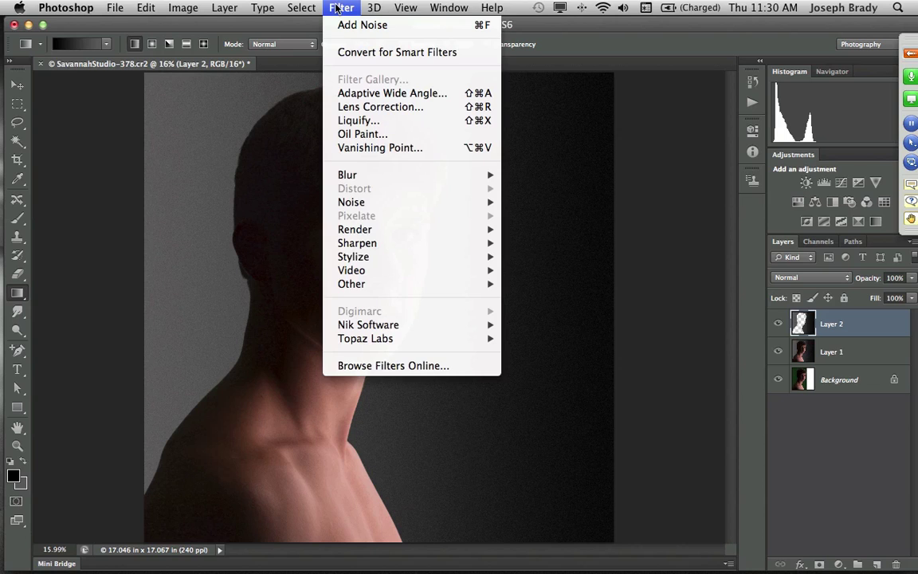
mouse_move(368, 177)
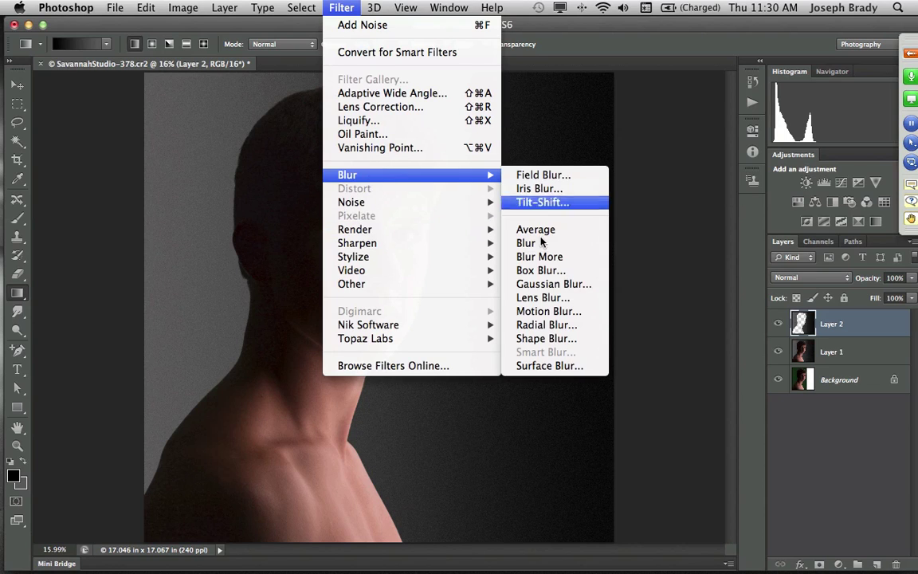
click(556, 312)
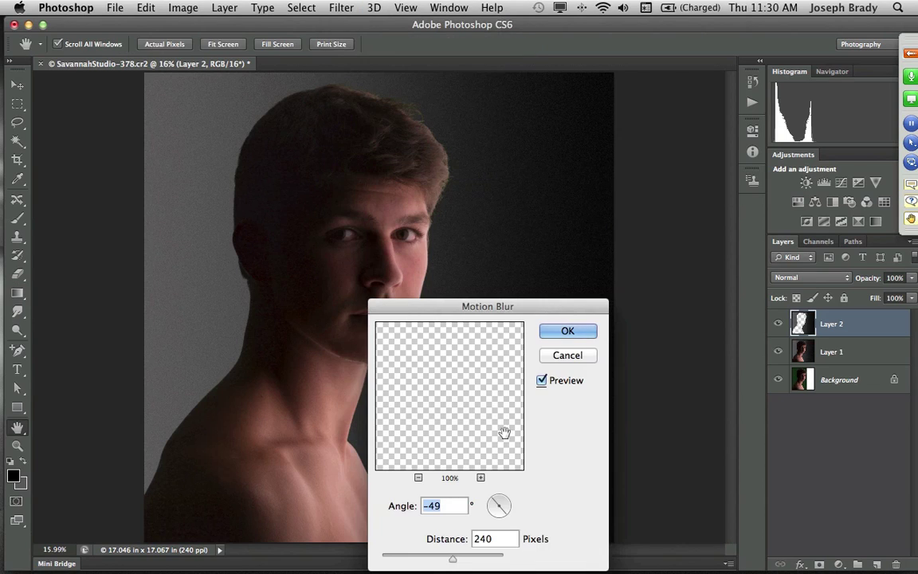
drag(506, 513, 514, 504)
drag(425, 560, 412, 559)
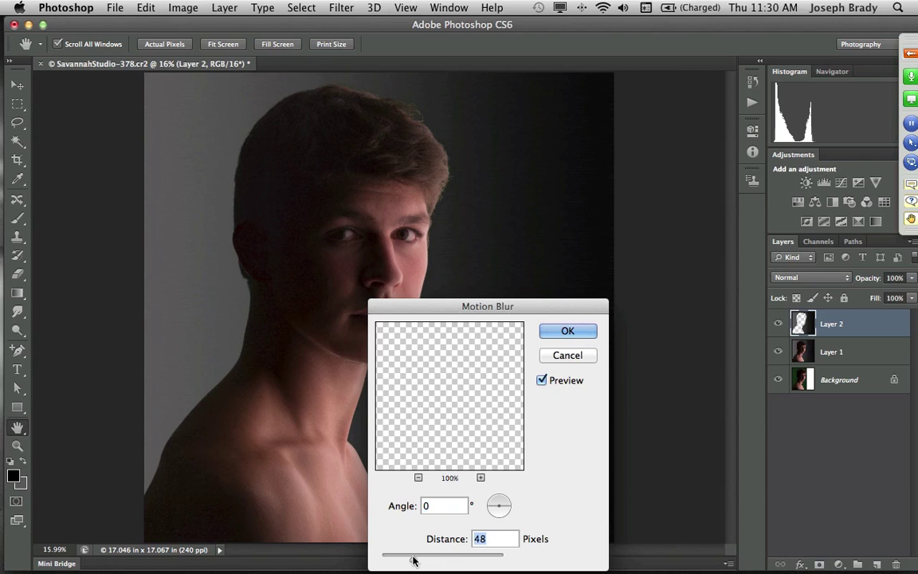
click(564, 331)
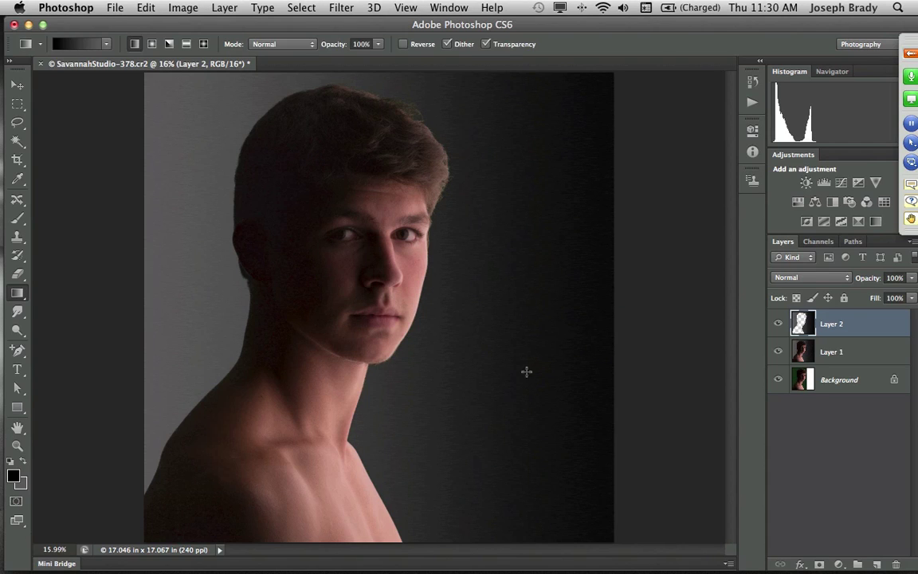
Inspect the motion-blurred backdrop up close, then compare Layer 2 on its own, hidden, and shown over the other layers.
key(z)
click(466, 335)
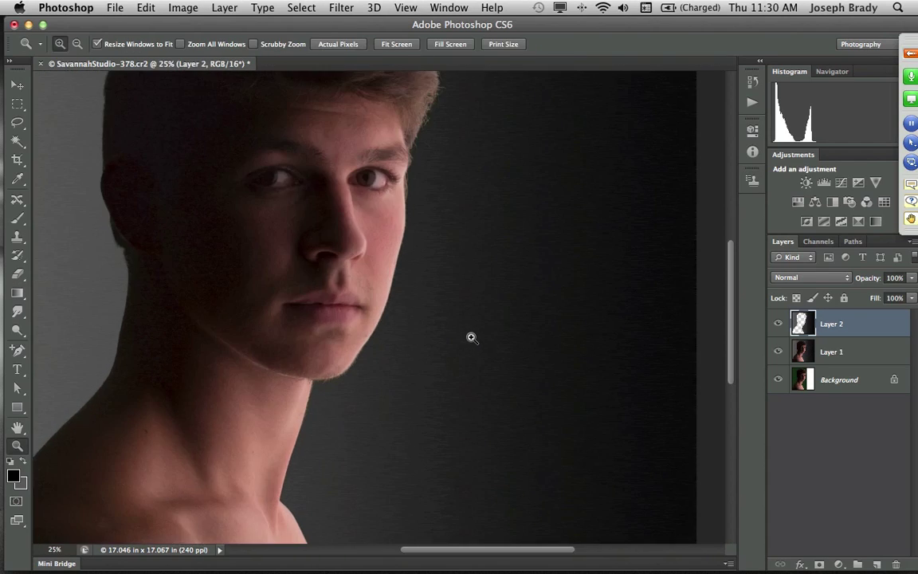
click(472, 336)
click(506, 334)
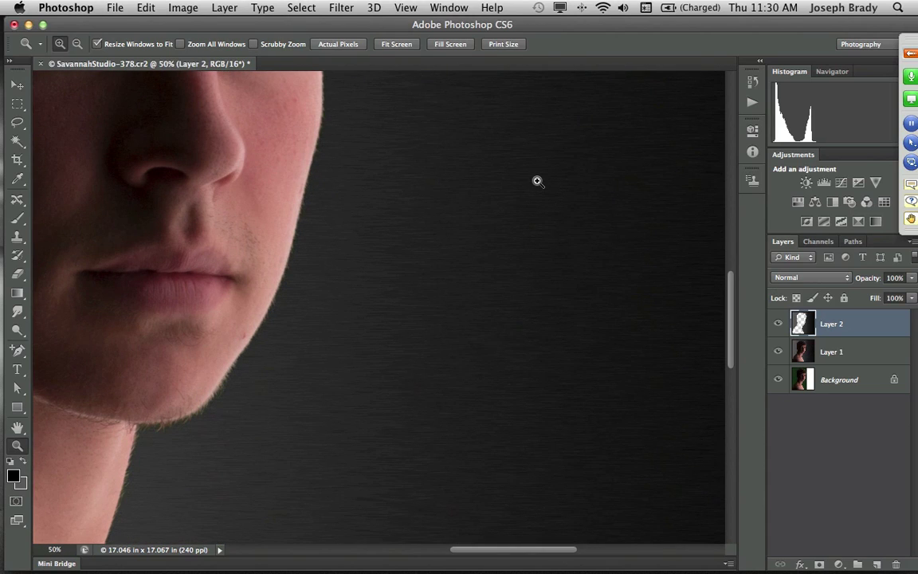
key(super+0)
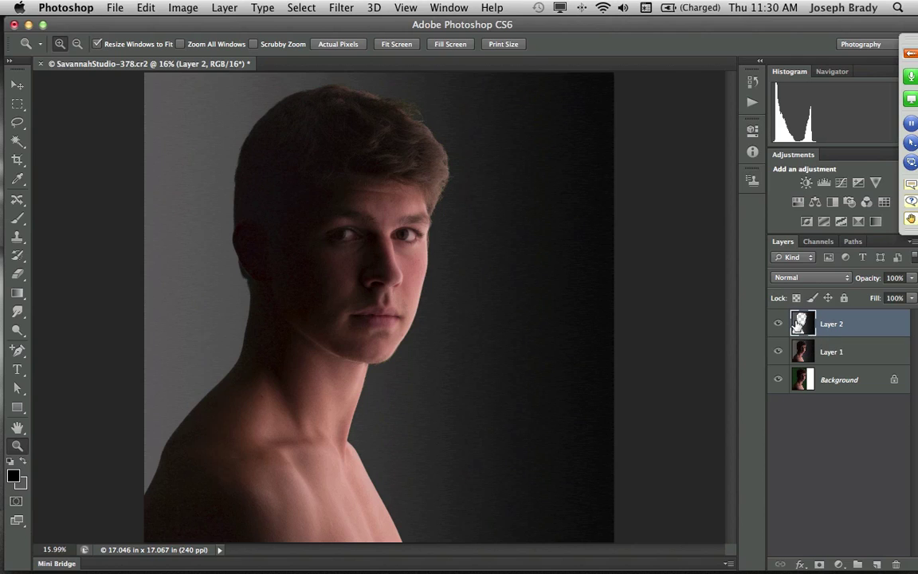
click(778, 351)
click(778, 379)
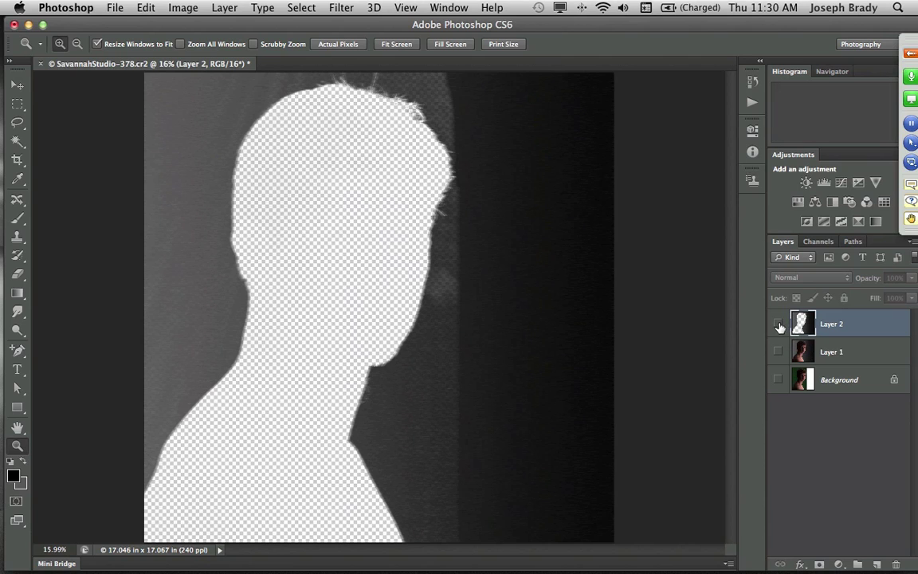
click(778, 324)
click(778, 351)
click(778, 379)
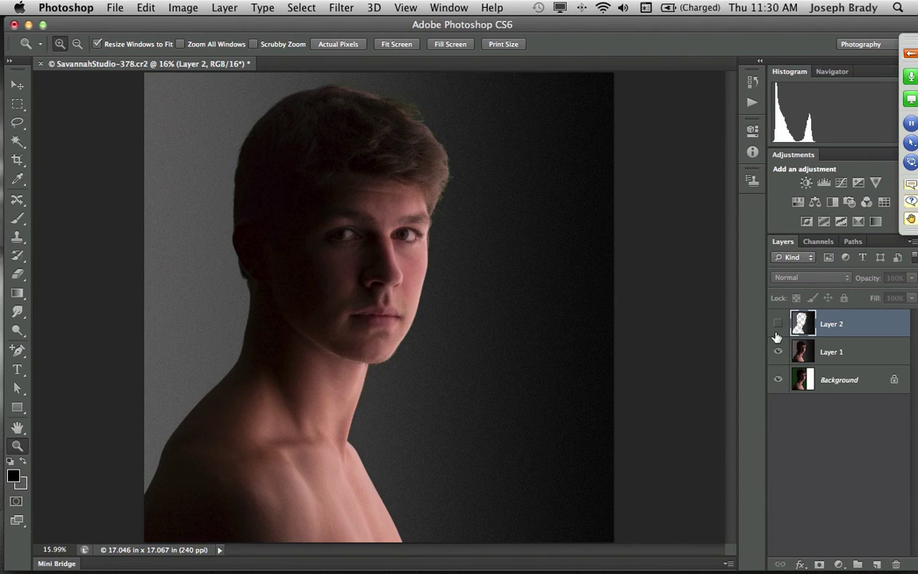
click(779, 324)
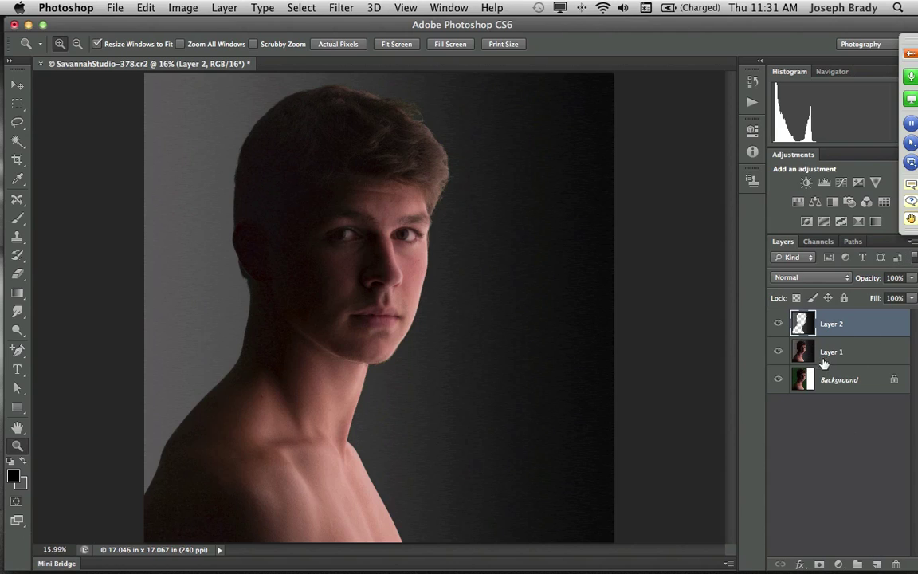
Merge a copy of all visible layers into a new layer above Layer 2, keeping the originals.
click(914, 246)
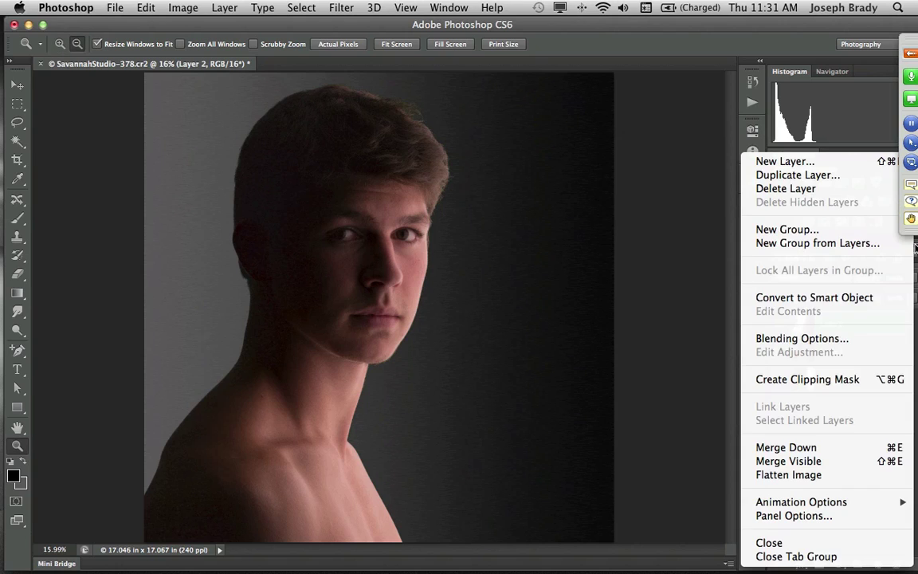
alt+click(835, 461)
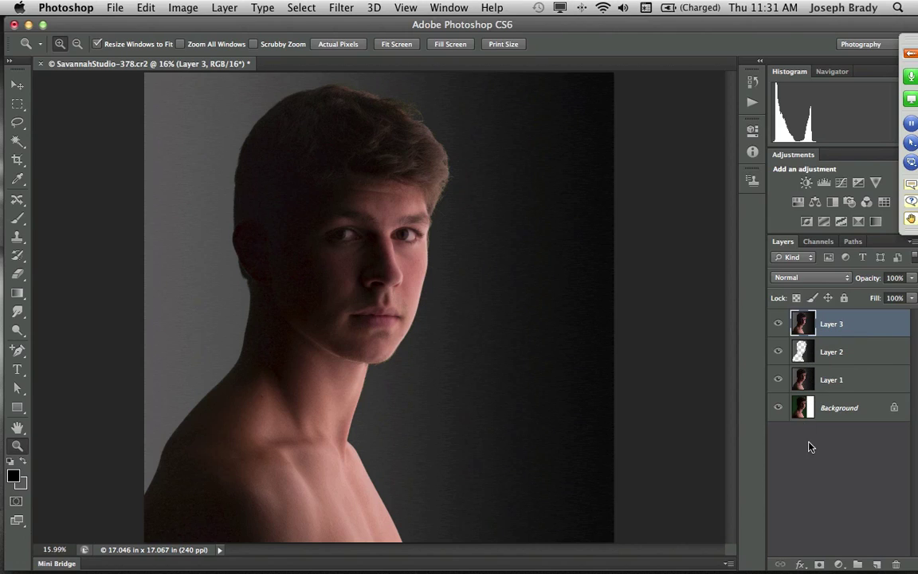
click(839, 564)
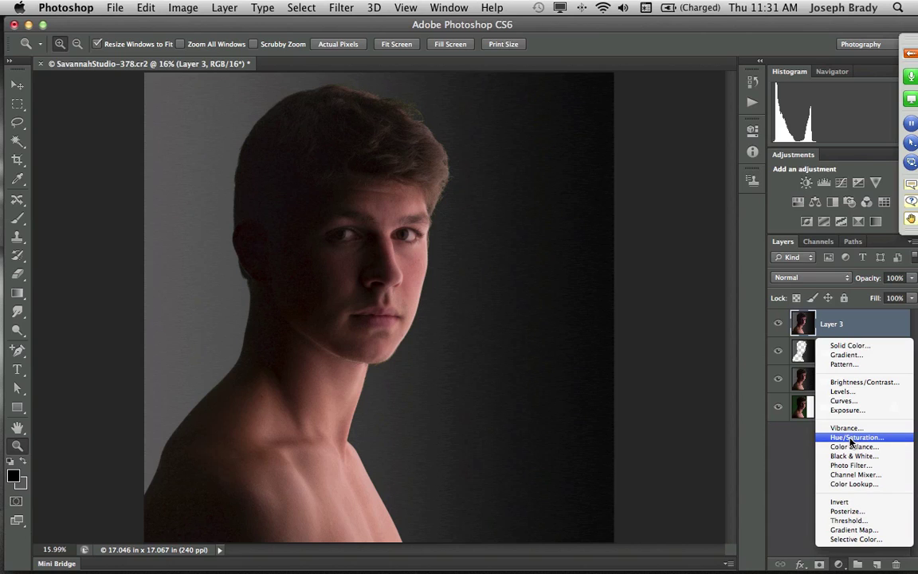
click(682, 406)
key(super+shift+d)
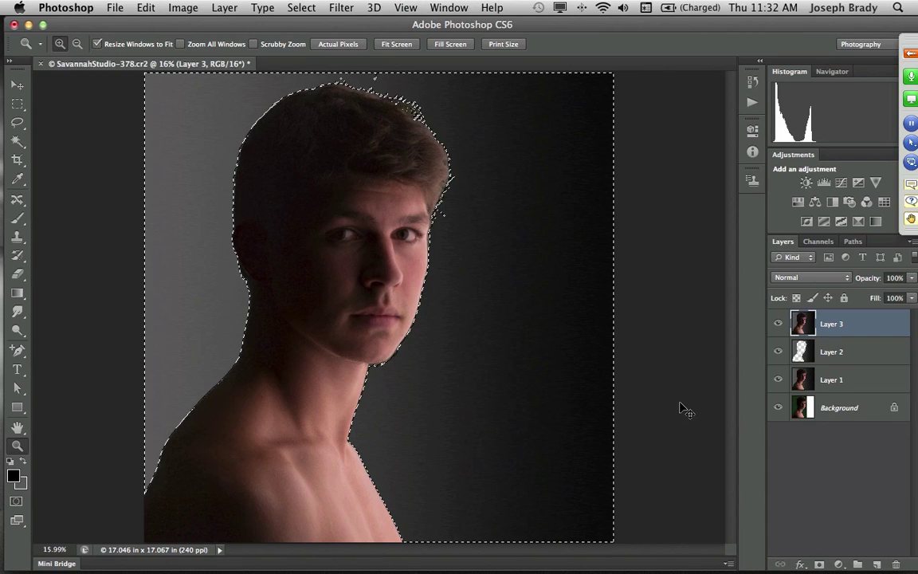
key(super+d)
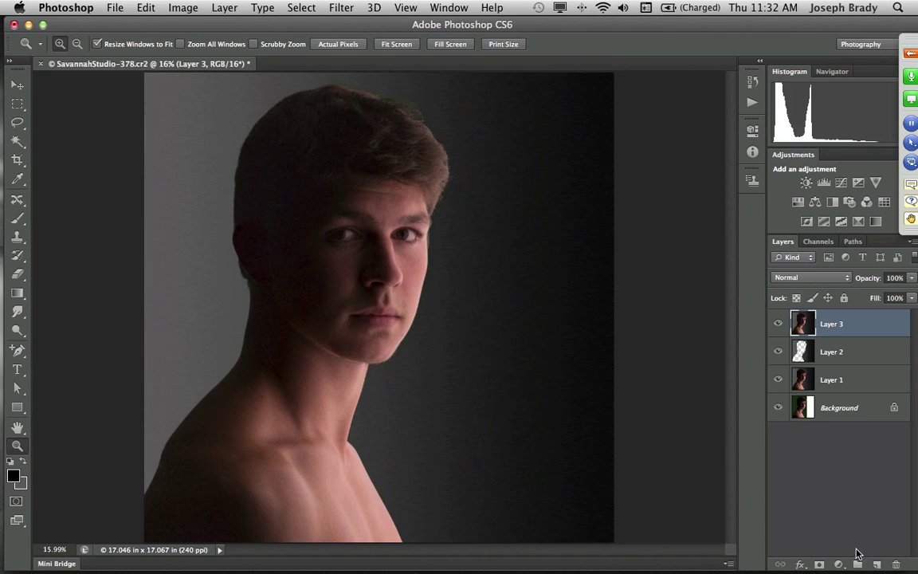
Add a Color Balance adjustment layer above Layer 3.
click(838, 564)
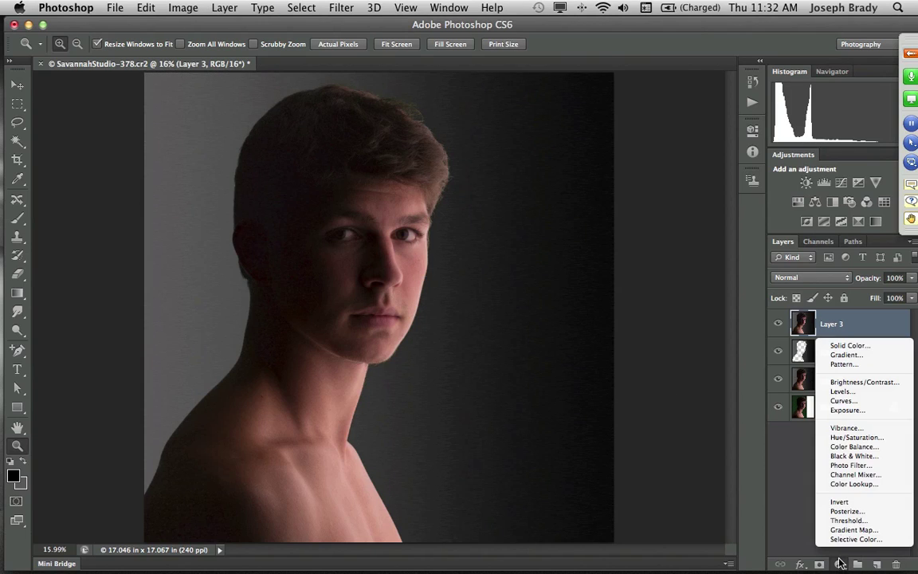
click(840, 446)
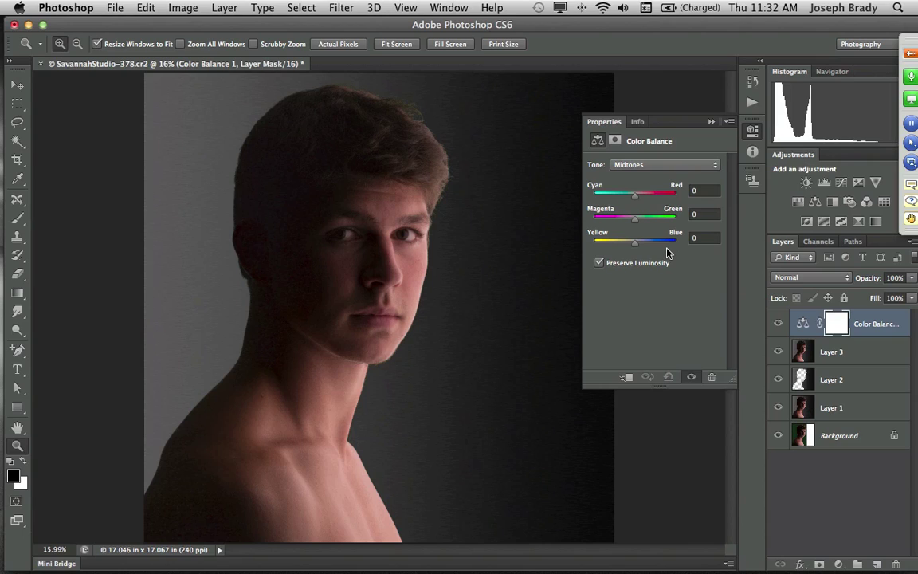
Try strong red and cyan shifts in the Color Balance midtones and settle the cyan–red value at -2.
click(652, 196)
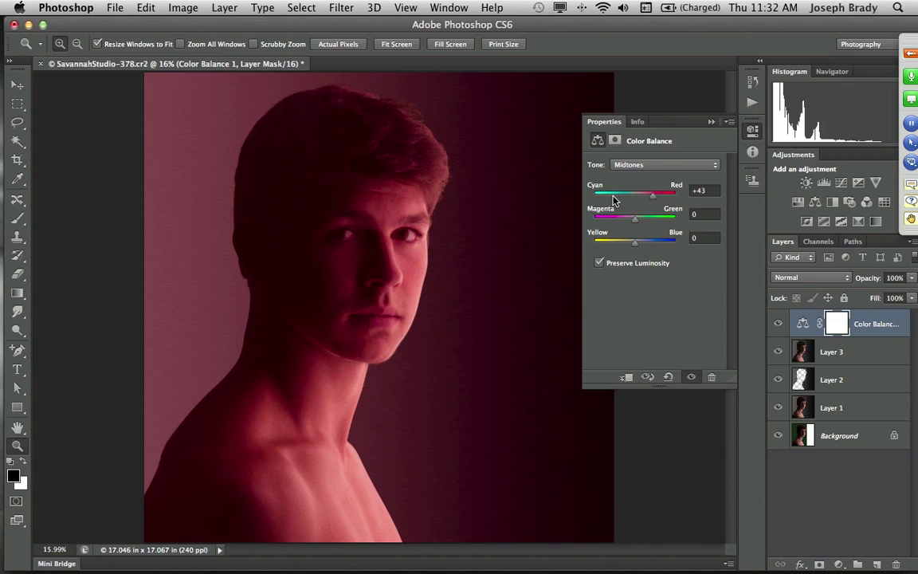
click(612, 195)
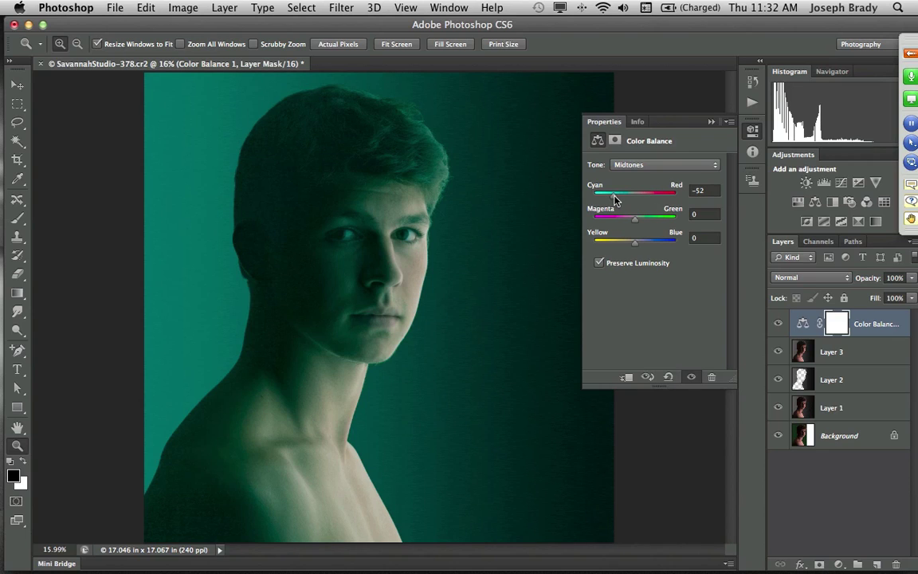
click(653, 198)
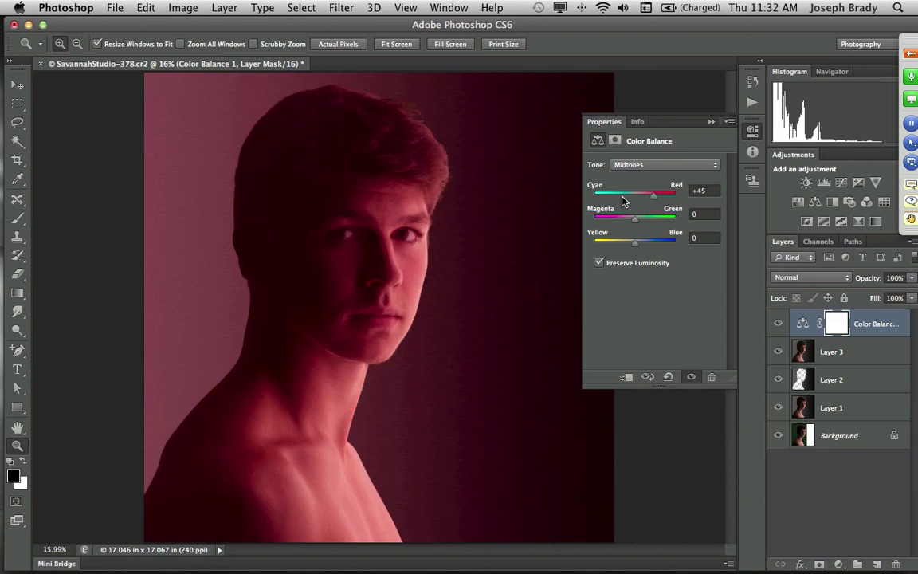
click(623, 196)
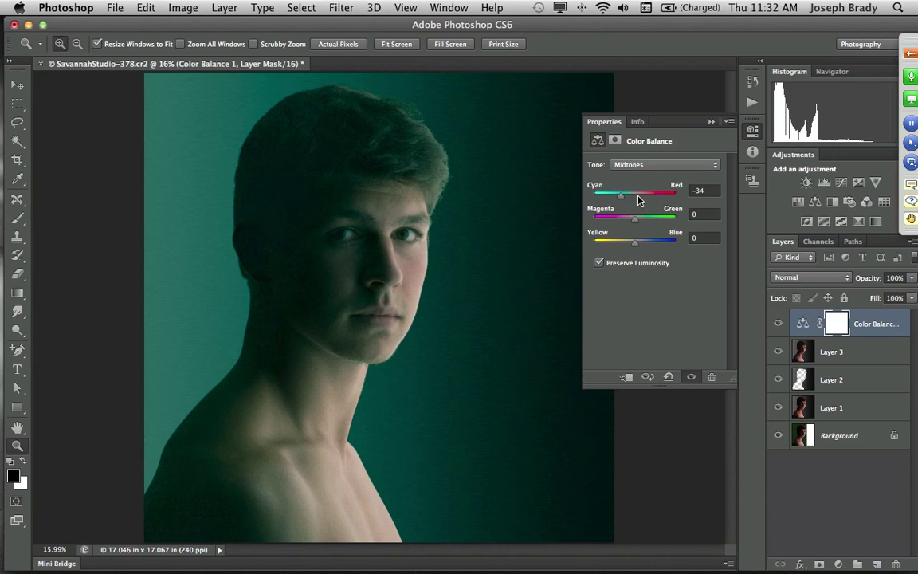
click(634, 196)
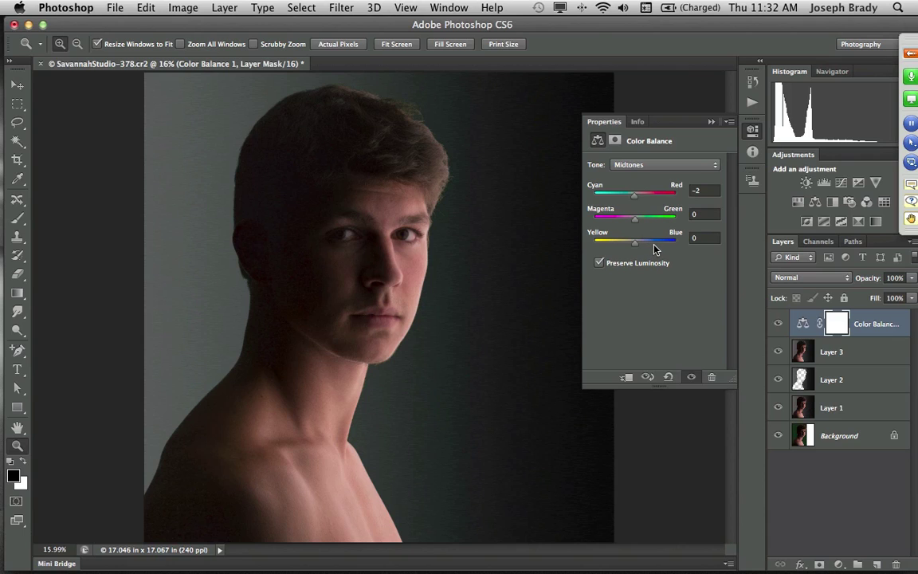
Try strong blue and yellow shifts in the midtones and settle the yellow–blue value at +9.
click(652, 247)
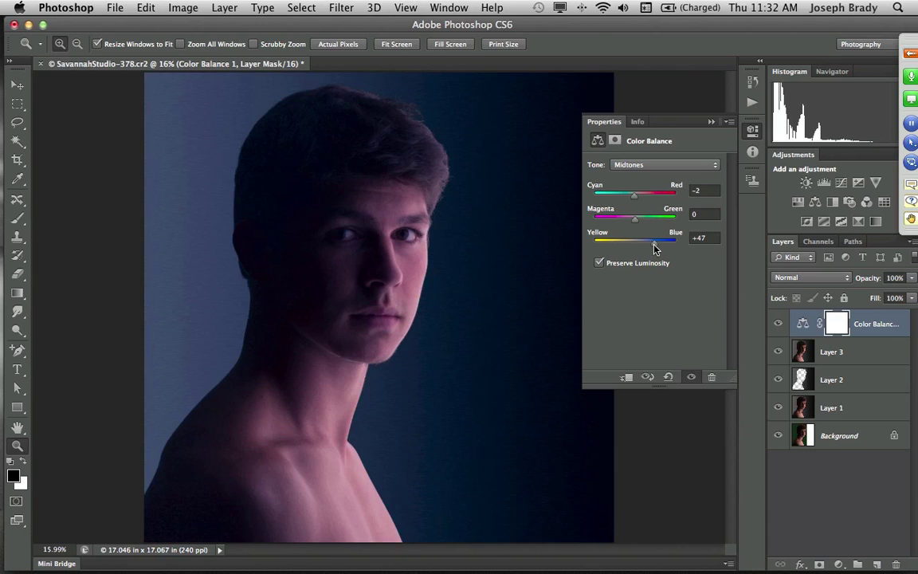
click(613, 245)
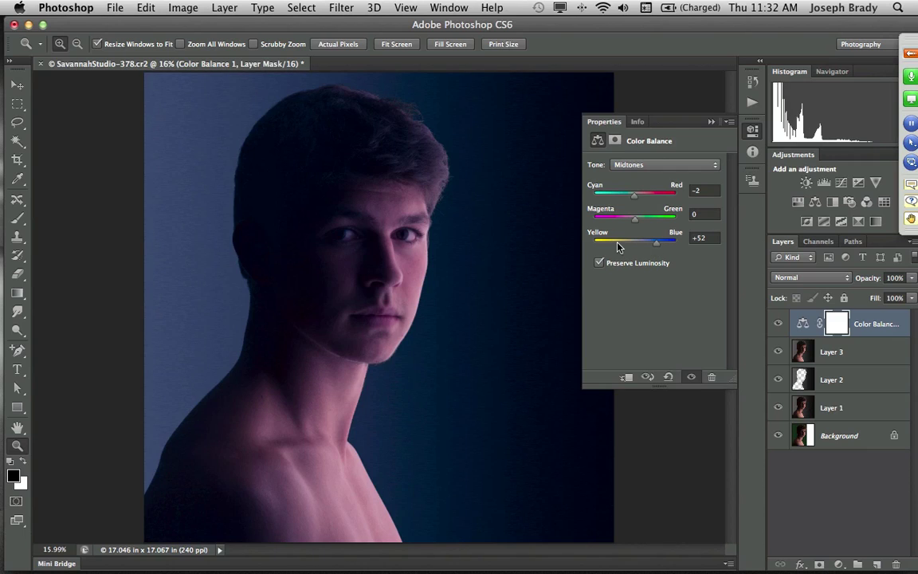
click(615, 247)
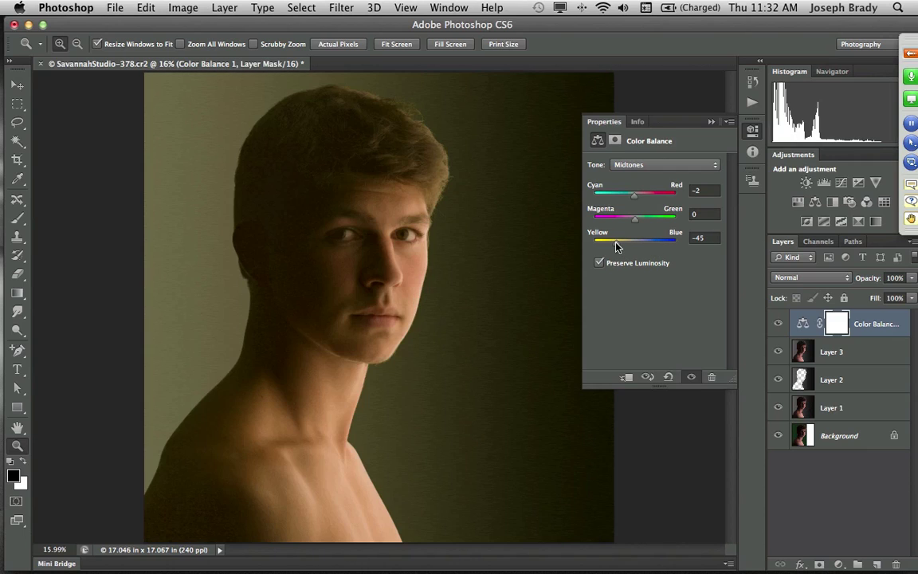
click(637, 247)
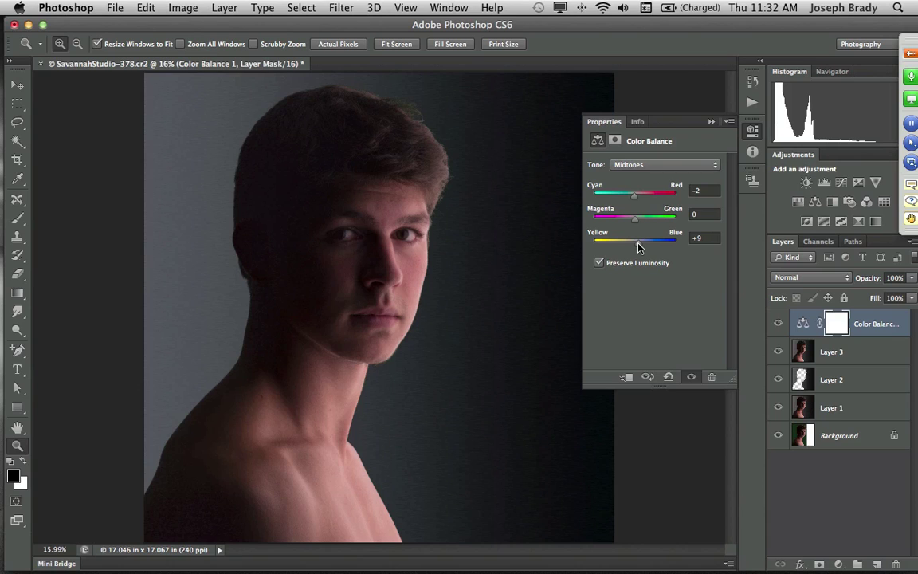
Set the Color Balance highlights to -7 for cyan–red and -5 for yellow–blue.
click(638, 164)
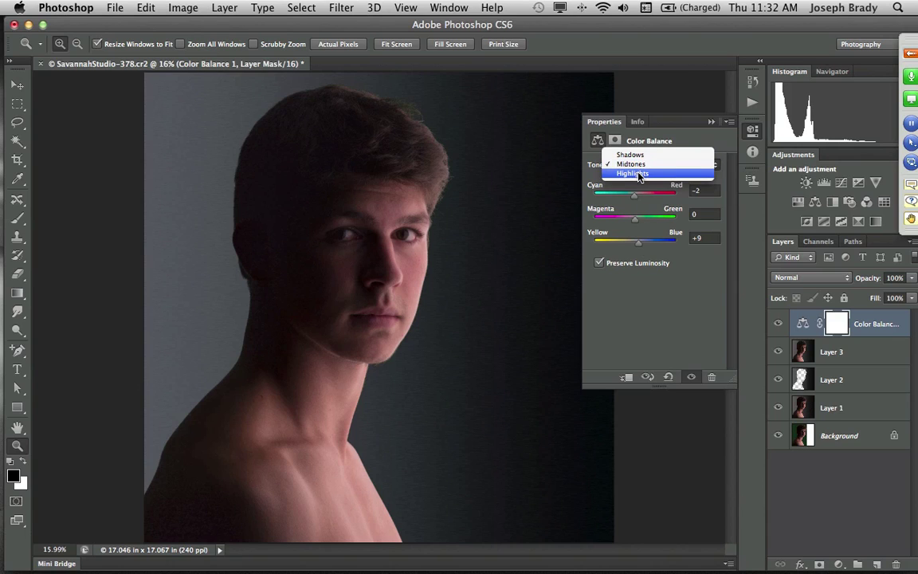
click(638, 173)
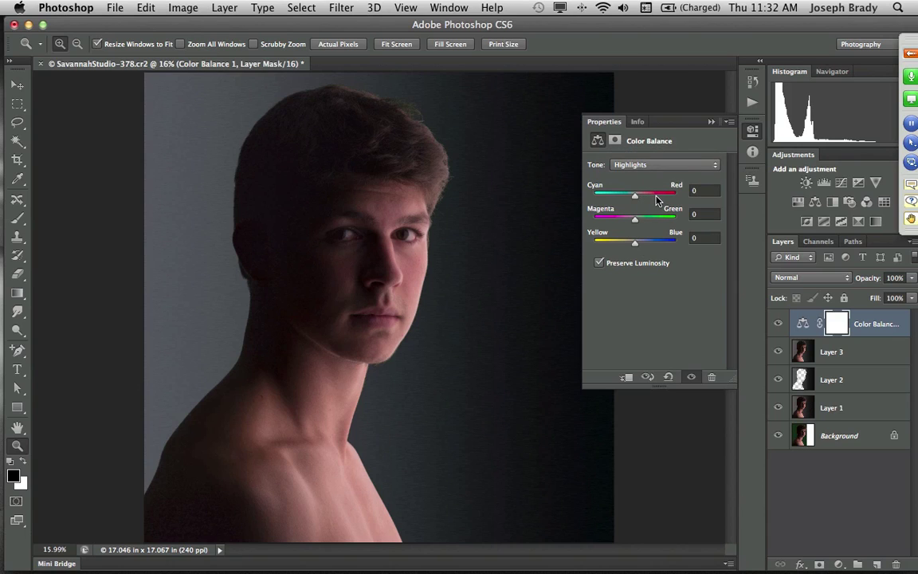
drag(658, 196, 615, 199)
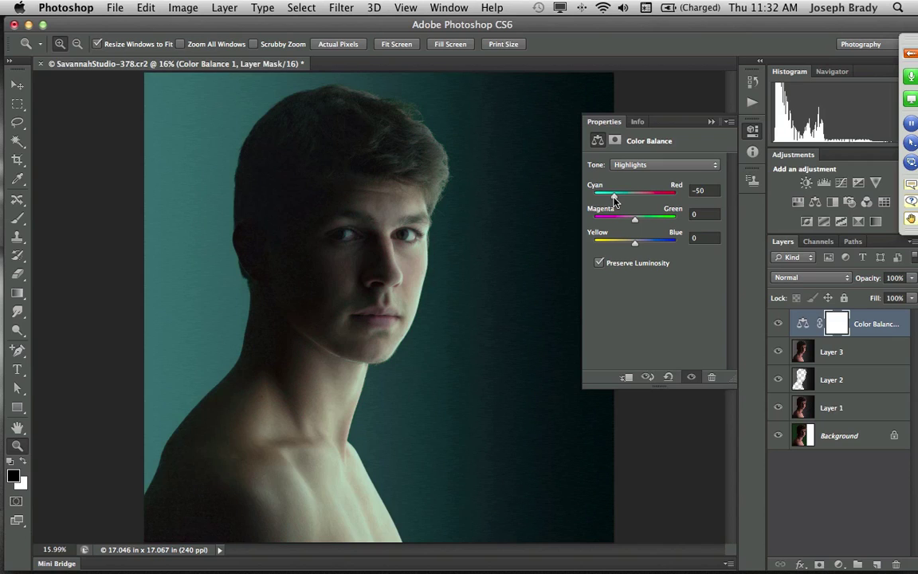
click(632, 196)
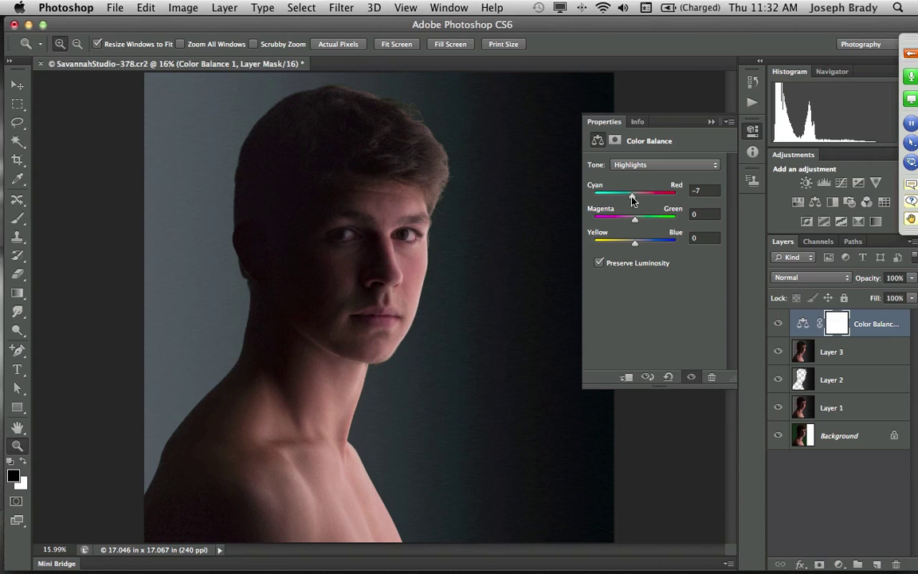
click(653, 243)
click(615, 243)
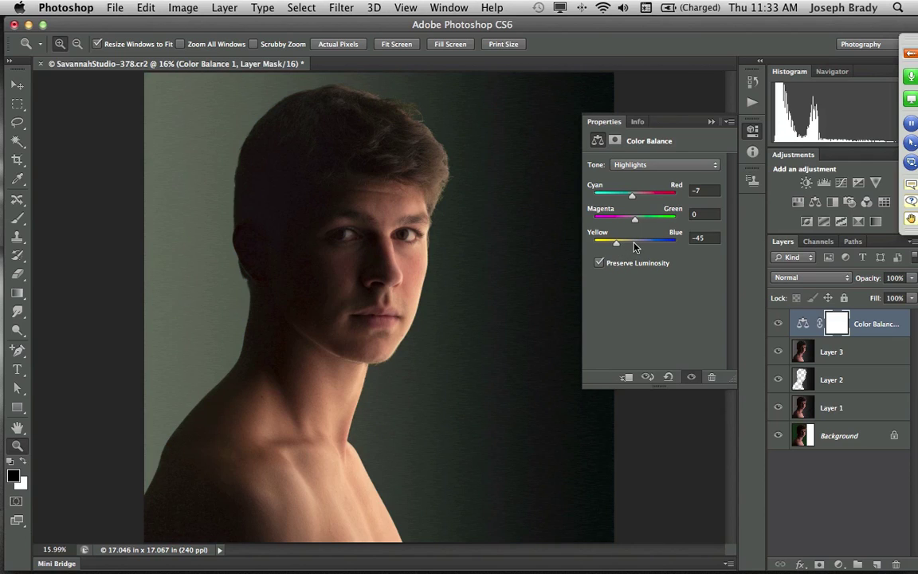
click(633, 243)
drag(633, 243, 631, 243)
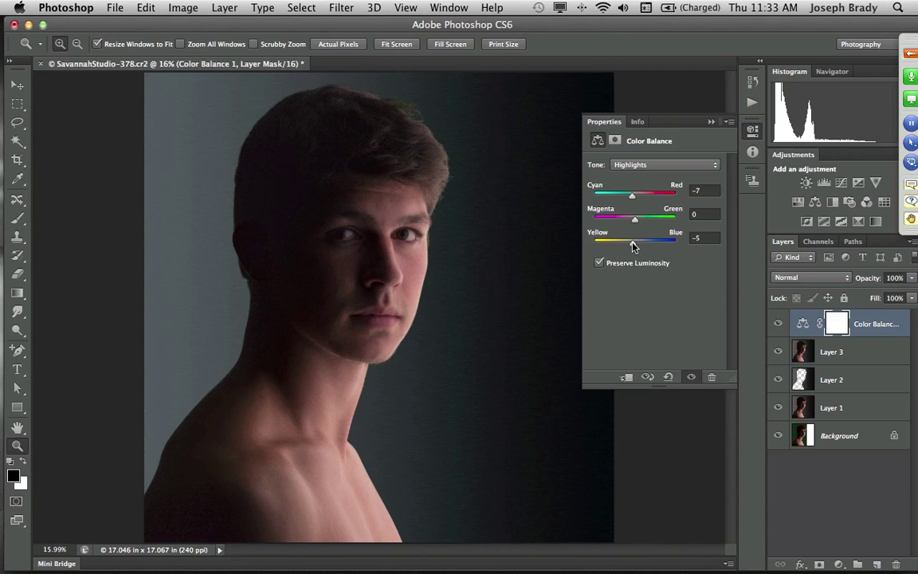
Try cyan–red and yellow–blue shifts in the Color Balance shadows and return both values to 0.
click(656, 164)
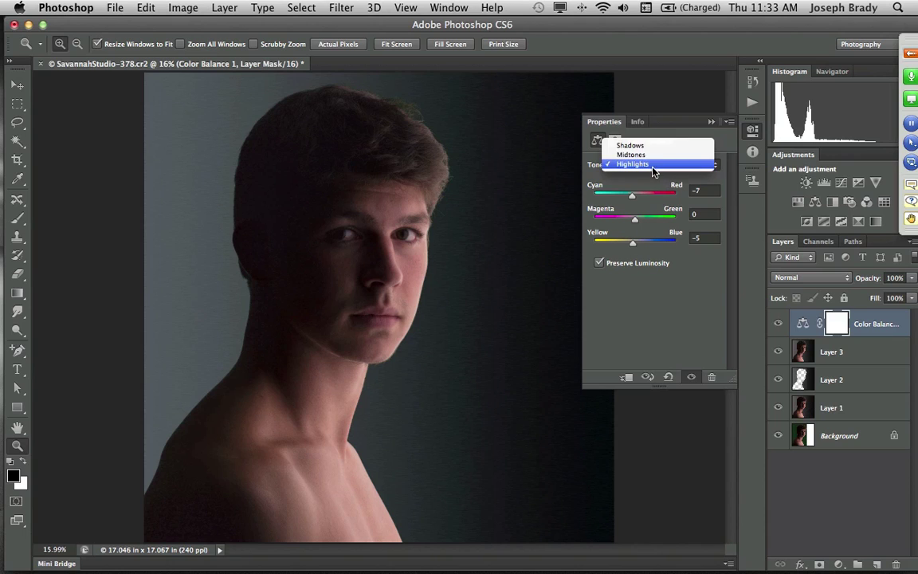
click(656, 141)
click(651, 194)
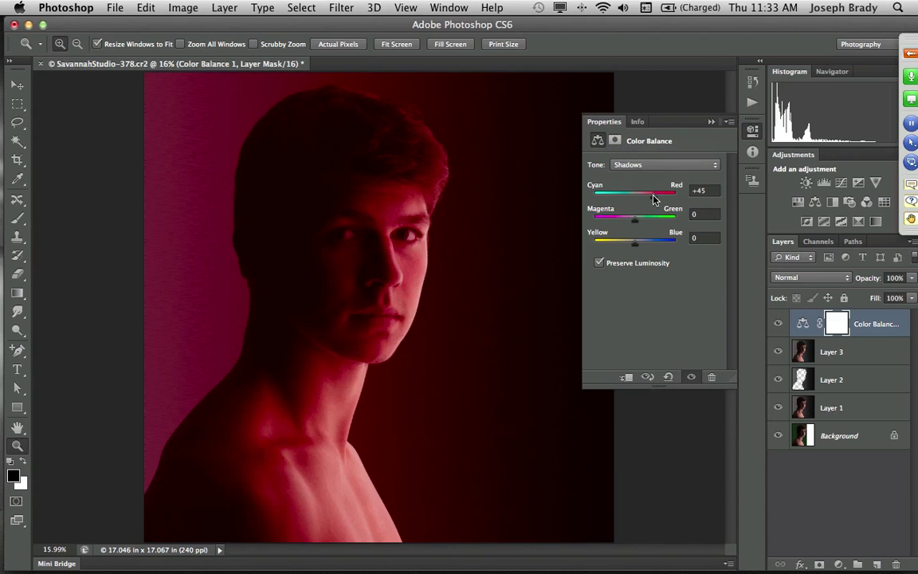
click(613, 200)
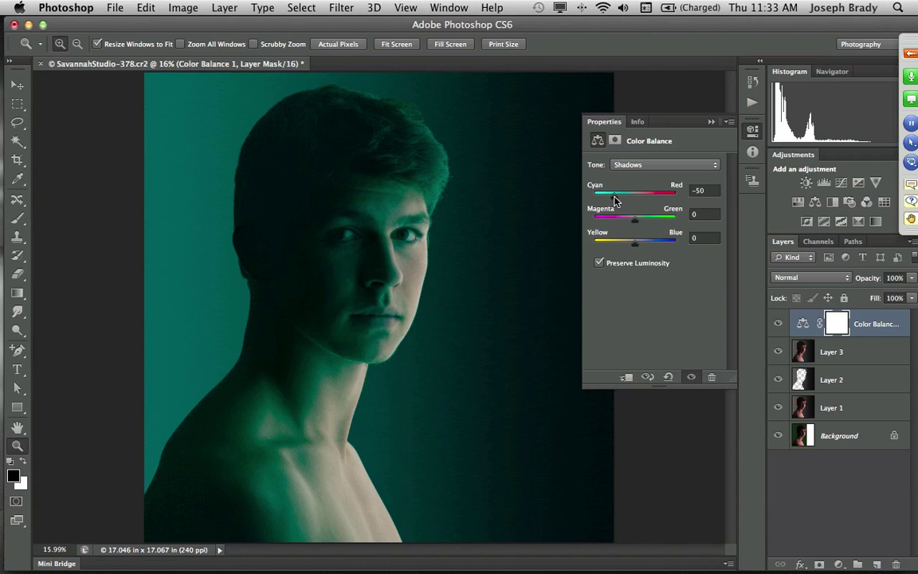
click(629, 200)
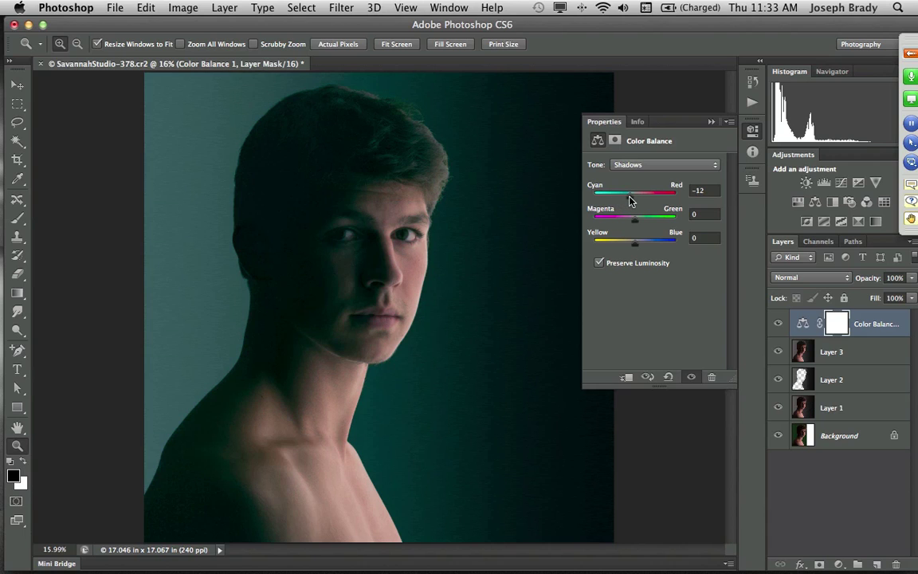
click(635, 200)
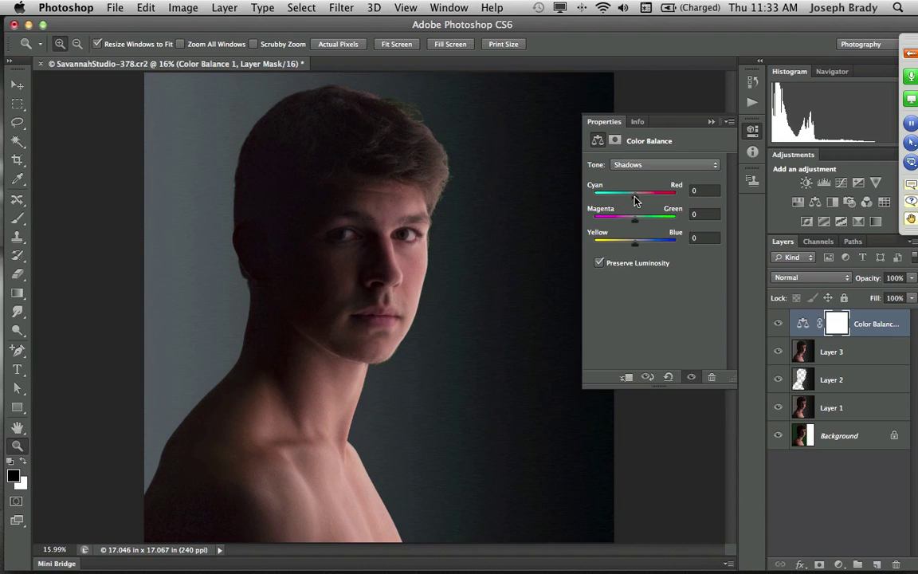
click(613, 243)
click(658, 243)
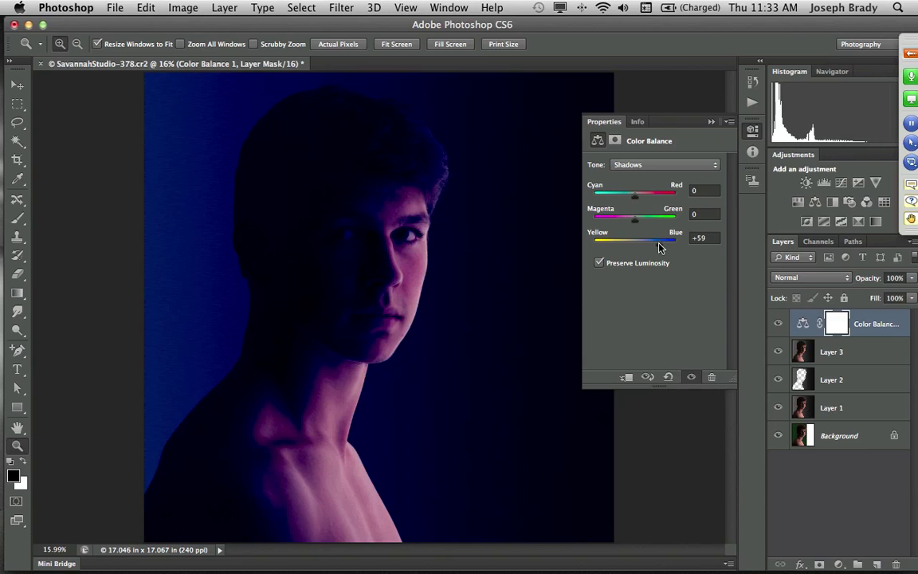
click(635, 242)
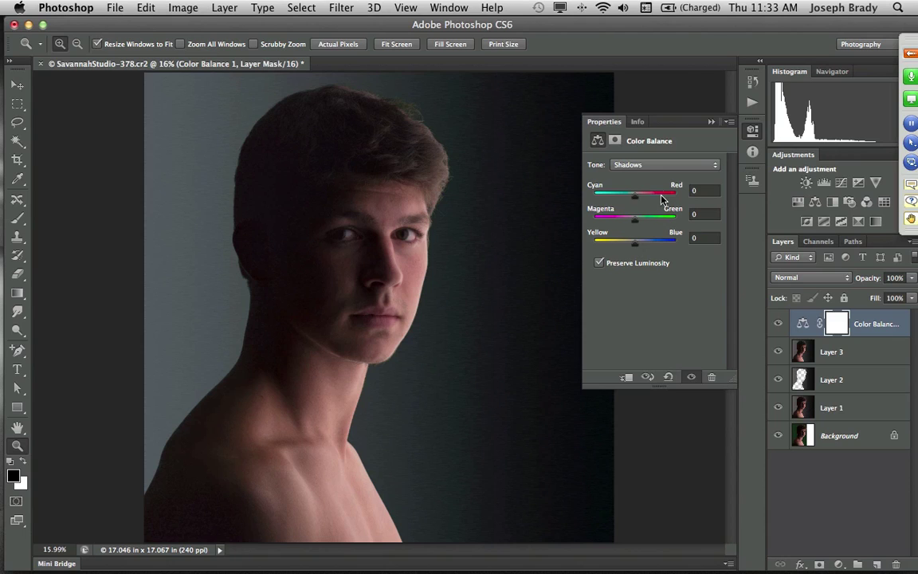
Collapse the adjustment settings and compare the image with the Color Balance layer hidden and shown.
click(708, 123)
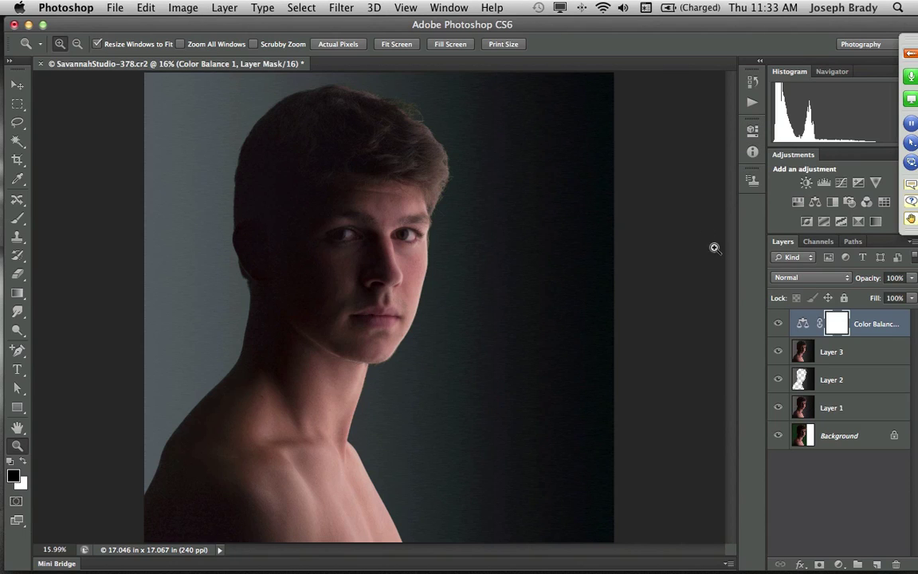
click(779, 326)
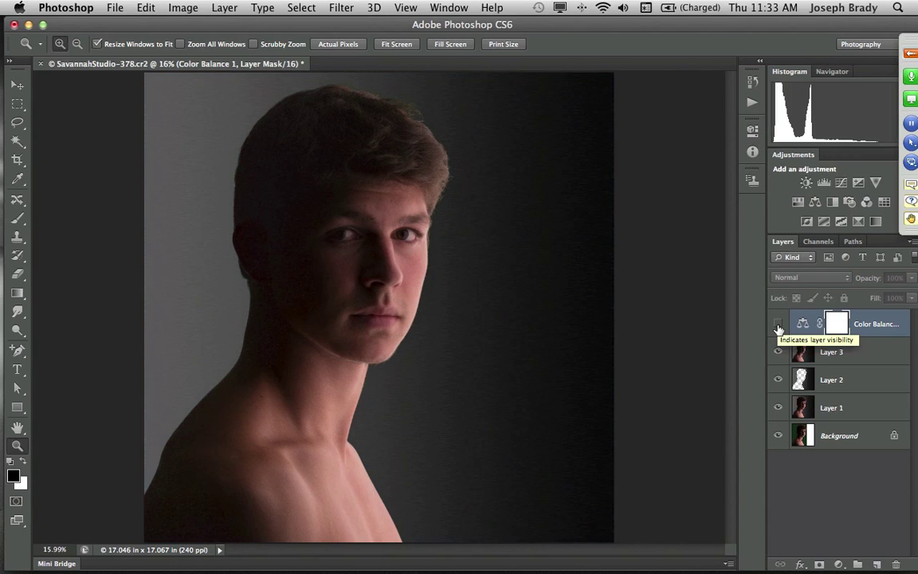
click(779, 326)
click(779, 326)
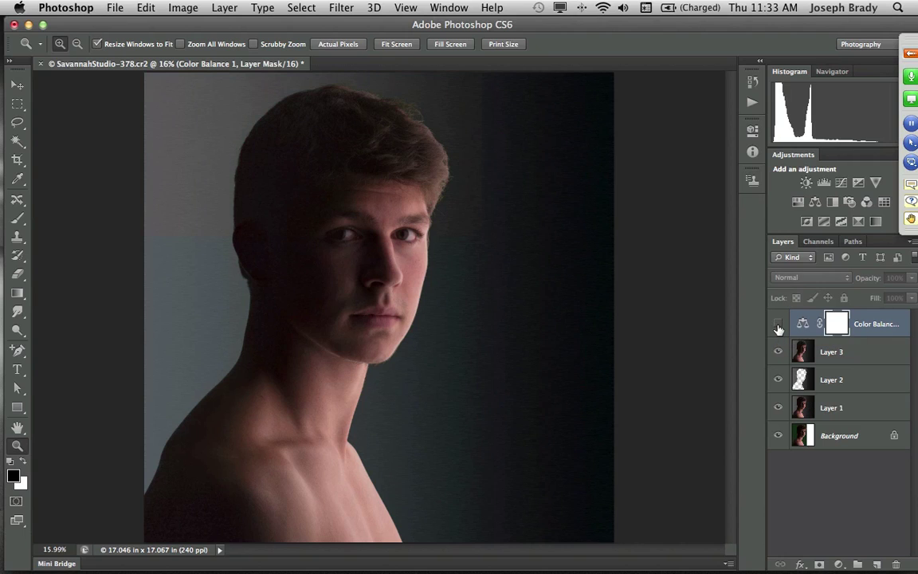
click(778, 326)
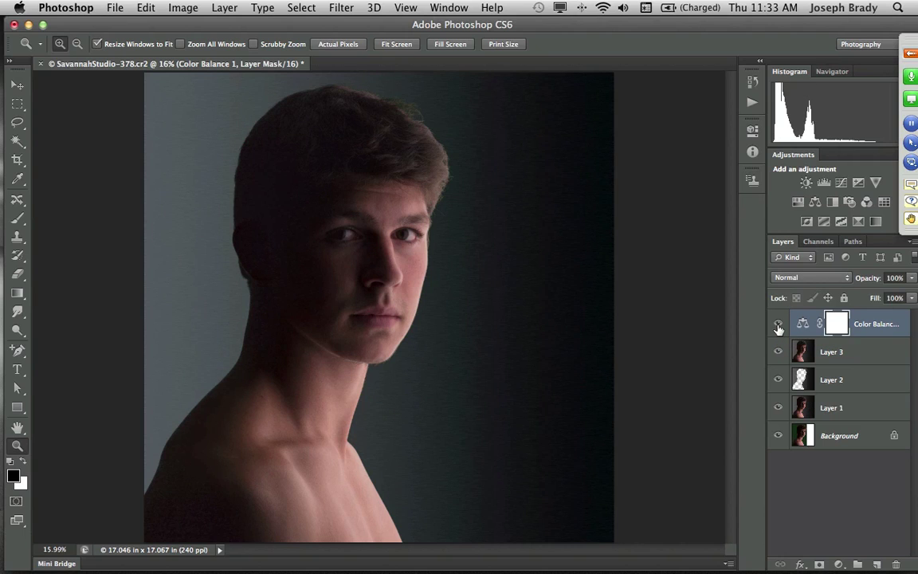
click(779, 326)
click(779, 326)
Load the saved "background" channel as a selection, fill it with black on the Color Balance layer's mask, and deselect.
click(301, 7)
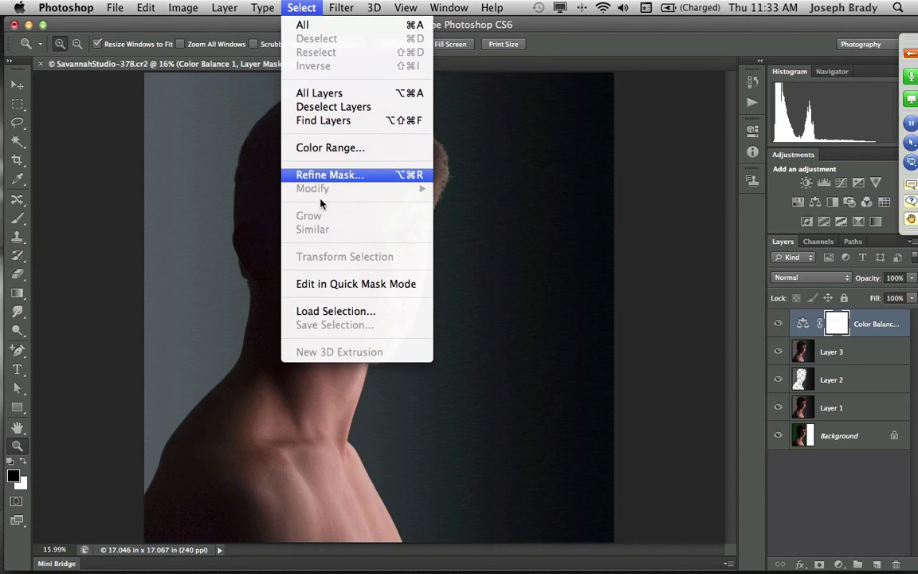
click(331, 311)
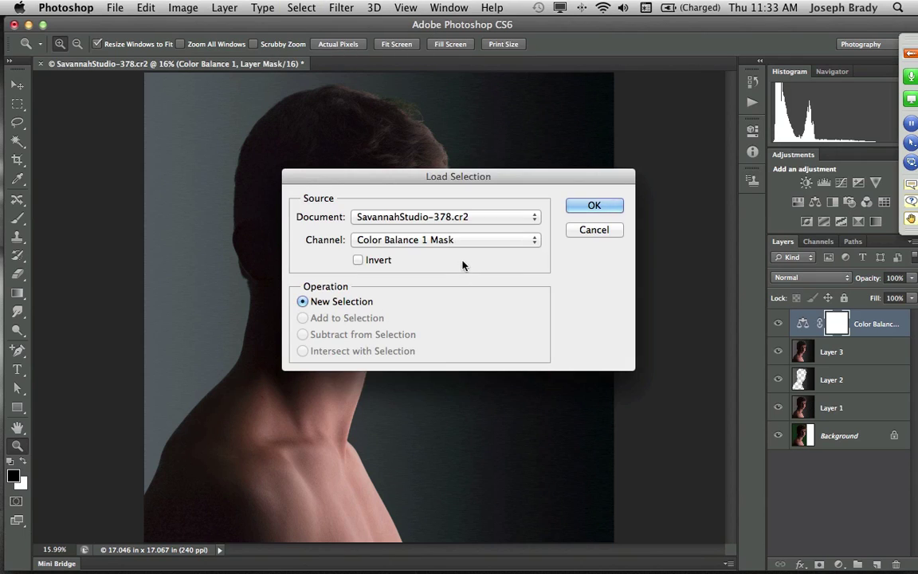
click(441, 239)
click(440, 265)
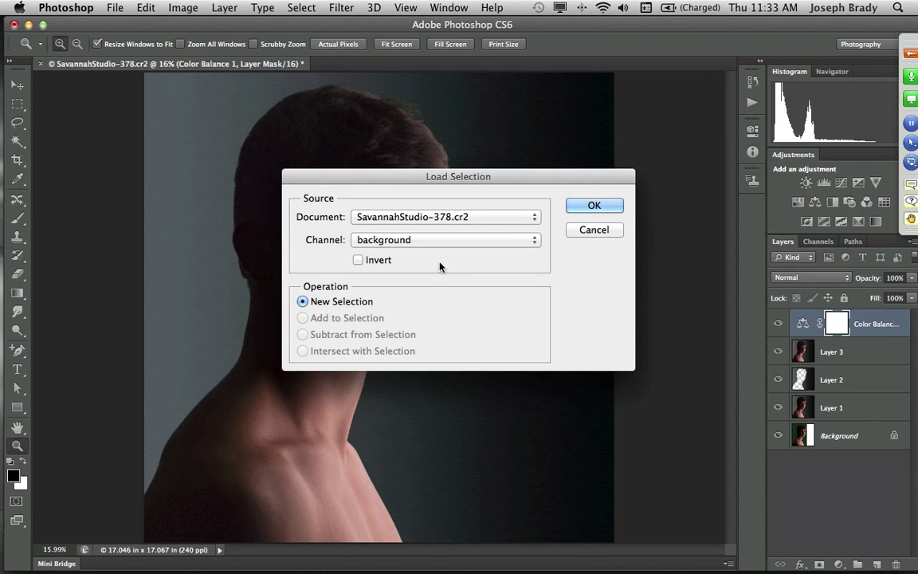
click(582, 207)
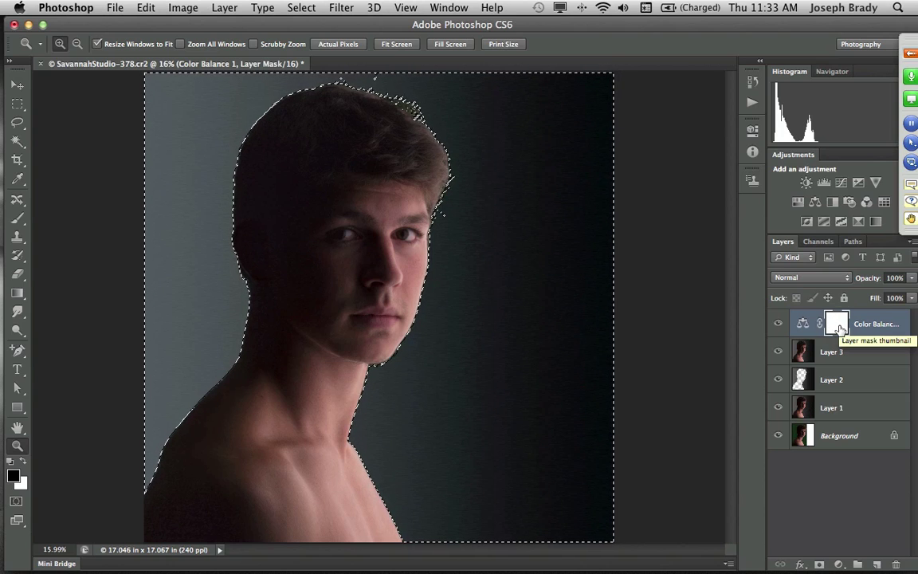
key(alt+BackSpace)
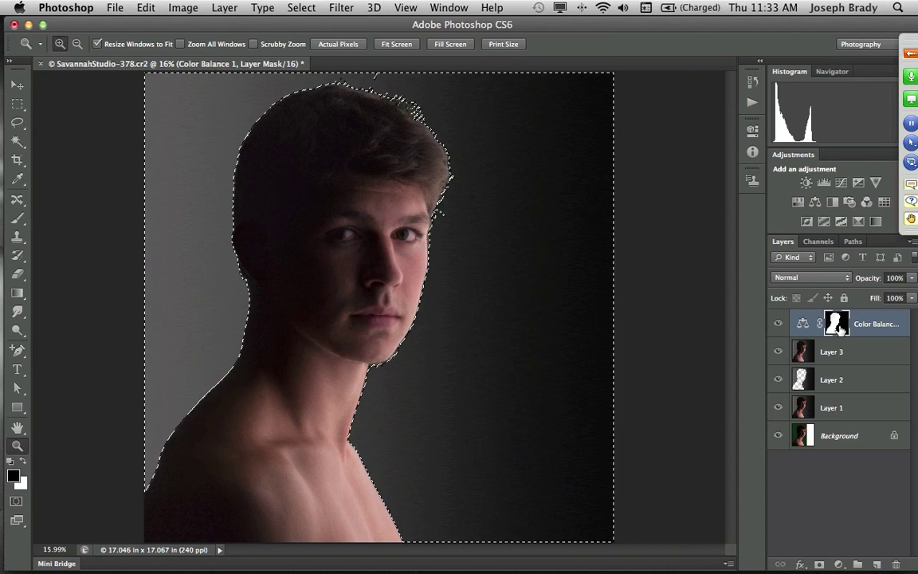
key(super+d)
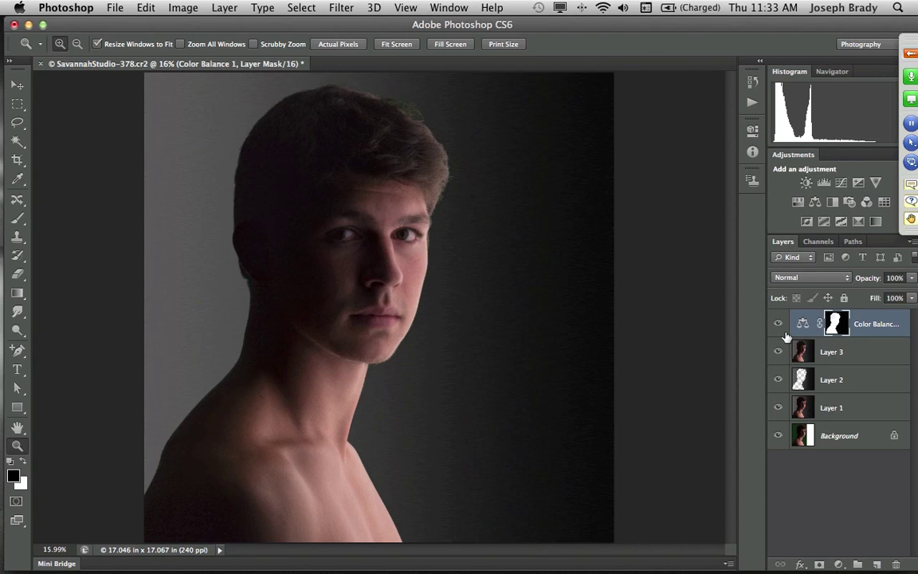
Compare the portrait with the masked Color Balance layer hidden and shown, and look closer at the face.
click(778, 325)
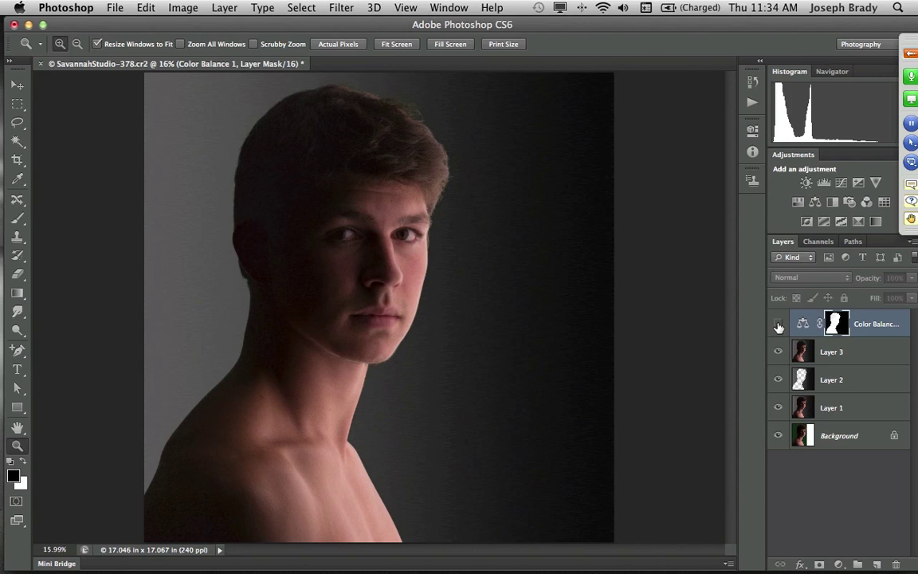
click(778, 325)
click(779, 325)
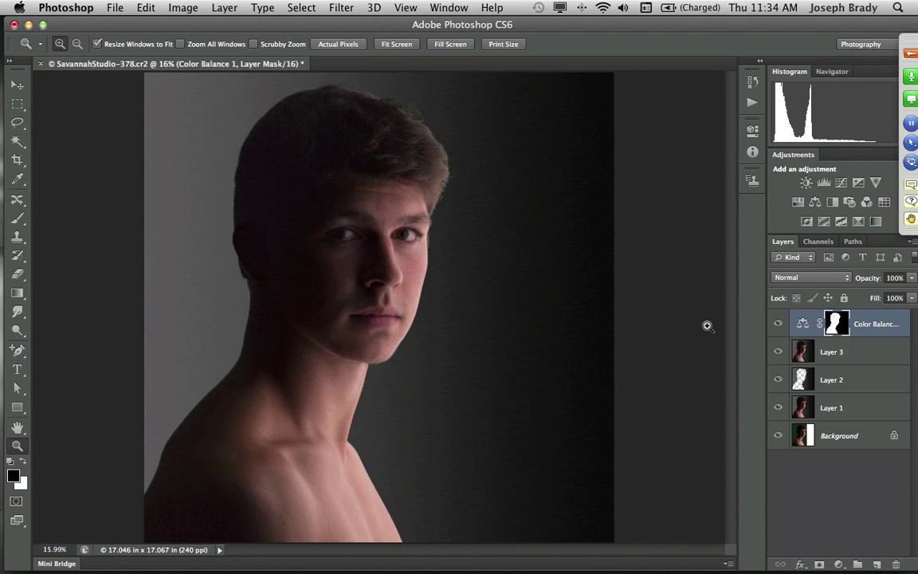
click(376, 236)
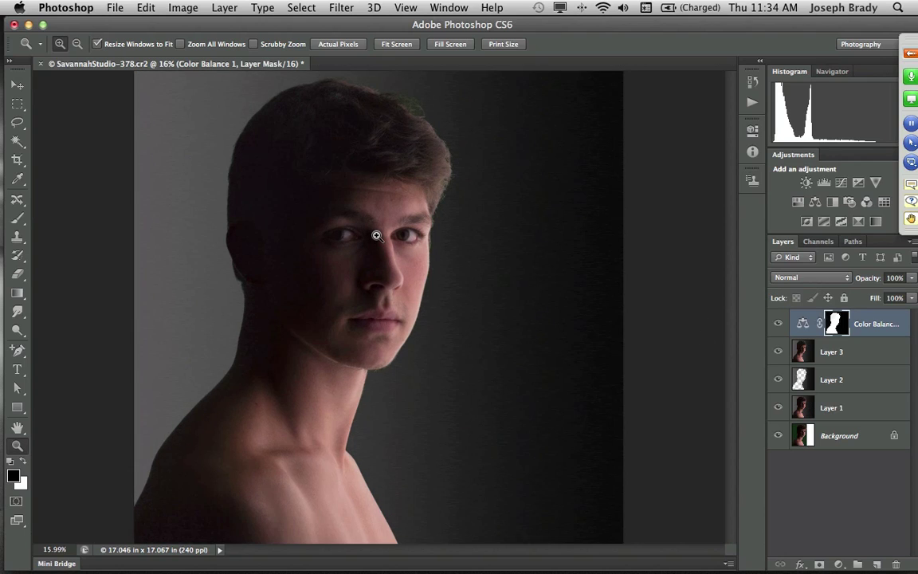
Add an empty layer above the Color Balance layer and shrink the soft brush to 27 px for detail work on the eyes.
click(375, 237)
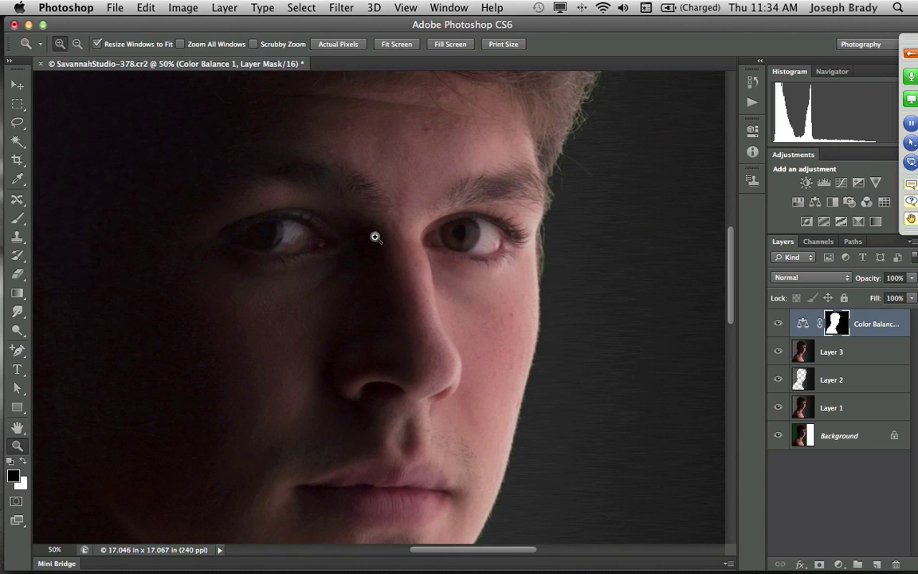
click(375, 237)
drag(498, 290, 539, 306)
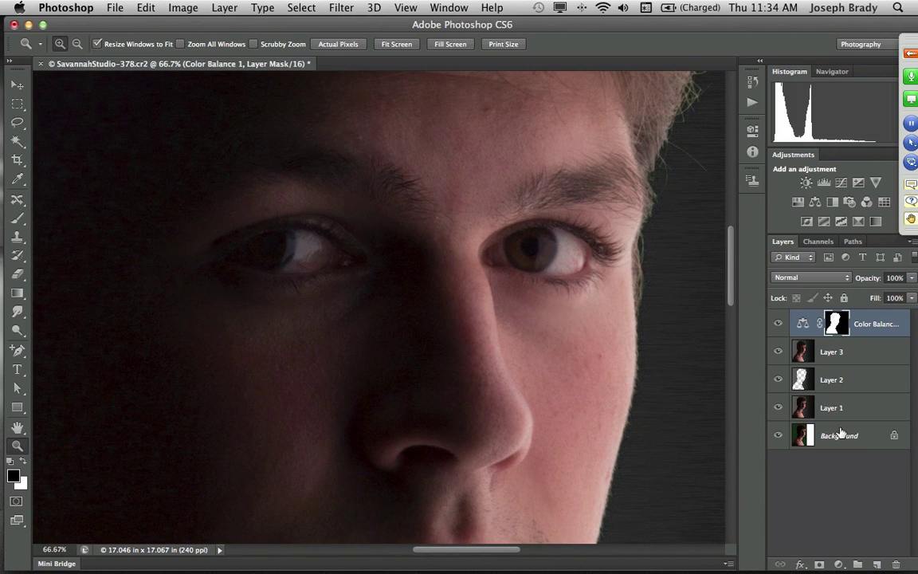
click(877, 565)
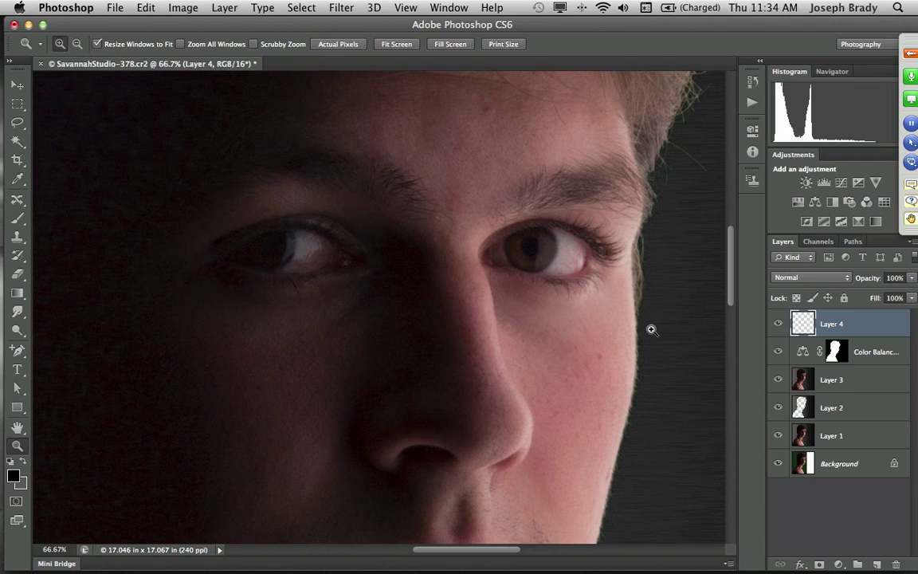
key(b)
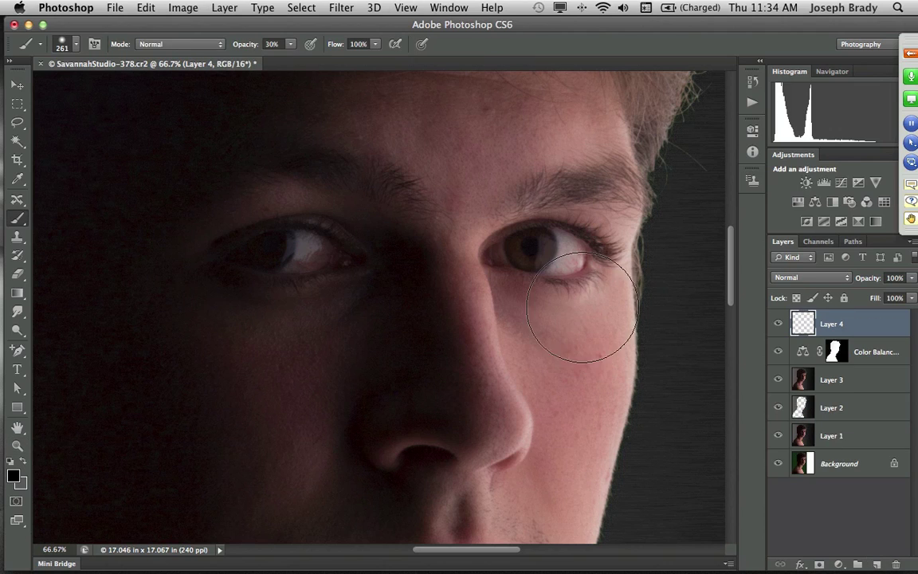
mouse_move(499, 273)
mouse_down()
mouse_move(575, 272)
mouse_move(566, 251)
mouse_move(522, 254)
mouse_up()
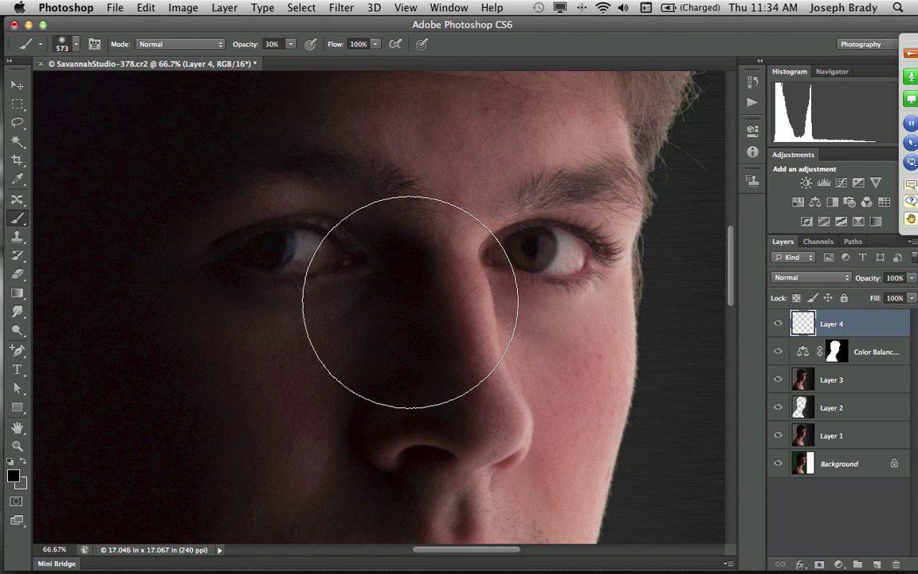
mouse_move(411, 303)
mouse_down()
mouse_move(570, 302)
mouse_move(293, 324)
mouse_move(374, 323)
mouse_move(363, 199)
mouse_move(396, 390)
mouse_move(413, 428)
mouse_move(401, 228)
mouse_up()
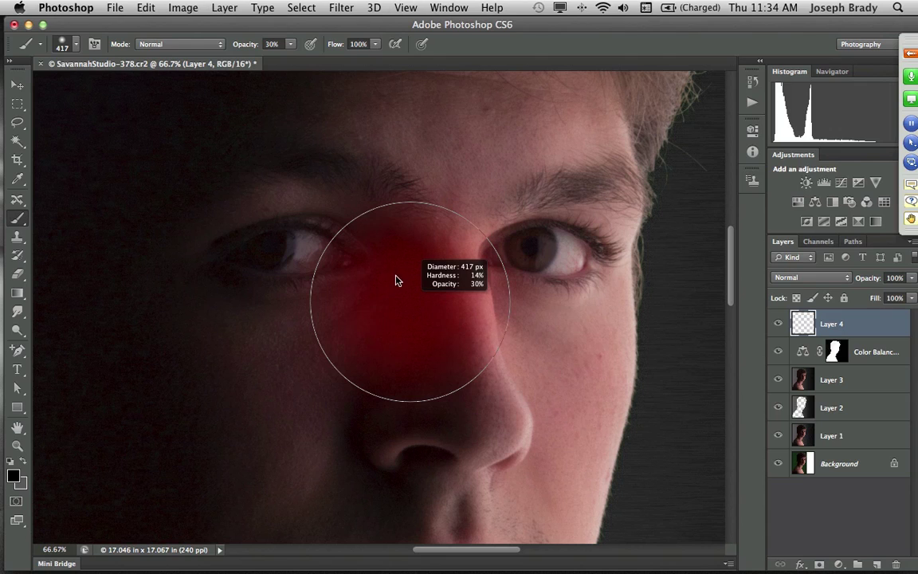
mouse_move(396, 280)
mouse_down()
mouse_move(389, 229)
mouse_move(363, 276)
mouse_move(375, 294)
mouse_move(287, 297)
mouse_up()
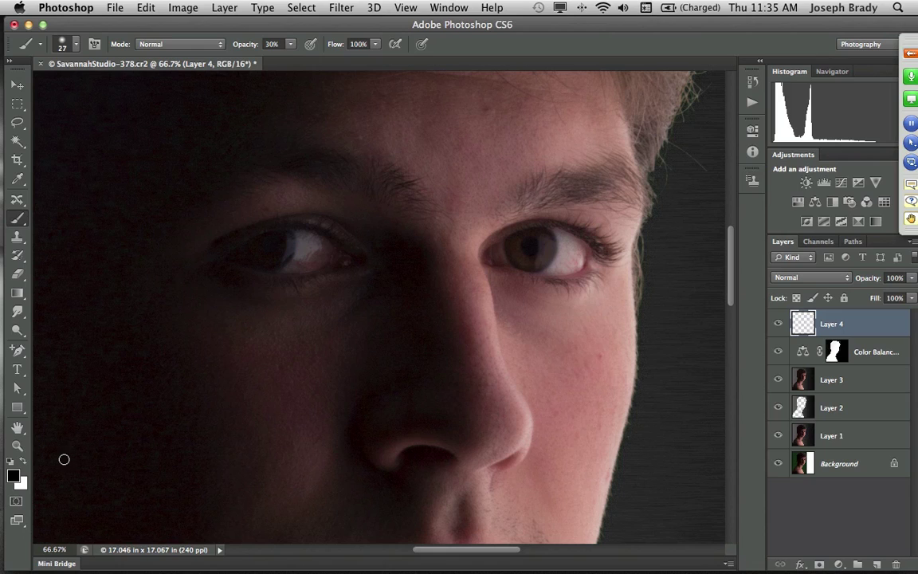
Paint white catchlights in both eyes at 30% brush opacity, and reduce that layer's opacity to 59%.
key(x)
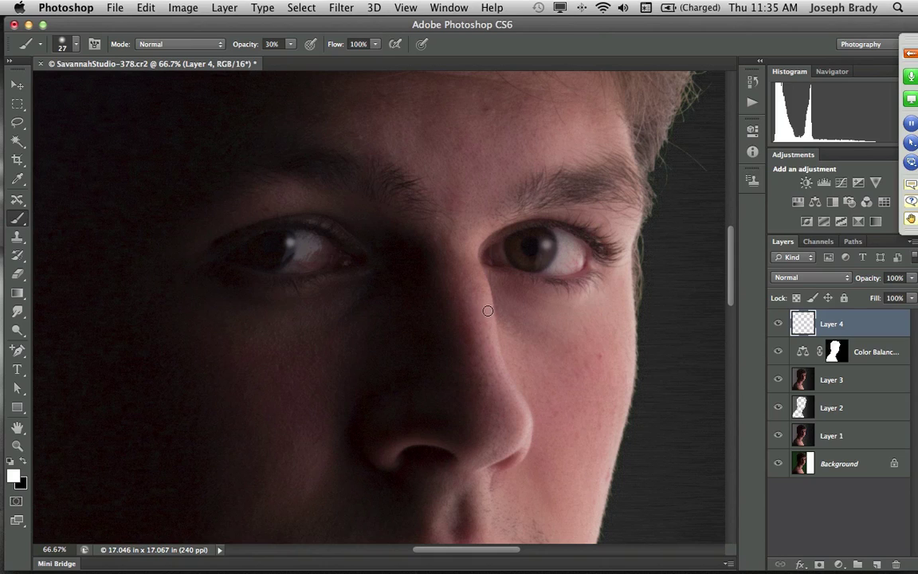
click(911, 277)
drag(890, 295, 879, 295)
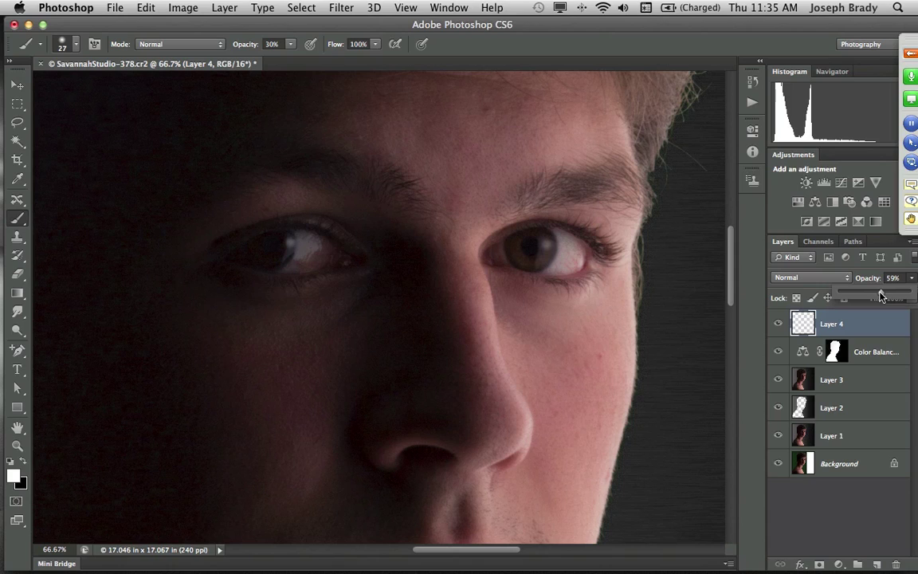
Add a Hue/Saturation adjustment layer above the catchlight layer with Saturation at +64, and collapse its settings.
click(838, 564)
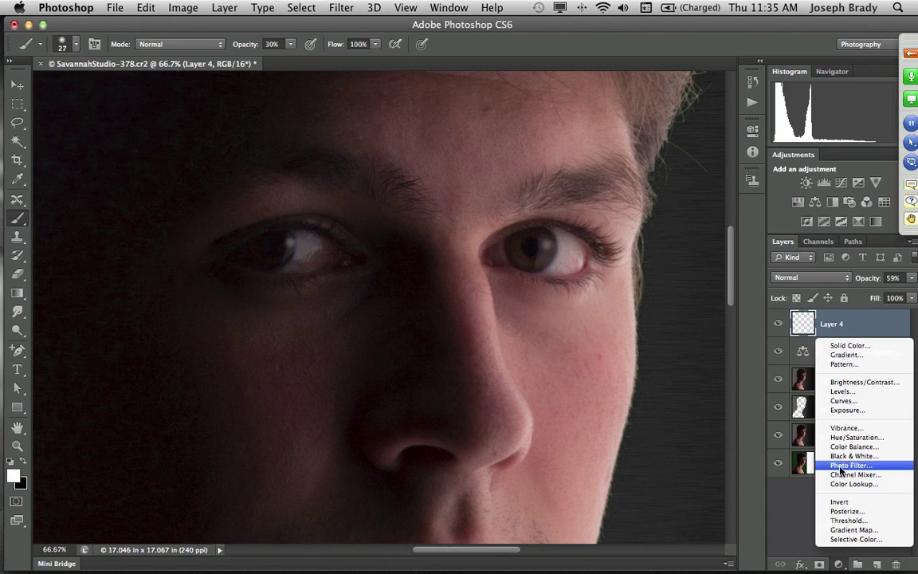
click(840, 438)
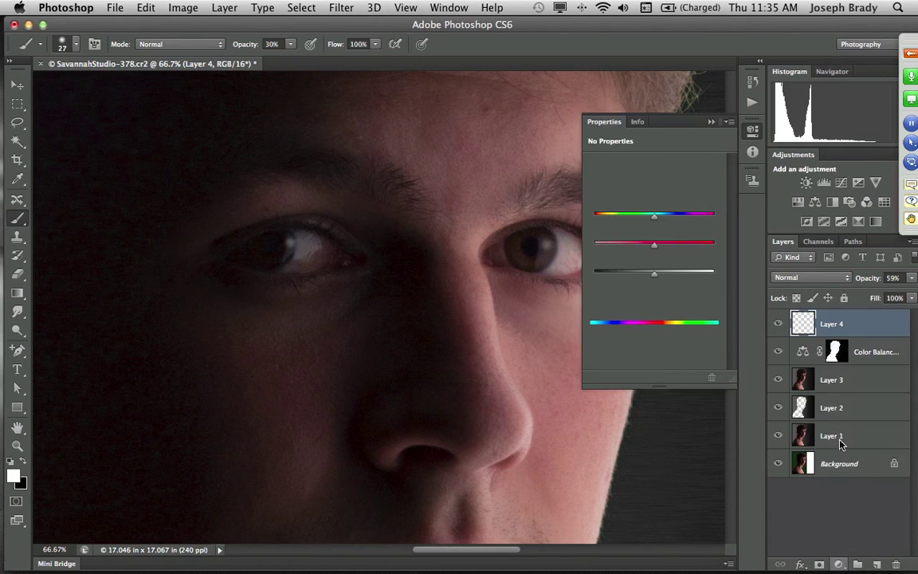
click(689, 248)
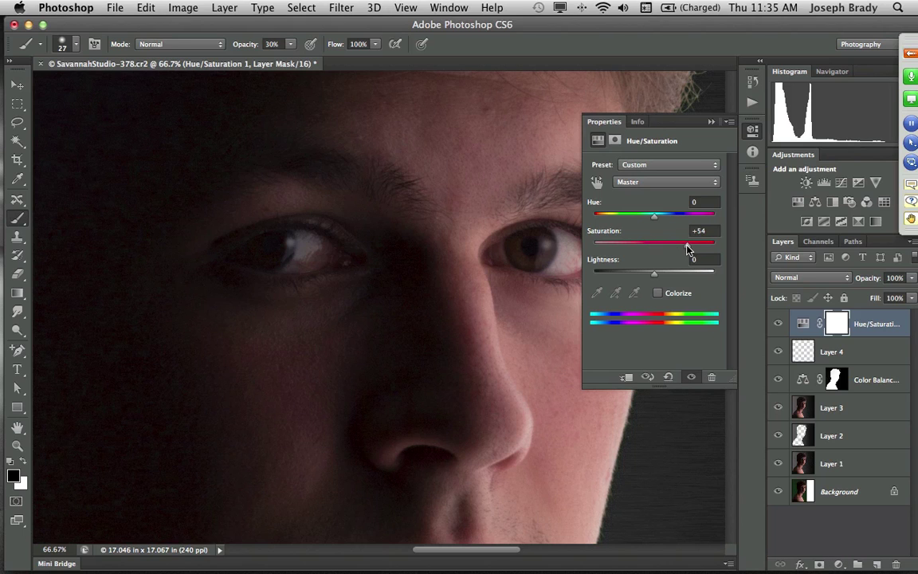
drag(688, 248, 692, 249)
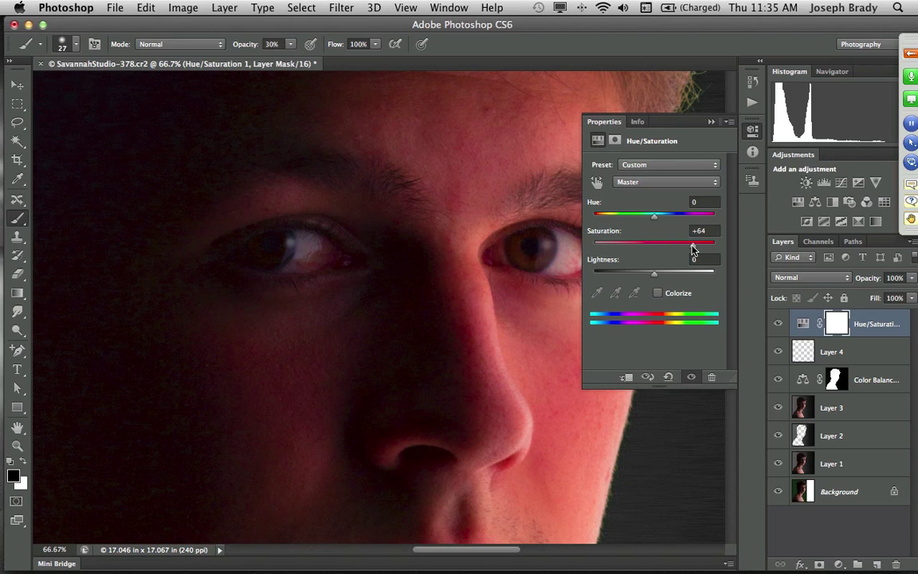
click(711, 124)
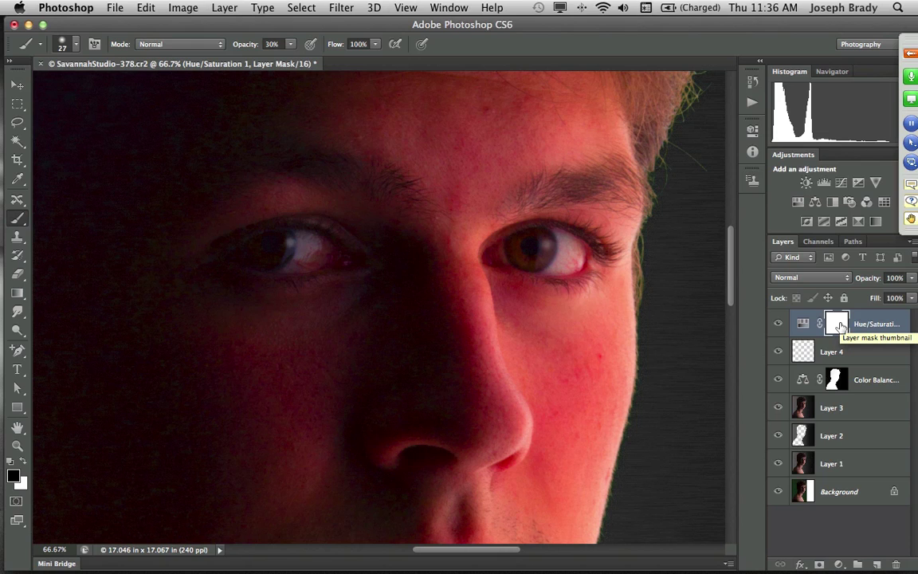
Invert the Hue/Saturation mask to black and paint white over both irises with a 42 px brush, raising its opacity to 50%.
key(super+i)
key(z)
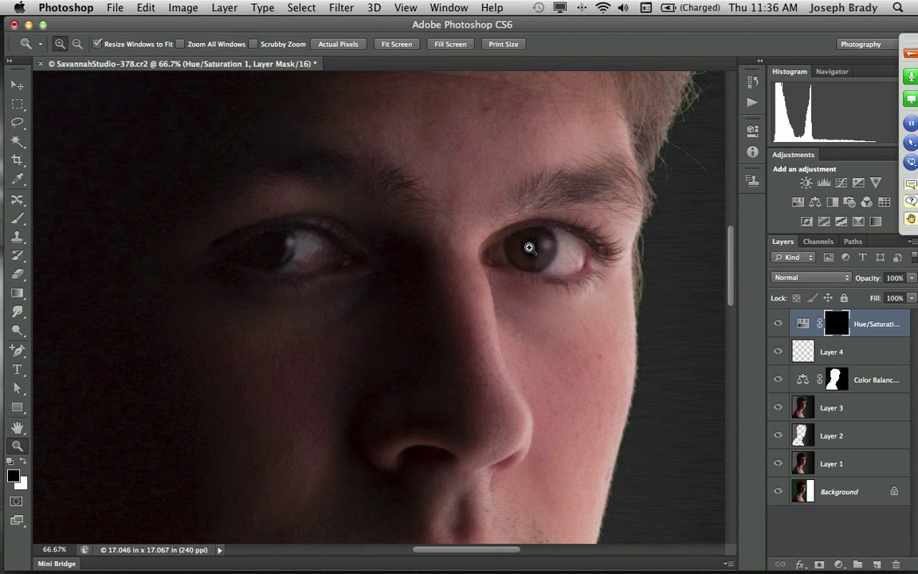
key(b)
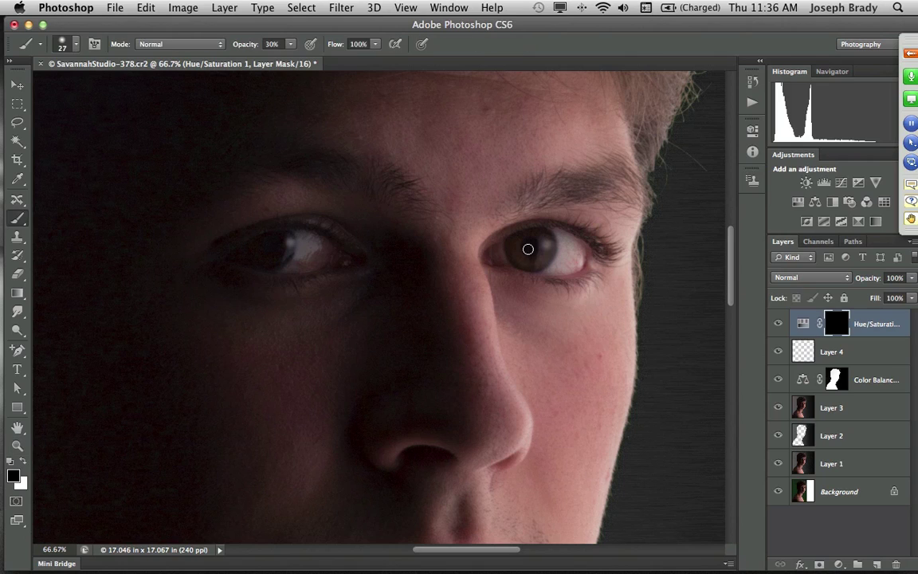
drag(523, 257, 528, 264)
key(x)
mouse_move(520, 259)
mouse_down()
mouse_move(514, 245)
mouse_move(520, 258)
mouse_move(538, 258)
mouse_move(537, 238)
mouse_move(522, 255)
mouse_up()
key(5)
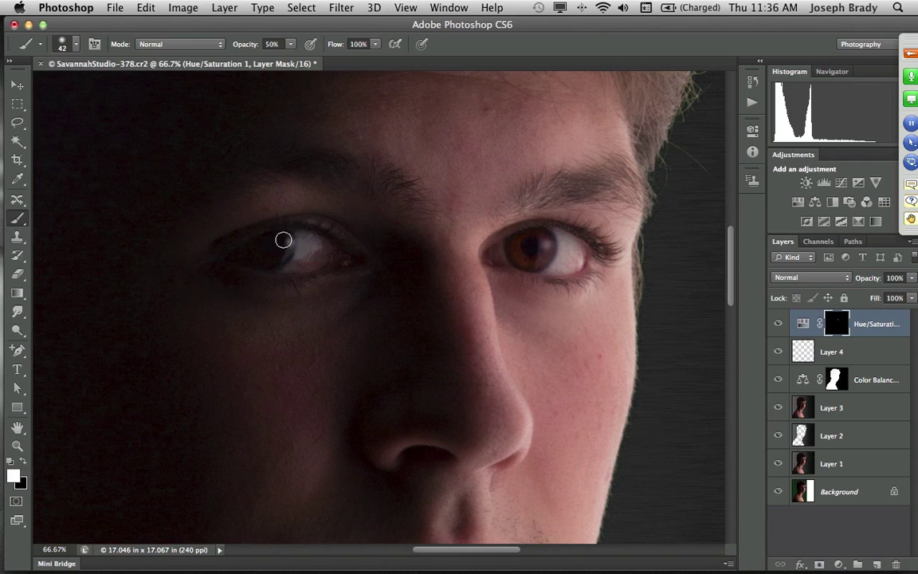
mouse_move(268, 254)
mouse_down()
mouse_move(251, 246)
mouse_move(283, 246)
mouse_move(270, 258)
mouse_move(285, 254)
mouse_up()
Add a new topmost layer filled with 50% Gray at 100% opacity and set its blend mode to Overlay.
click(876, 563)
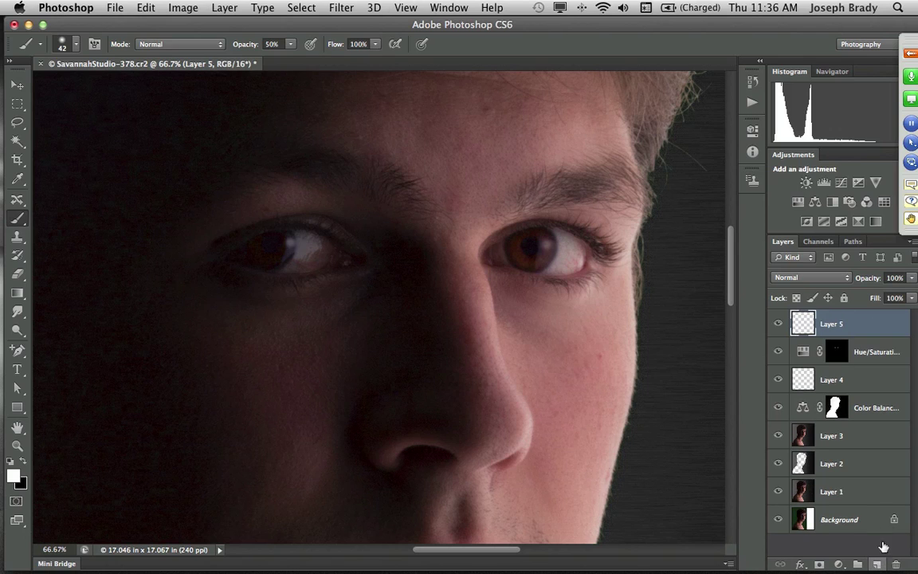
click(144, 7)
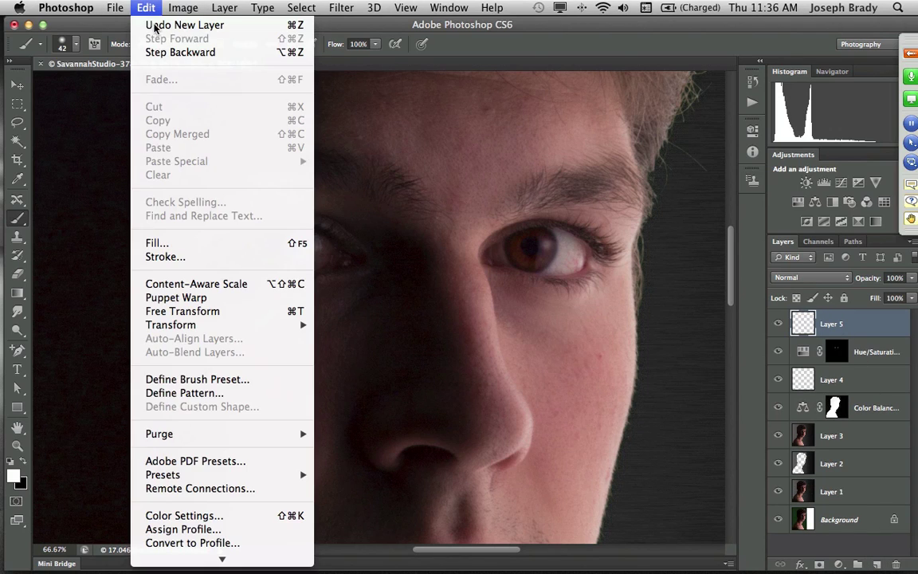
click(183, 248)
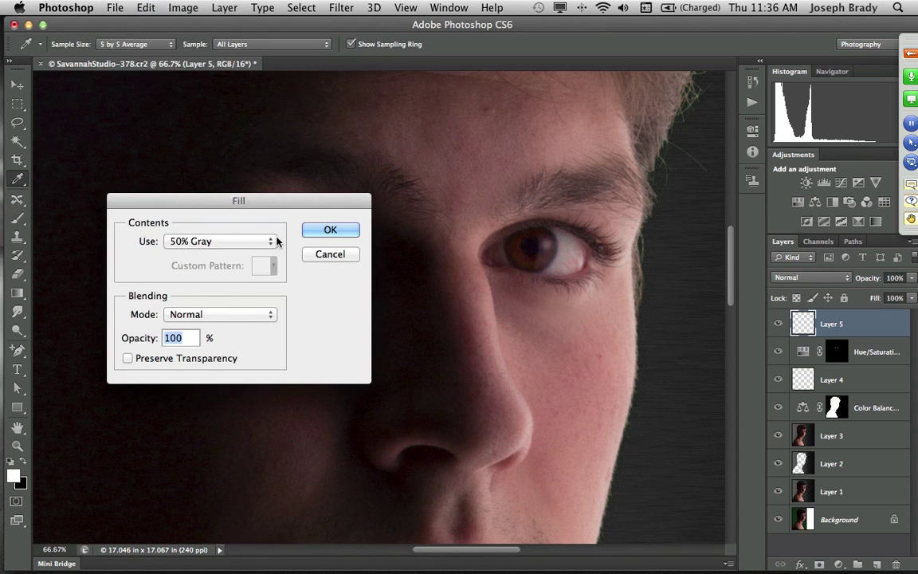
click(330, 231)
key(b)
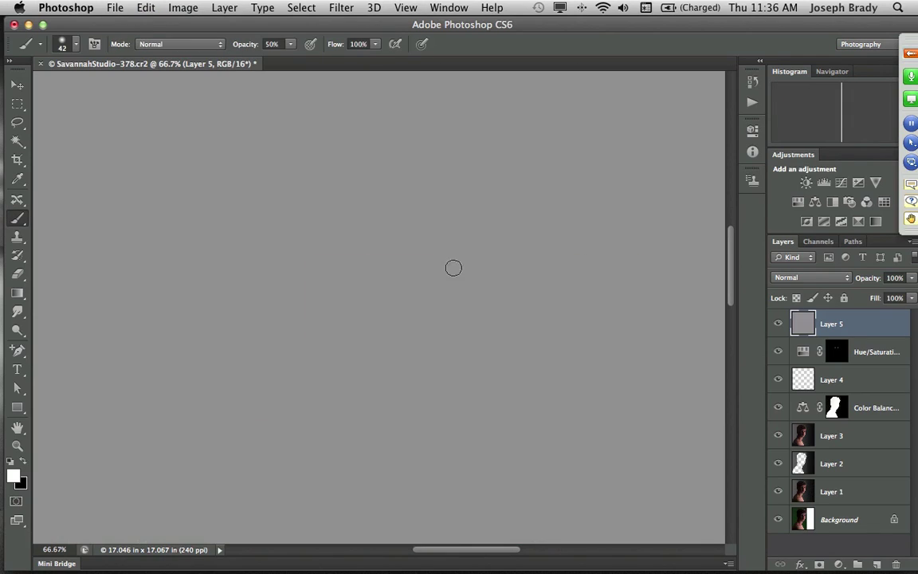
click(820, 278)
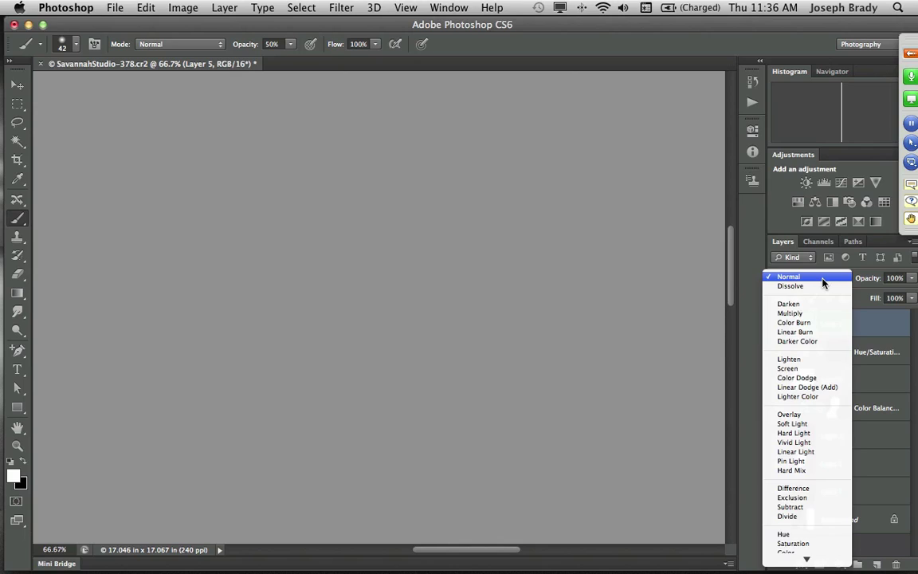
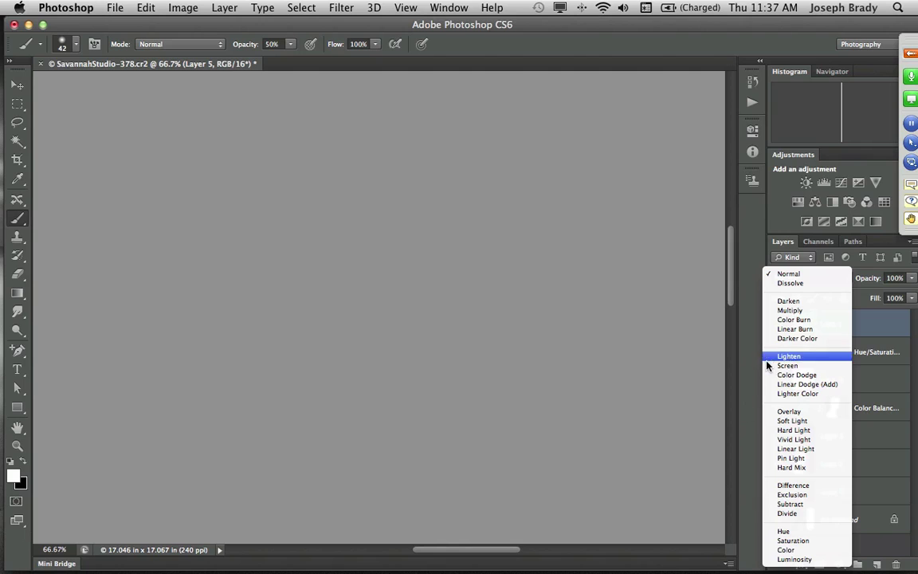
click(811, 411)
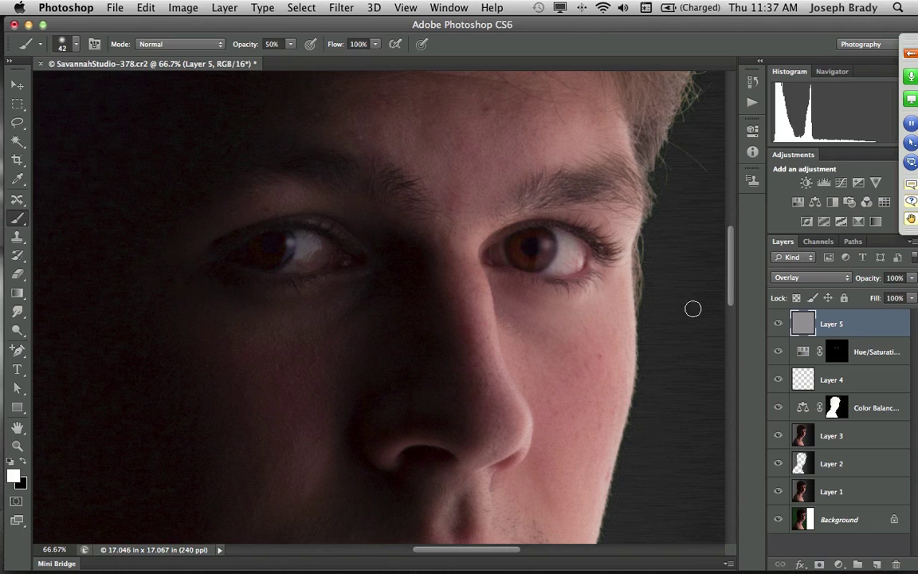
Brighten the catchlights in both eyes on the gray Overlay layer with a 7 px white brush at 30% opacity.
key(z)
click(526, 252)
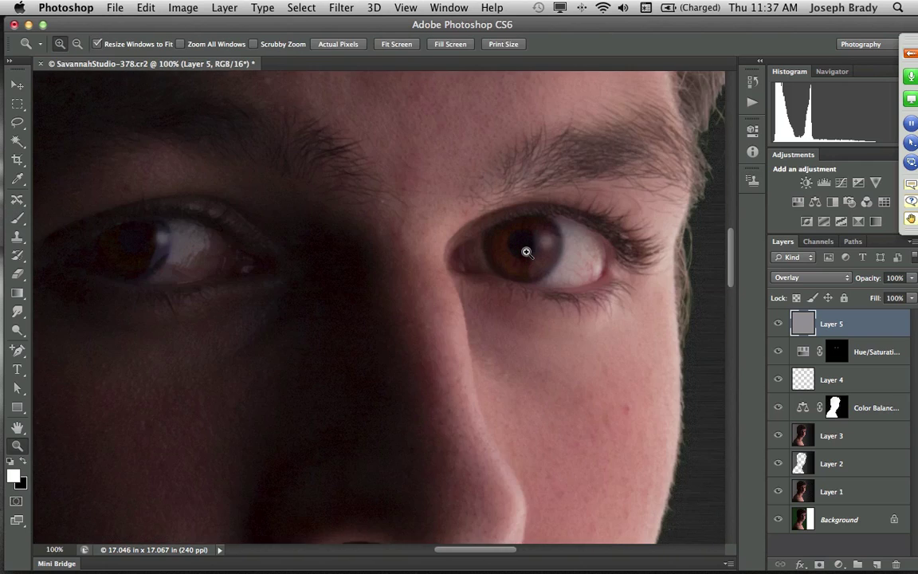
click(524, 250)
key(b)
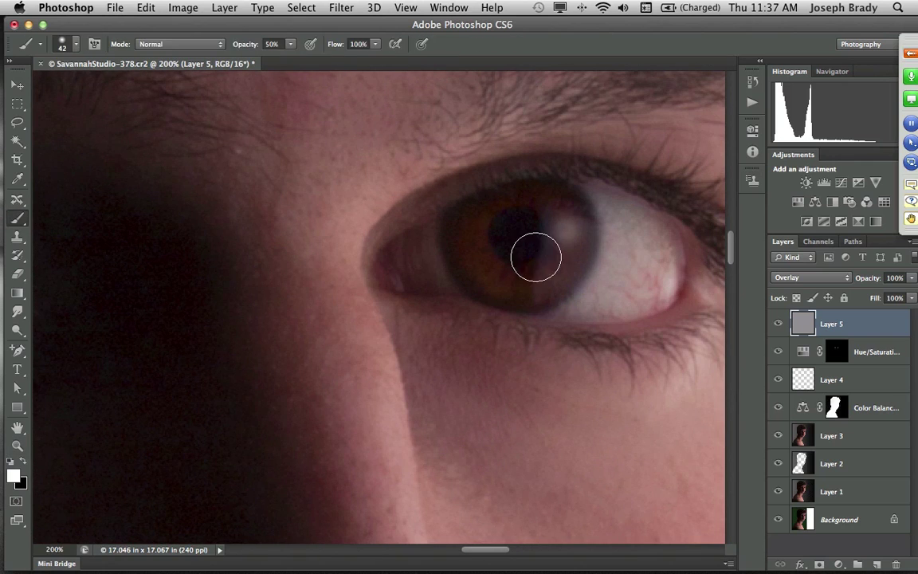
scroll(539, 294, down, 3)
mouse_move(542, 291)
mouse_down()
mouse_move(520, 297)
mouse_move(521, 287)
mouse_up()
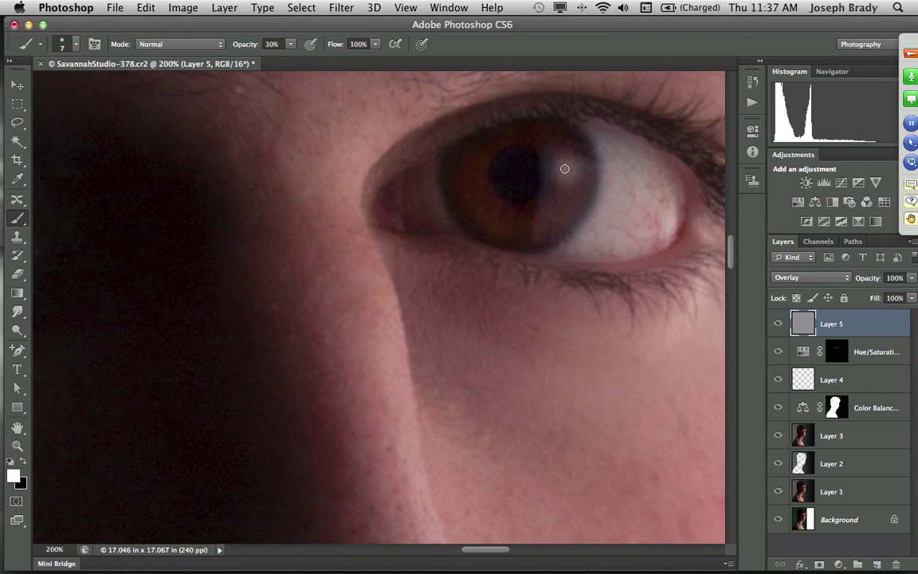
scroll(508, 267, left, 10)
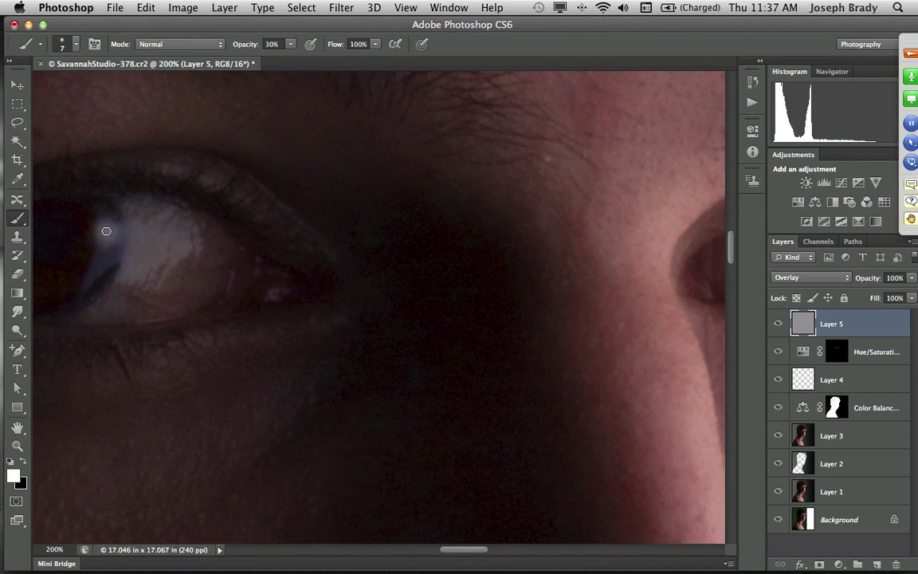
Darken both pupils on the gray Overlay layer with a 30 px black brush at 30% opacity.
drag(666, 385, 323, 413)
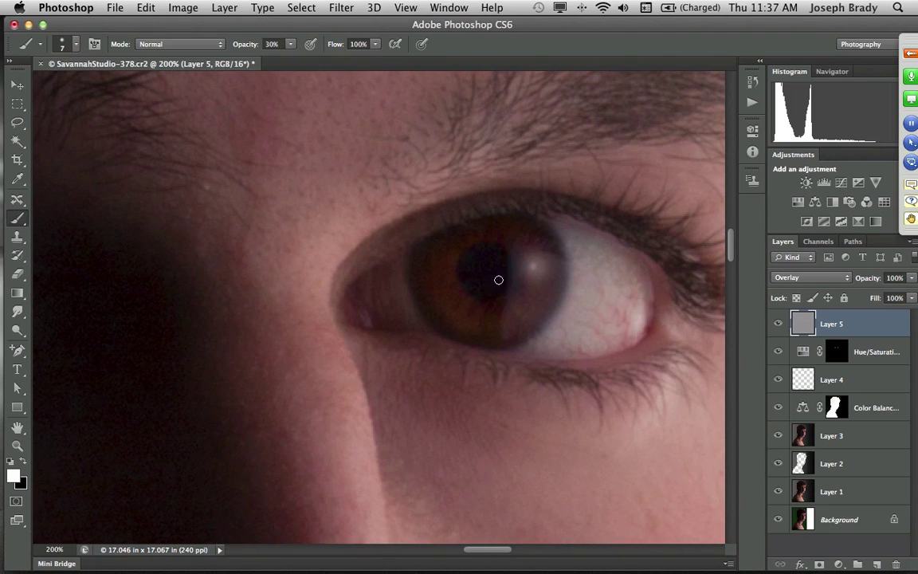
drag(465, 356, 485, 355)
key(x)
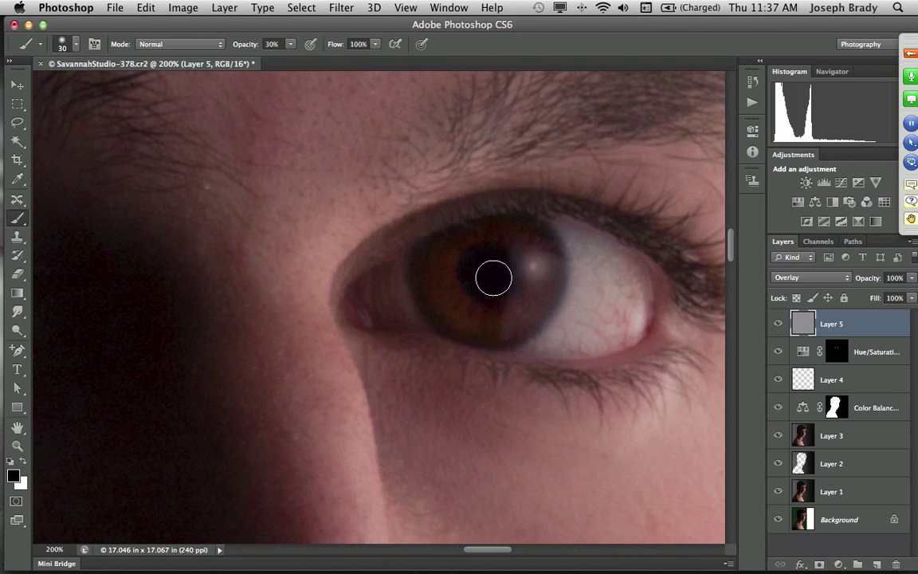
drag(336, 426, 665, 389)
scroll(665, 389, left, 8)
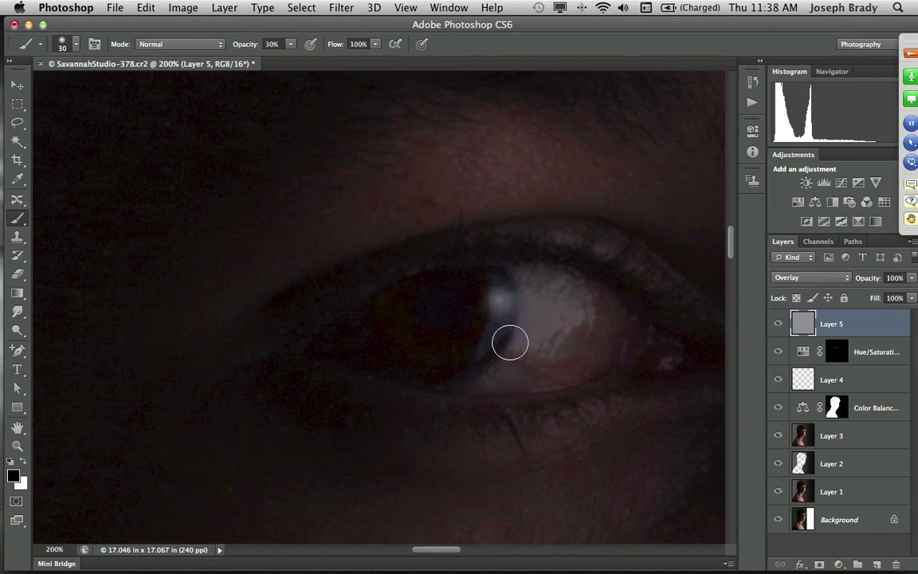
drag(432, 305, 455, 301)
Lighten the irises of both eyes on the gray Overlay layer with a 14 px white brush at 20% opacity.
drag(590, 390, 467, 296)
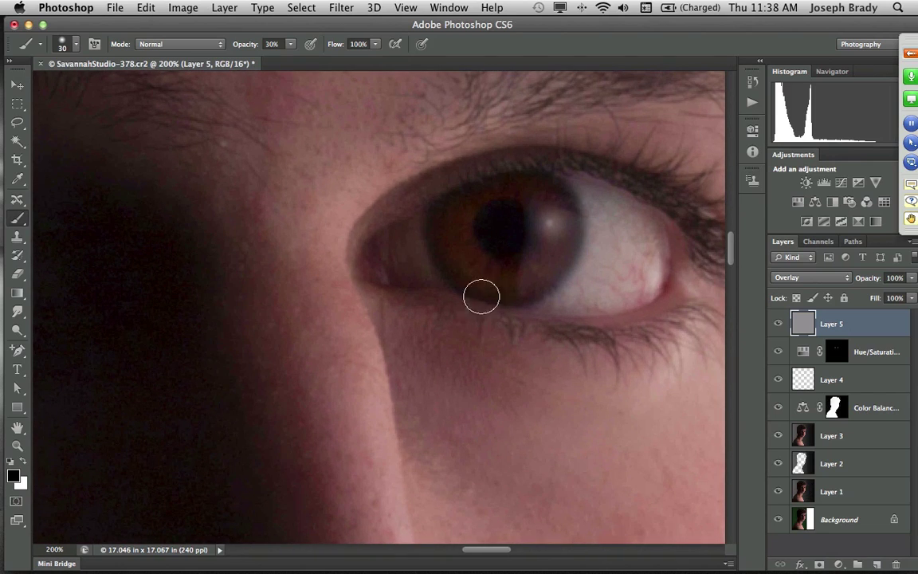
mouse_move(459, 229)
mouse_down()
mouse_move(474, 213)
mouse_move(445, 223)
mouse_move(467, 233)
mouse_move(476, 198)
mouse_move(469, 242)
mouse_move(459, 239)
mouse_move(549, 217)
mouse_move(461, 227)
mouse_move(577, 222)
mouse_move(500, 218)
mouse_move(512, 207)
mouse_move(528, 220)
mouse_move(462, 230)
mouse_move(468, 243)
mouse_up()
key(x)
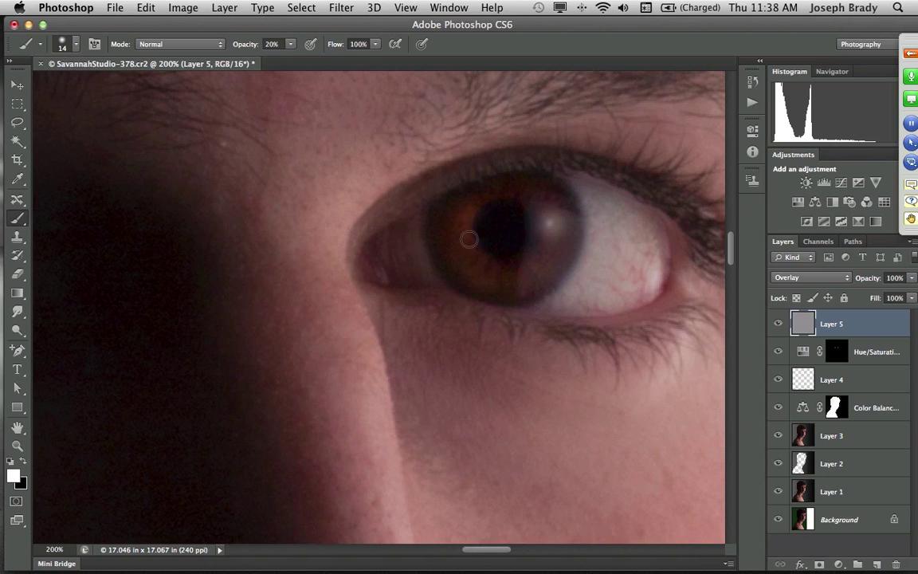
drag(320, 341, 713, 332)
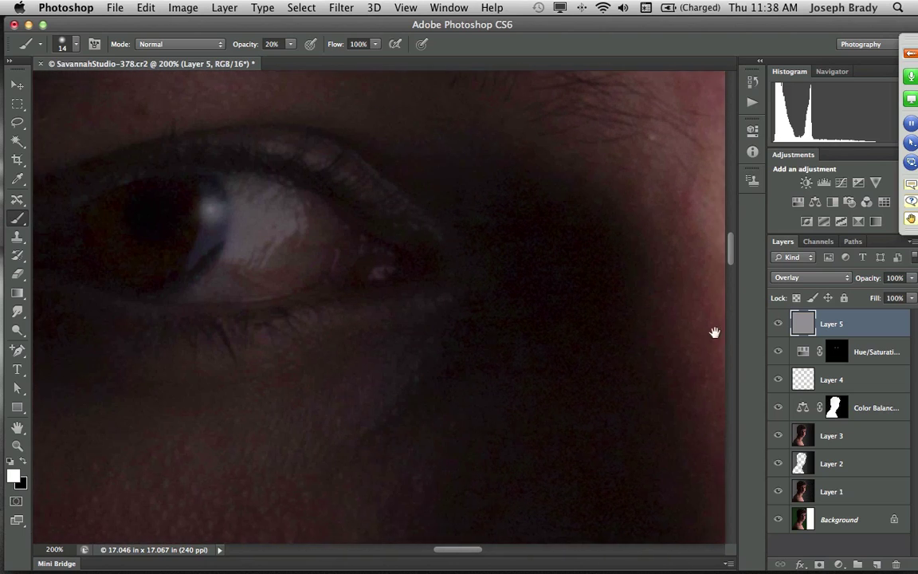
drag(447, 375, 578, 351)
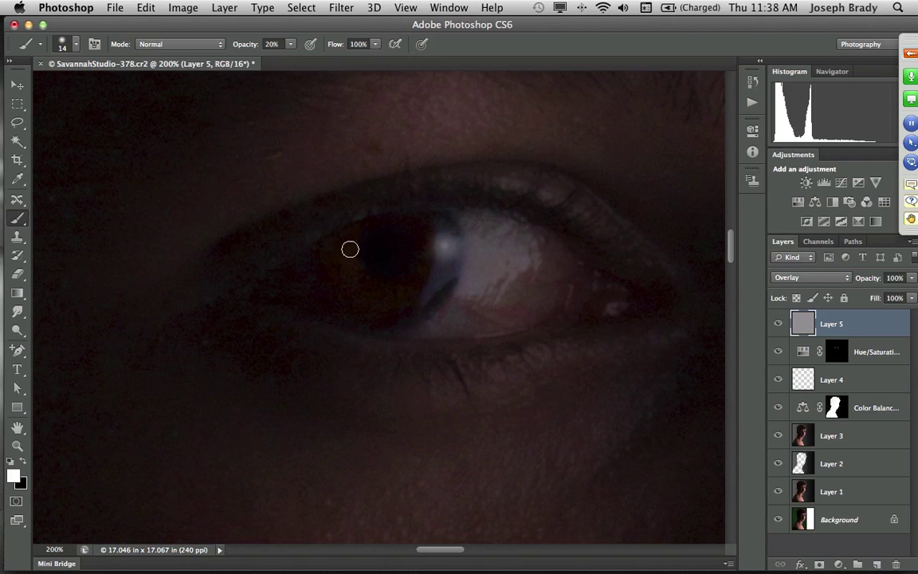
mouse_move(354, 244)
mouse_down()
mouse_move(377, 274)
mouse_move(350, 239)
mouse_up()
Compare the portrait with and without the eye dodge-and-burn layer, at close range and at full-figure view.
key(super+minus)
drag(495, 287, 327, 327)
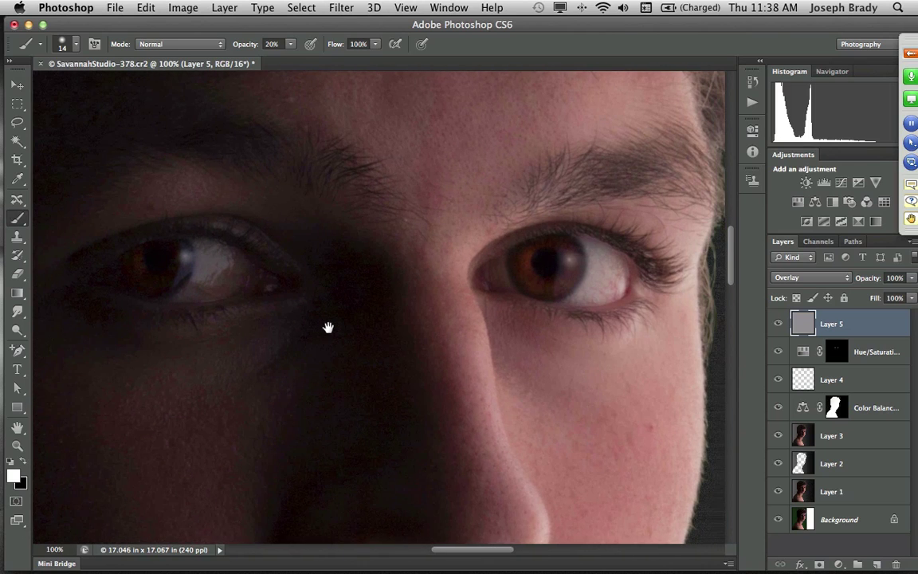
key(z)
alt+click(426, 333)
alt+click(426, 333)
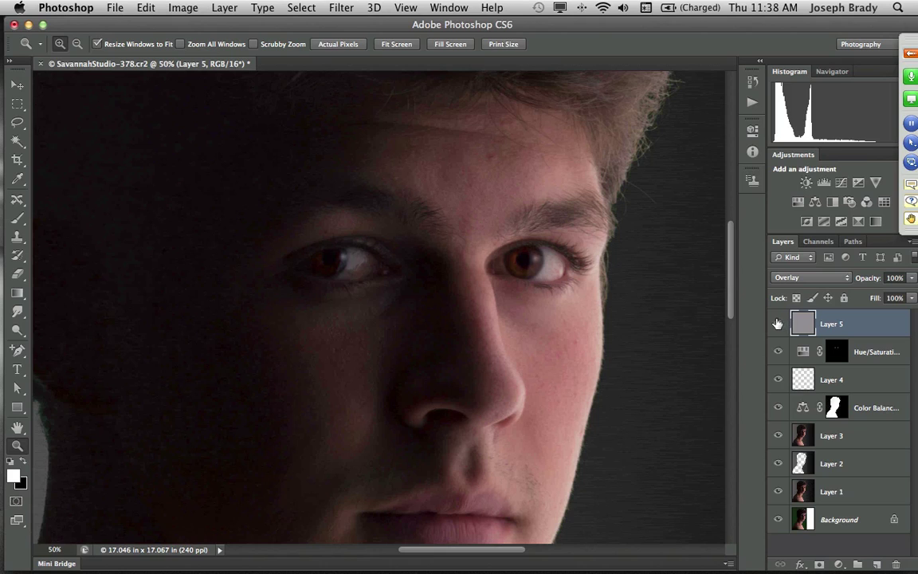
mouse_move(777, 323)
mouse_down()
mouse_move(781, 383)
mouse_move(777, 330)
mouse_up()
alt+click(347, 313)
alt+click(347, 314)
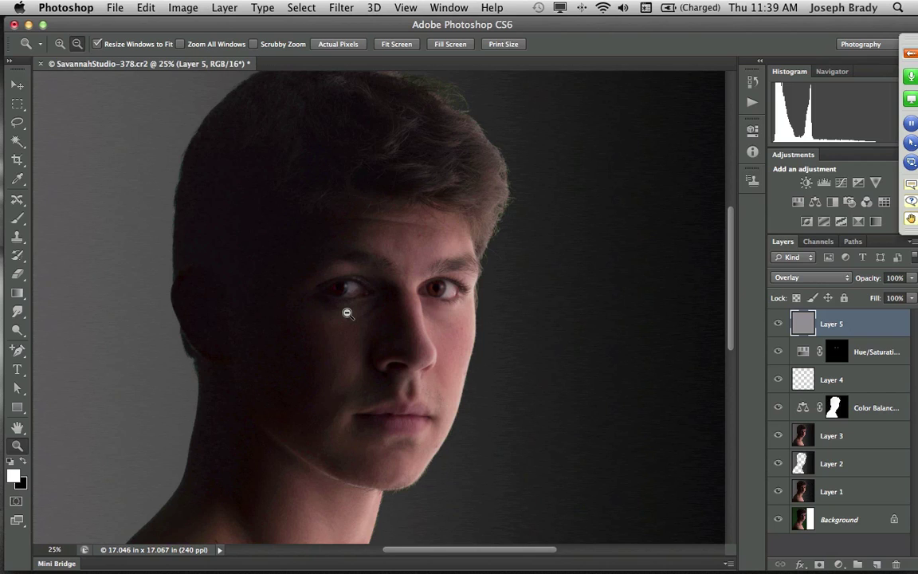
alt+click(347, 314)
drag(406, 399, 458, 359)
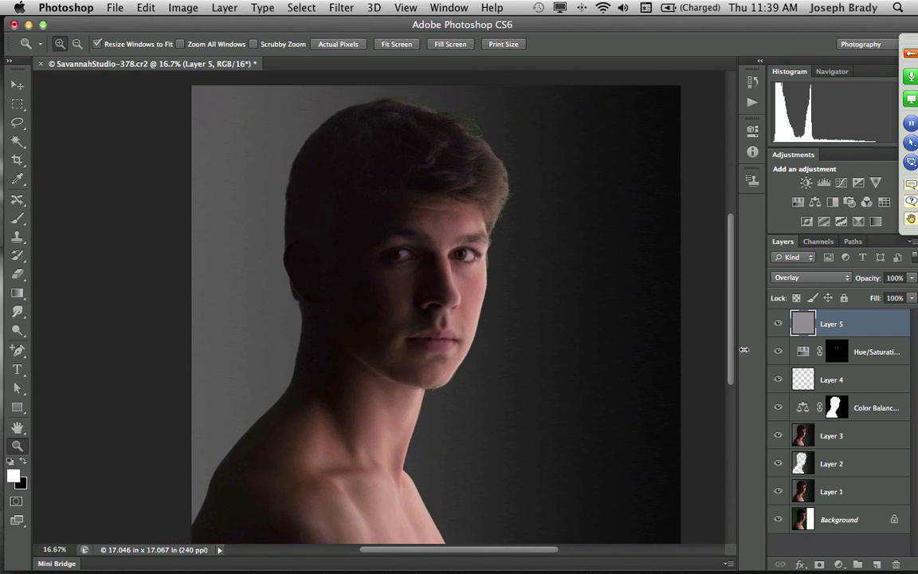
mouse_move(775, 323)
mouse_down()
mouse_move(780, 384)
mouse_move(779, 329)
mouse_up()
Rename the gray Overlay layer used for the eye retouching as "eyes".
double_click(829, 324)
text(eyes)
key(Return)
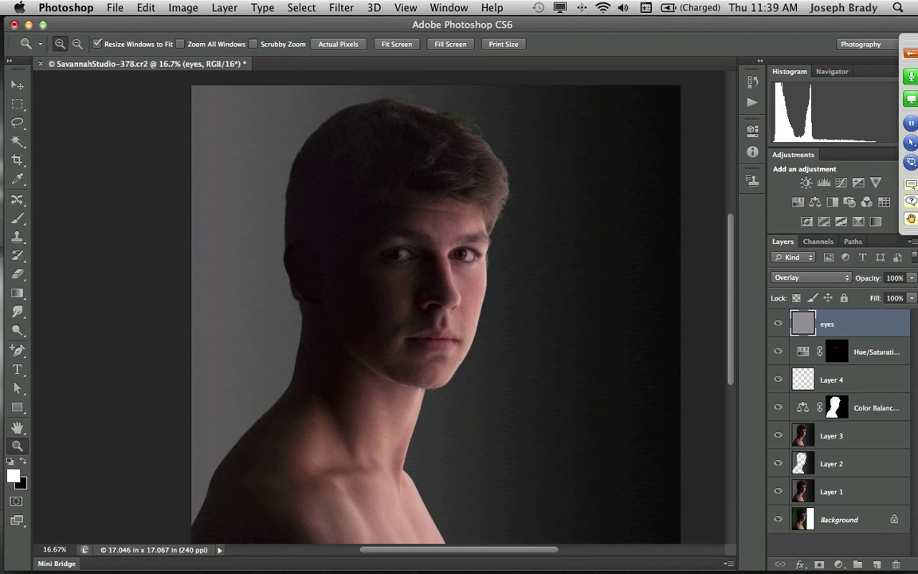
Add a new layer above the eyes layer, fill it with 50% Gray, and set its blend mode to Overlay.
click(877, 565)
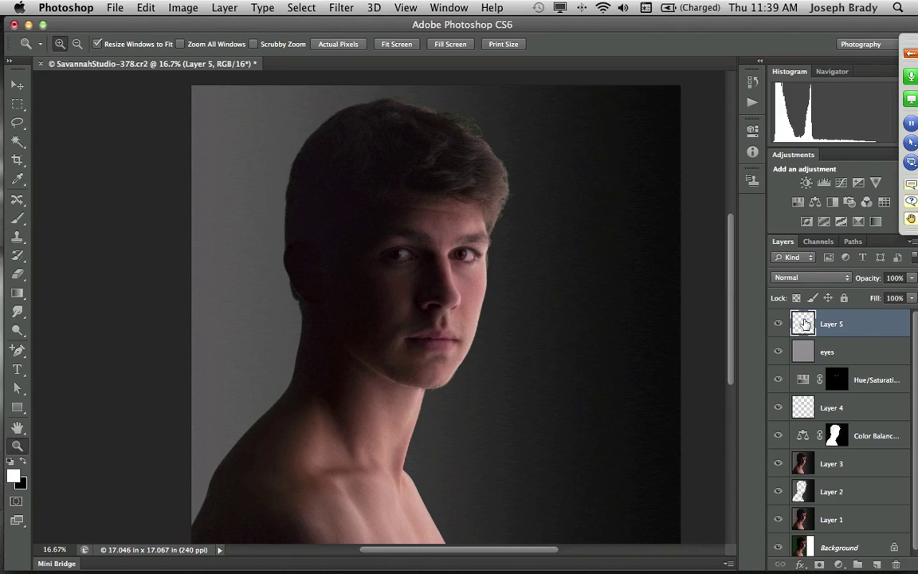
click(137, 8)
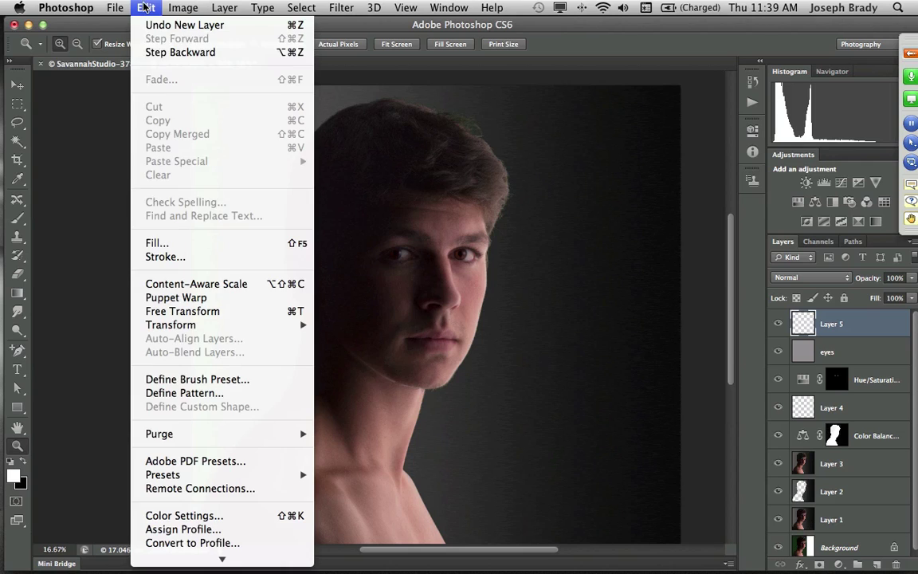
click(139, 242)
click(325, 231)
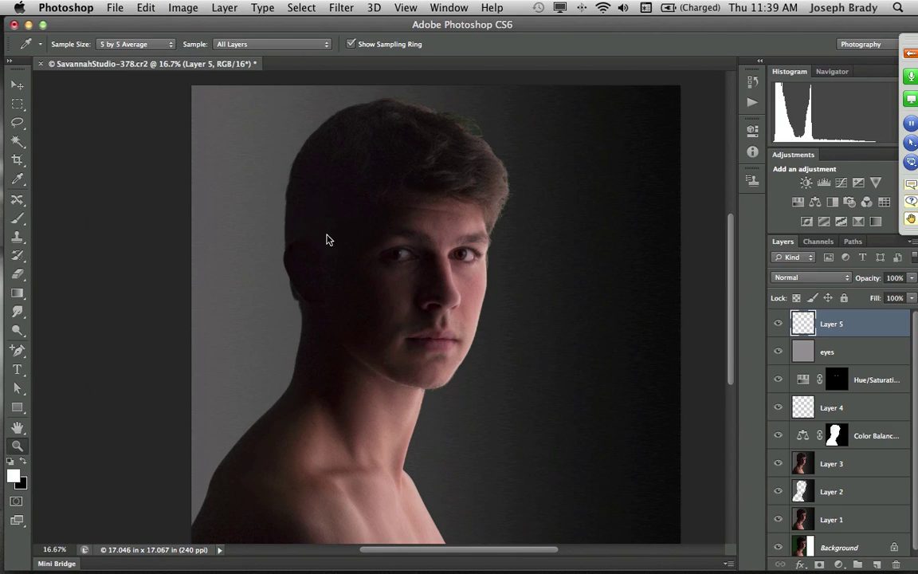
key(z)
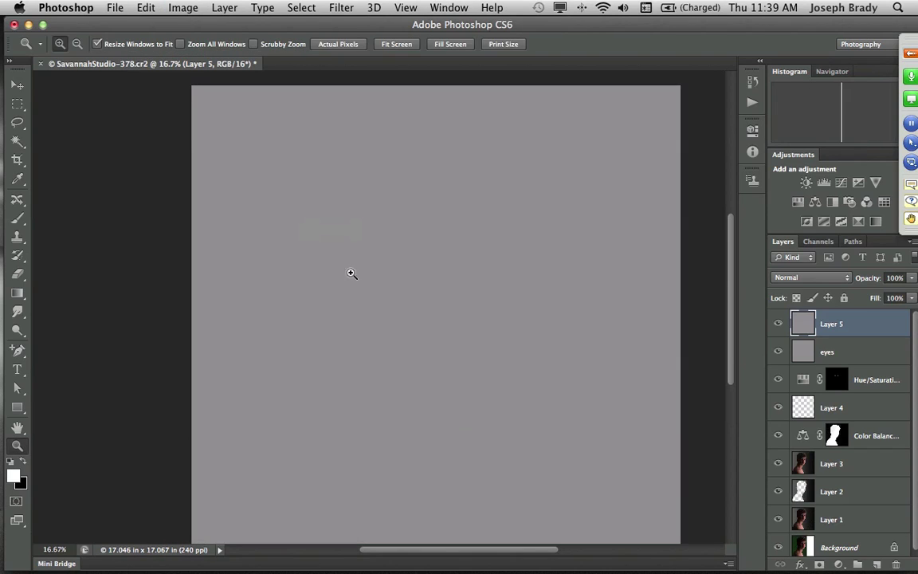
click(811, 279)
click(761, 417)
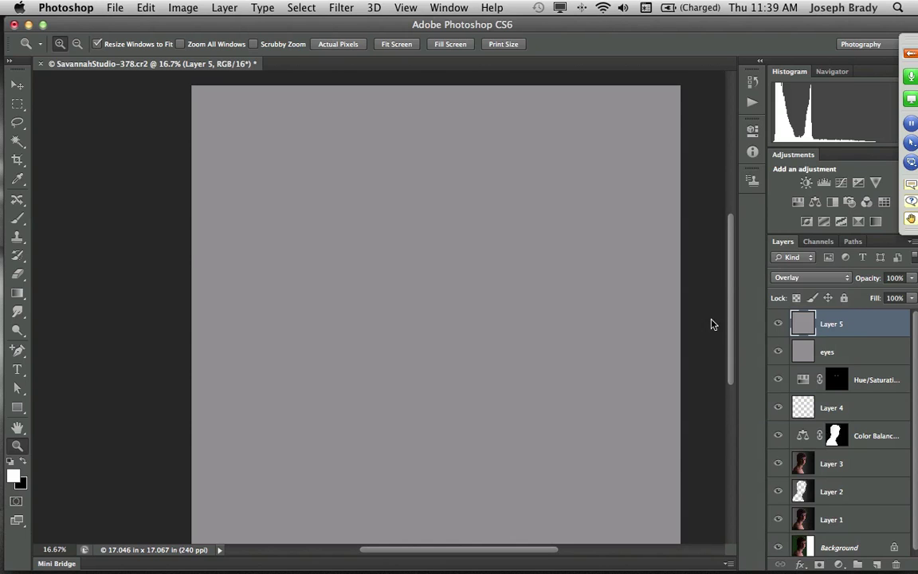
Darken the light backdrop behind the subject's head on the new gray layer with a 1230 px black brush at 20% opacity.
drag(538, 337, 558, 343)
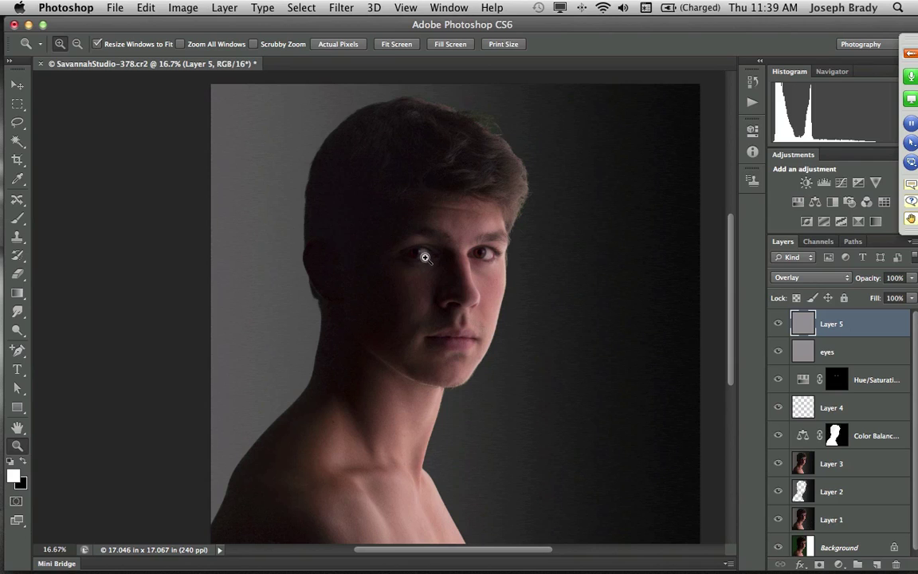
alt+click(401, 260)
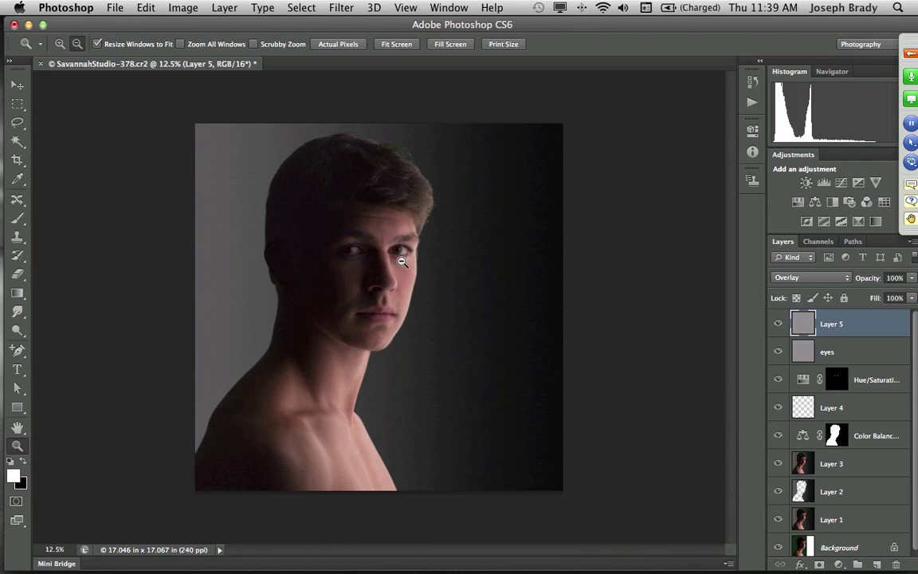
key(b)
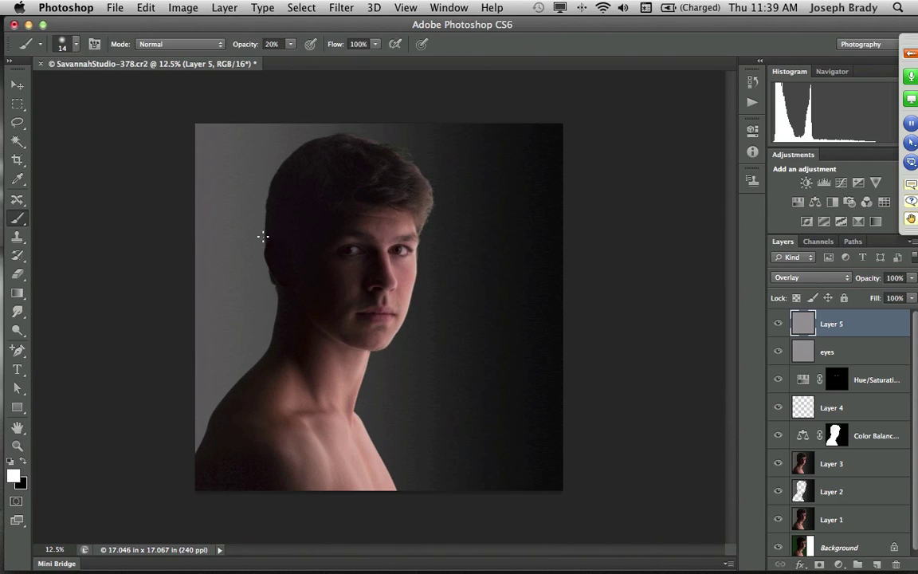
mouse_move(263, 236)
mouse_down()
mouse_move(367, 240)
mouse_move(320, 236)
mouse_up()
key(x)
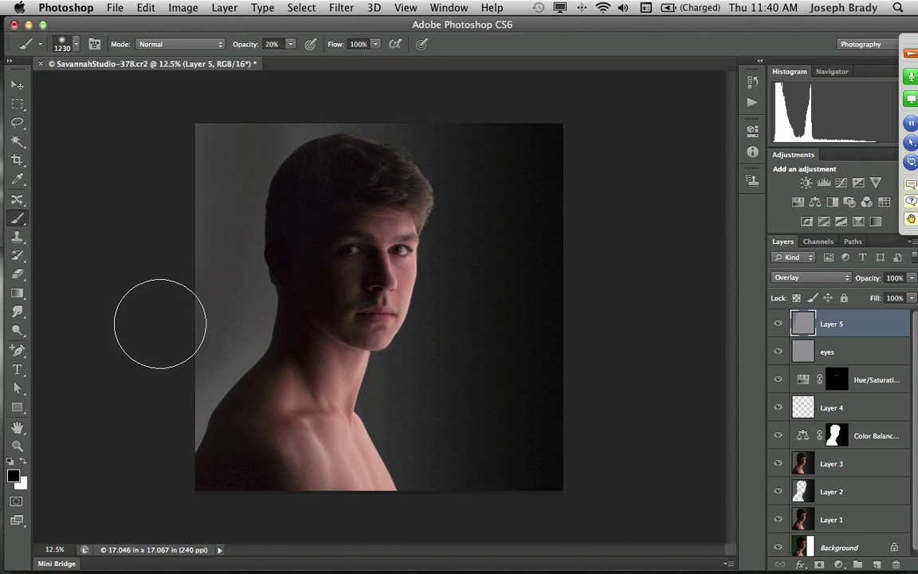
drag(239, 148, 301, 98)
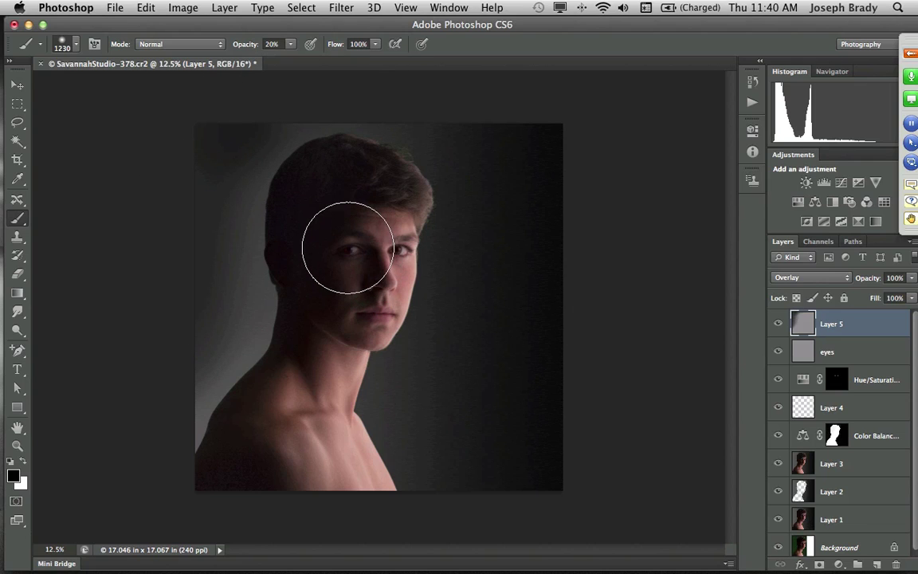
Lighten the shadowed side of the face and neck on the gray layer with a 1230 px white brush at 10% opacity.
key(x)
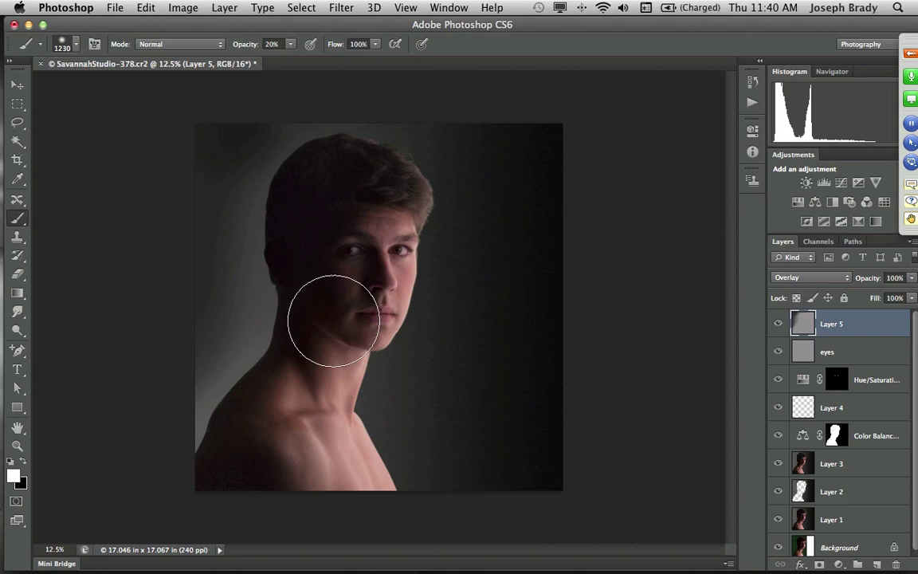
click(291, 44)
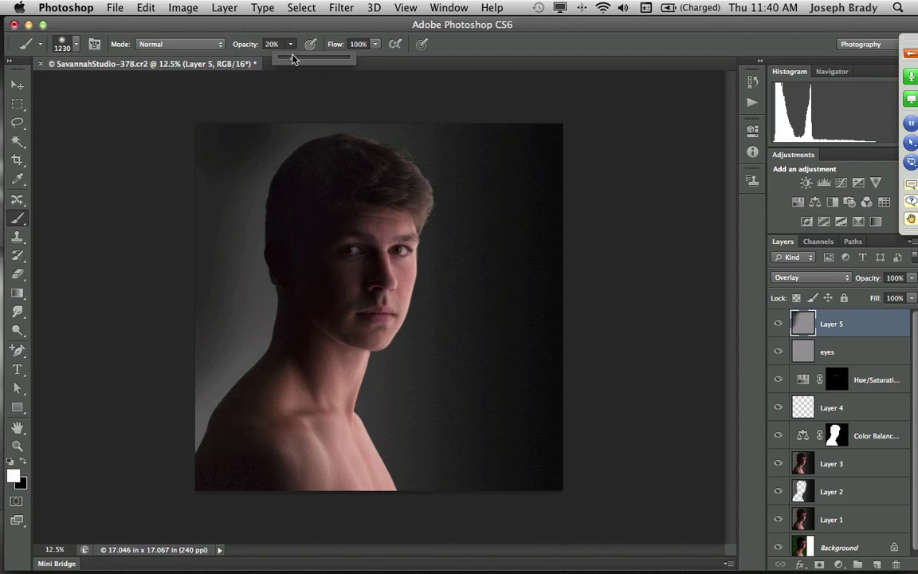
drag(292, 60, 284, 59)
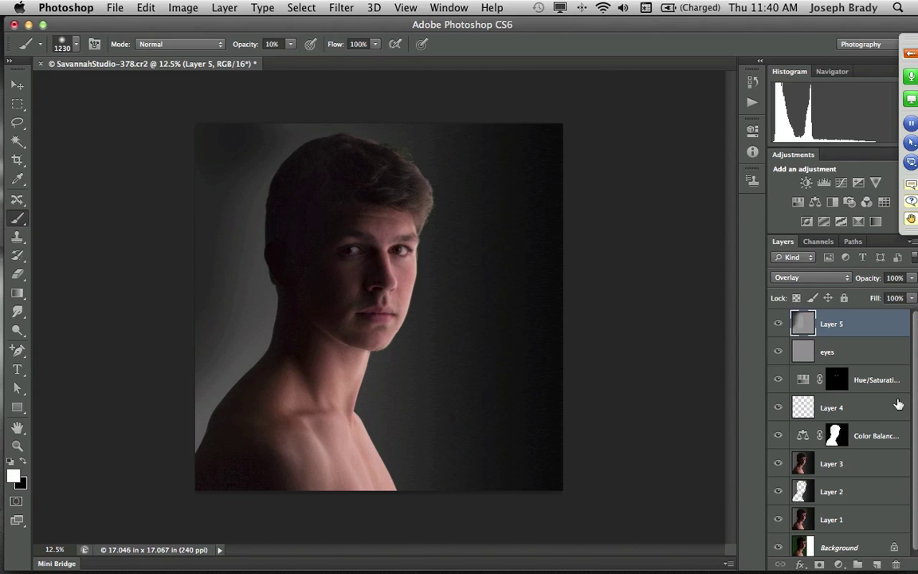
Switch Layer 5 to Normal blending to view its brushwork and smooth the strokes with a Gaussian Blur.
click(804, 277)
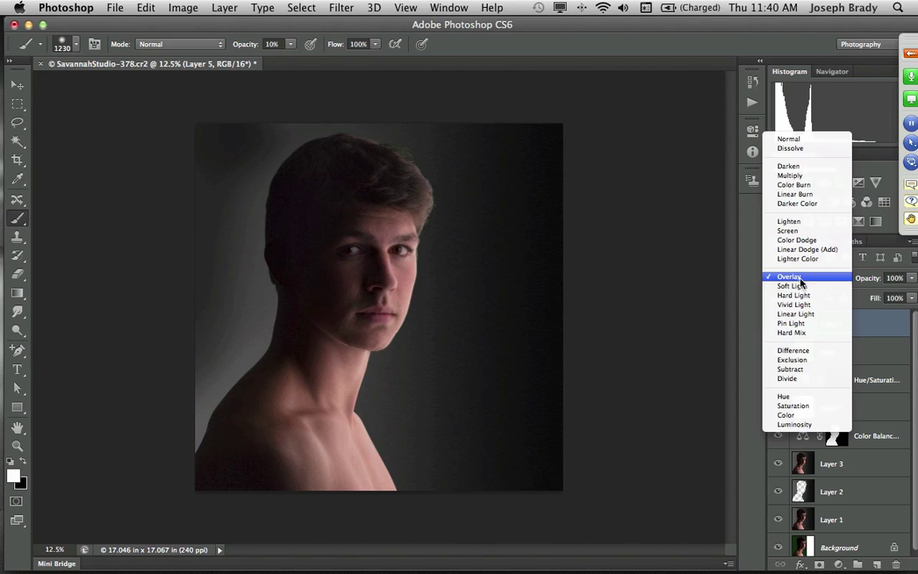
click(804, 141)
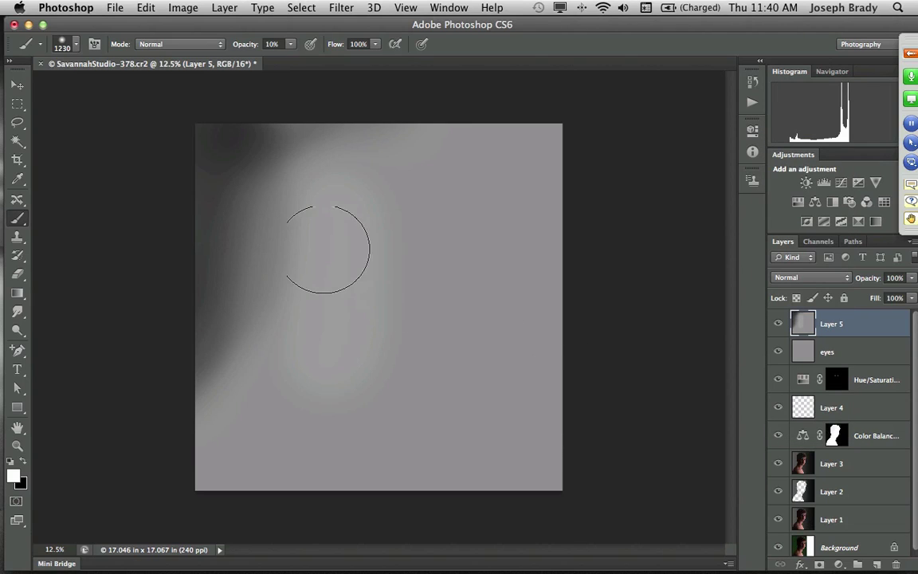
click(306, 8)
mouse_move(338, 10)
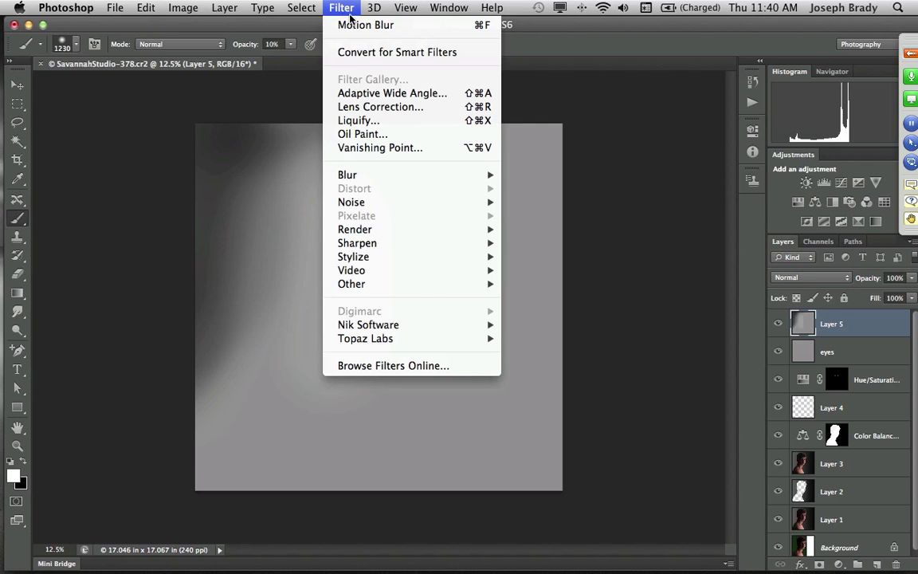
mouse_move(369, 179)
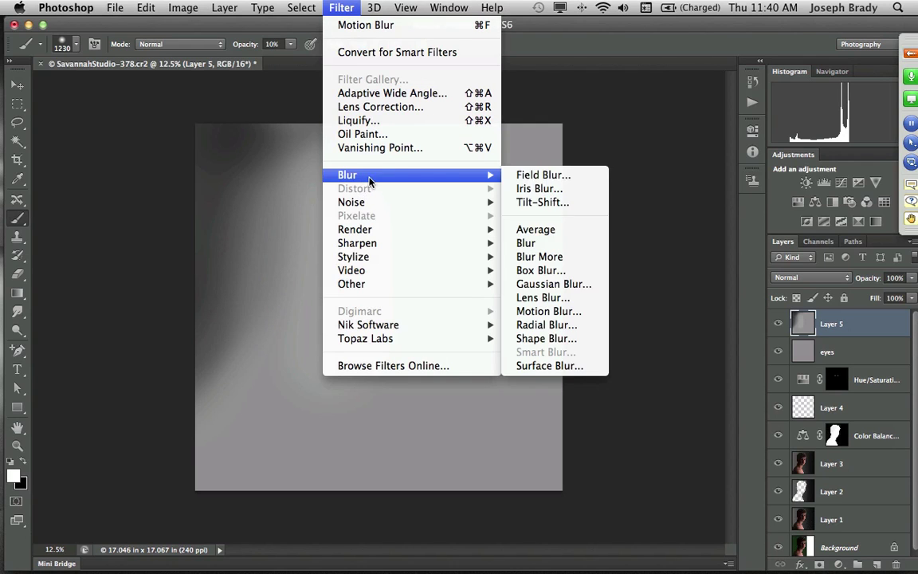
click(550, 283)
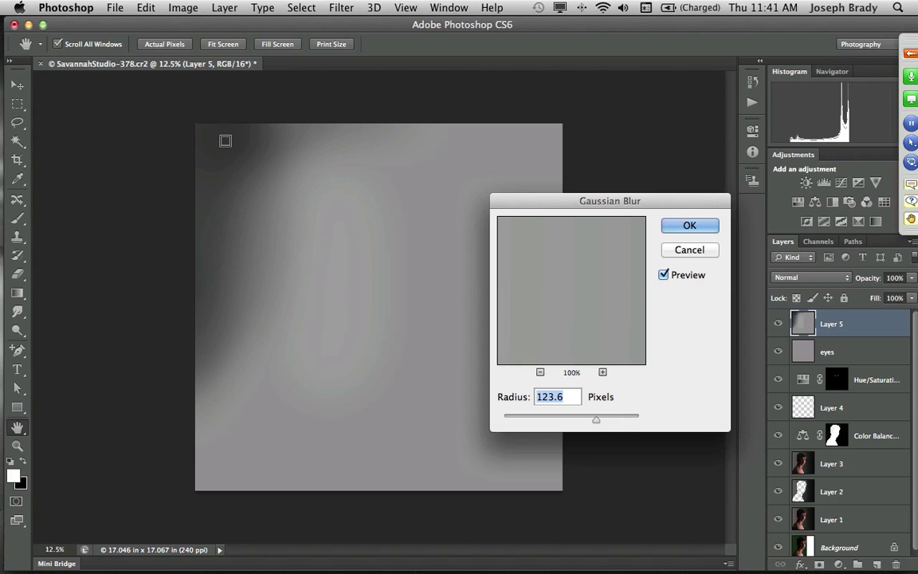
drag(601, 423, 602, 418)
click(689, 226)
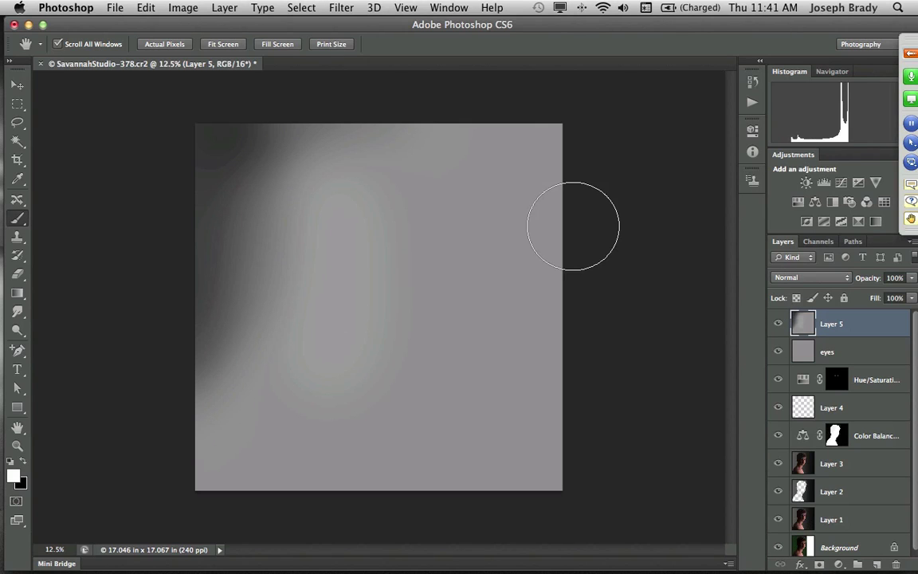
Set the blurred dodge-and-burn layer's blend mode back to Overlay.
click(784, 278)
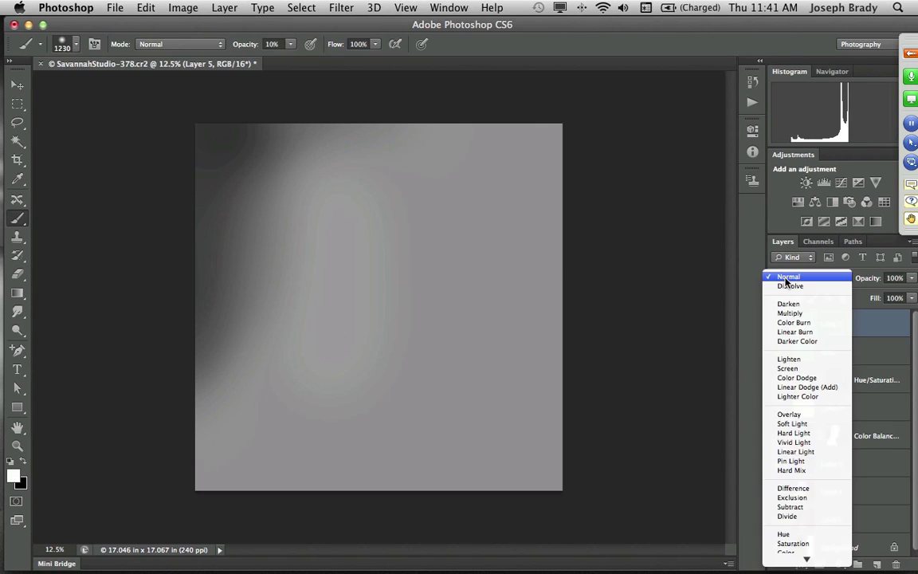
click(791, 413)
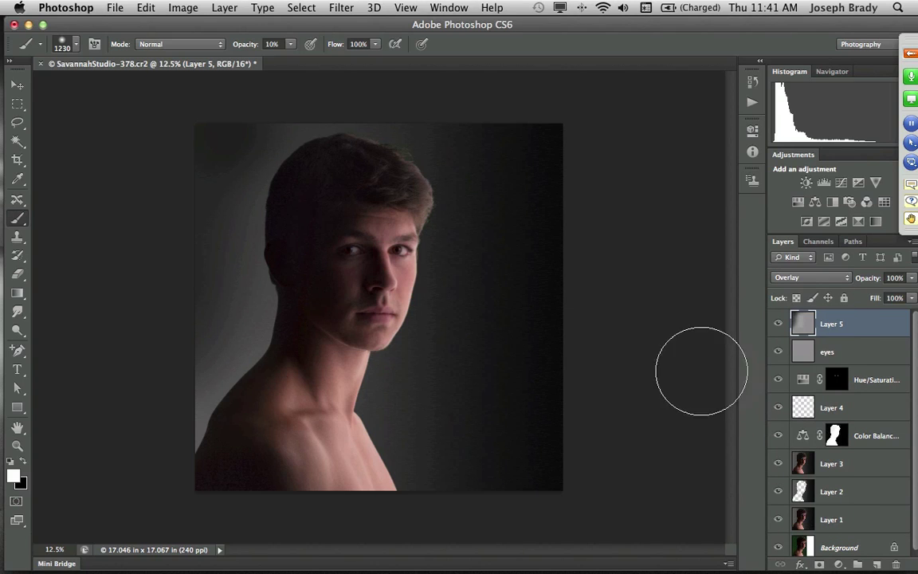
mouse_move(317, 365)
mouse_down()
mouse_move(312, 327)
mouse_move(299, 337)
mouse_up()
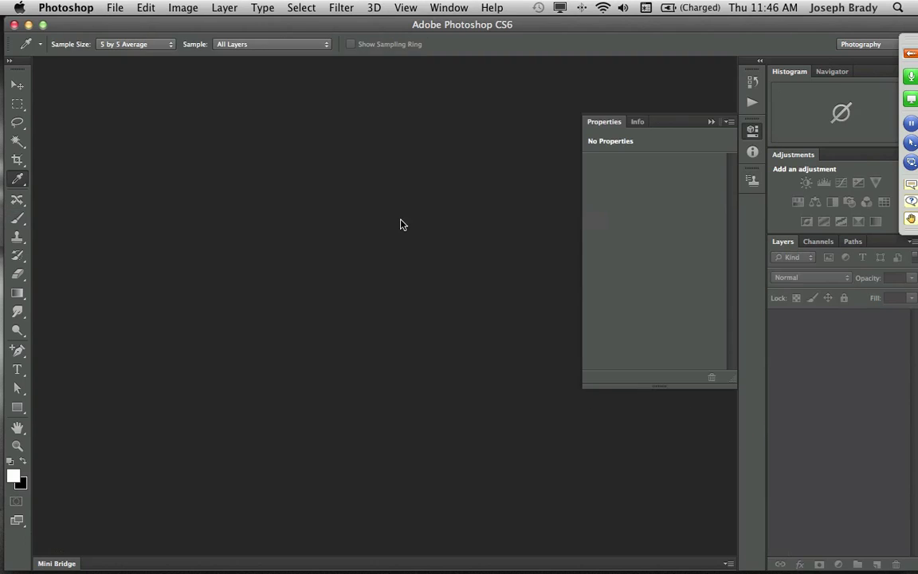
Open the raw portrait _MG_9439.CR2 from the Demo 4 folder within 10-18-12 Images.
key(super+o)
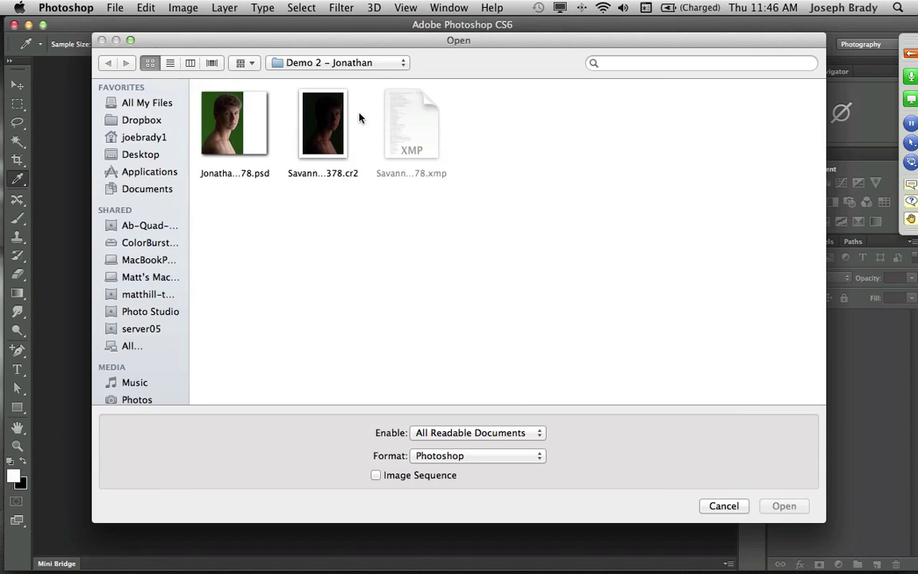
click(353, 64)
click(327, 42)
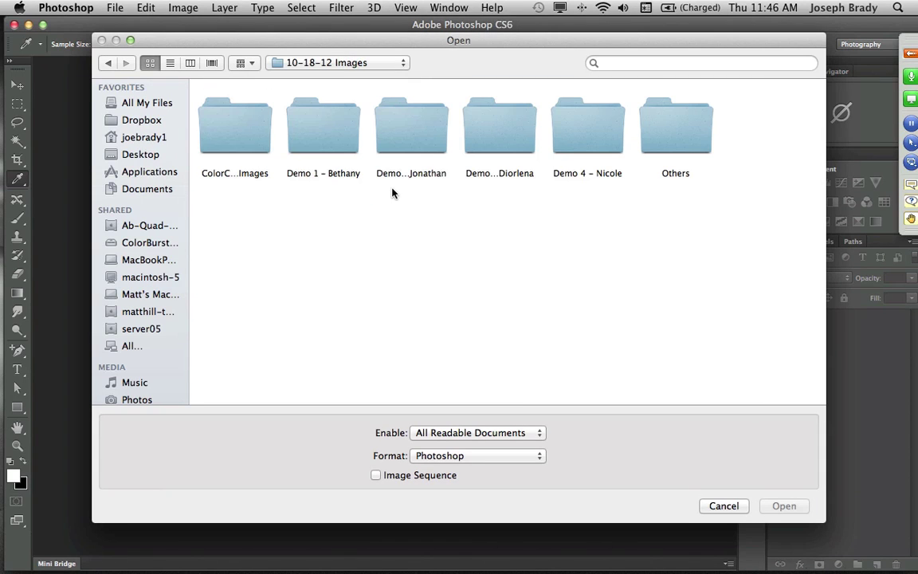
double_click(602, 145)
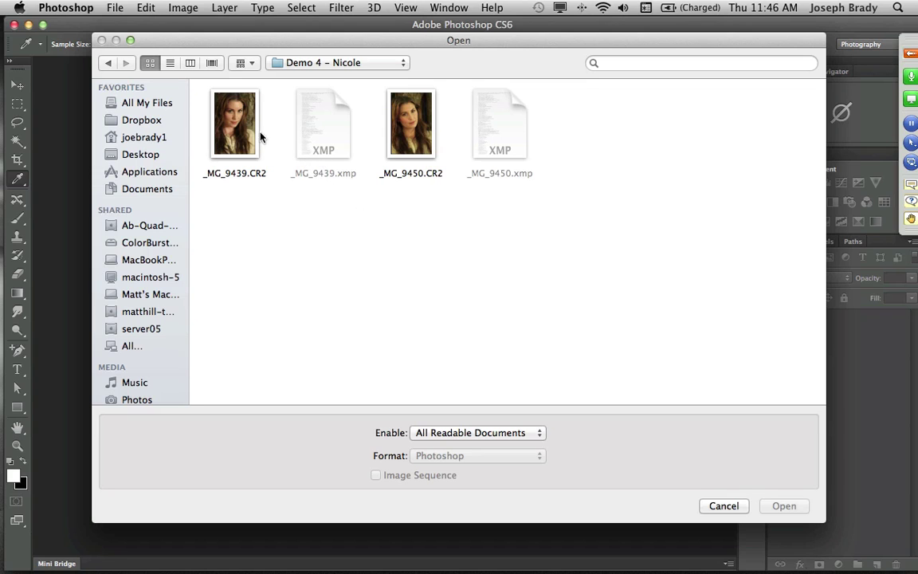
double_click(242, 133)
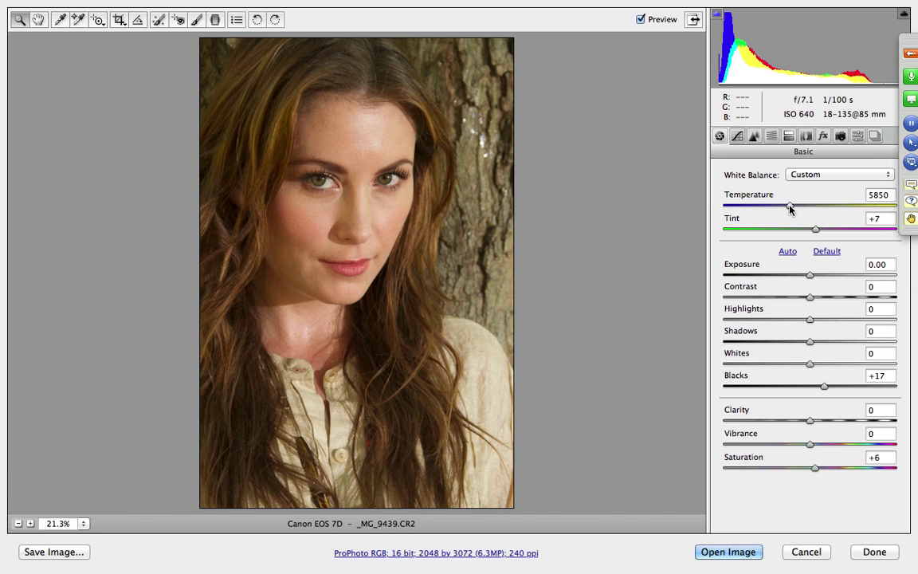
Set the white balance temperature to 5700 and review the available camera calibration profiles, keeping Adobe Standard.
mouse_move(789, 207)
mouse_down()
mouse_move(777, 209)
mouse_move(787, 209)
mouse_up()
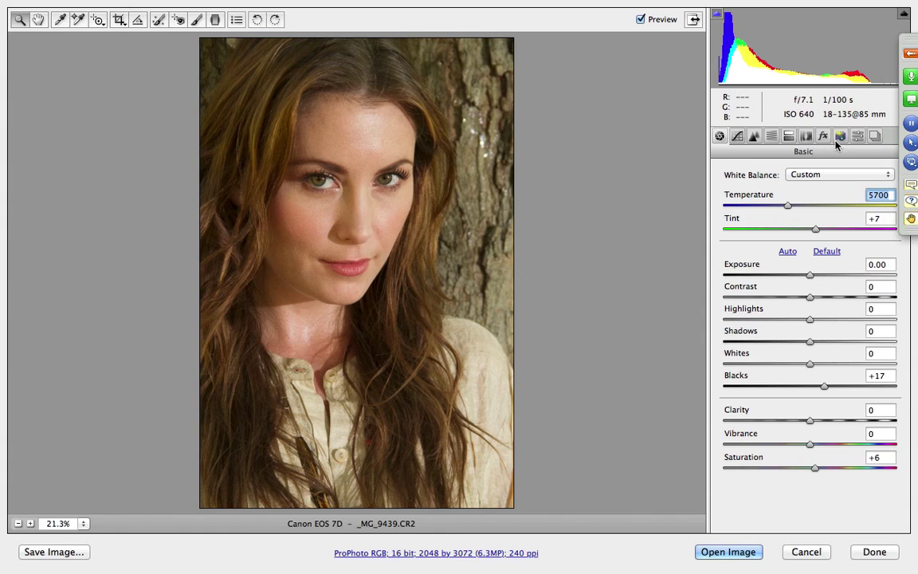
click(838, 139)
click(826, 226)
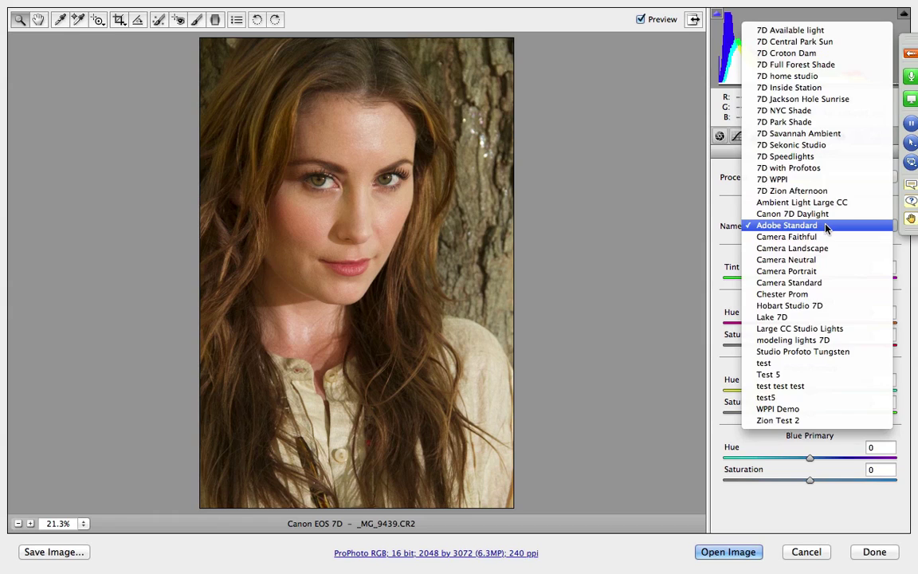
click(729, 226)
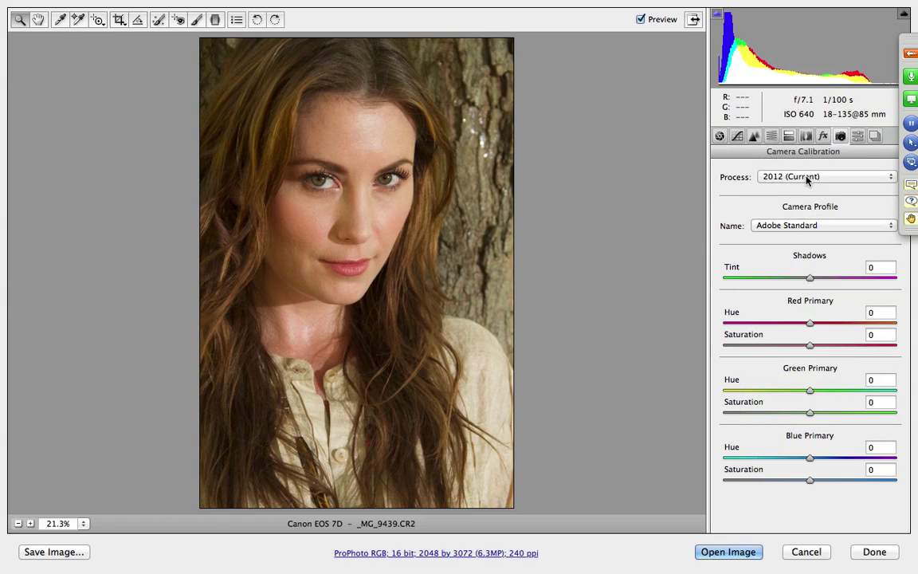
Compare the portrait with and without the Canon lens profile corrections for distortion and vignetting, leaving them disabled.
click(805, 136)
click(731, 168)
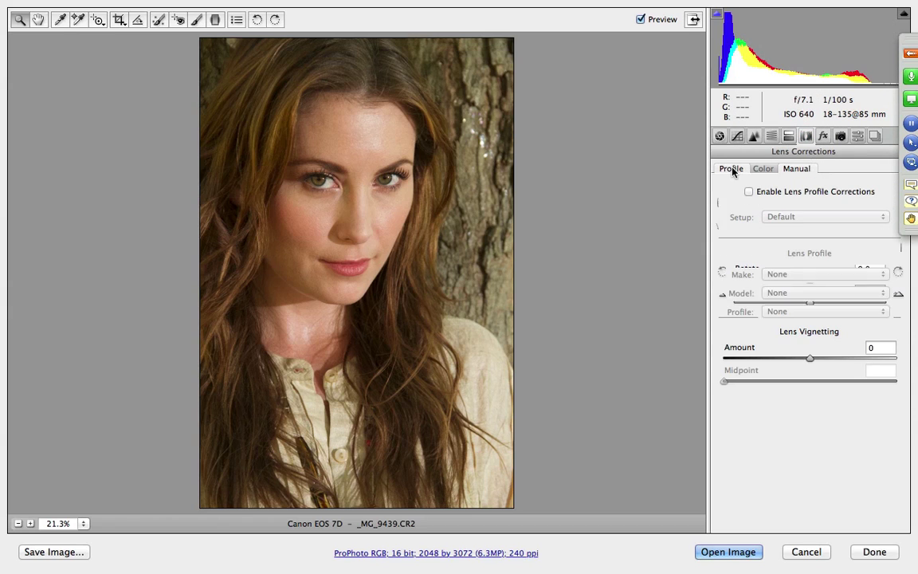
click(749, 193)
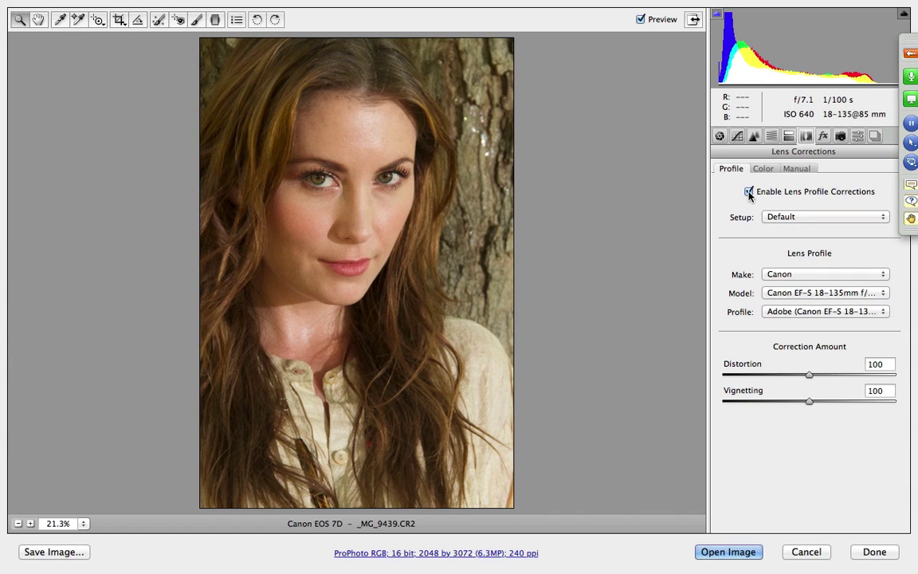
click(749, 192)
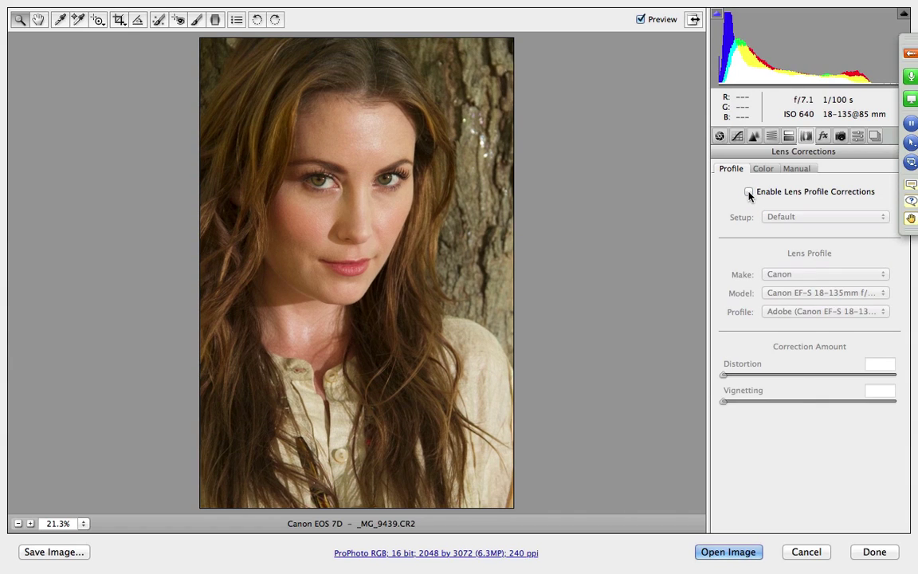
click(749, 192)
click(748, 193)
click(749, 193)
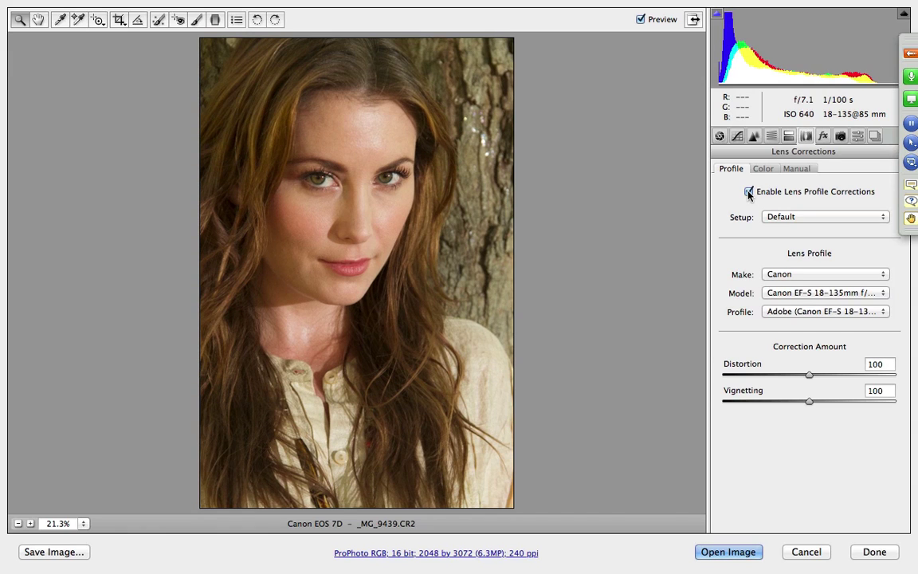
click(749, 193)
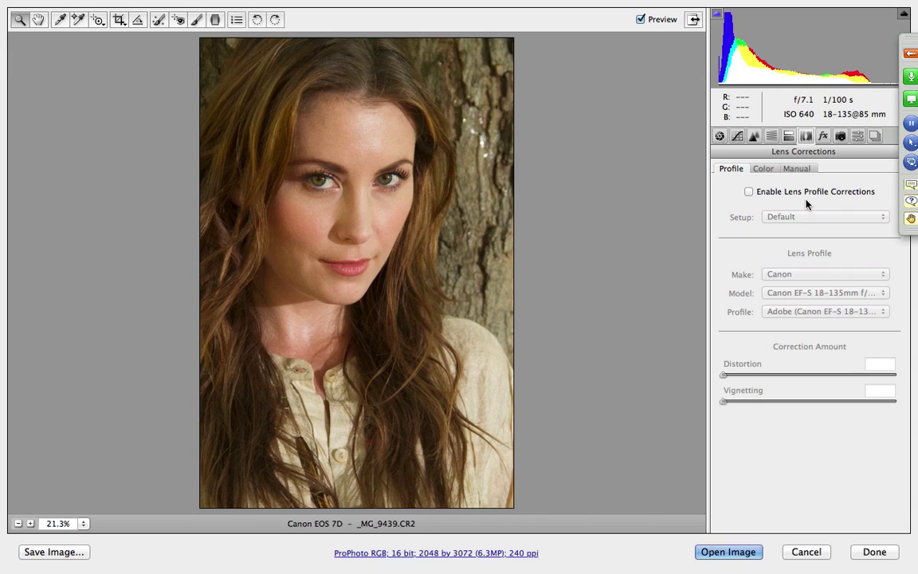
Compare the 7D Speedlights and Adobe Standard camera profiles on the portrait and apply 7D Speedlights.
click(840, 137)
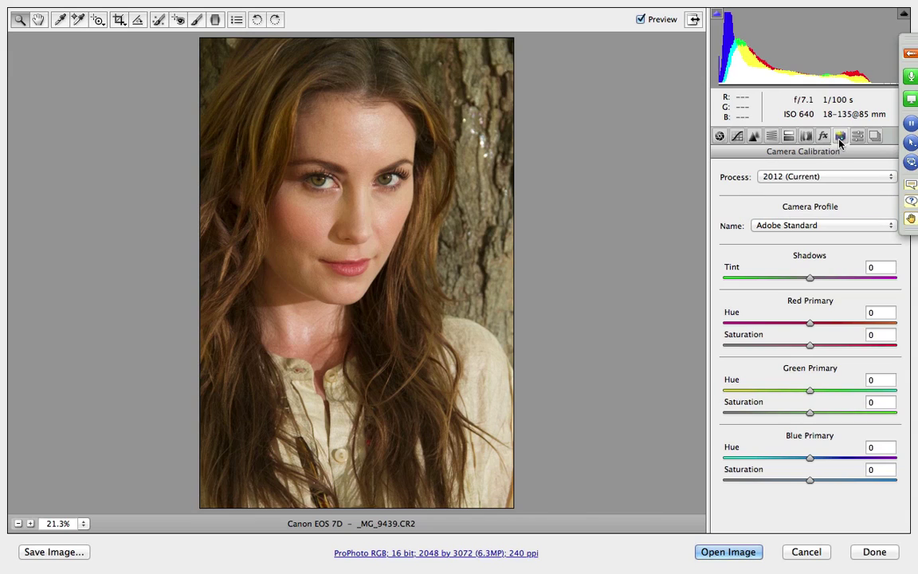
click(833, 225)
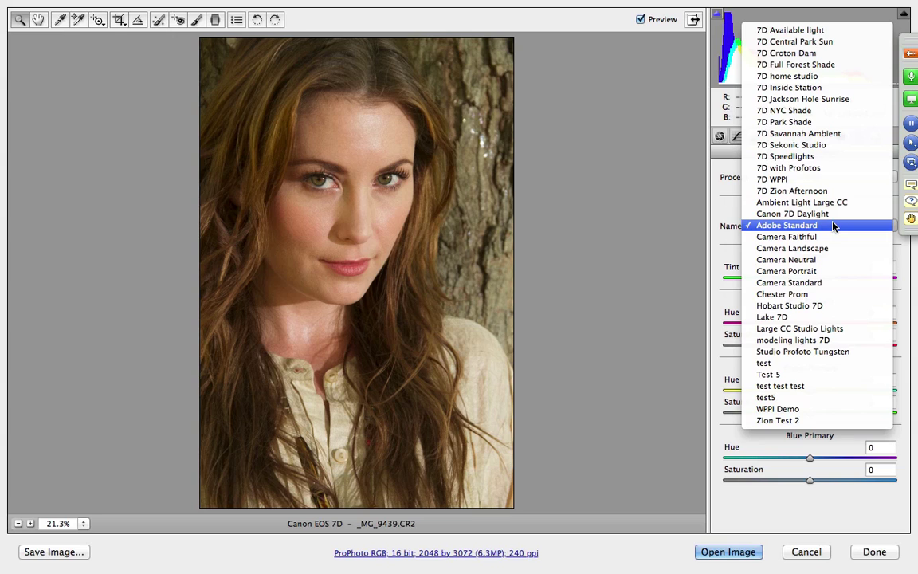
click(825, 158)
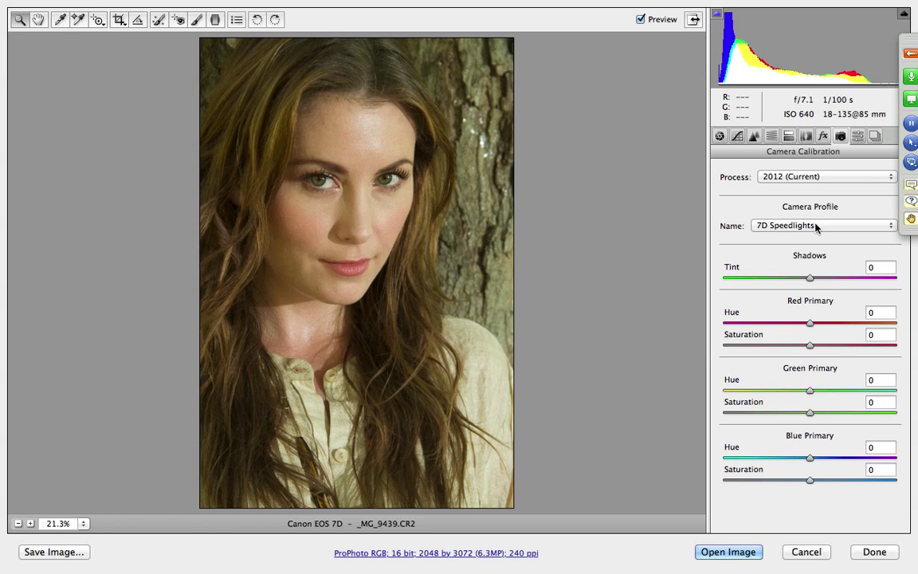
click(757, 225)
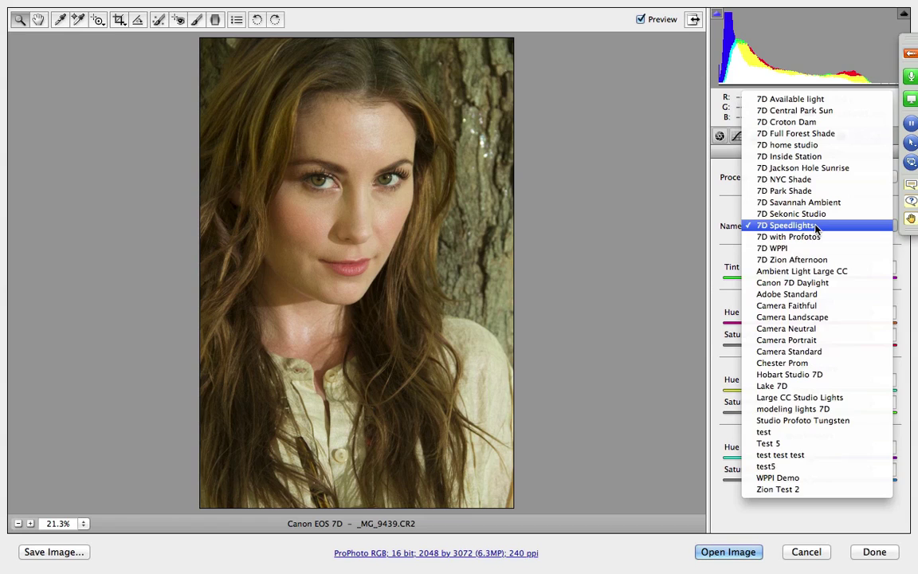
click(825, 294)
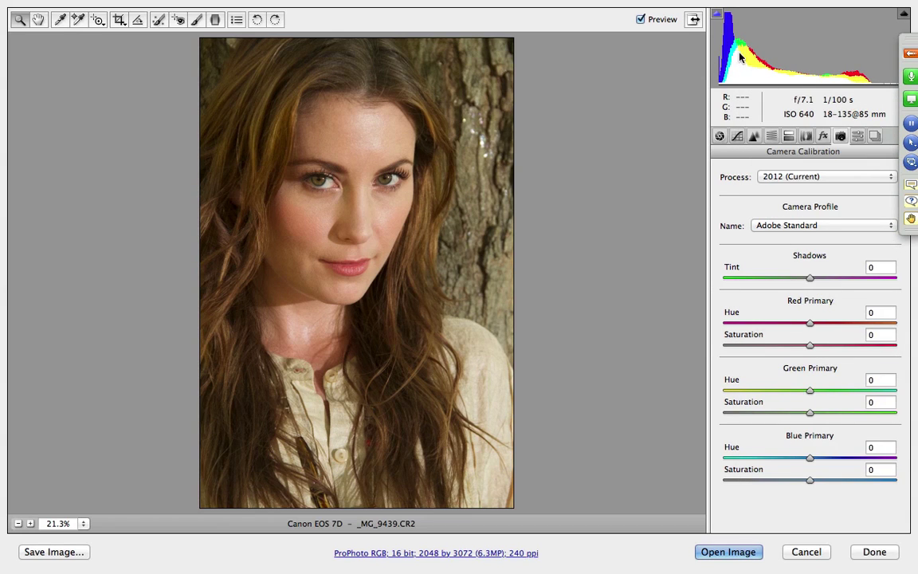
click(799, 227)
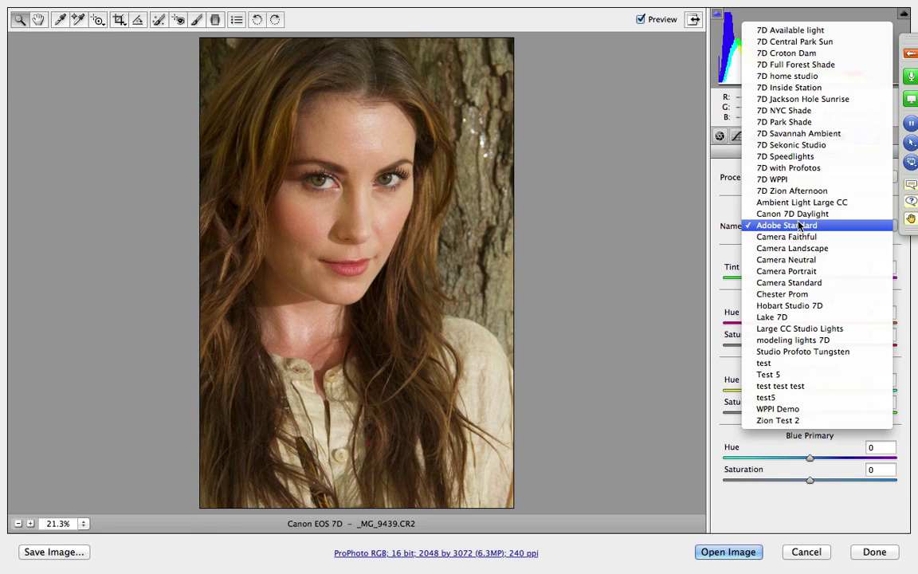
click(809, 156)
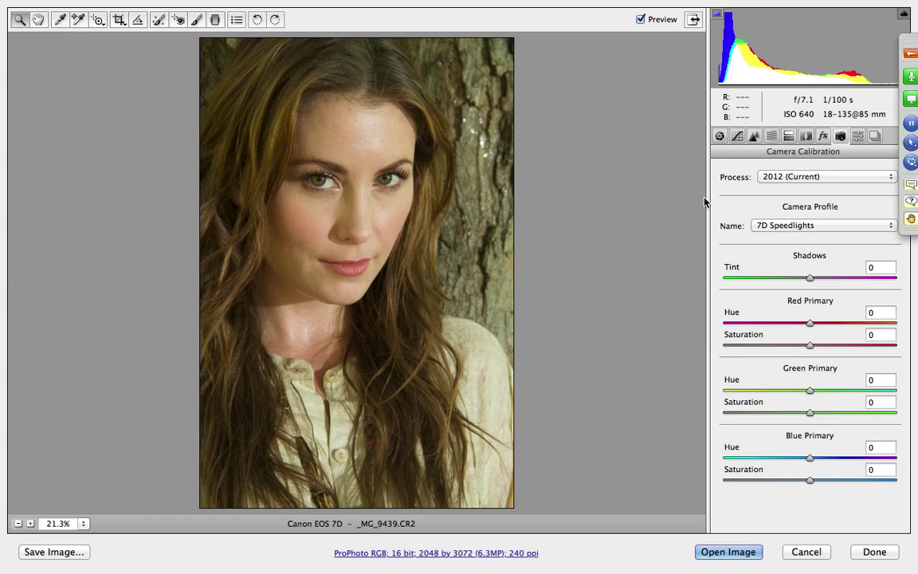
Set the portrait's basic adjustments to Temperature 5950, Vibrance +2 and Clarity +3, keeping Saturation at +6.
click(718, 136)
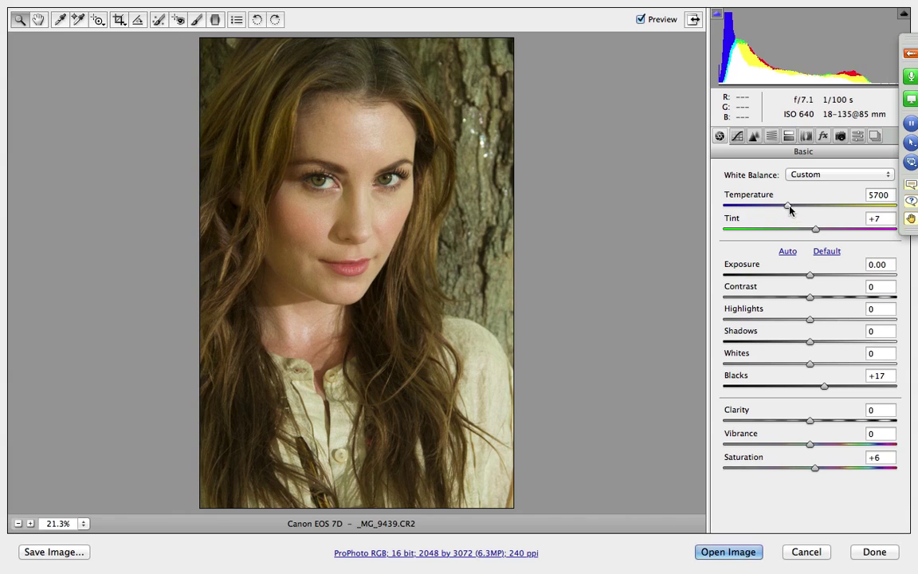
drag(788, 206, 793, 207)
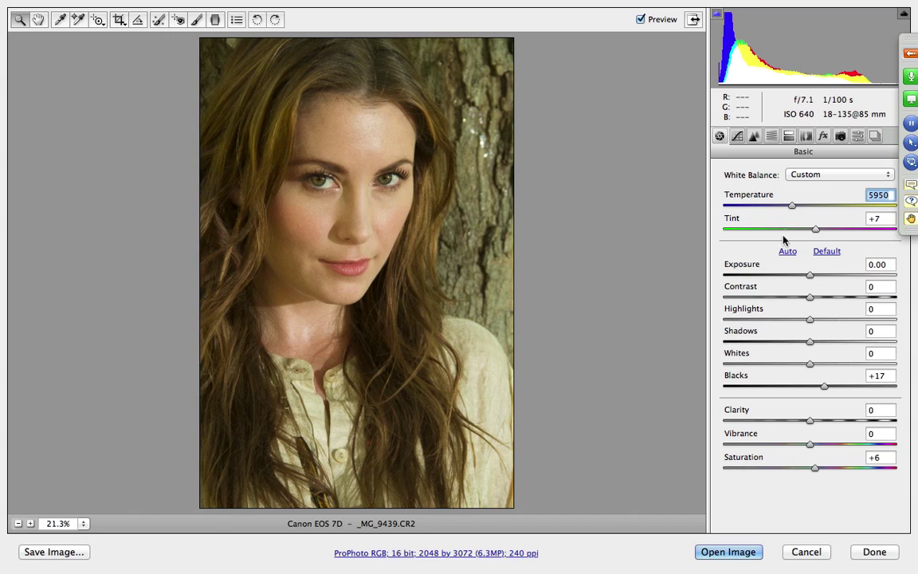
click(814, 468)
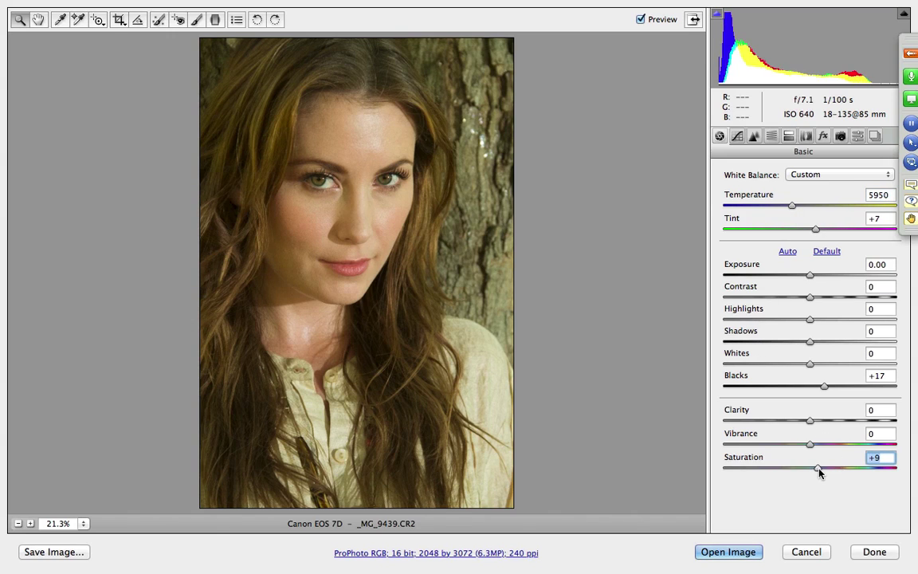
click(816, 468)
click(814, 445)
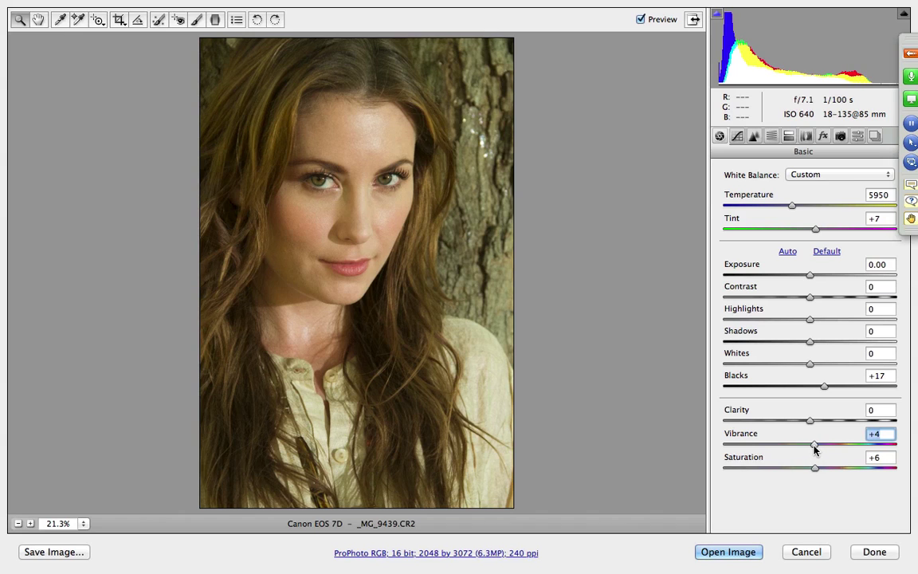
drag(816, 448, 811, 428)
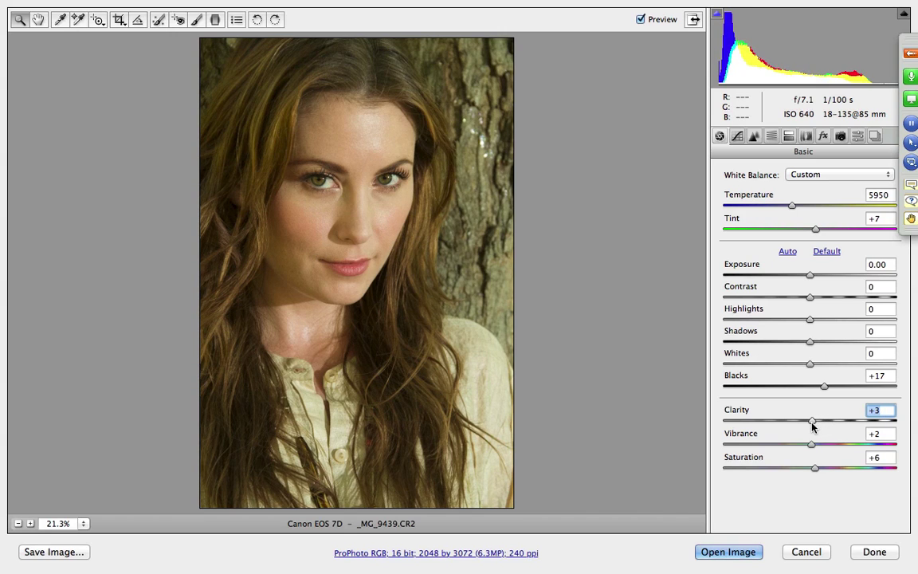
Accept the workflow options with ProPhoto RGB and 16 Bits/Channel, and open the raw image in Photoshop.
click(498, 552)
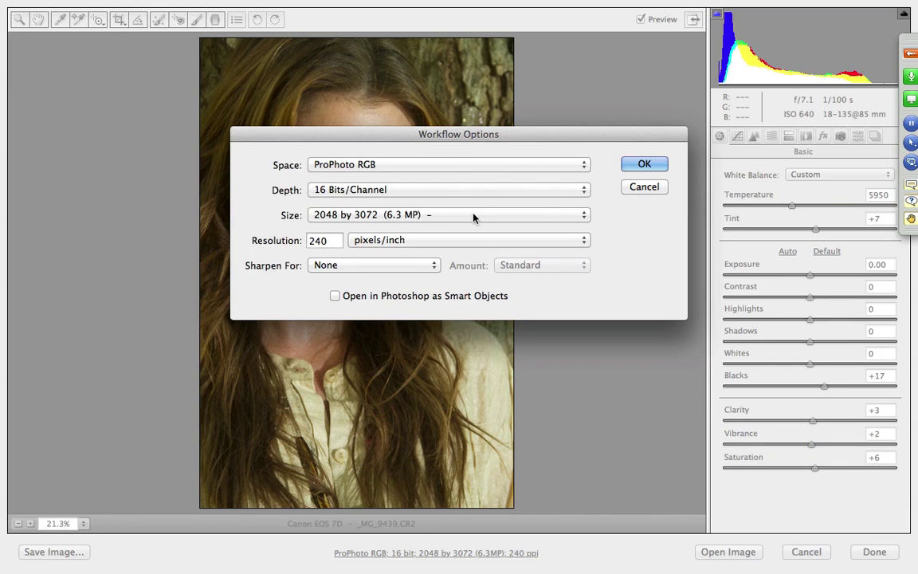
click(641, 166)
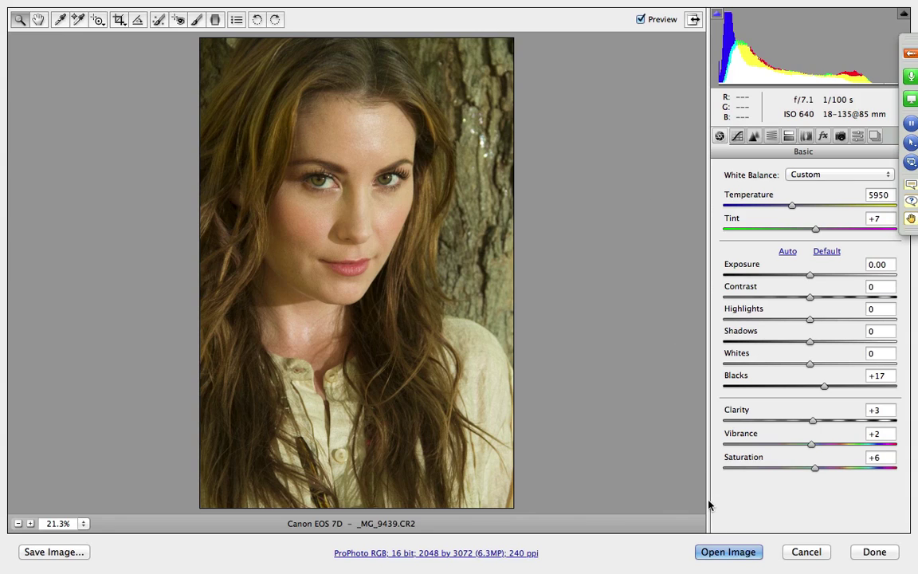
click(727, 551)
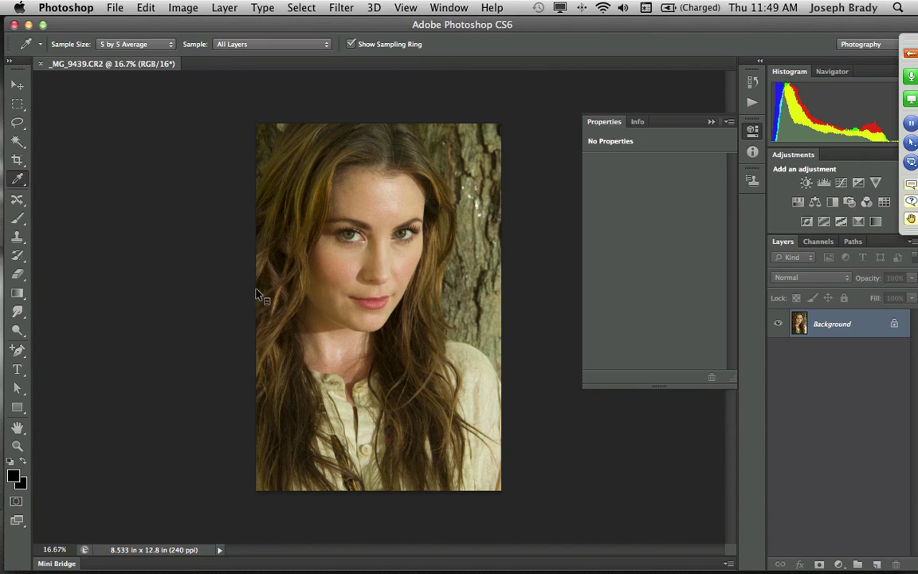
right_click(354, 291)
click(299, 205)
click(17, 255)
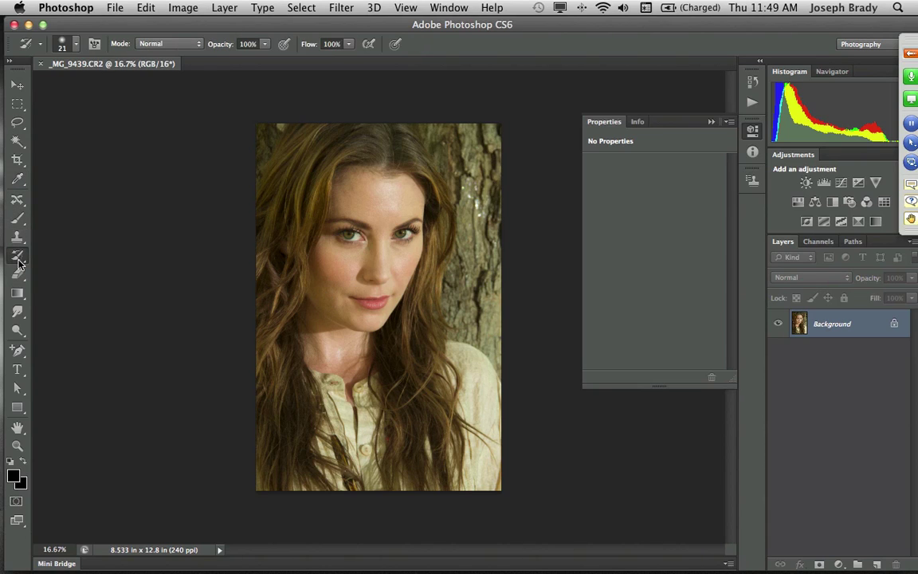
click(18, 217)
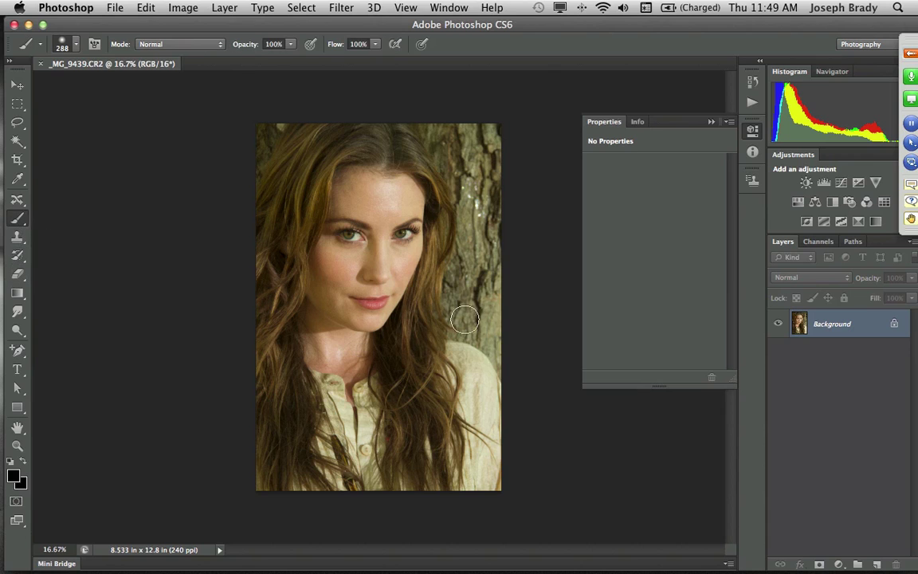
mouse_move(394, 297)
mouse_down()
mouse_move(496, 297)
mouse_move(442, 298)
mouse_move(471, 296)
mouse_move(431, 209)
mouse_move(439, 330)
mouse_move(425, 232)
mouse_move(373, 231)
mouse_up()
click(17, 445)
click(708, 123)
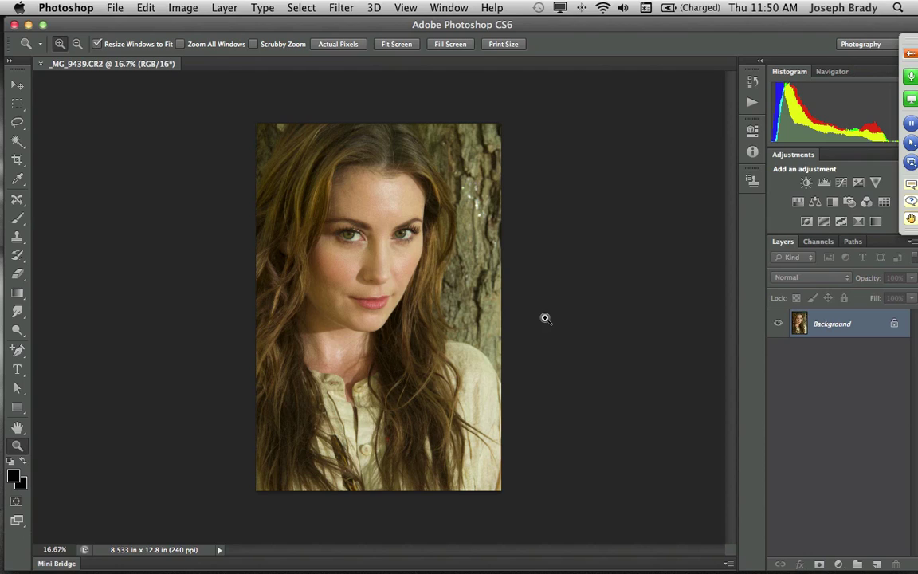
Add a Color Balance adjustment layer and set its midtones to -9 for Cyan–Red and +12 for Yellow–Blue.
click(838, 566)
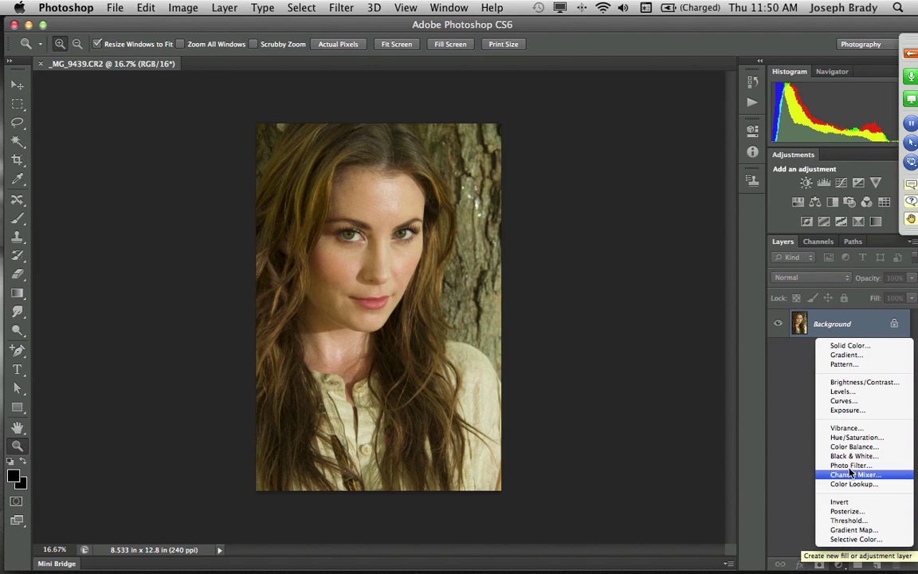
click(880, 448)
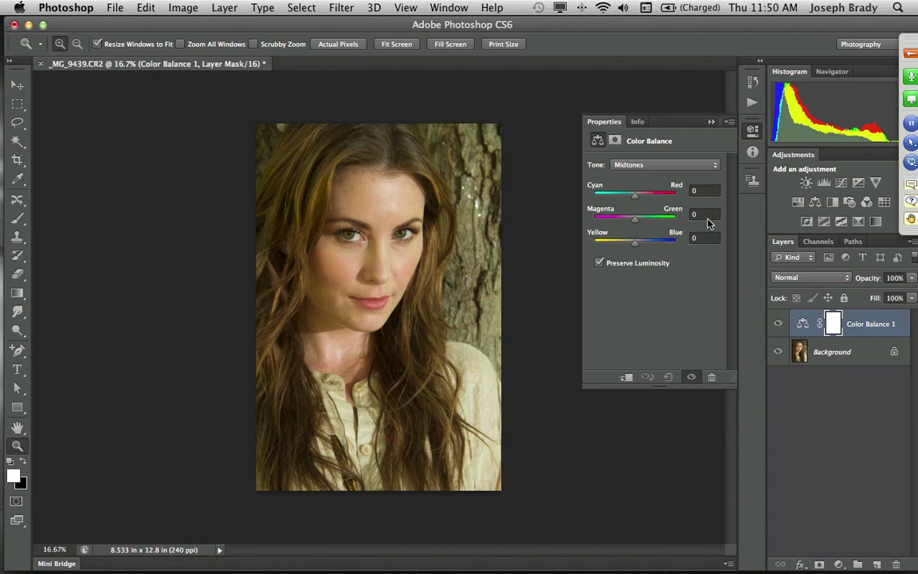
click(652, 194)
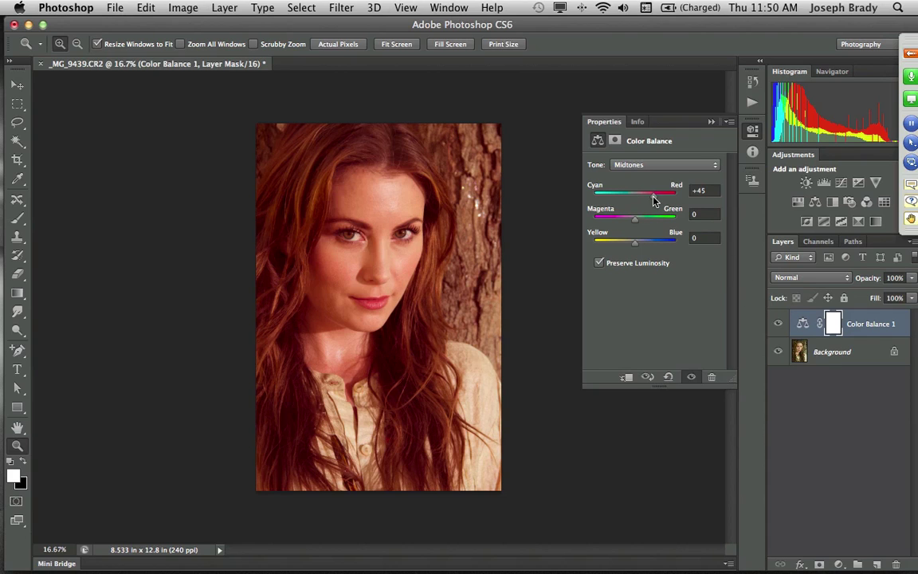
click(613, 195)
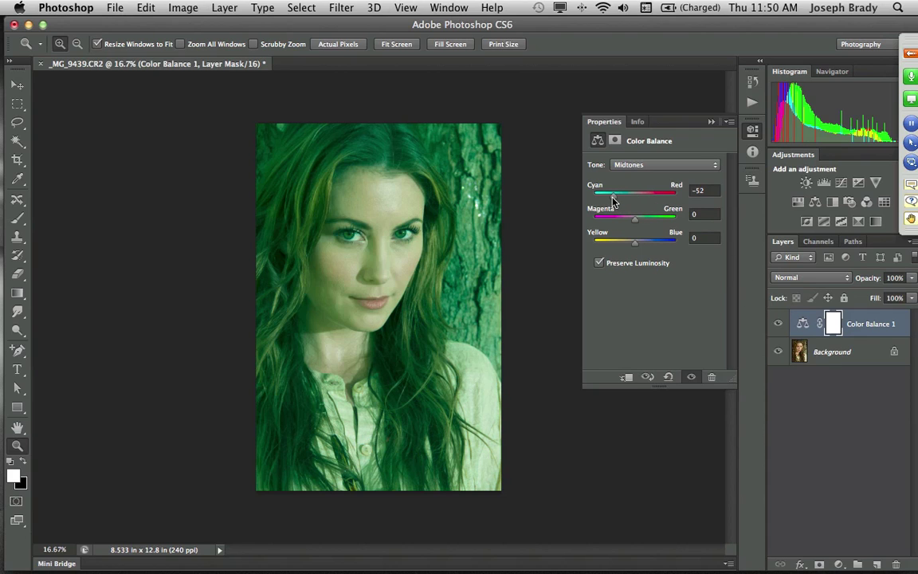
drag(613, 200, 649, 201)
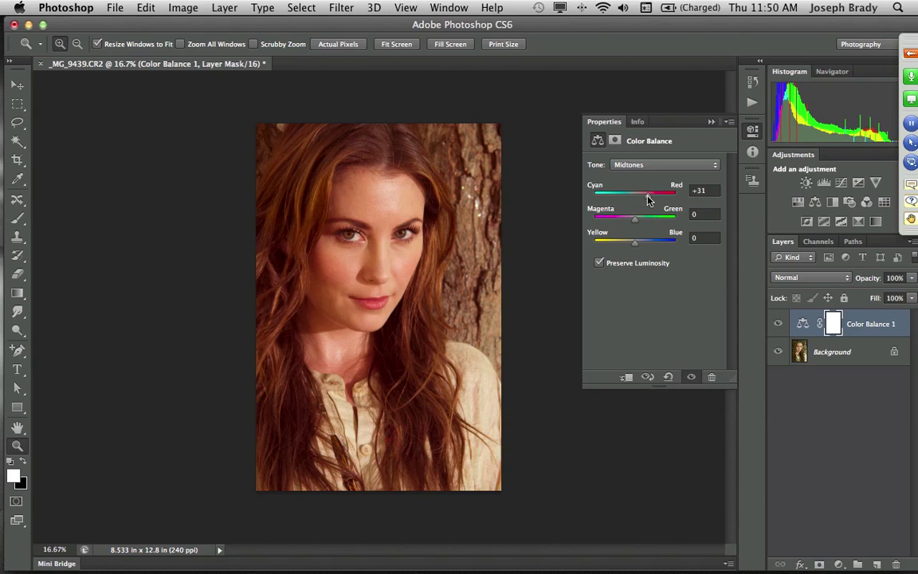
click(630, 199)
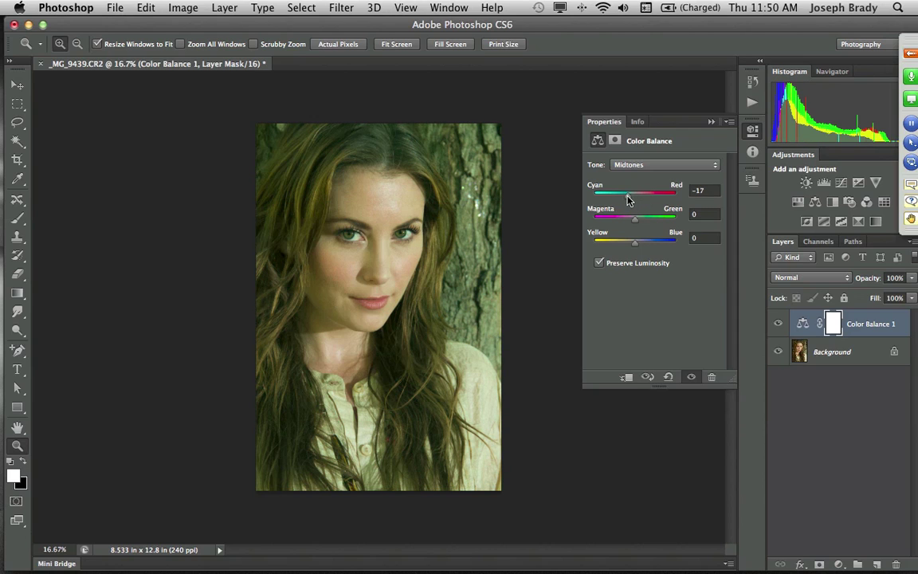
drag(629, 199, 630, 200)
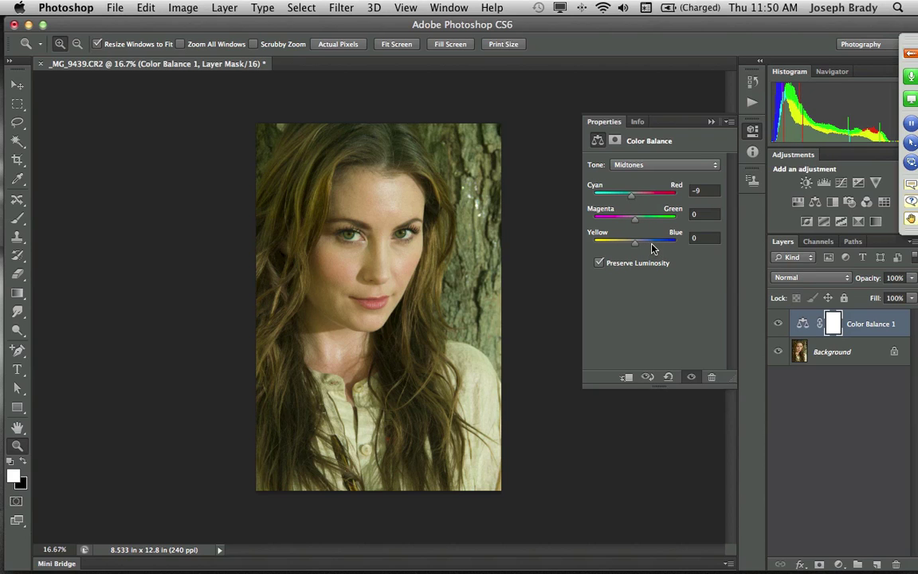
mouse_move(652, 248)
mouse_down()
mouse_move(620, 247)
mouse_move(639, 248)
mouse_up()
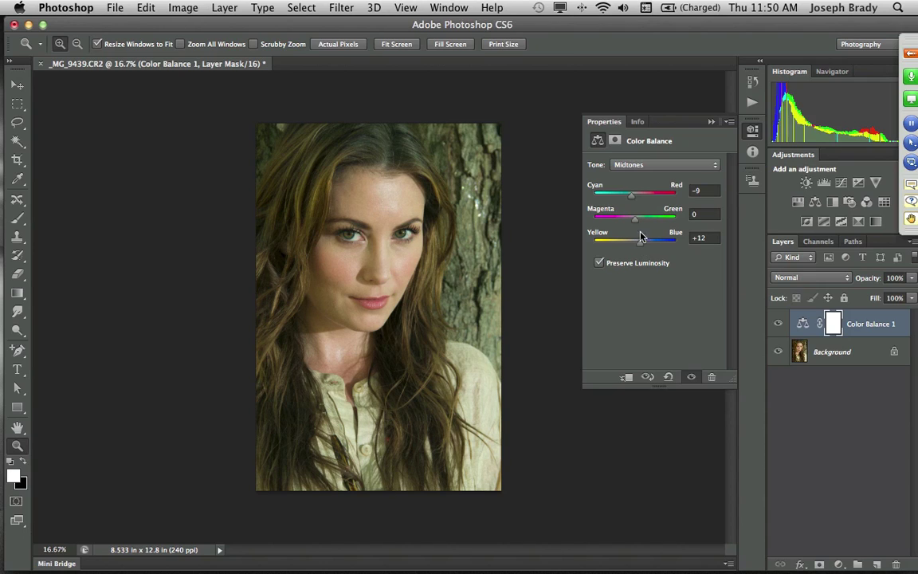
Set the Color Balance highlights to -5 for Cyan–Red and +3 for Yellow–Blue.
click(639, 164)
click(639, 179)
click(654, 196)
click(620, 196)
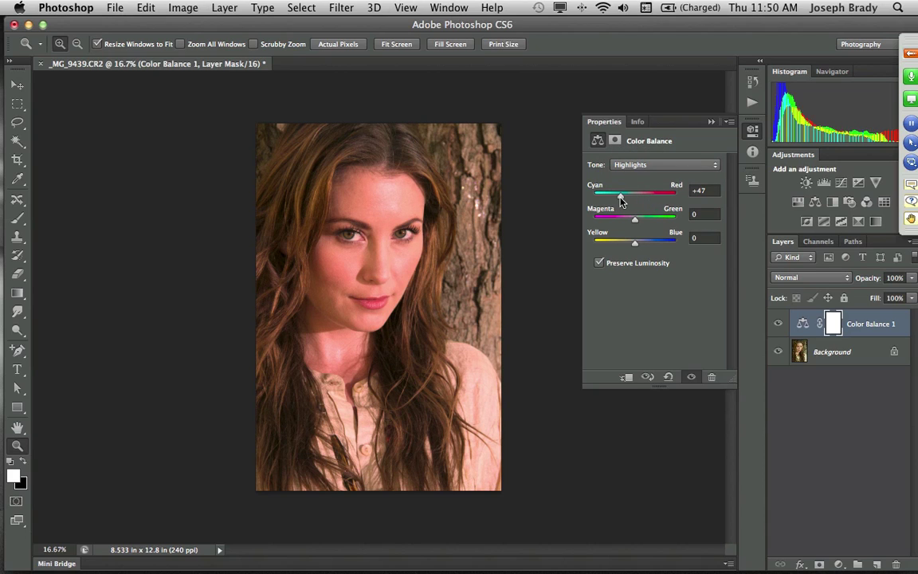
click(635, 196)
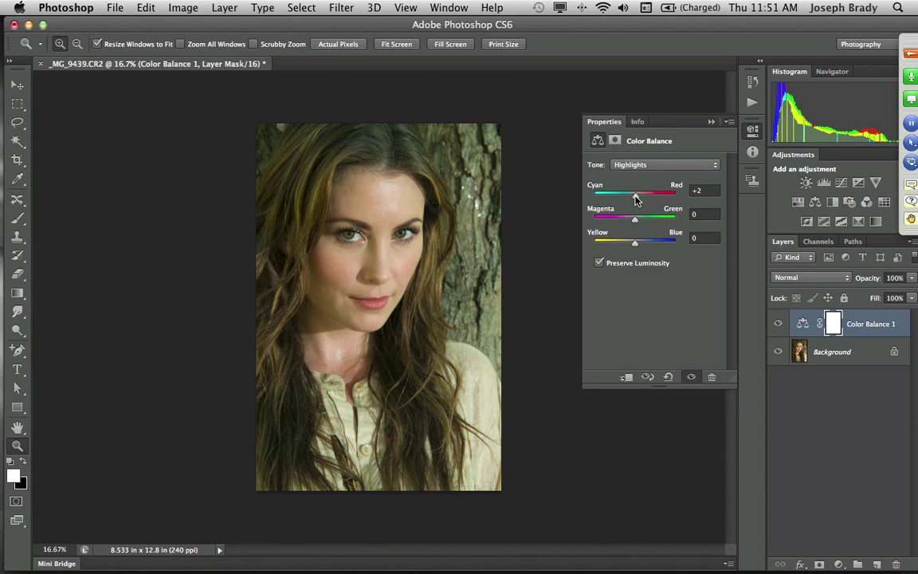
click(633, 196)
click(652, 243)
drag(651, 243, 616, 245)
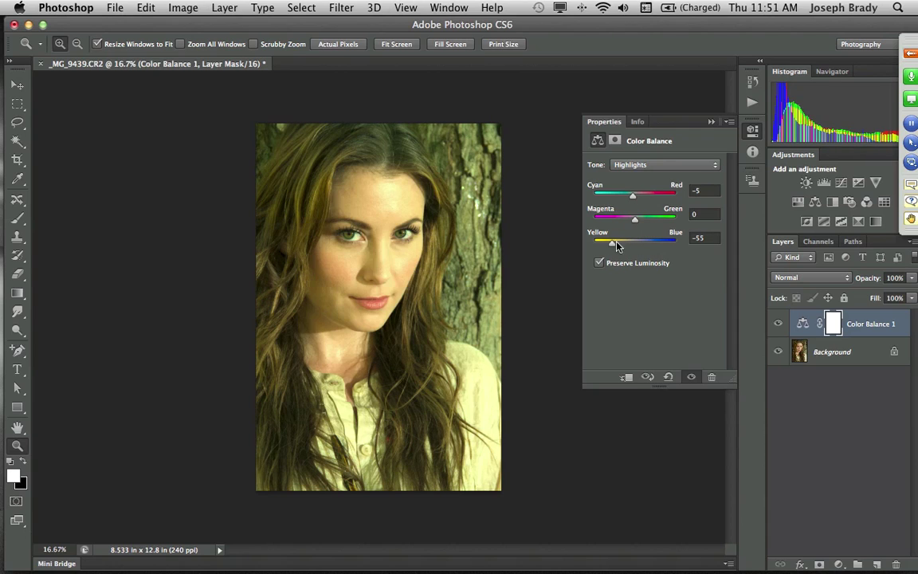
click(652, 242)
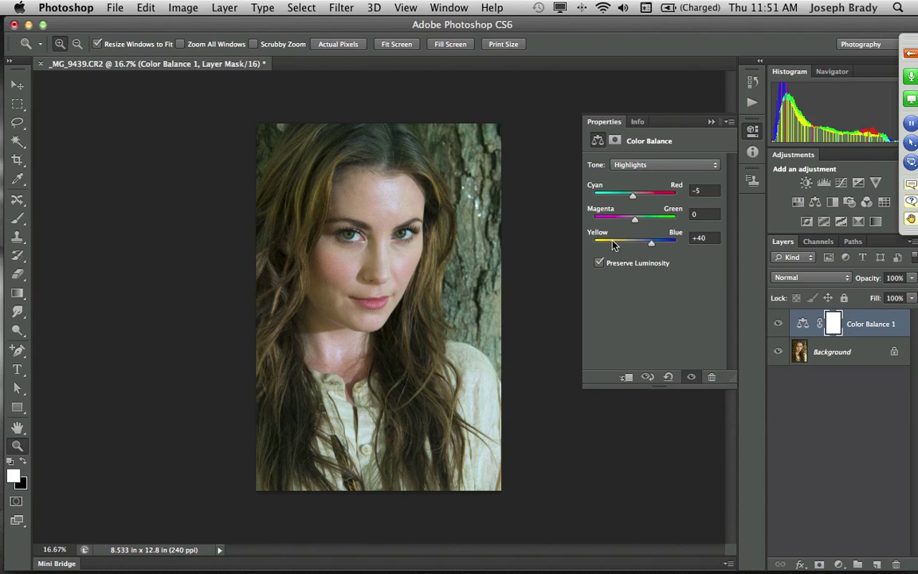
click(614, 244)
click(637, 245)
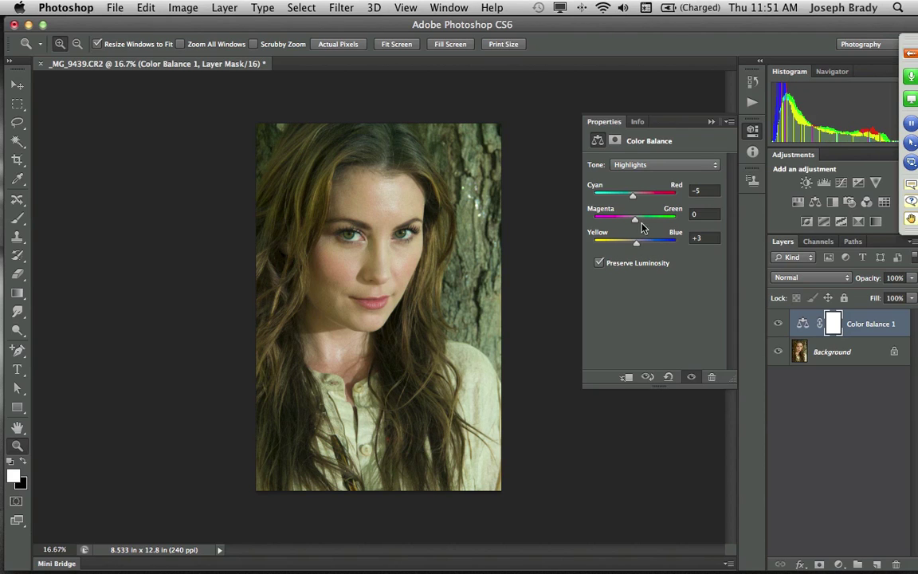
Set the Color Balance shadows to -5 for Cyan–Red and 0 for Yellow–Blue.
click(645, 165)
click(647, 149)
click(653, 193)
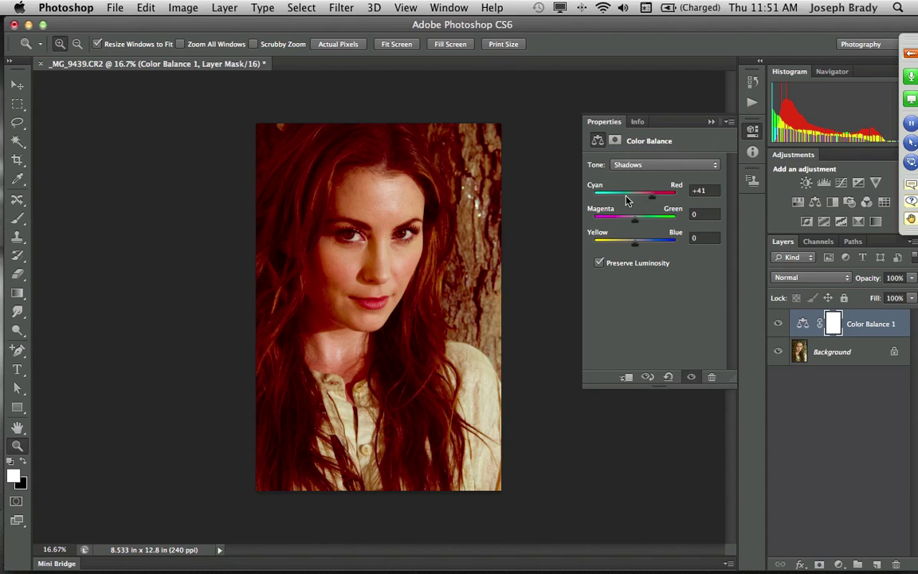
click(613, 197)
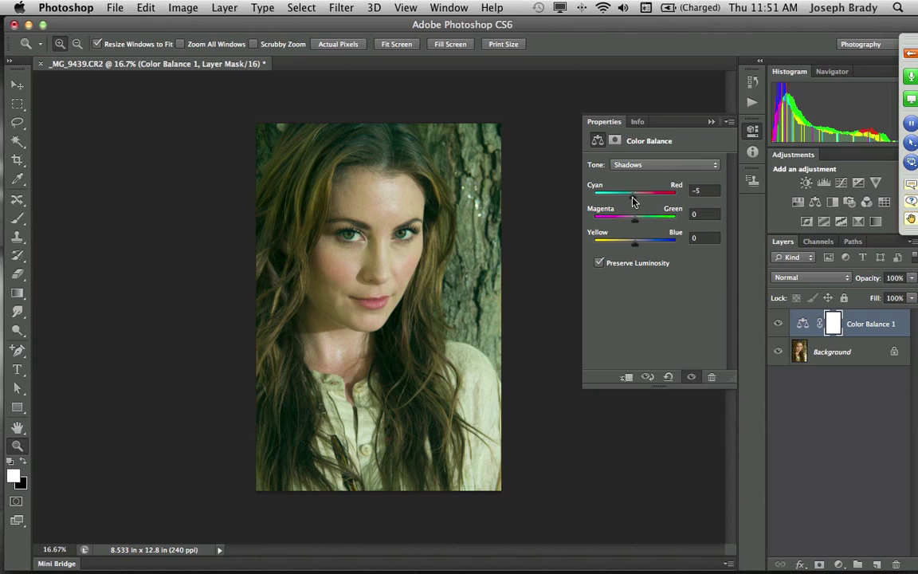
click(653, 239)
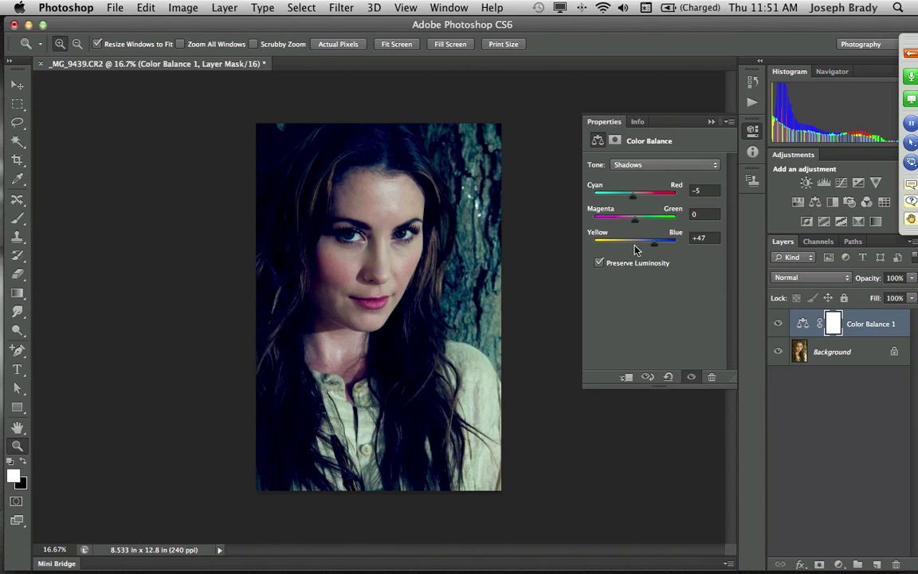
click(618, 239)
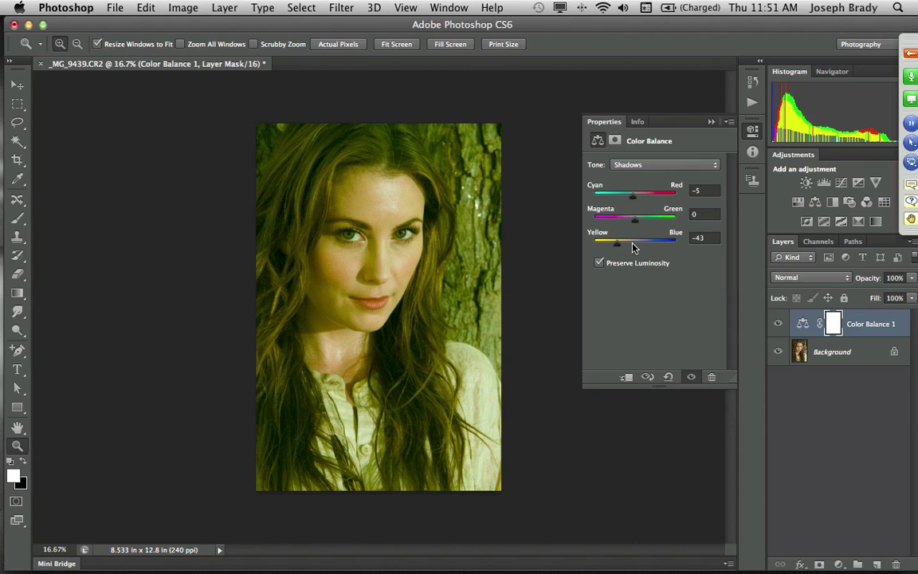
click(634, 242)
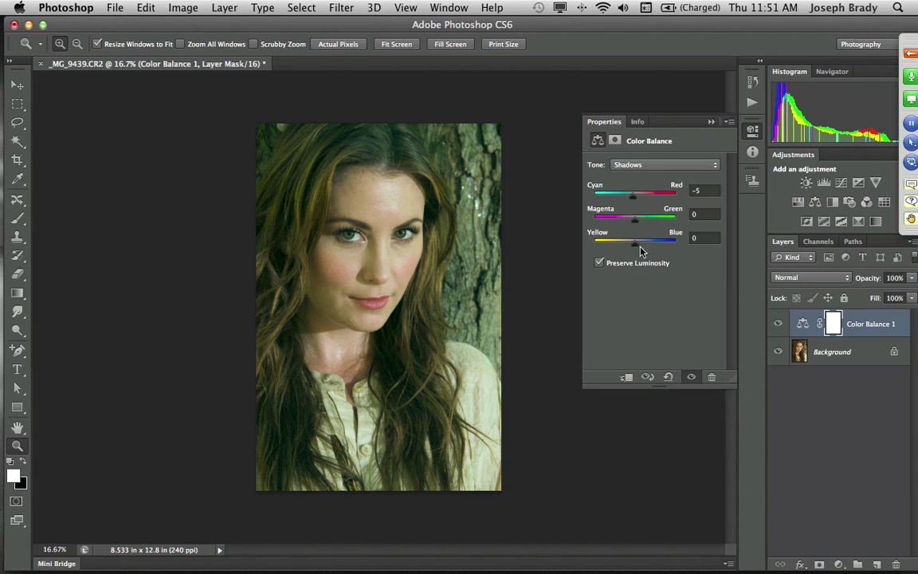
Compare the portrait with and without the Color Balance adjustment, leaving the layer shown.
click(778, 325)
click(779, 325)
click(778, 325)
click(778, 325)
click(778, 325)
Add a Hue/Saturation adjustment layer above Color Balance and set its master Saturation to +19.
click(838, 564)
click(841, 438)
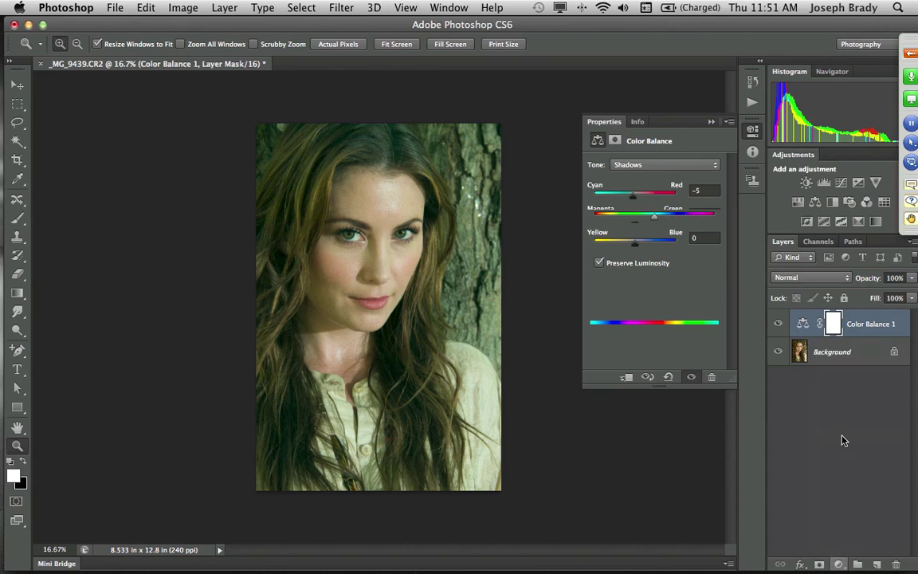
drag(666, 247, 664, 246)
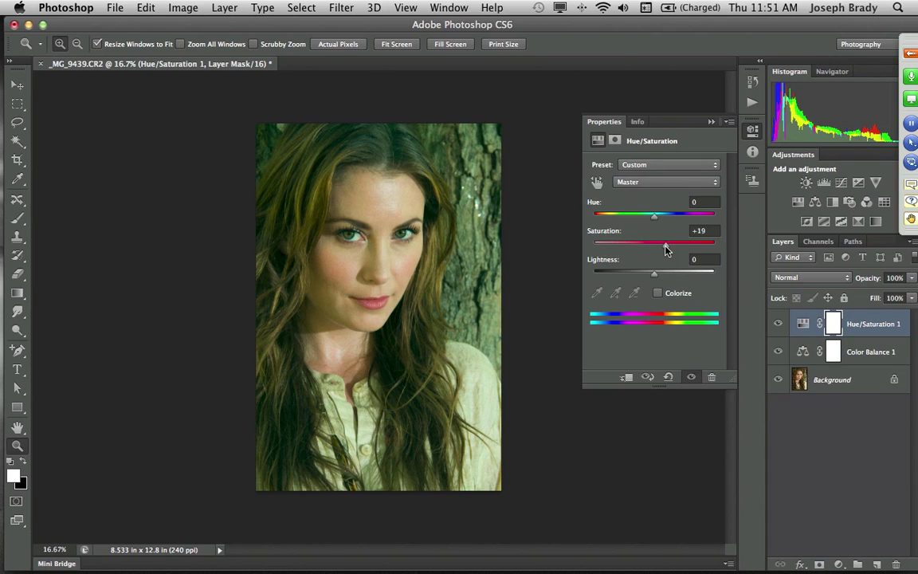
click(709, 123)
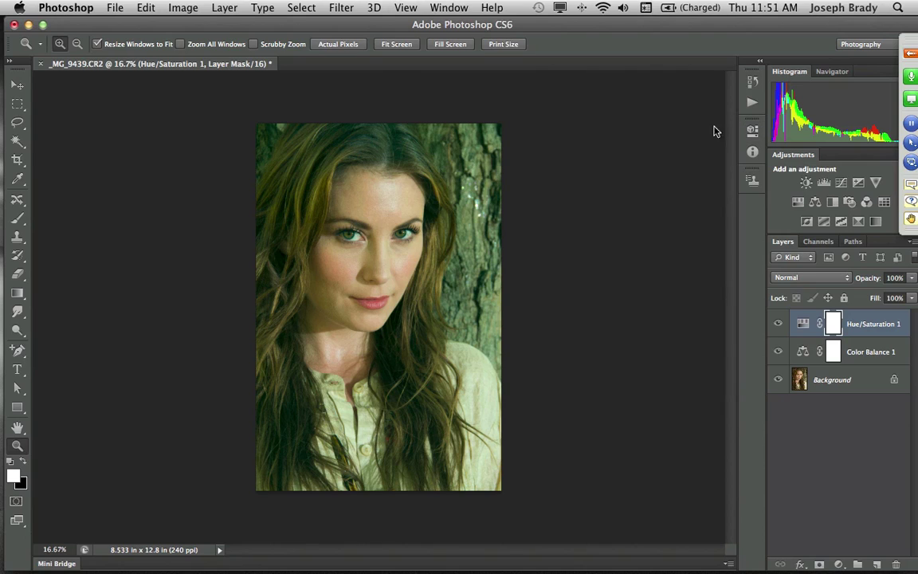
Hide and show the Color Balance layer beneath Hue/Saturation to compare the portrait's color.
click(778, 353)
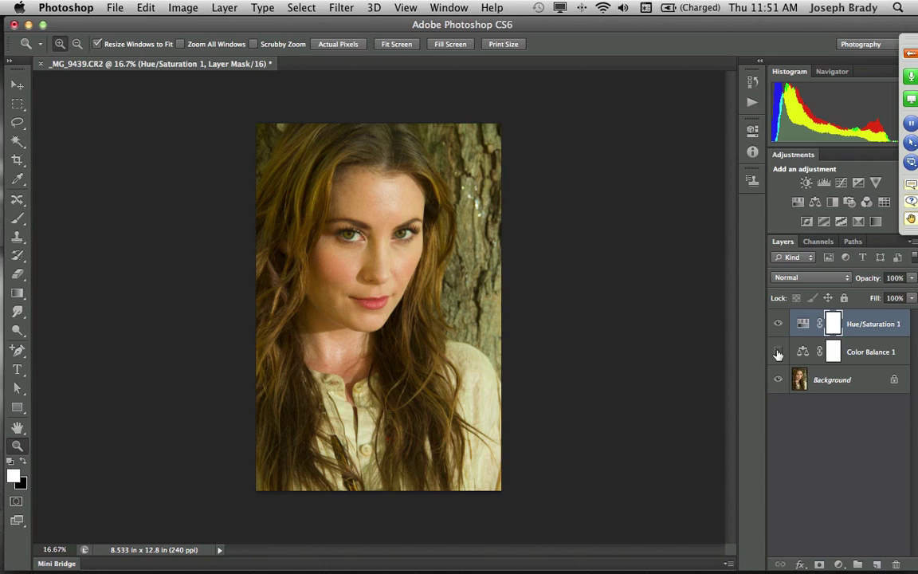
click(778, 353)
click(778, 353)
click(778, 353)
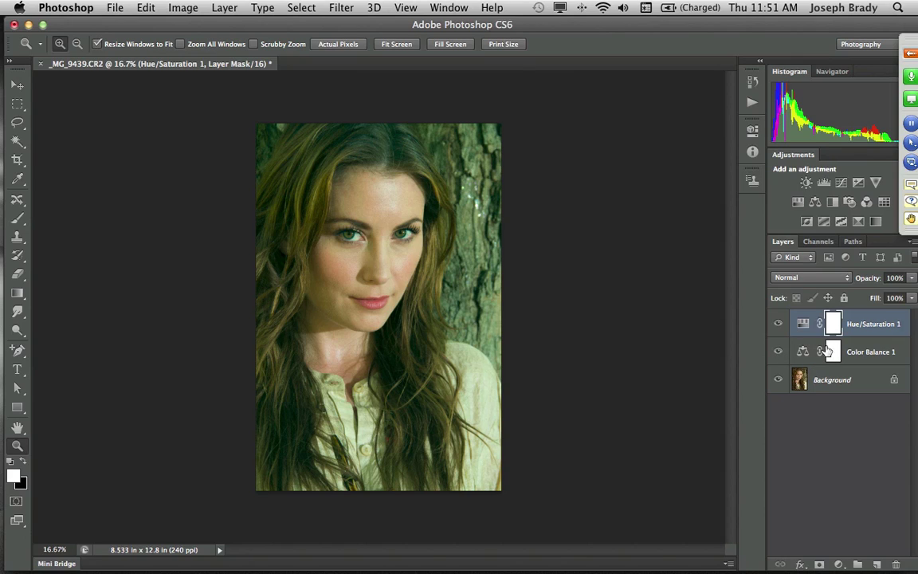
Fill the Color Balance layer's mask with black to hide its effect.
click(832, 354)
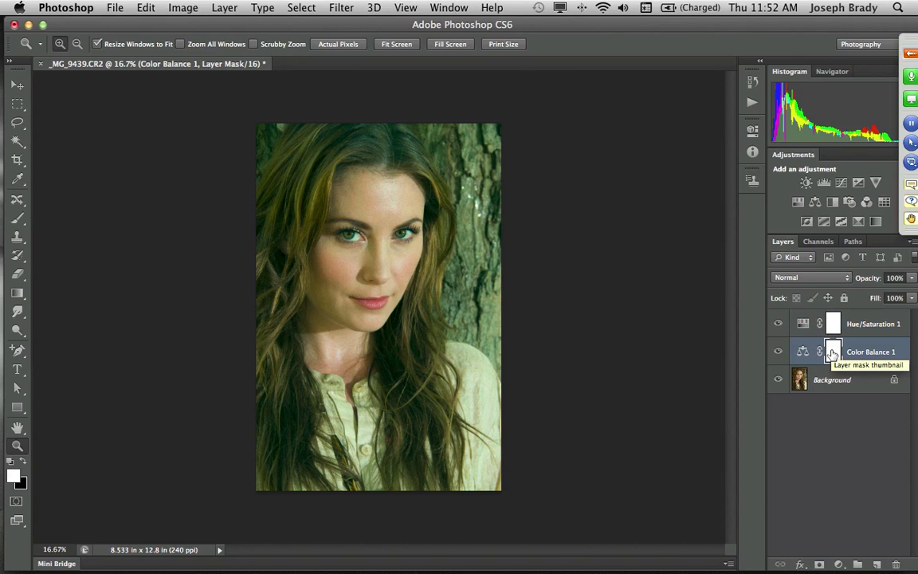
key(x)
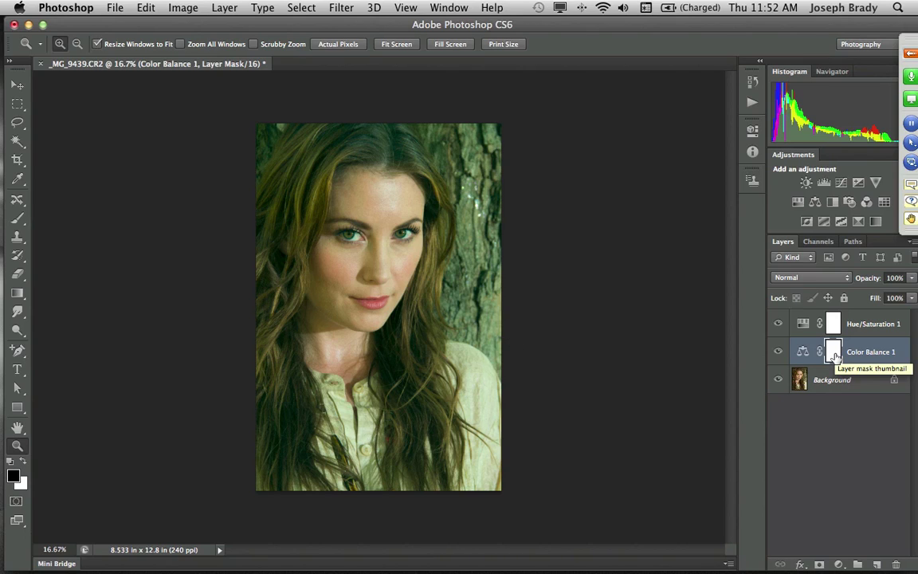
key(alt+BackSpace)
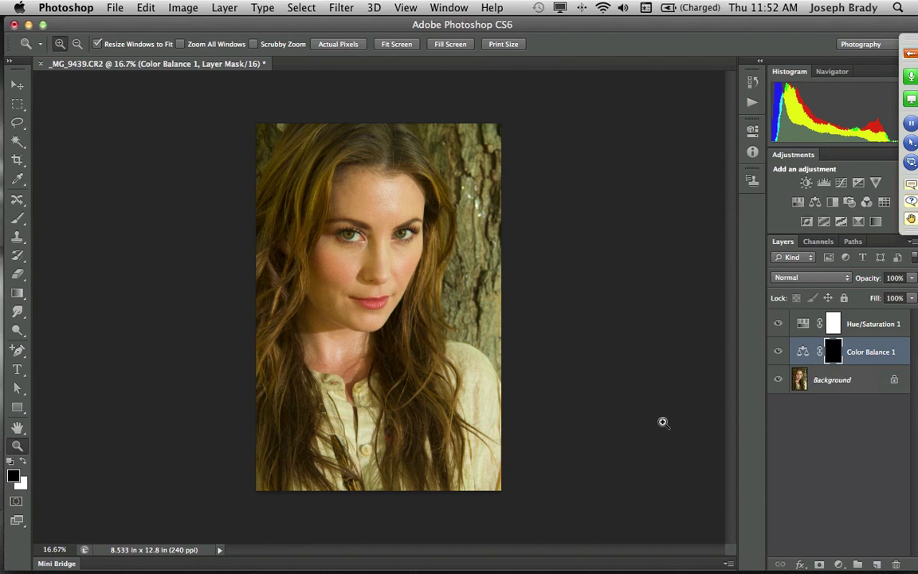
Paint white on the Color Balance mask over the face and tree bark with a 612 px brush at 70% opacity.
key(b)
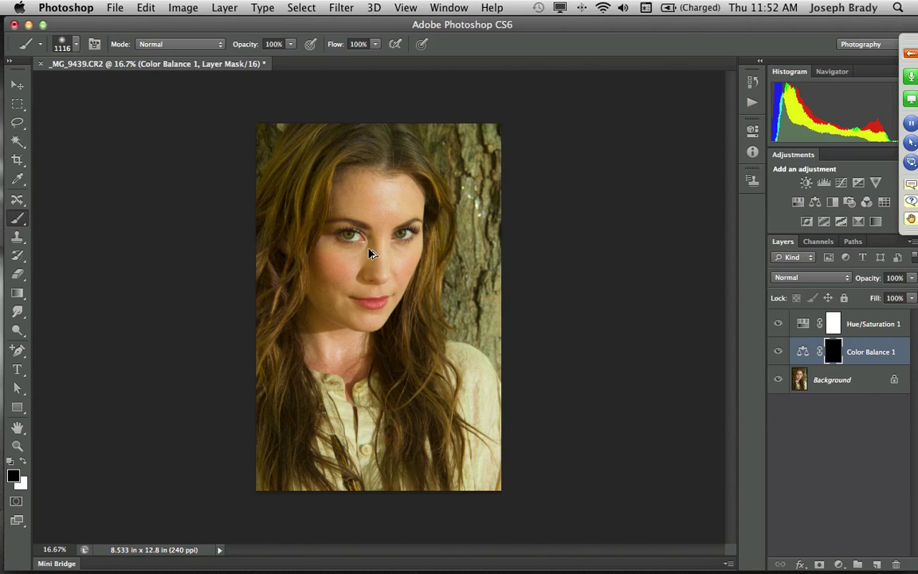
drag(369, 253, 341, 252)
key(x)
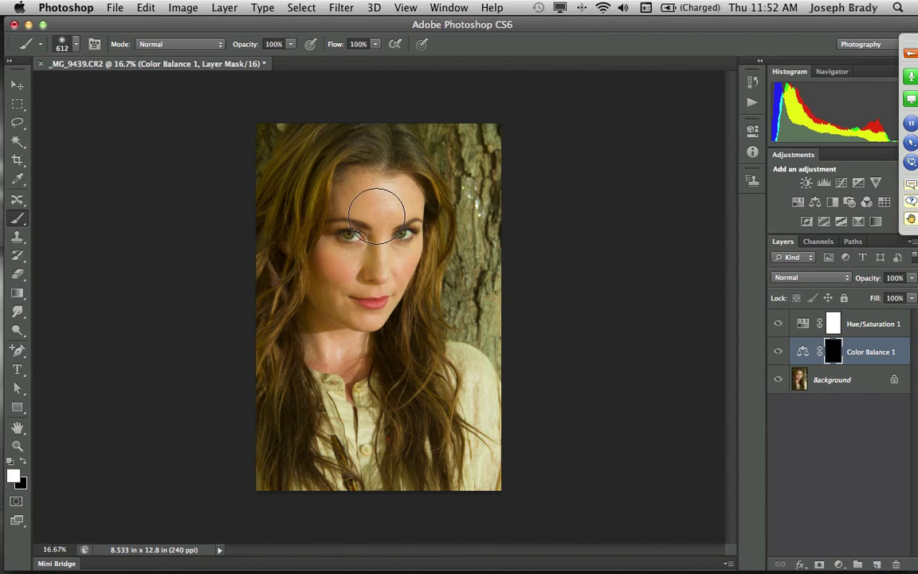
mouse_move(376, 214)
mouse_down()
mouse_move(369, 195)
mouse_move(342, 179)
mouse_move(358, 255)
mouse_move(298, 283)
mouse_move(322, 314)
mouse_move(368, 202)
mouse_move(330, 291)
mouse_move(303, 319)
mouse_move(360, 175)
mouse_up()
mouse_move(536, 190)
mouse_down()
mouse_move(437, 116)
mouse_move(422, 296)
mouse_move(428, 282)
mouse_move(500, 337)
mouse_move(426, 132)
mouse_move(426, 289)
mouse_move(462, 320)
mouse_up()
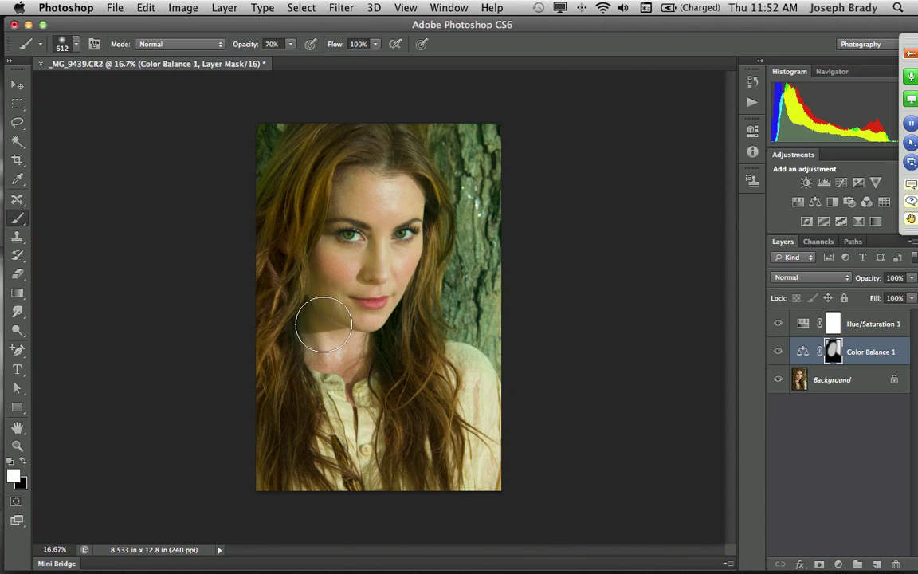
Set the Color Balance layer's opacity to 76% and compare the portrait with and without the layer.
click(913, 277)
click(893, 296)
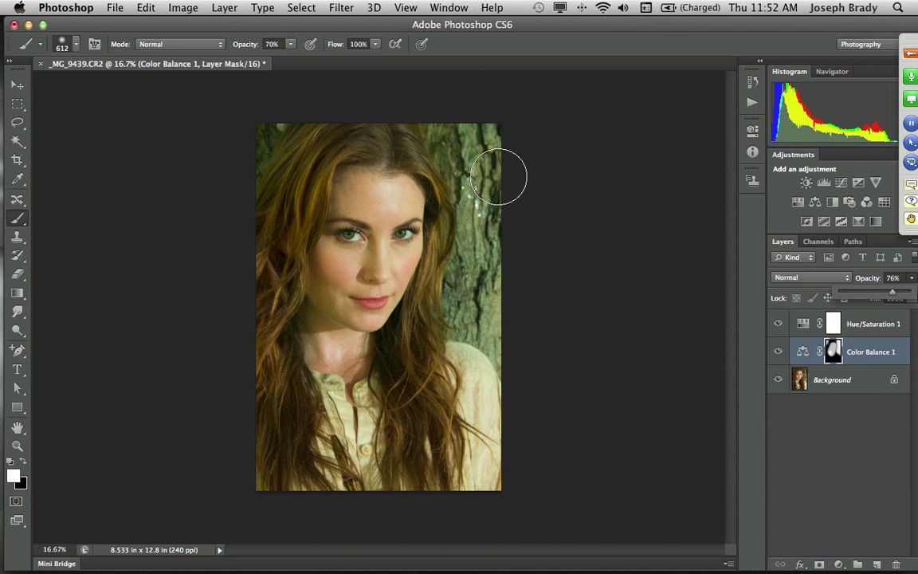
click(775, 351)
click(774, 353)
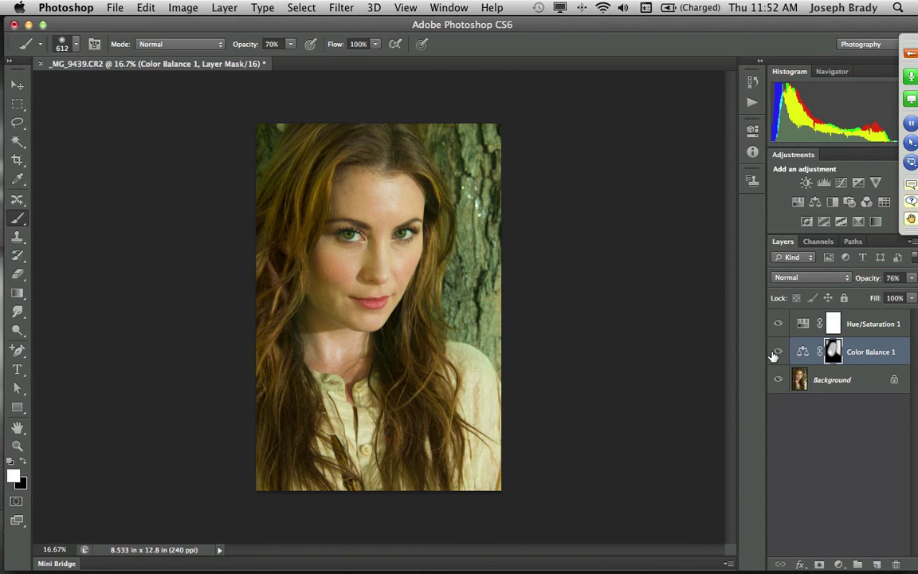
click(775, 352)
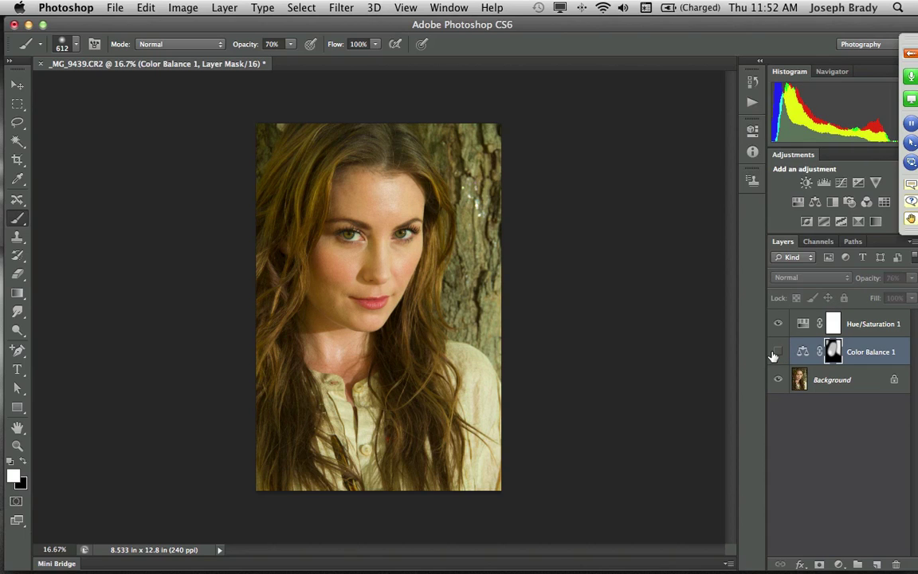
click(774, 352)
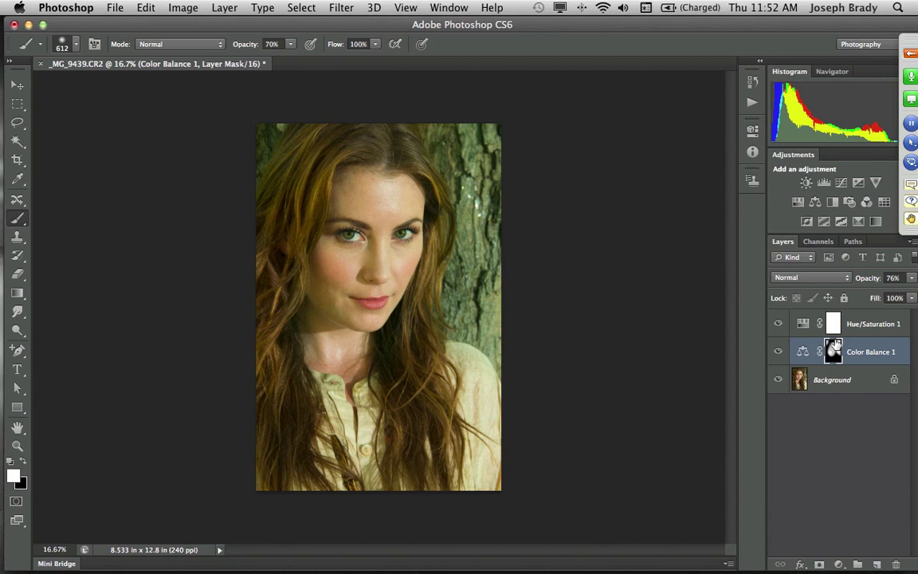
Merge a copy of all visible layers into a new layer above Hue/Saturation.
key(z)
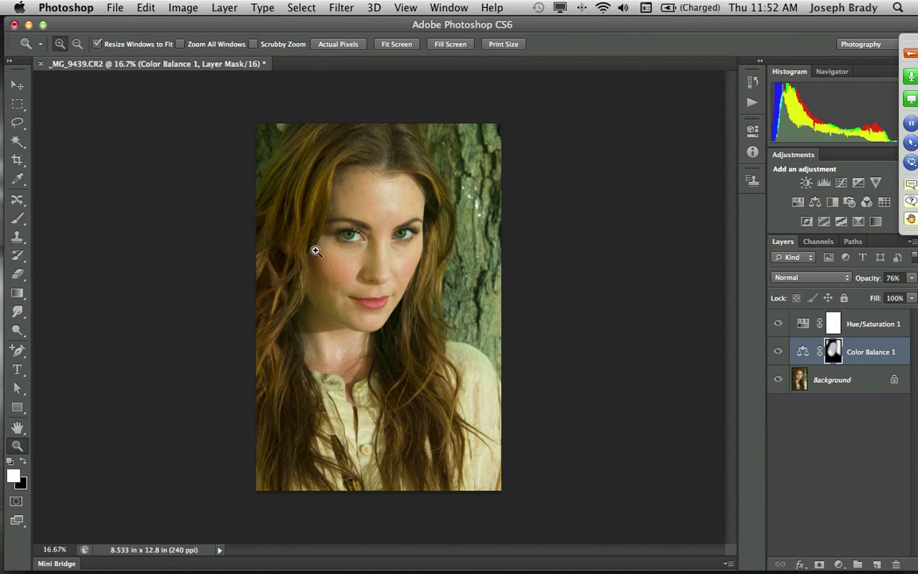
click(342, 304)
click(476, 285)
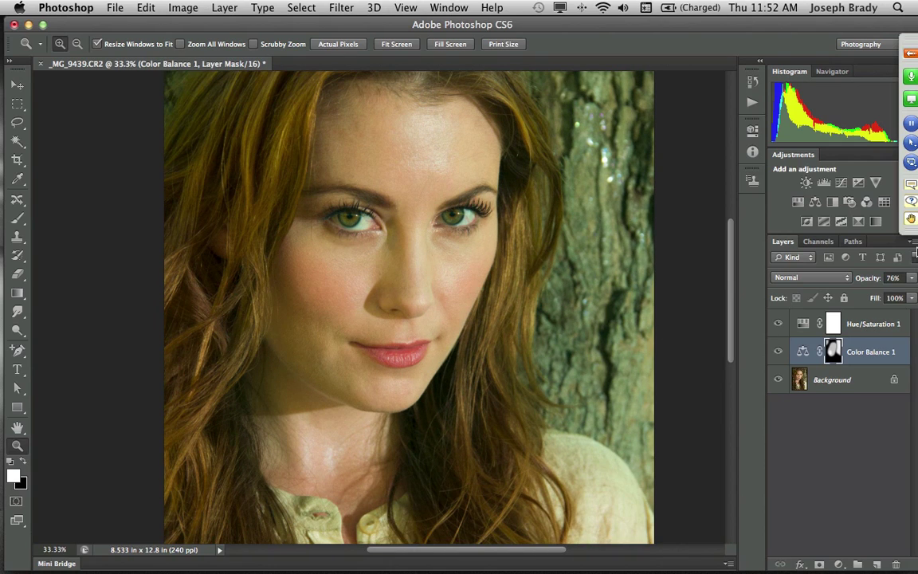
key(alt+bracketright)
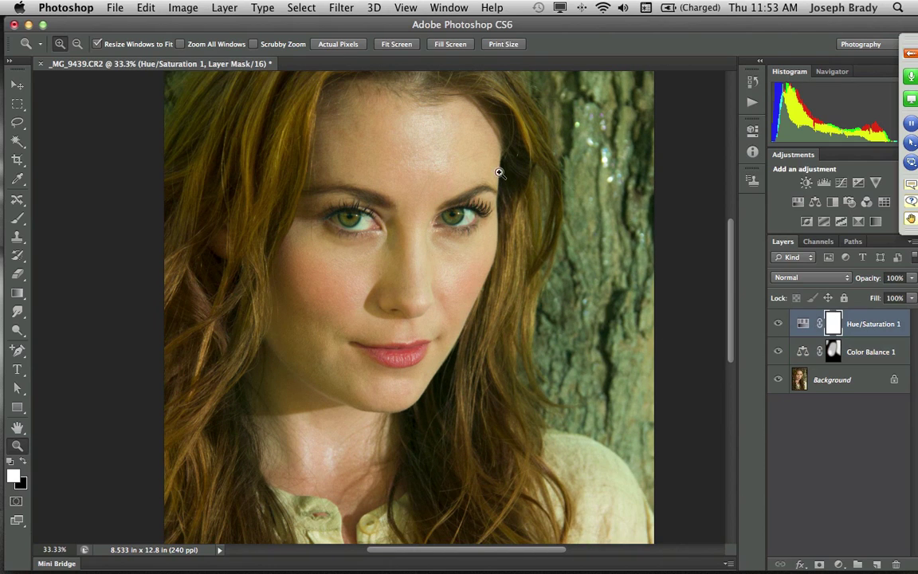
click(914, 243)
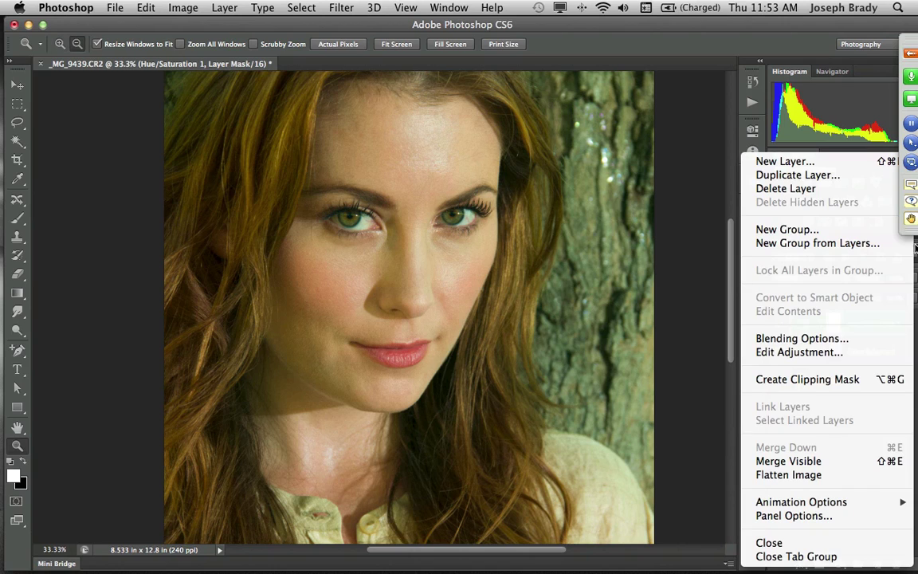
alt+click(849, 463)
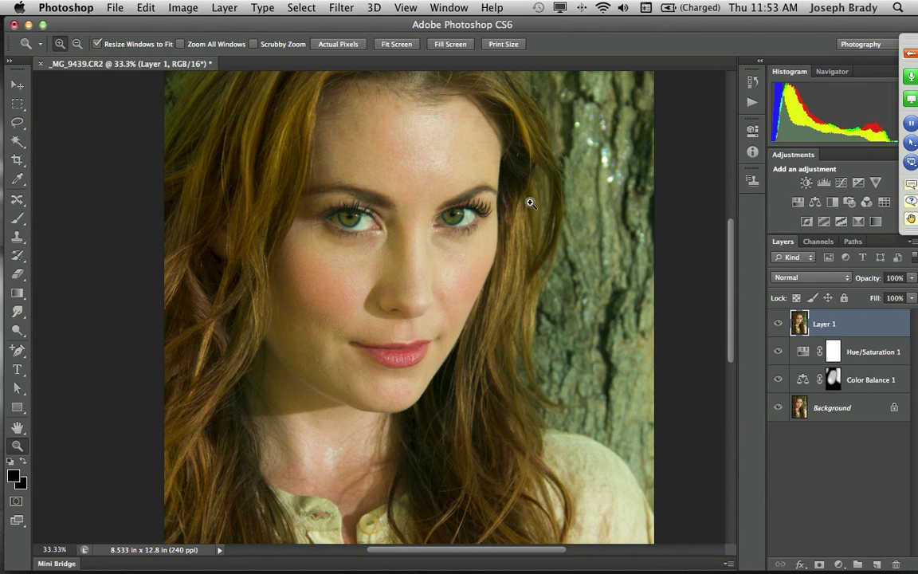
Apply a Surface Blur to the merged layer with a radius of 14 pixels and a threshold of 24 levels.
click(343, 8)
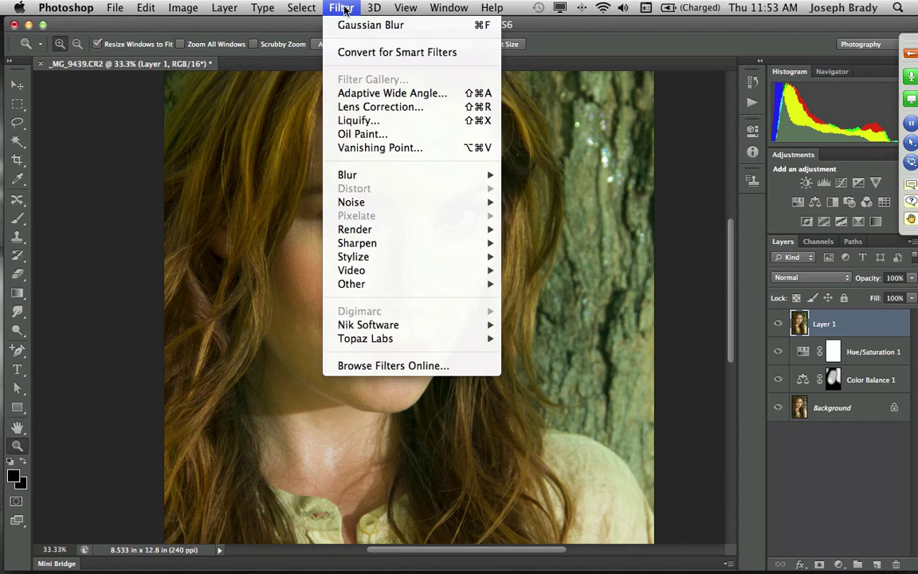
mouse_move(366, 229)
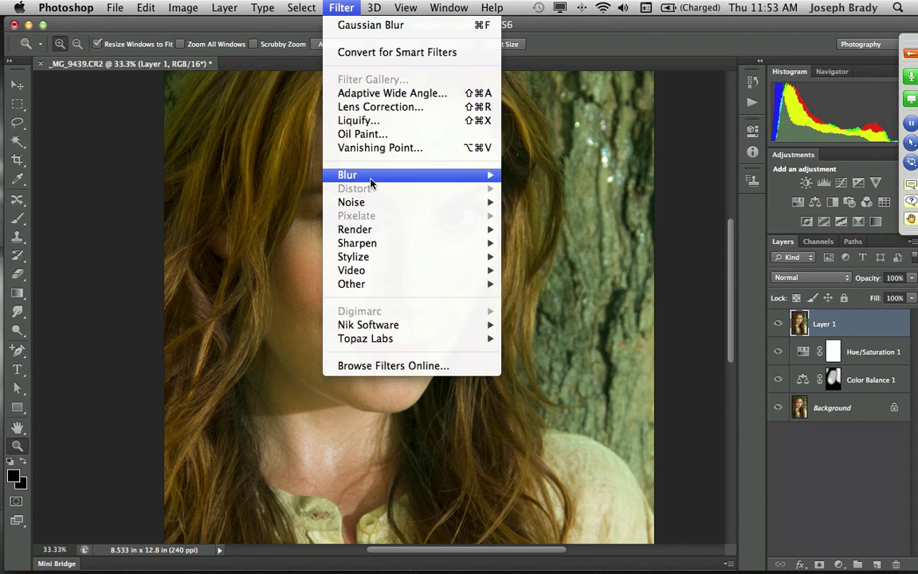
mouse_move(359, 175)
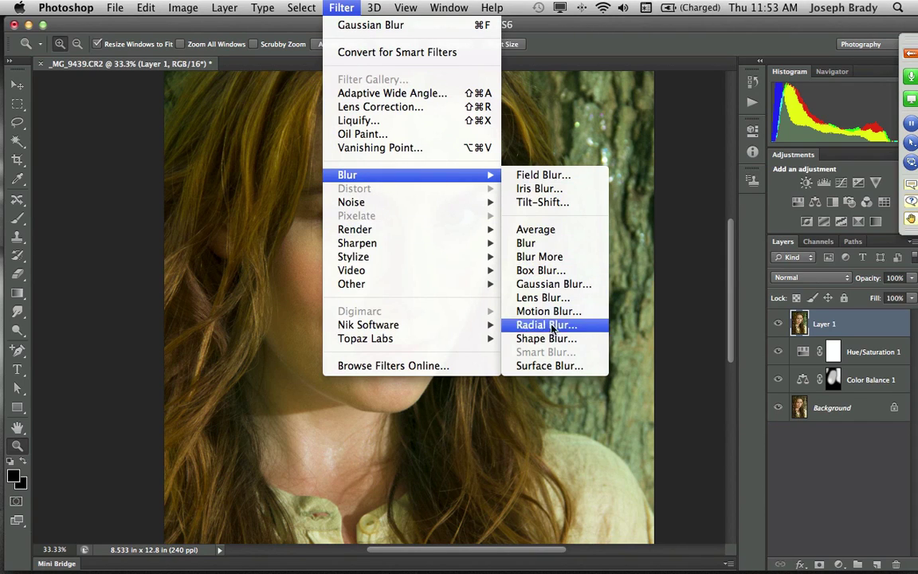
click(550, 365)
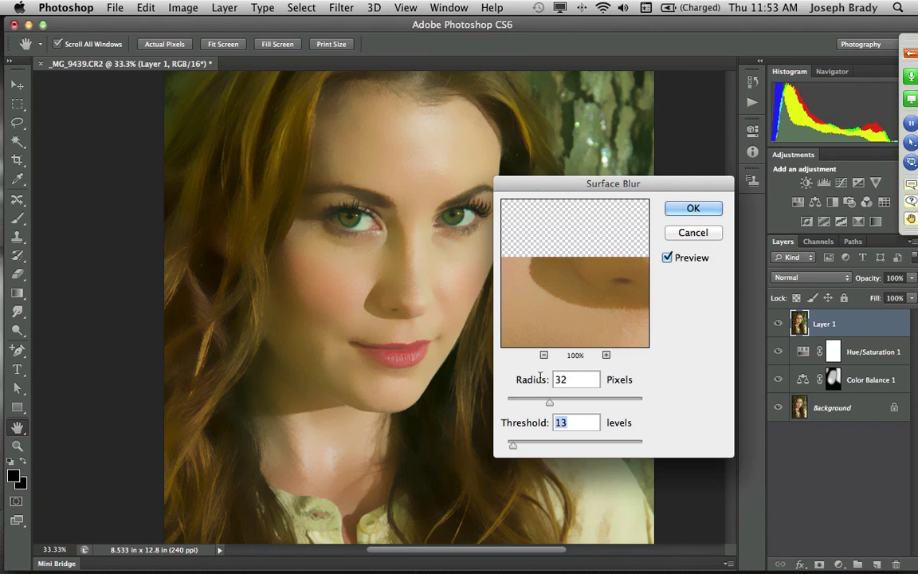
double_click(557, 379)
text(1)
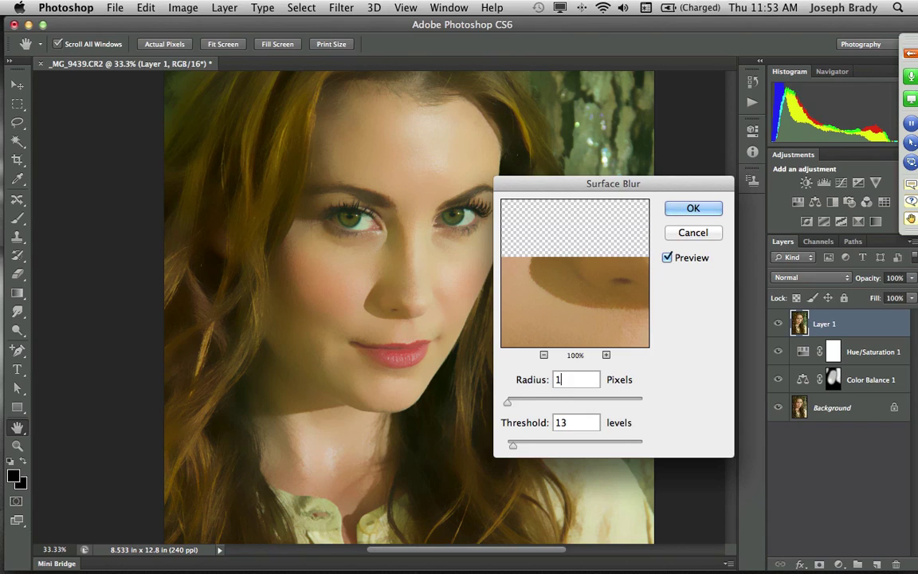
text(4)
key(Tab)
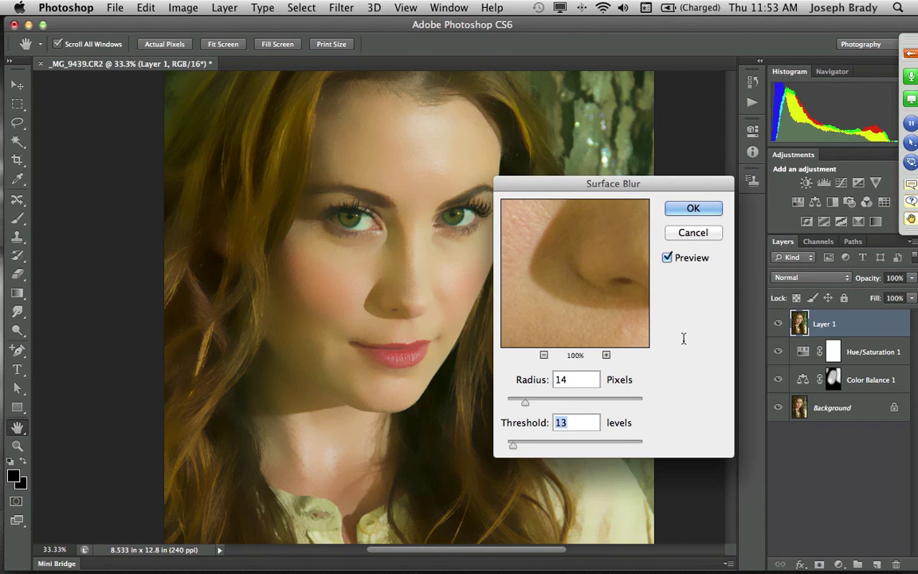
text(24)
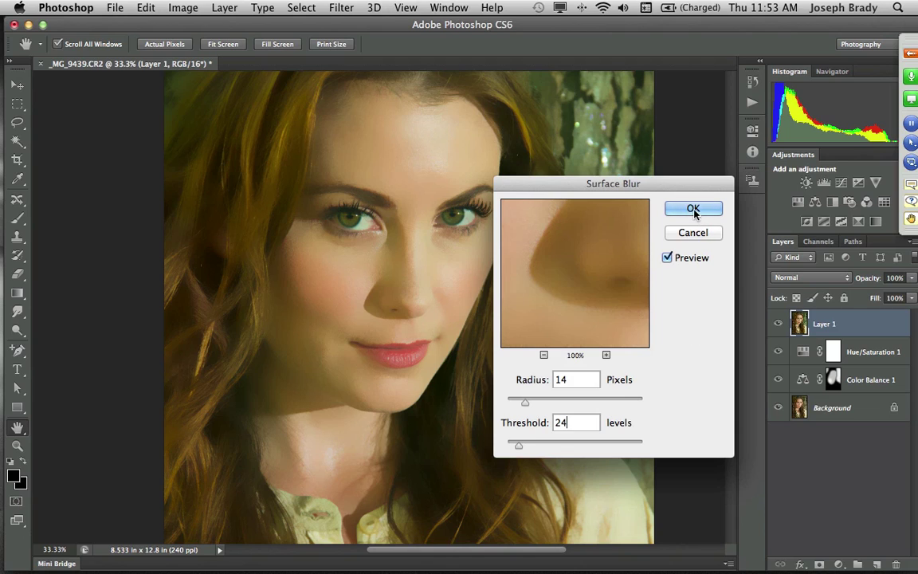
click(693, 209)
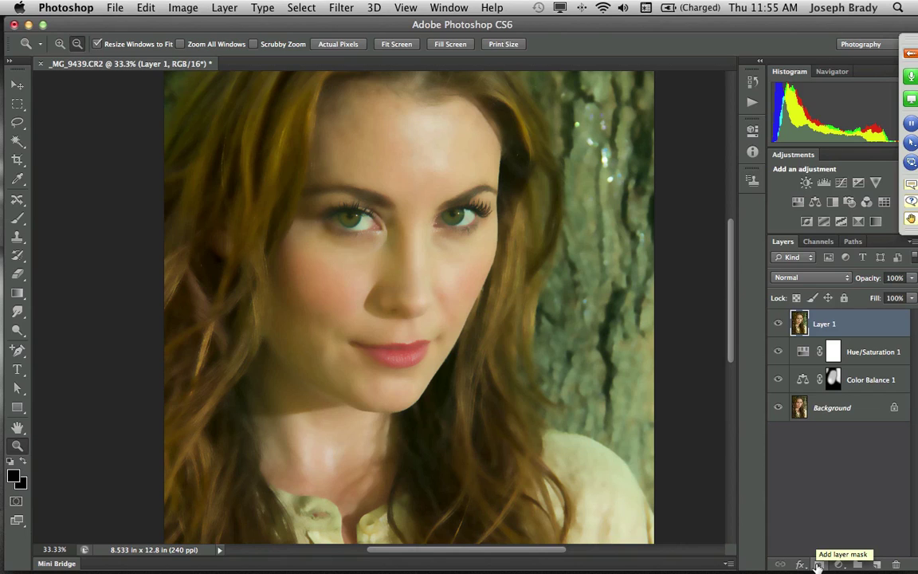
Add a black layer mask to the blurred layer so its blur is hidden.
key(alt)
key(alt)
alt+click(817, 564)
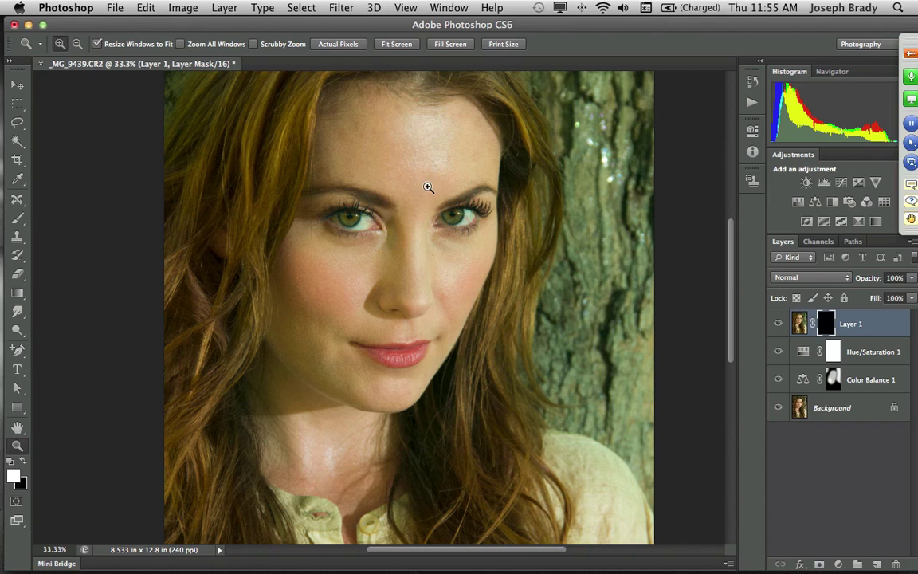
Paint white at 50% brush opacity on the blurred layer's mask over the forehead, cheeks, chin and neck skin.
key(b)
drag(432, 238, 392, 241)
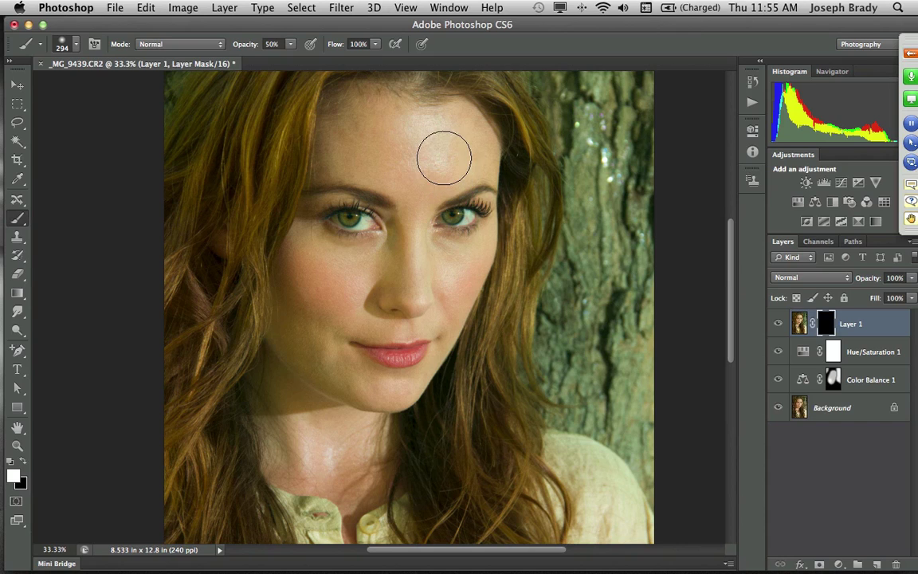
key(5)
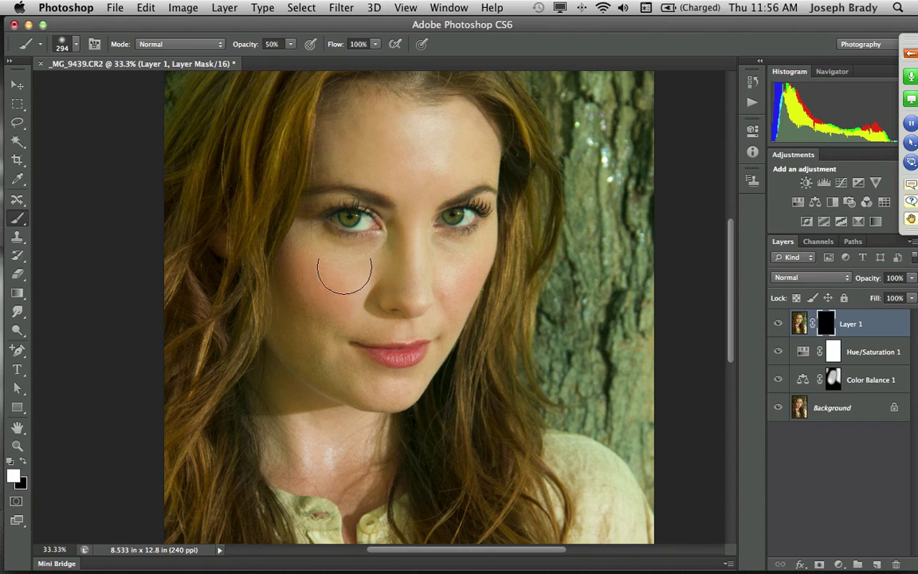
mouse_move(320, 363)
mouse_down()
mouse_move(310, 299)
mouse_move(451, 287)
mouse_up()
mouse_move(333, 473)
mouse_down()
mouse_move(315, 438)
mouse_move(306, 449)
mouse_move(273, 404)
mouse_move(357, 442)
mouse_move(356, 454)
mouse_move(376, 451)
mouse_move(368, 440)
mouse_move(362, 449)
mouse_move(309, 423)
mouse_move(300, 407)
mouse_move(333, 470)
mouse_move(281, 408)
mouse_move(292, 453)
mouse_move(354, 483)
mouse_move(323, 422)
mouse_up()
Reveal more blur on the forehead and cheek at 70% brush opacity, and compare the portrait with and without the layer.
key(7)
mouse_move(416, 180)
mouse_down()
mouse_move(445, 131)
mouse_move(348, 142)
mouse_move(412, 152)
mouse_move(408, 136)
mouse_up()
mouse_move(329, 341)
mouse_down()
mouse_move(308, 337)
mouse_move(345, 333)
mouse_move(334, 330)
mouse_up()
click(779, 325)
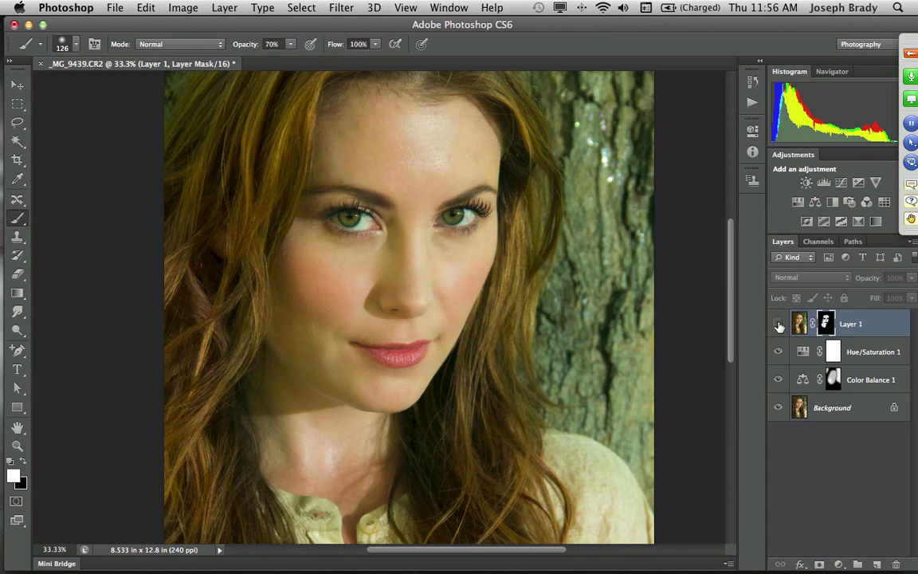
click(779, 325)
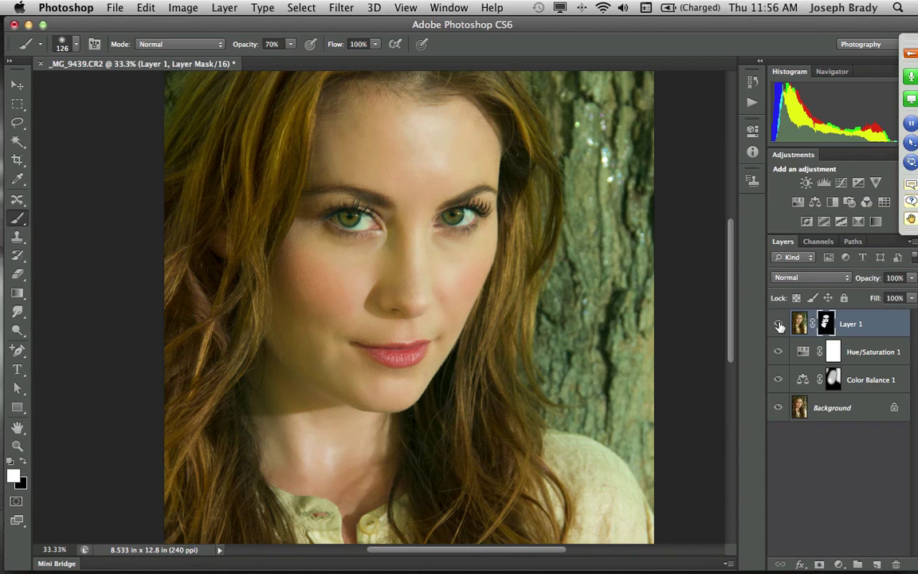
click(780, 325)
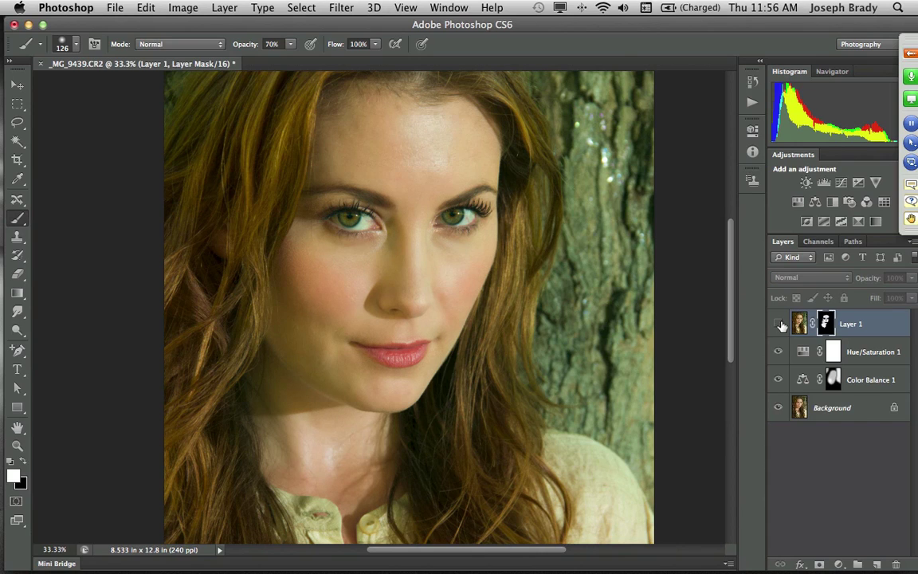
click(780, 325)
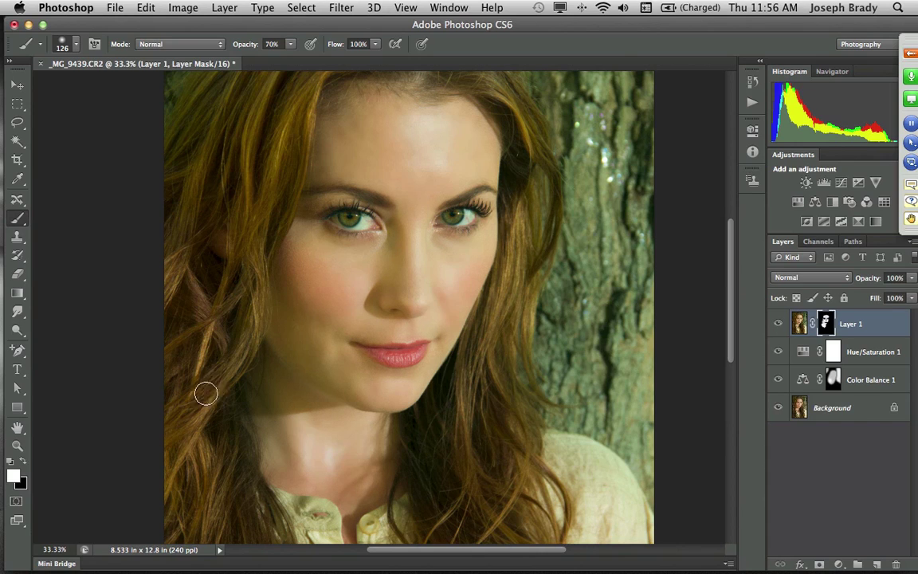
Paint white at 70% opacity on the blur mask over the remaining facial skin, and smooth the lips with a 63-pixel brush.
click(18, 446)
drag(291, 147, 606, 339)
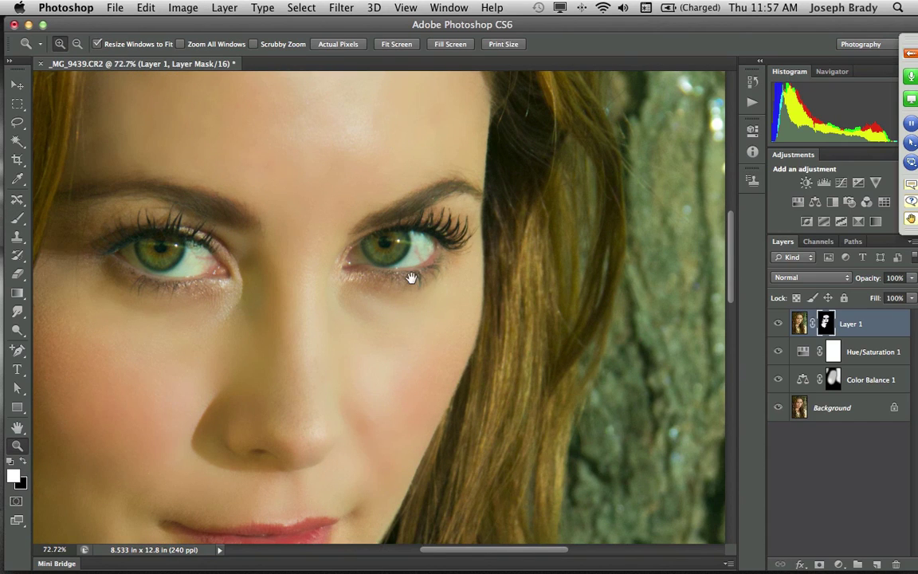
drag(409, 272, 543, 329)
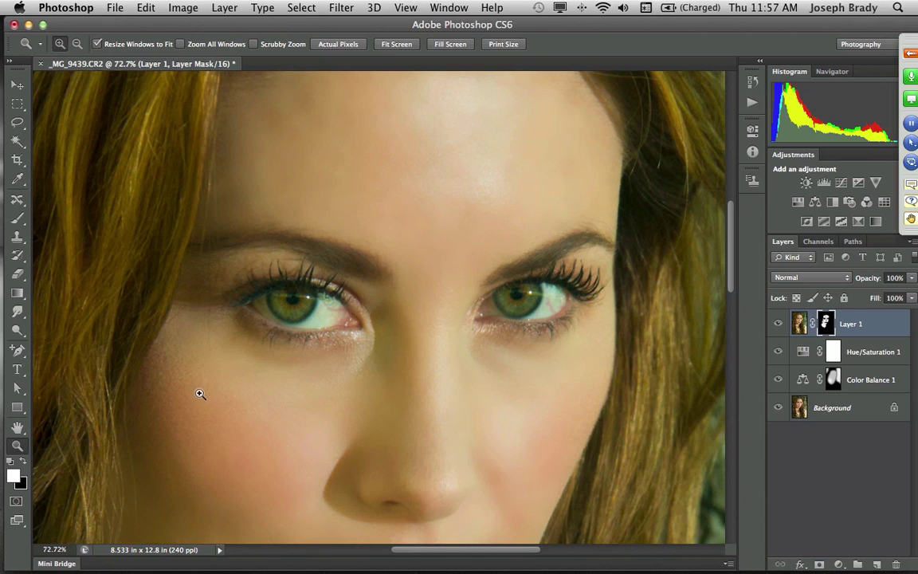
key(b)
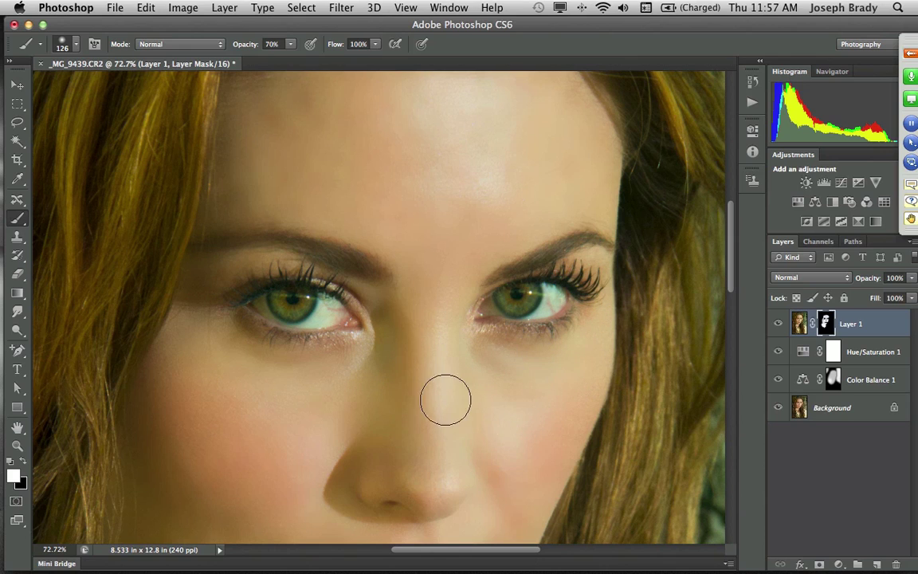
drag(528, 428, 520, 219)
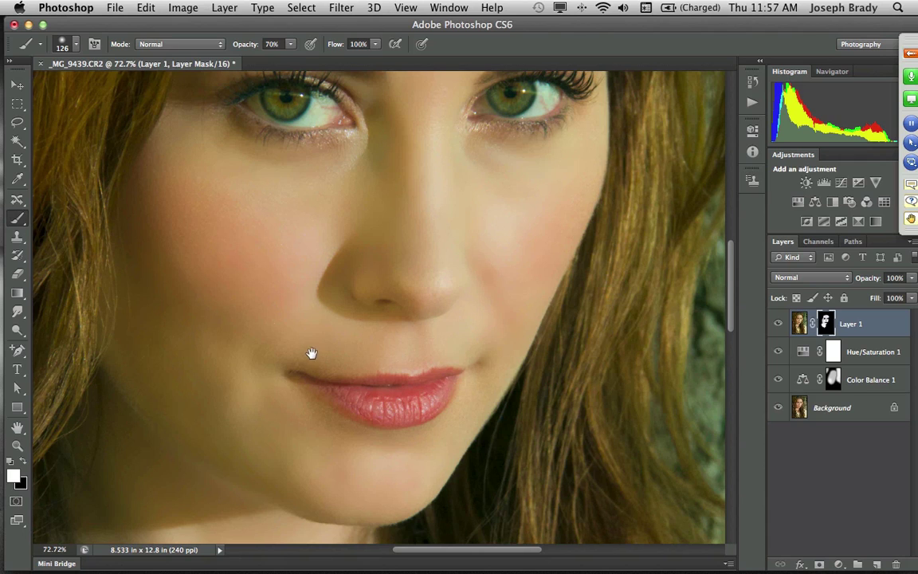
drag(311, 352, 334, 311)
mouse_move(414, 364)
mouse_down()
mouse_move(434, 370)
mouse_move(409, 369)
mouse_move(420, 369)
mouse_up()
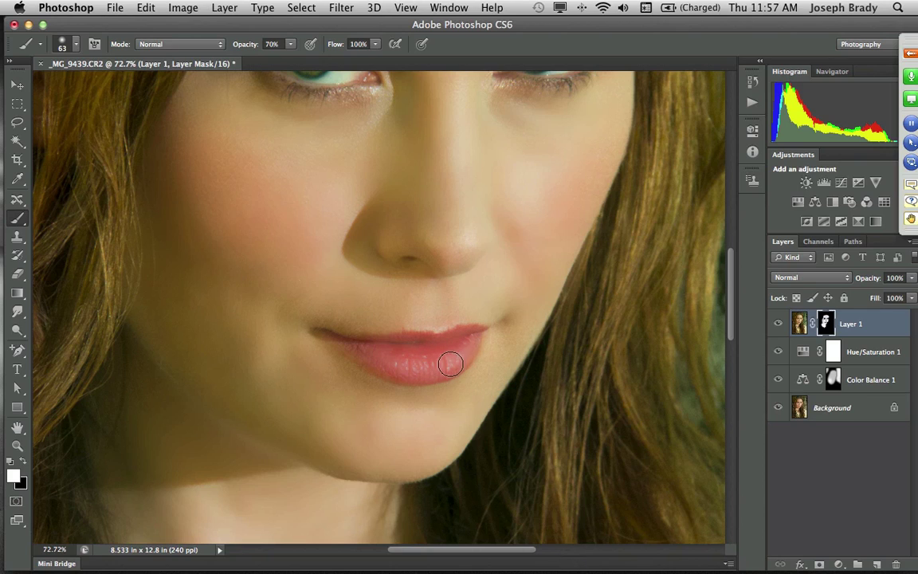
double_click(18, 428)
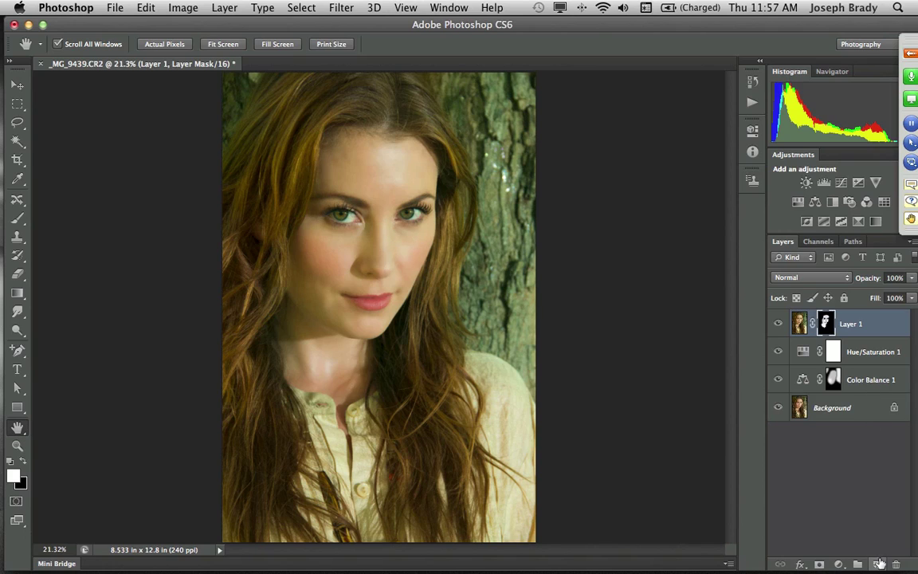
Add a Hue/Saturation adjustment layer above the blurred layer with saturation +40, and fill its mask with black.
click(838, 564)
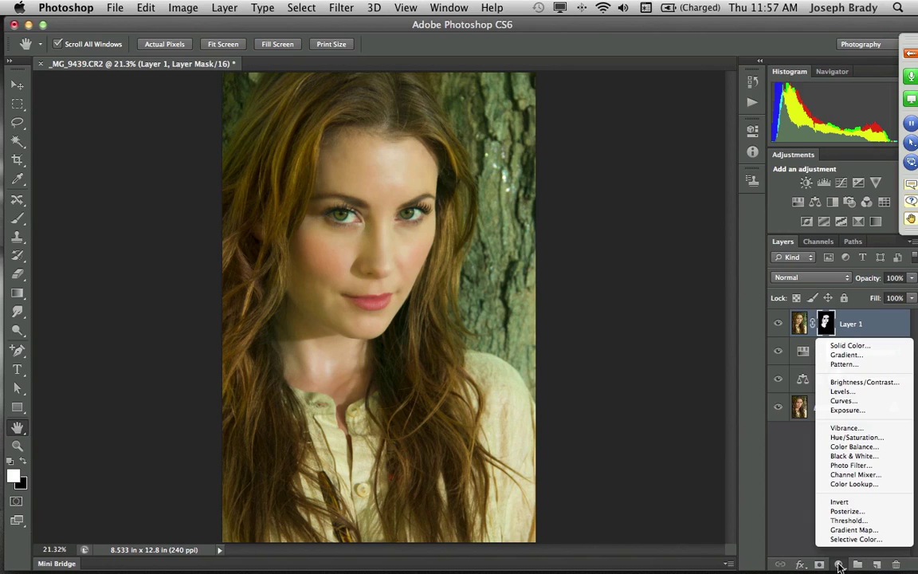
click(840, 438)
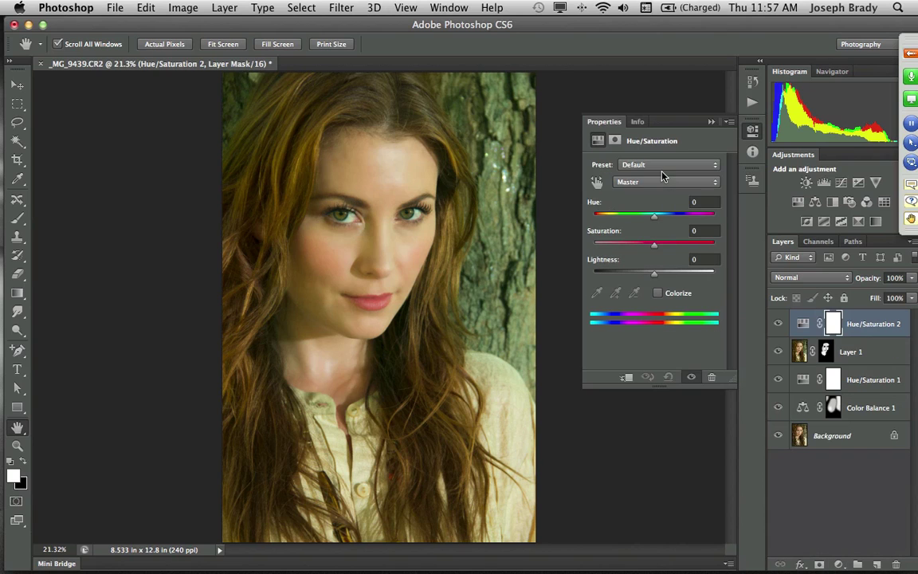
drag(676, 248, 680, 247)
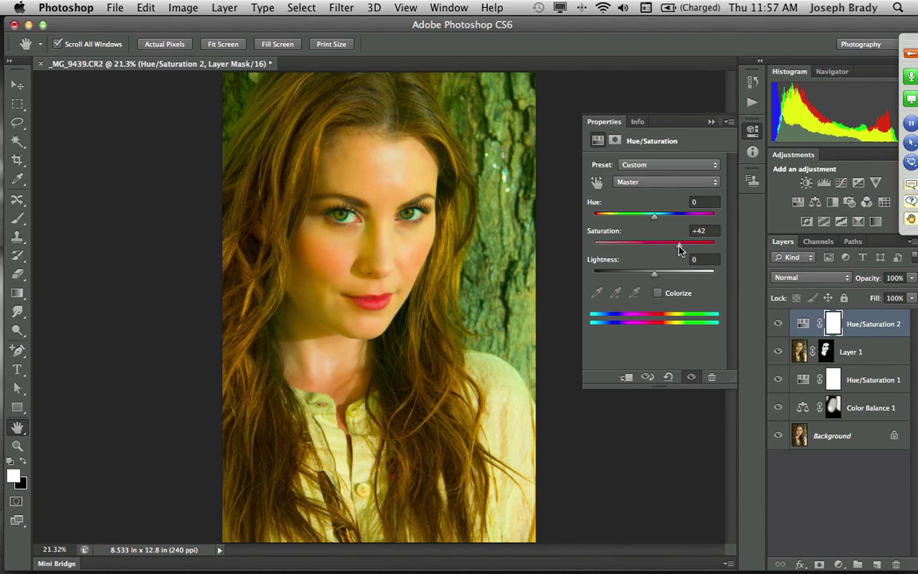
drag(679, 249, 678, 248)
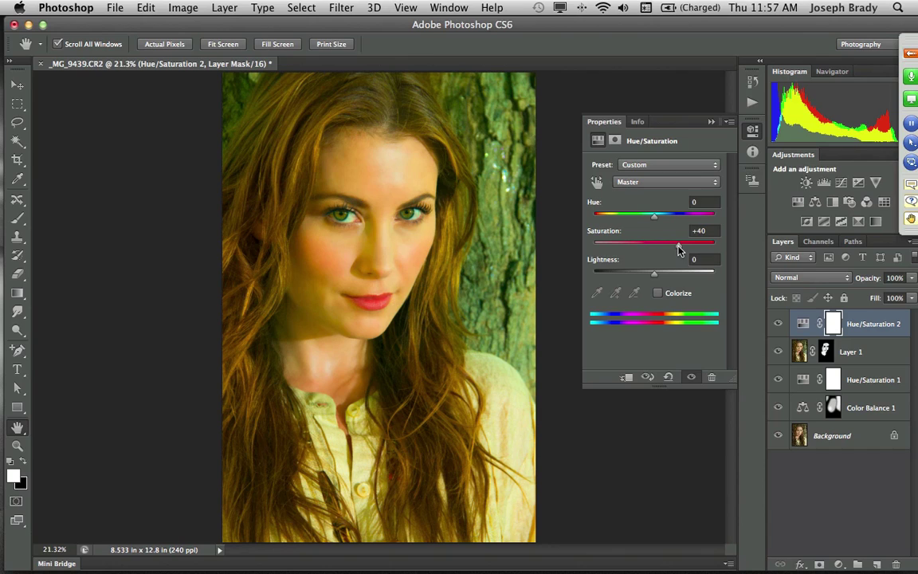
click(708, 124)
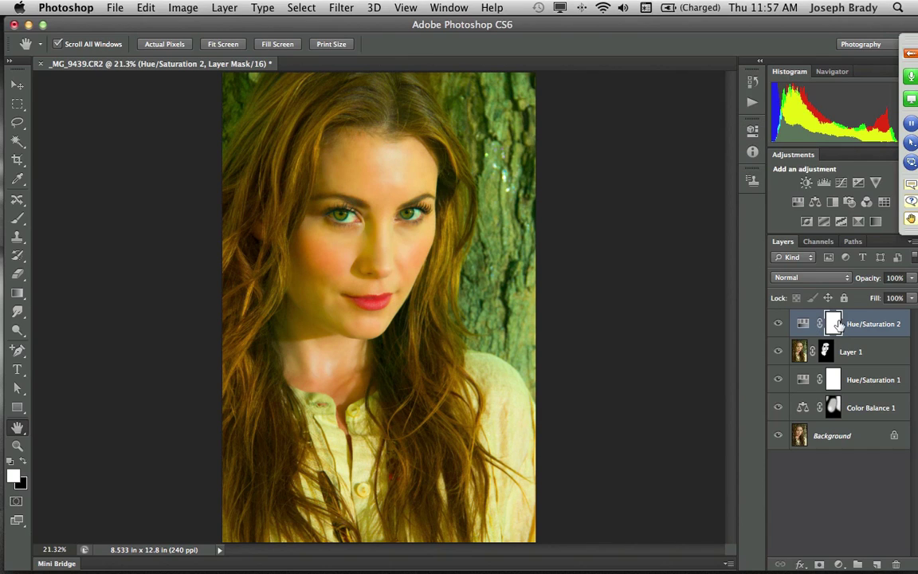
key(x)
key(alt+BackSpace)
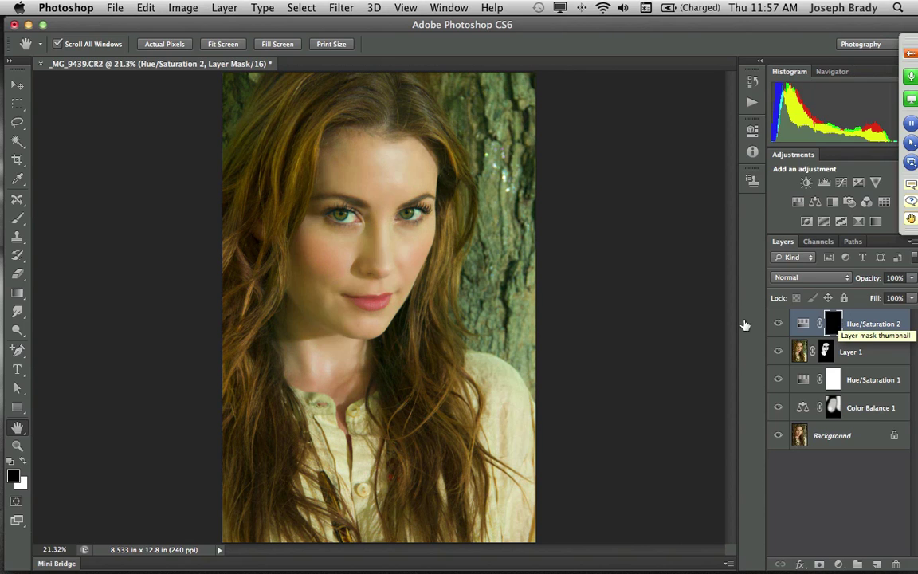
Paint the saturation into both irises on the mask with a 50-pixel white brush at 50% opacity, and compare the result.
key(z)
drag(308, 170, 458, 276)
key(b)
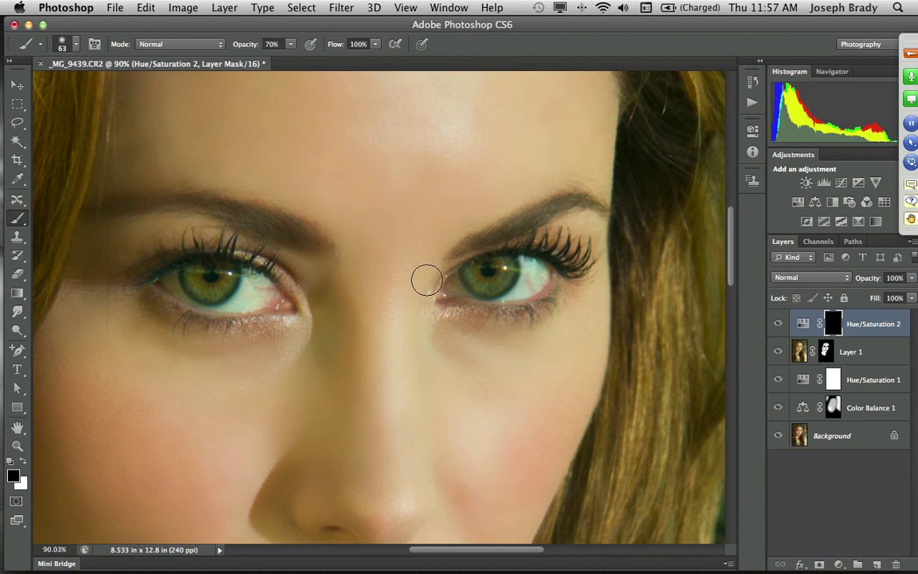
drag(244, 289, 233, 280)
key(x)
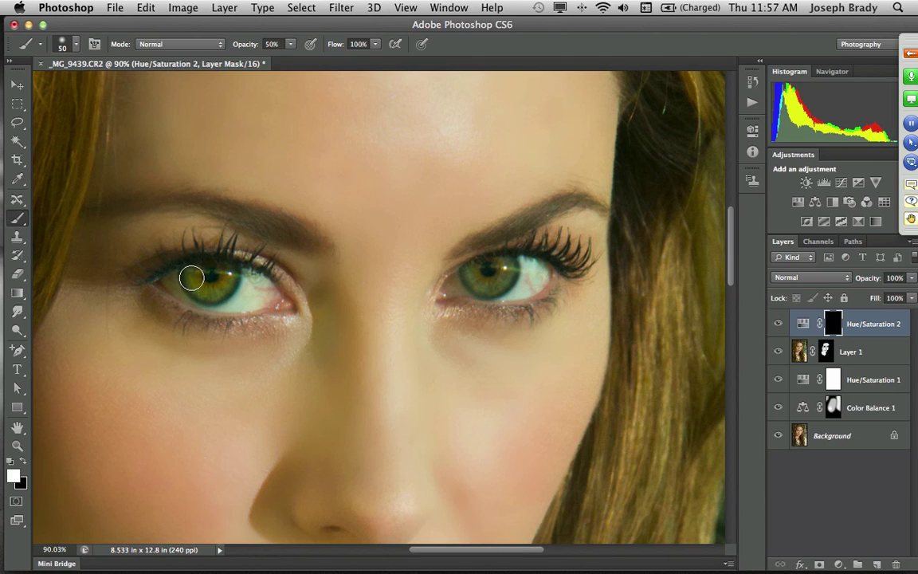
mouse_move(191, 277)
mouse_down()
mouse_move(219, 270)
mouse_move(207, 279)
mouse_up()
mouse_move(477, 277)
mouse_down()
mouse_move(505, 266)
mouse_move(498, 285)
mouse_move(473, 275)
mouse_up()
drag(205, 267, 204, 285)
click(778, 324)
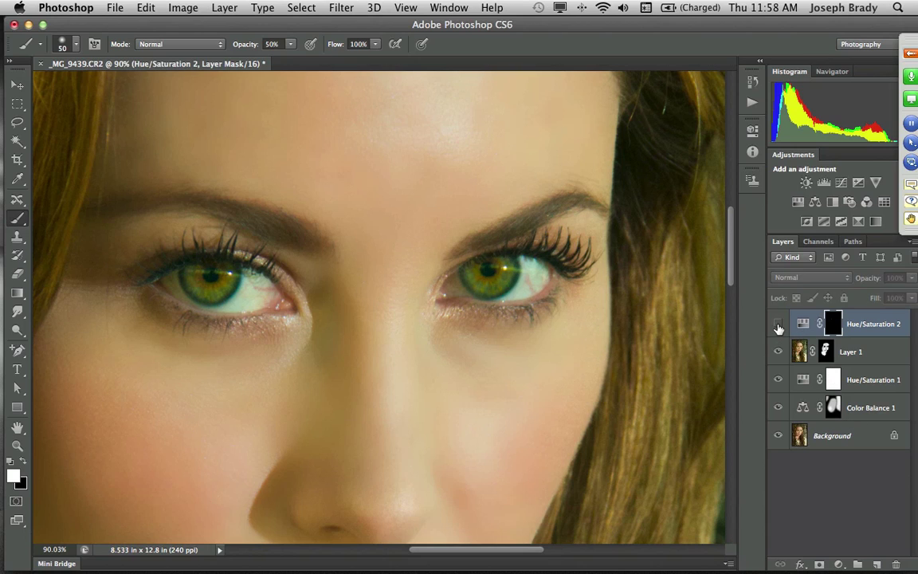
click(779, 324)
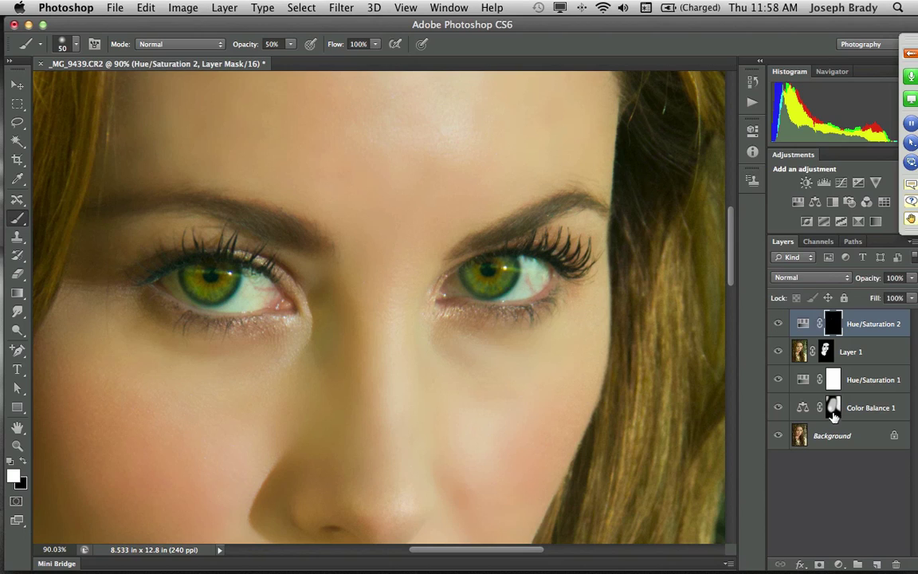
Add a new layer on top in Overlay mode and fill it with 50% gray.
click(877, 564)
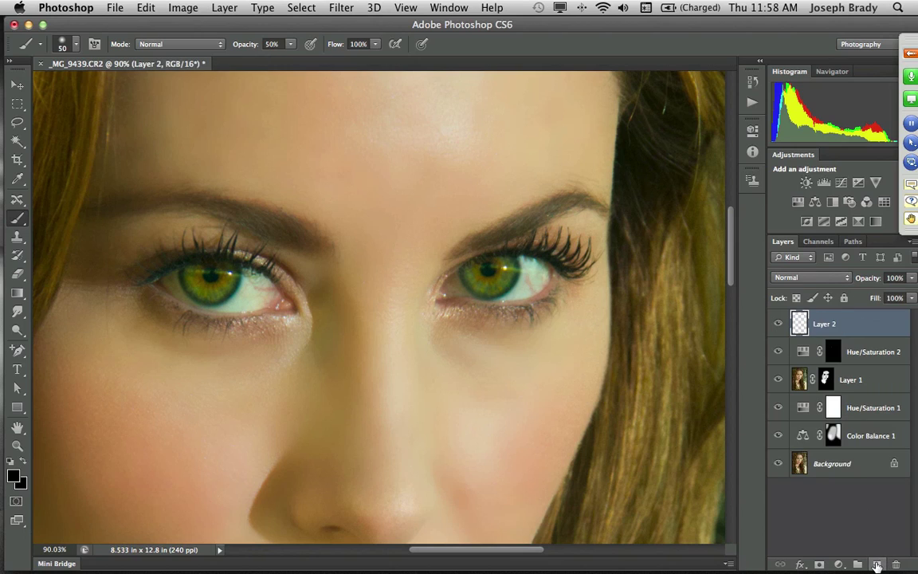
click(819, 278)
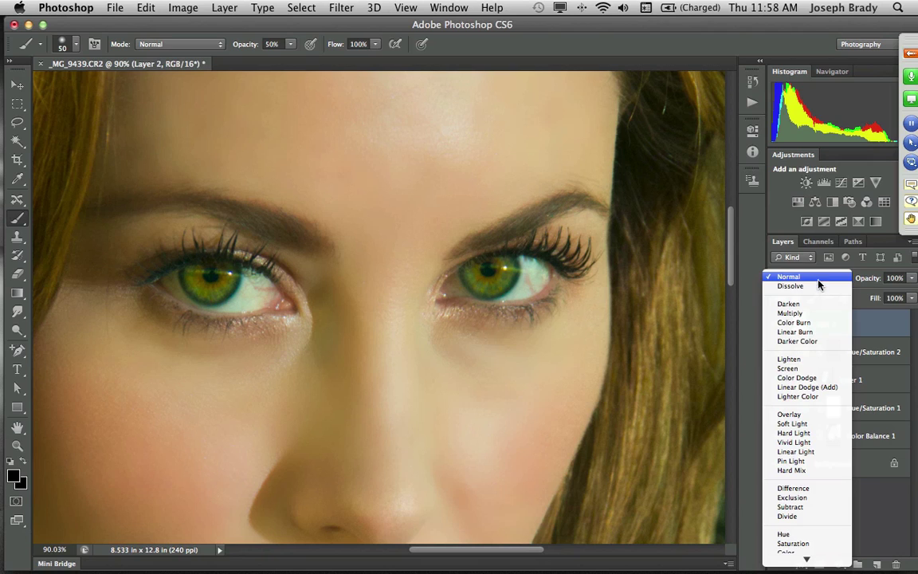
click(821, 416)
click(139, 10)
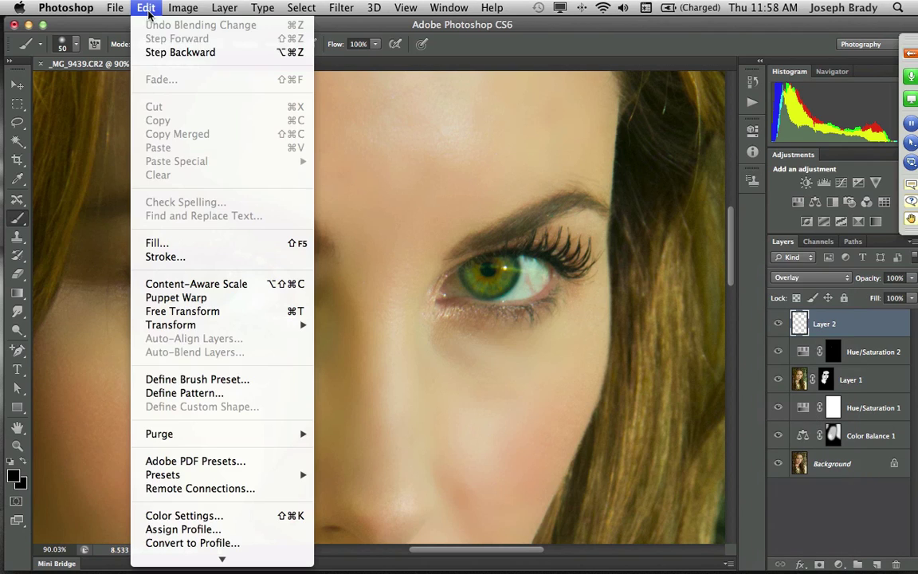
click(190, 243)
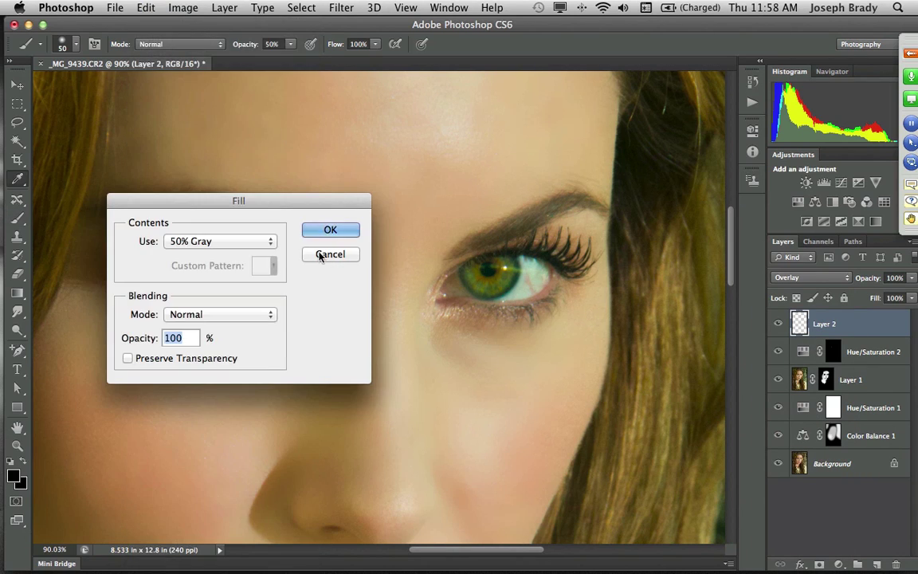
click(334, 233)
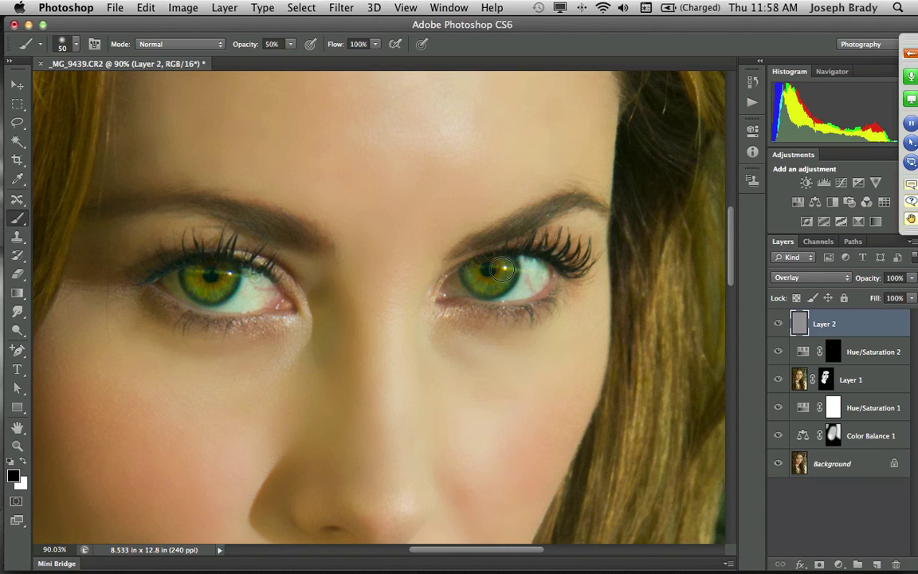
Lighten the irises on the gray layer with a 21-pixel white brush at 30% opacity, and darken the pupils and iris rims with black.
key(x)
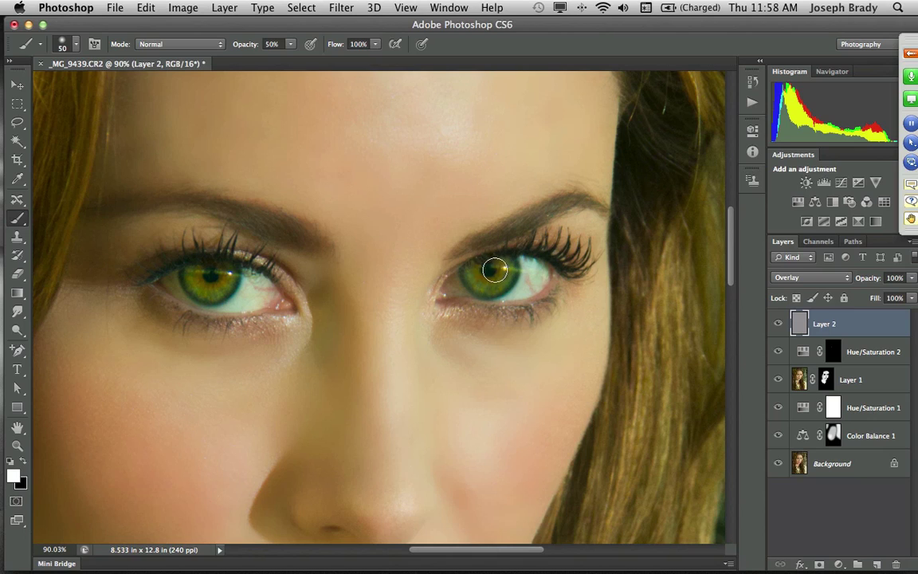
ctrl+alt+drag(496, 273, 491, 275)
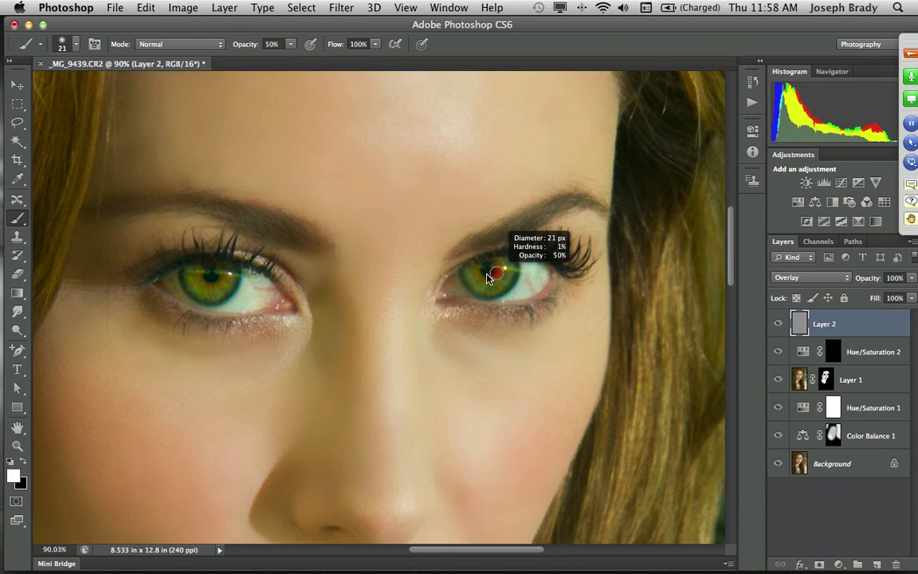
ctrl+alt+drag(489, 276, 491, 275)
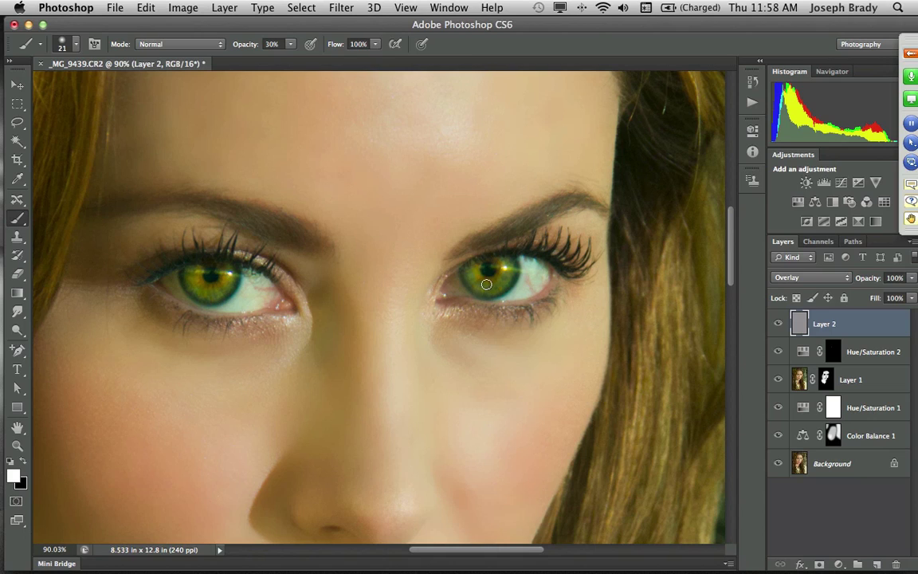
key(x)
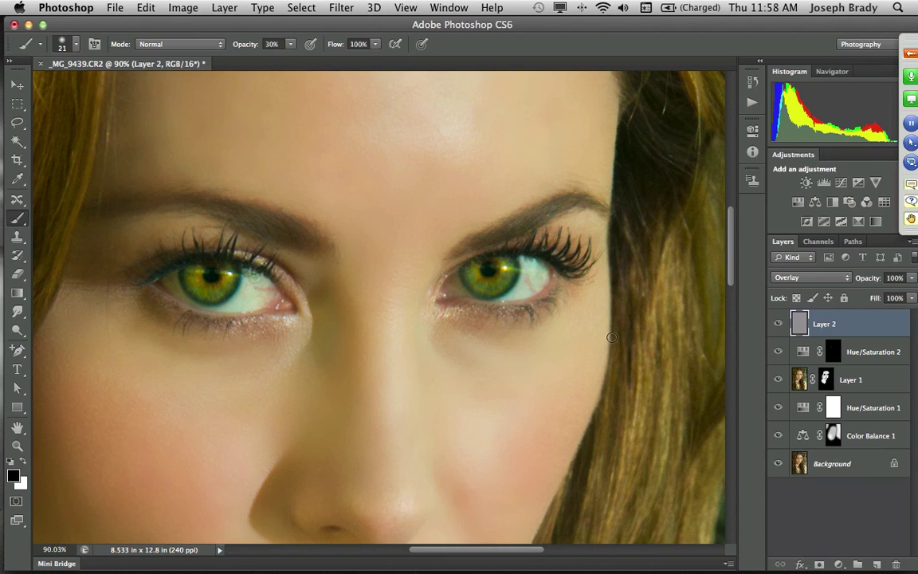
Compare the eyes with and without the dodge-and-burn layer, both close up and with the whole portrait in view.
click(778, 323)
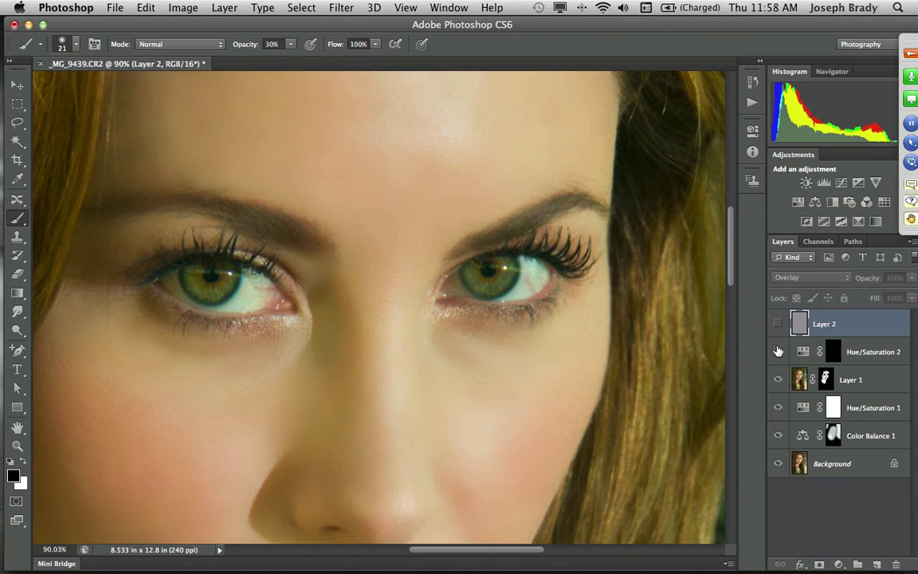
click(778, 323)
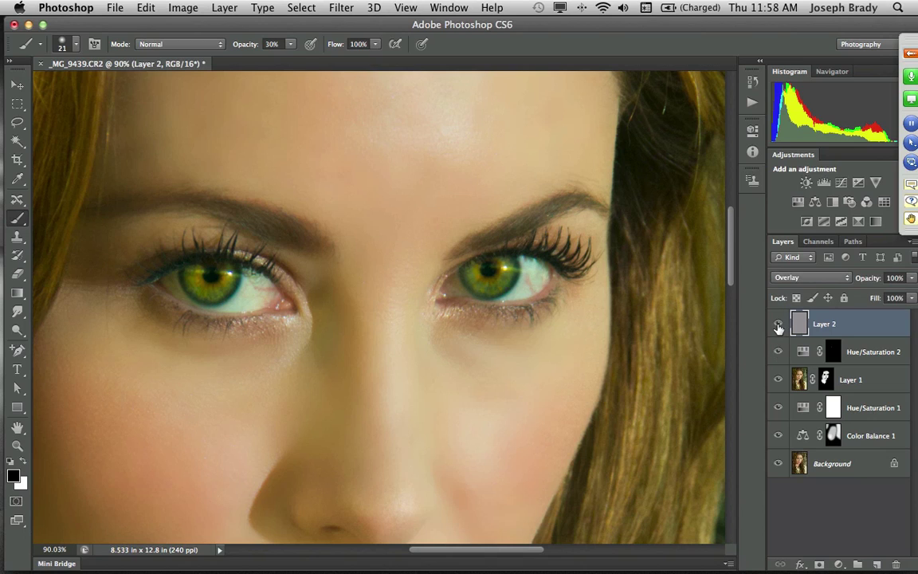
double_click(17, 427)
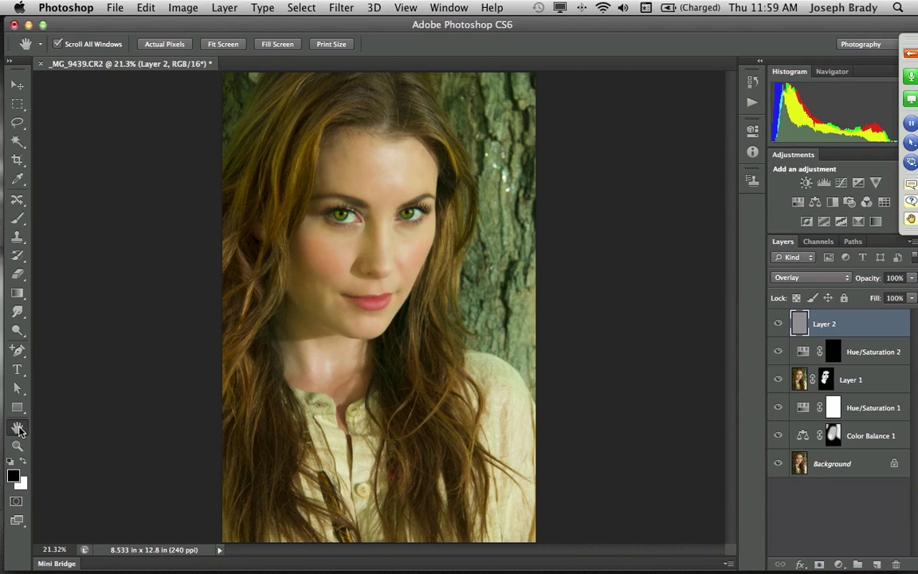
click(778, 324)
click(778, 324)
Switch the gray dodge-and-burn layer to Normal mode to examine its brush strokes up close, and return it to Overlay mode.
click(812, 276)
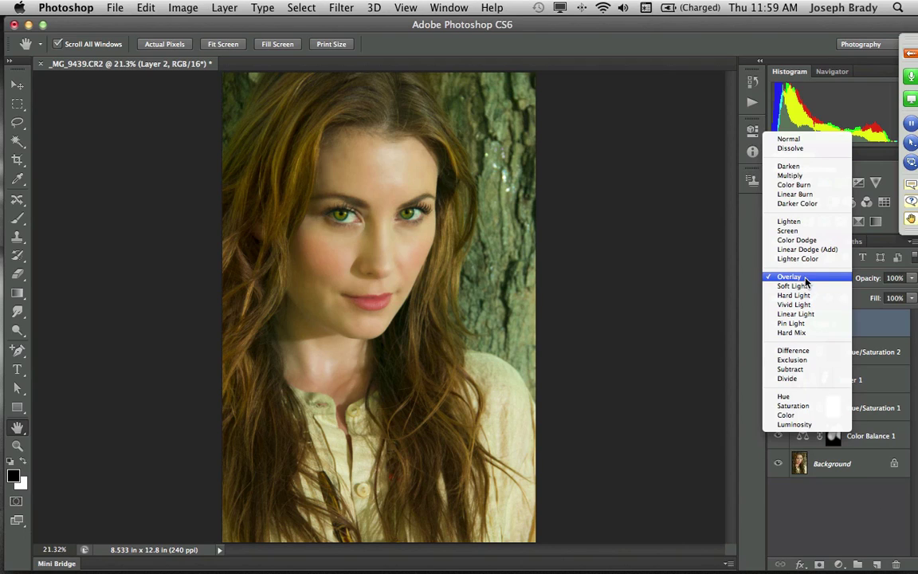
click(792, 138)
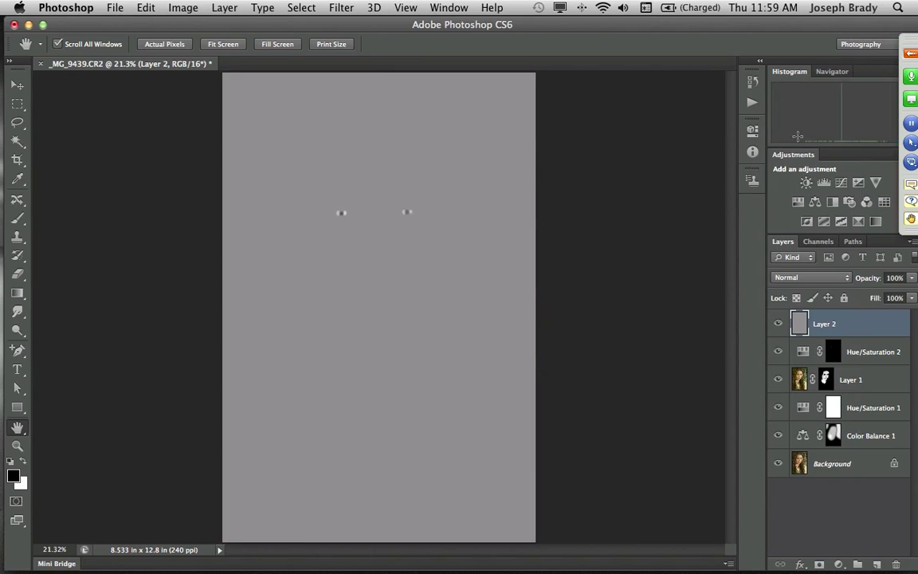
key(z)
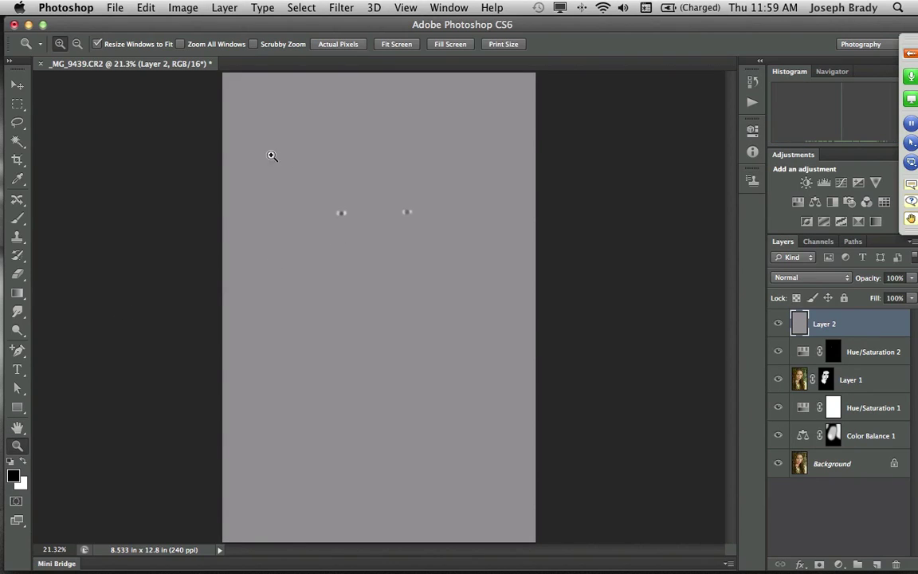
drag(271, 155, 526, 299)
click(352, 313)
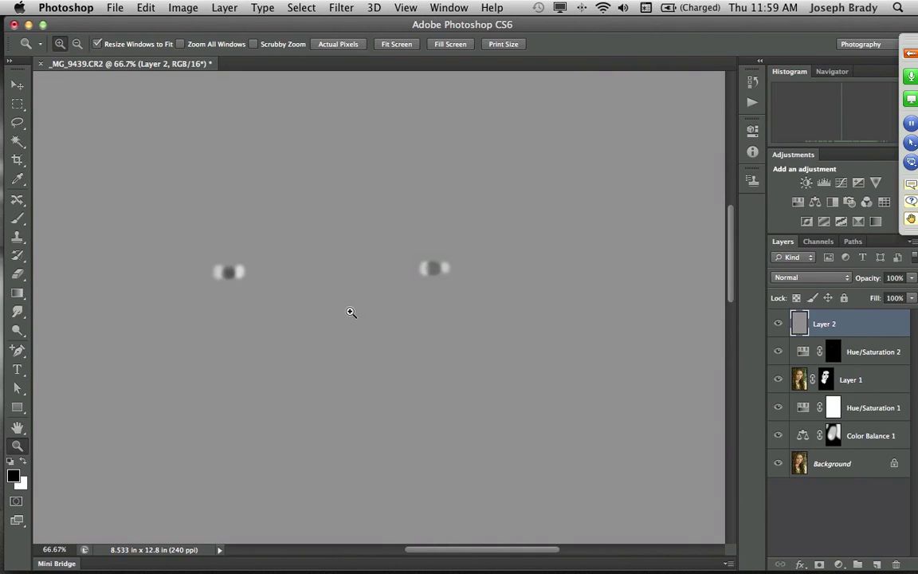
click(351, 312)
click(351, 312)
drag(348, 303, 529, 365)
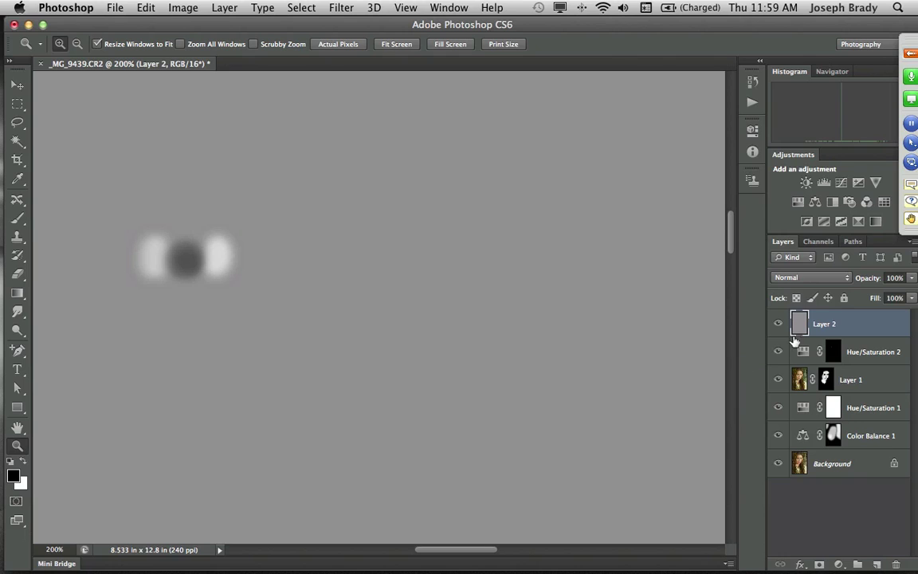
click(785, 278)
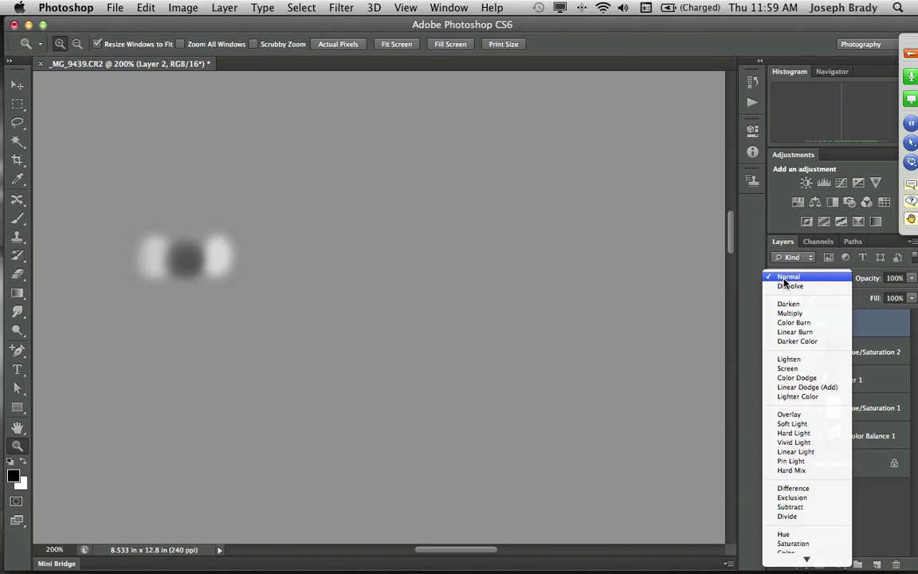
click(804, 415)
key(super+0)
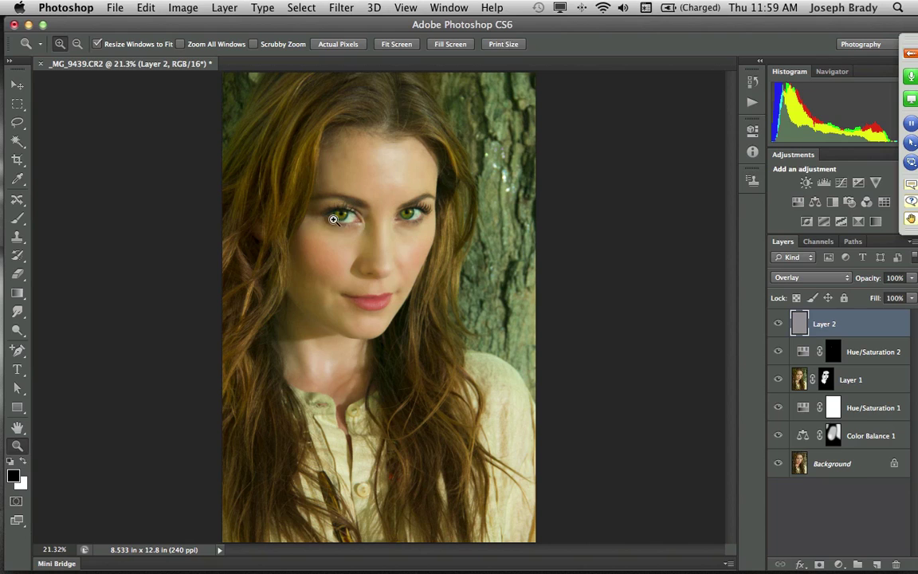
Try lightening the whites of both eyes on the gray layer with a 38-pixel white brush at 20% opacity, and revert those strokes.
drag(275, 158, 462, 265)
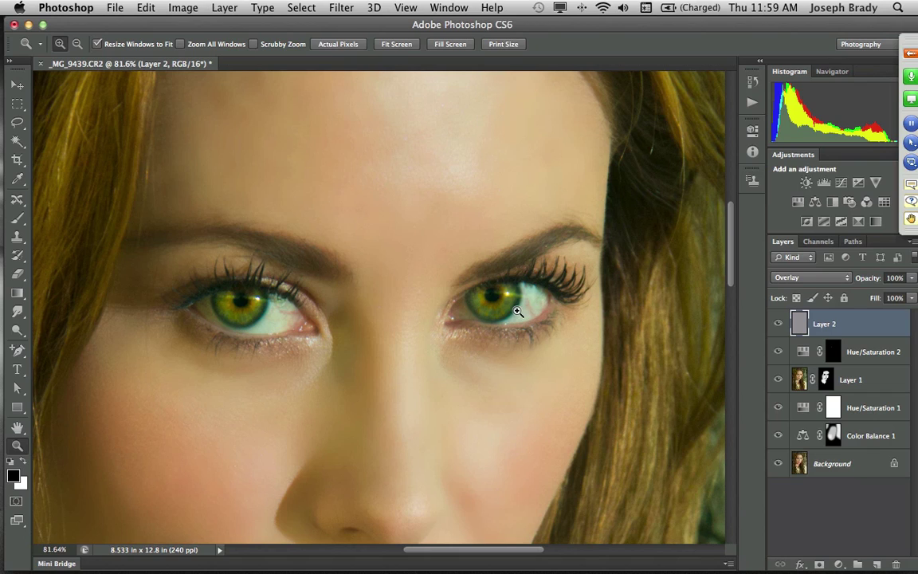
key(b)
ctrl+alt+drag(523, 318, 526, 322)
key(2)
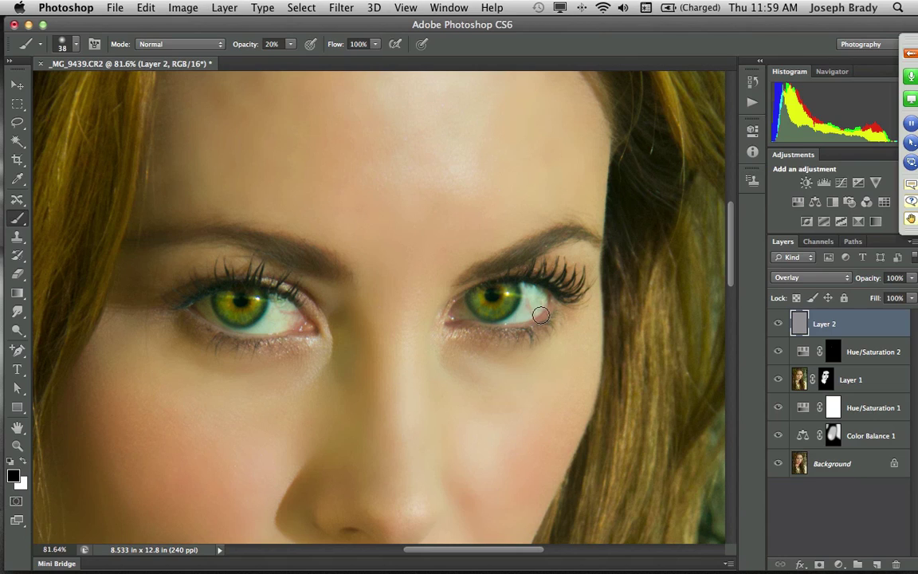
key(x)
mouse_move(531, 295)
mouse_down()
mouse_move(522, 307)
mouse_move(537, 301)
mouse_move(528, 304)
mouse_up()
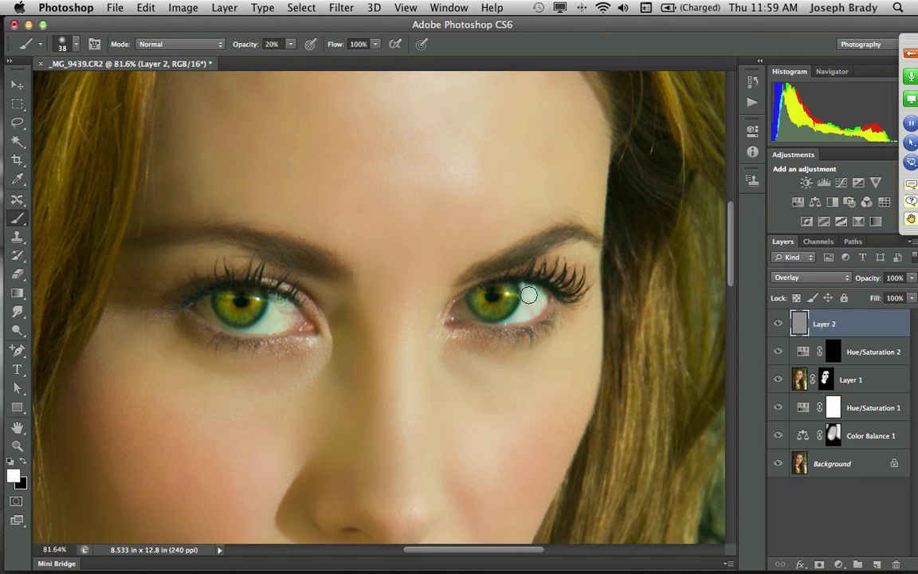
mouse_move(290, 312)
mouse_down()
mouse_move(248, 329)
mouse_move(278, 326)
mouse_move(282, 305)
mouse_move(286, 319)
mouse_move(236, 325)
mouse_move(205, 302)
mouse_up()
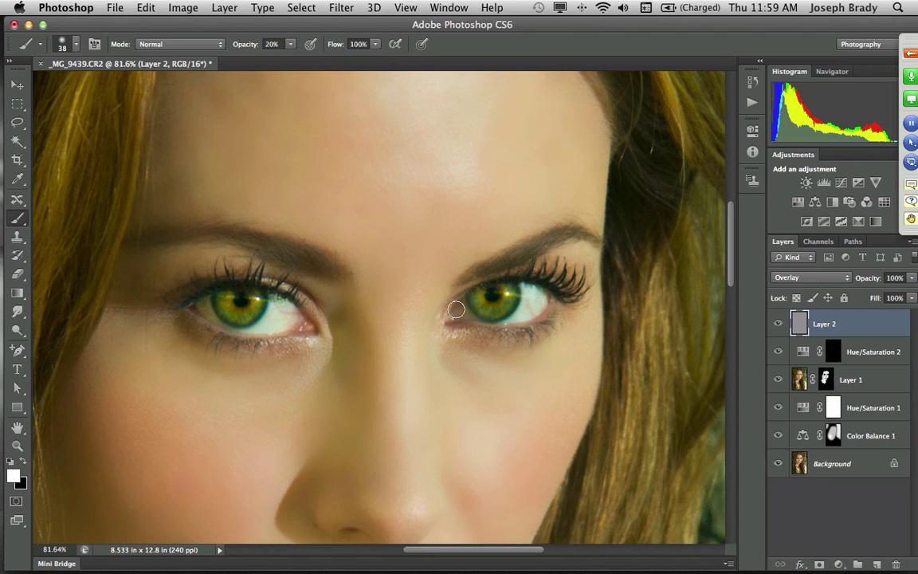
click(752, 81)
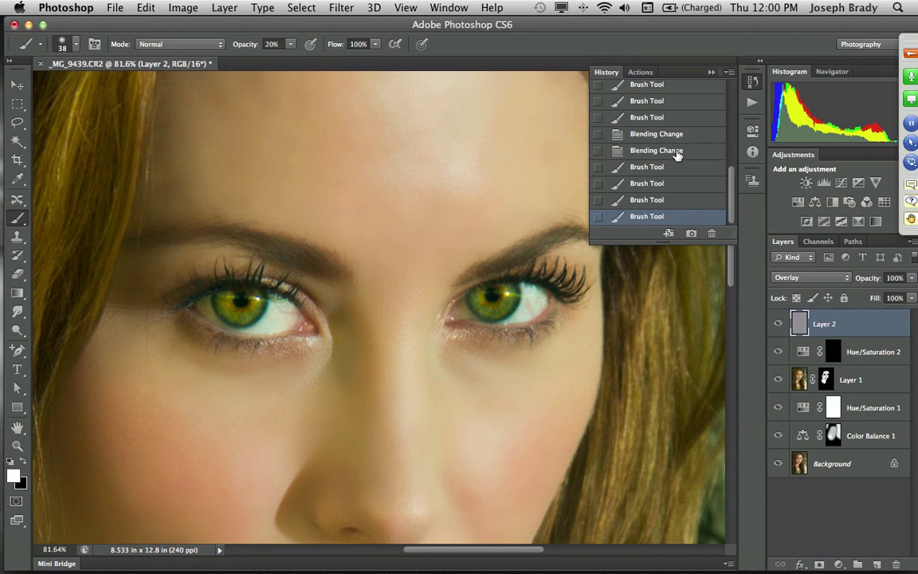
click(676, 152)
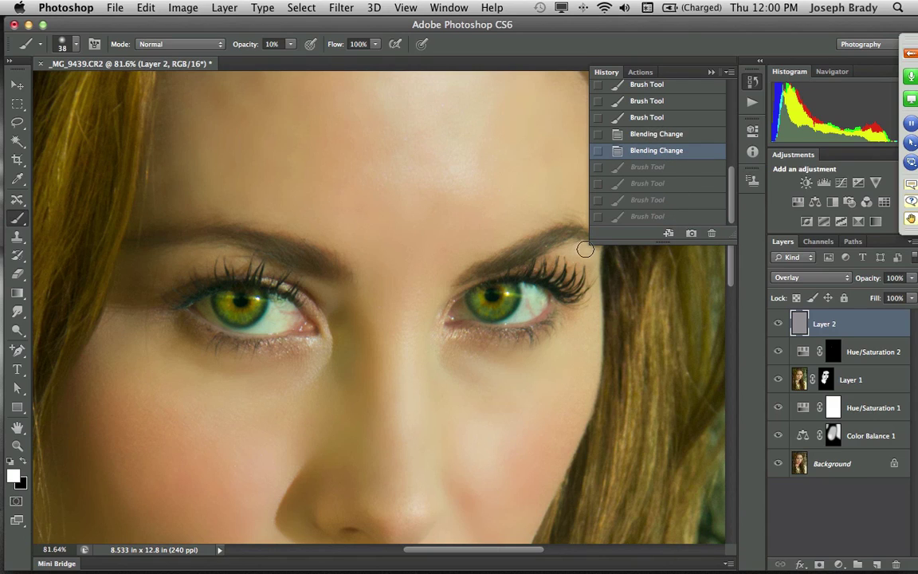
Lighten the whites of both eyes on the gray layer with the 38-pixel white brush at 10% opacity.
key(1)
click(504, 311)
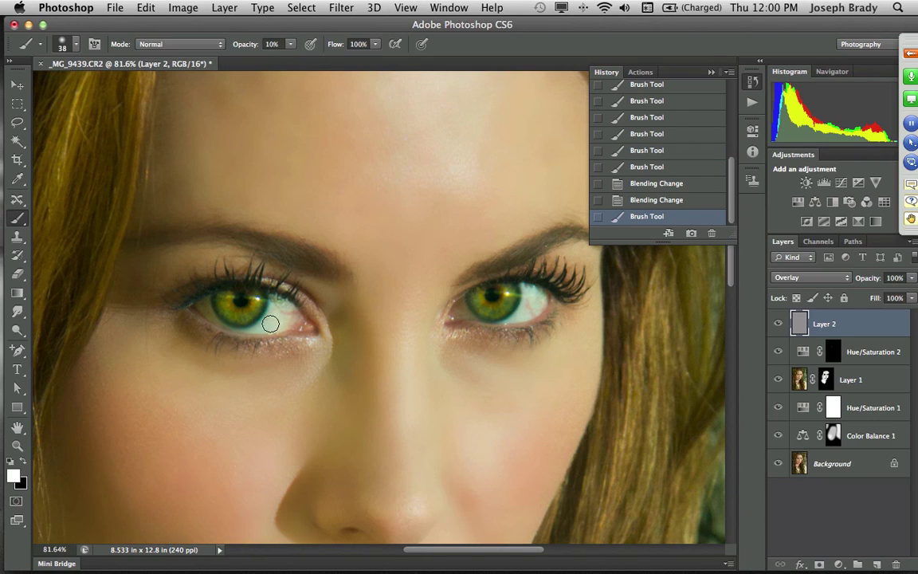
click(266, 319)
drag(222, 316, 190, 281)
click(465, 308)
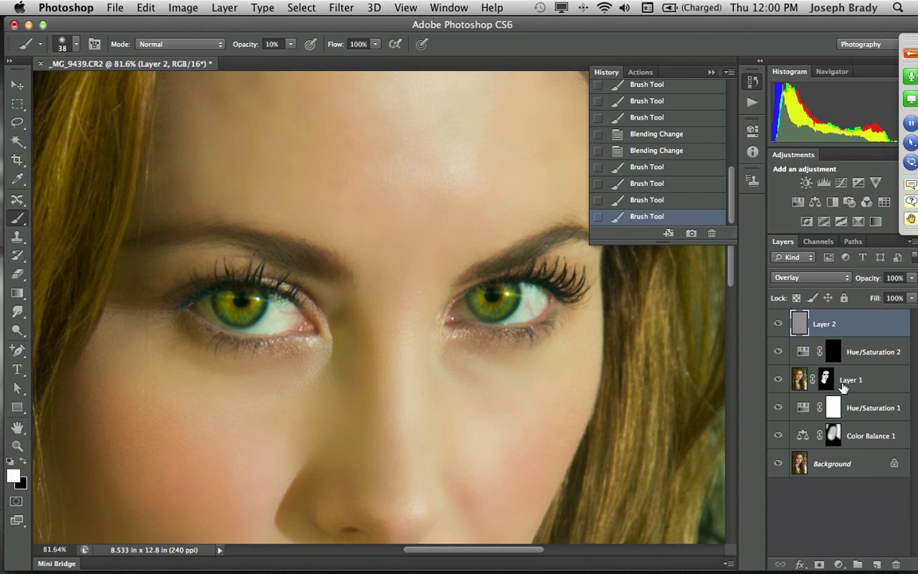
Add a Hue/Saturation adjustment layer on top with saturation -66, and fill its mask with black.
click(838, 564)
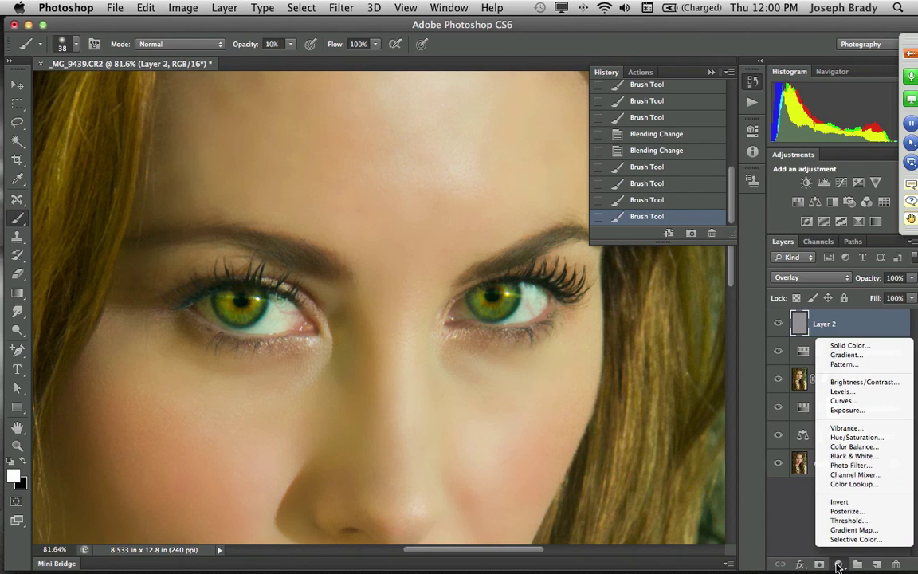
click(854, 438)
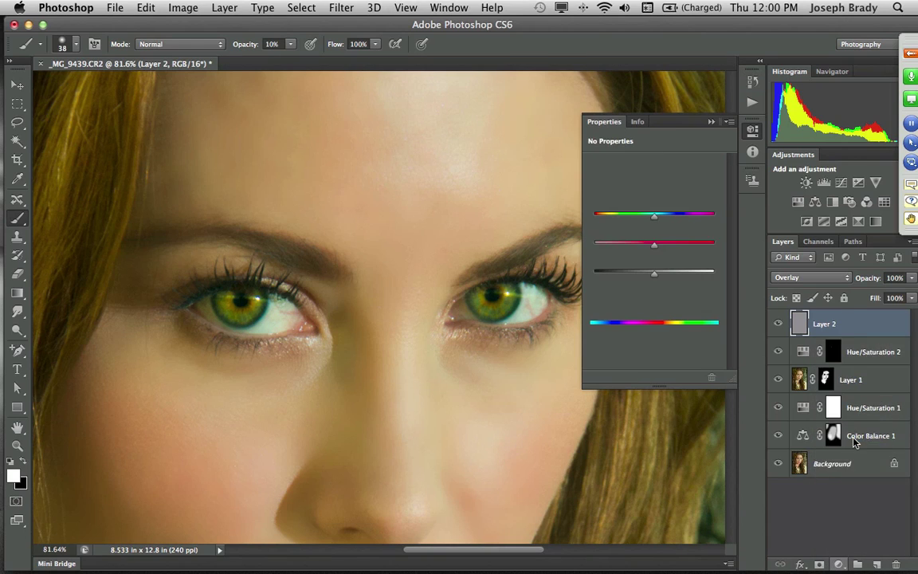
click(620, 247)
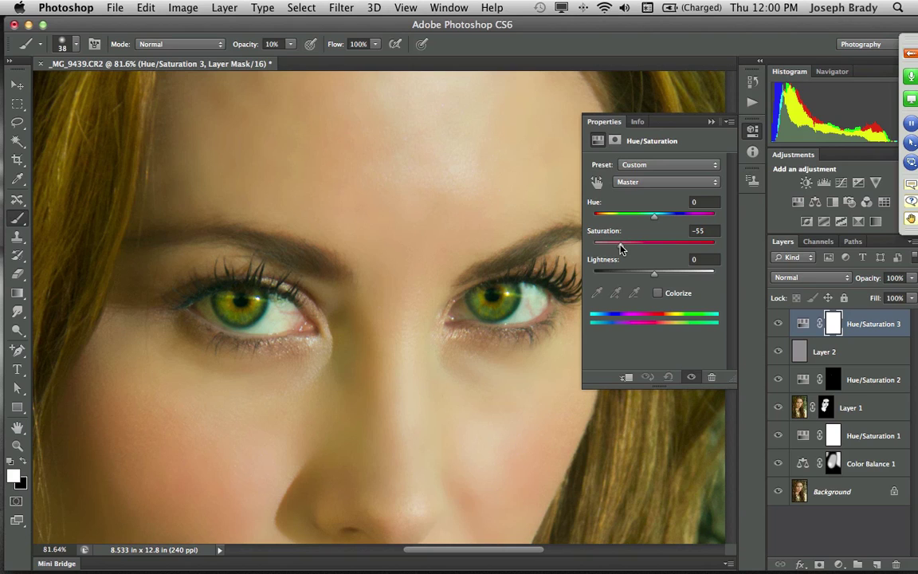
drag(620, 249, 613, 249)
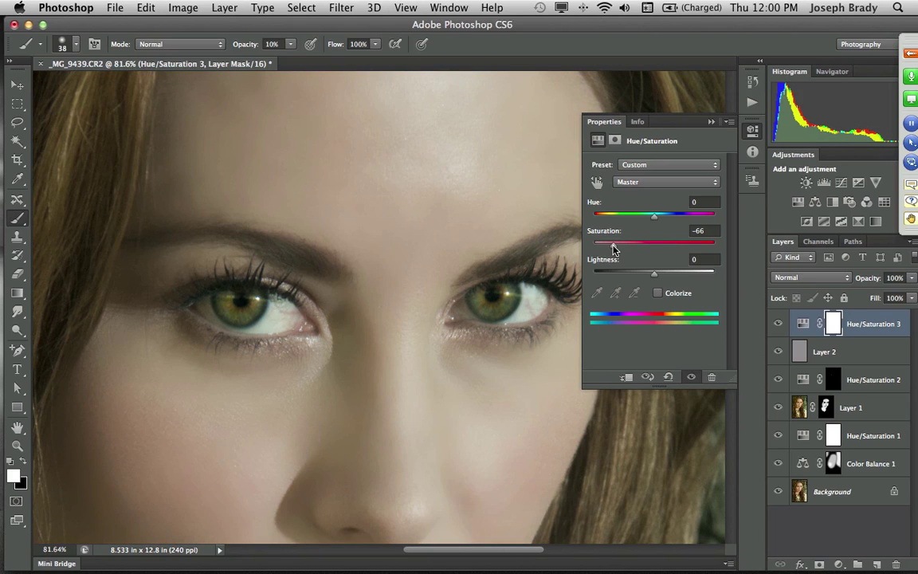
click(711, 122)
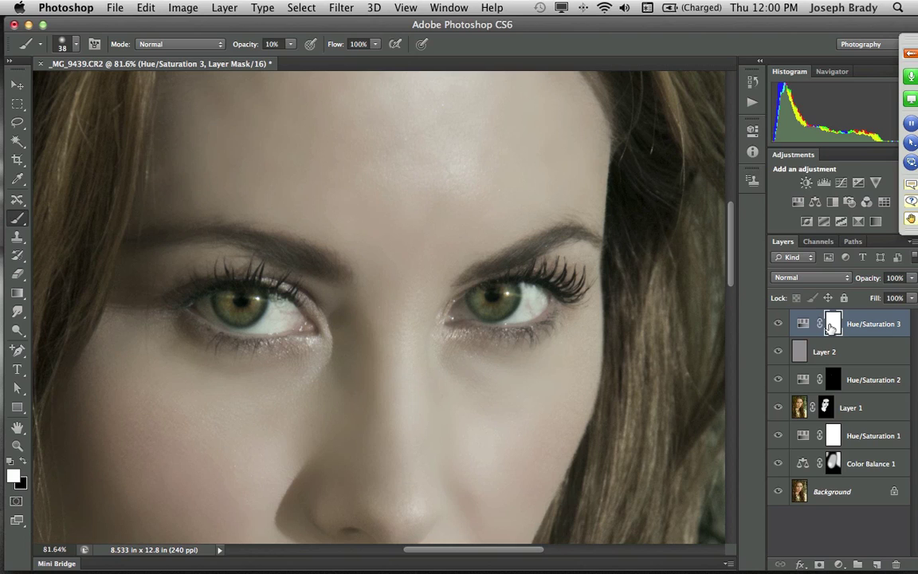
key(x)
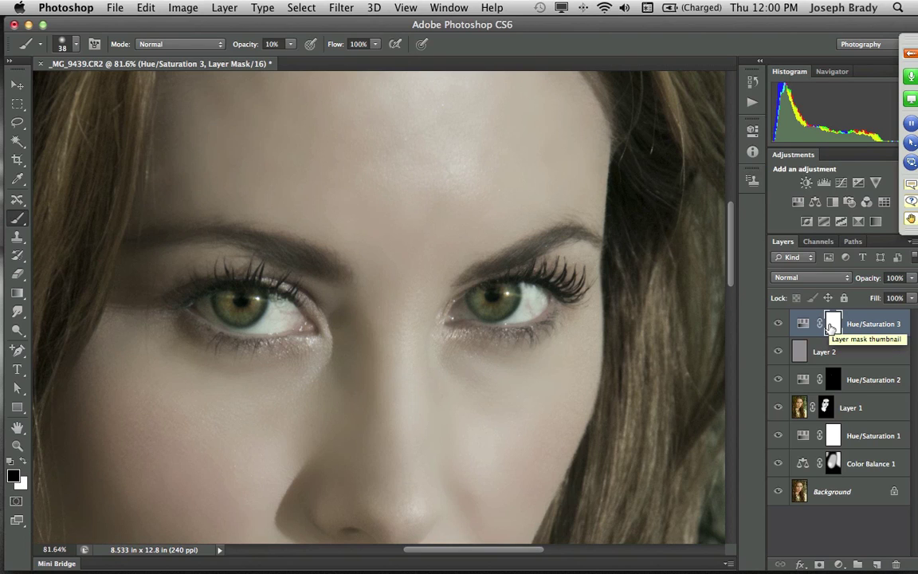
key(alt+BackSpace)
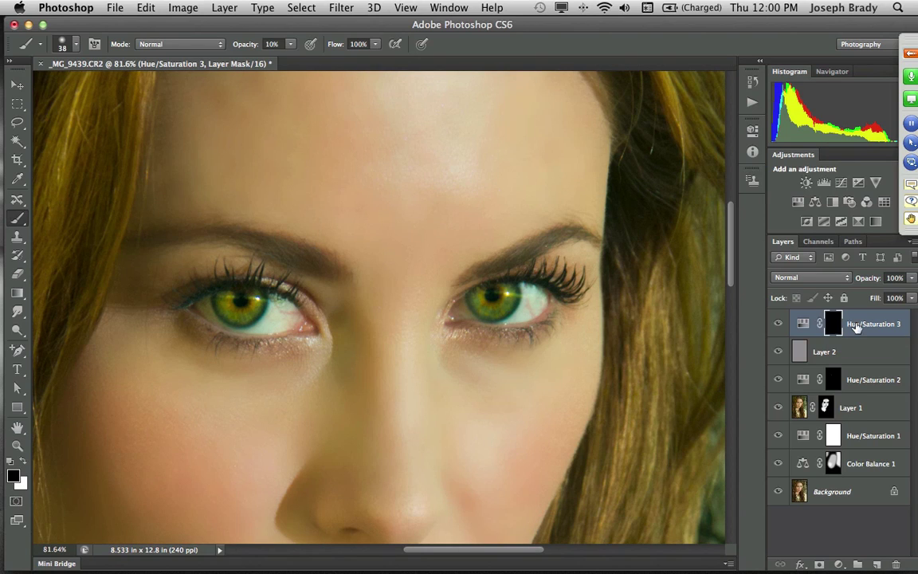
Paint the desaturation into the red veins of both eye whites on the mask with a 27-pixel white brush at 40% opacity, and compare the result.
key(z)
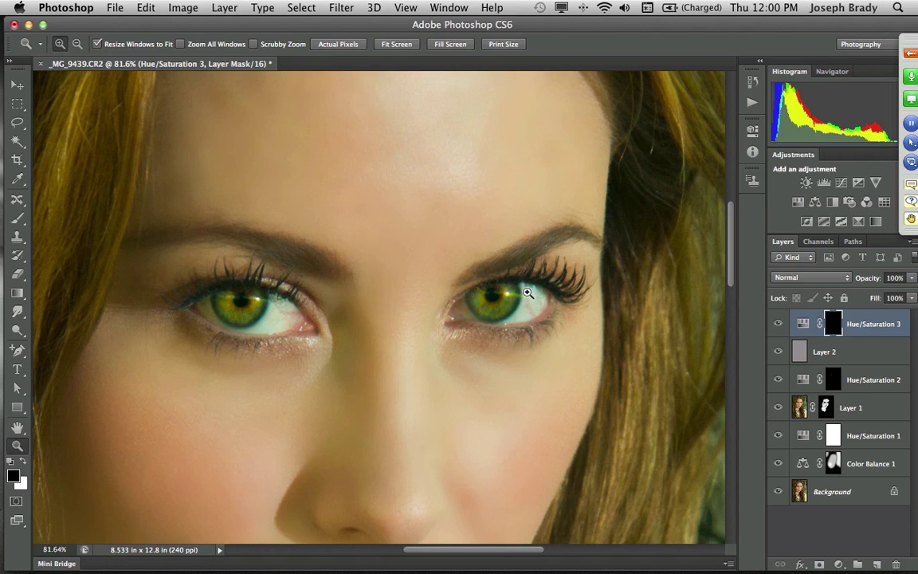
click(527, 301)
click(527, 301)
key(b)
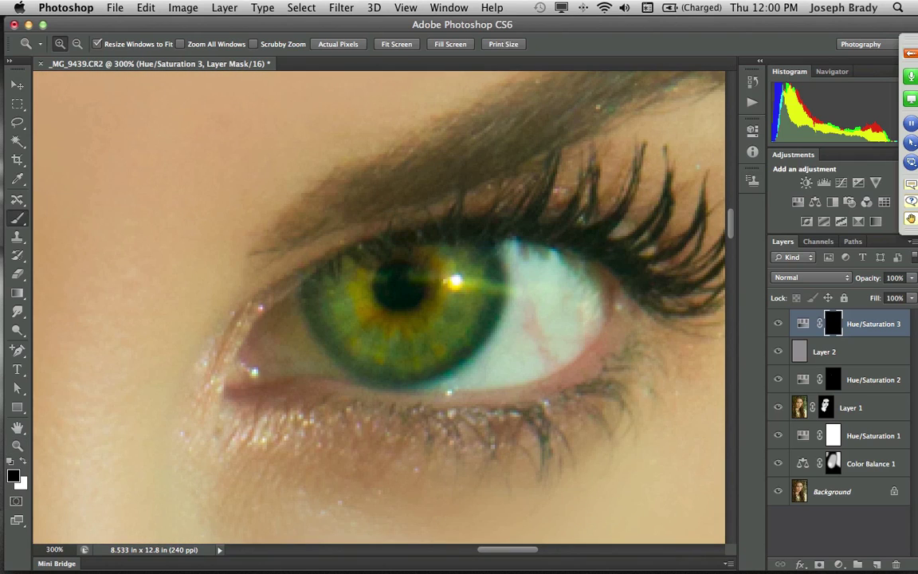
drag(548, 334, 537, 335)
key(x)
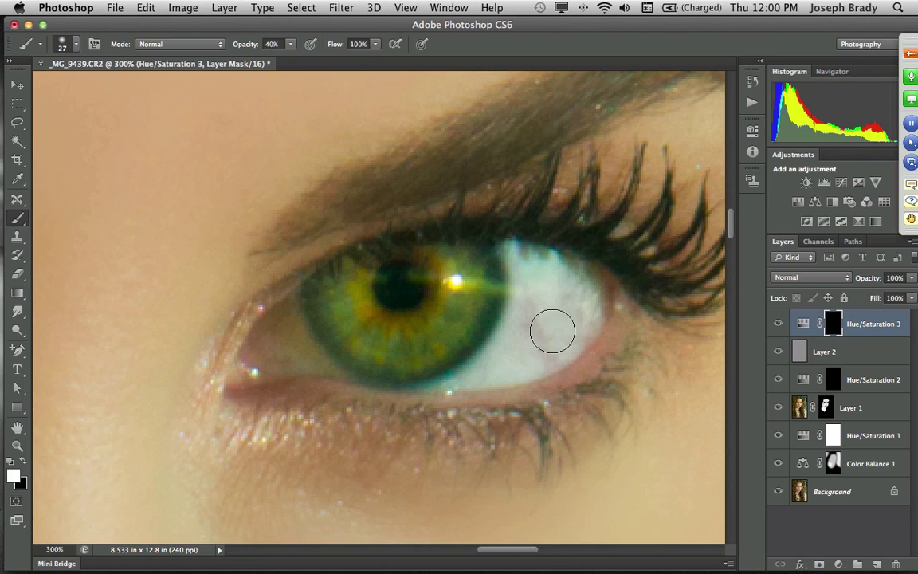
scroll(552, 329, left, 15)
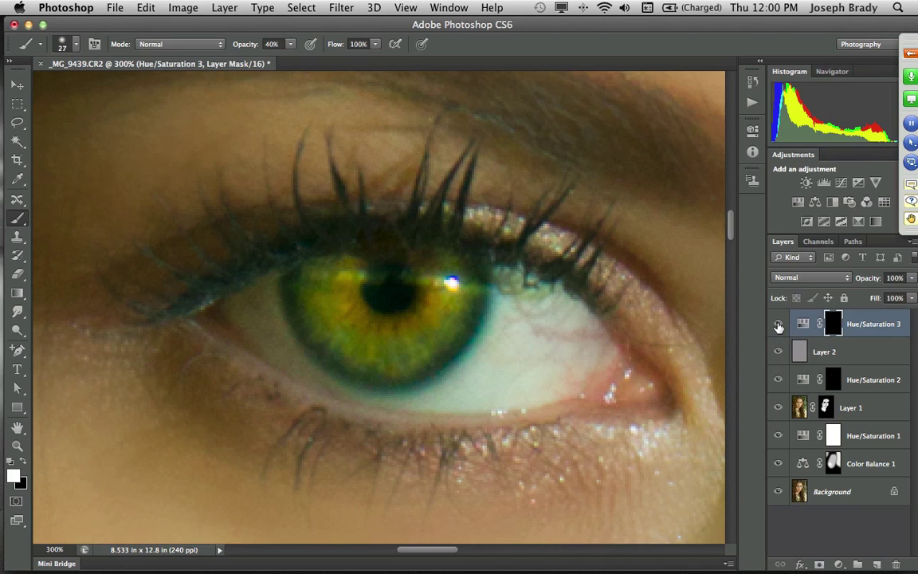
click(778, 324)
click(776, 326)
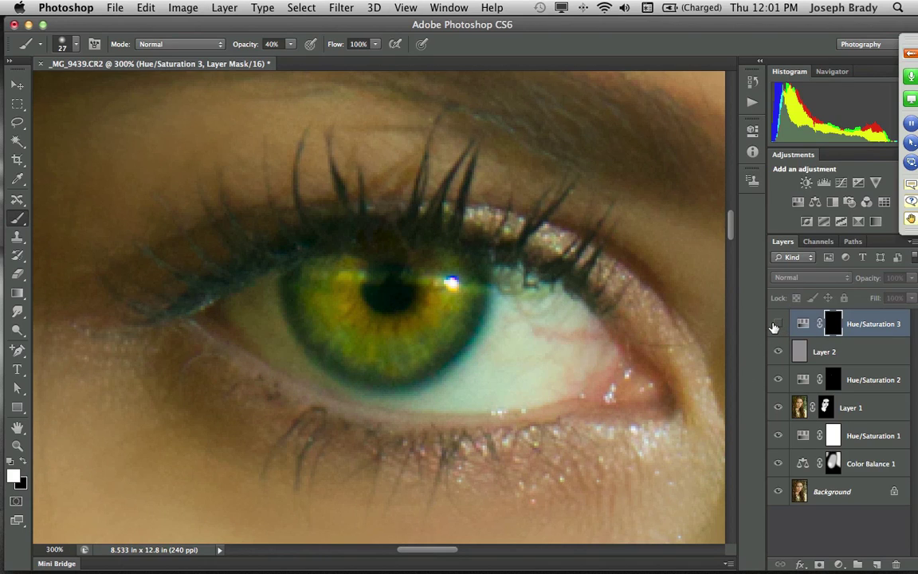
click(774, 325)
Add a new empty layer on top in Overlay mode, and enlarge the white brush to 684 pixels.
key(super+0)
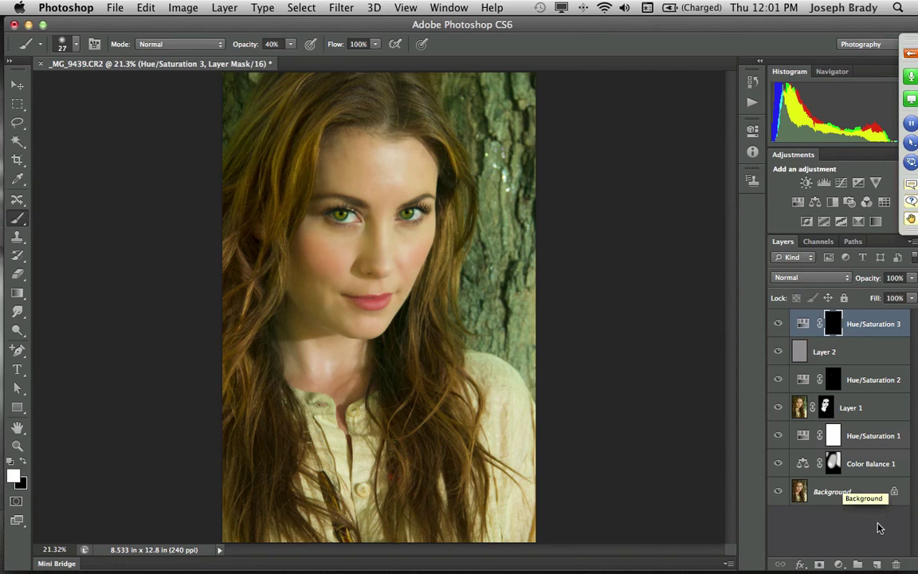
click(877, 564)
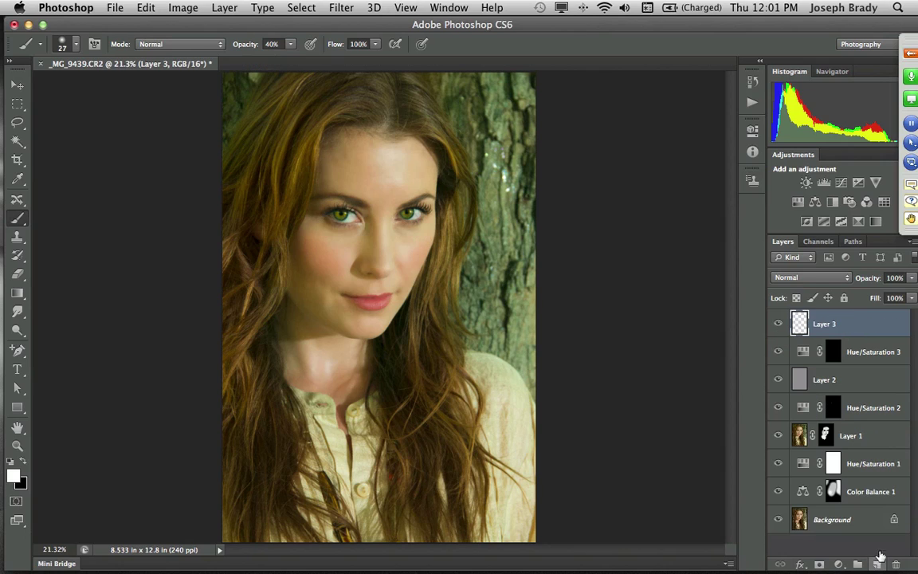
click(809, 278)
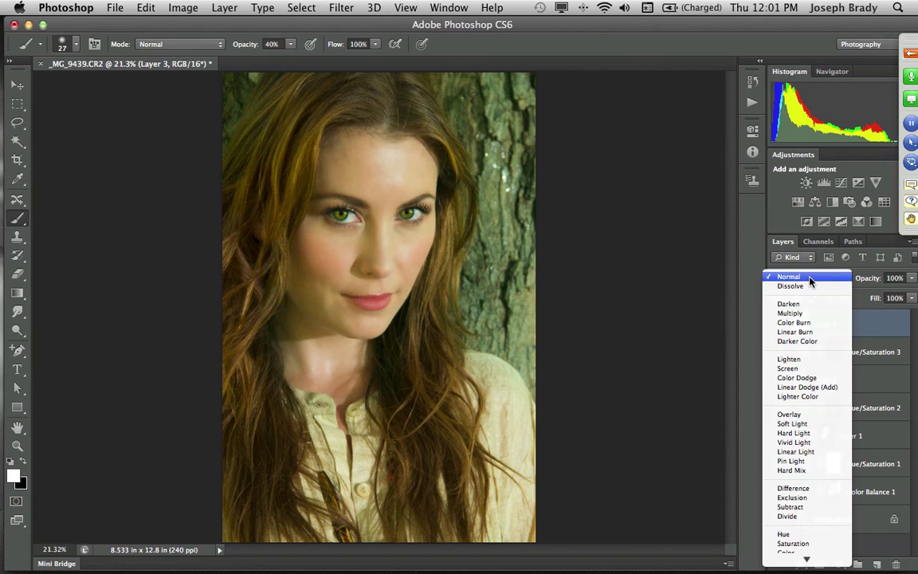
click(801, 415)
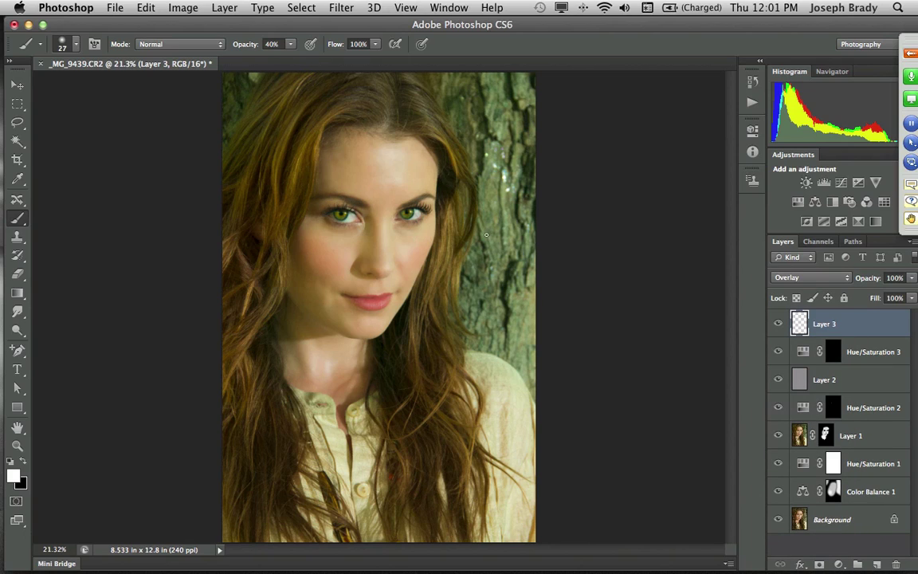
drag(486, 235, 536, 235)
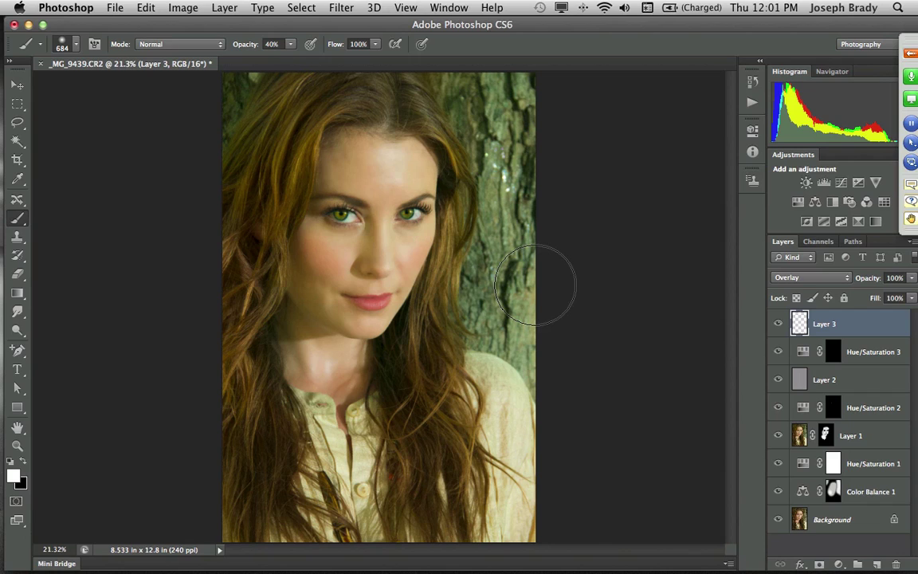
Darken the tree bark and outer edges of the portrait on the Overlay layer with the 684-pixel black brush at 20% opacity.
key(x)
key(2)
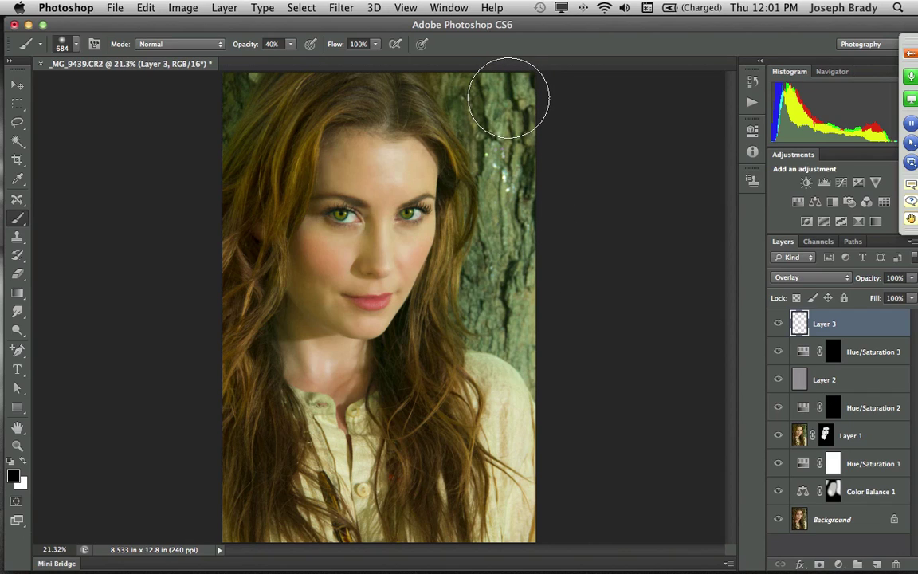
mouse_move(518, 107)
mouse_down()
mouse_move(559, 352)
mouse_move(557, 198)
mouse_move(507, 89)
mouse_up()
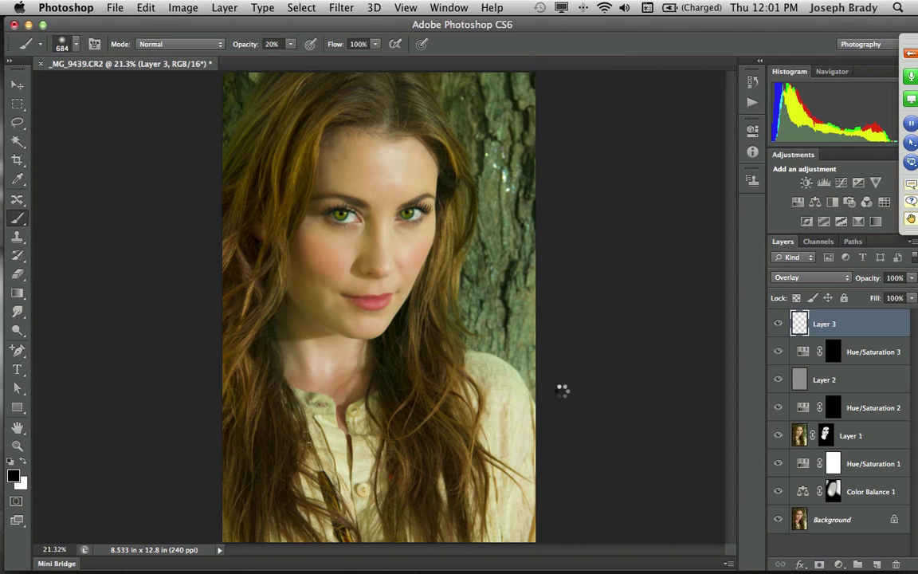
mouse_move(537, 153)
mouse_down()
mouse_move(516, 174)
mouse_move(462, 366)
mouse_up()
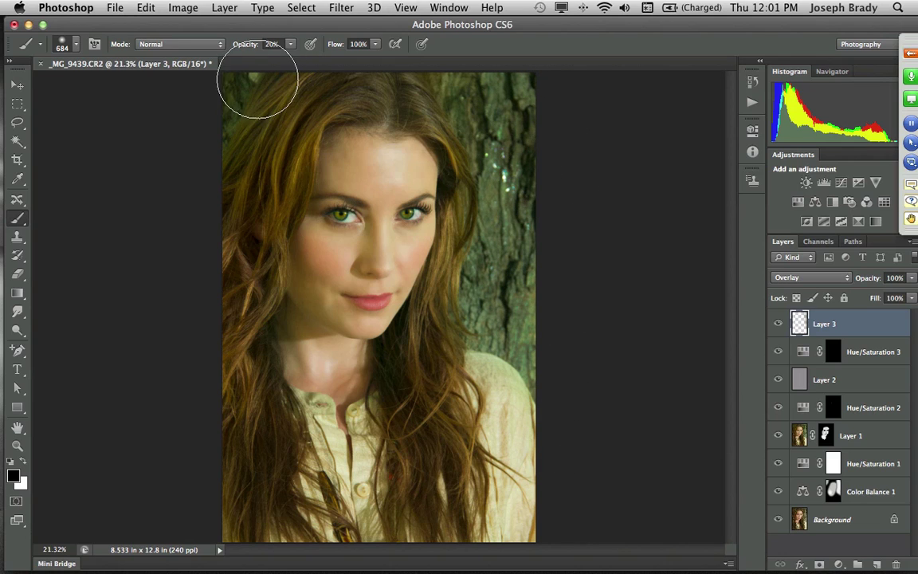
mouse_move(232, 106)
mouse_down()
mouse_move(210, 188)
mouse_move(225, 227)
mouse_move(215, 308)
mouse_move(232, 503)
mouse_move(246, 521)
mouse_move(239, 437)
mouse_move(306, 515)
mouse_move(461, 516)
mouse_move(498, 397)
mouse_move(525, 500)
mouse_move(481, 570)
mouse_move(549, 498)
mouse_move(558, 428)
mouse_move(471, 544)
mouse_move(371, 478)
mouse_move(349, 419)
mouse_move(364, 492)
mouse_move(344, 424)
mouse_move(341, 451)
mouse_move(400, 561)
mouse_move(512, 516)
mouse_move(531, 464)
mouse_move(464, 528)
mouse_move(574, 446)
mouse_move(585, 407)
mouse_move(569, 401)
mouse_move(566, 383)
mouse_move(536, 417)
mouse_move(533, 313)
mouse_move(552, 88)
mouse_move(492, 81)
mouse_move(572, 343)
mouse_move(568, 187)
mouse_move(521, 139)
mouse_move(510, 252)
mouse_up()
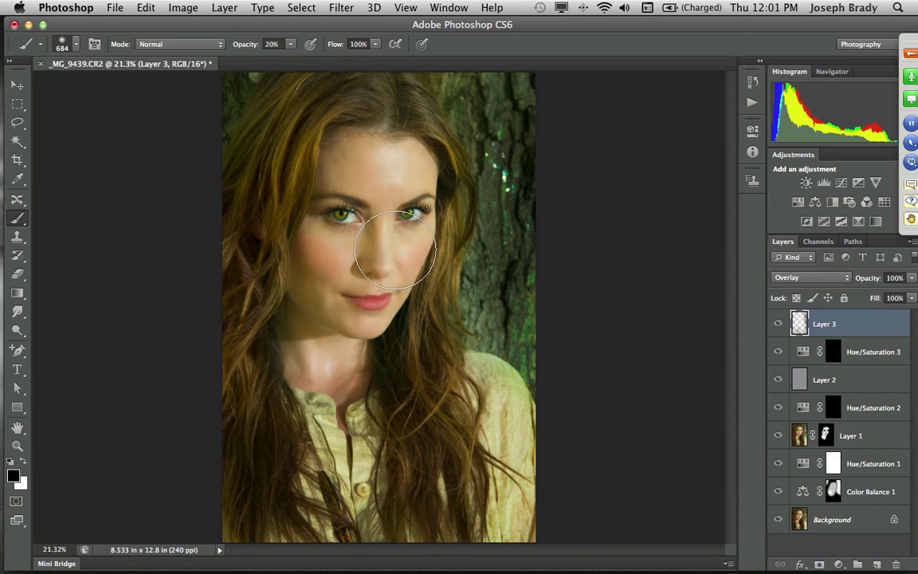
Deepen the shadows in the hair on both sides of the face with 196- and 121-pixel black brushes at 20% opacity.
ctrl+alt+drag(388, 249, 352, 251)
drag(268, 319, 258, 483)
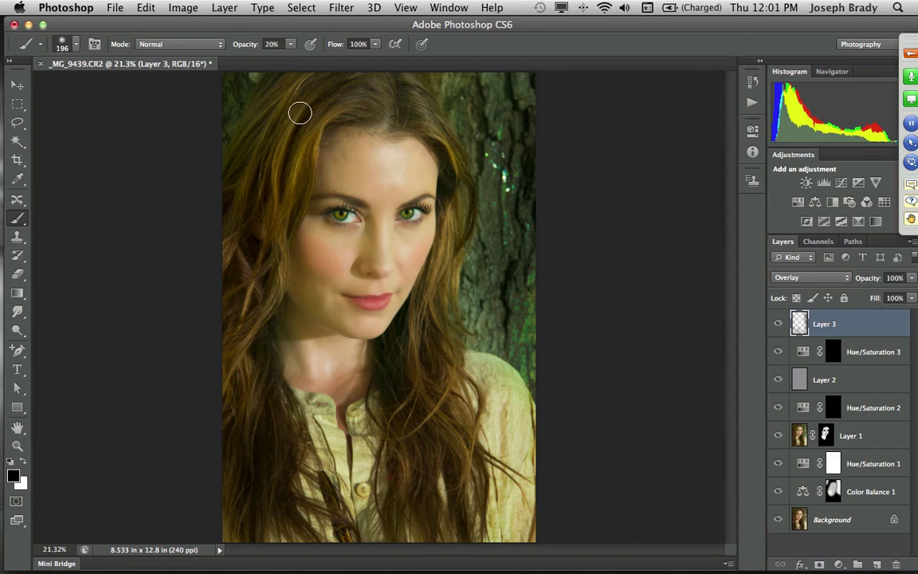
mouse_move(320, 101)
ctrl+alt+mouse_down()
mouse_move(271, 120)
mouse_move(257, 175)
mouse_move(234, 163)
mouse_move(240, 235)
ctrl+alt+mouse_up()
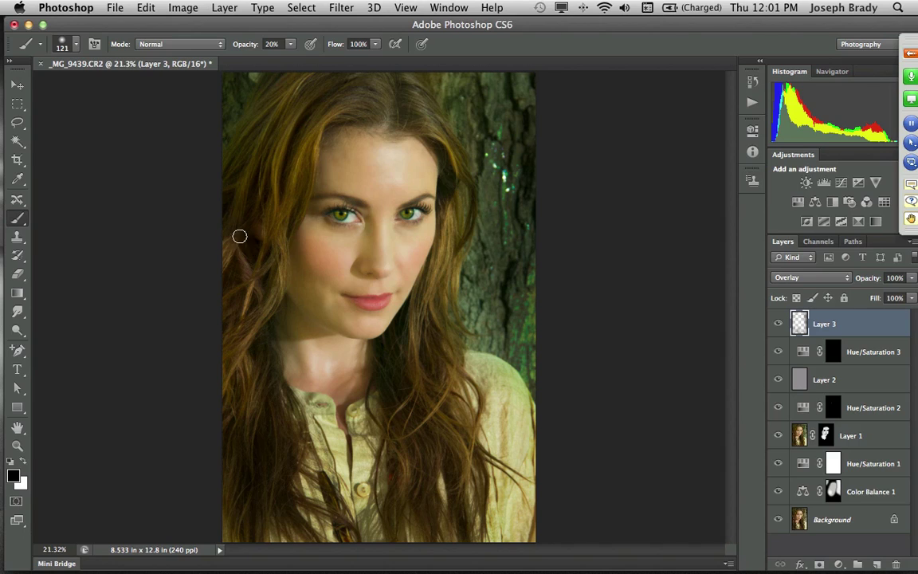
mouse_move(463, 193)
mouse_down()
mouse_move(437, 362)
mouse_move(410, 379)
mouse_move(432, 455)
mouse_move(420, 427)
mouse_up()
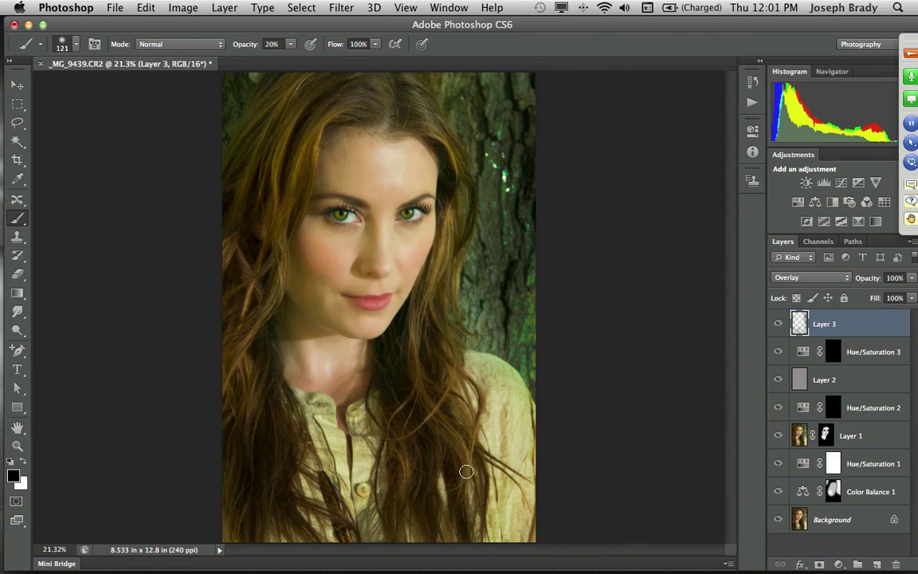
Lighten the hair highlights with the 121-pixel white brush at 20% opacity, and switch to an 824-pixel black brush at 10% opacity.
key(x)
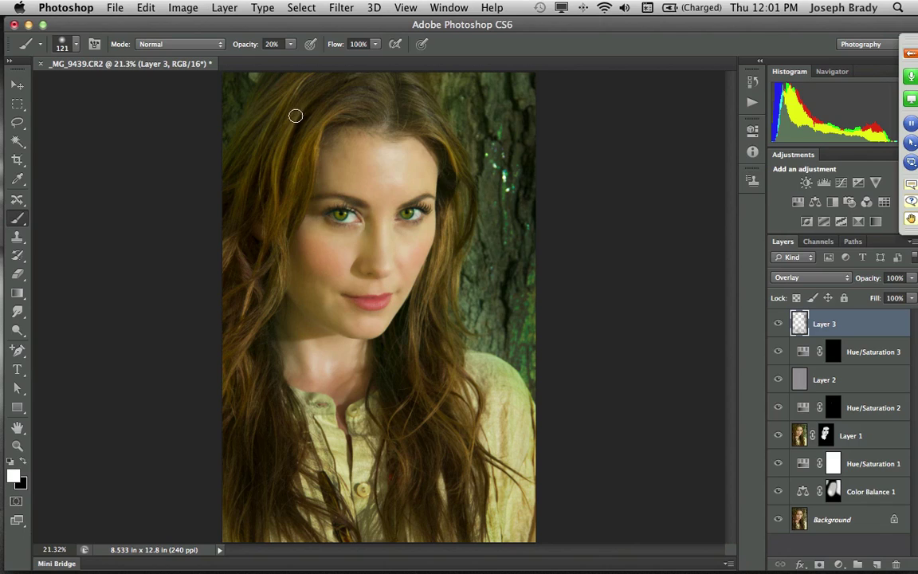
mouse_move(294, 115)
mouse_down()
mouse_move(270, 209)
mouse_move(317, 126)
mouse_move(294, 229)
mouse_up()
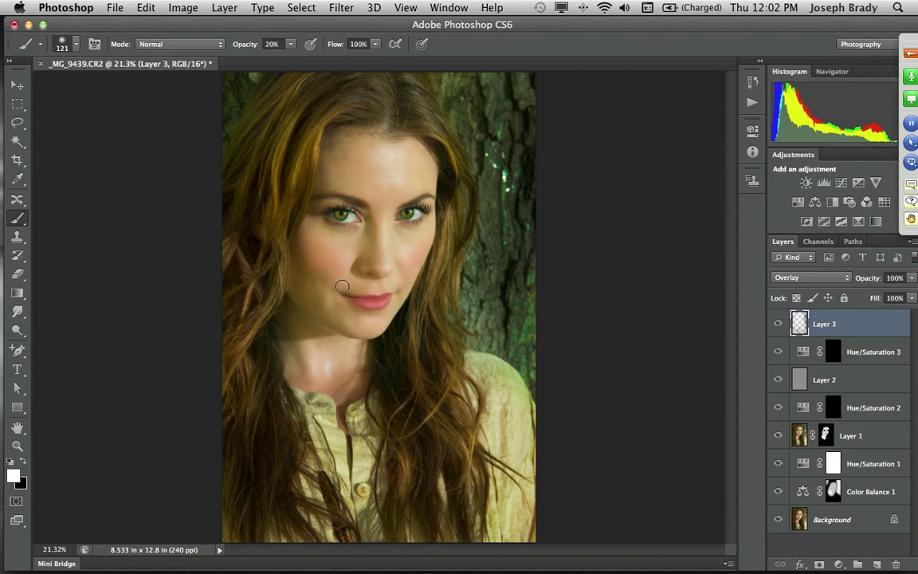
drag(311, 273, 365, 275)
key(x)
key(1)
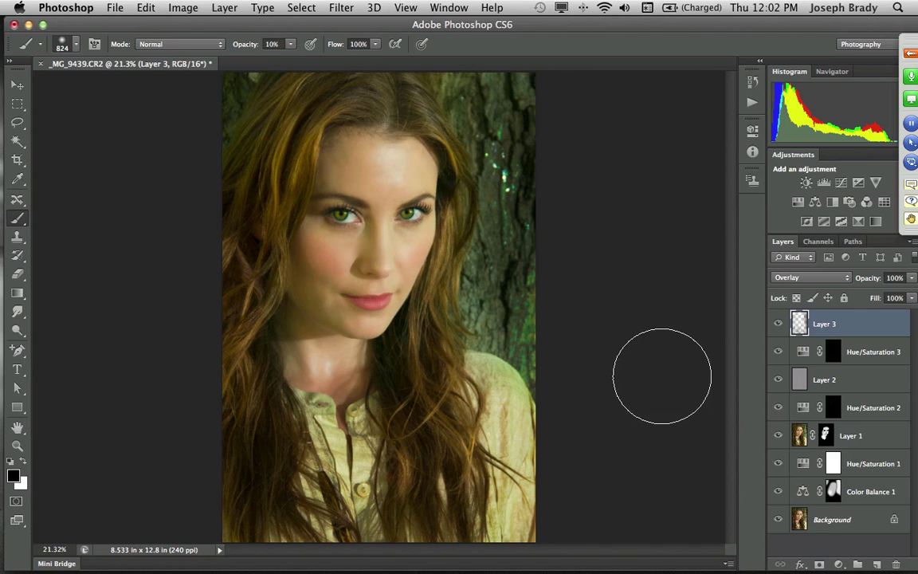
Switch to full-screen mode with the menu bar and compare the portrait with and without the Overlay layer.
key(f)
drag(599, 385, 527, 382)
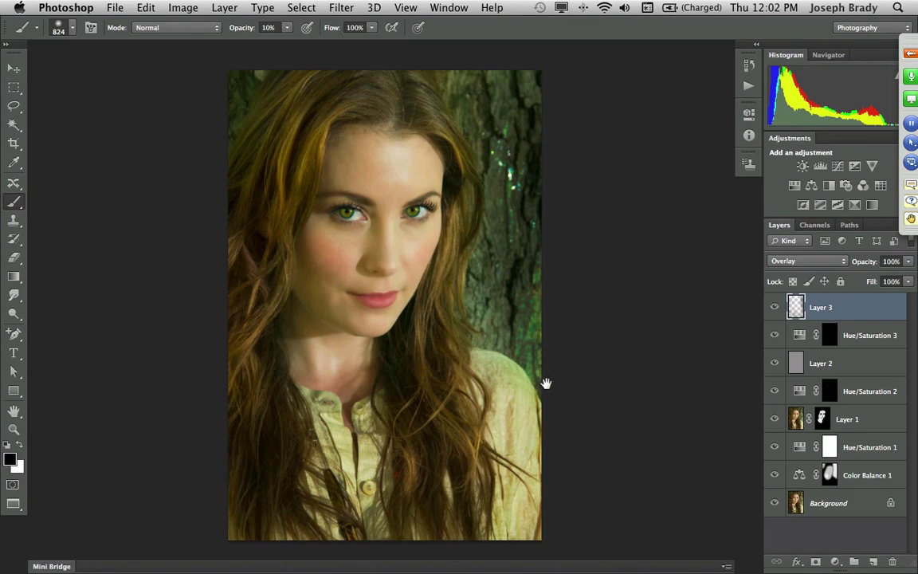
click(774, 308)
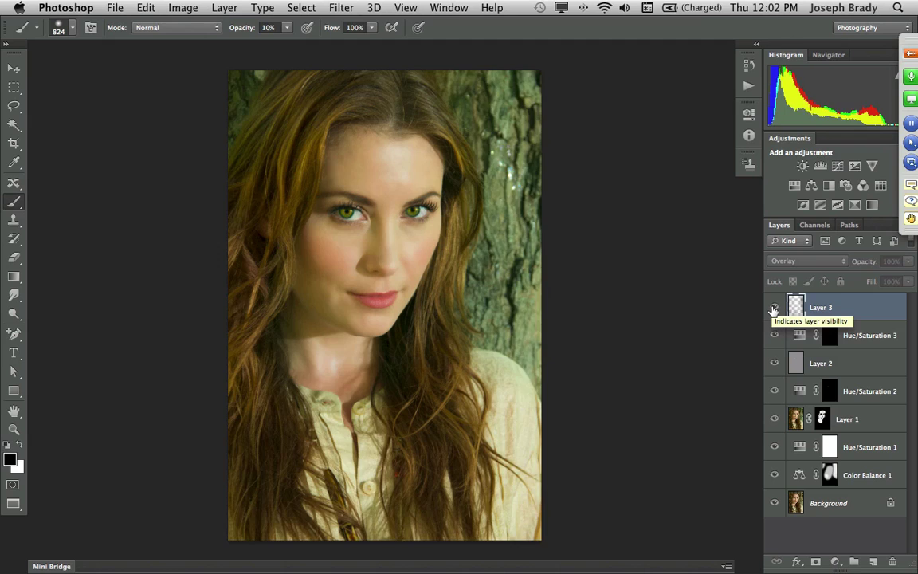
click(774, 310)
click(772, 309)
click(773, 309)
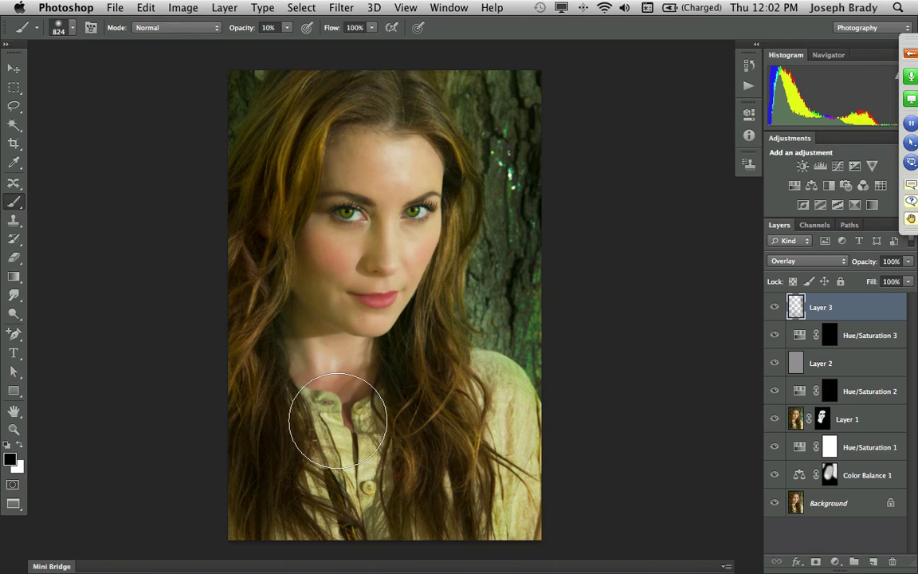
Add a Levels adjustment layer on top with the white output level at 184, and fill its mask with black.
drag(351, 401, 334, 343)
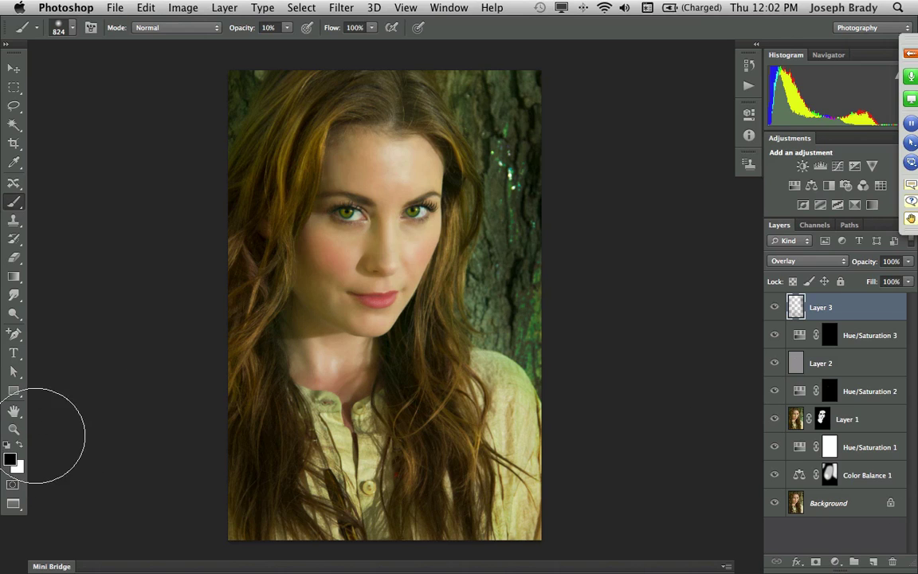
click(13, 429)
click(341, 367)
click(355, 383)
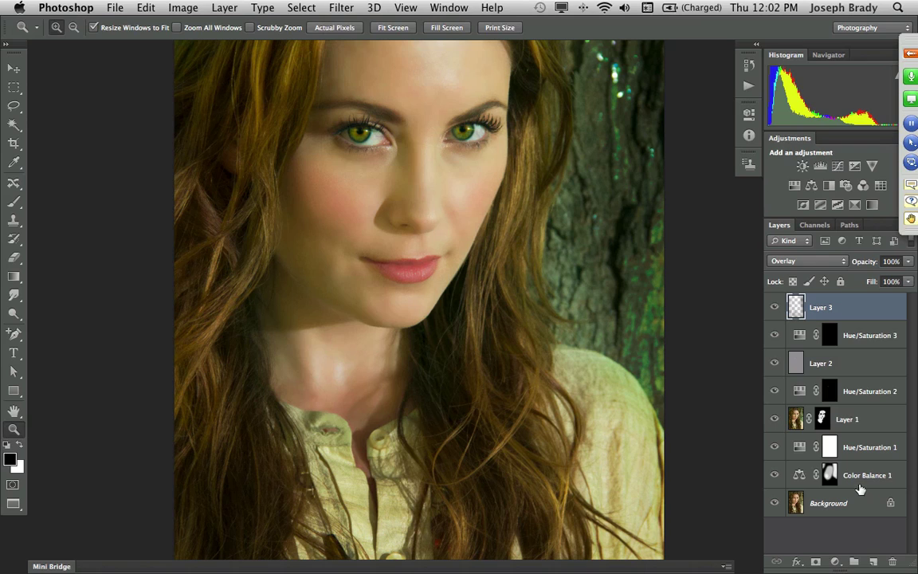
click(835, 562)
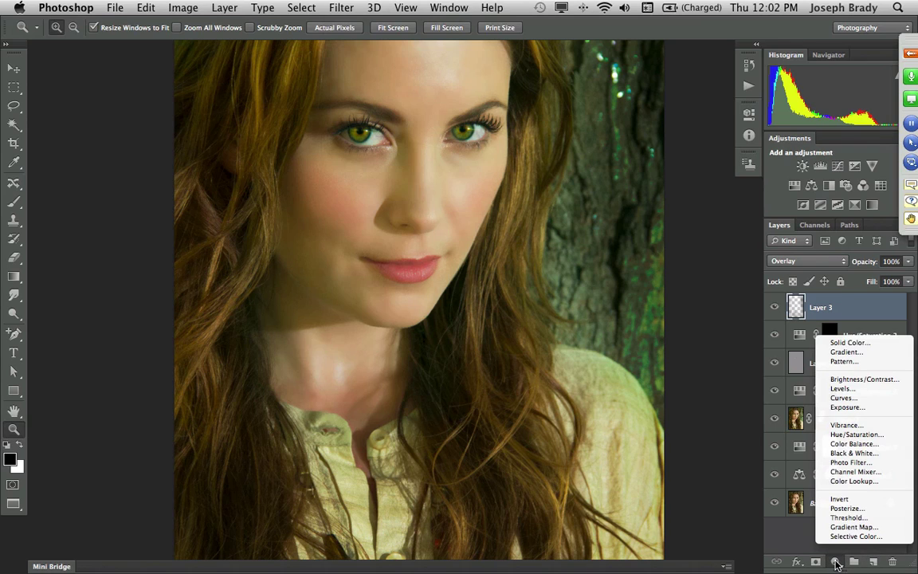
click(843, 390)
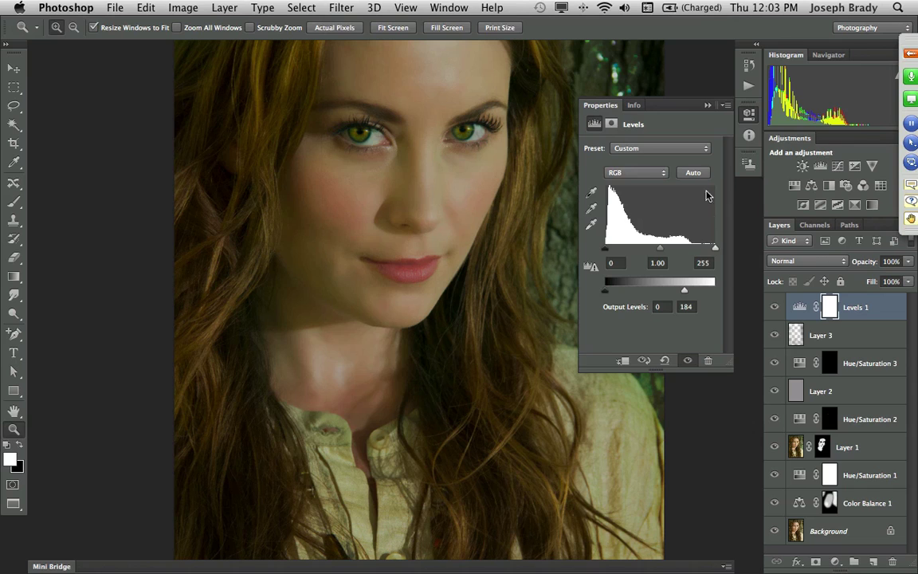
click(708, 106)
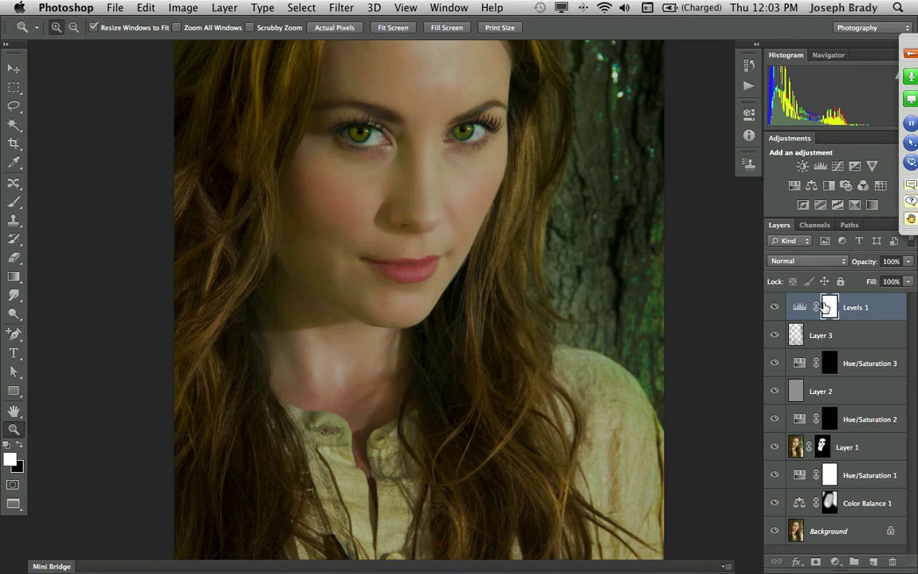
key(x)
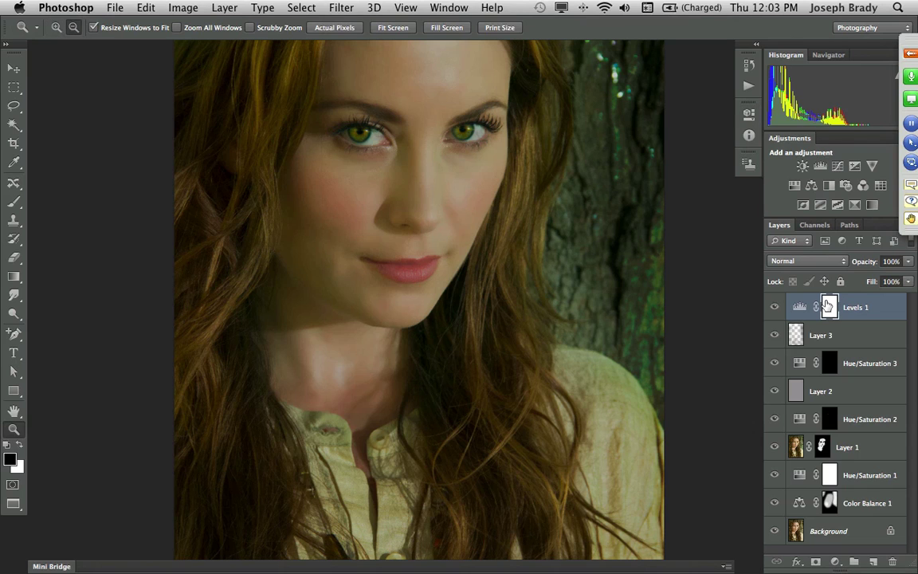
key(alt+BackSpace)
Paint the Levels darkening into the bright neck on the mask with 428- and 164-pixel white brushes at 40% opacity, and undo the last stroke.
key(b)
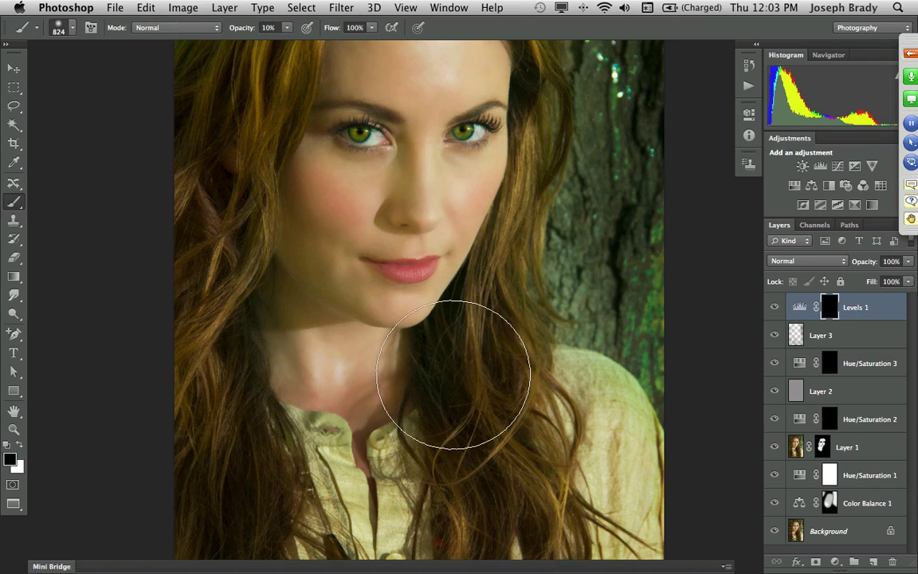
drag(360, 380, 311, 381)
key(x)
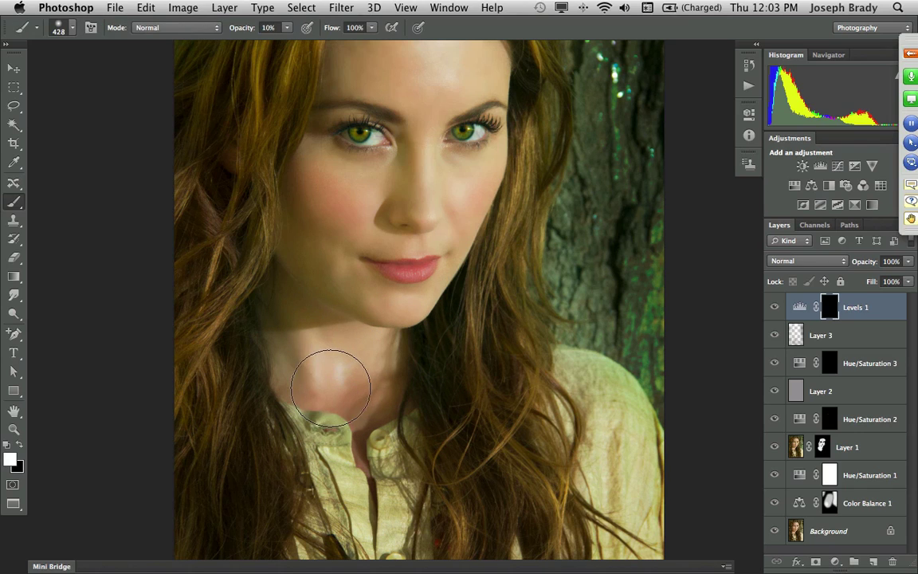
key(4)
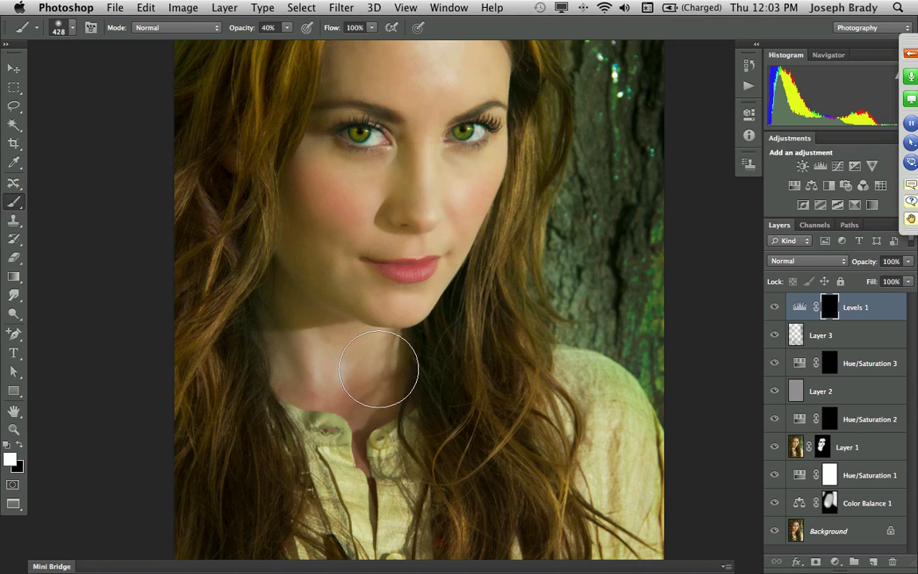
mouse_move(378, 368)
mouse_down()
mouse_move(381, 380)
mouse_move(327, 364)
mouse_move(348, 359)
mouse_move(290, 369)
mouse_move(338, 365)
mouse_move(379, 384)
mouse_move(324, 380)
mouse_move(356, 399)
mouse_move(338, 369)
mouse_up()
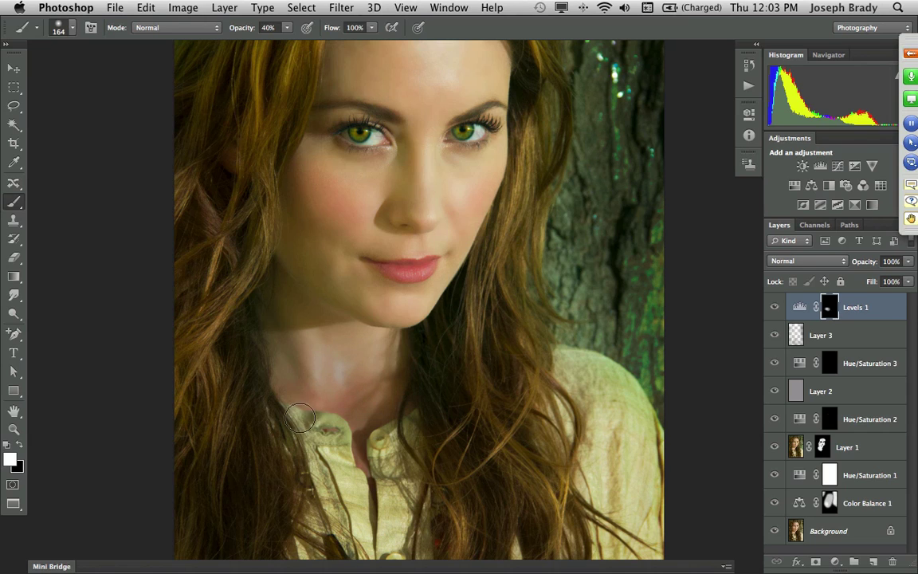
key(super+z)
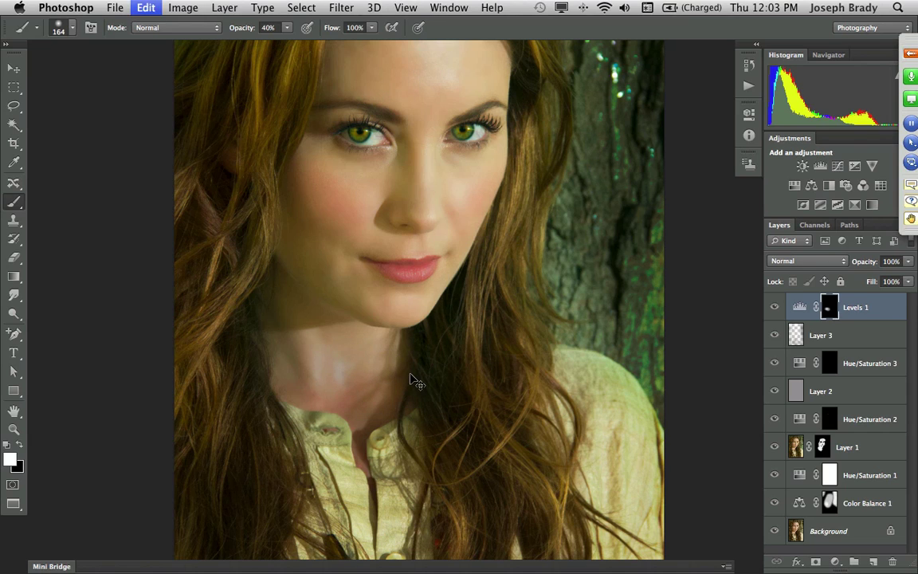
Add a Hue/Saturation adjustment layer above the Levels layer with saturation -27.
key(super+minus)
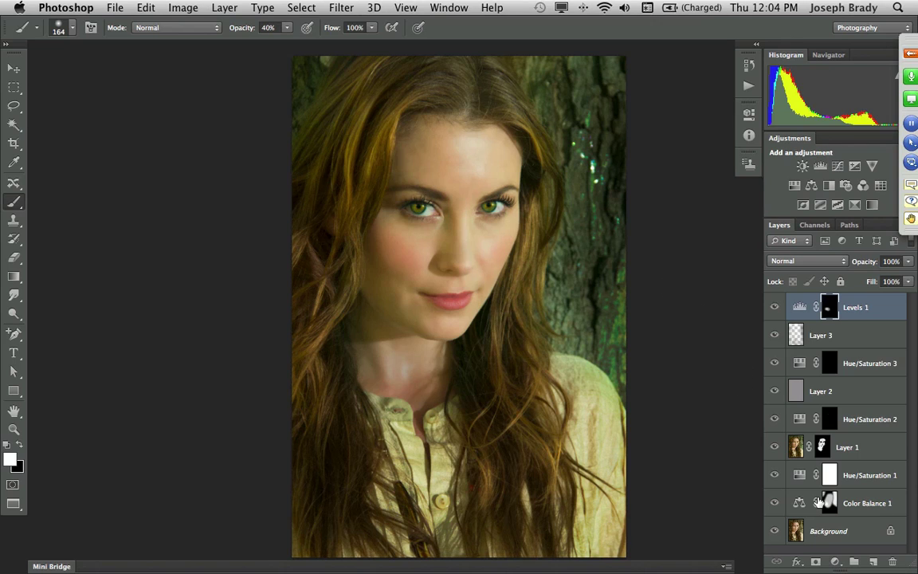
click(834, 561)
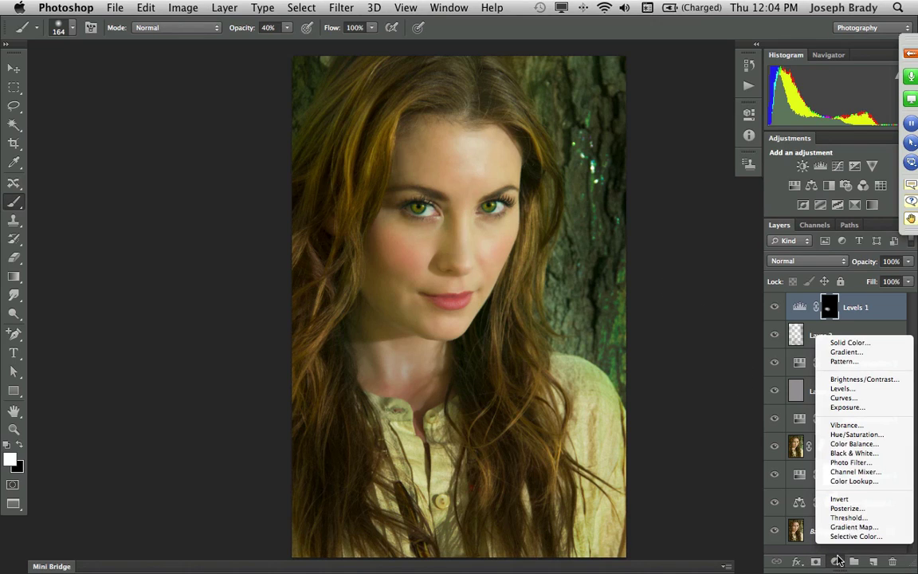
click(870, 440)
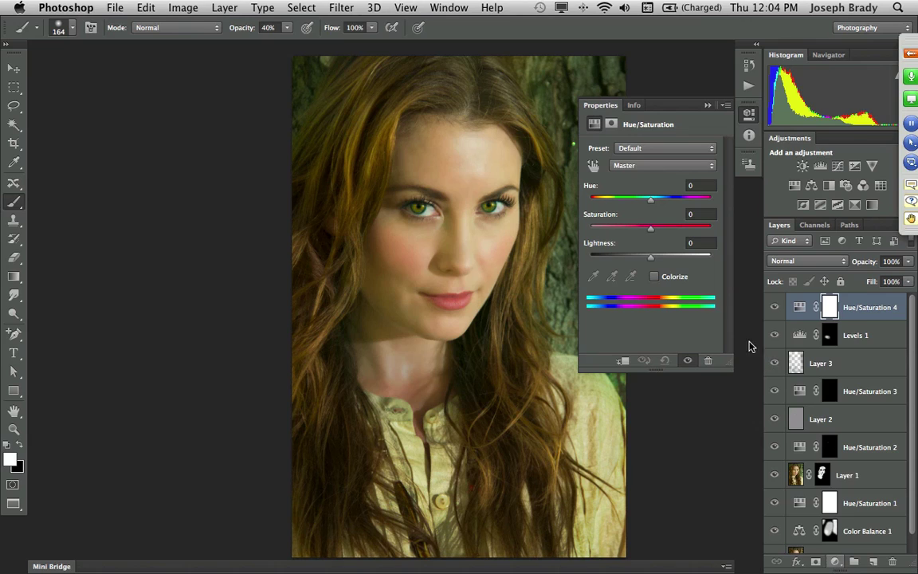
drag(630, 231, 635, 231)
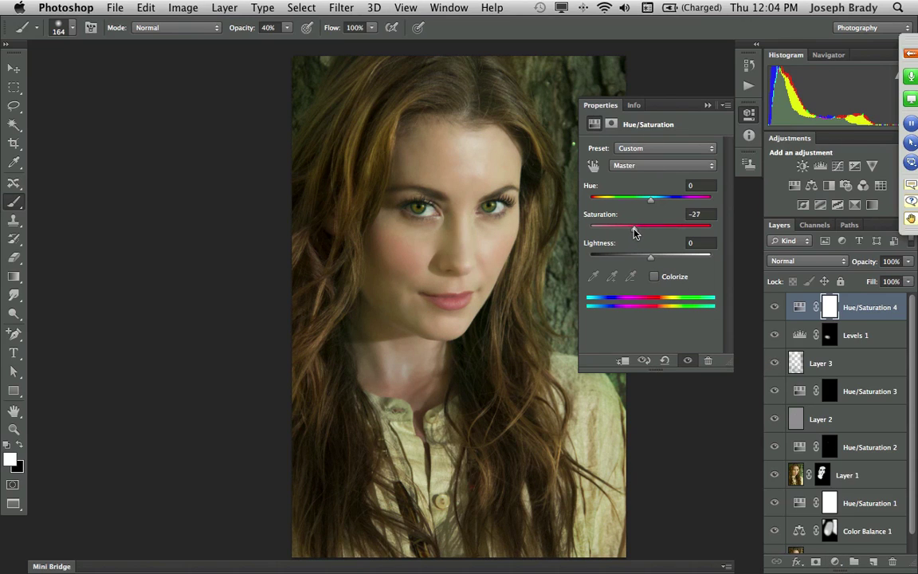
click(707, 106)
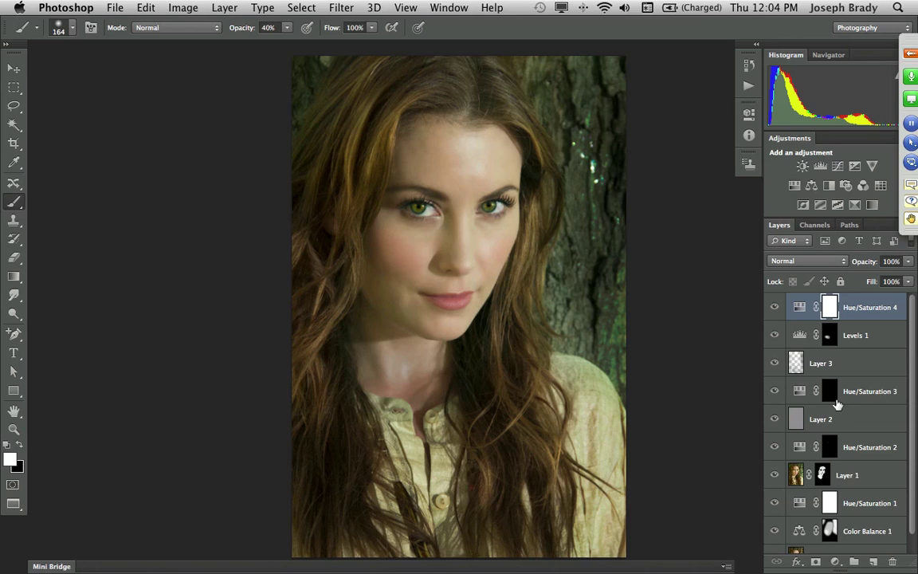
Mask the desaturation off the woman's face, hair and neck with a 1079-pixel black brush at 80% opacity.
click(833, 306)
key(x)
drag(375, 196, 452, 197)
key(8)
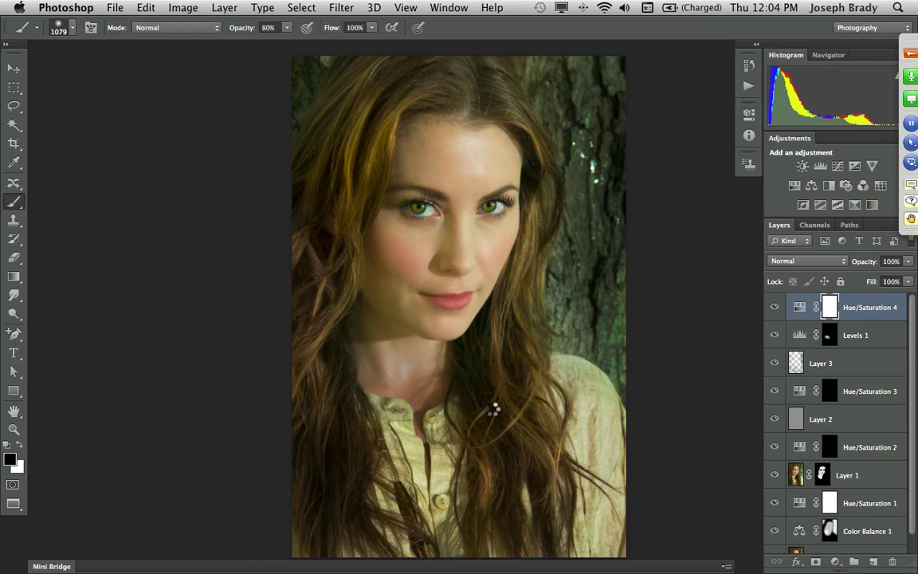
mouse_move(416, 228)
mouse_down()
mouse_move(405, 170)
mouse_move(414, 231)
mouse_up()
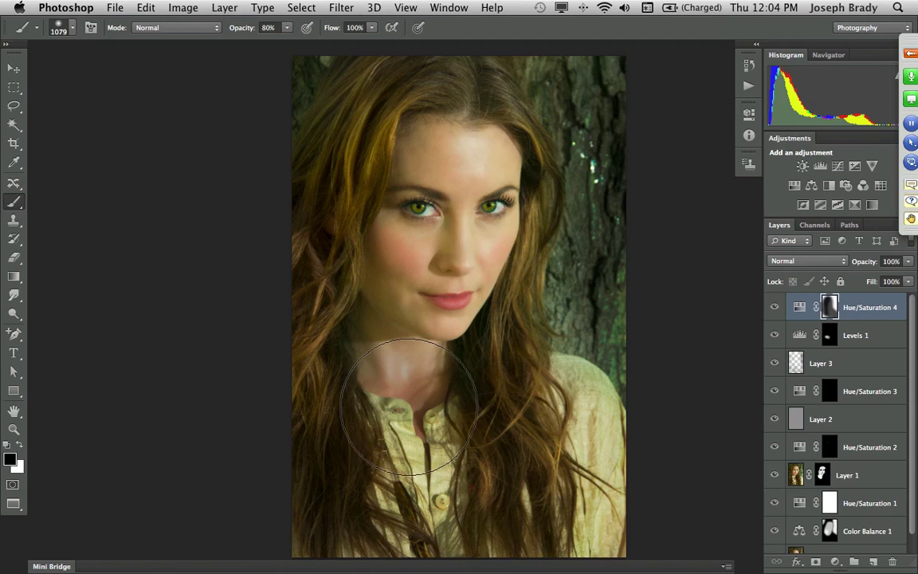
Reduce the saturation of the topmost Hue/Saturation layer further, and compare the background with and without it.
click(776, 308)
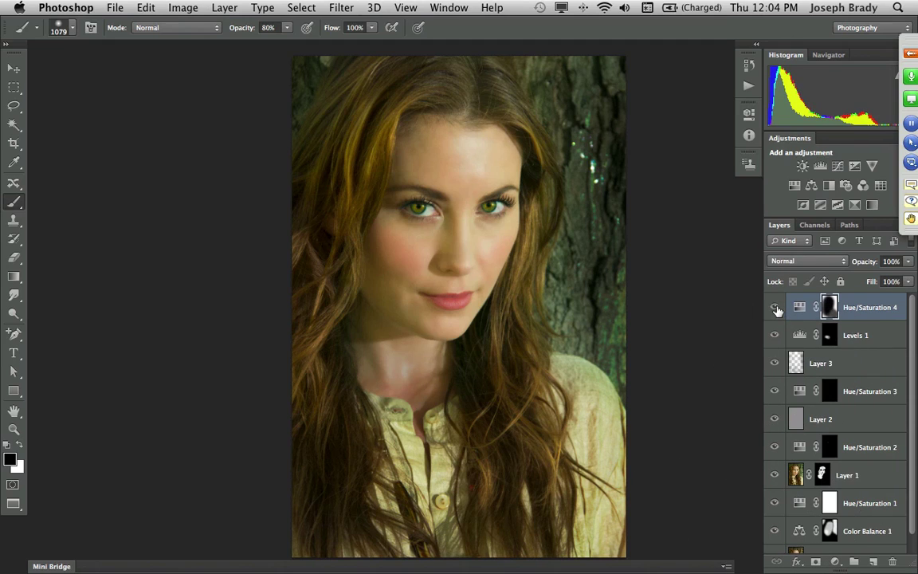
double_click(799, 309)
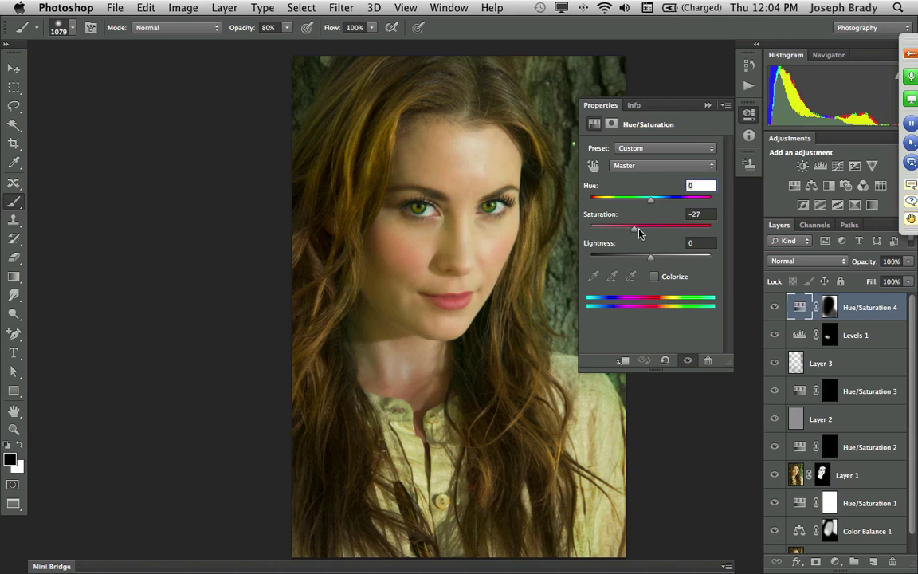
click(707, 105)
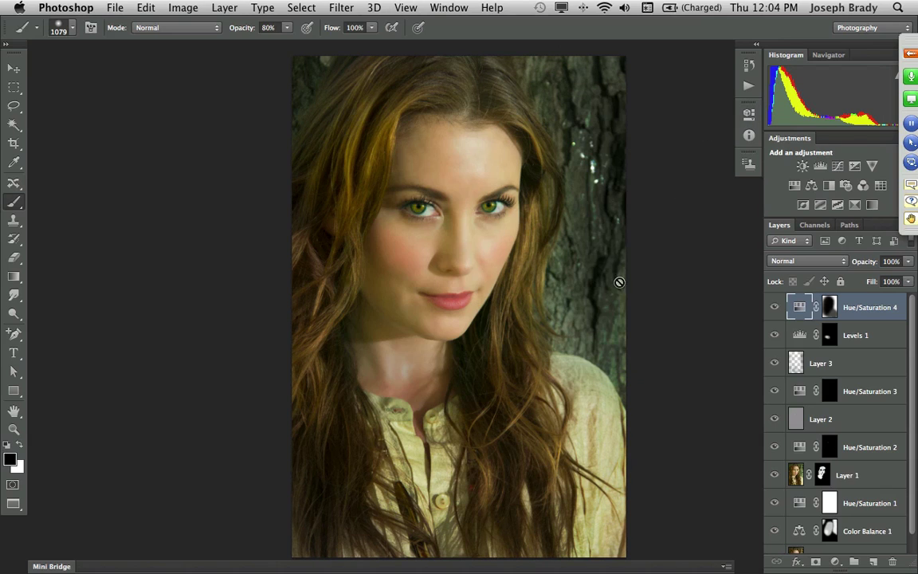
click(774, 308)
click(775, 310)
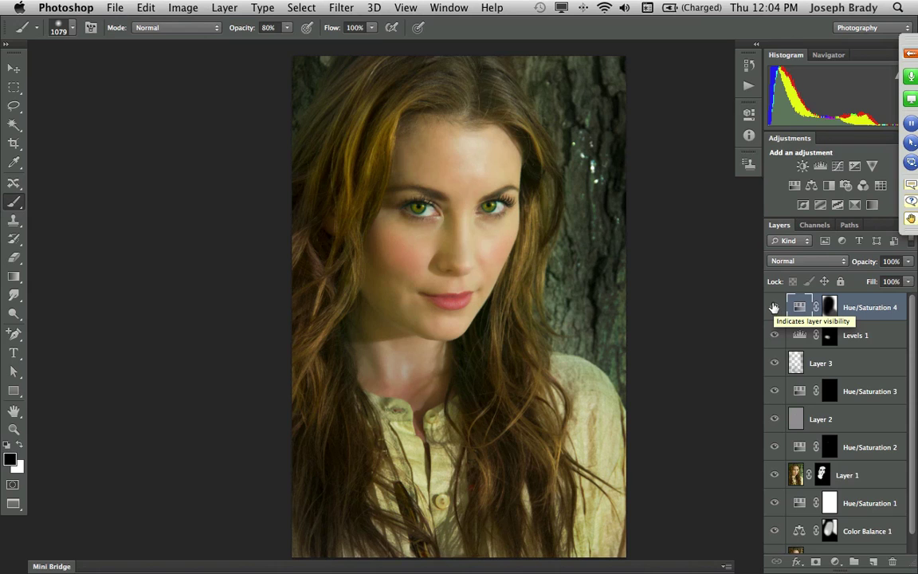
Compare the portrait with and without the retouching layers.
drag(773, 308, 760, 289)
click(775, 540)
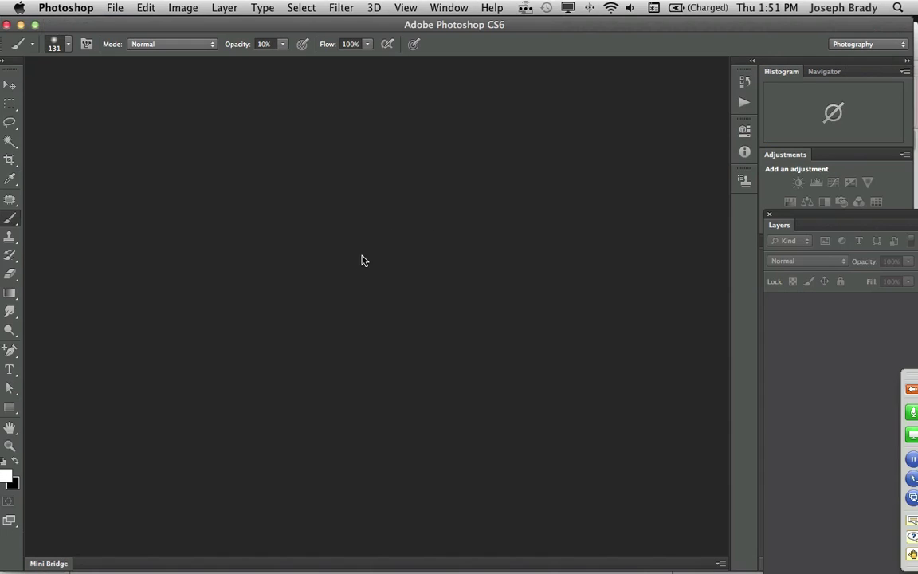
Open the layered portrait PSD from the Demo 3 folder inside 10-18-12 Images.
key(super+o)
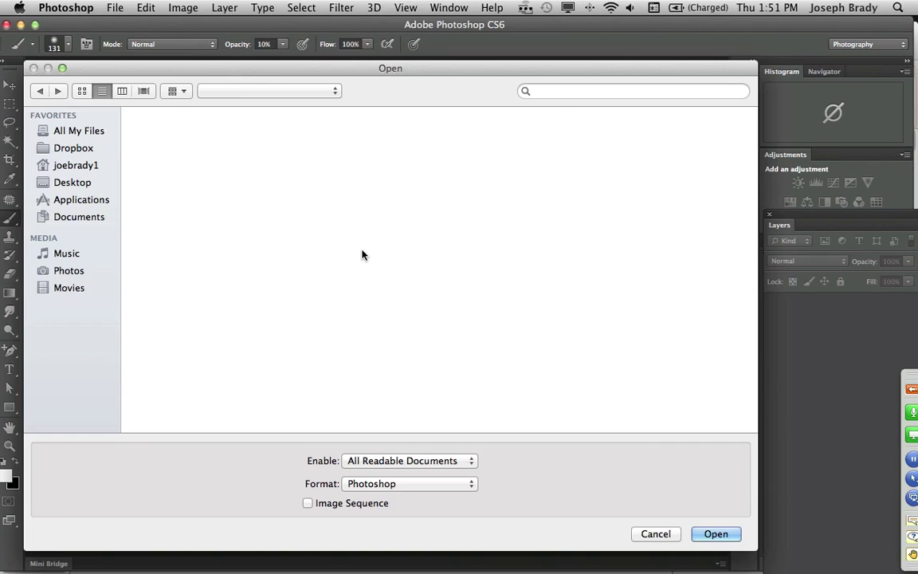
click(271, 91)
click(275, 107)
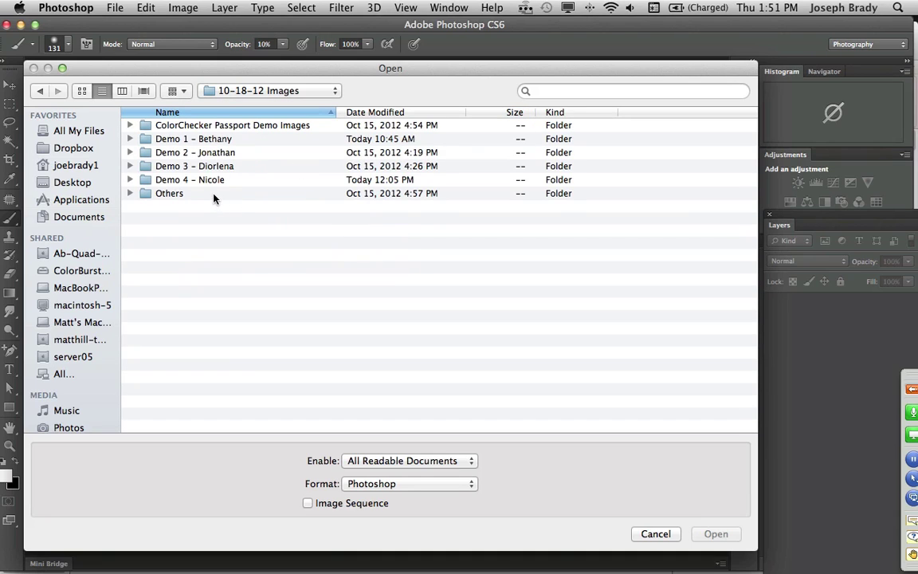
click(173, 167)
click(716, 534)
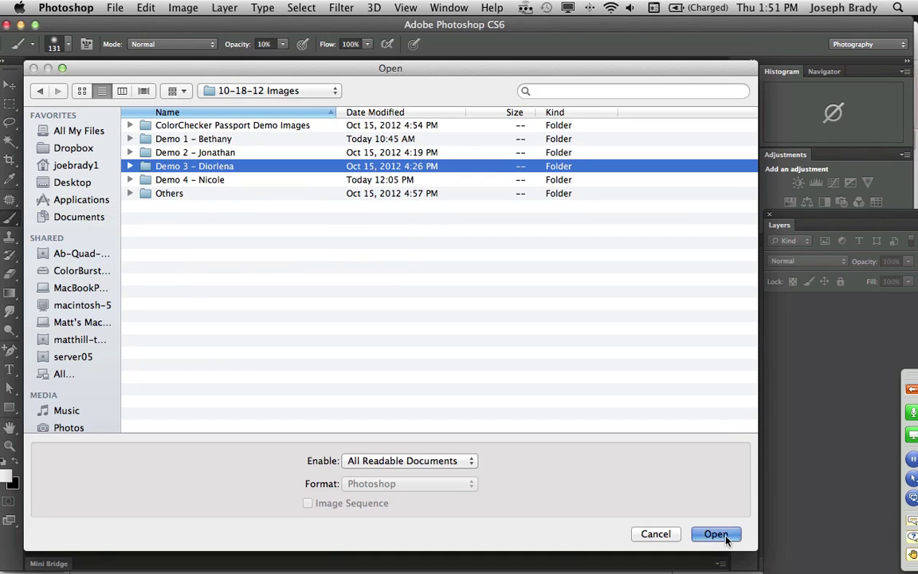
double_click(208, 125)
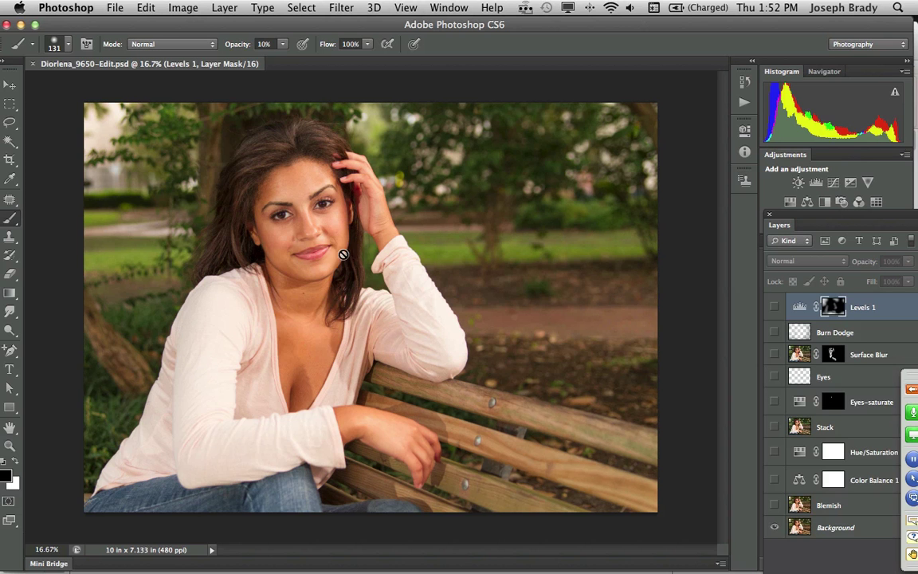
Delete all layers above Background, from Levels 1 down to Blemish, and bring the floating Layers panel fully into view.
key(z)
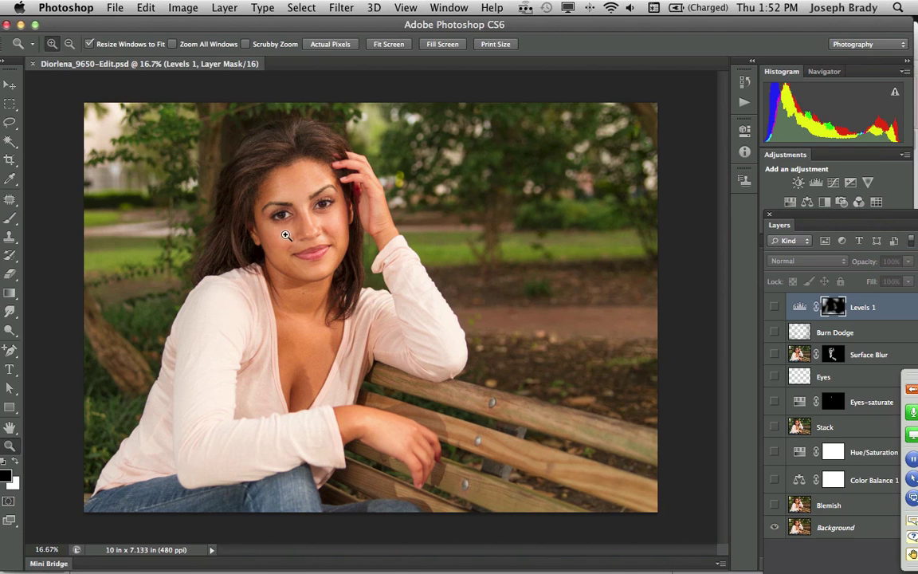
click(293, 242)
click(296, 246)
drag(361, 261, 365, 293)
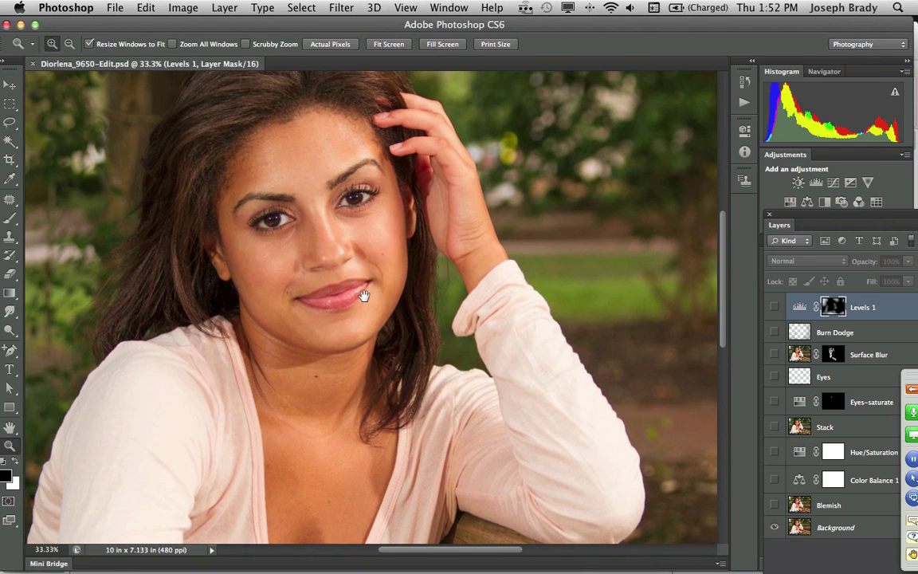
click(336, 279)
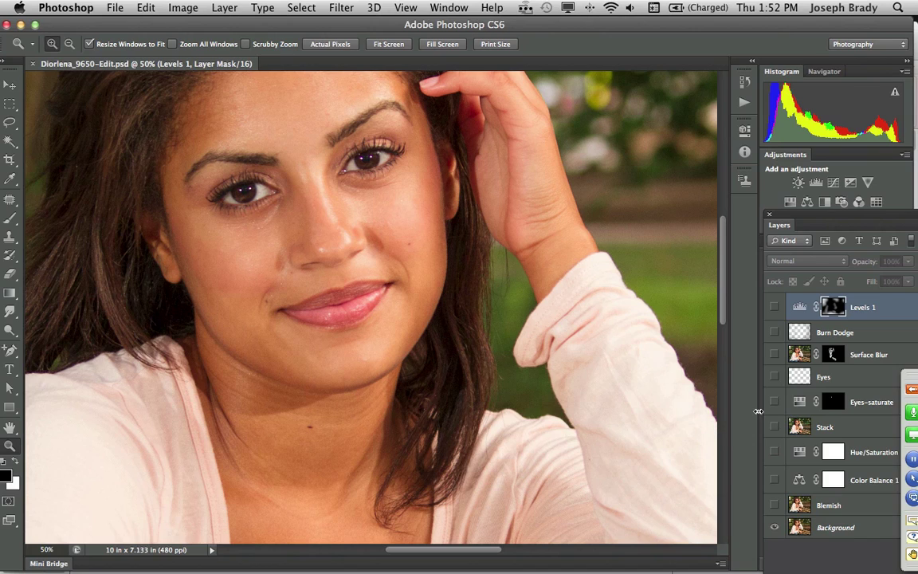
click(805, 308)
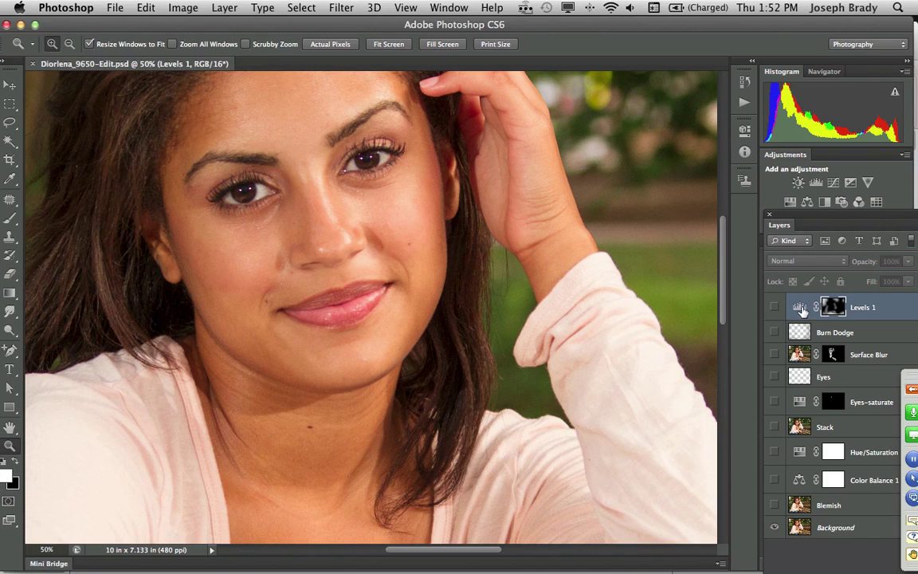
shift+click(801, 506)
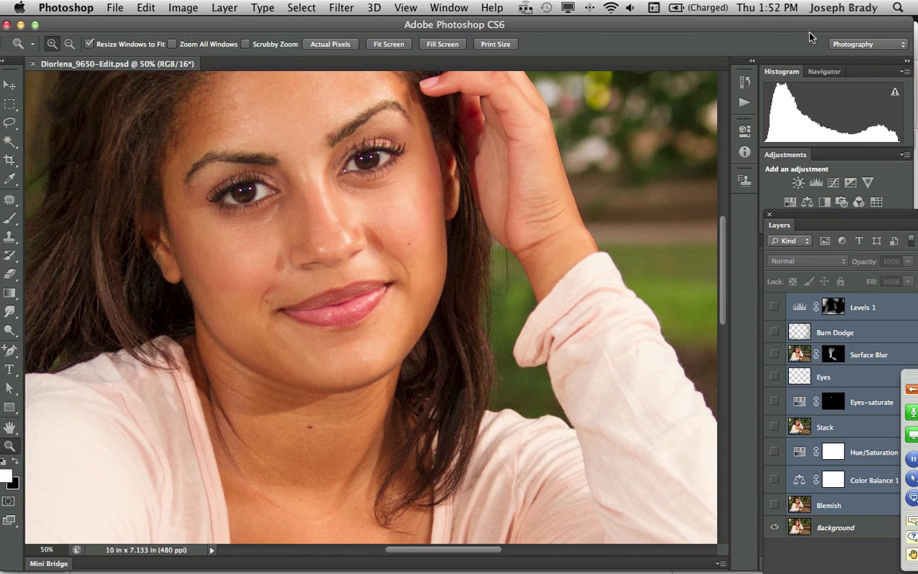
drag(719, 23, 647, 23)
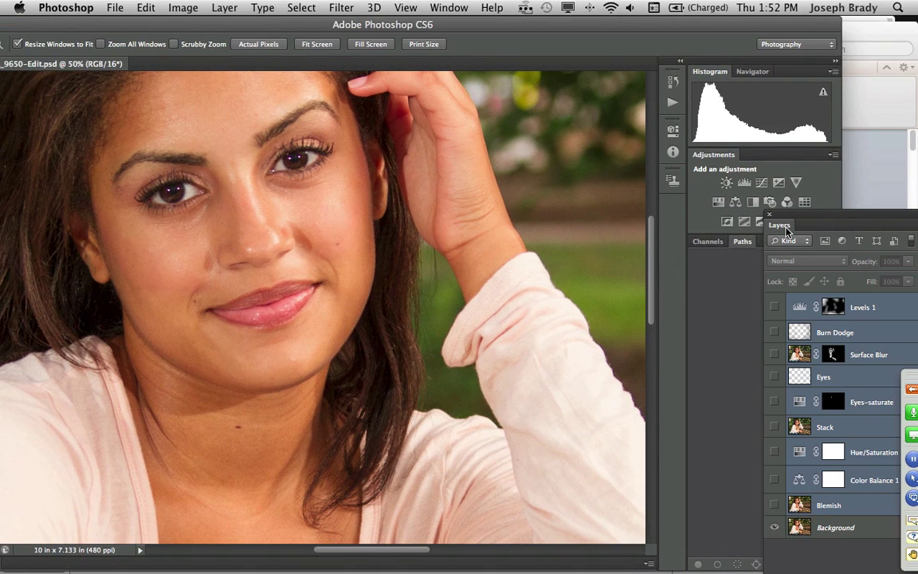
drag(785, 230, 715, 182)
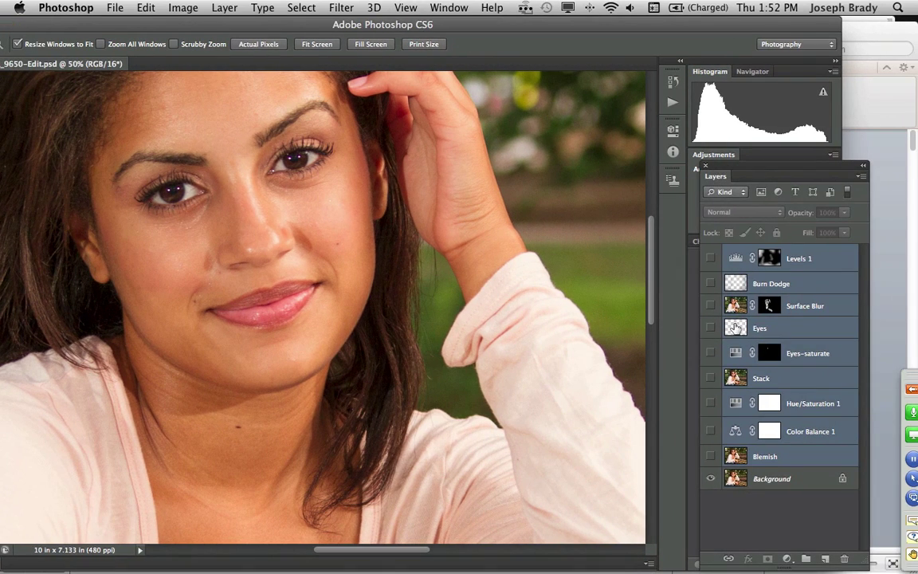
drag(735, 327, 843, 558)
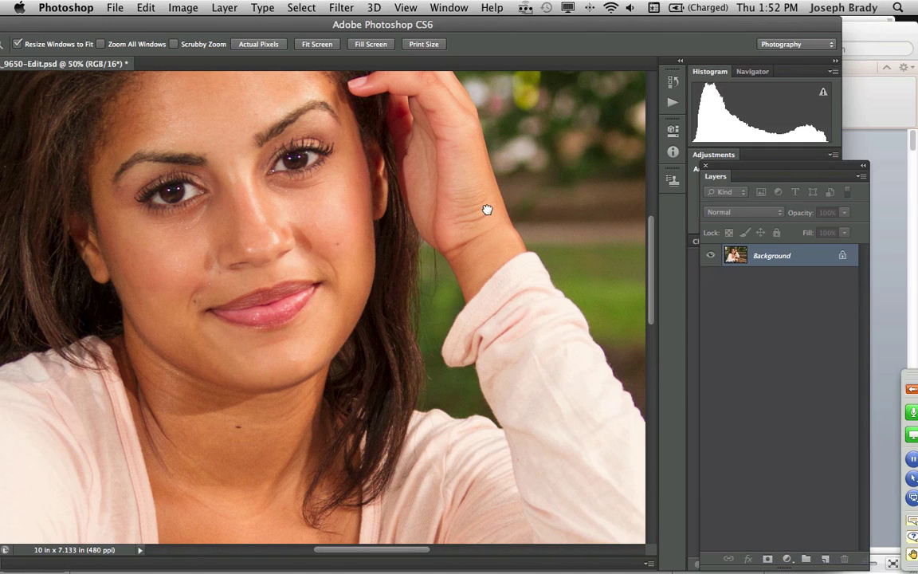
Resample the image to a resolution of 200 pixels/inch with Bicubic Automatic, keeping the proportions constrained.
click(182, 7)
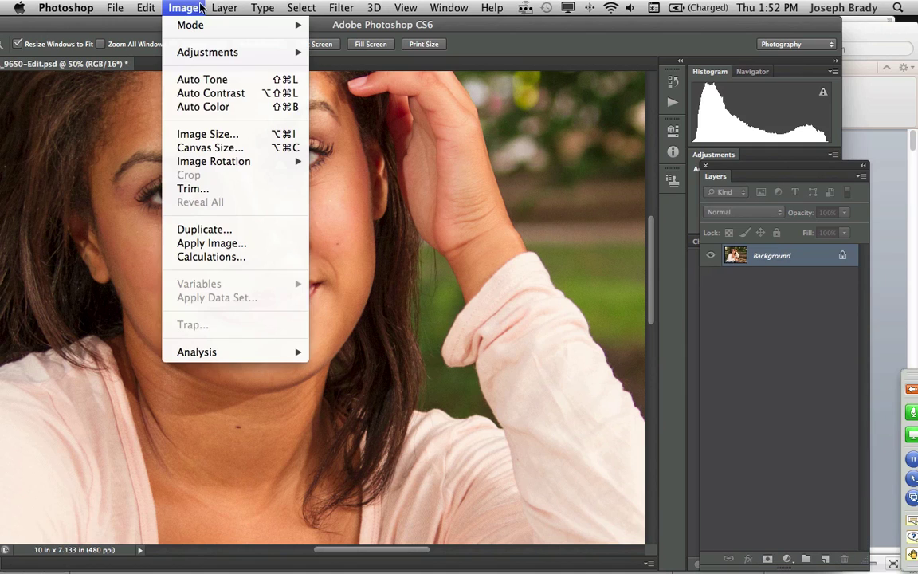
click(205, 134)
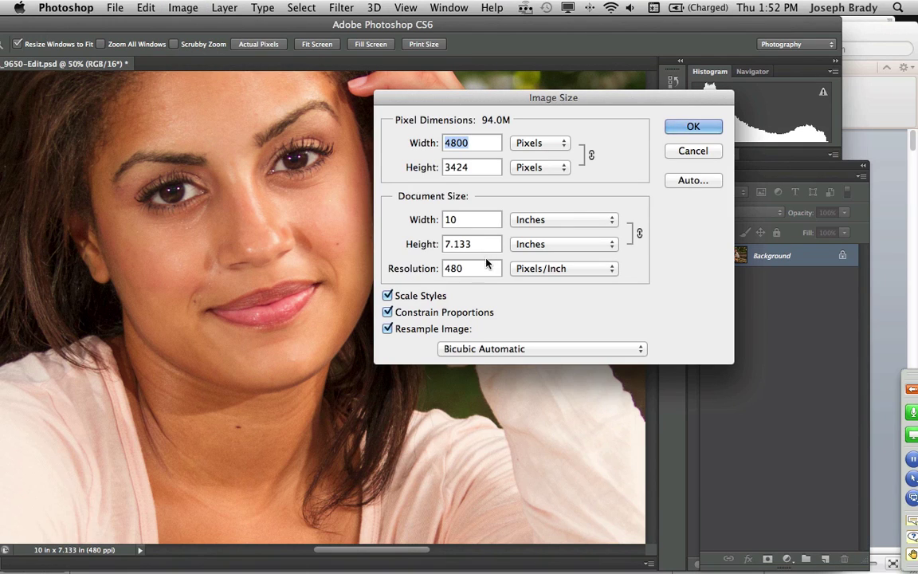
drag(468, 267, 401, 270)
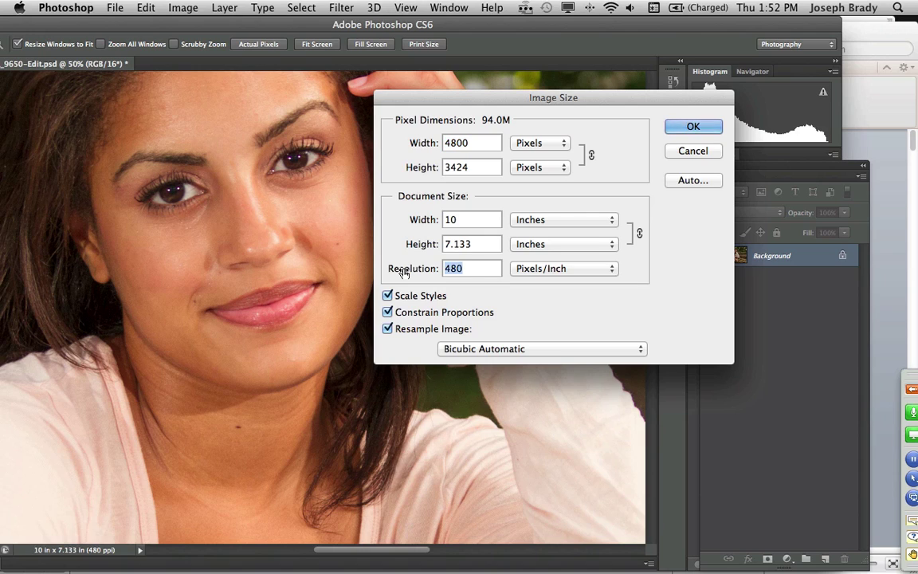
text(200)
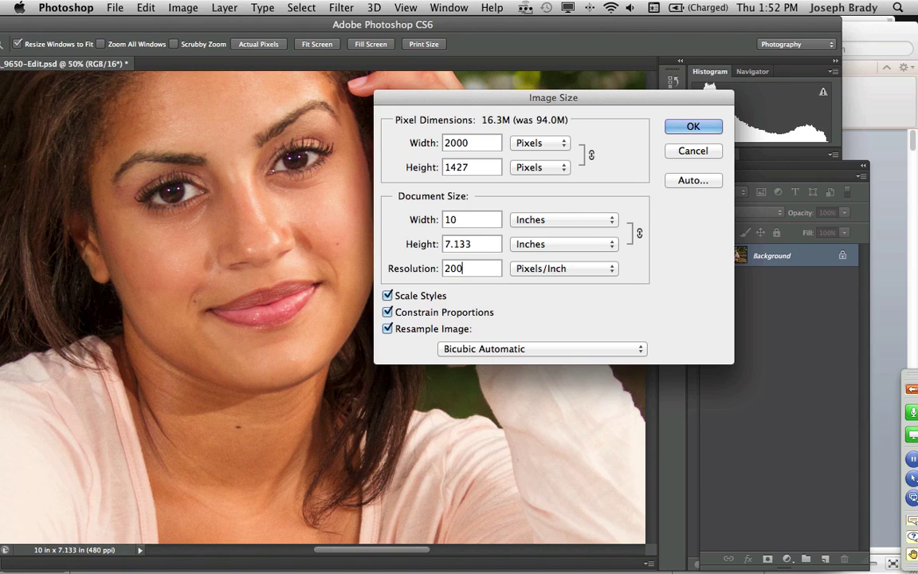
click(584, 351)
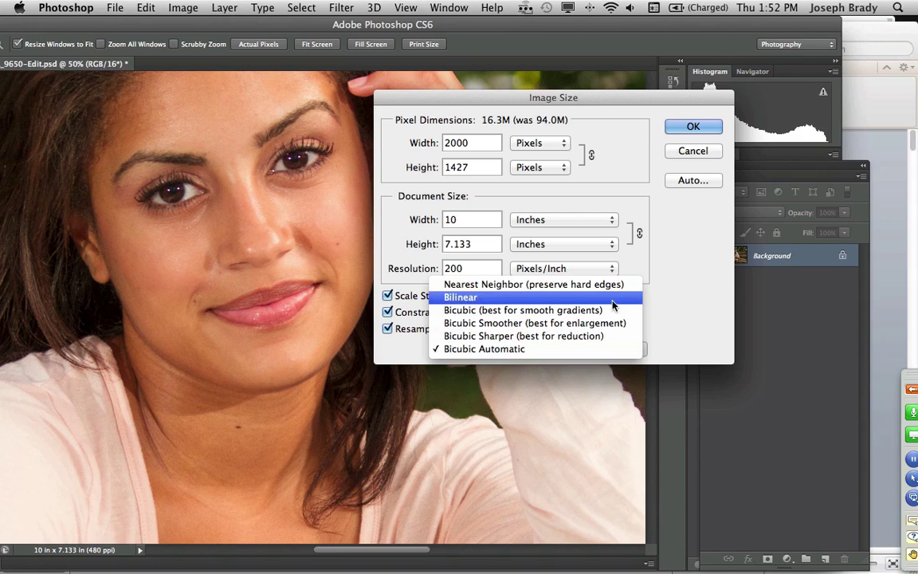
click(510, 352)
click(692, 126)
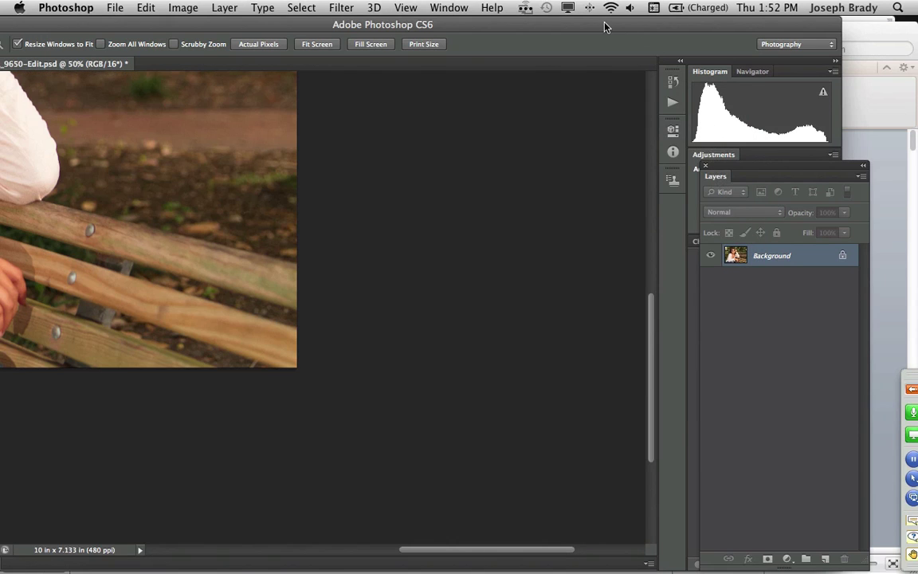
Expand the application window to fill the screen and duplicate the Background layer.
drag(604, 27, 692, 27)
double_click(694, 28)
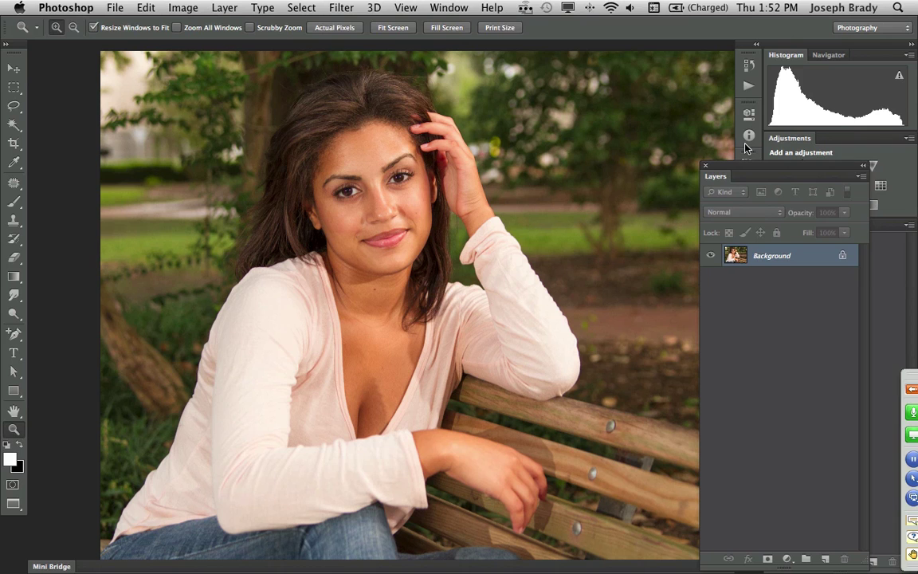
key(super+j)
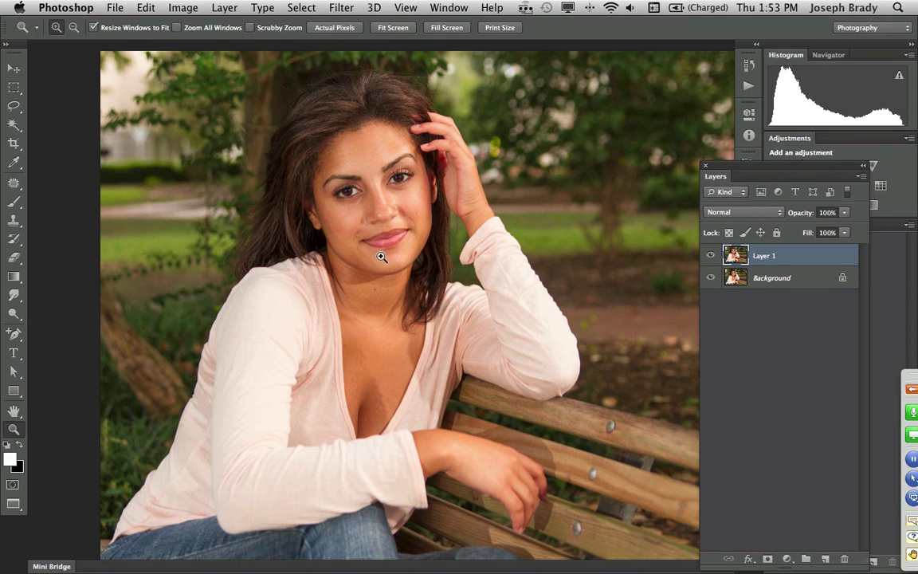
Lasso the blemishes on the woman's neck, both cheeks and forehead on Layer 1 as one combined selection with 0 px feather.
click(371, 215)
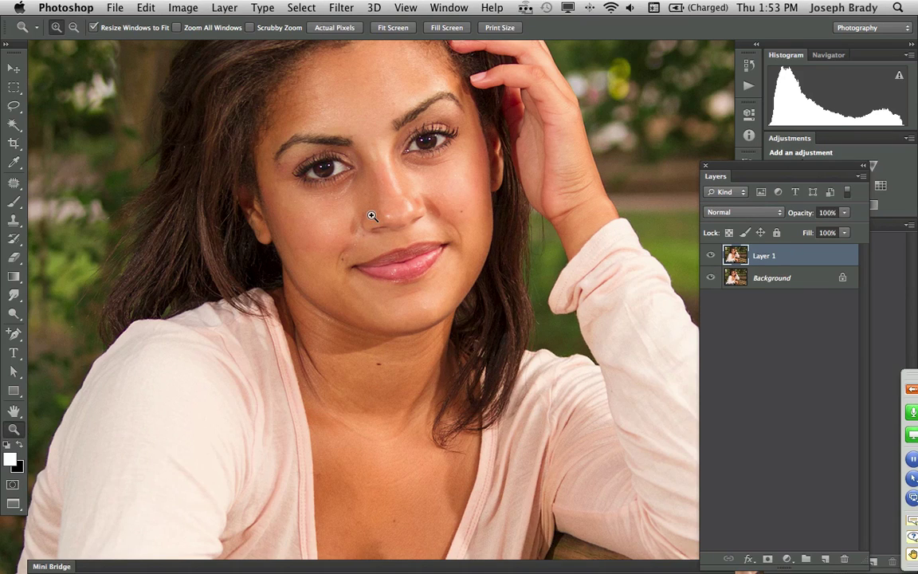
key(l)
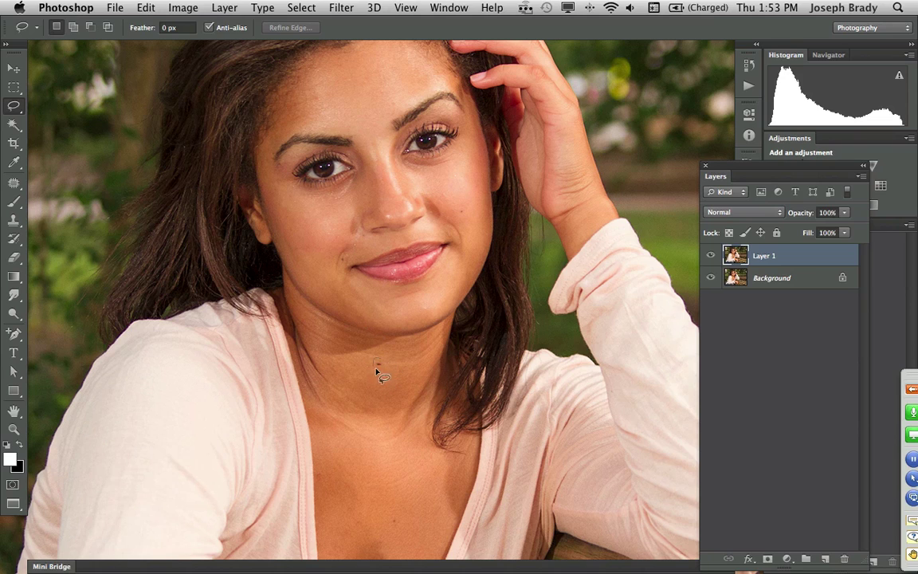
drag(384, 364, 380, 364)
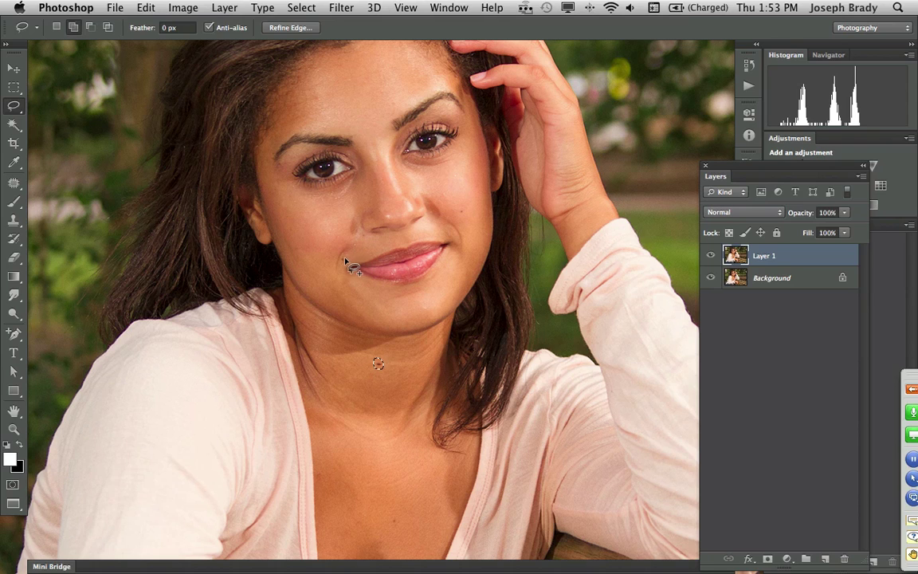
drag(345, 256, 342, 257)
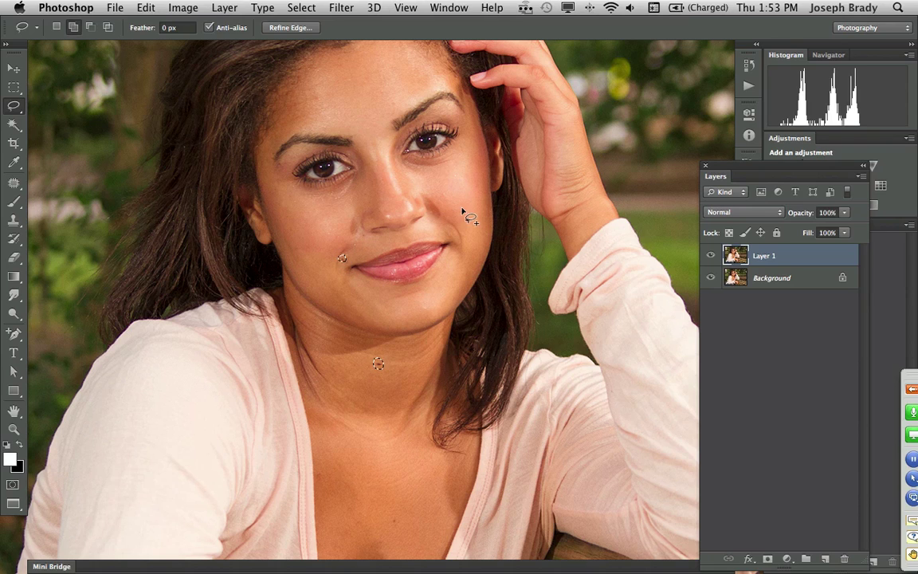
drag(459, 210, 460, 213)
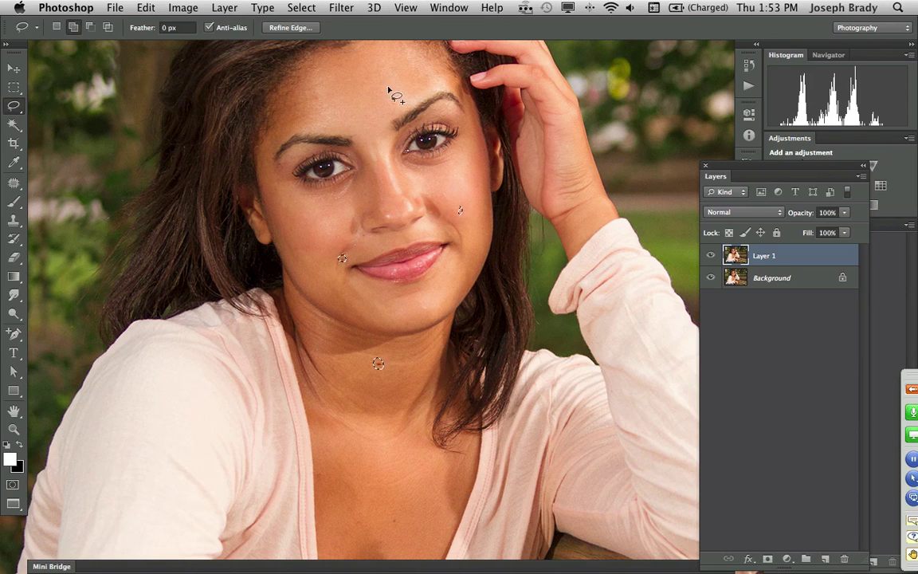
drag(326, 100, 327, 101)
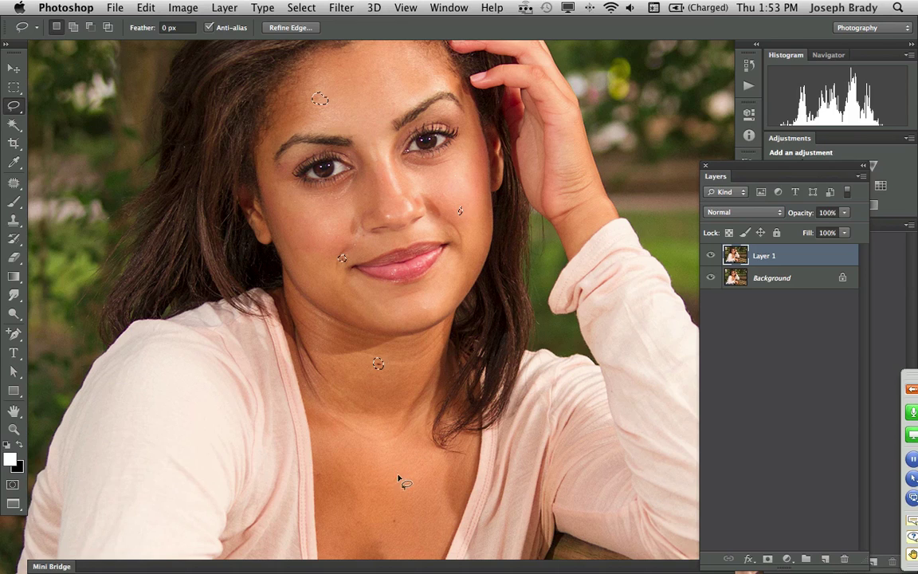
Add the spots and blotches on the woman's chest to the blemish selection.
drag(402, 481, 369, 323)
mouse_move(368, 363)
mouse_down()
mouse_move(374, 373)
mouse_move(368, 364)
mouse_move(355, 401)
mouse_move(367, 457)
mouse_move(370, 414)
mouse_move(319, 338)
mouse_move(325, 329)
mouse_move(335, 365)
mouse_up()
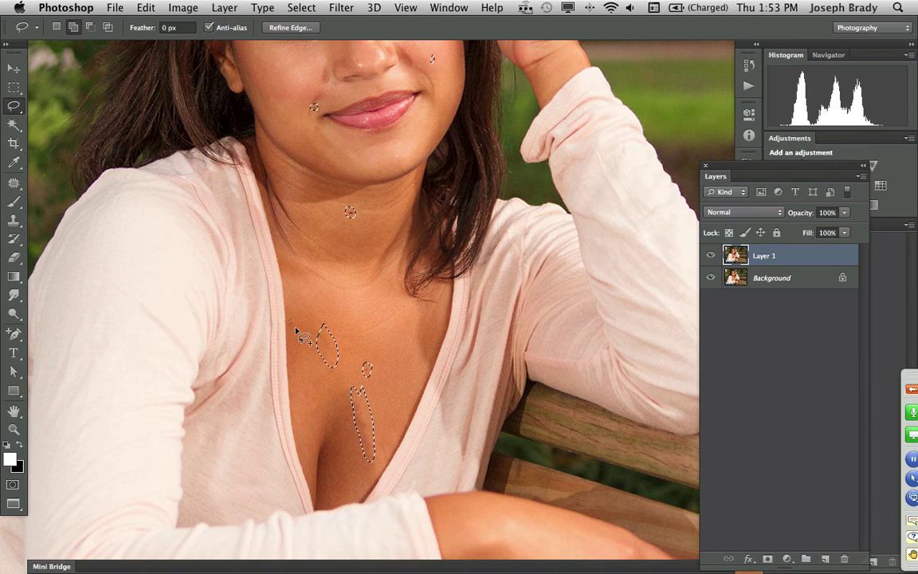
mouse_move(395, 312)
mouse_down()
mouse_move(344, 341)
mouse_move(393, 315)
mouse_up()
Add small spots on the nose, between the brows, on the forehead, chin, around the mouth and on the lower lip to the selection.
scroll(396, 318, up, 10)
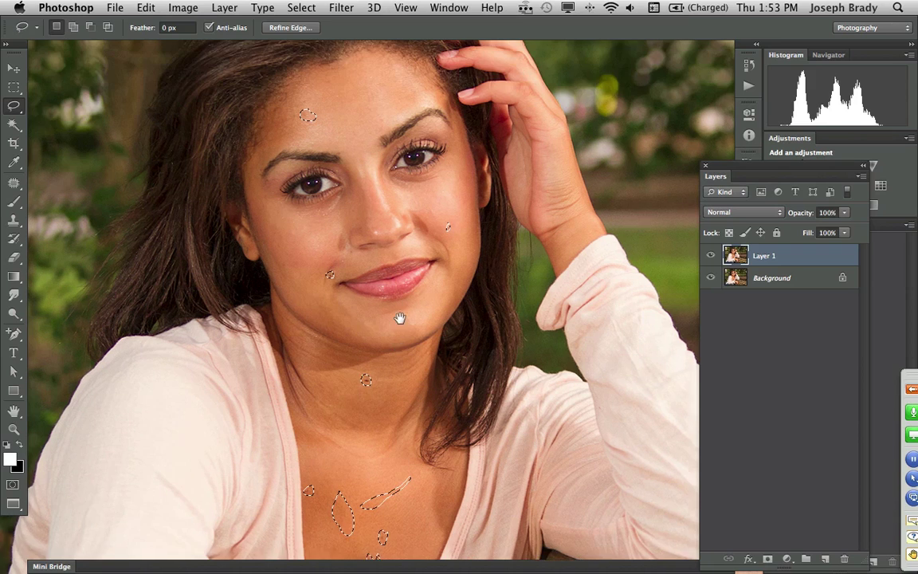
key(shift)
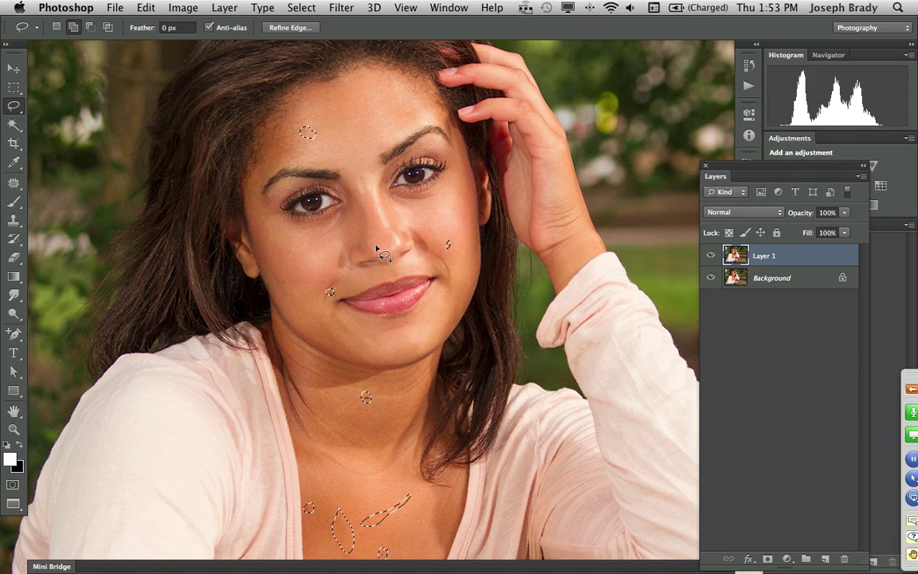
drag(371, 248, 376, 249)
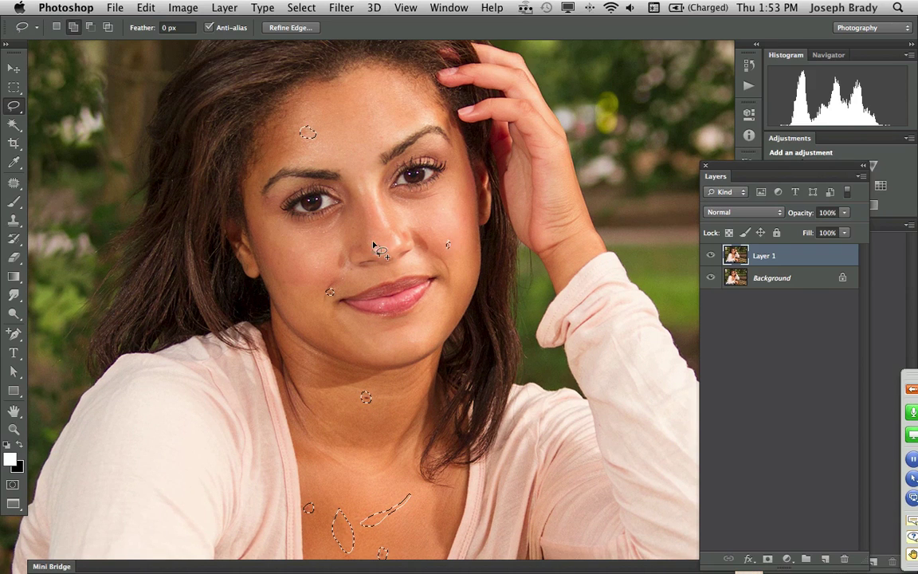
mouse_move(369, 191)
mouse_down()
mouse_move(356, 176)
mouse_move(366, 197)
mouse_up()
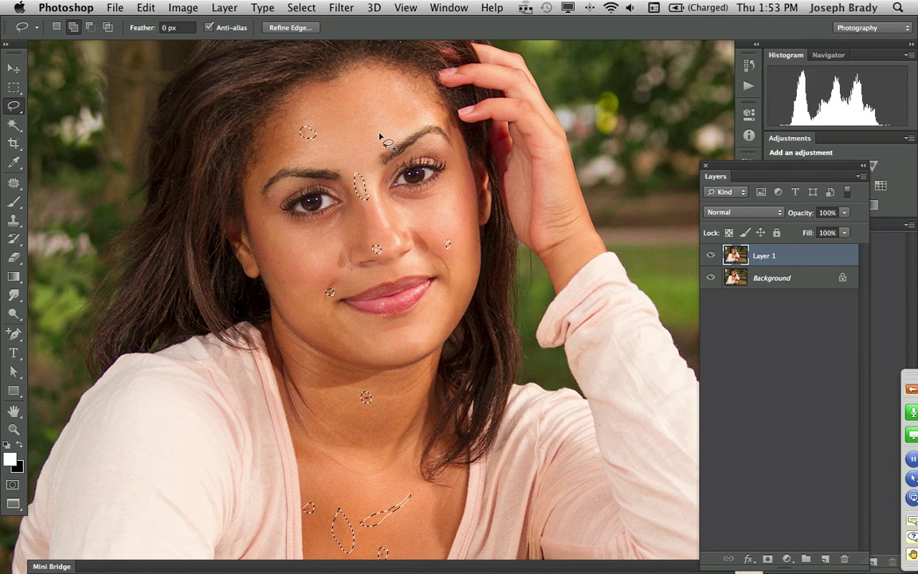
drag(369, 125, 368, 128)
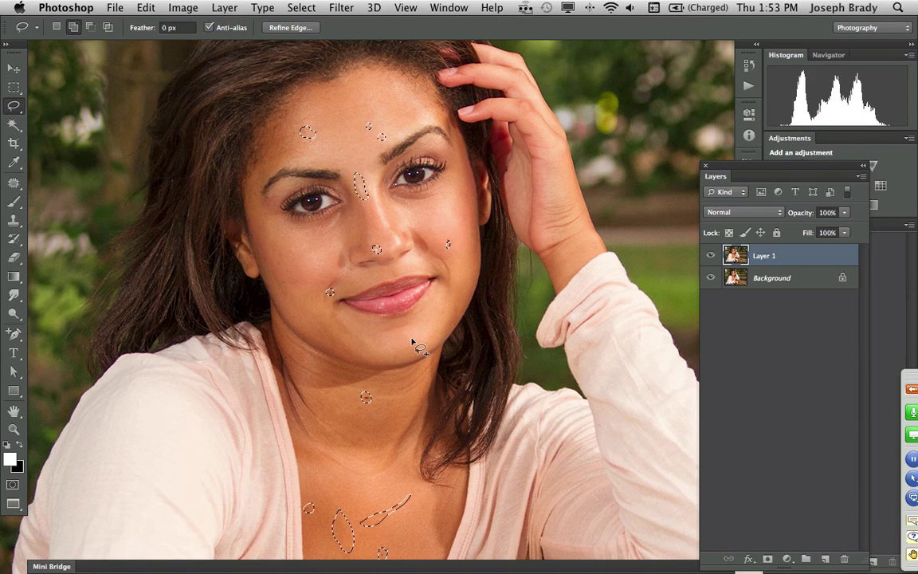
drag(409, 335, 411, 343)
drag(351, 268, 401, 271)
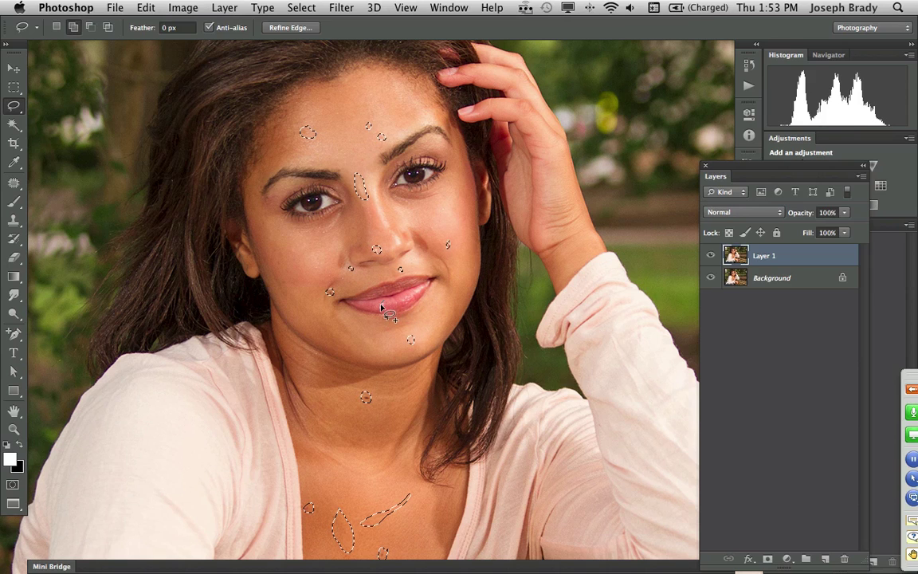
drag(382, 306, 384, 308)
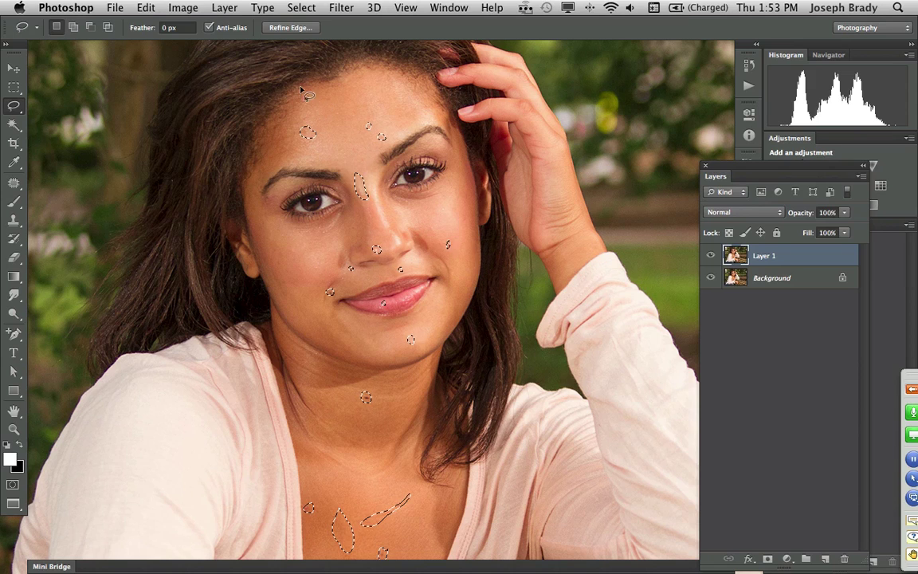
Fill the selected blemishes on Layer 1 using Content-Aware in Normal mode at 100% opacity, and hide the selection edges.
click(147, 8)
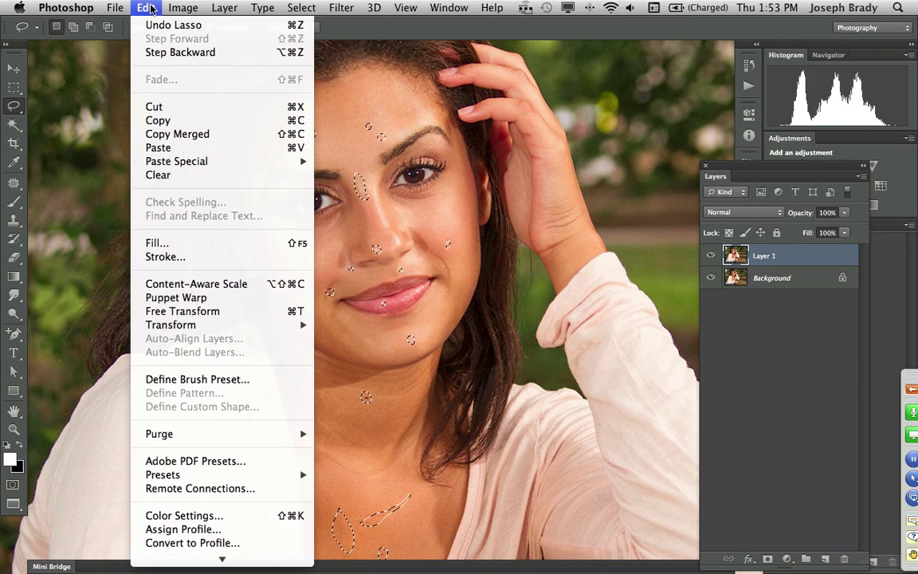
click(155, 242)
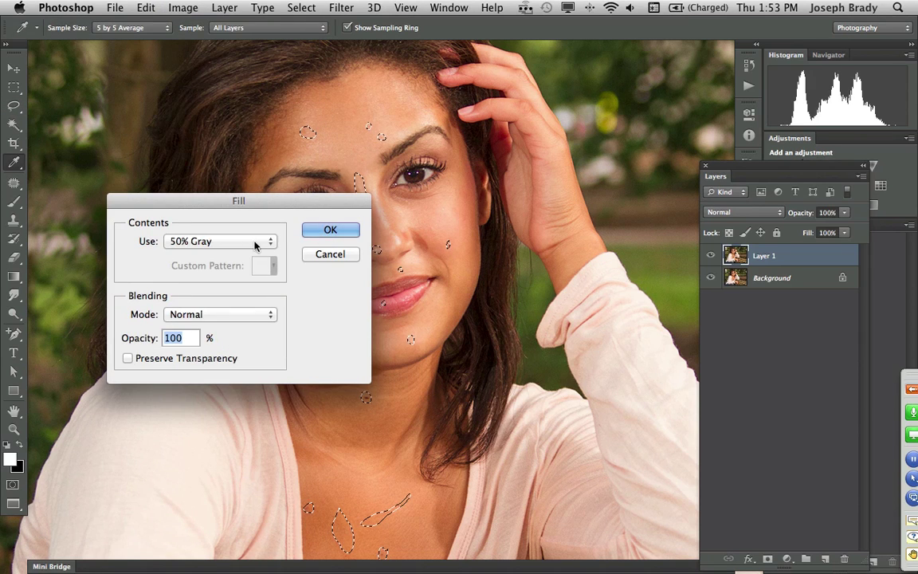
click(255, 246)
click(243, 177)
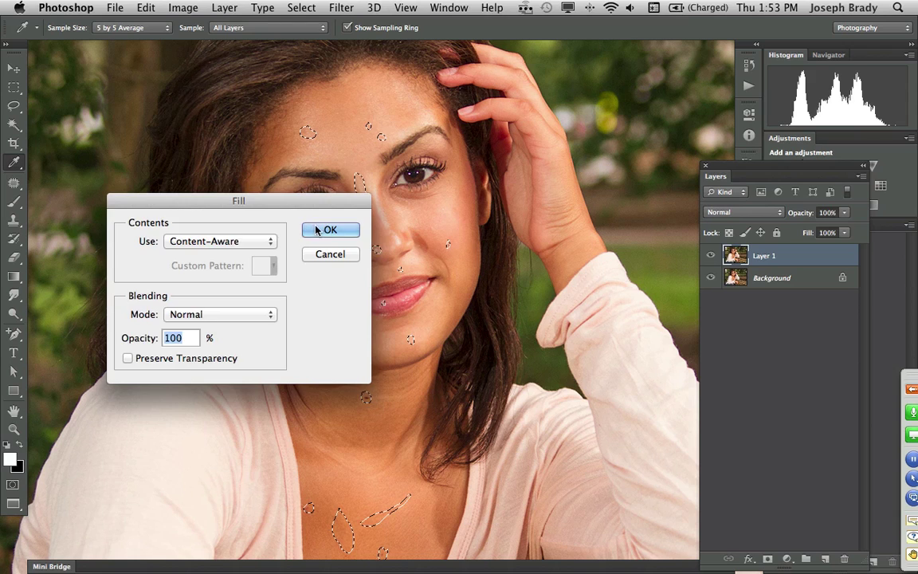
click(316, 229)
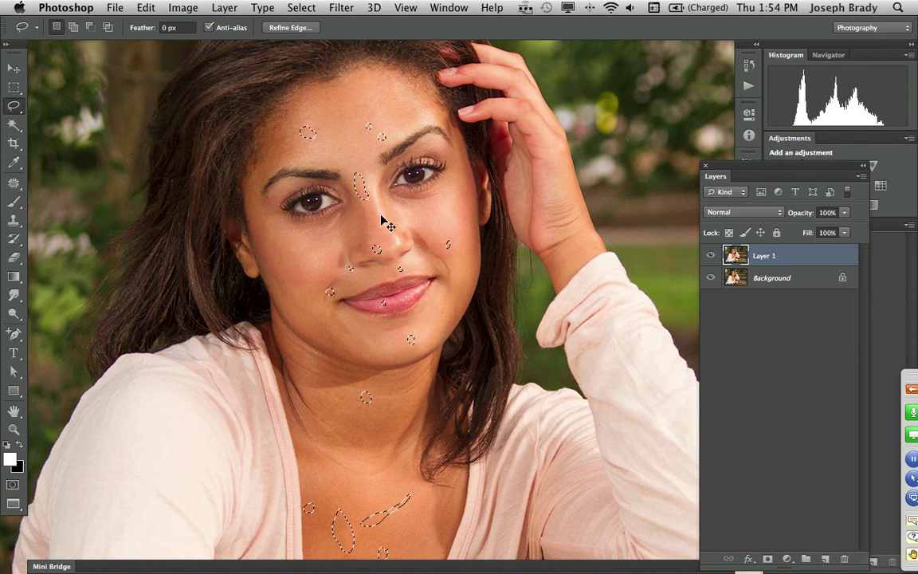
key(super+h)
key(super+h)
key(super+h)
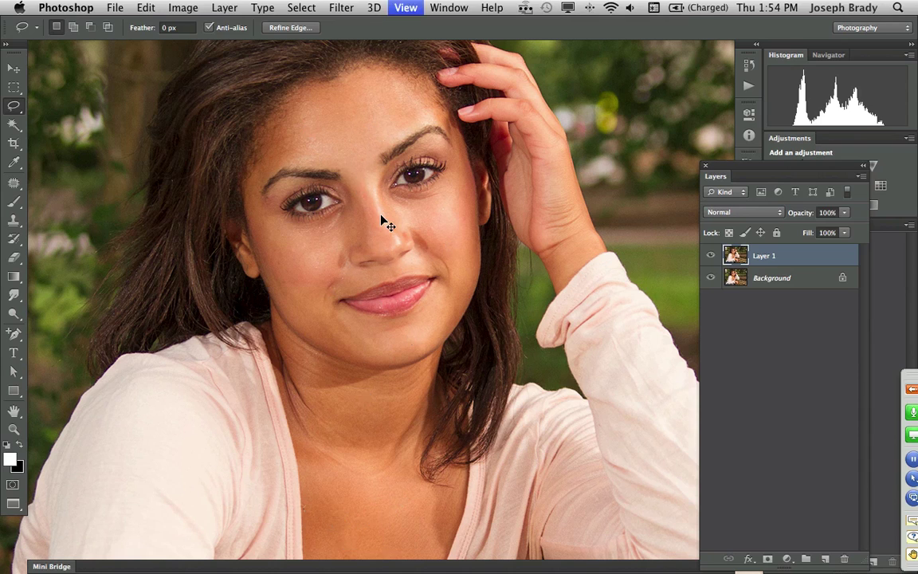
Compare the retouched Layer 1 with the original, and stamp all visible layers into a new layer on top.
click(711, 256)
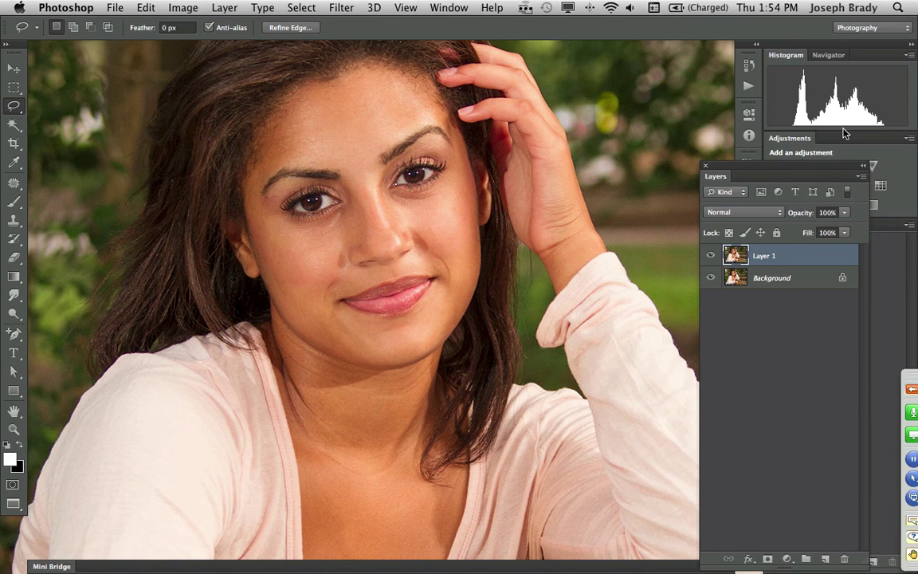
click(862, 175)
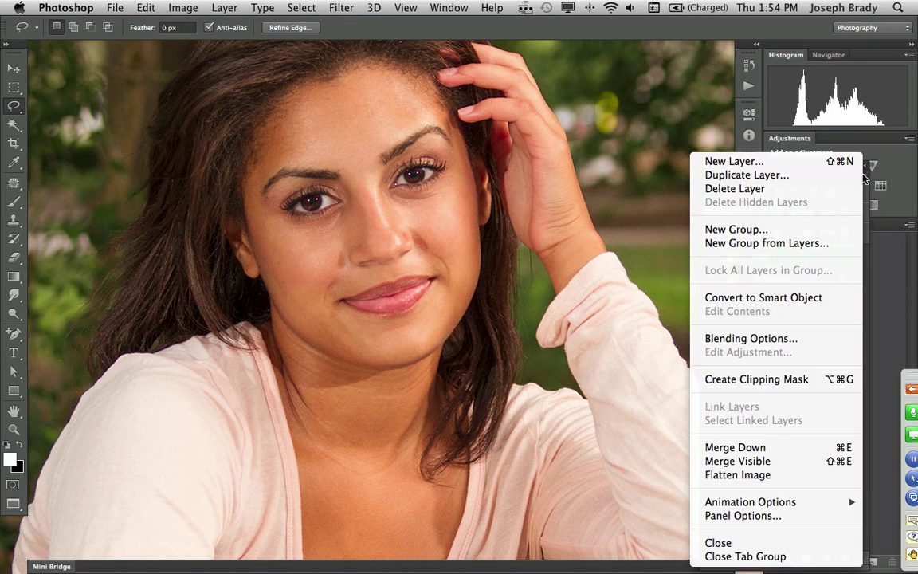
alt+click(823, 463)
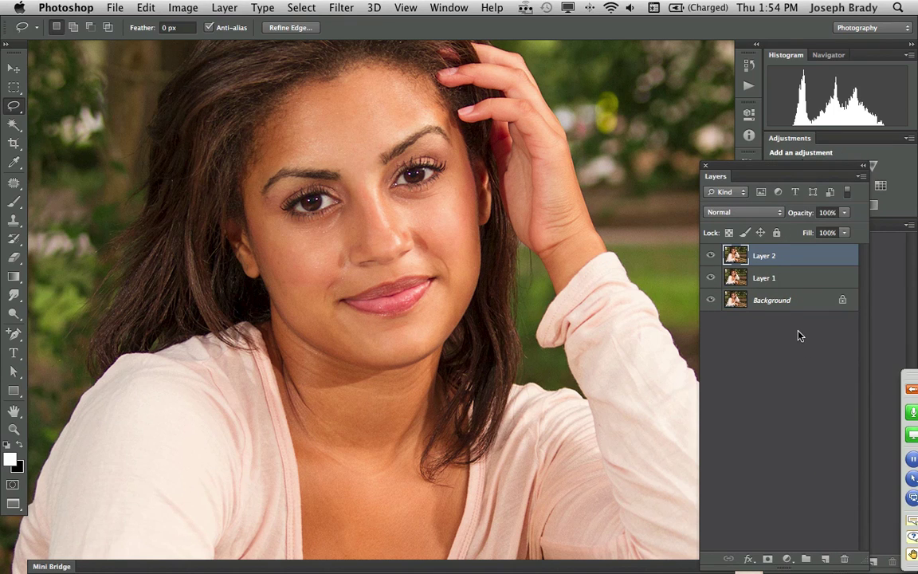
click(337, 6)
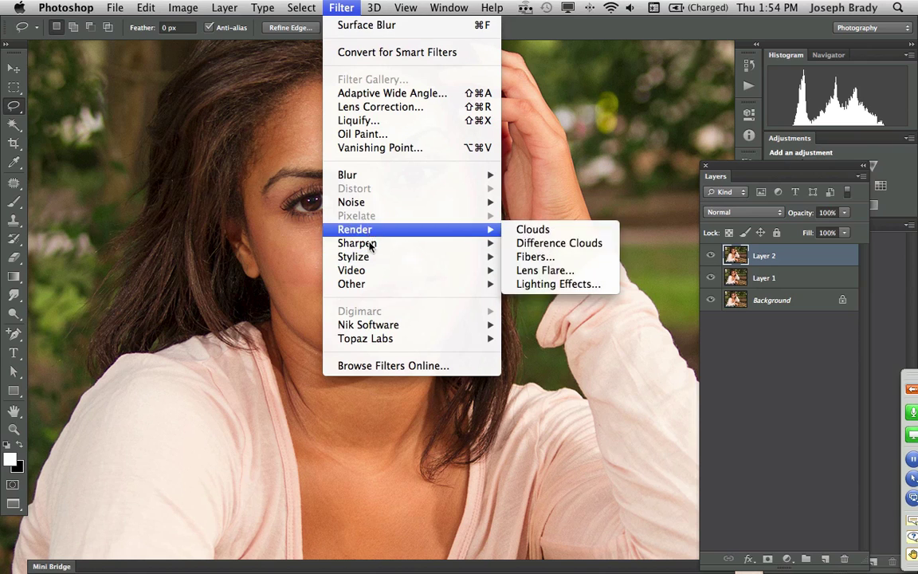
mouse_move(370, 287)
mouse_move(370, 177)
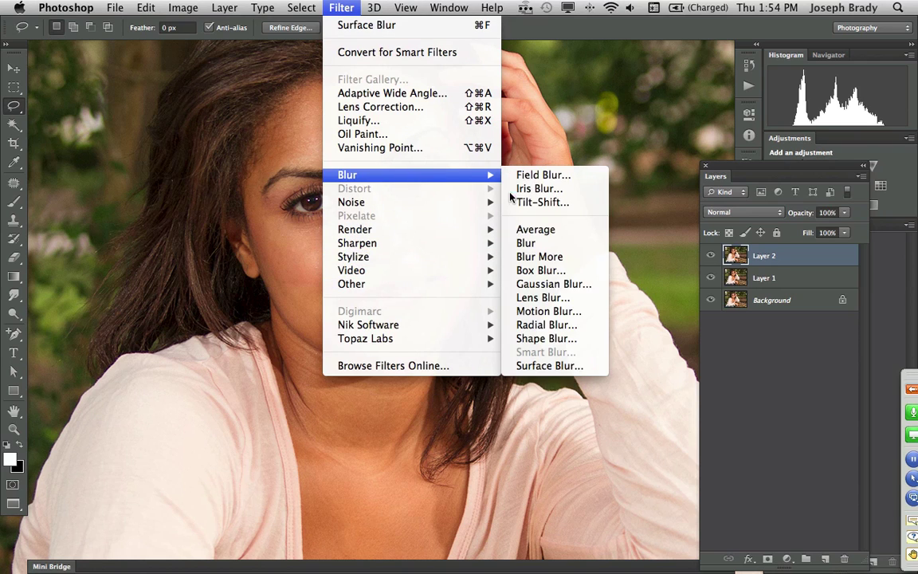
click(548, 365)
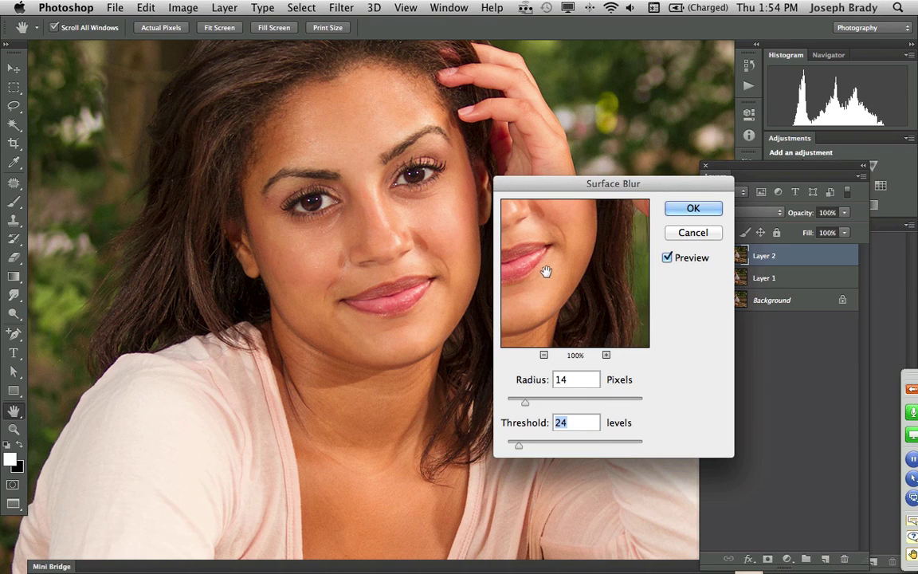
drag(623, 313, 624, 311)
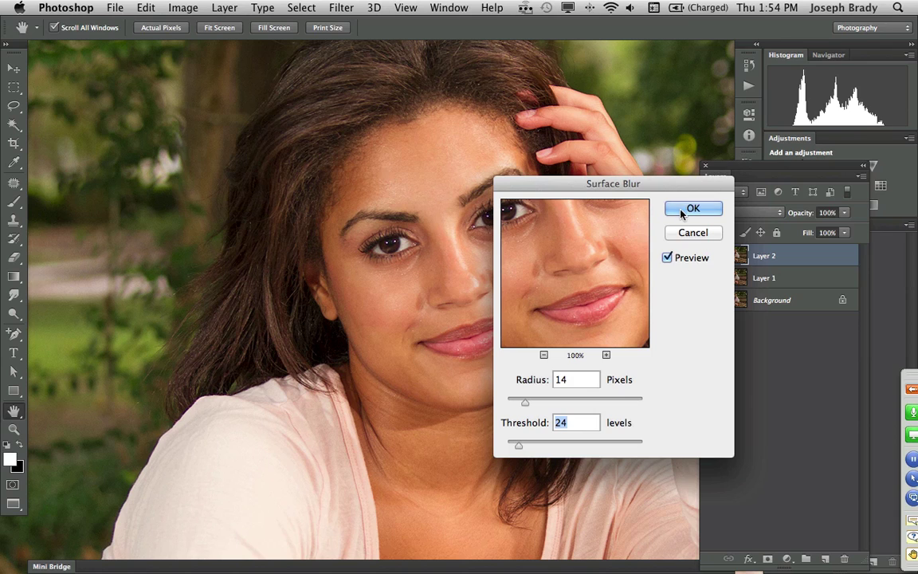
click(690, 234)
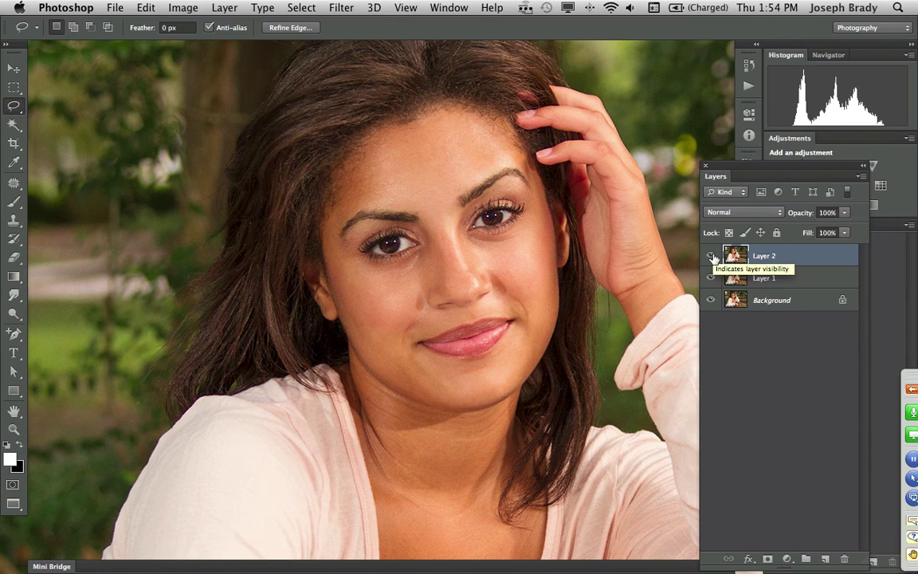
Deselect the blemish areas and apply a Surface Blur to the whole of Layer 2 with radius 14 pixels and threshold 24 levels.
key(super+h)
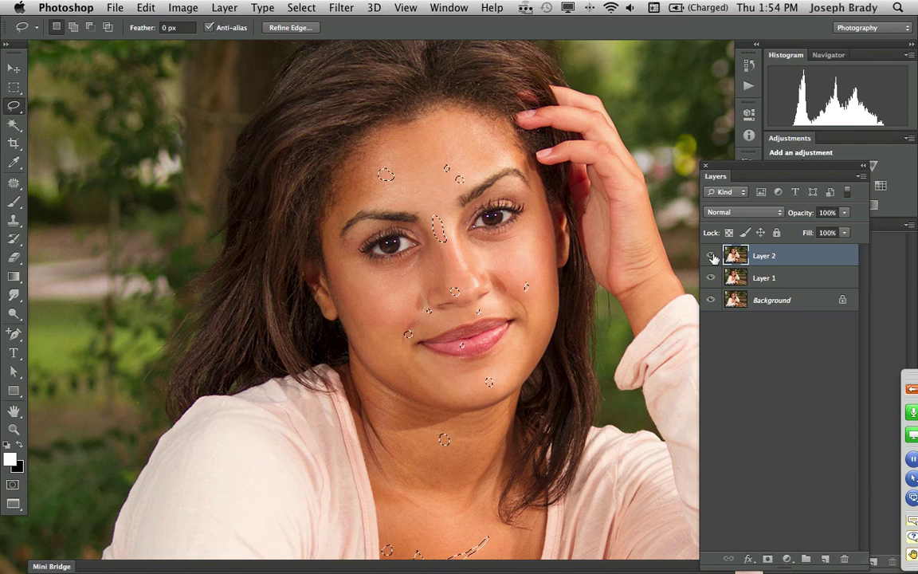
key(super+d)
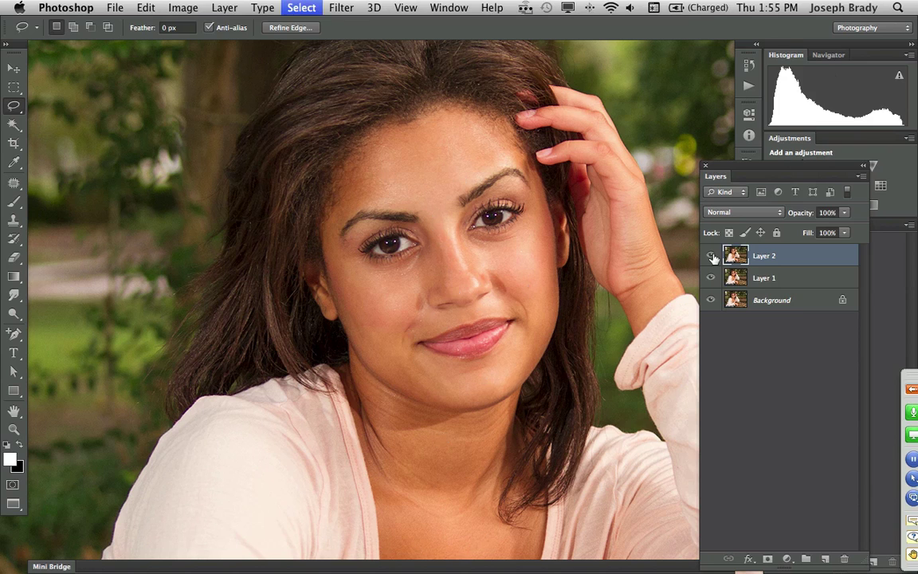
click(348, 7)
mouse_move(427, 174)
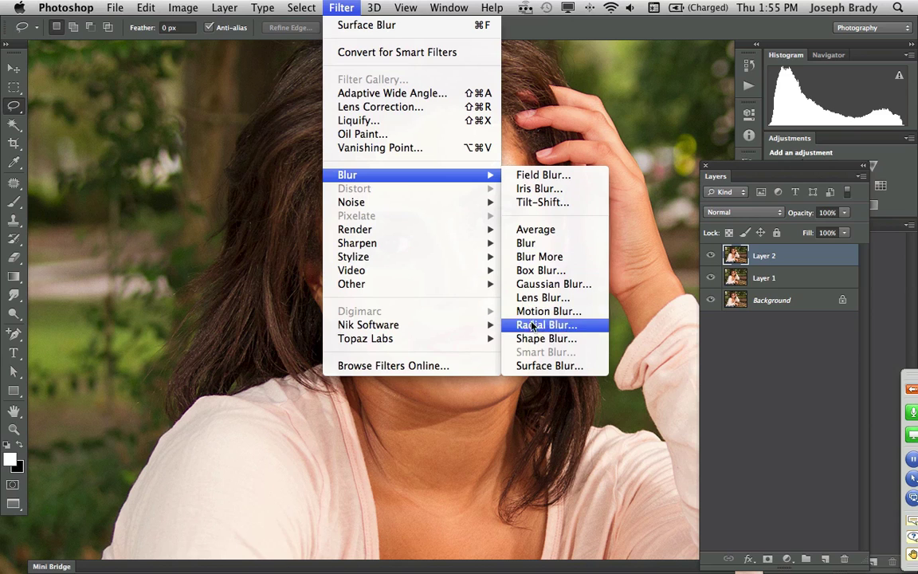
click(549, 365)
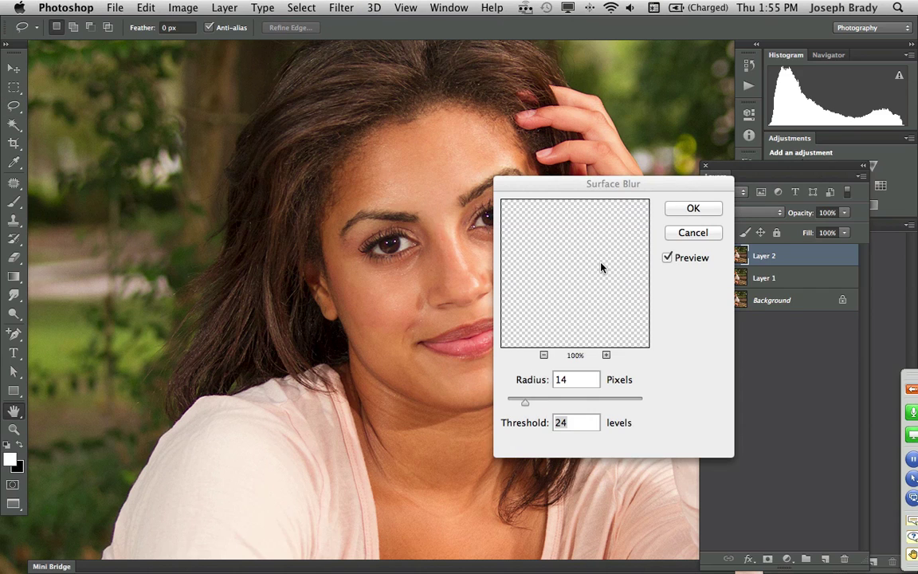
click(684, 210)
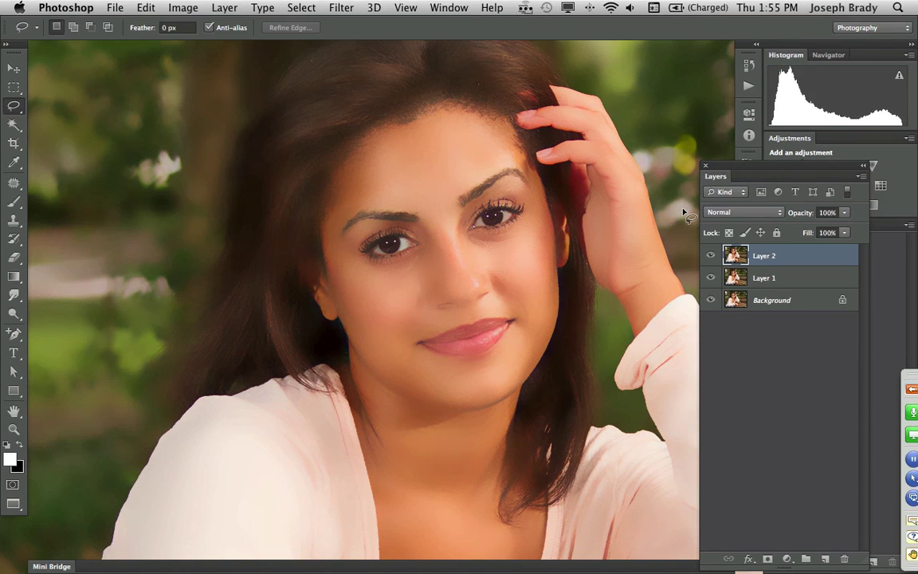
Compare the portrait with and without the blurred Layer 2, and add a black mask that hides the layer.
click(711, 255)
click(711, 255)
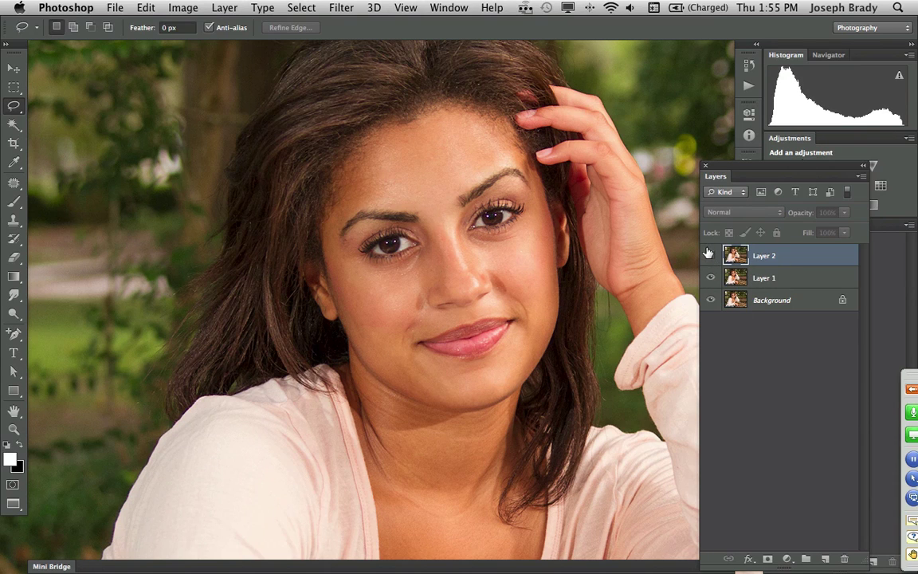
click(710, 255)
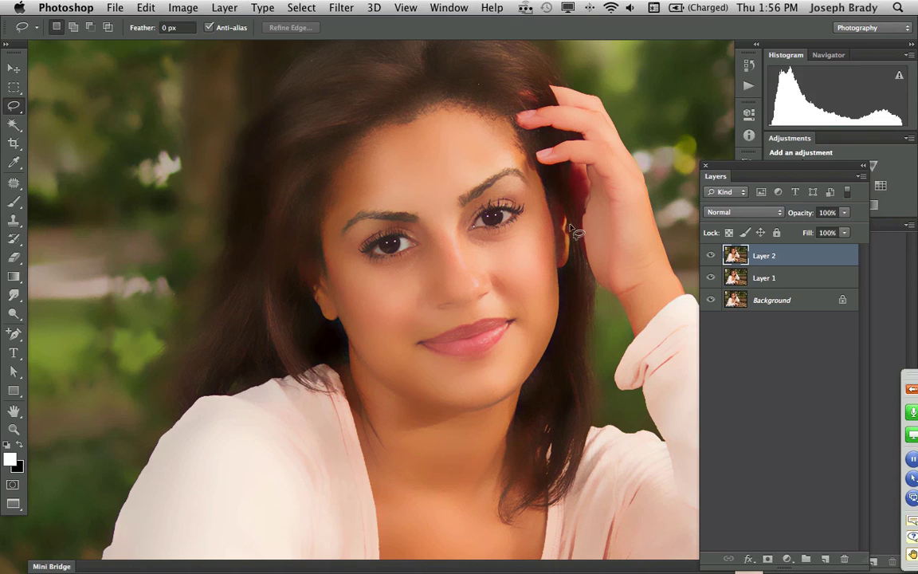
drag(514, 377, 361, 362)
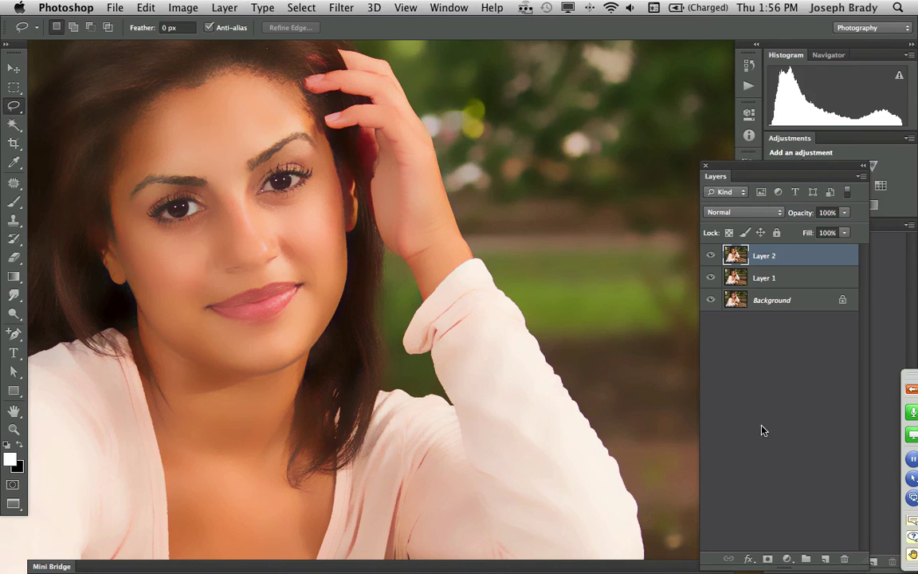
alt+click(766, 561)
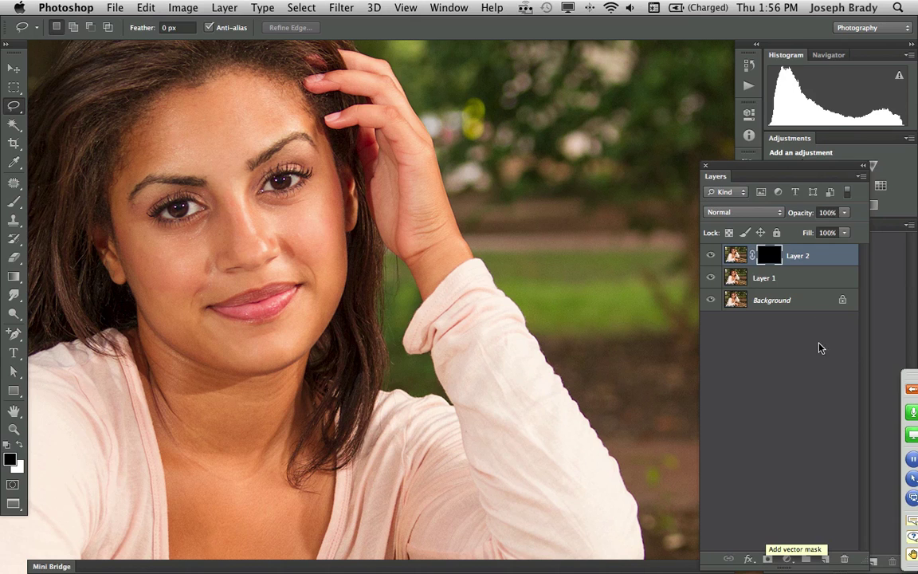
Examine the whole portrait in full-screen and normal view, and with the masked Layer 2 switched off and on.
key(z)
alt+click(455, 287)
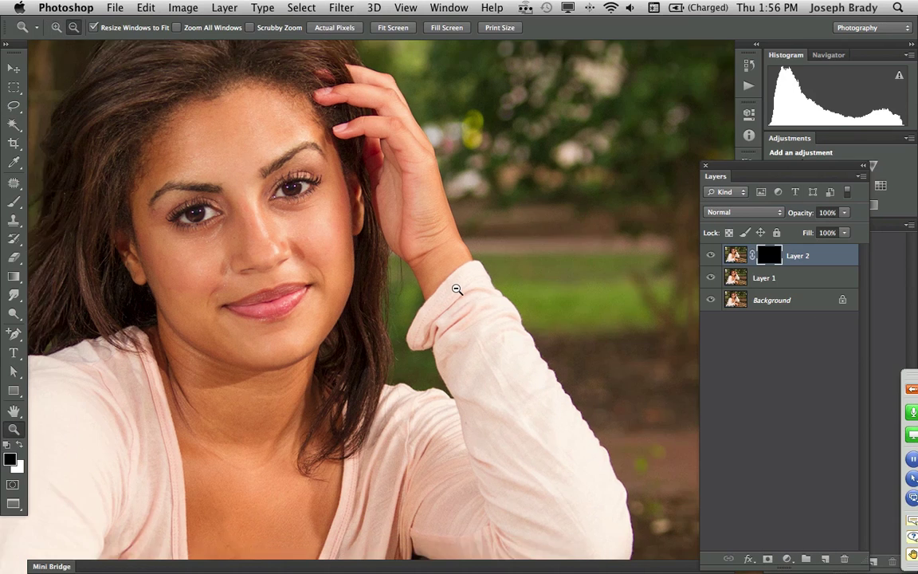
key(f)
key(f)
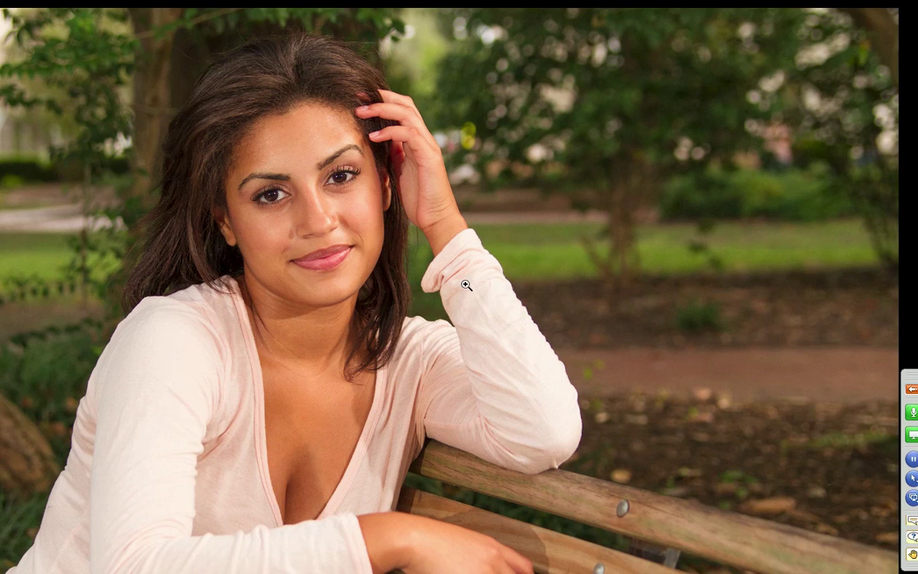
key(f)
click(458, 287)
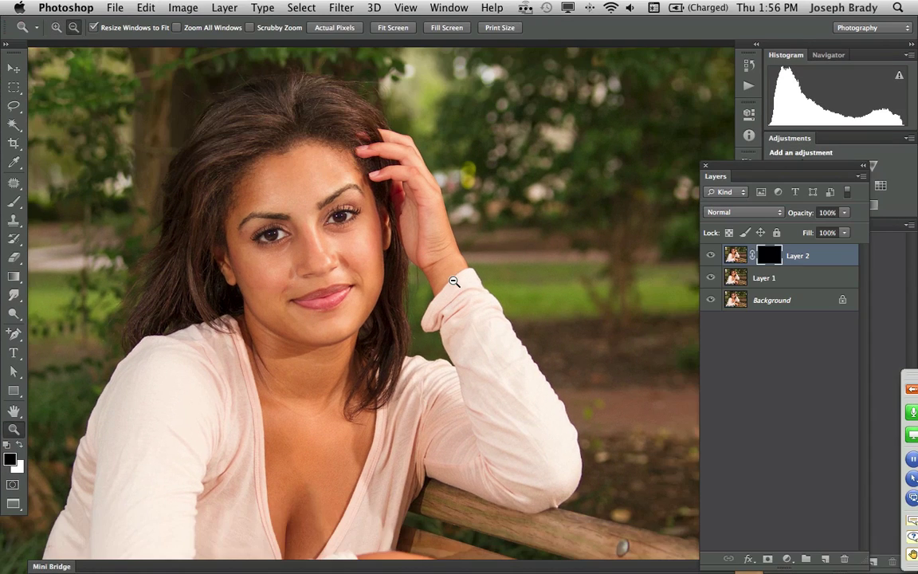
alt+click(458, 290)
alt+click(458, 290)
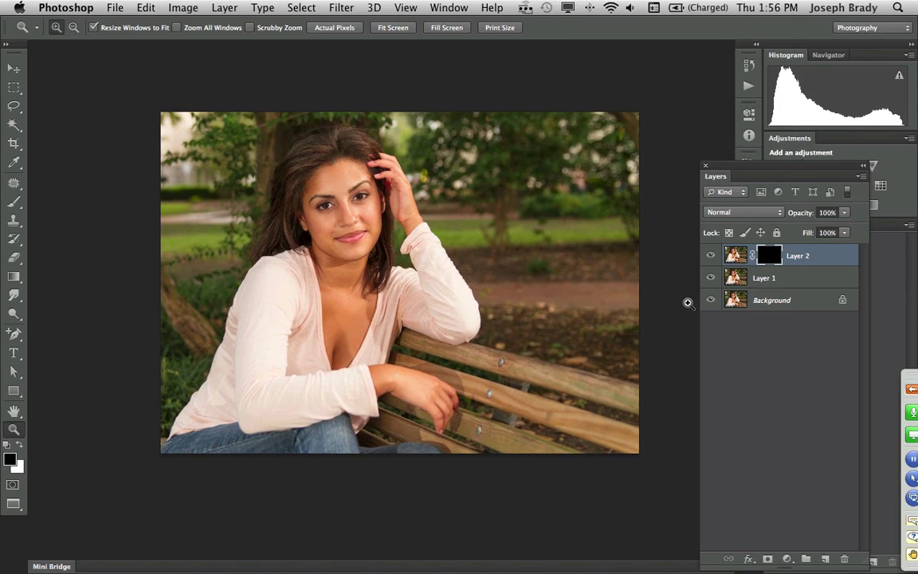
key(b)
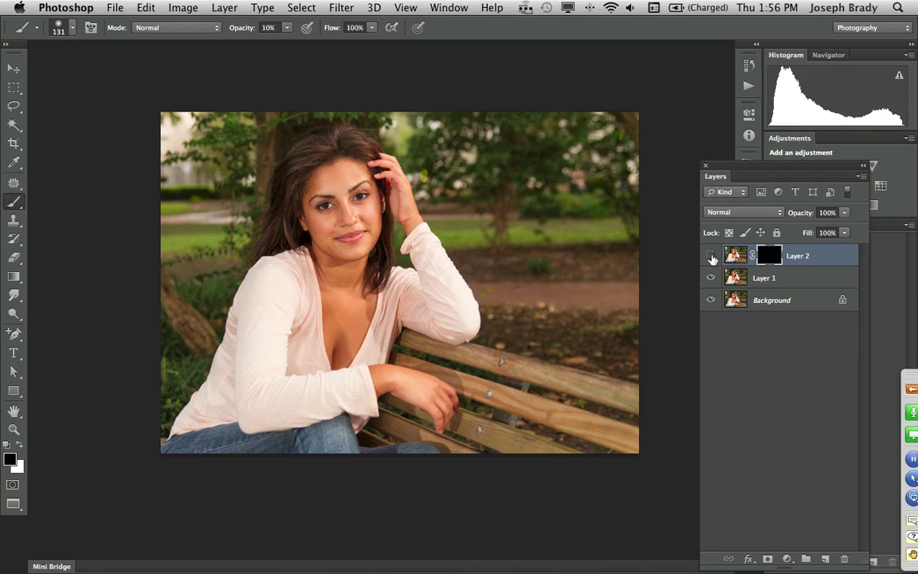
click(709, 255)
Paint white at 60% opacity on Layer 2's mask over the woman's facial skin, using a soft 75 px brush and a 45 px one for tighter areas.
key(z)
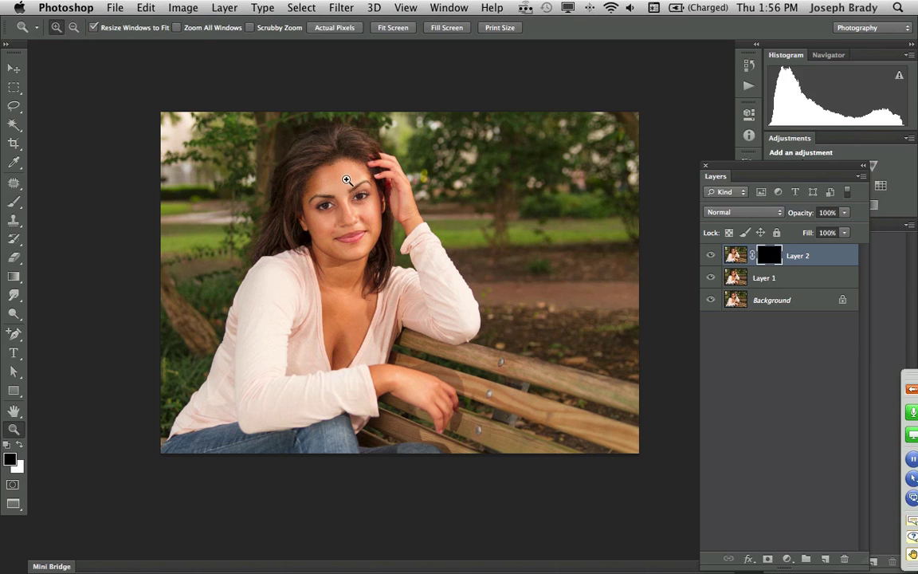
click(347, 180)
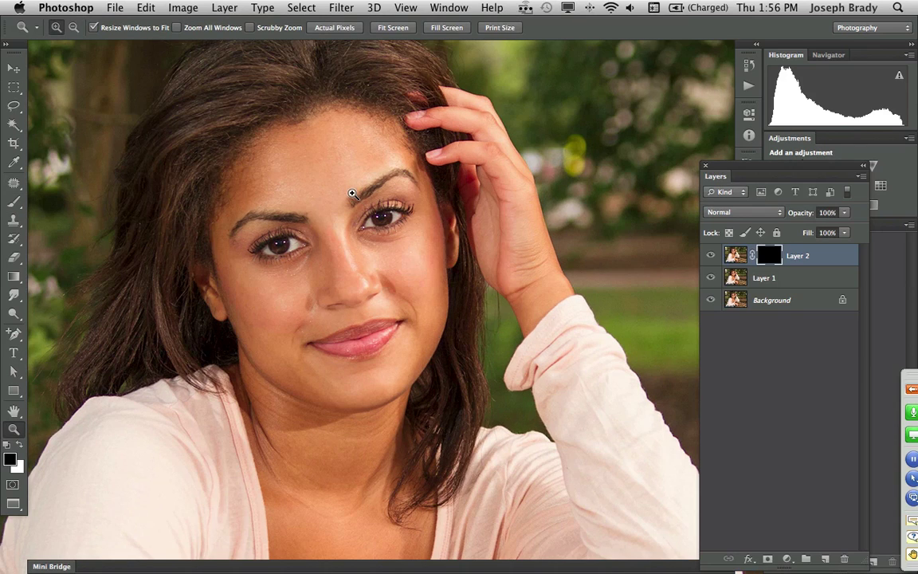
key(b)
drag(332, 198, 311, 199)
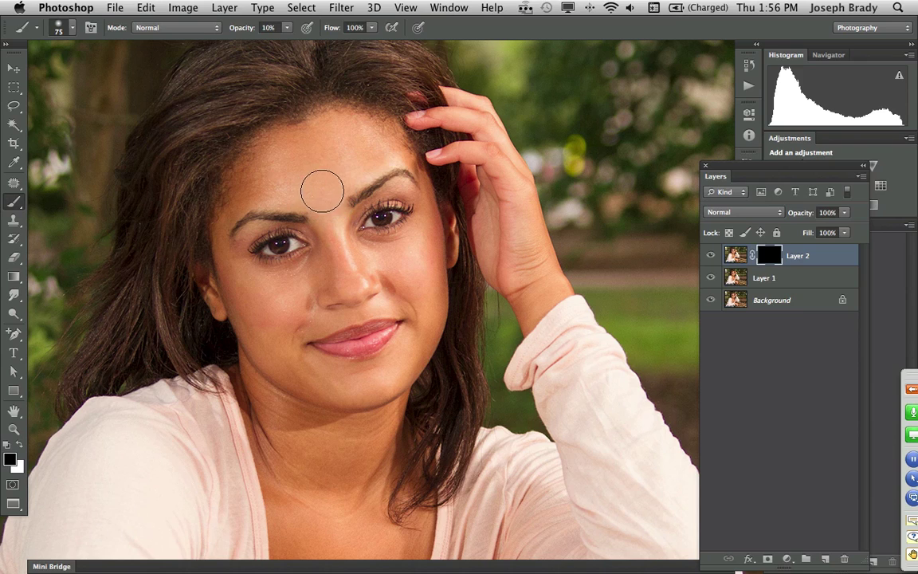
key(6)
key(x)
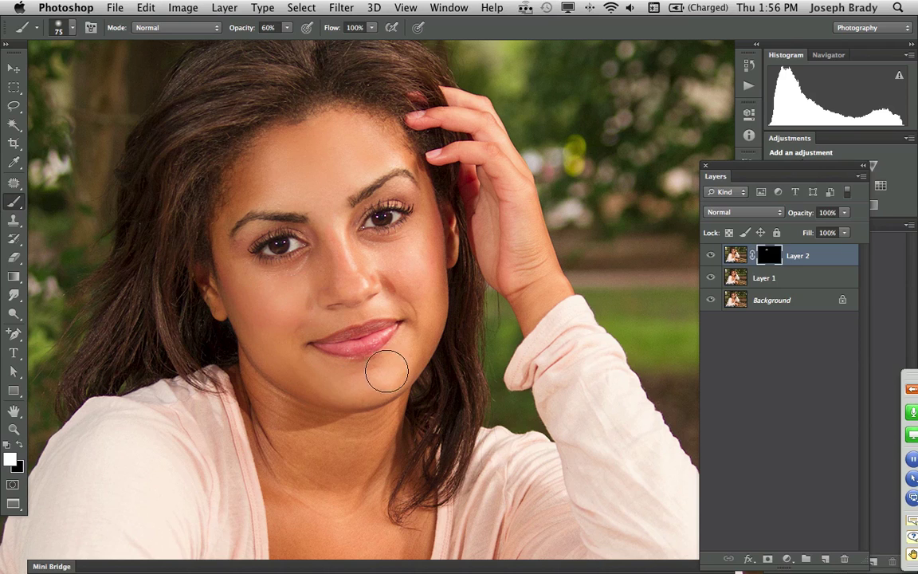
mouse_move(320, 235)
mouse_down()
mouse_move(355, 261)
mouse_move(325, 243)
mouse_up()
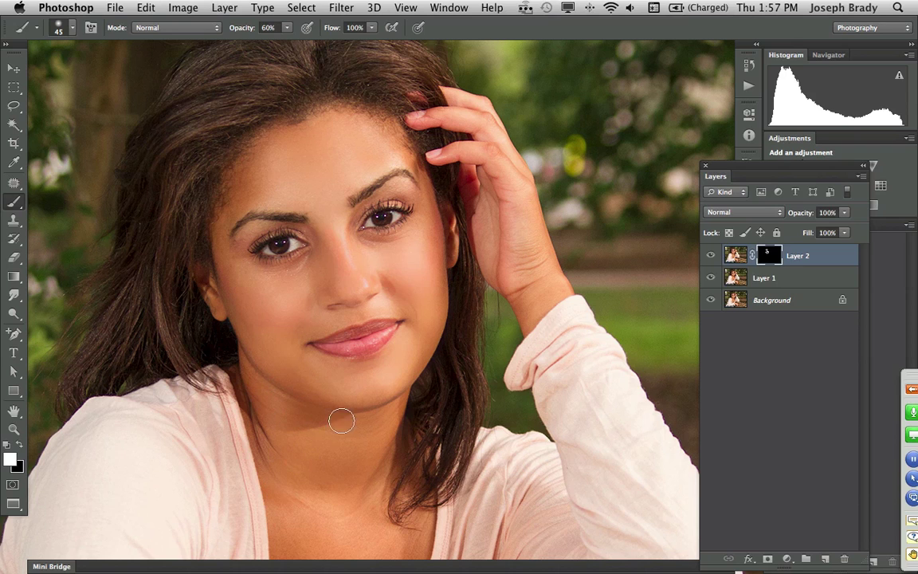
Paint white at 60% opacity on Layer 2's mask over the woman's lower neck and chest with a 105 px brush.
drag(330, 453, 284, 244)
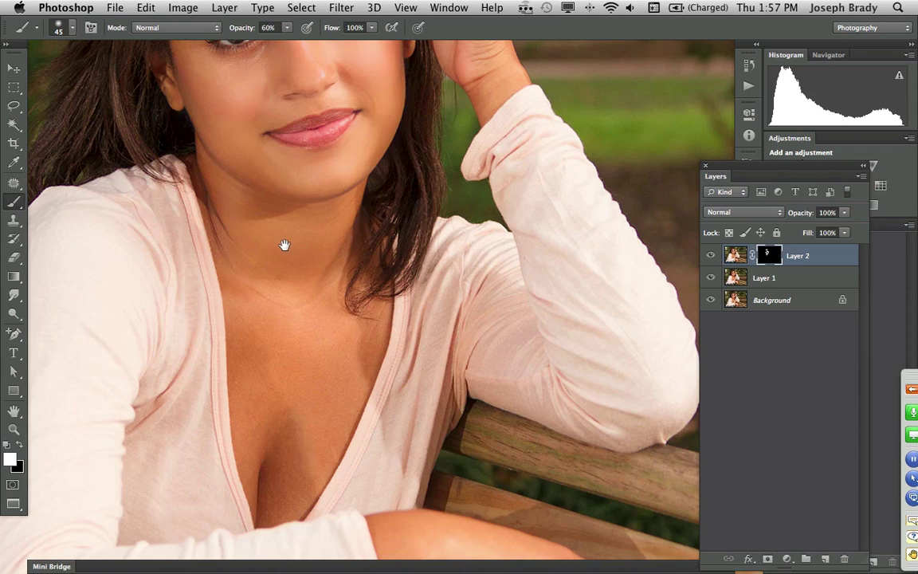
drag(241, 298, 286, 297)
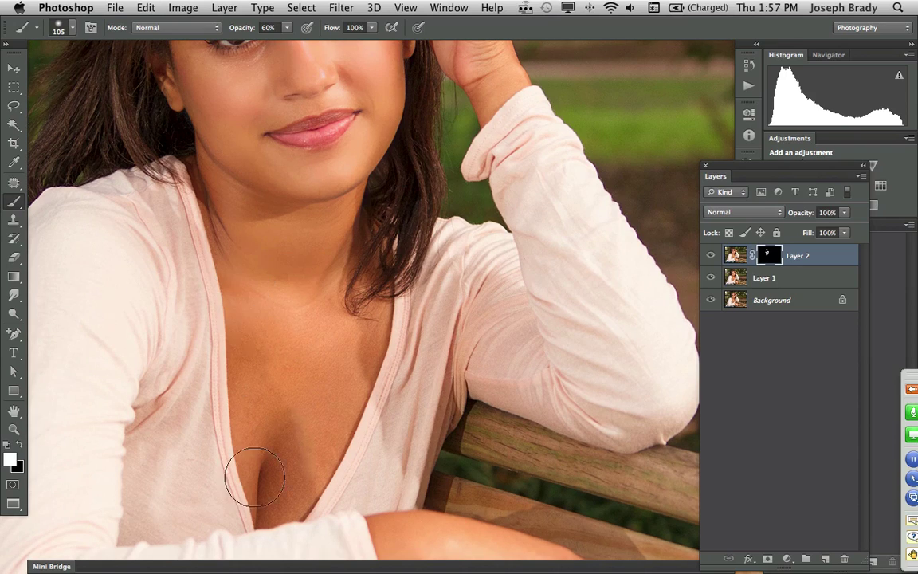
mouse_move(255, 478)
mouse_down()
mouse_move(279, 472)
mouse_move(302, 448)
mouse_move(298, 461)
mouse_move(364, 304)
mouse_move(362, 315)
mouse_move(324, 366)
mouse_move(281, 339)
mouse_move(303, 257)
mouse_move(290, 511)
mouse_move(349, 346)
mouse_move(321, 312)
mouse_up()
drag(284, 411, 247, 557)
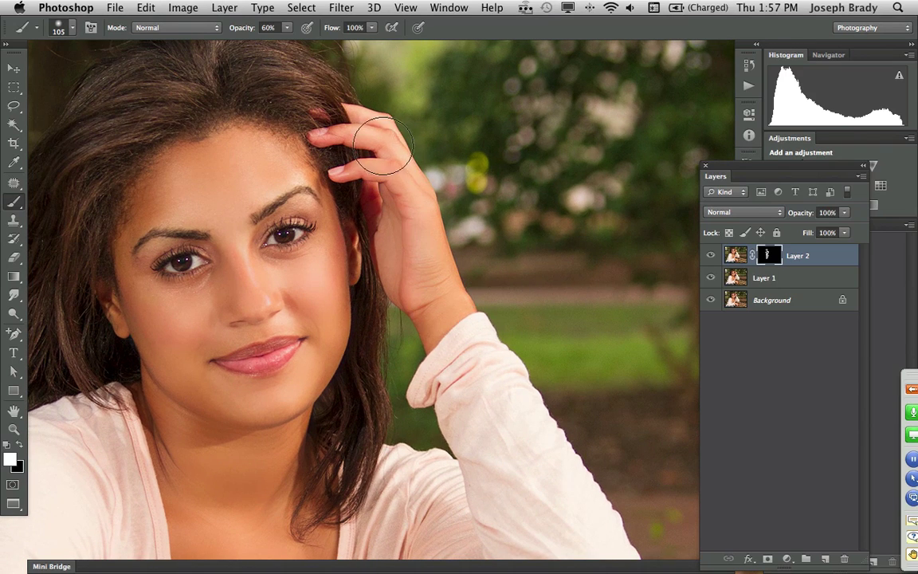
Paint white at 60% opacity on Layer 2's mask over the woman's resting forearm and hand at 105 px, and touch up her face at 77 px.
scroll(318, 460, down, 10)
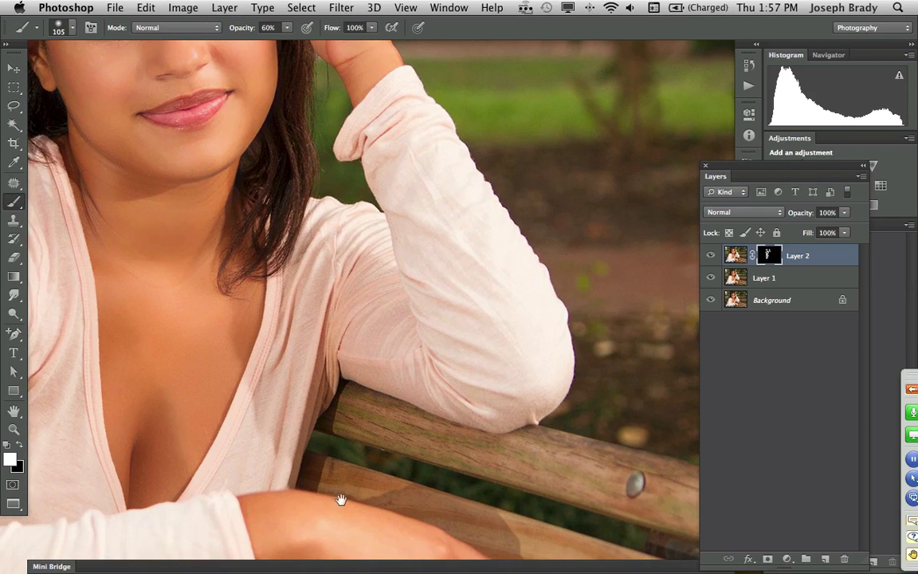
drag(340, 499, 323, 403)
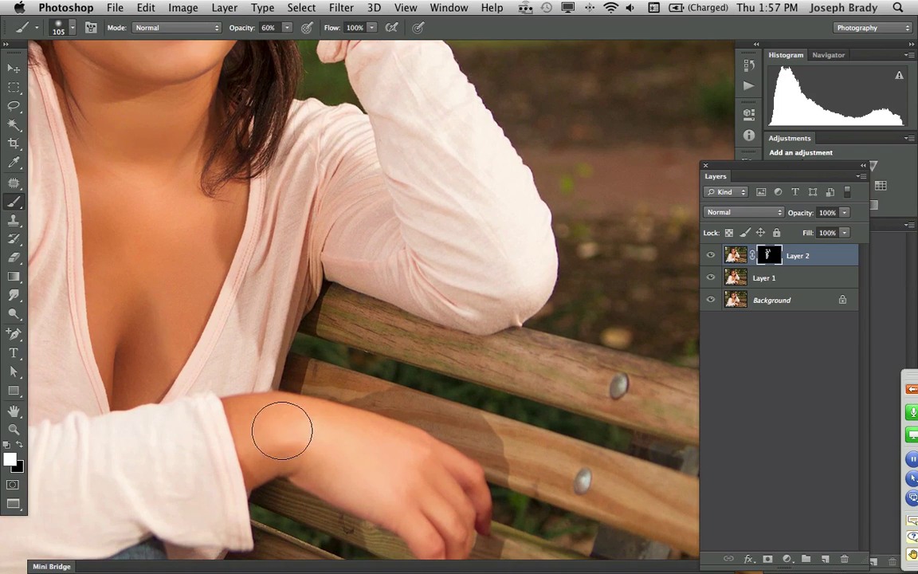
drag(186, 217, 320, 423)
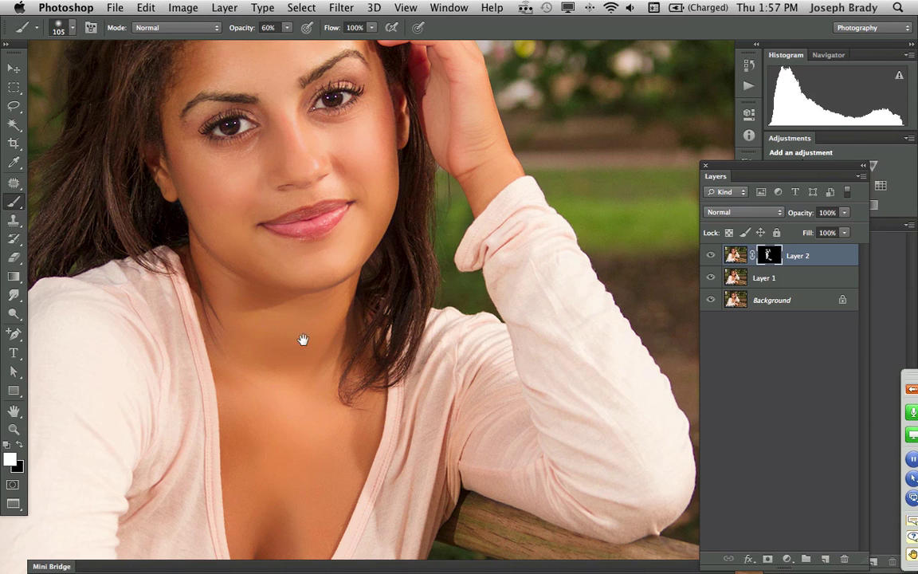
drag(303, 340, 299, 410)
drag(241, 246, 244, 250)
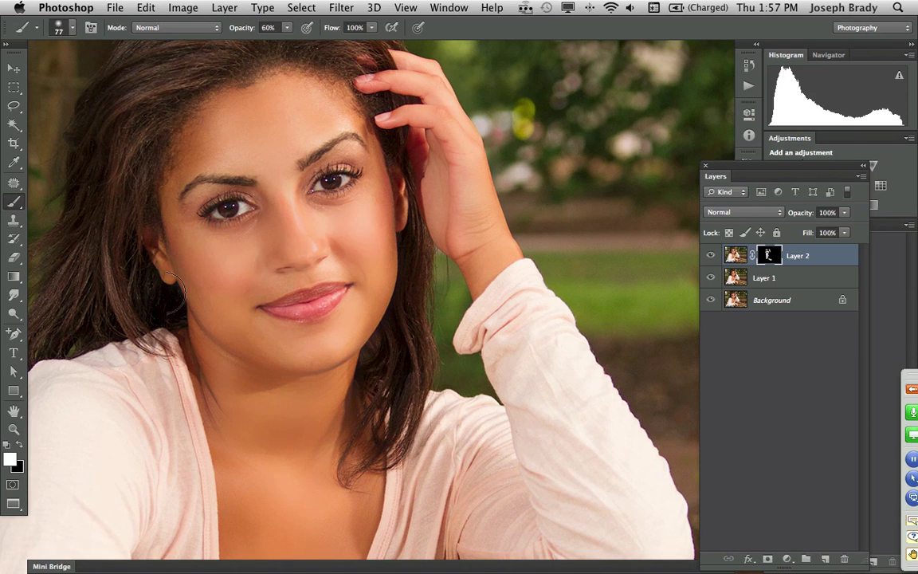
Paint white at 60% opacity on Layer 2's mask over the background around the woman with a 965 px brush.
double_click(13, 411)
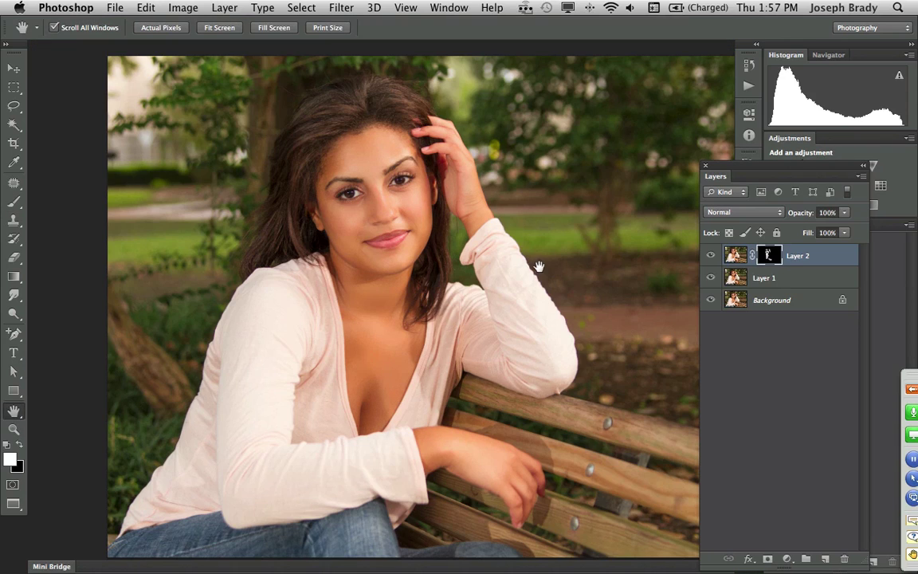
drag(445, 241, 426, 245)
drag(572, 229, 439, 219)
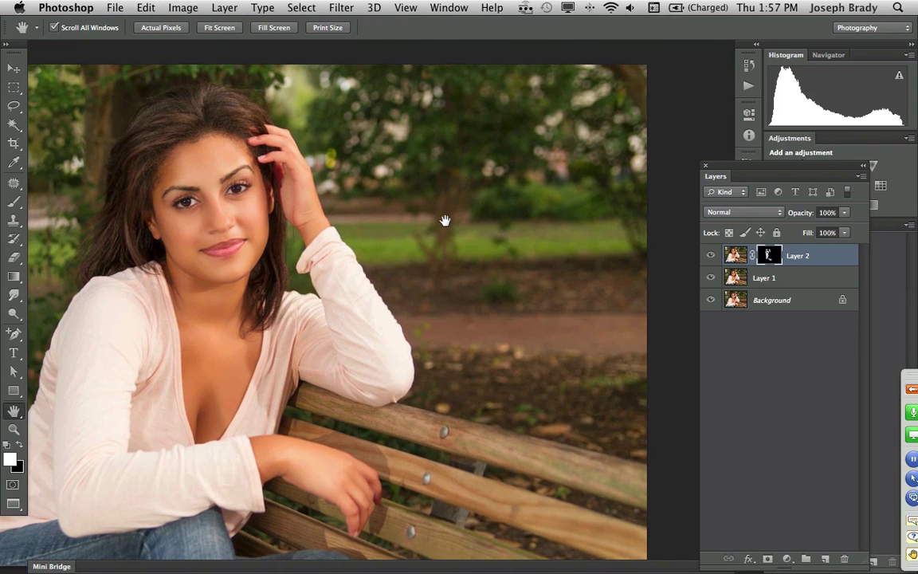
key(z)
alt+click(443, 222)
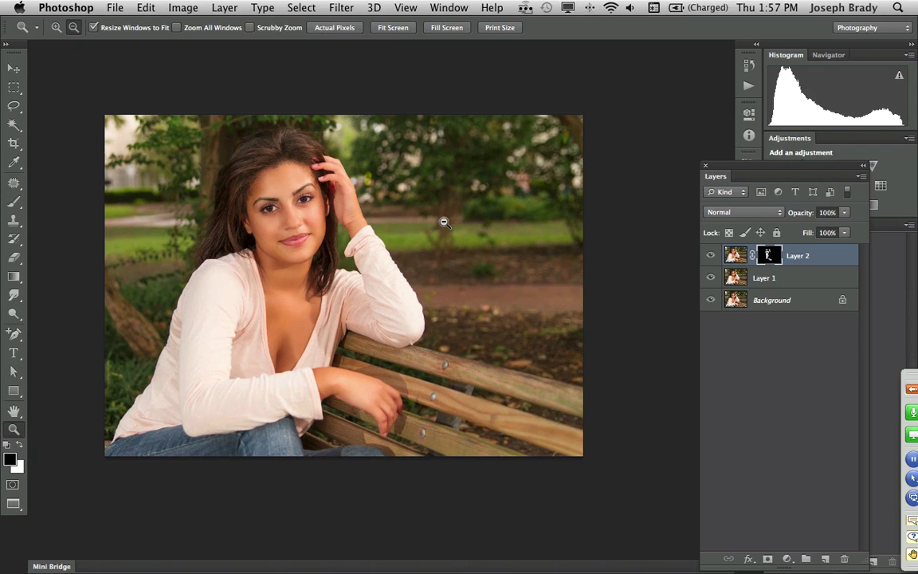
drag(416, 277, 552, 278)
key(b)
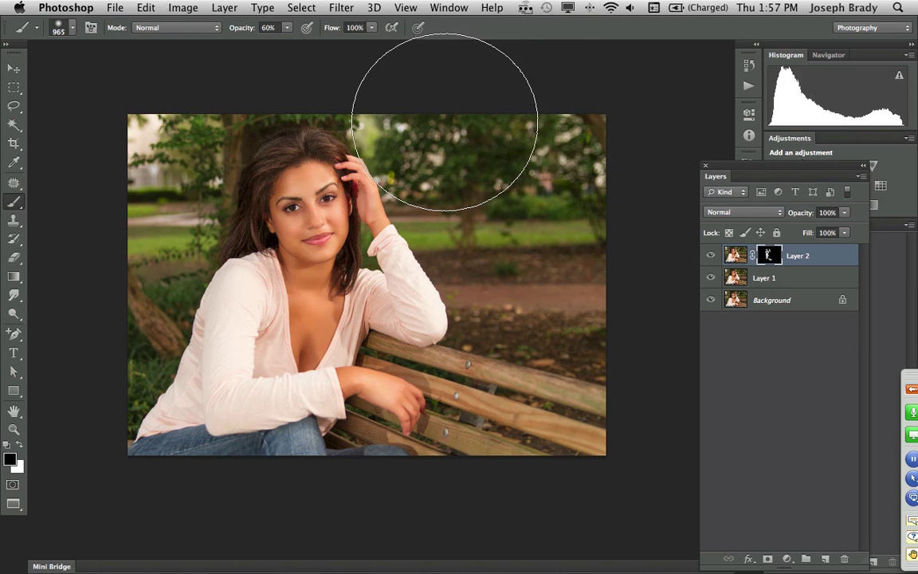
key(x)
scroll(446, 116, right, 1)
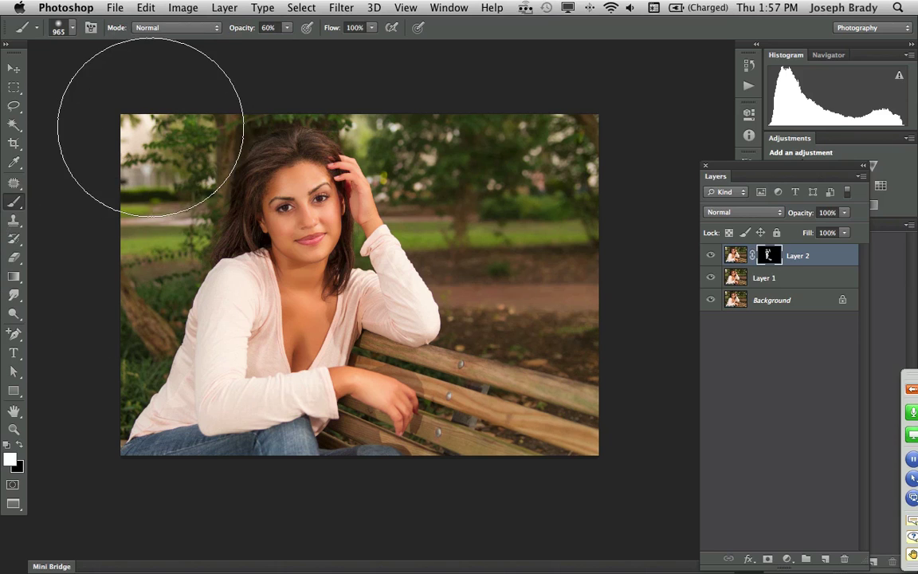
mouse_move(502, 103)
mouse_down()
mouse_move(511, 163)
mouse_move(565, 276)
mouse_move(604, 318)
mouse_move(622, 415)
mouse_move(609, 476)
mouse_move(440, 517)
mouse_move(337, 527)
mouse_move(156, 503)
mouse_move(102, 450)
mouse_move(92, 303)
mouse_move(91, 320)
mouse_move(155, 132)
mouse_move(559, 127)
mouse_move(495, 113)
mouse_move(580, 202)
mouse_move(557, 351)
mouse_move(563, 412)
mouse_move(596, 432)
mouse_move(478, 335)
mouse_up()
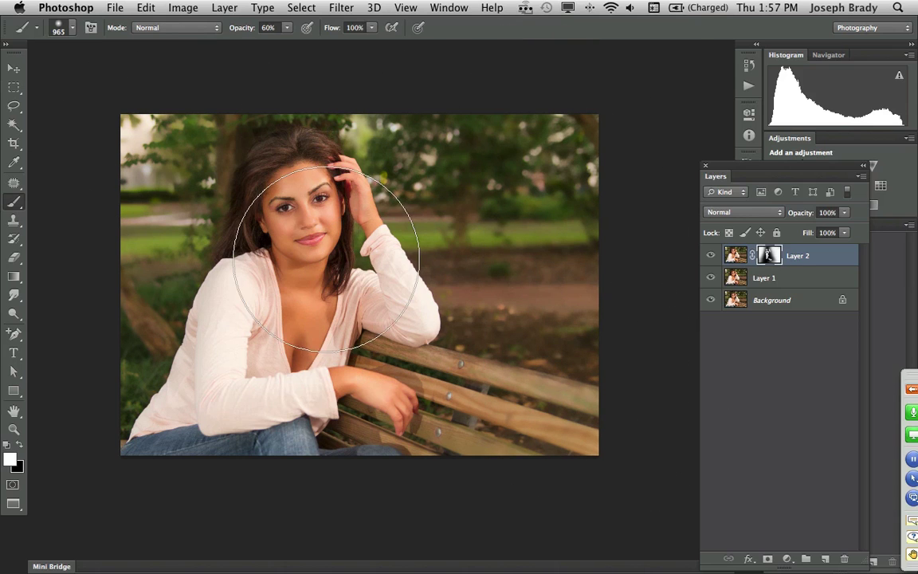
Compare the portrait with and without Layer 2, and merge a copy of all visible layers into a new layer on top.
key(z)
click(326, 255)
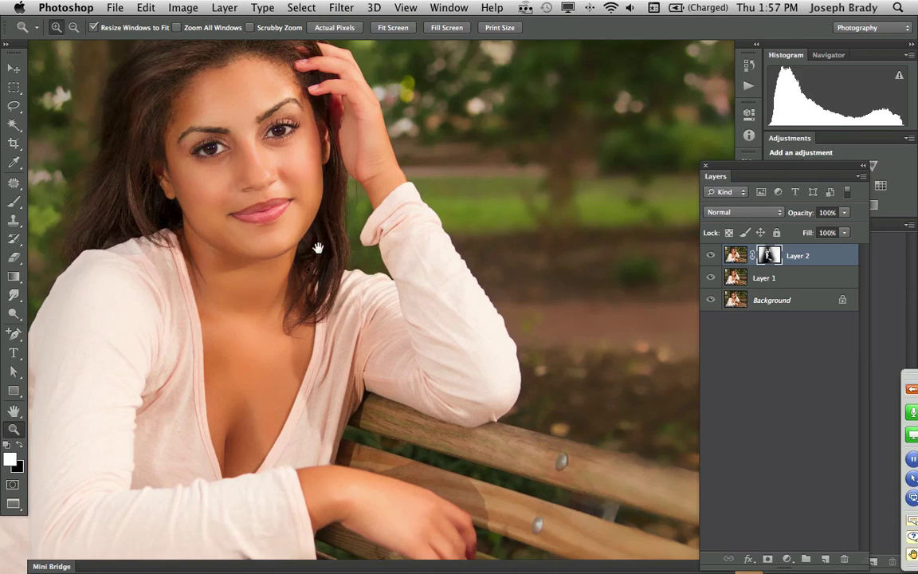
click(317, 245)
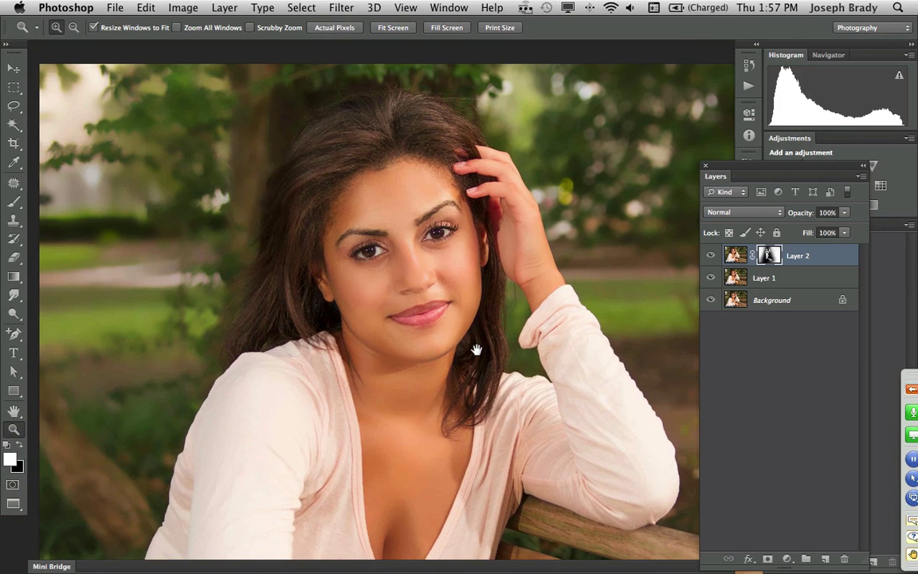
mouse_move(711, 256)
mouse_down()
mouse_move(713, 285)
mouse_move(711, 255)
mouse_up()
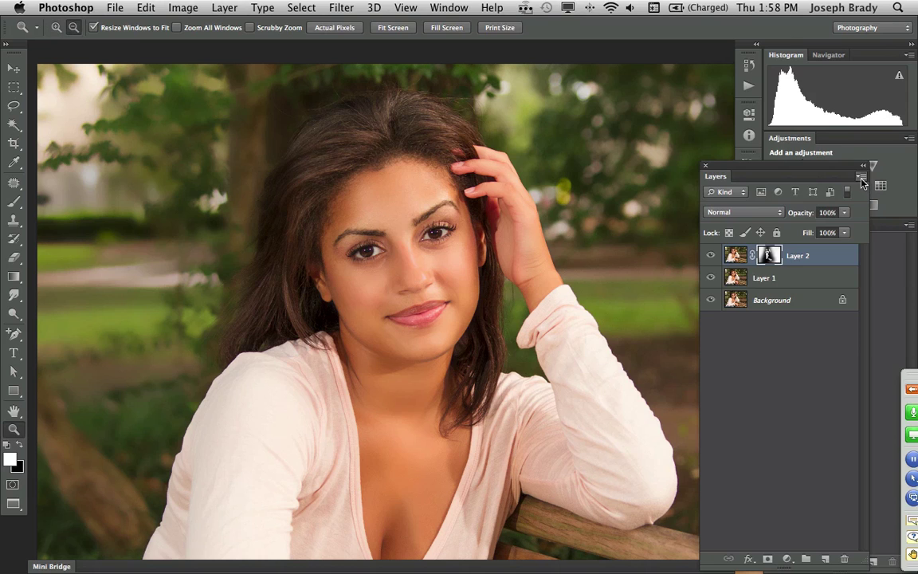
click(861, 176)
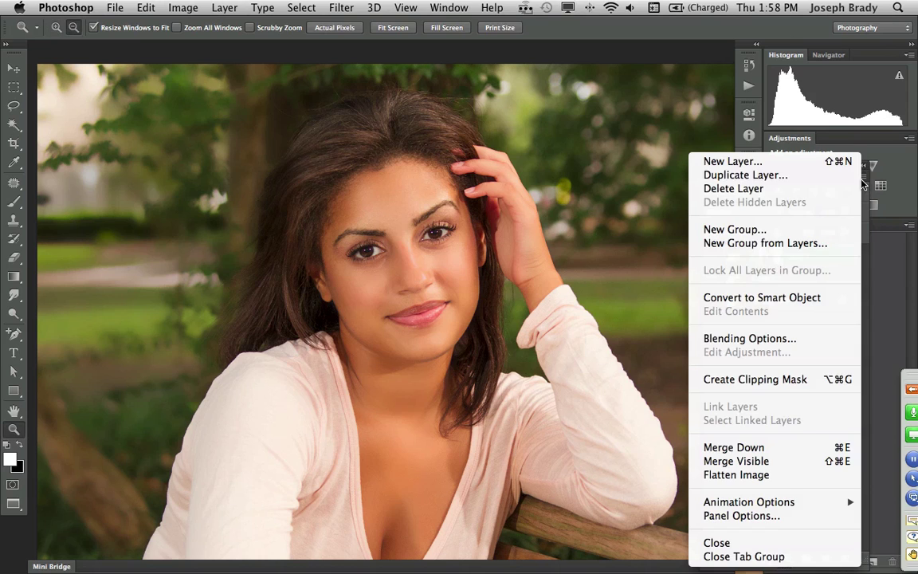
alt+click(794, 463)
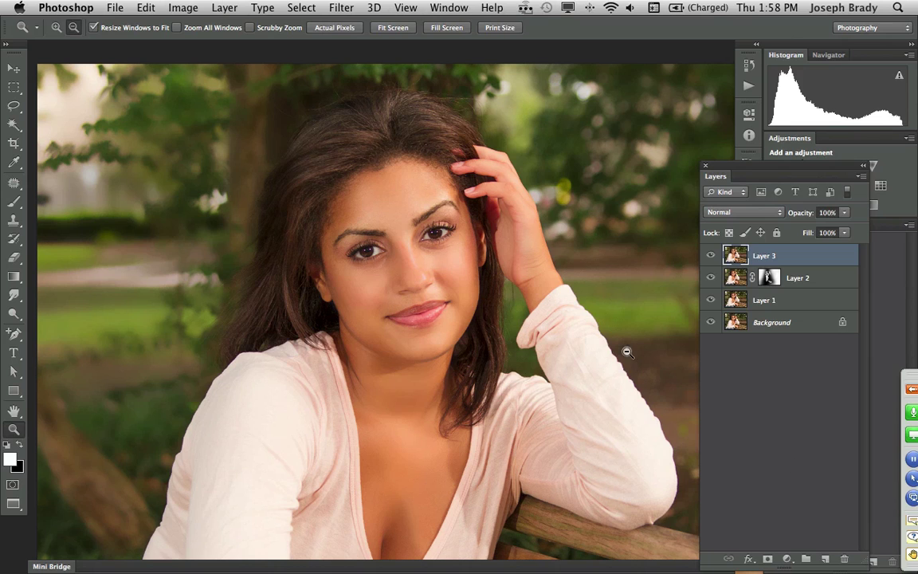
Remove the left catchlight from the iris of the eye on the image's left side with a 5 px Clone Stamp on Layer 3.
drag(323, 193, 463, 284)
drag(453, 338, 360, 300)
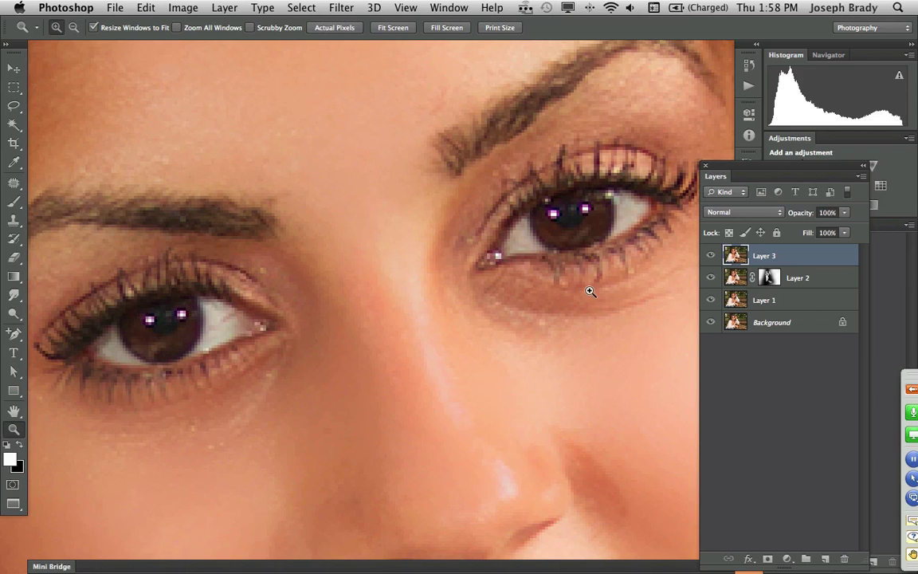
key(s)
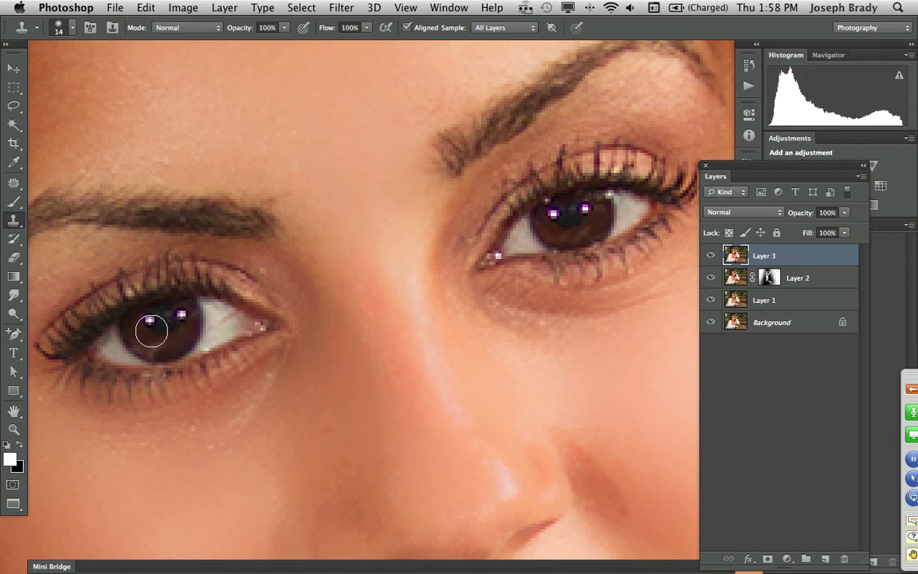
key(z)
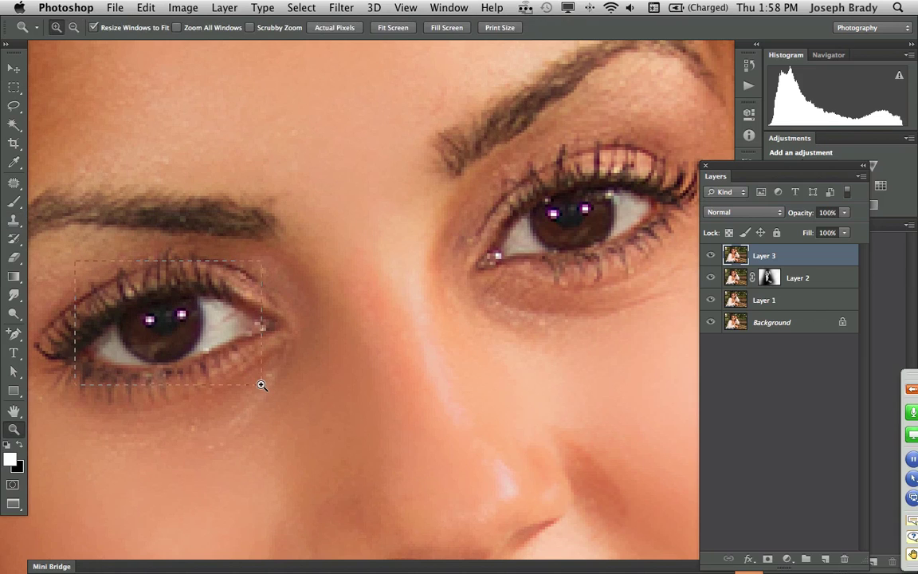
drag(261, 385, 261, 385)
scroll(473, 383, down, 1)
key(s)
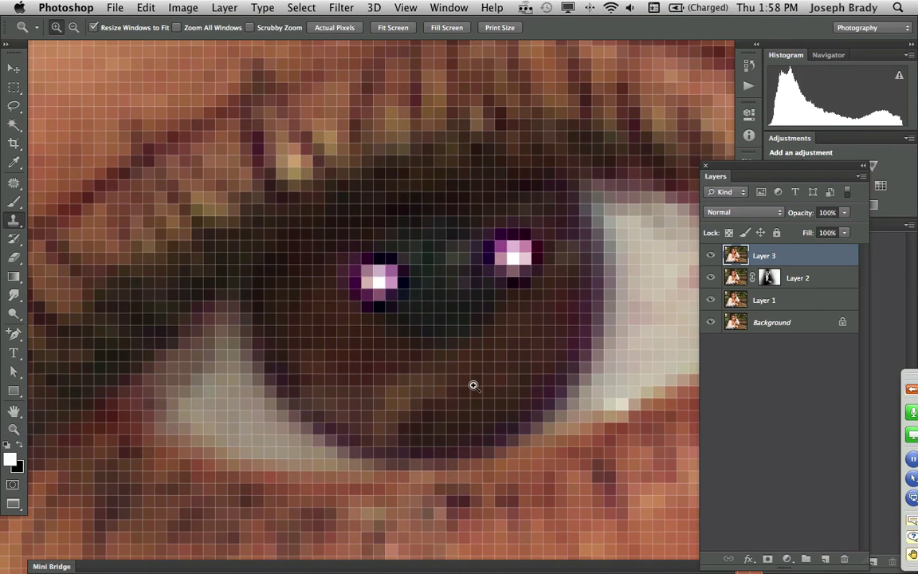
drag(420, 360, 375, 354)
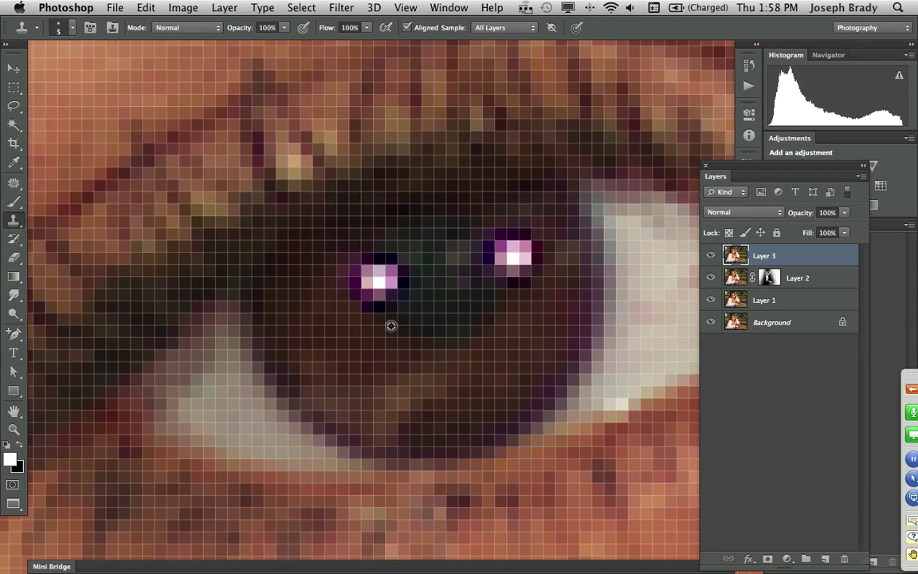
alt+click(391, 326)
click(381, 281)
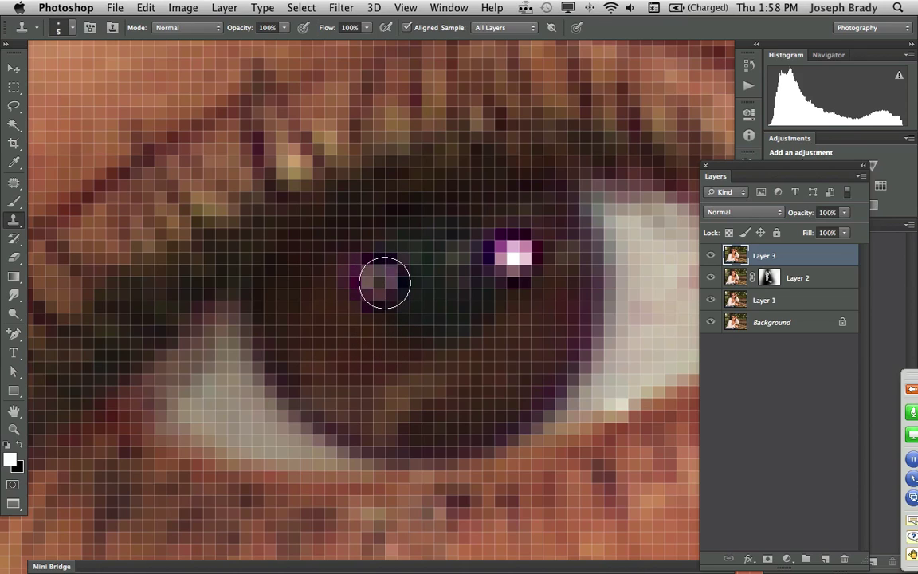
alt+click(395, 322)
click(389, 273)
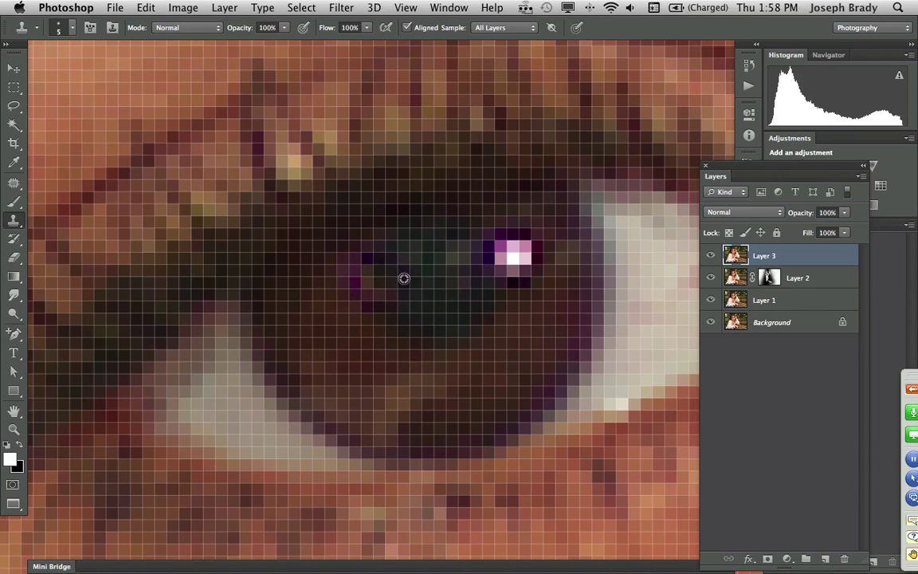
alt+click(404, 278)
mouse_move(390, 279)
mouse_down()
mouse_move(394, 263)
mouse_move(428, 296)
mouse_up()
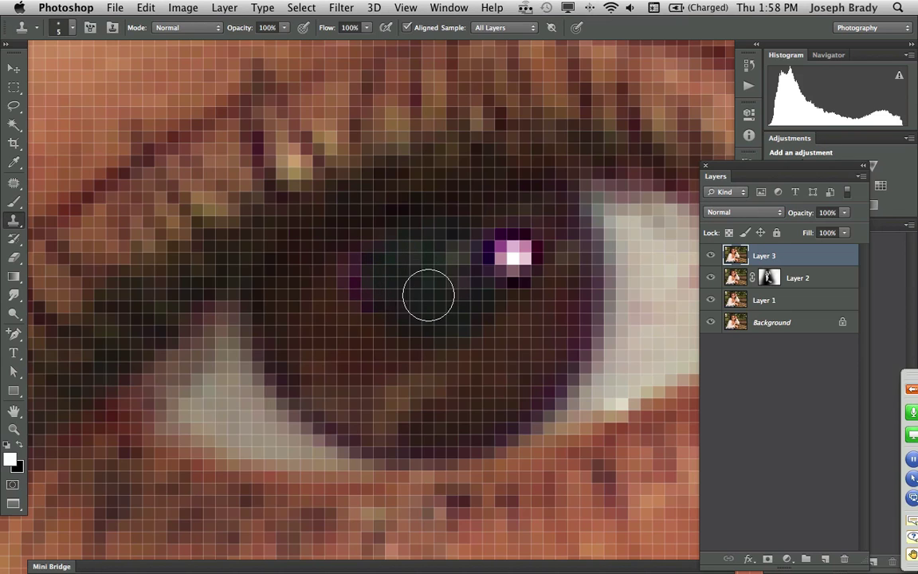
Clone dark iris texture over the left catchlight of the eye on the image's right side, using the 5 px Clone Stamp.
scroll(545, 373, right, 10)
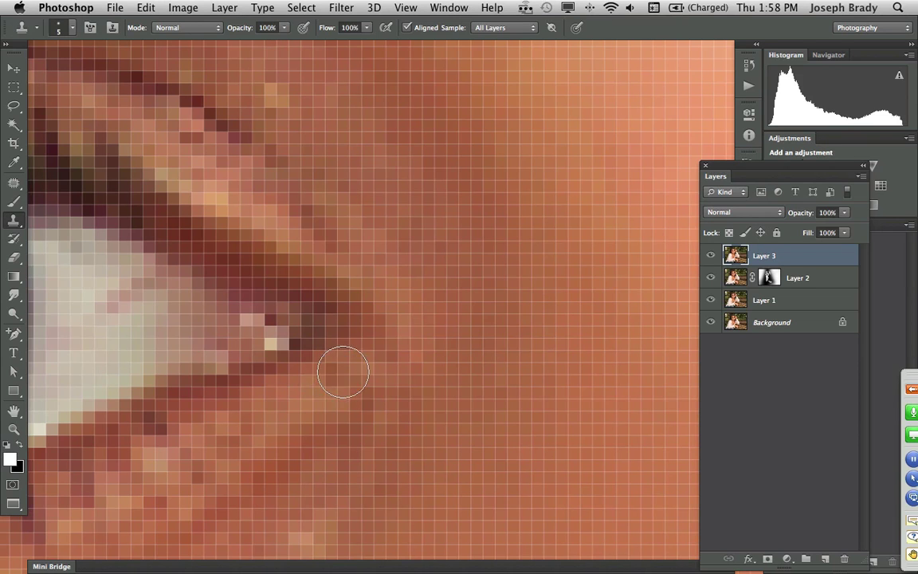
key(z)
click(345, 371)
alt+click(384, 373)
click(384, 373)
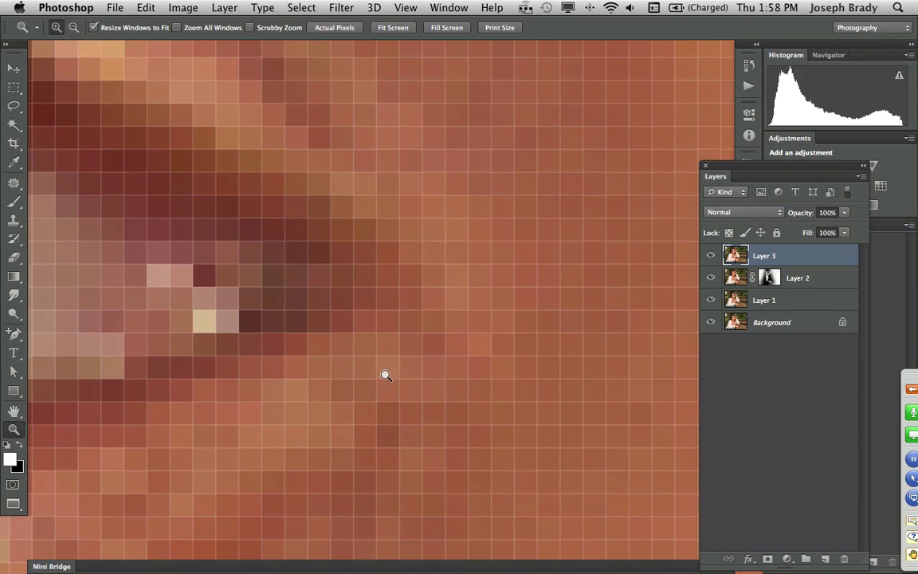
alt+click(386, 375)
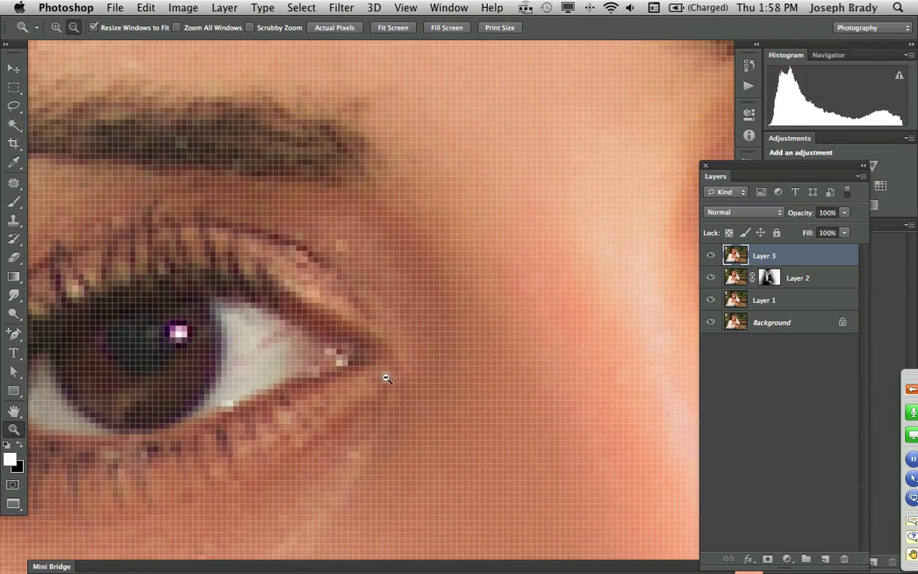
alt+click(386, 377)
drag(502, 383, 61, 485)
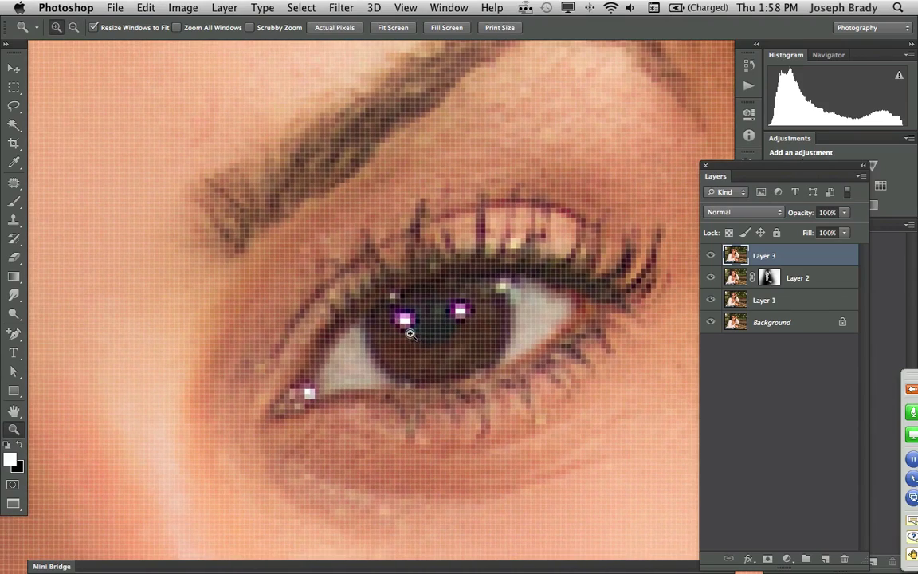
click(410, 333)
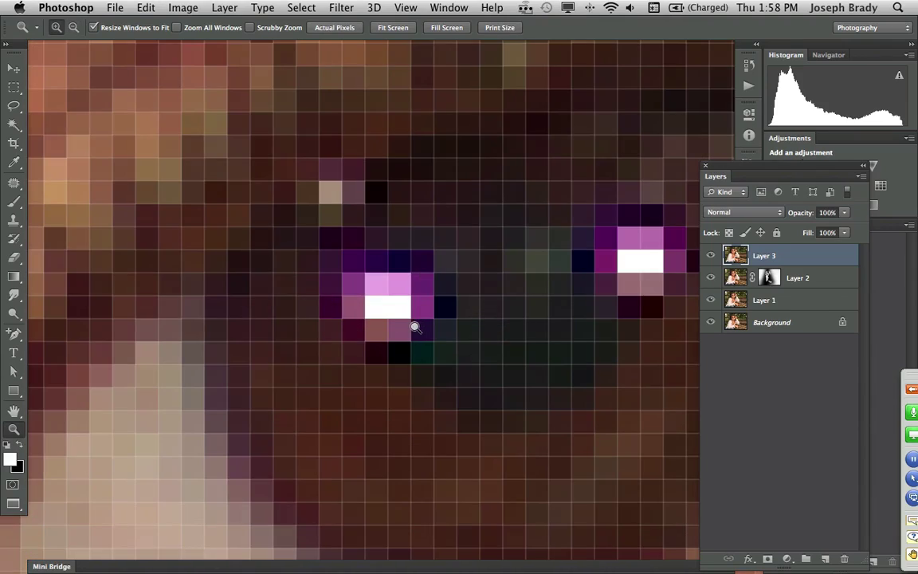
key(s)
alt+click(479, 343)
click(405, 290)
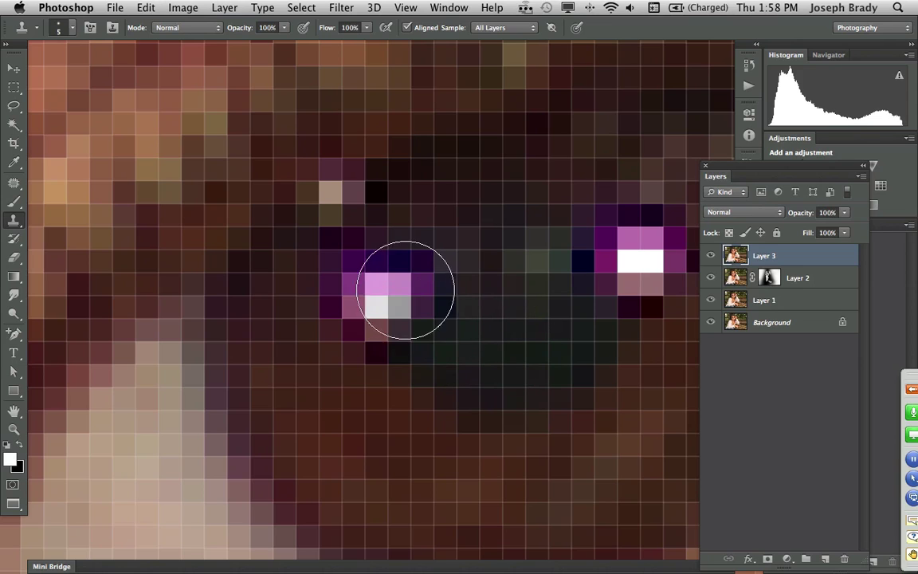
click(406, 290)
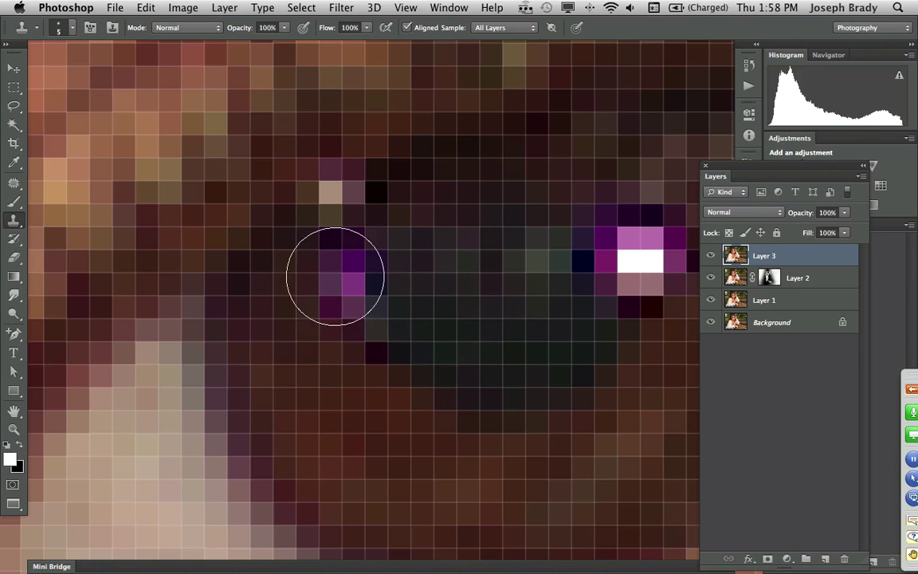
click(334, 277)
Examine the whole portrait and both retouched eyes up close.
click(14, 411)
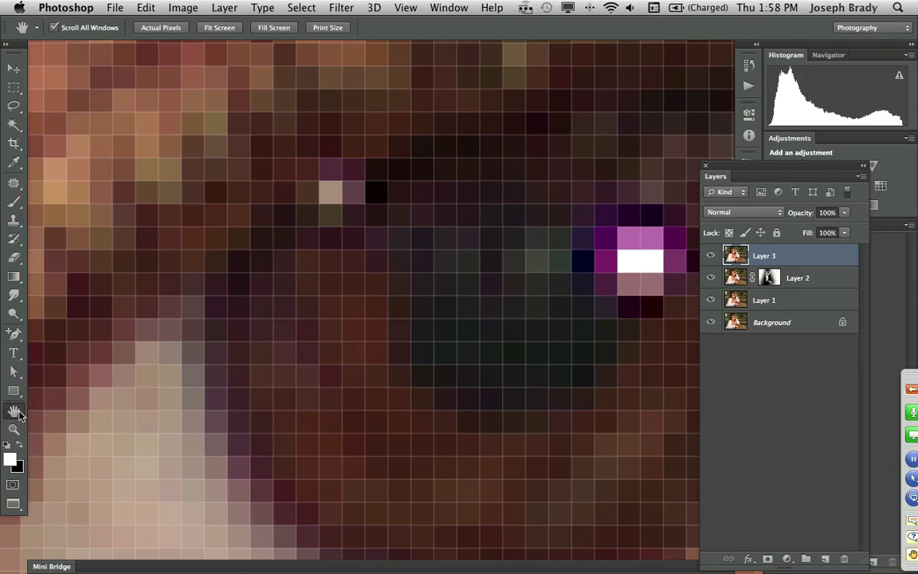
double_click(16, 411)
key(z)
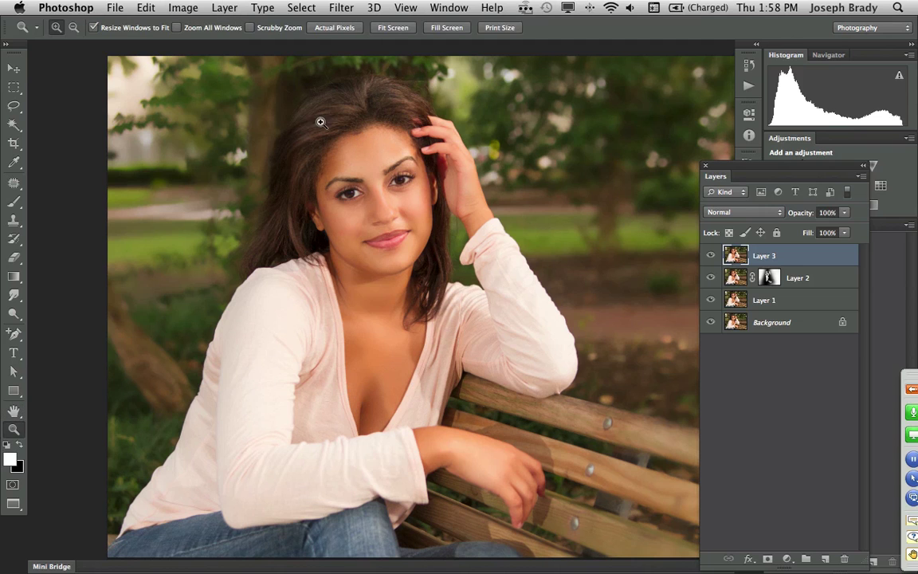
drag(458, 282, 496, 307)
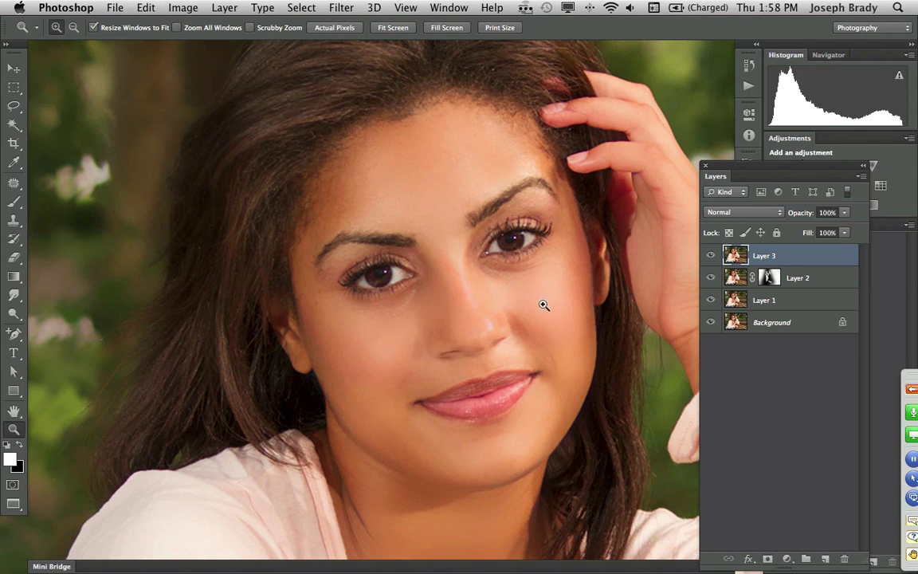
click(511, 251)
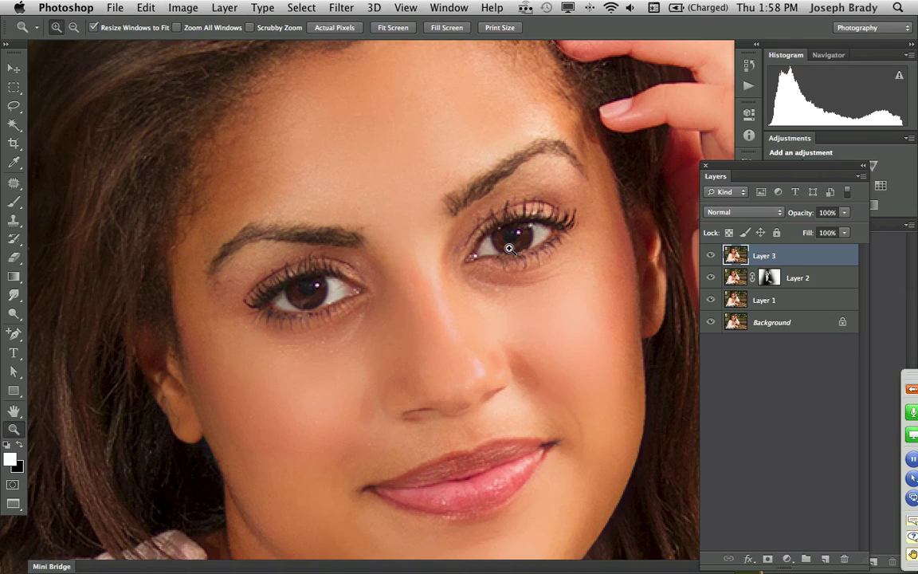
click(512, 239)
drag(537, 365, 546, 369)
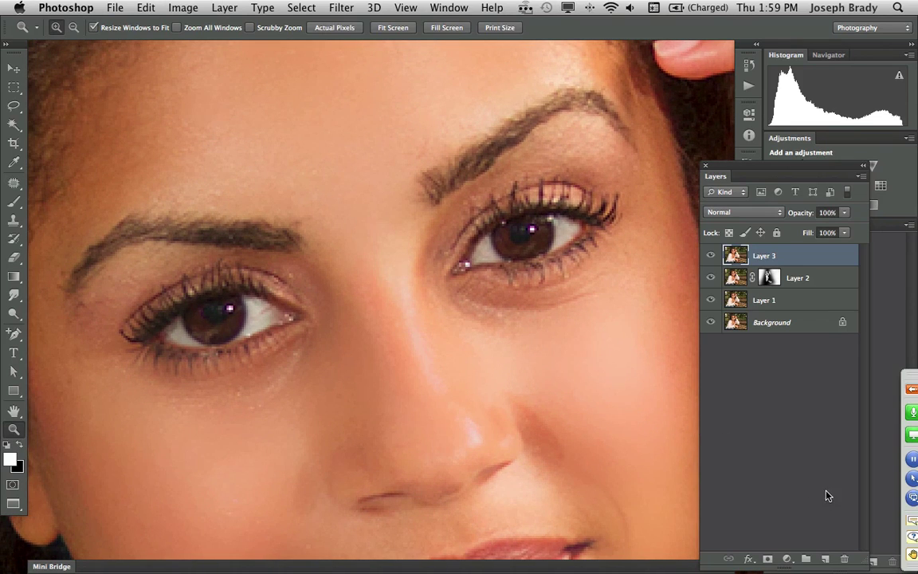
Add a new layer above Layer 3, set its blend mode to Overlay, and fill it with 50% Gray.
click(825, 559)
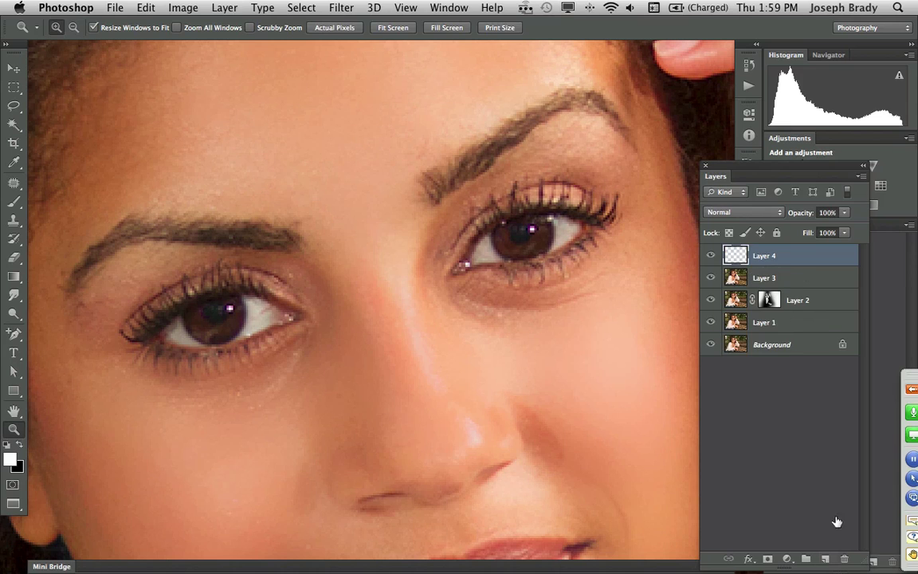
click(747, 213)
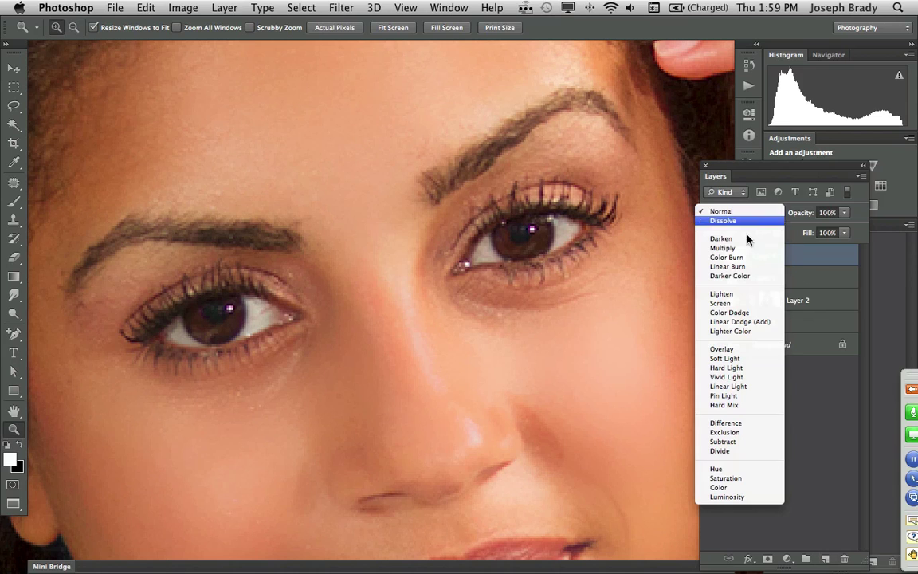
click(746, 350)
click(145, 7)
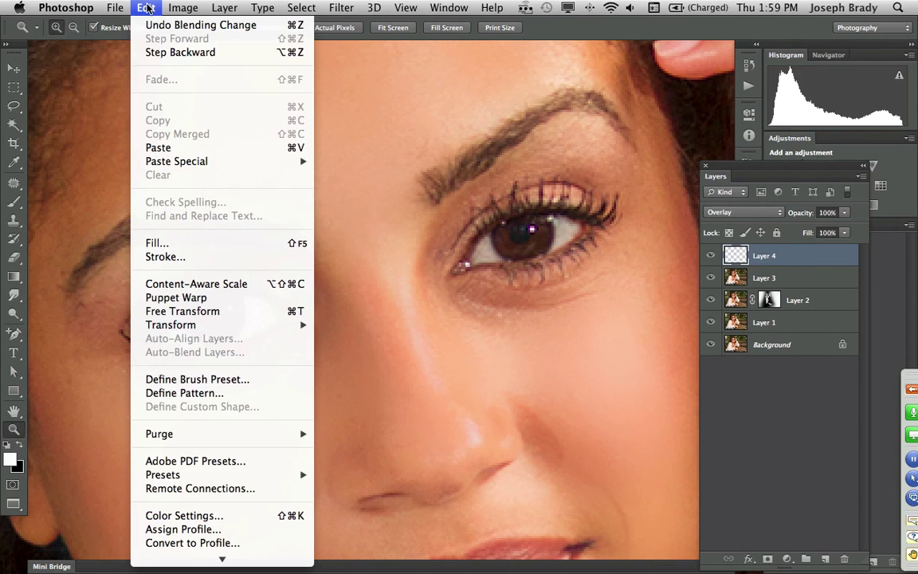
click(191, 242)
click(235, 241)
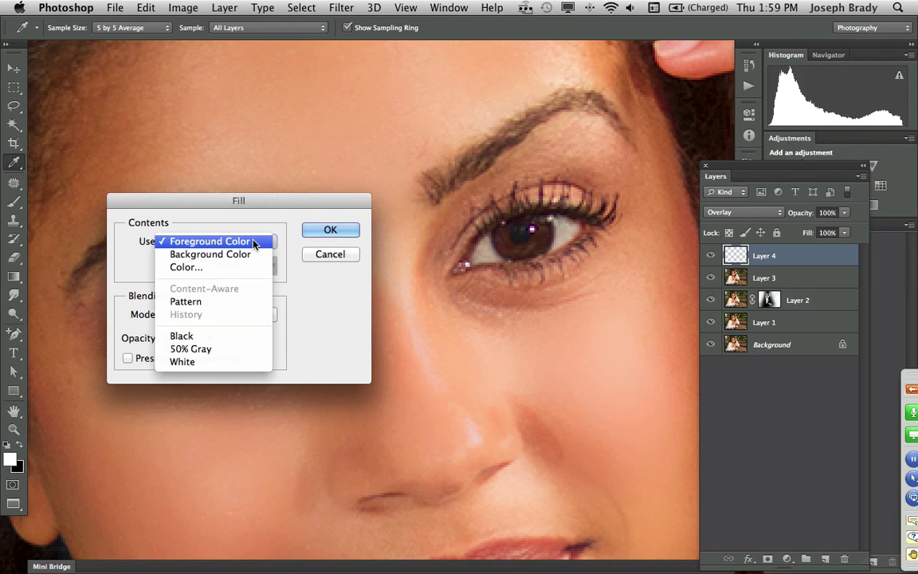
click(240, 348)
click(328, 229)
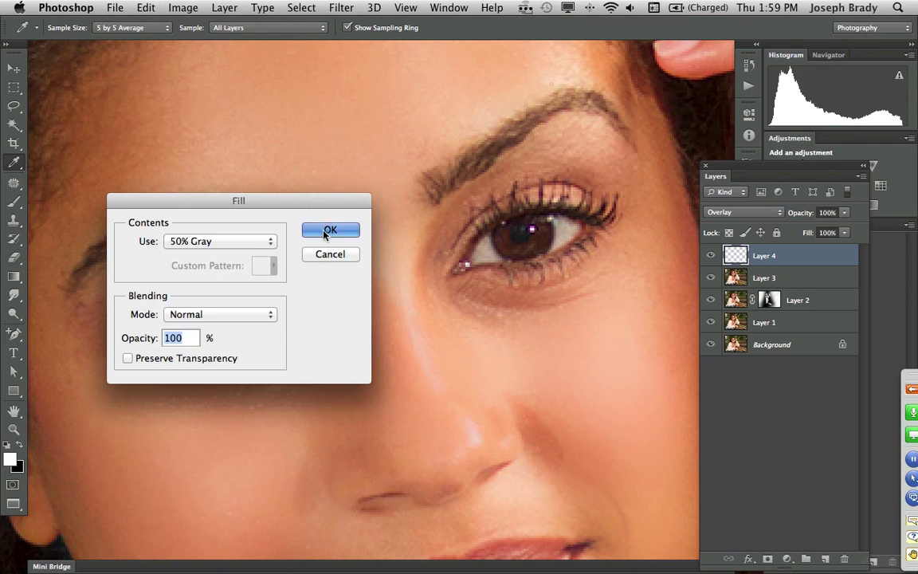
Brighten the catchlights in both eyes by painting white on Layer 4 with a 6 px brush at 40% opacity.
click(534, 232)
click(537, 236)
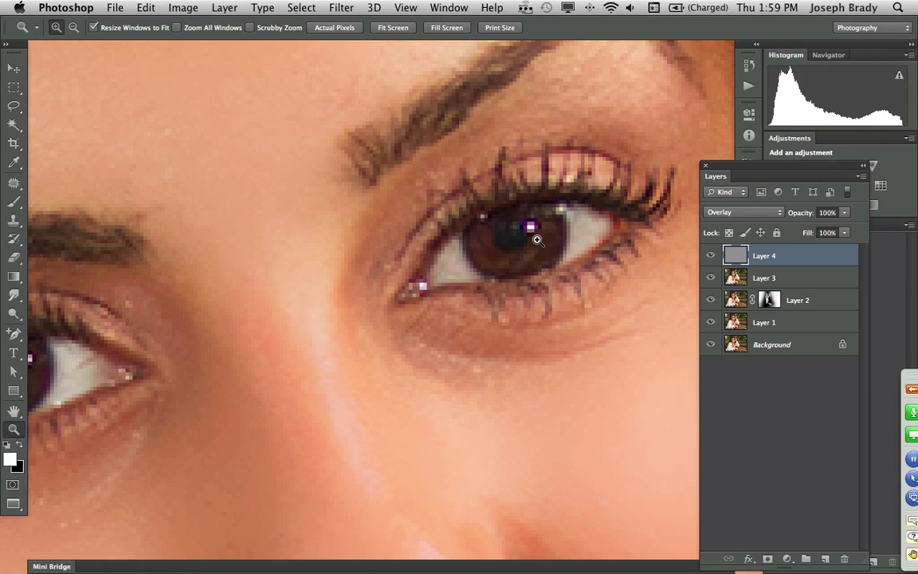
key(b)
drag(534, 239, 504, 249)
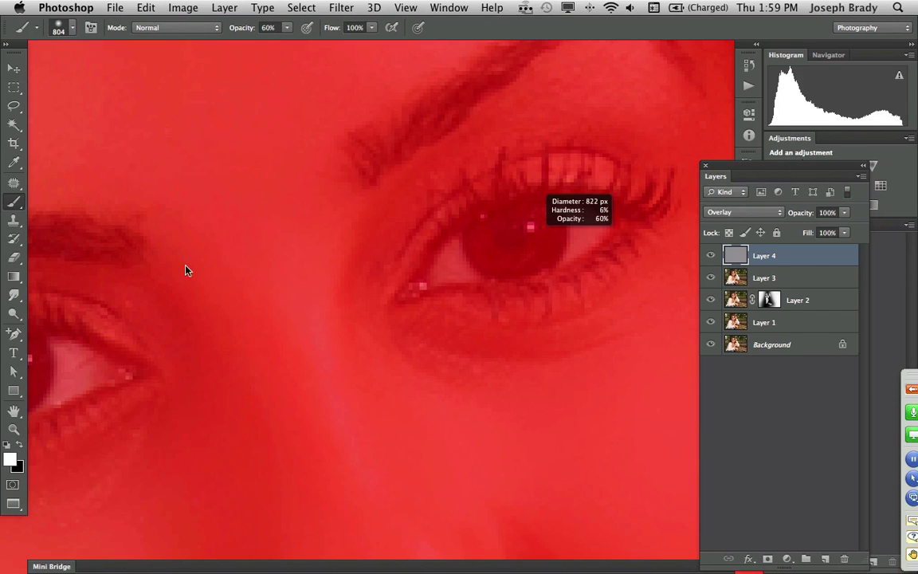
mouse_move(185, 270)
mouse_down()
mouse_move(478, 334)
mouse_move(533, 332)
mouse_move(55, 363)
mouse_up()
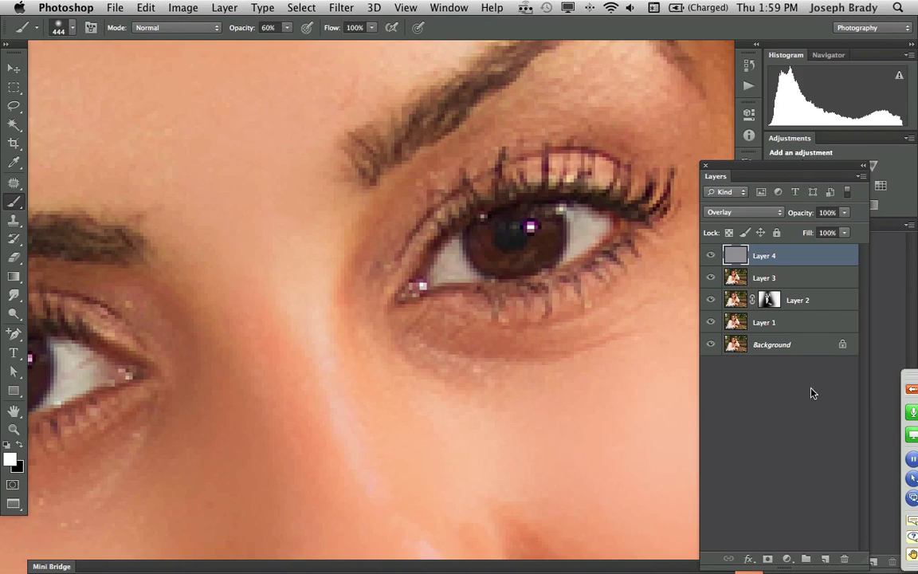
mouse_move(511, 315)
mouse_down()
mouse_move(143, 318)
mouse_move(152, 318)
mouse_up()
drag(618, 337, 472, 332)
mouse_move(295, 328)
mouse_down()
mouse_move(334, 311)
mouse_move(390, 319)
mouse_move(348, 321)
mouse_up()
click(418, 285)
scroll(525, 296, left, 10)
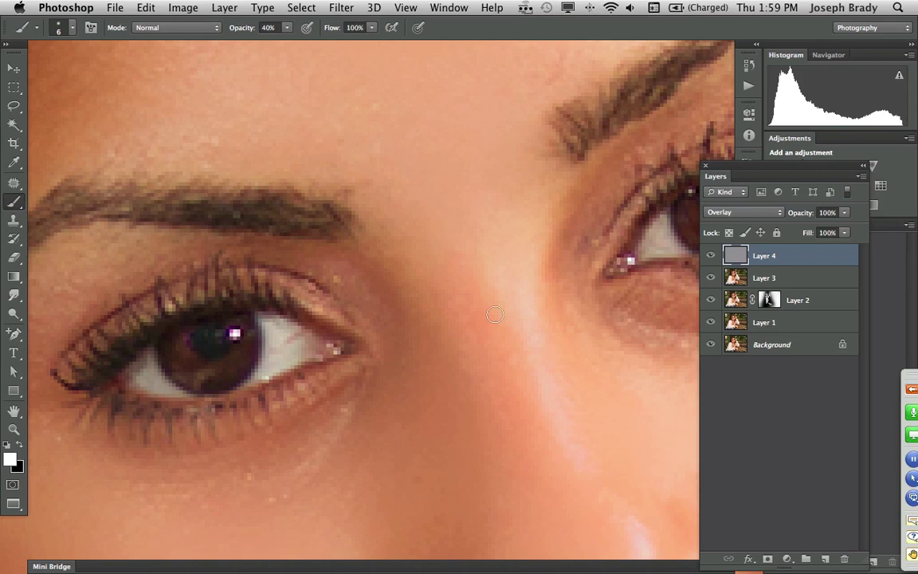
Lighten the part of each iris opposite the catchlight with the white 6 px brush at 40% opacity.
drag(520, 313, 314, 371)
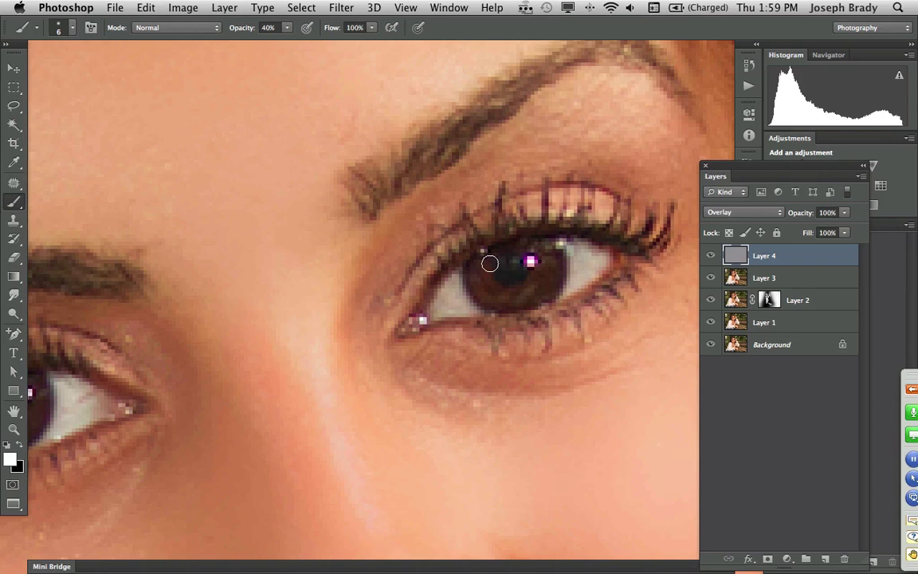
mouse_move(489, 269)
mouse_down()
mouse_move(521, 292)
mouse_move(490, 269)
mouse_move(494, 282)
mouse_move(507, 281)
mouse_move(508, 270)
mouse_move(500, 278)
mouse_move(531, 289)
mouse_move(584, 282)
mouse_up()
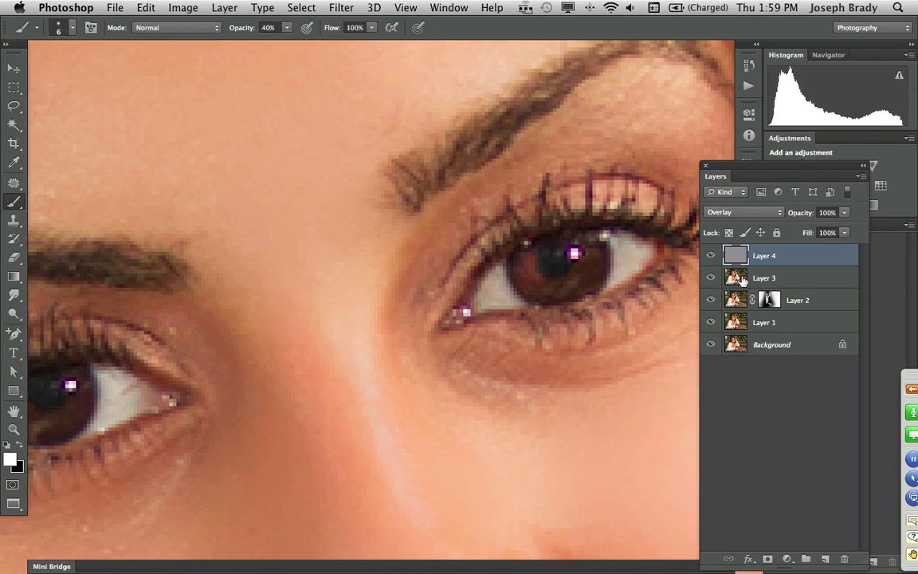
drag(319, 363, 410, 334)
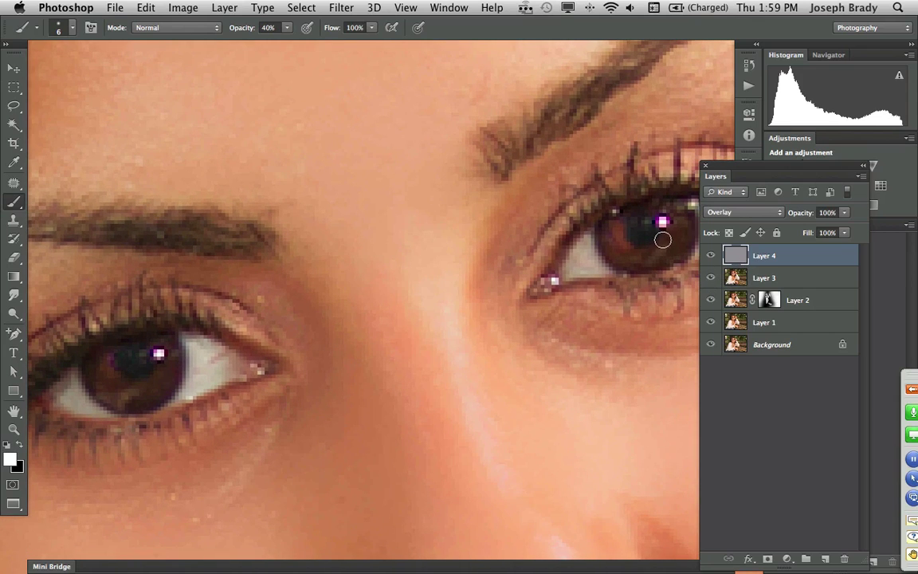
Darken both pupils with black on Layer 4, restore white as the foreground color, and fit the whole portrait in view.
key(x)
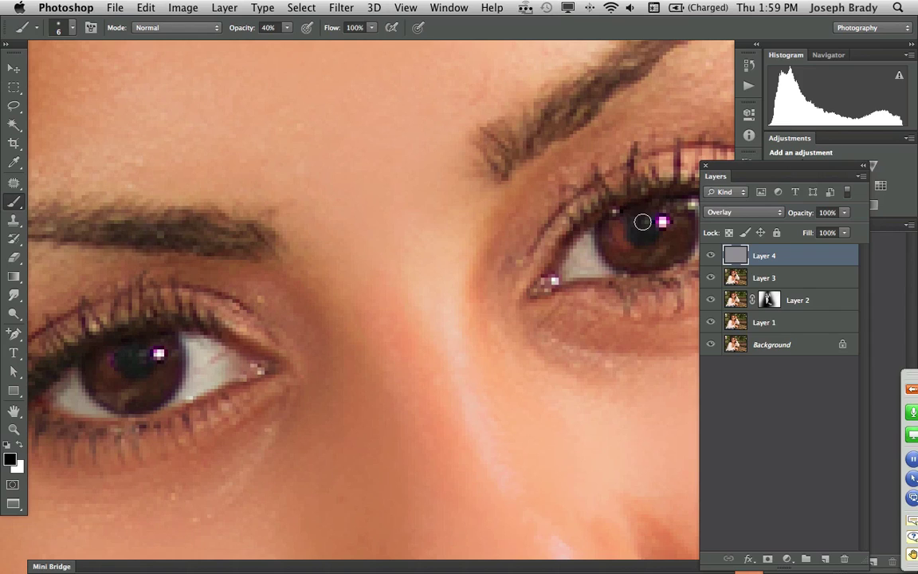
drag(636, 236, 642, 224)
drag(138, 353, 132, 358)
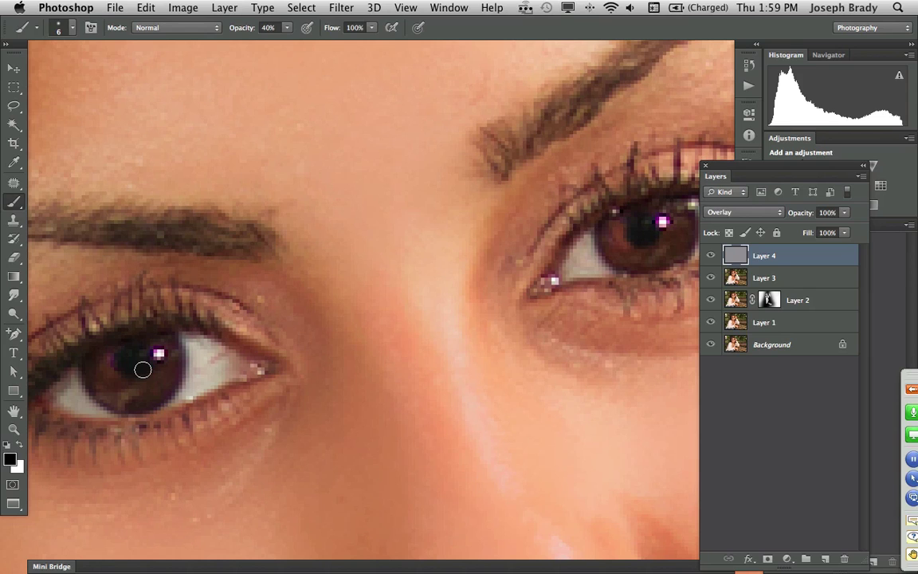
key(z)
key(x)
right_click(141, 369)
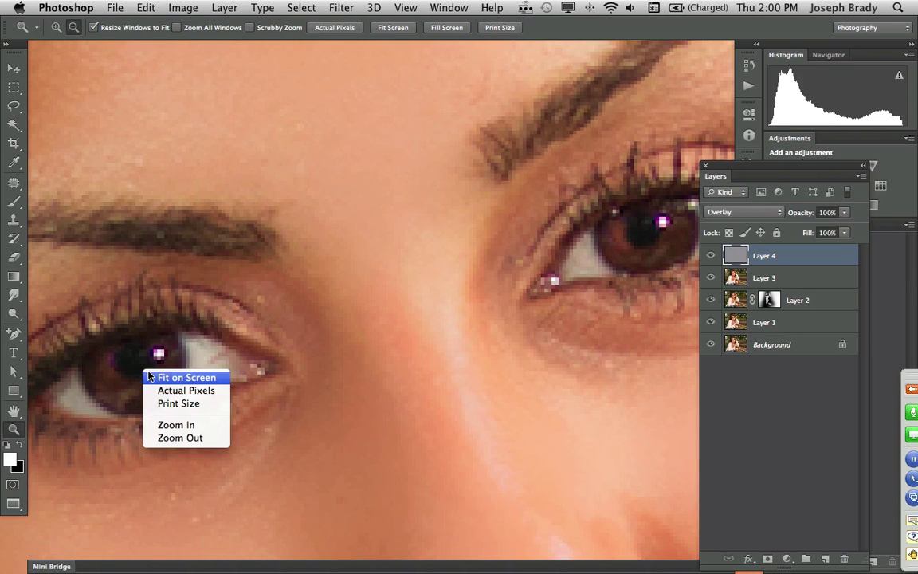
click(186, 376)
Softly lighten both irises in white on Layer 4, using a 15 px brush at 10% opacity and a 9 px brush at 20% opacity.
key(b)
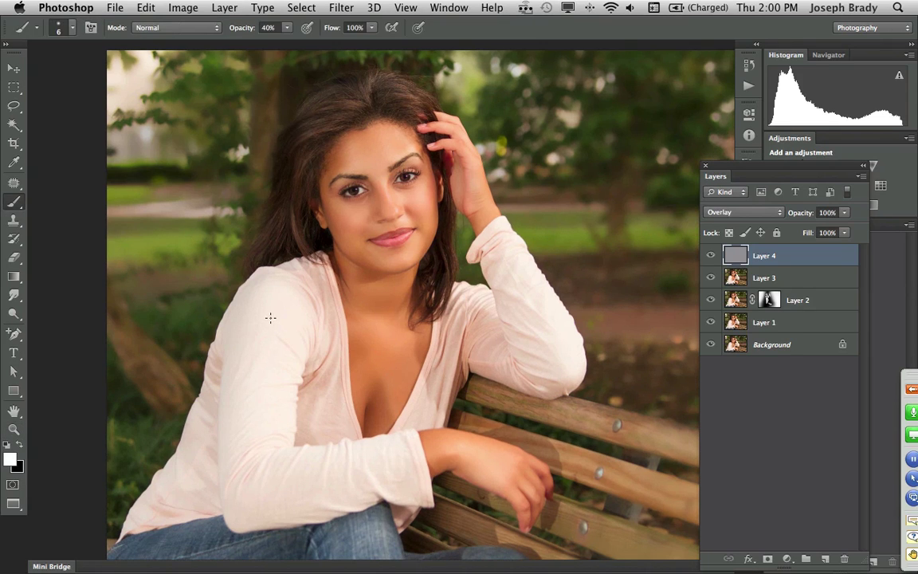
key(z)
drag(478, 253, 478, 252)
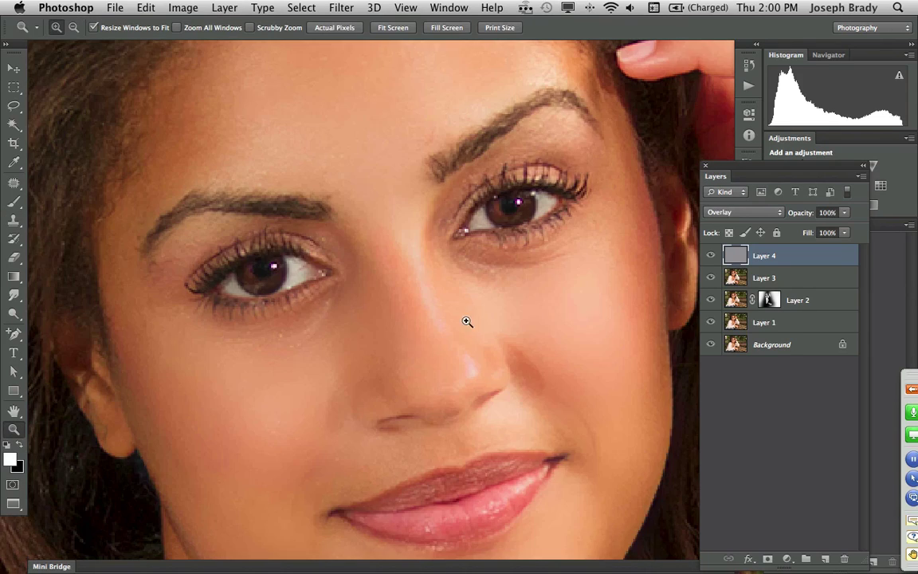
click(317, 285)
key(b)
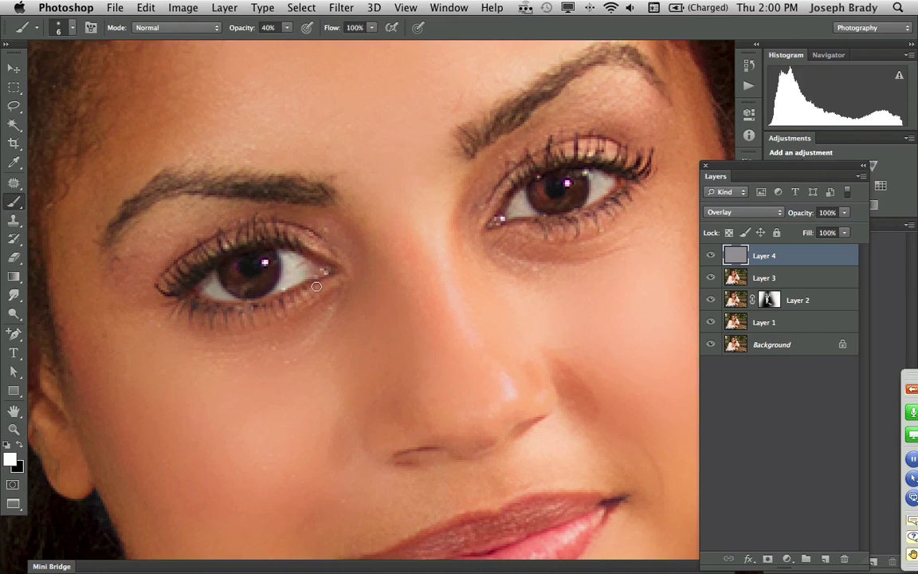
drag(292, 322, 302, 323)
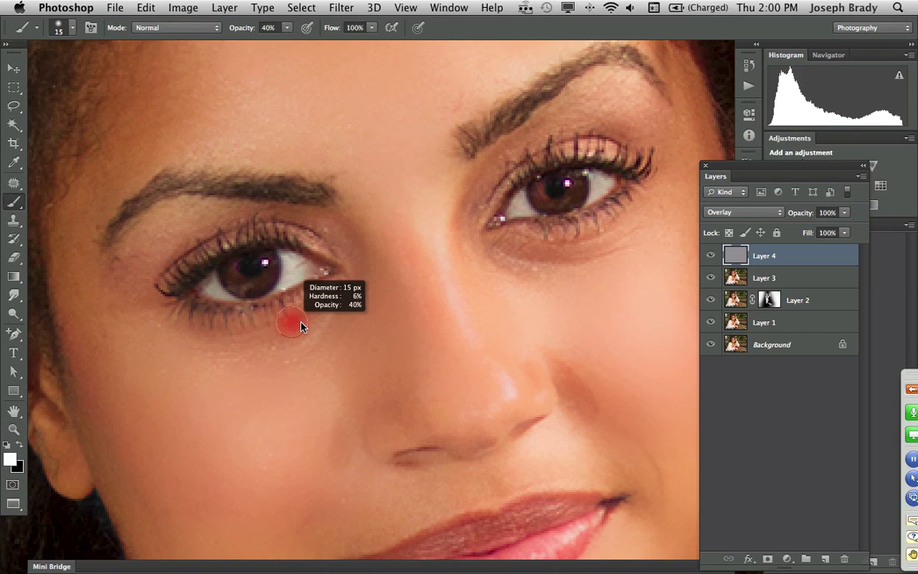
key(1)
mouse_move(238, 279)
mouse_down()
mouse_move(231, 266)
mouse_move(239, 279)
mouse_move(271, 257)
mouse_up()
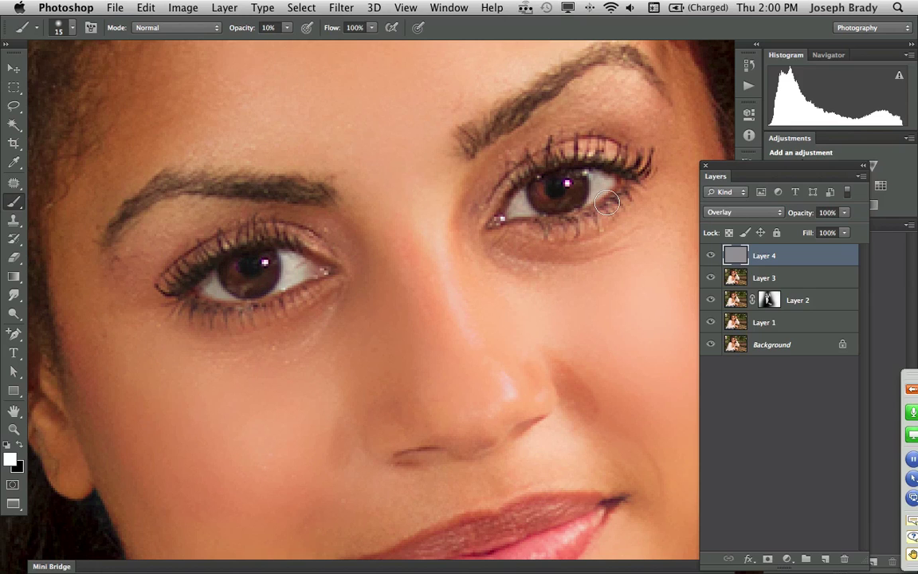
mouse_move(550, 180)
mouse_down()
mouse_move(545, 193)
mouse_move(580, 189)
mouse_up()
drag(542, 190, 542, 190)
drag(232, 265, 235, 267)
Set Layer 4 to Normal blending to expose the painted strokes and soften them with a 1.7-pixel Gaussian Blur.
click(742, 212)
click(764, 74)
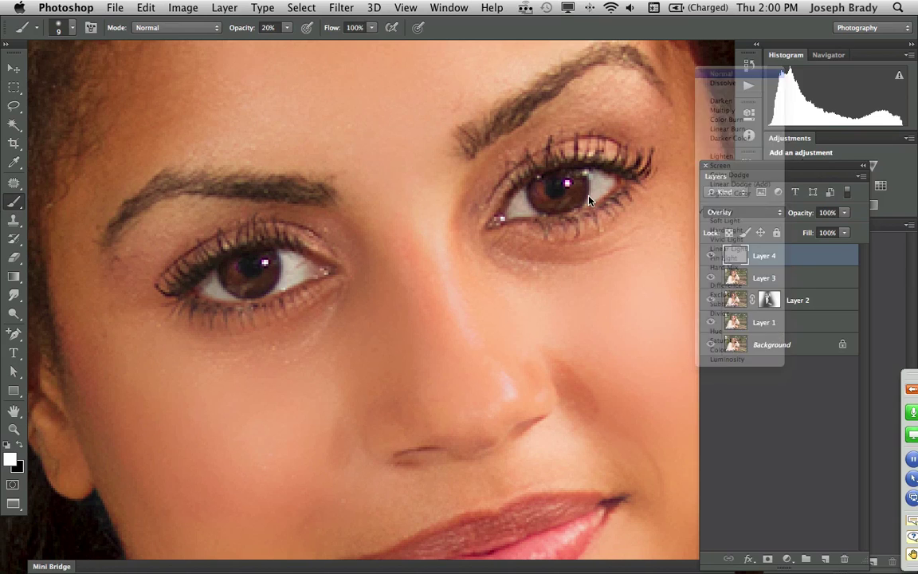
key(z)
click(264, 266)
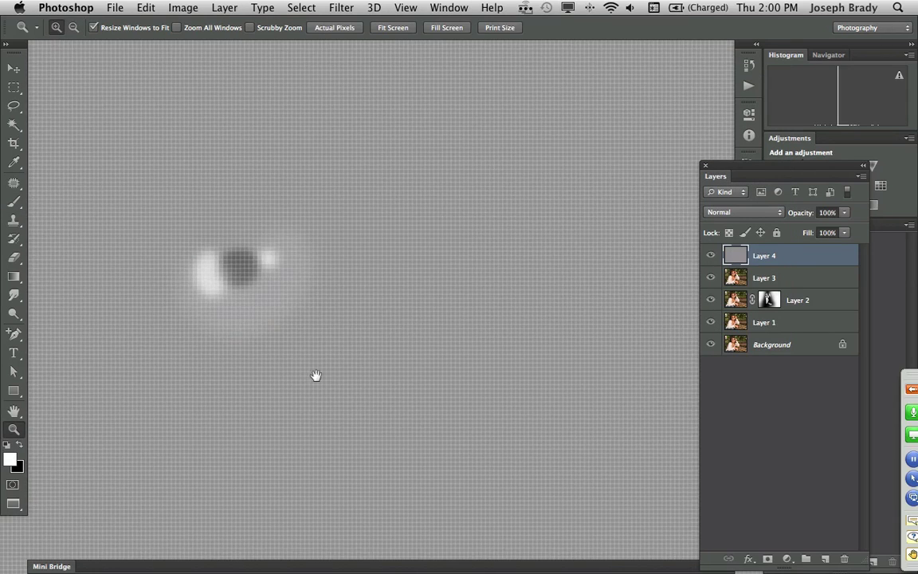
drag(317, 374, 254, 394)
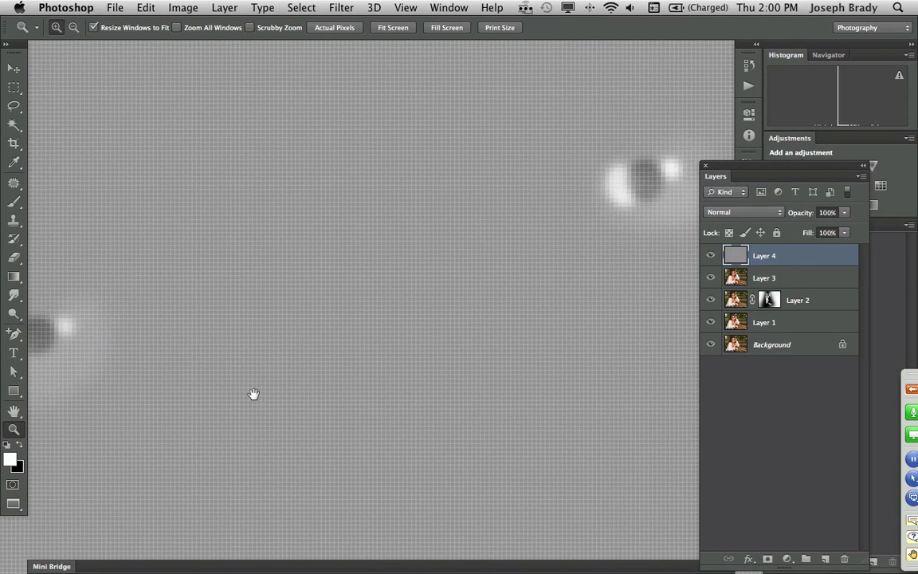
click(349, 11)
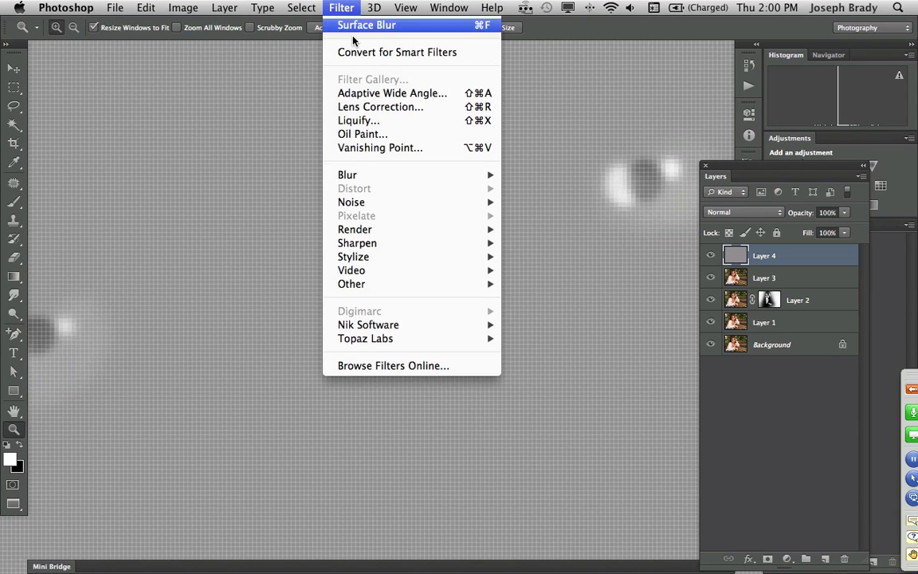
mouse_move(424, 176)
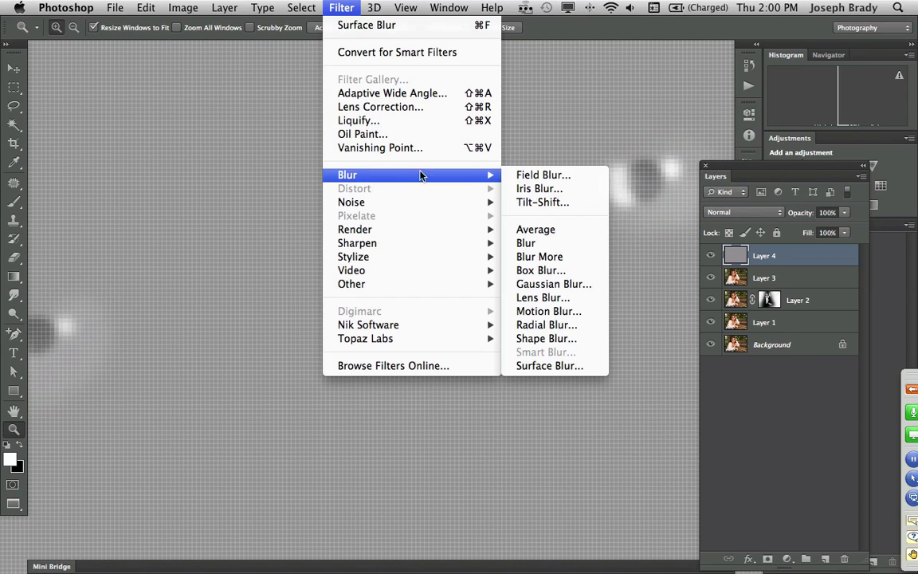
click(538, 285)
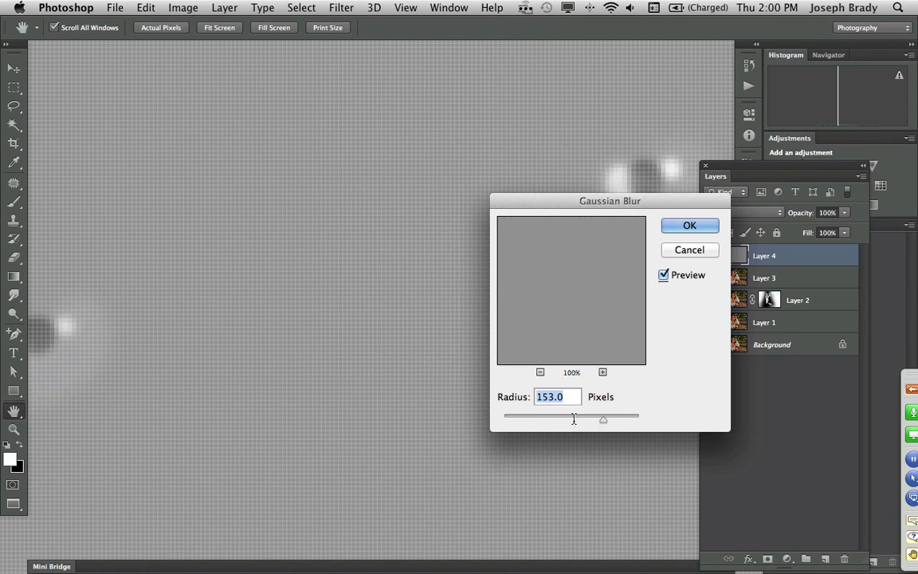
drag(603, 419, 516, 423)
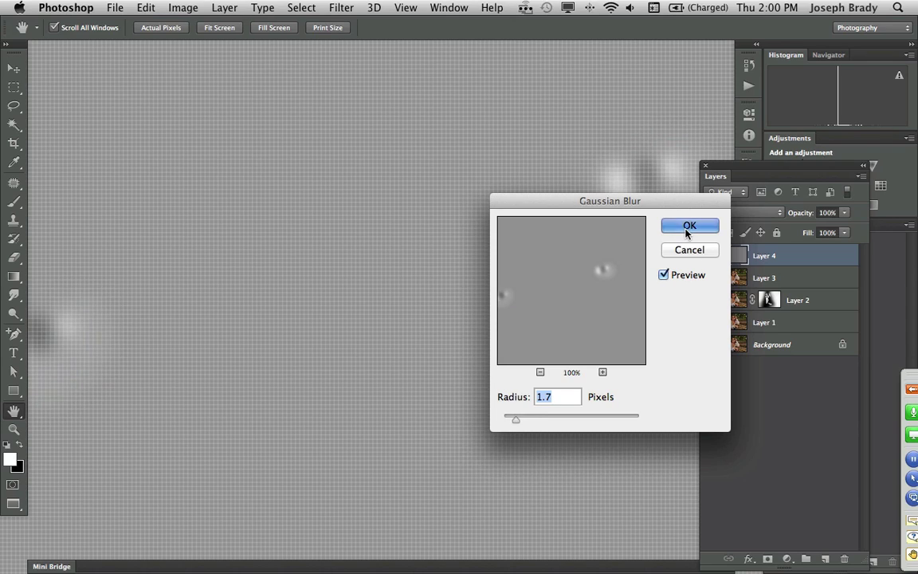
click(689, 230)
Fit the whole image in view and set Layer 4's blend mode back to Overlay.
key(z)
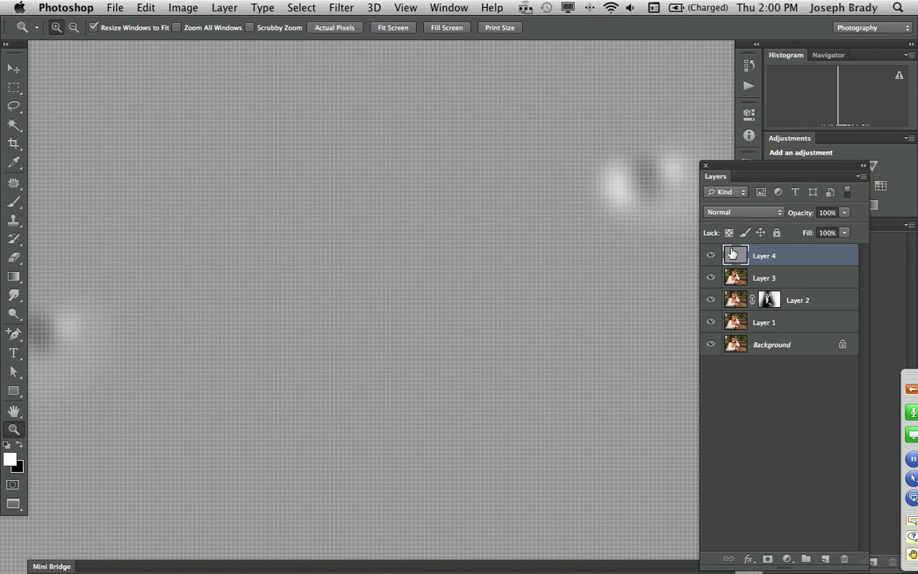
key(super+0)
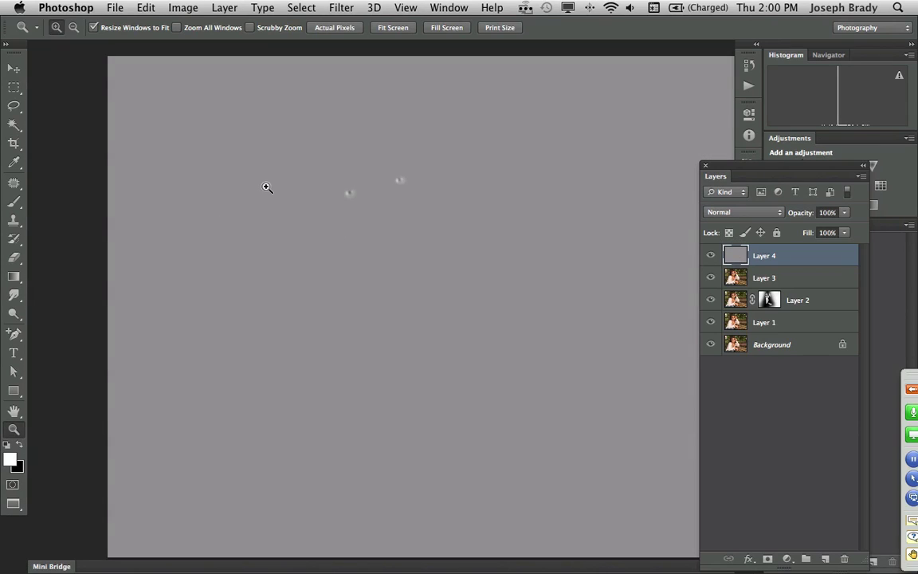
click(706, 216)
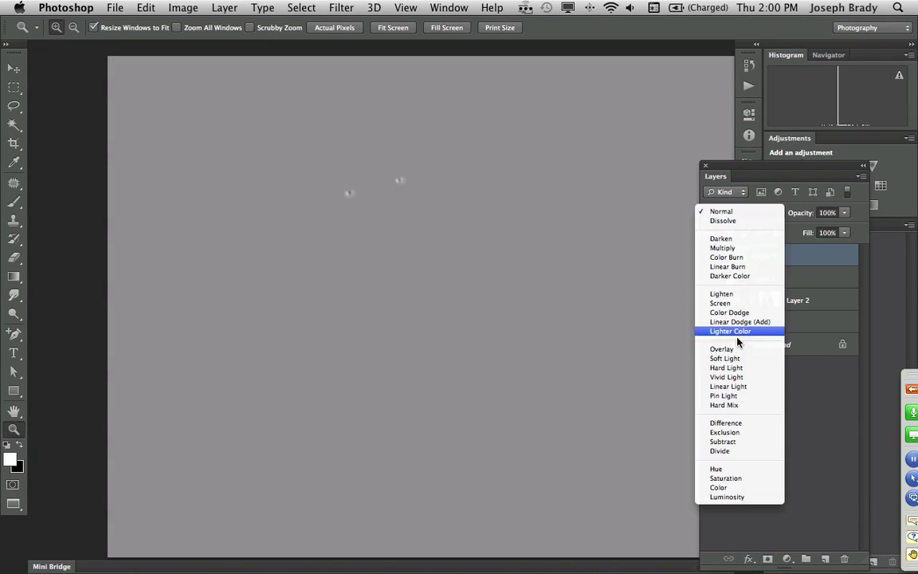
click(662, 349)
Compare the eyes up close with and without the Layer 4 dodge and burn effect.
click(393, 195)
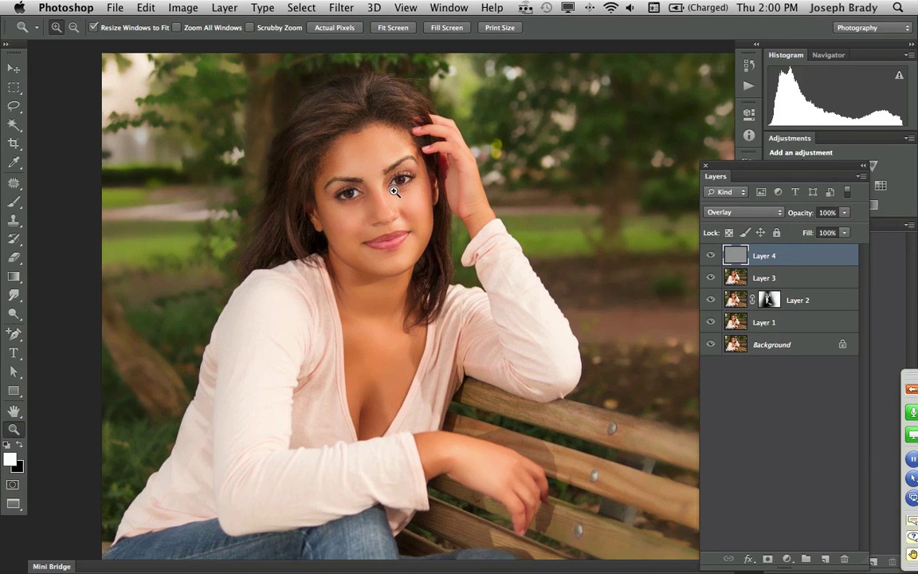
click(379, 190)
click(383, 199)
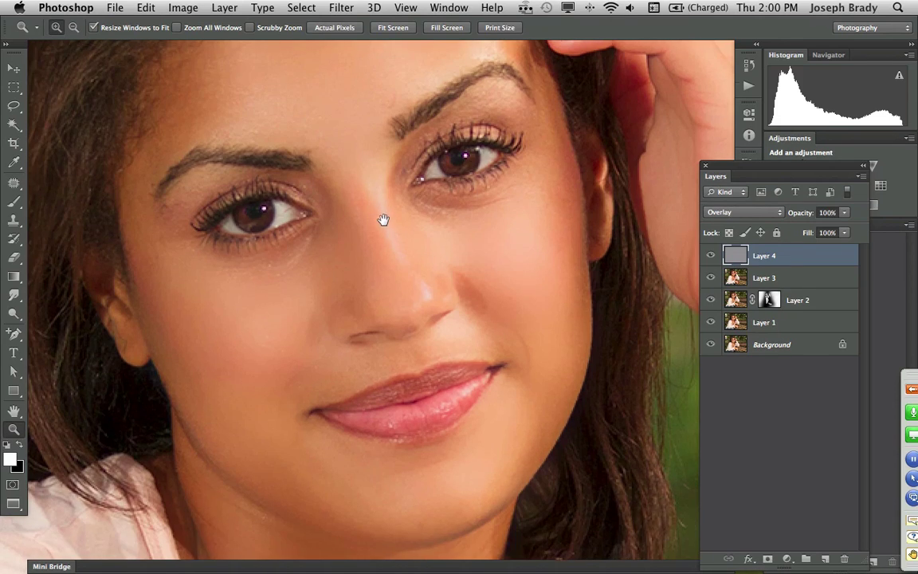
click(384, 216)
mouse_move(710, 255)
mouse_down()
mouse_move(710, 278)
mouse_move(710, 257)
mouse_up()
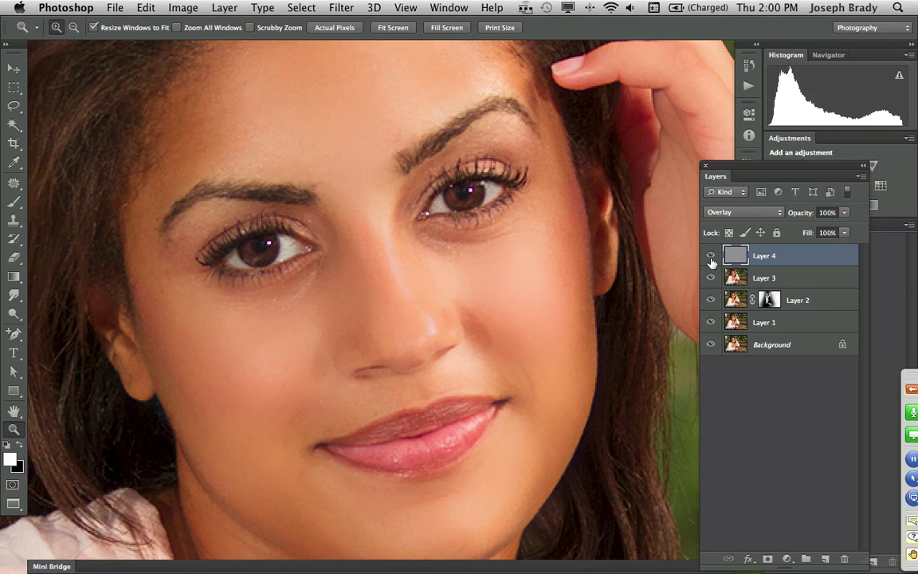
click(710, 266)
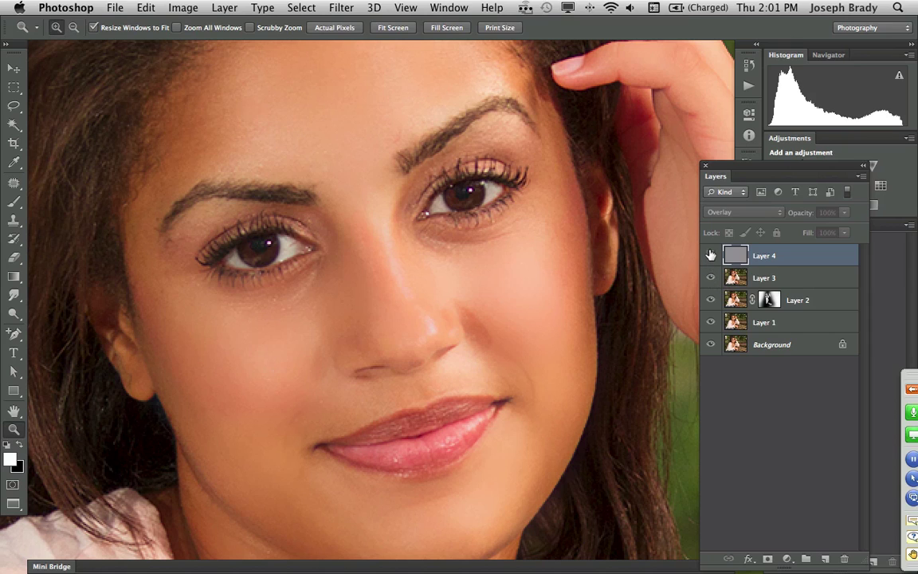
click(710, 255)
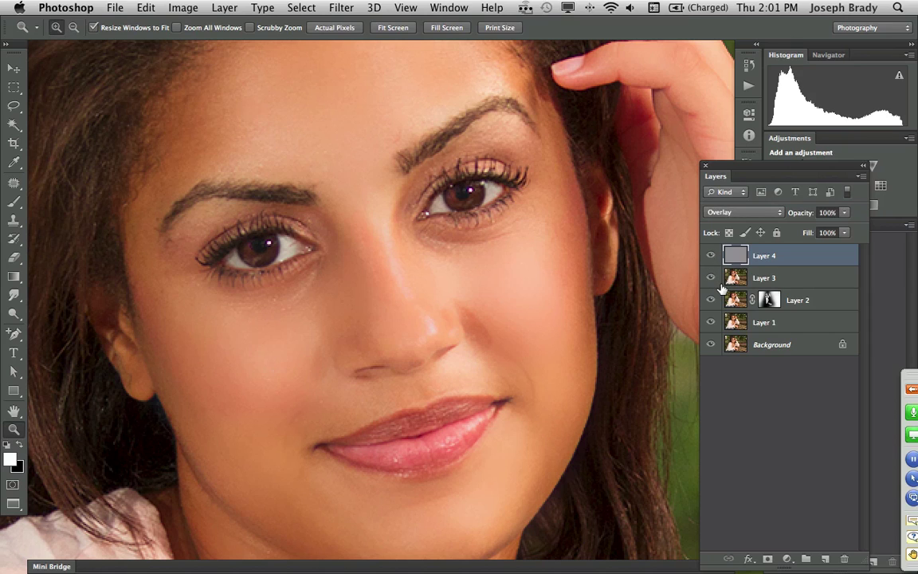
Darken the photo's left edge on Layer 4 in black, using a 663 px soft brush at 10% opacity.
alt+click(567, 255)
alt+click(579, 326)
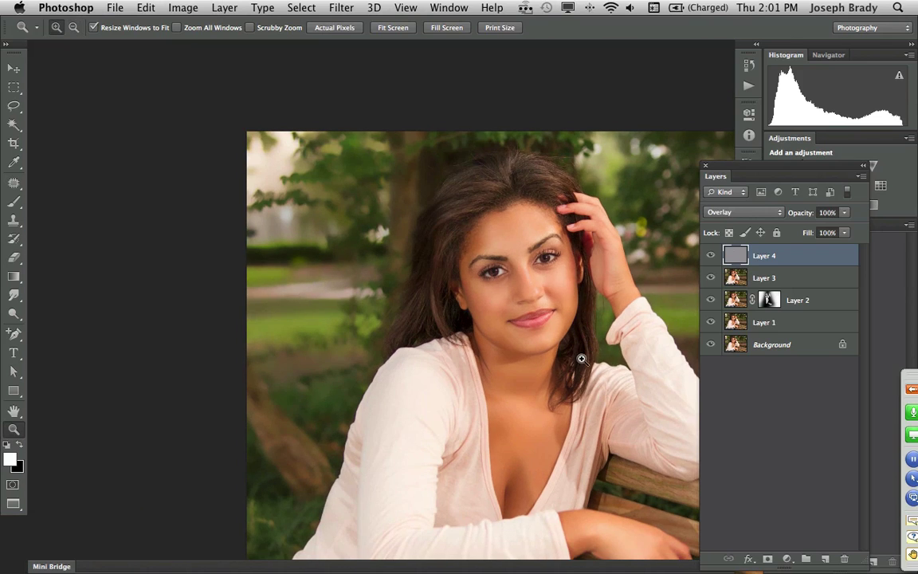
drag(582, 359, 403, 304)
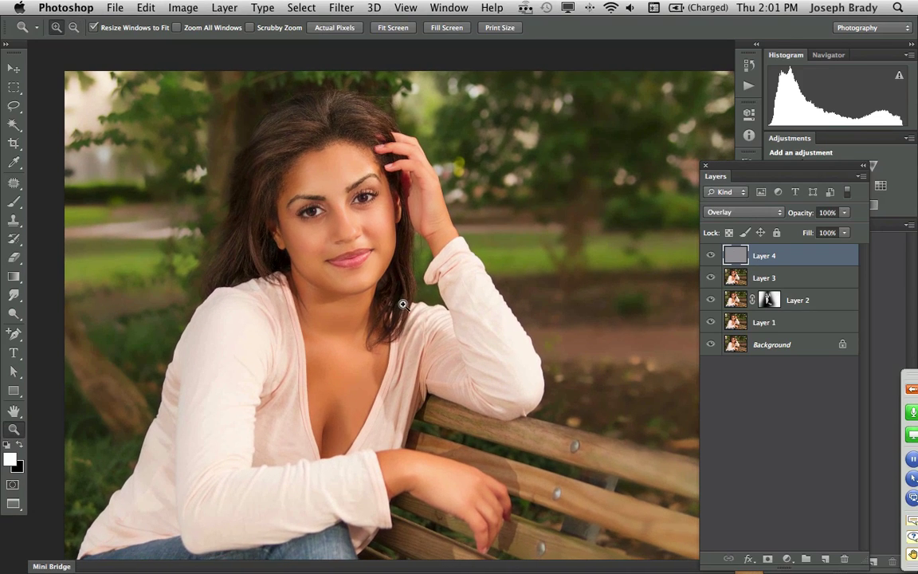
alt+click(413, 296)
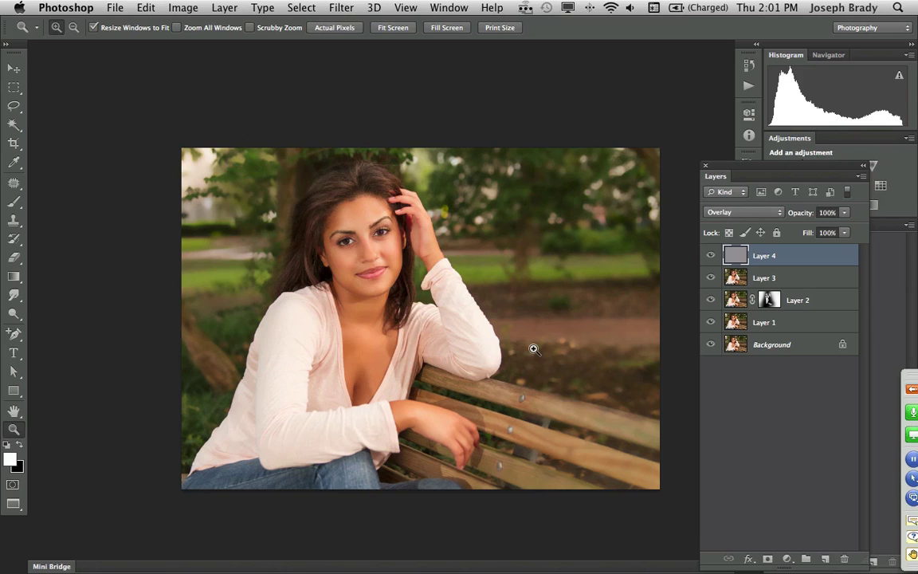
key(b)
mouse_move(474, 344)
ctrl+alt+mouse_down()
mouse_move(553, 389)
mouse_move(635, 404)
mouse_move(608, 436)
mouse_move(629, 464)
mouse_move(650, 448)
mouse_move(661, 402)
mouse_move(537, 534)
mouse_move(665, 410)
mouse_move(614, 127)
mouse_move(598, 524)
mouse_move(606, 157)
mouse_move(560, 477)
ctrl+alt+mouse_up()
key(x)
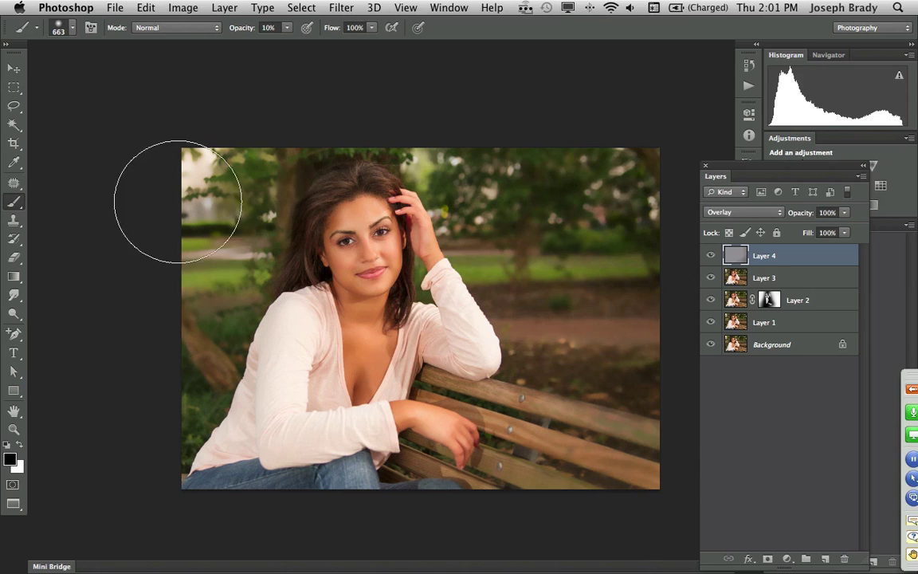
mouse_move(149, 456)
mouse_down()
mouse_move(159, 266)
mouse_move(162, 318)
mouse_move(186, 308)
mouse_up()
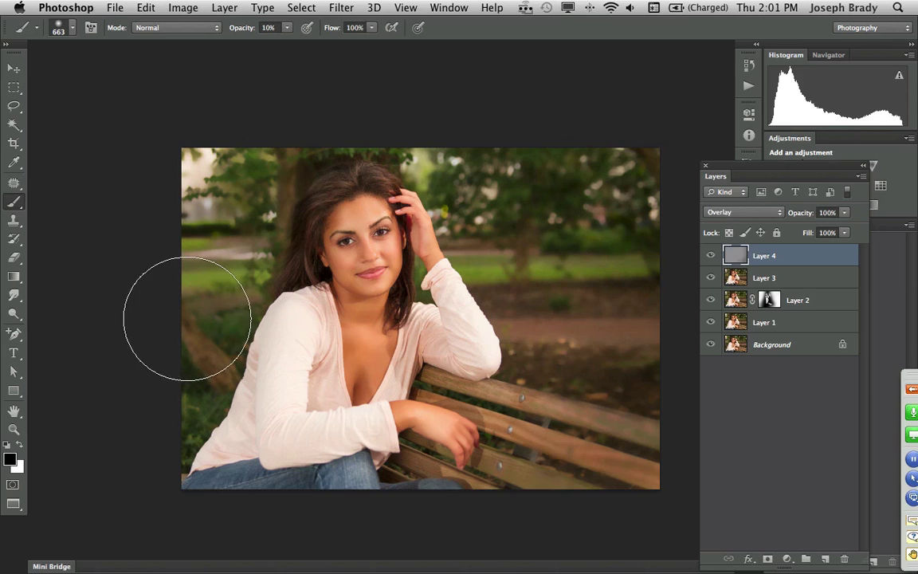
Burn the photo's lower and outer edges in black at 20% brush opacity, and step back the excess darkening near the bench's lower-right corner.
key(2)
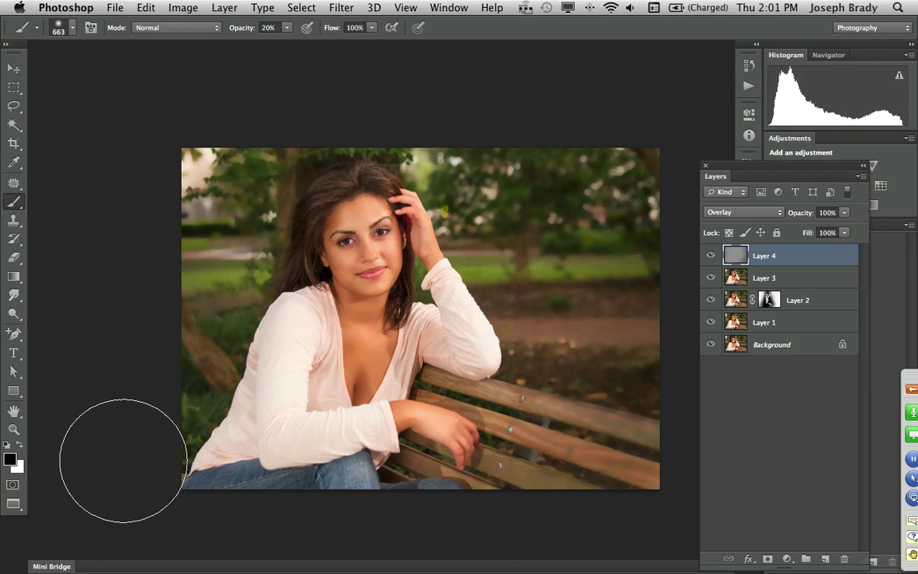
mouse_move(177, 467)
mouse_down()
mouse_move(449, 567)
mouse_move(552, 556)
mouse_move(603, 505)
mouse_move(663, 405)
mouse_move(527, 529)
mouse_move(666, 389)
mouse_move(673, 285)
mouse_move(604, 151)
mouse_move(617, 148)
mouse_move(724, 322)
mouse_move(651, 444)
mouse_up()
key(super+alt+z)
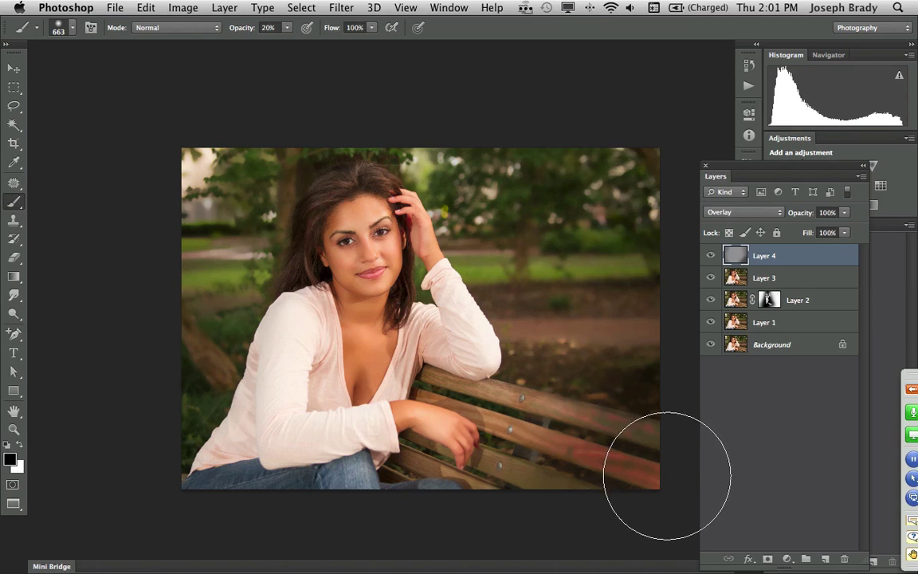
key(super+alt+z)
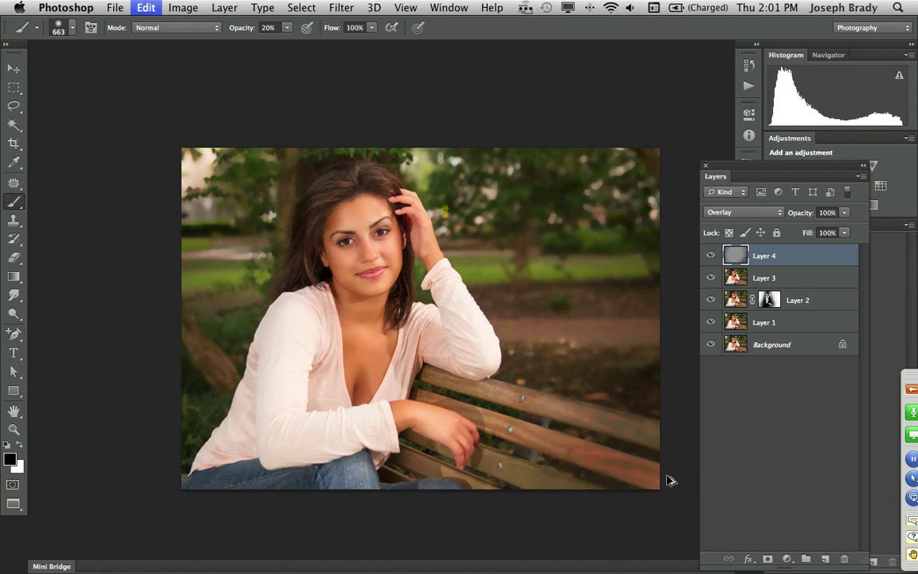
Compare the whole portrait with and without Layer 4, including in full-screen view on a black background, and return to the standard screen mode.
click(710, 256)
click(711, 255)
click(711, 256)
click(710, 256)
key(f)
key(f)
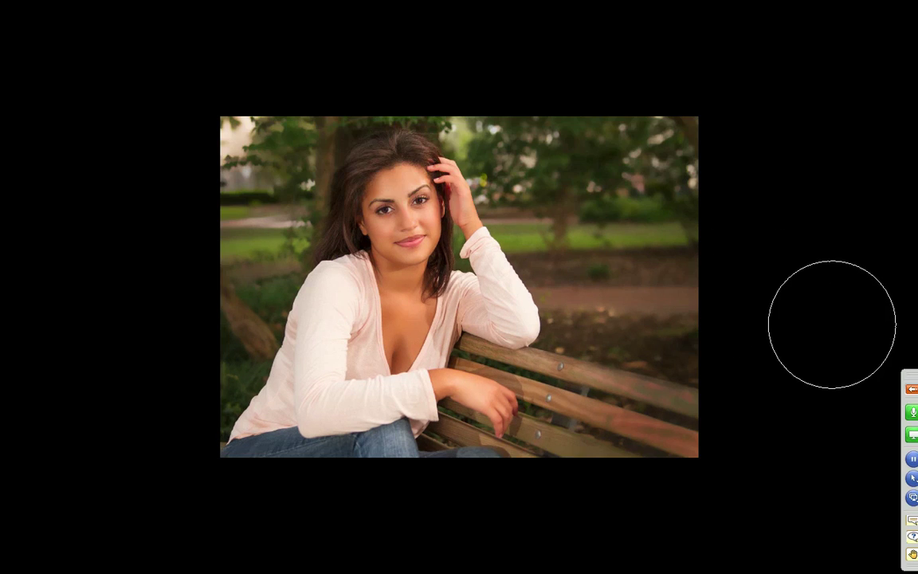
key(F7)
mouse_move(710, 256)
mouse_down()
mouse_move(711, 322)
mouse_move(709, 261)
mouse_up()
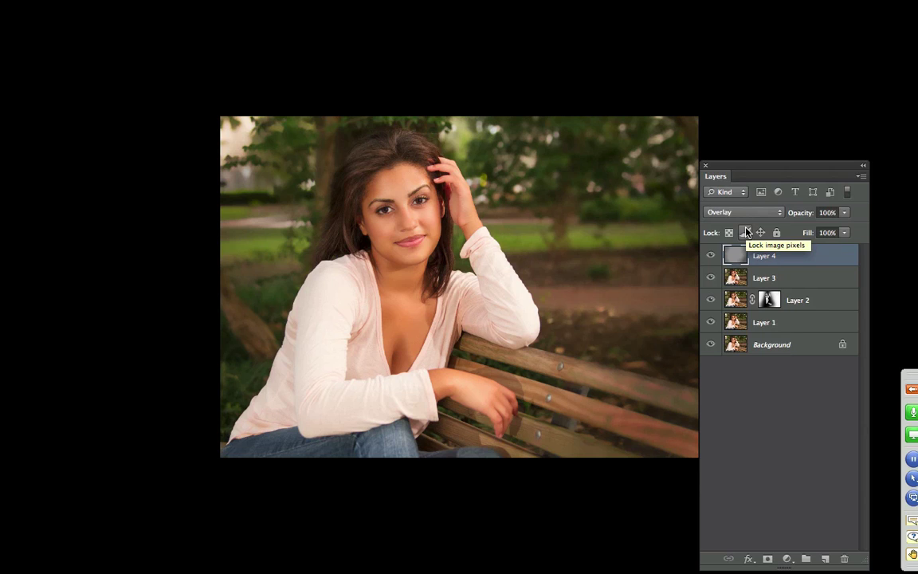
key(f)
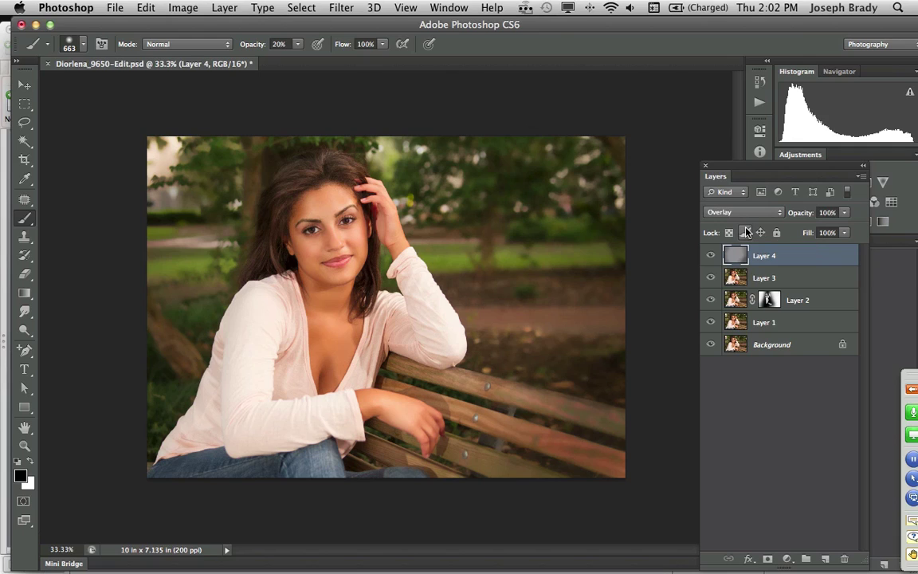
Dock the Layers panel beneath the Channels and Paths panels and switch to Microsoft PowerPoint.
mouse_move(730, 177)
mouse_down()
mouse_move(741, 260)
mouse_move(760, 303)
mouse_move(771, 260)
mouse_move(795, 264)
mouse_up()
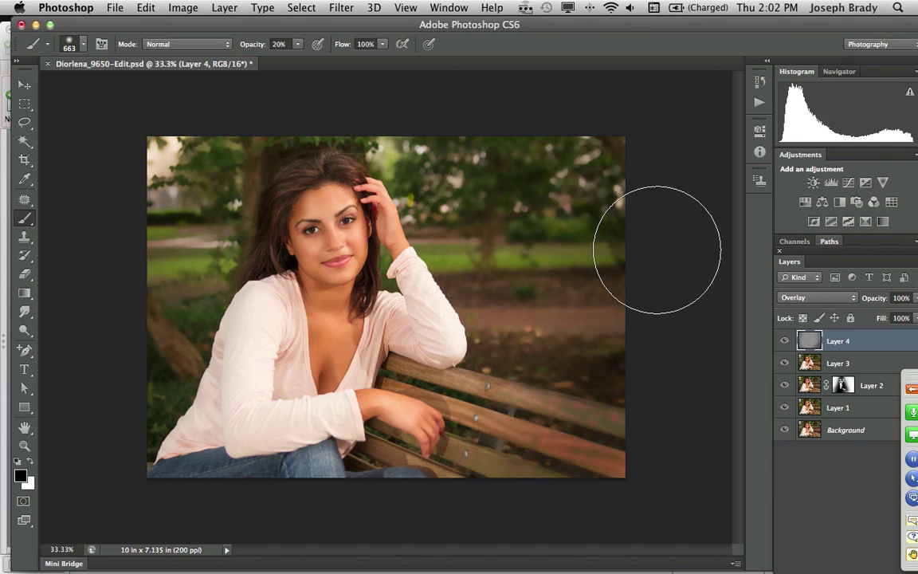
key(super+Tab)
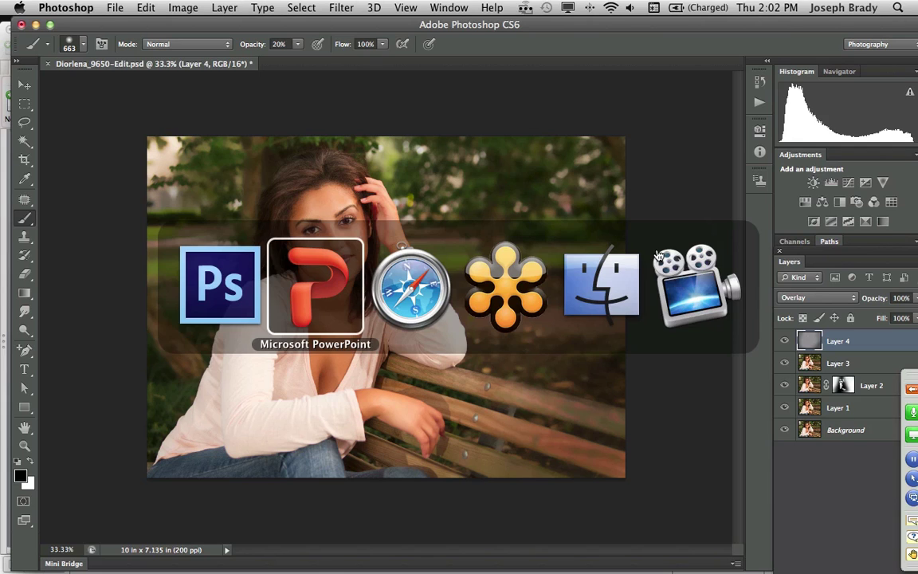